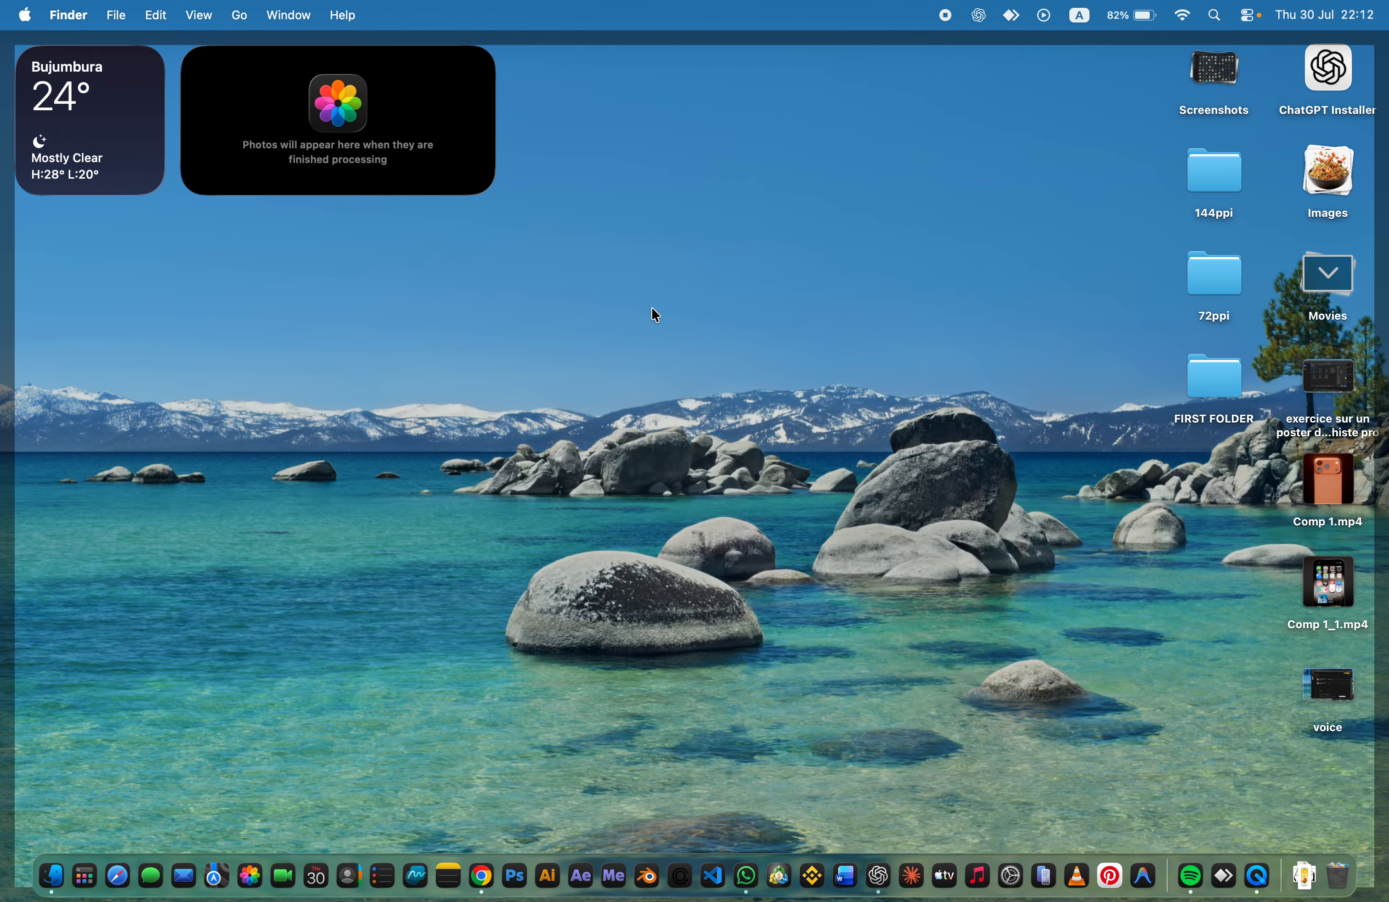
Step: Launch Adobe Photoshop 2026 and allow it to access data from other apps
click(652, 306)
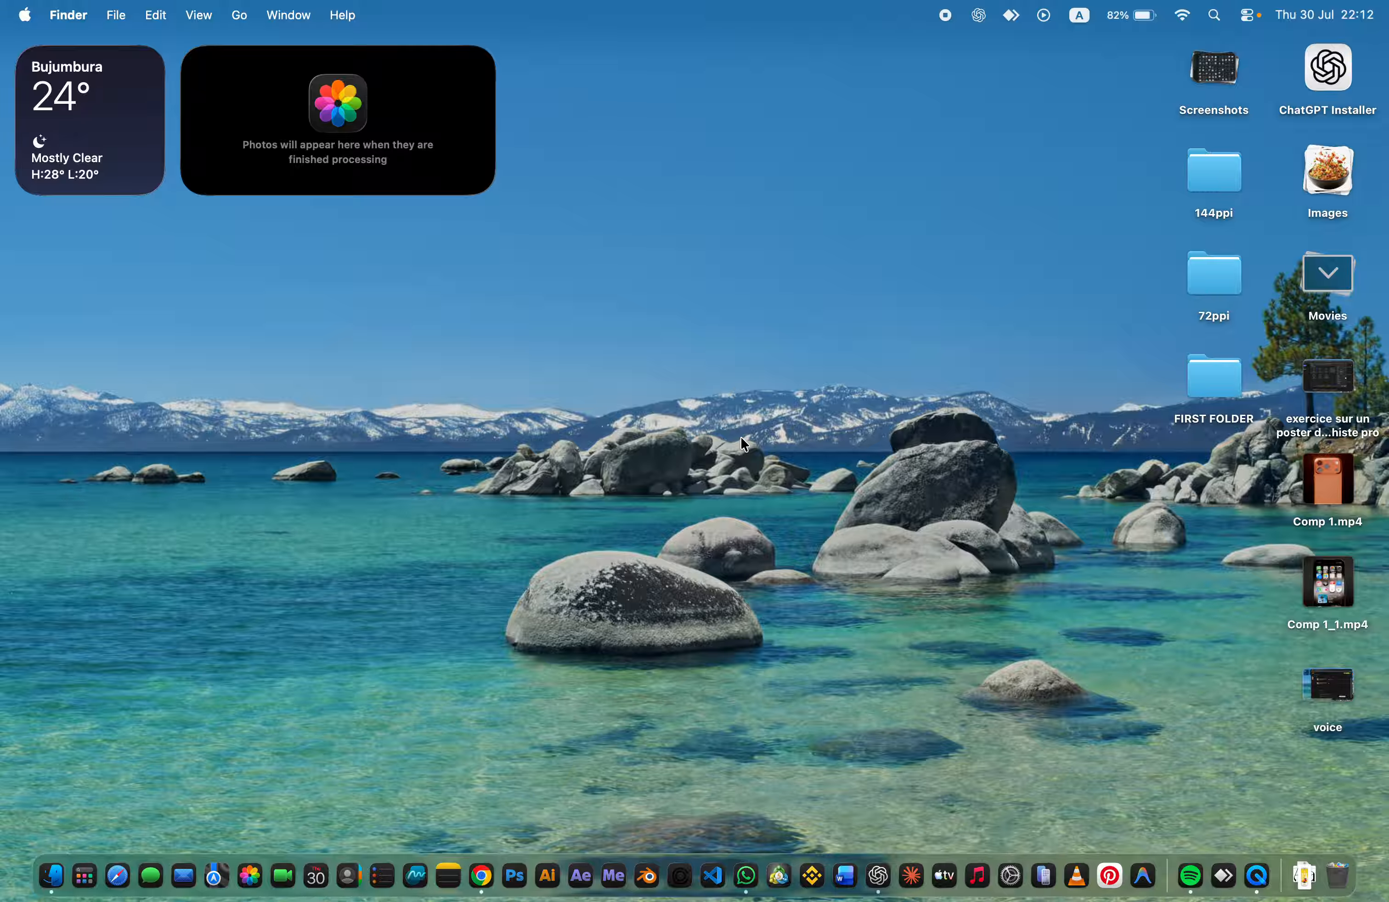
click(515, 873)
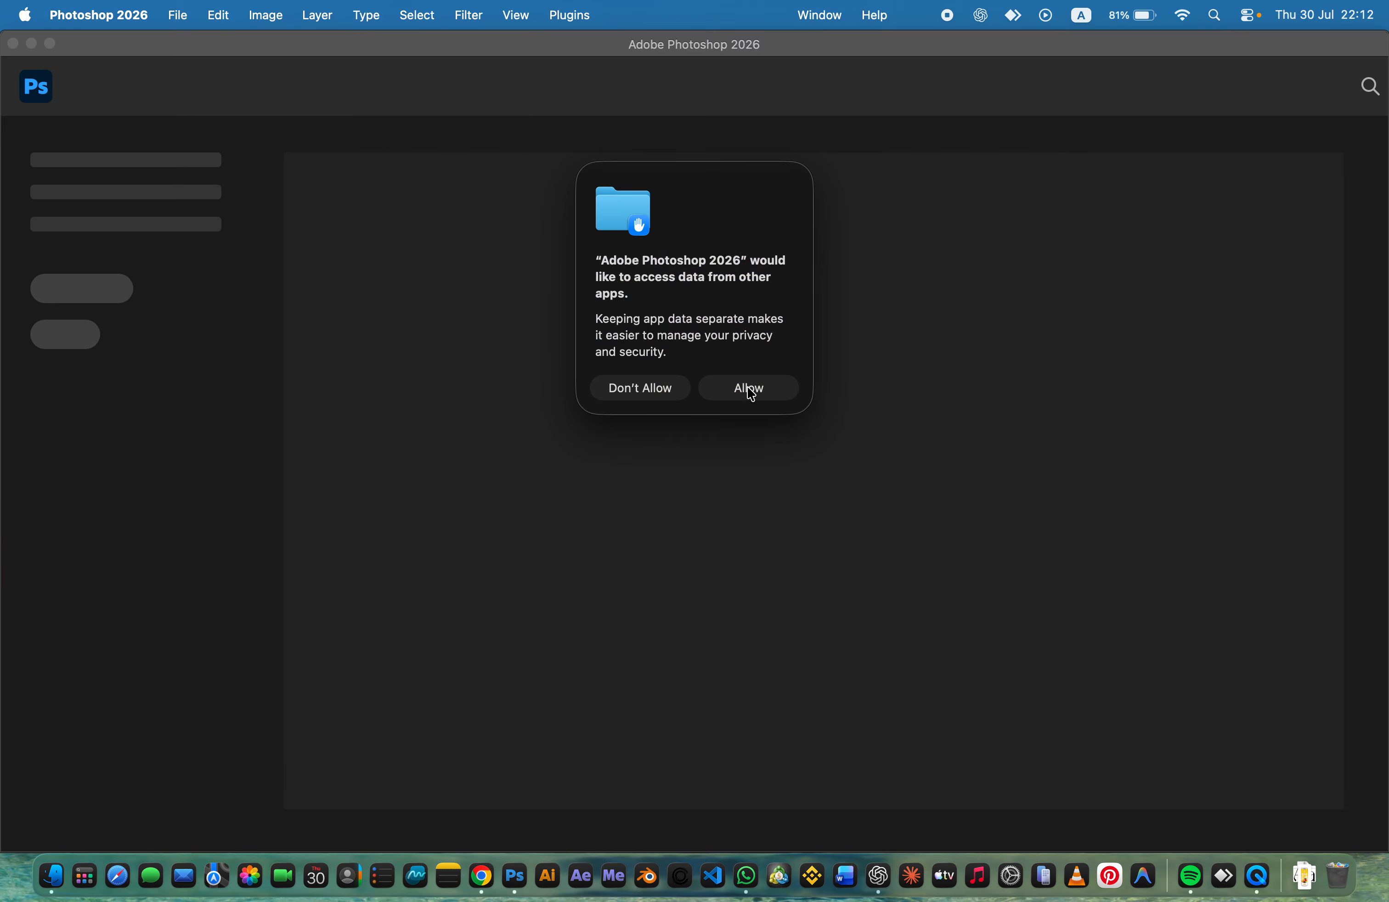
click(748, 390)
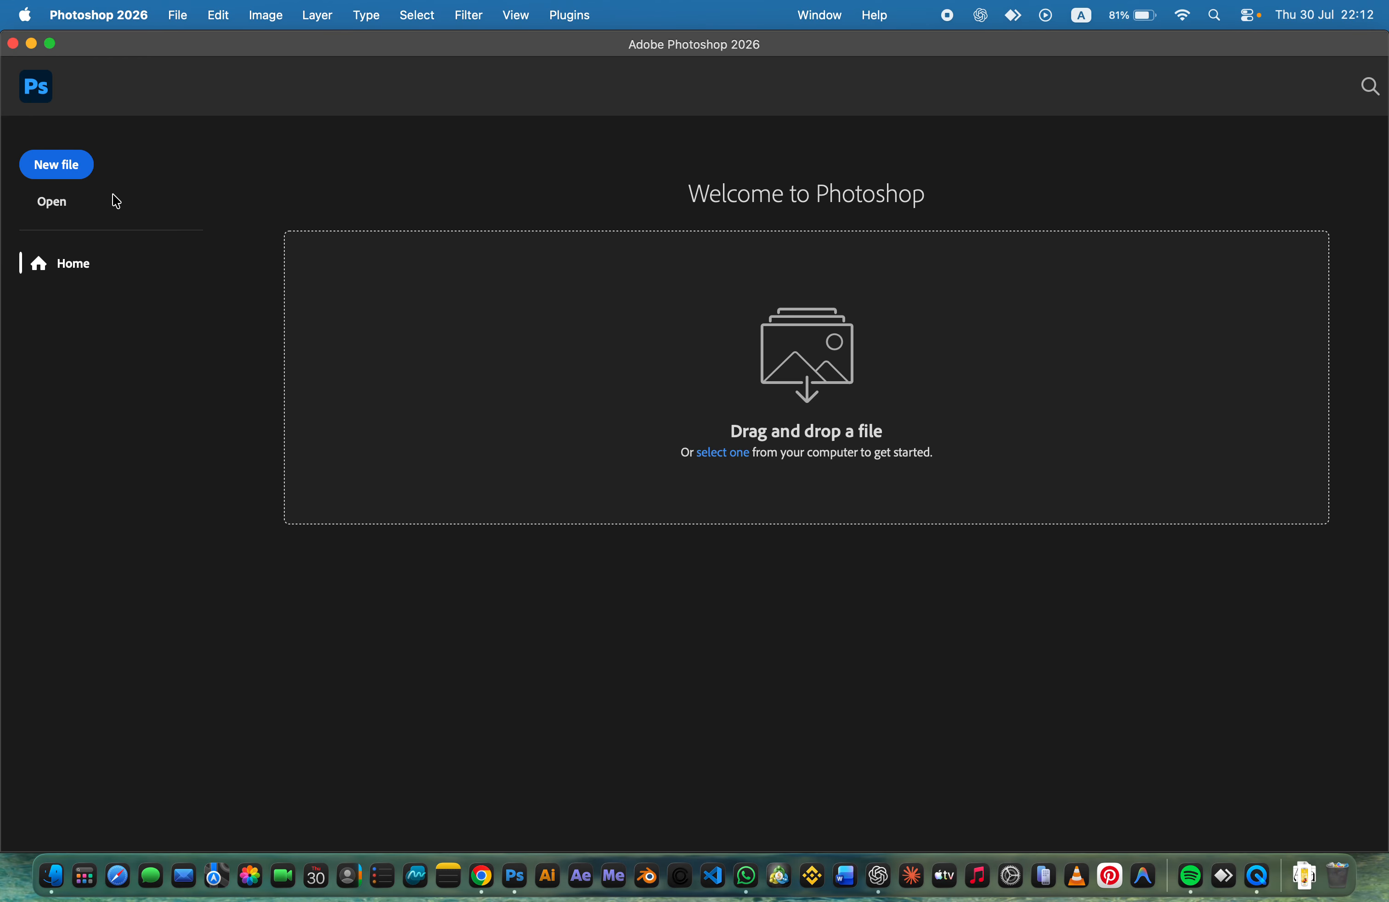
click(68, 168)
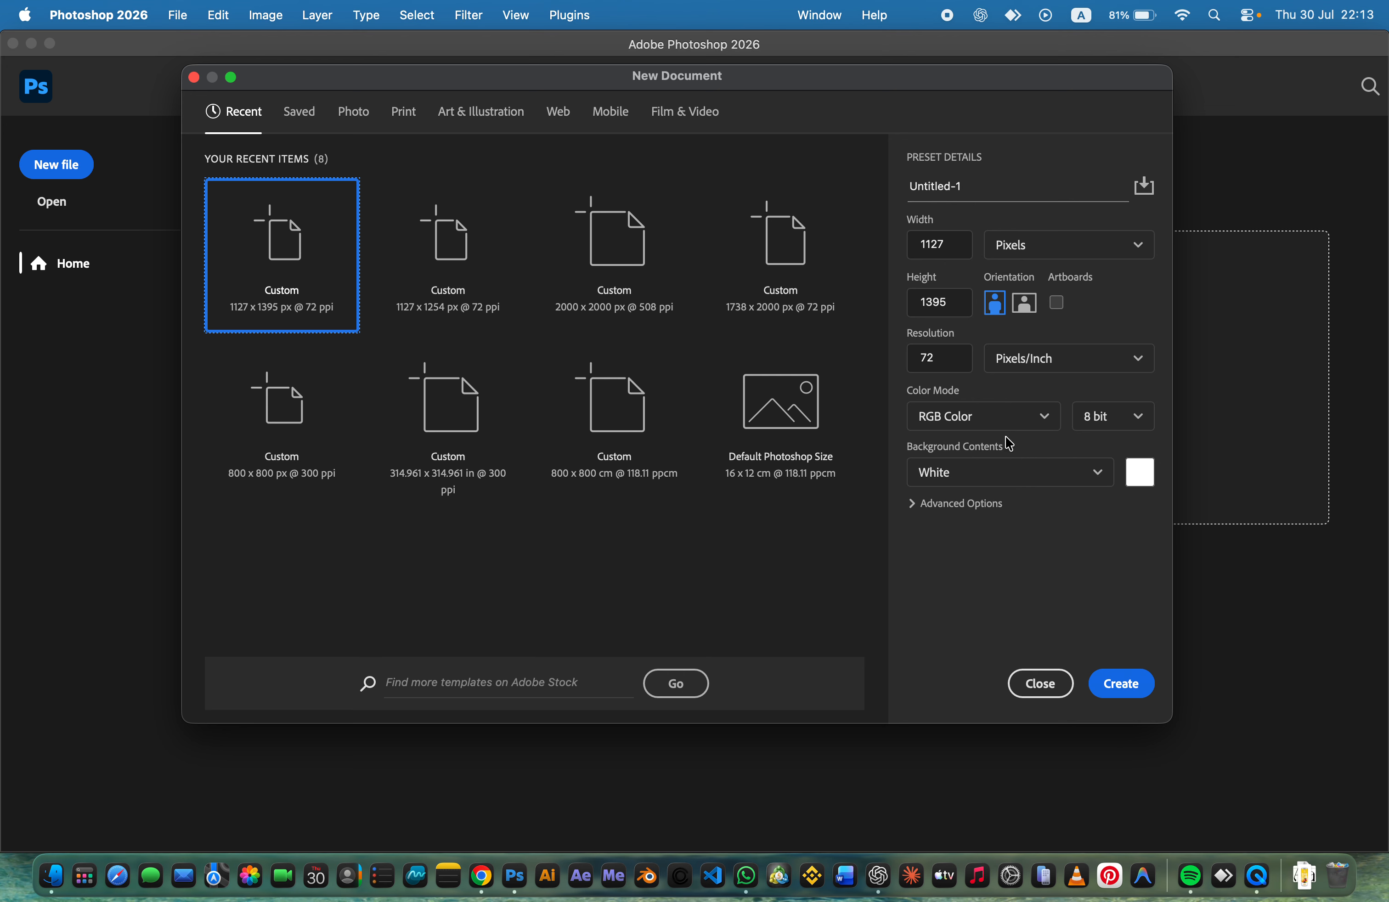
click(1046, 428)
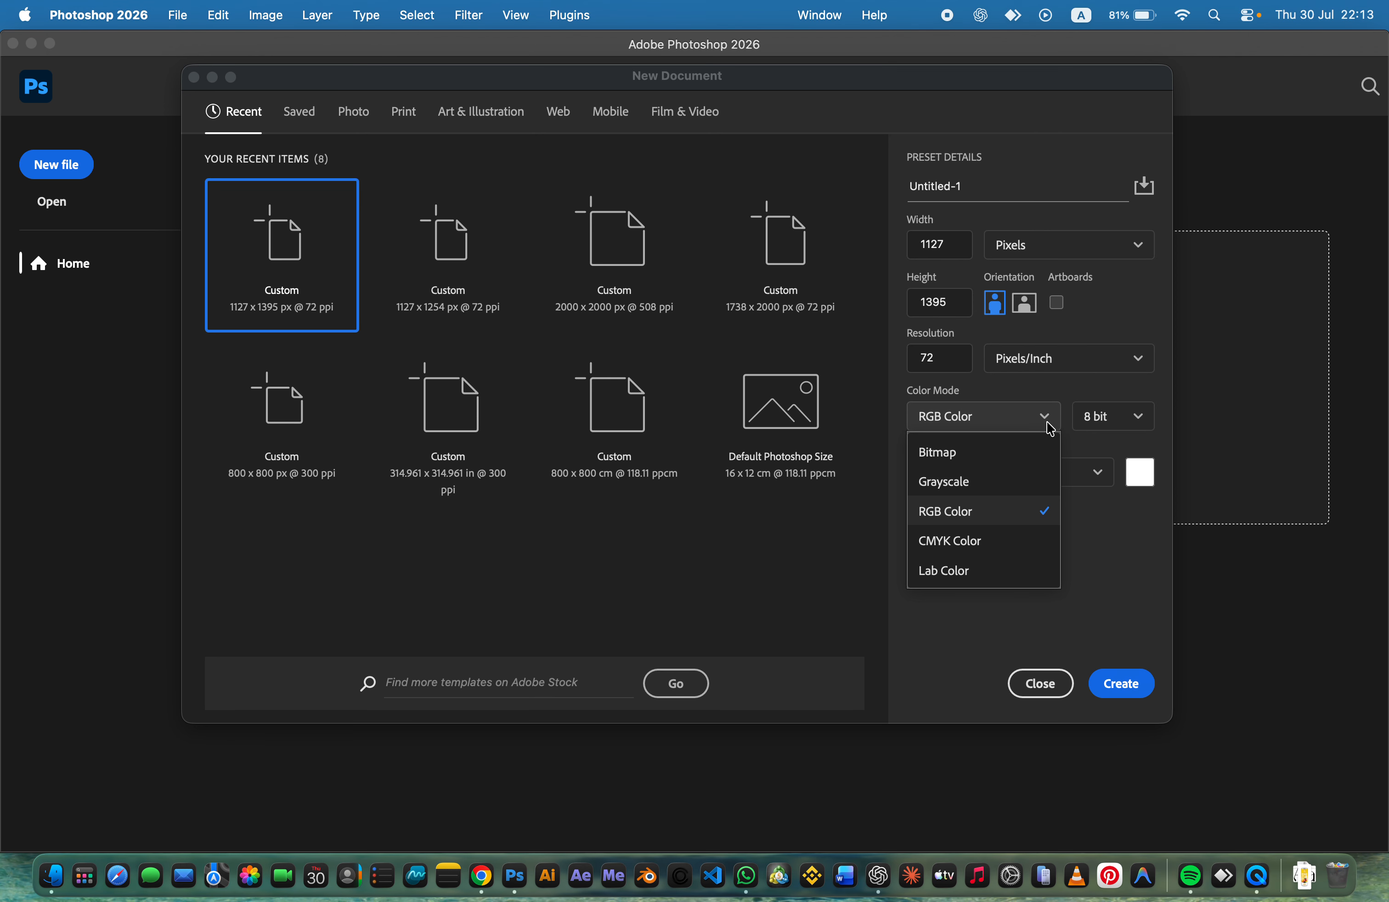
click(1011, 515)
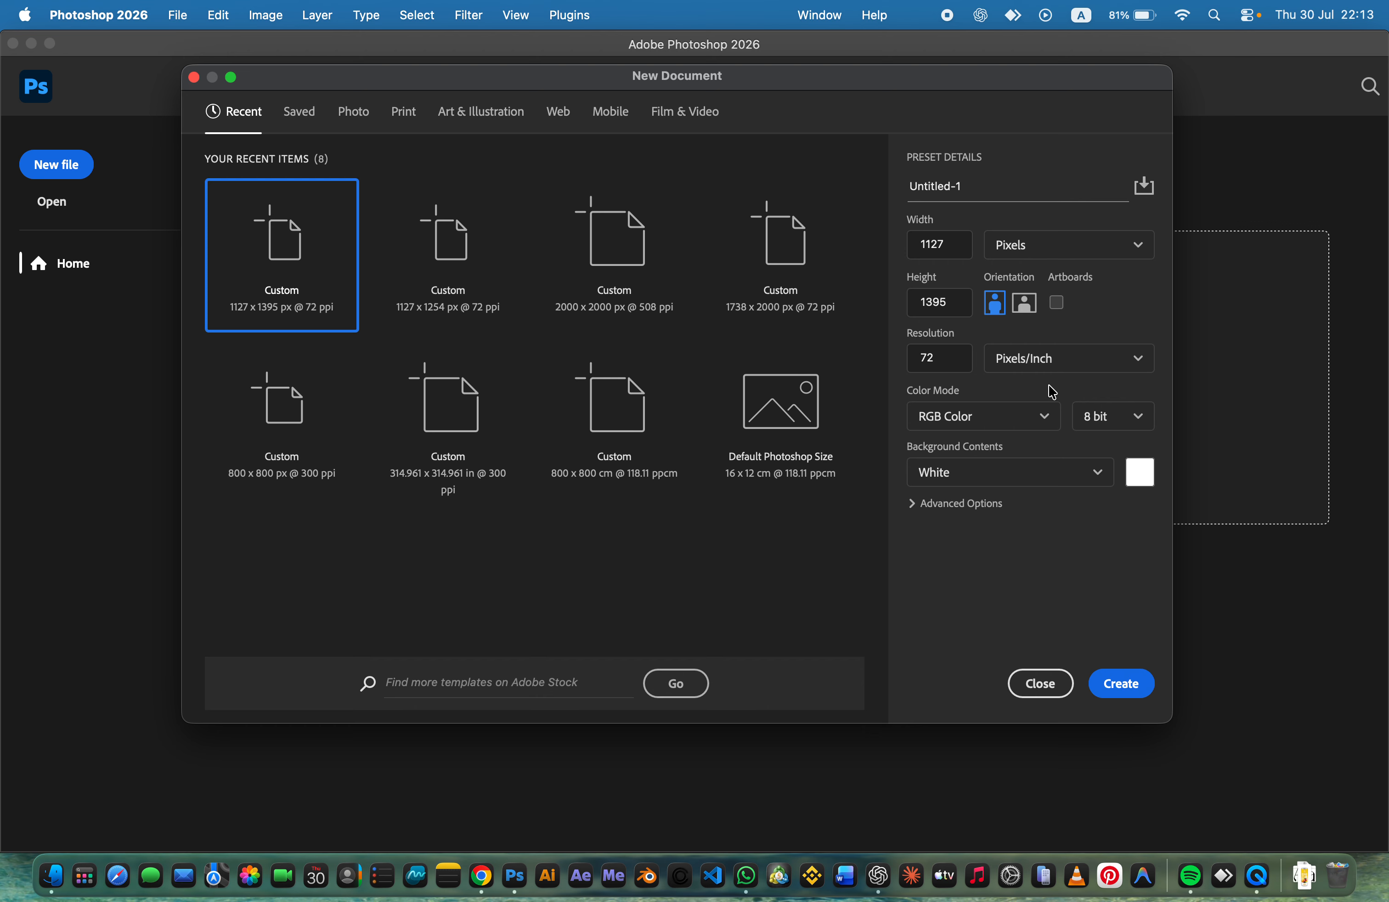
click(1045, 414)
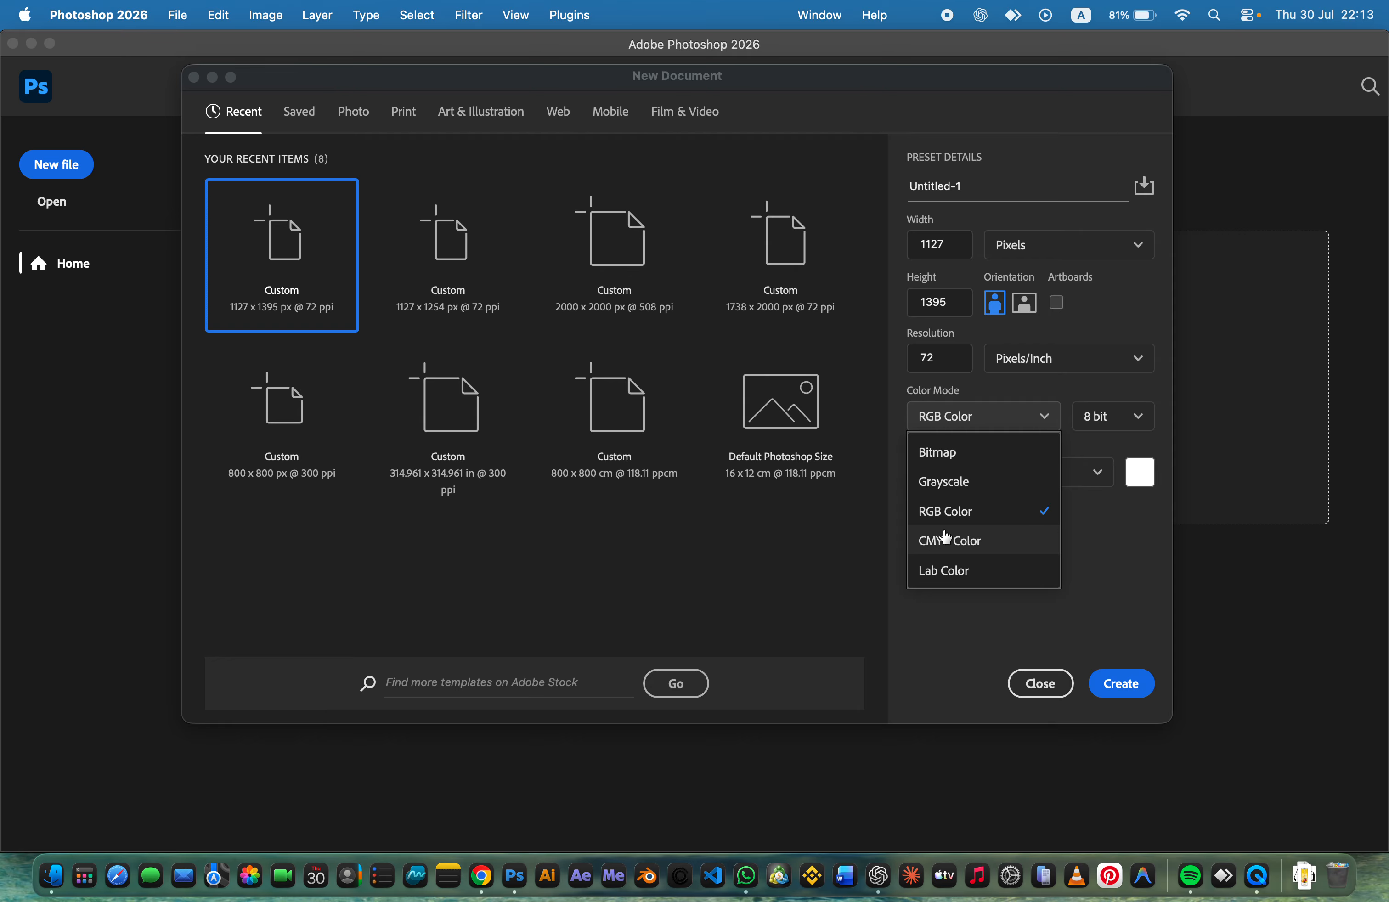
click(1037, 518)
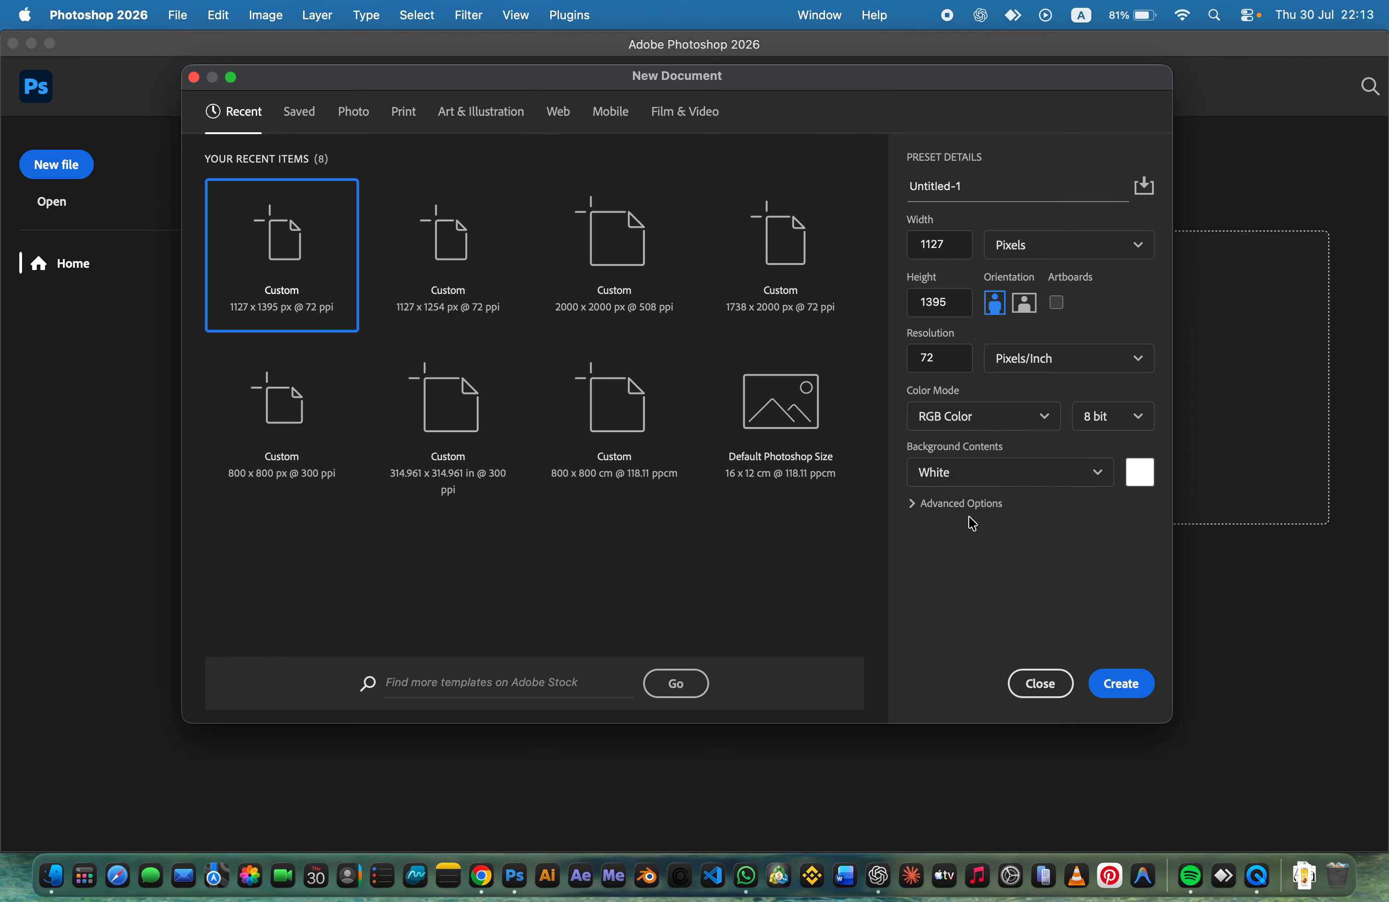
click(1139, 472)
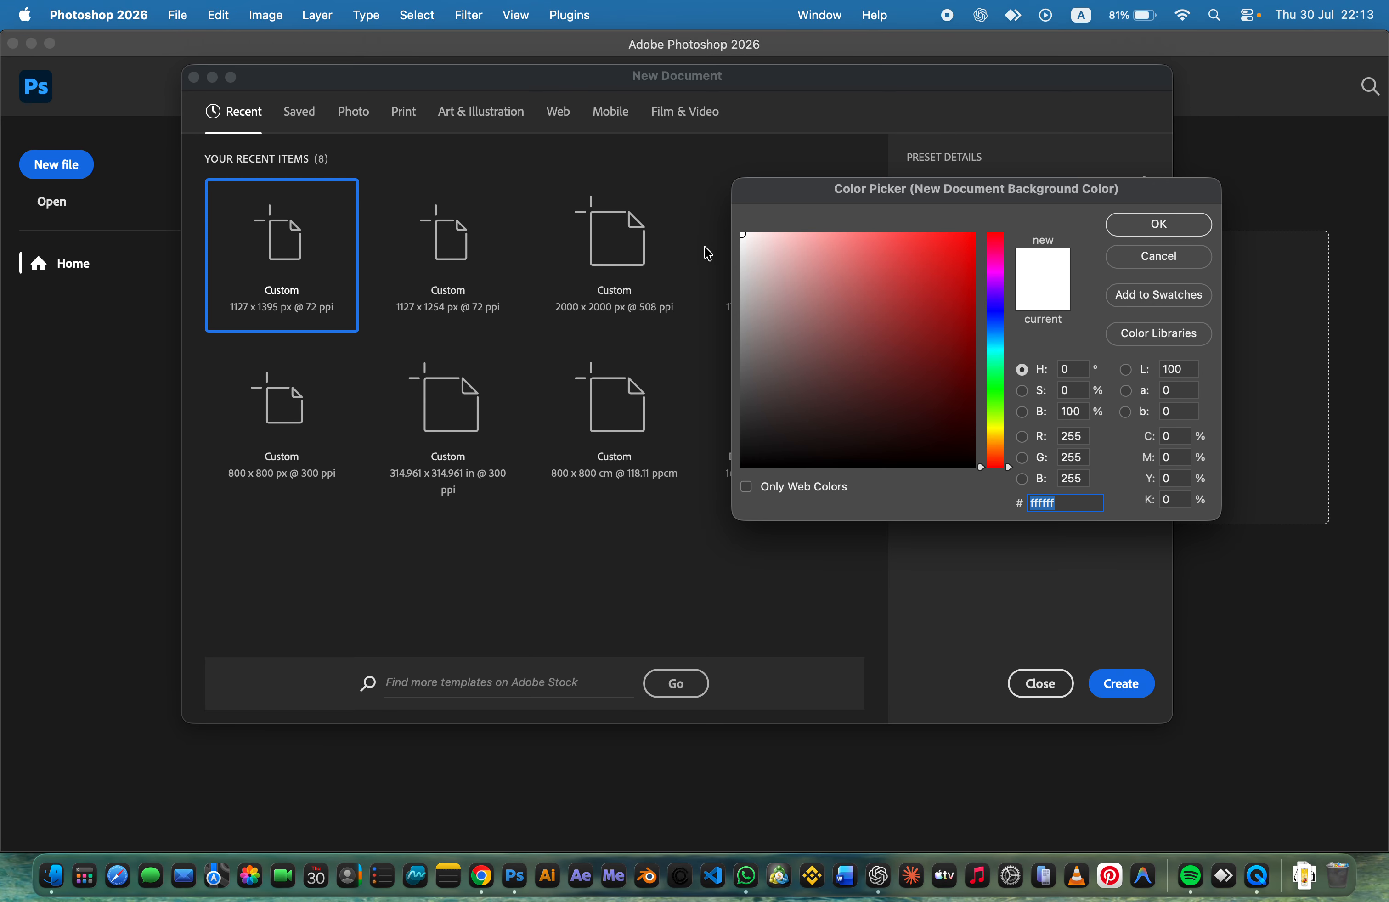
click(788, 280)
drag(788, 280, 703, 199)
click(1152, 222)
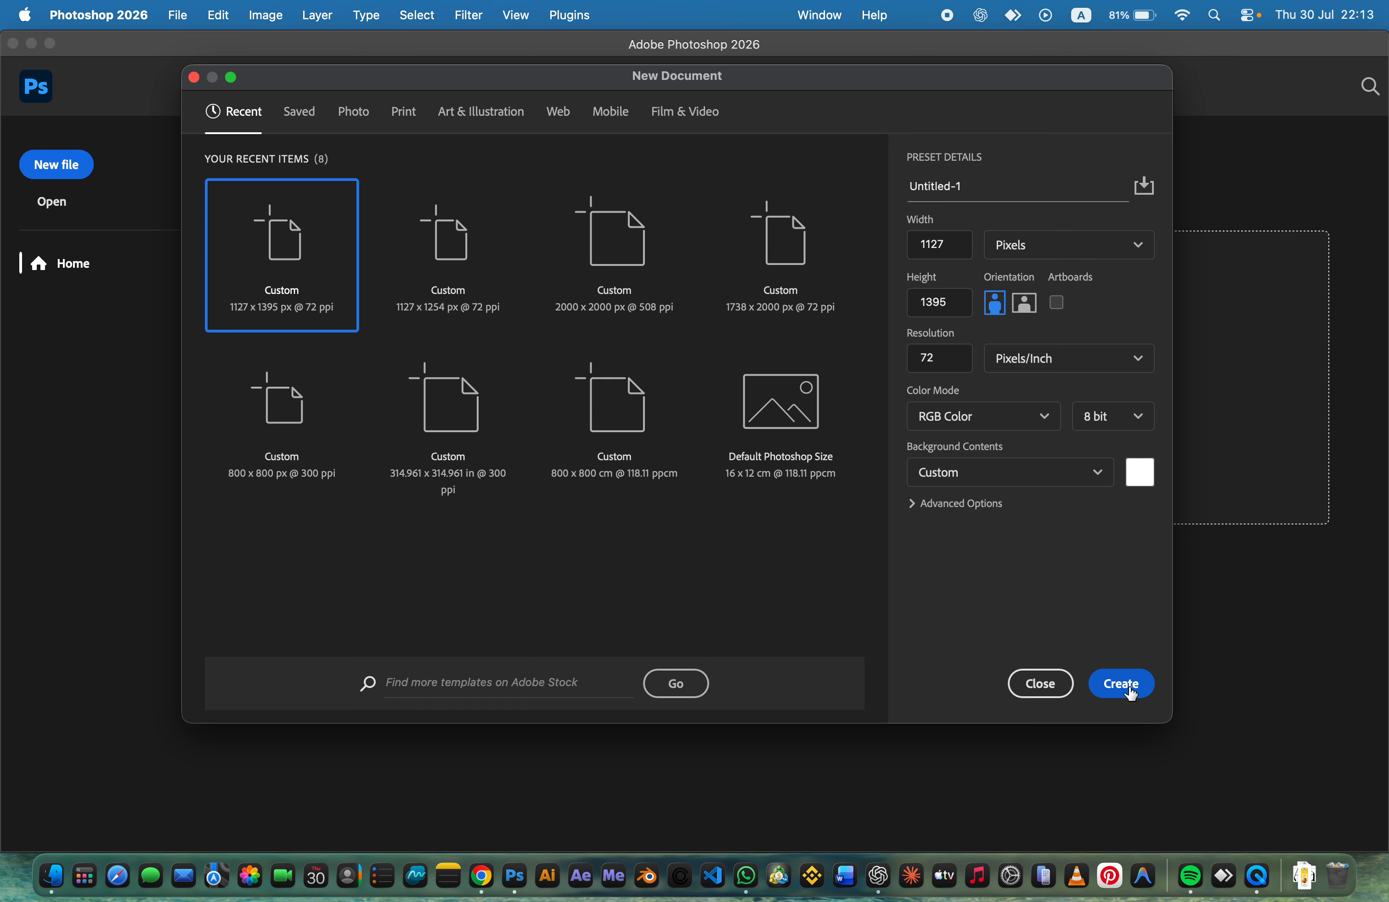
click(1042, 684)
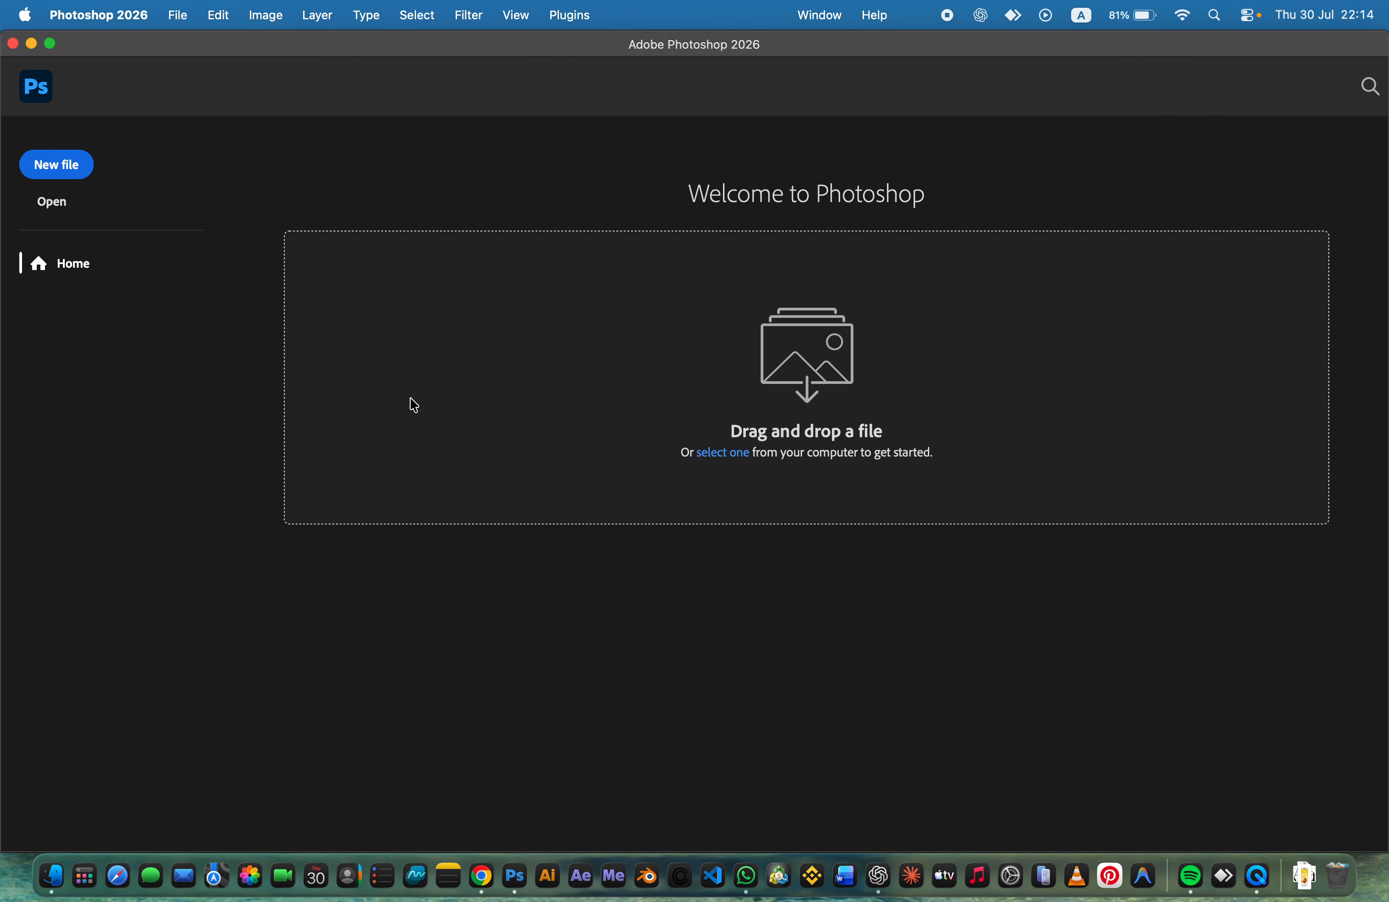
Step: Look through the Capture one folder in Documents for files to open
click(52, 206)
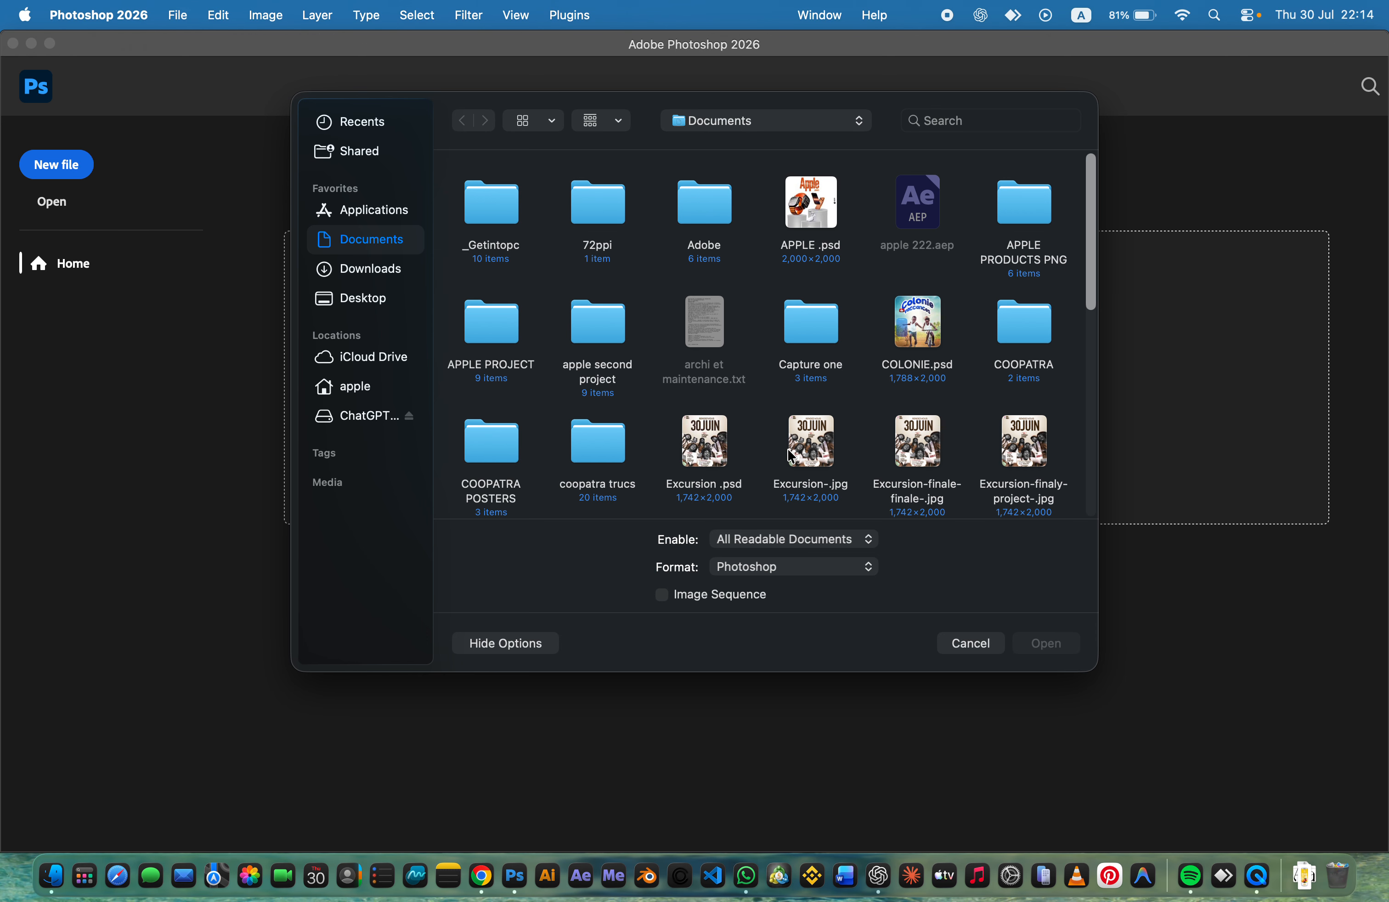
click(808, 325)
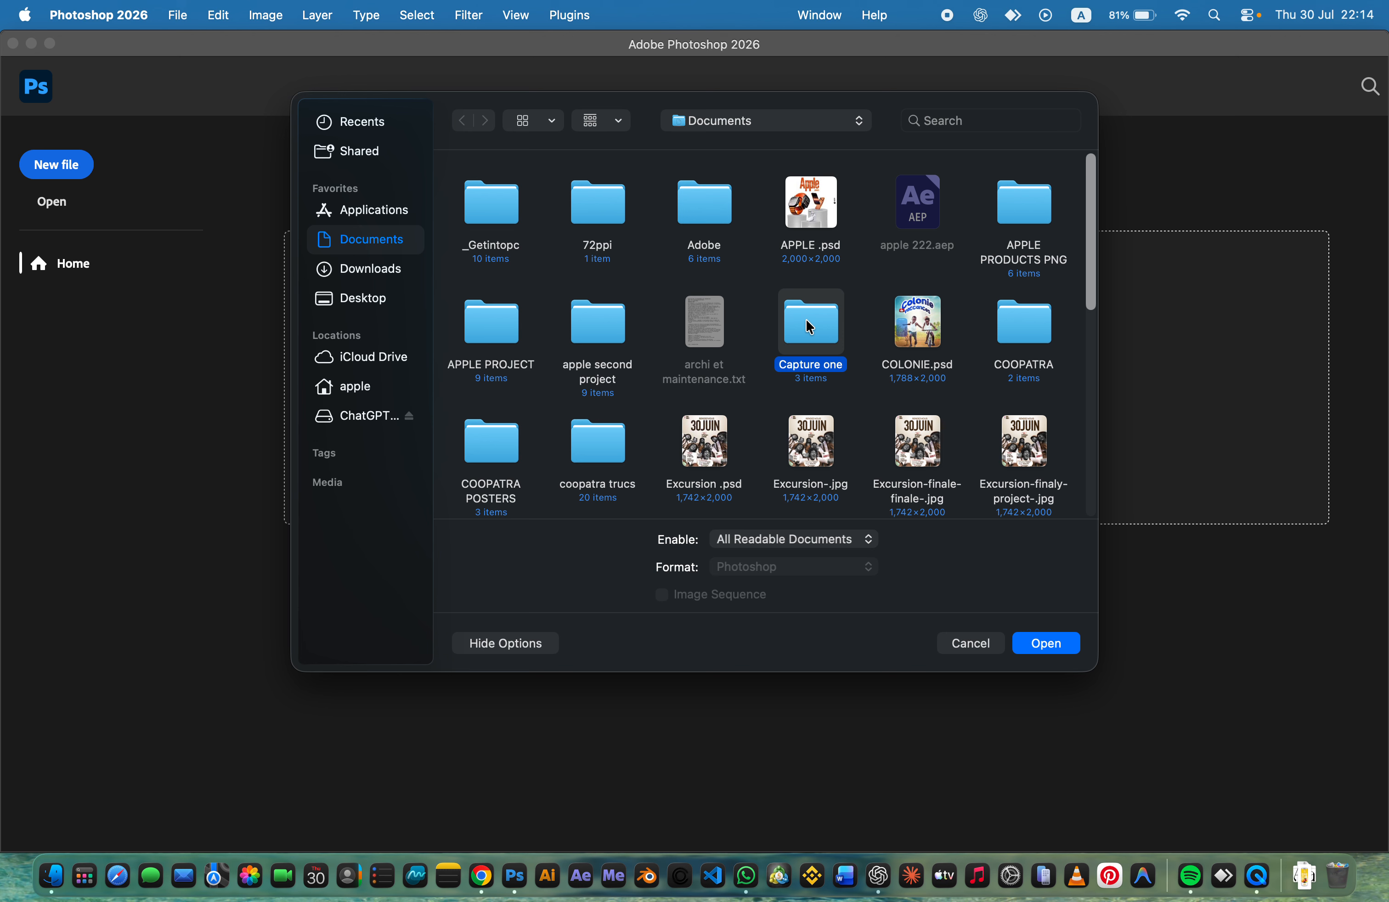
double_click(807, 326)
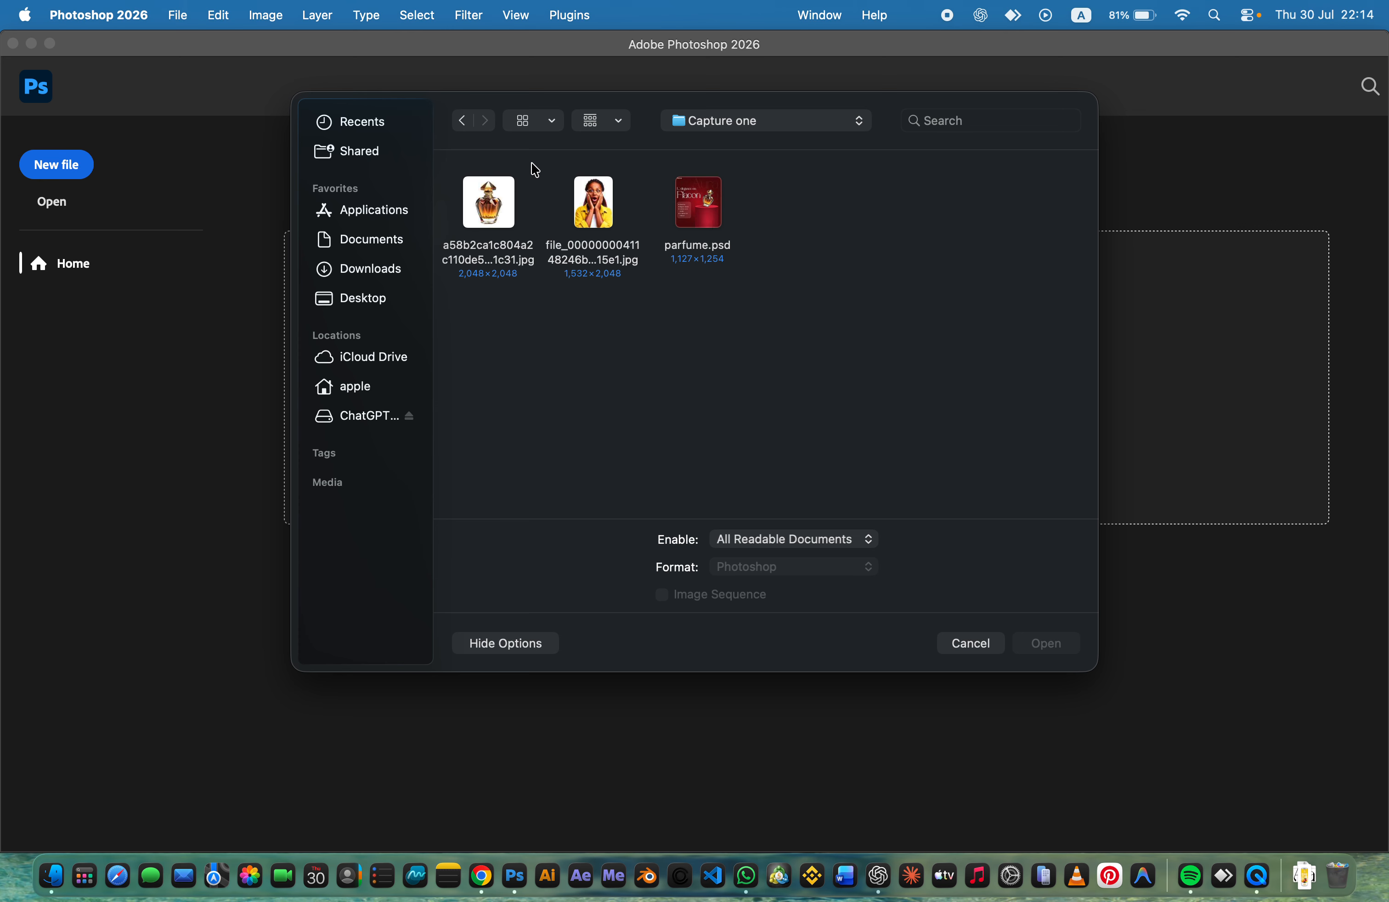
click(459, 123)
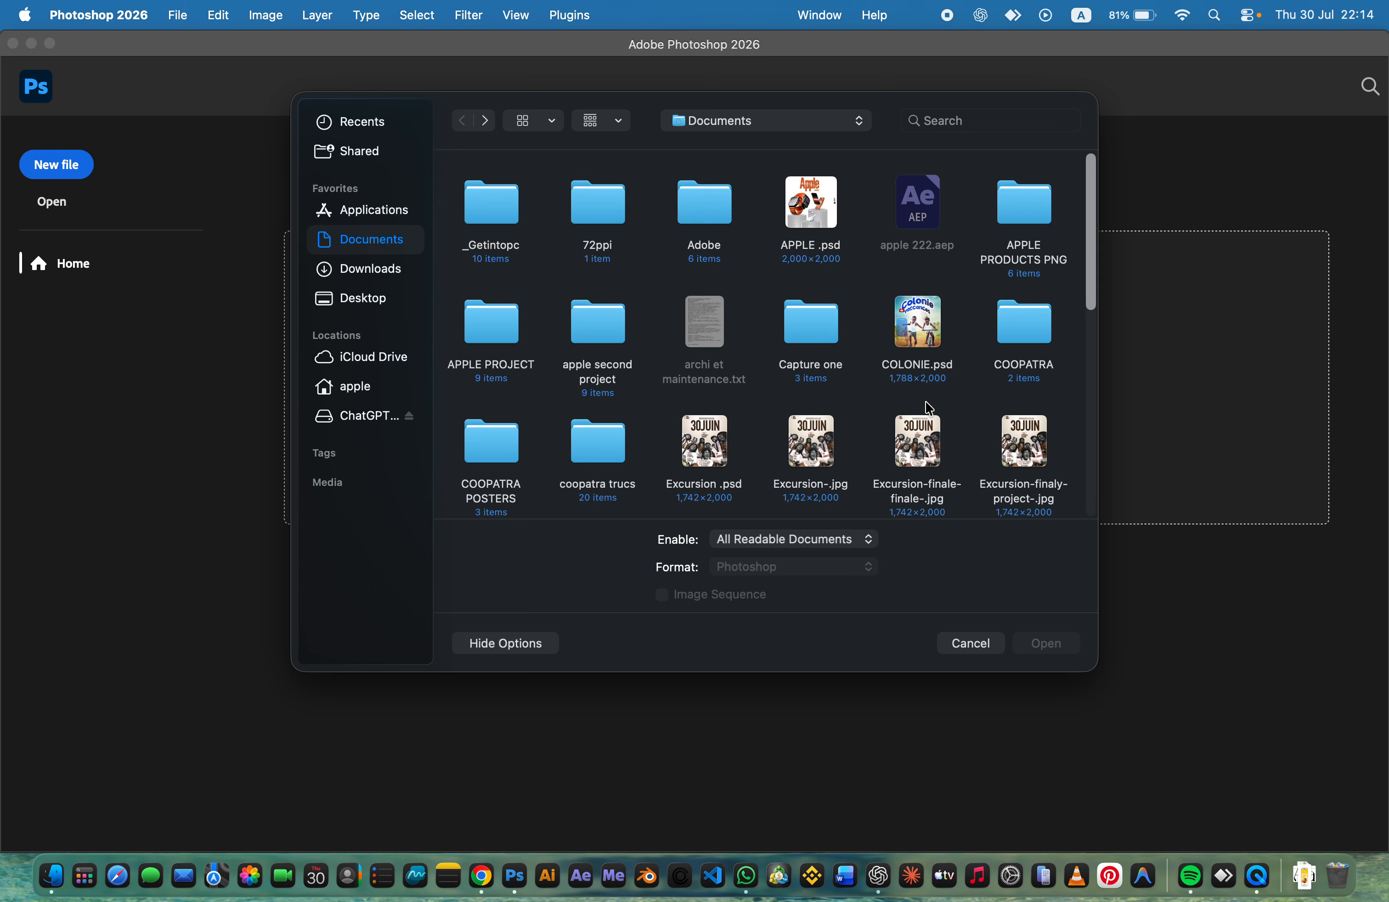
click(980, 649)
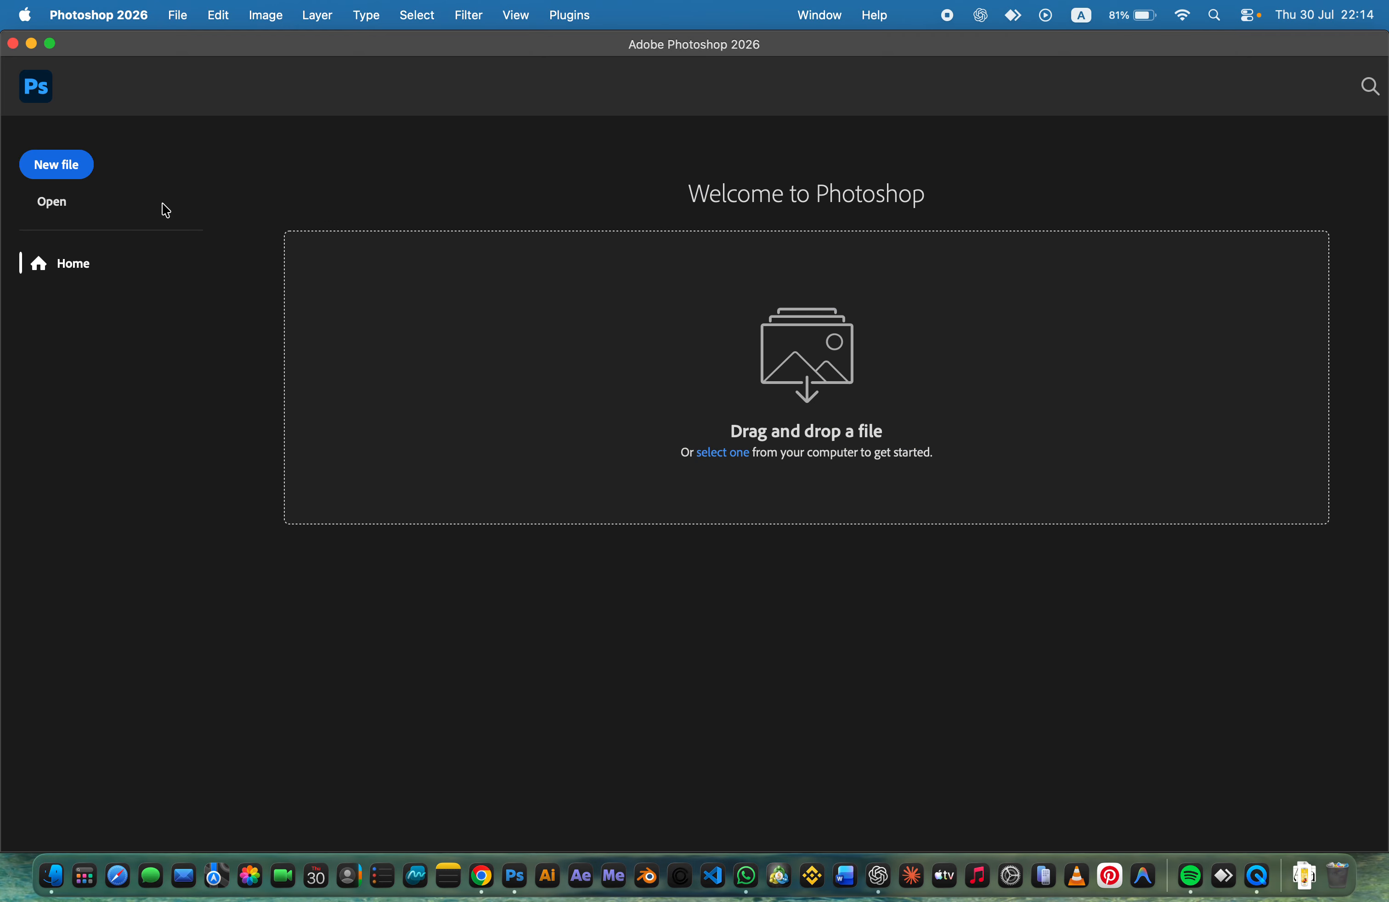
Step: Create a new 1127 x 1395 px document at 72 pixels/inch in RGB Color, 8 bit, with a white background
click(63, 169)
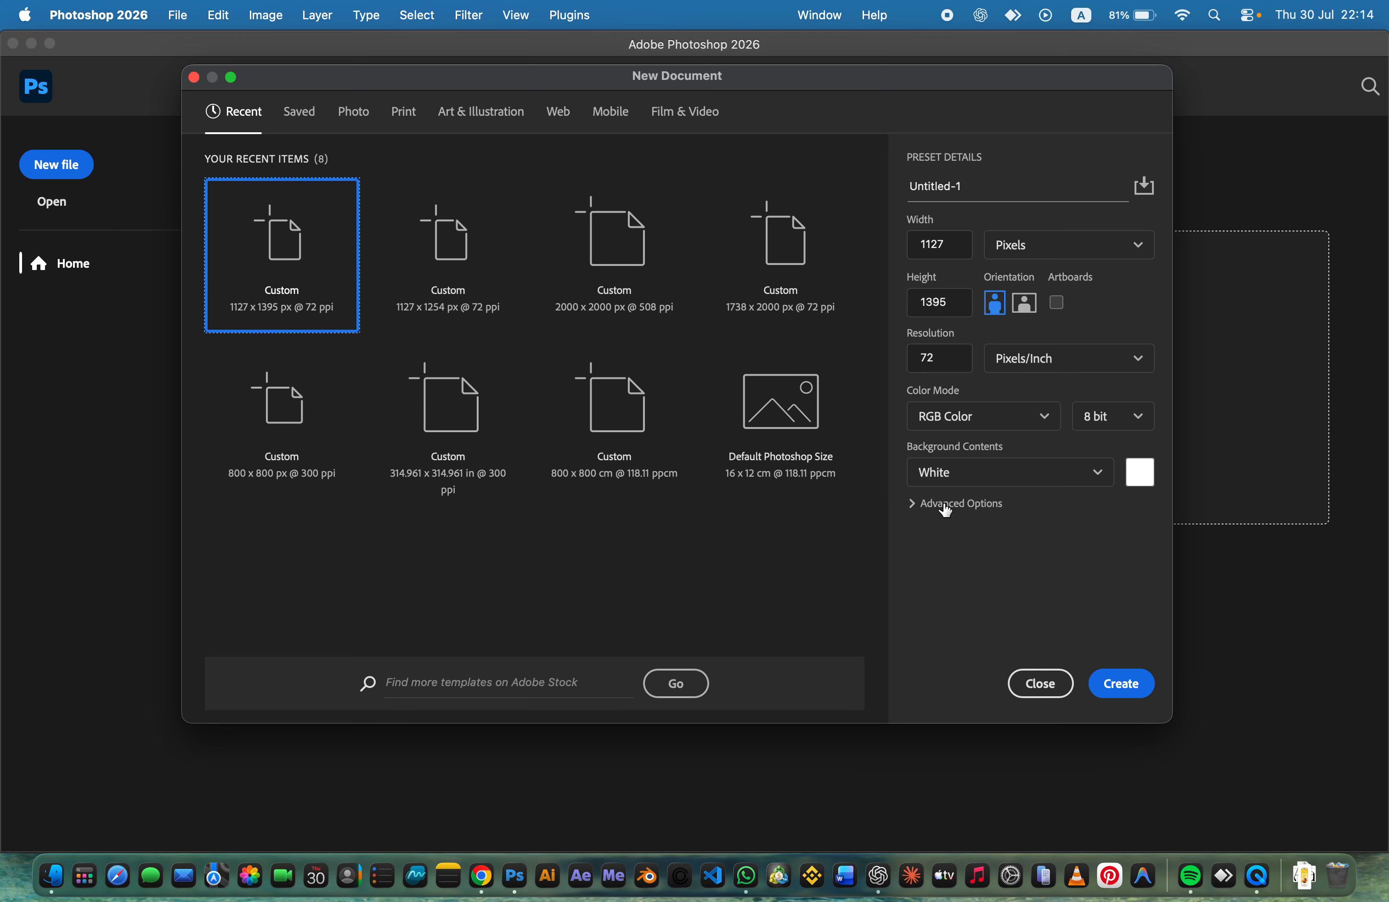
click(1127, 681)
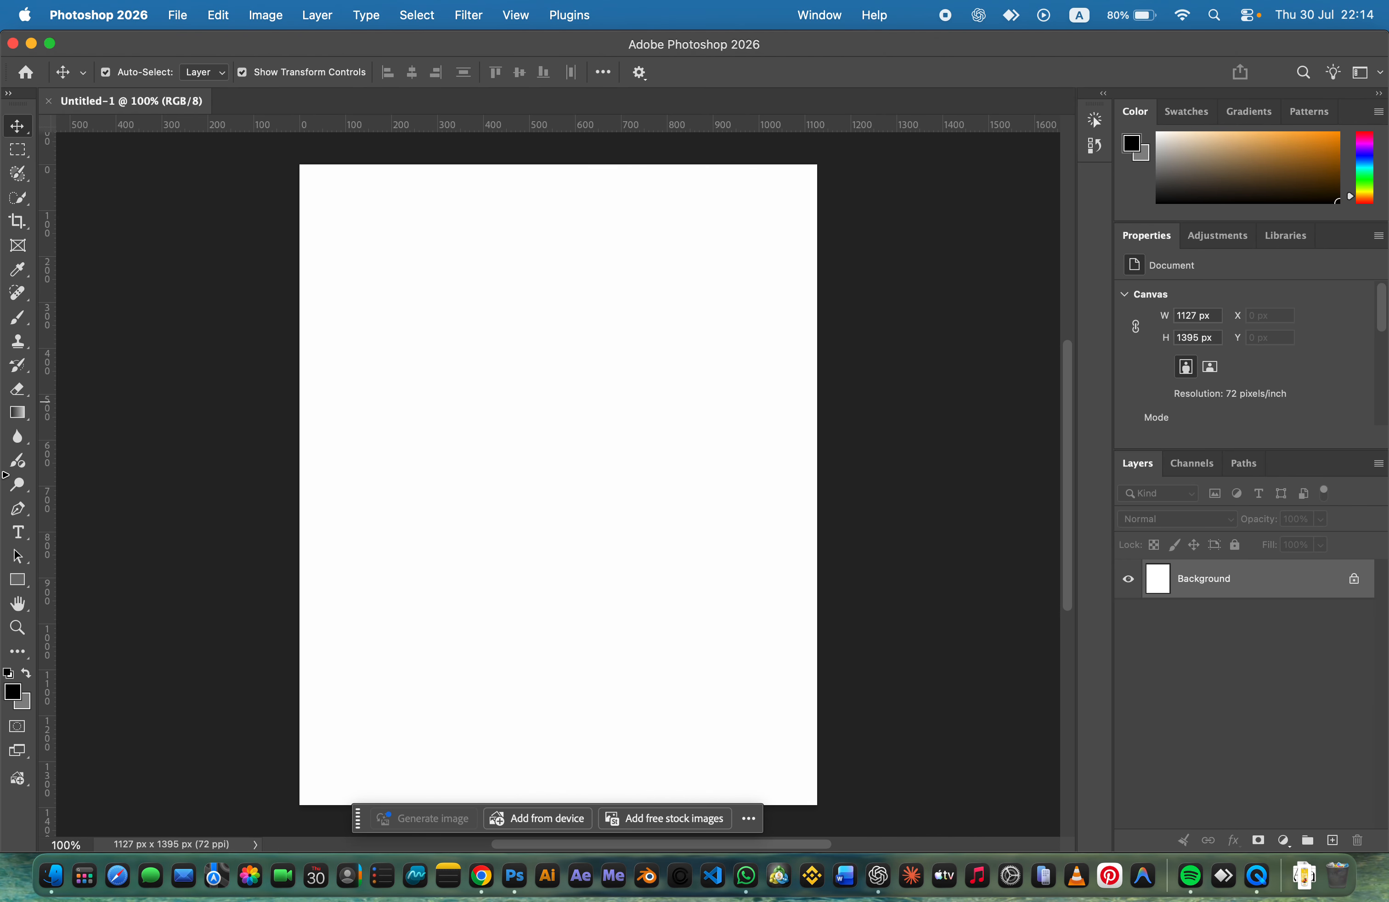
mouse_move(1374, 867)
scroll(651, 534, down, 2)
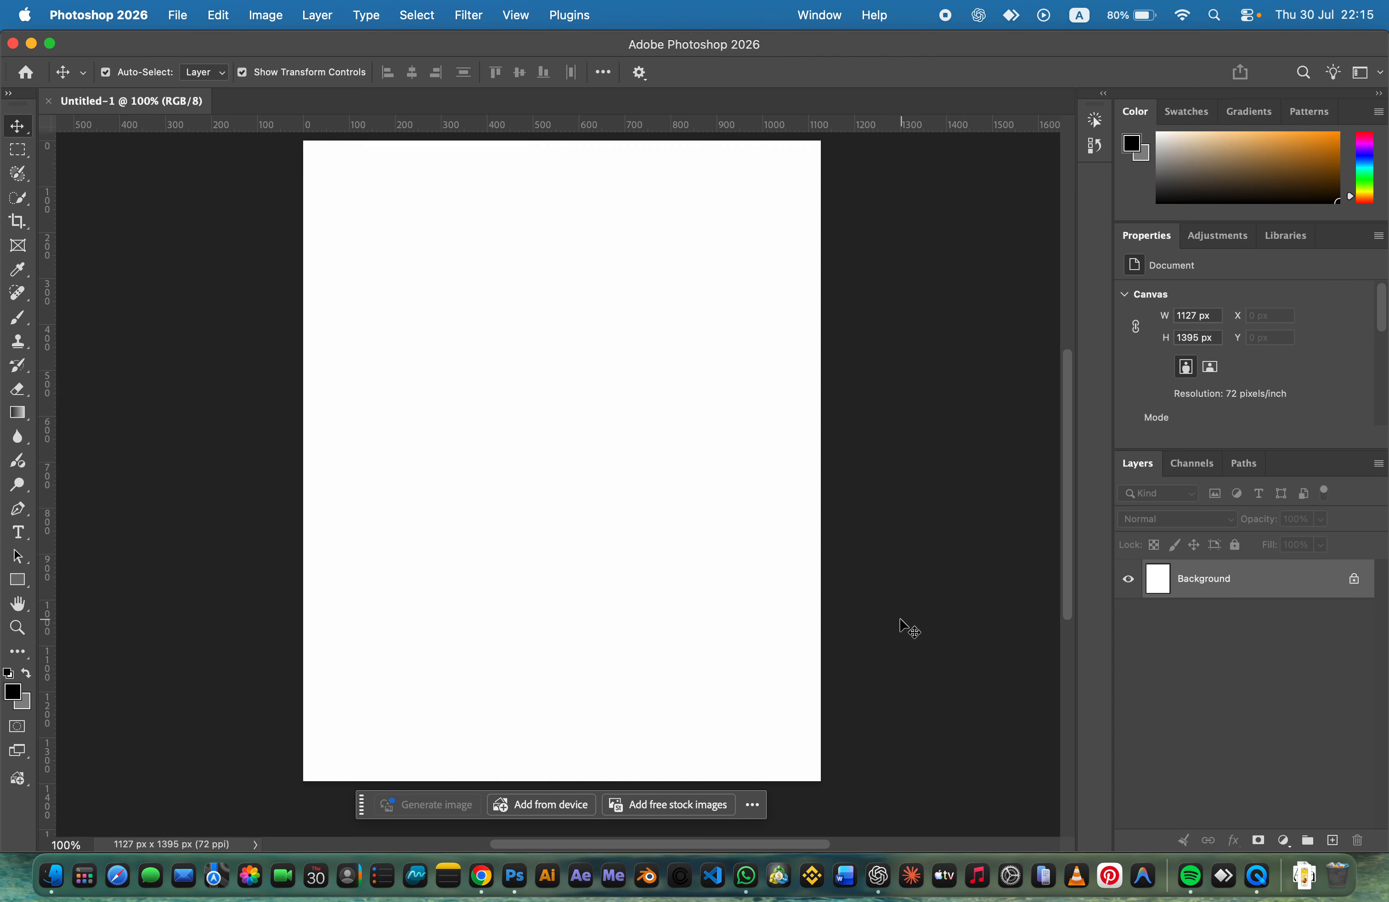
scroll(837, 629, up, 1)
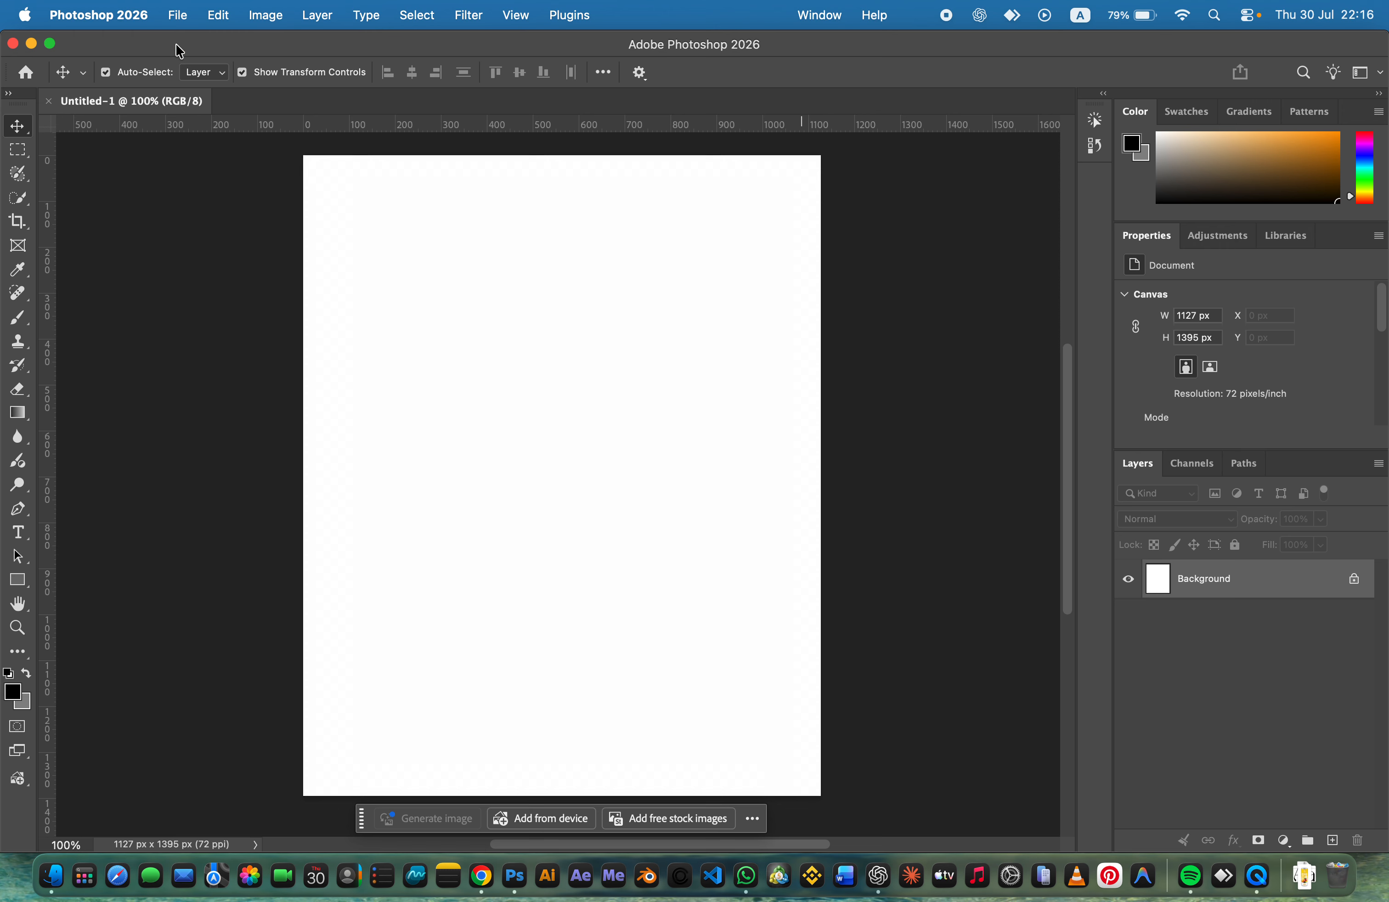
Step: Examine the available file, edit, layer, selection, filter, view, plugin and window commands
click(179, 17)
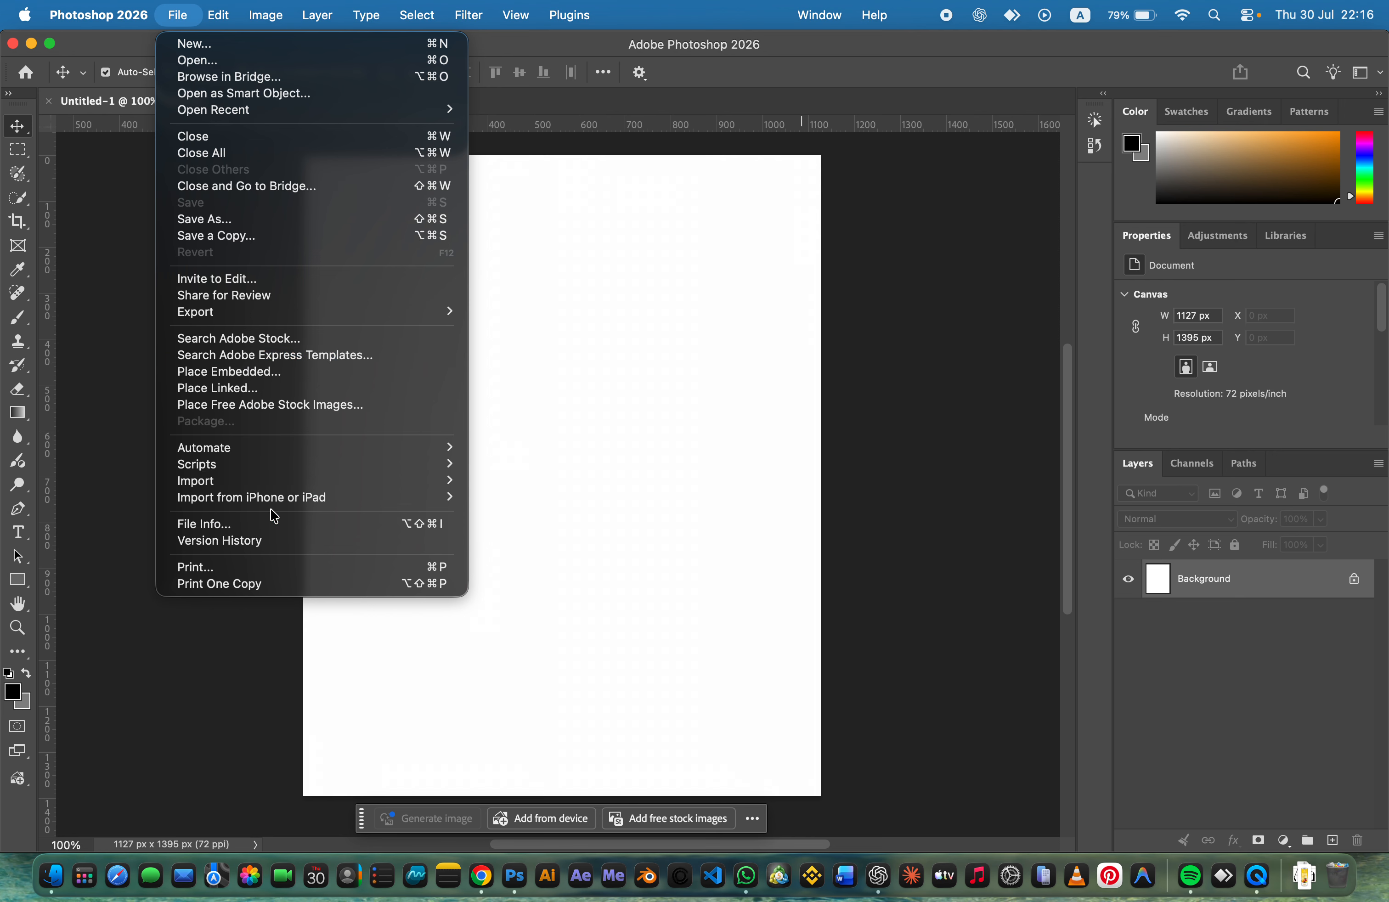
mouse_move(232, 7)
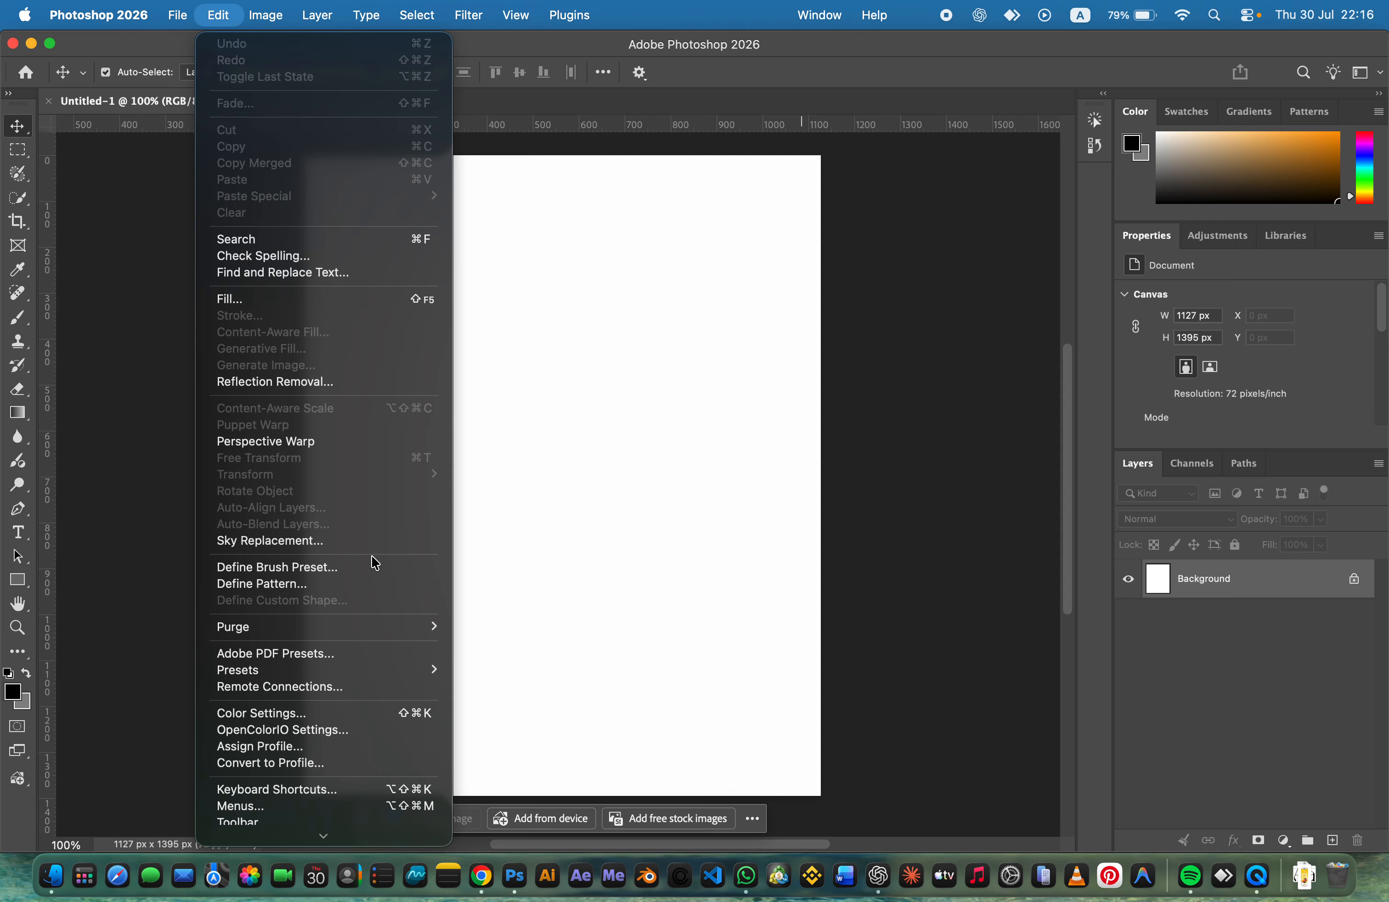
scroll(375, 564, down, 2)
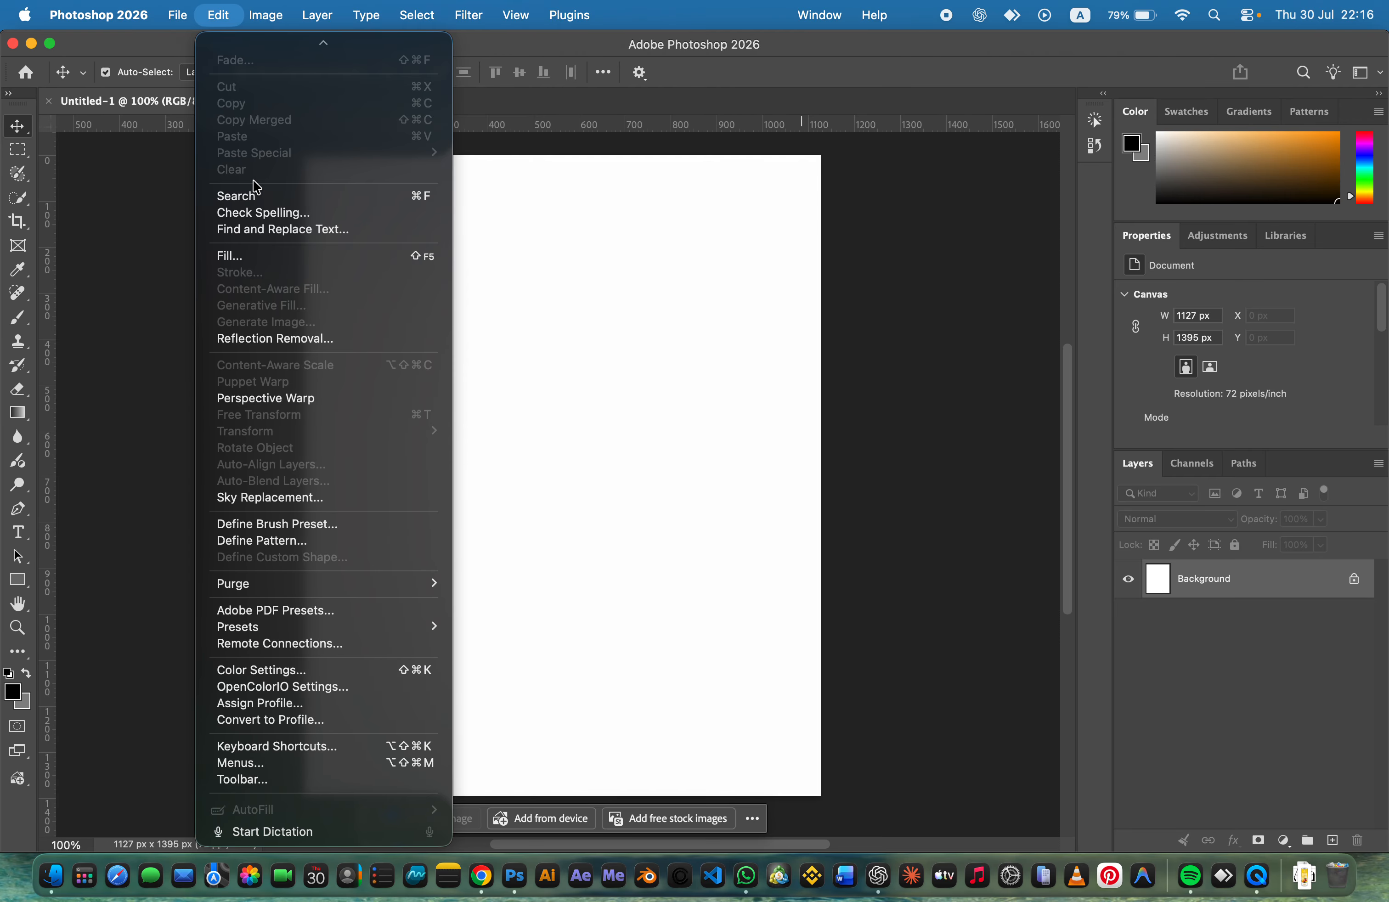
scroll(256, 186, up, 2)
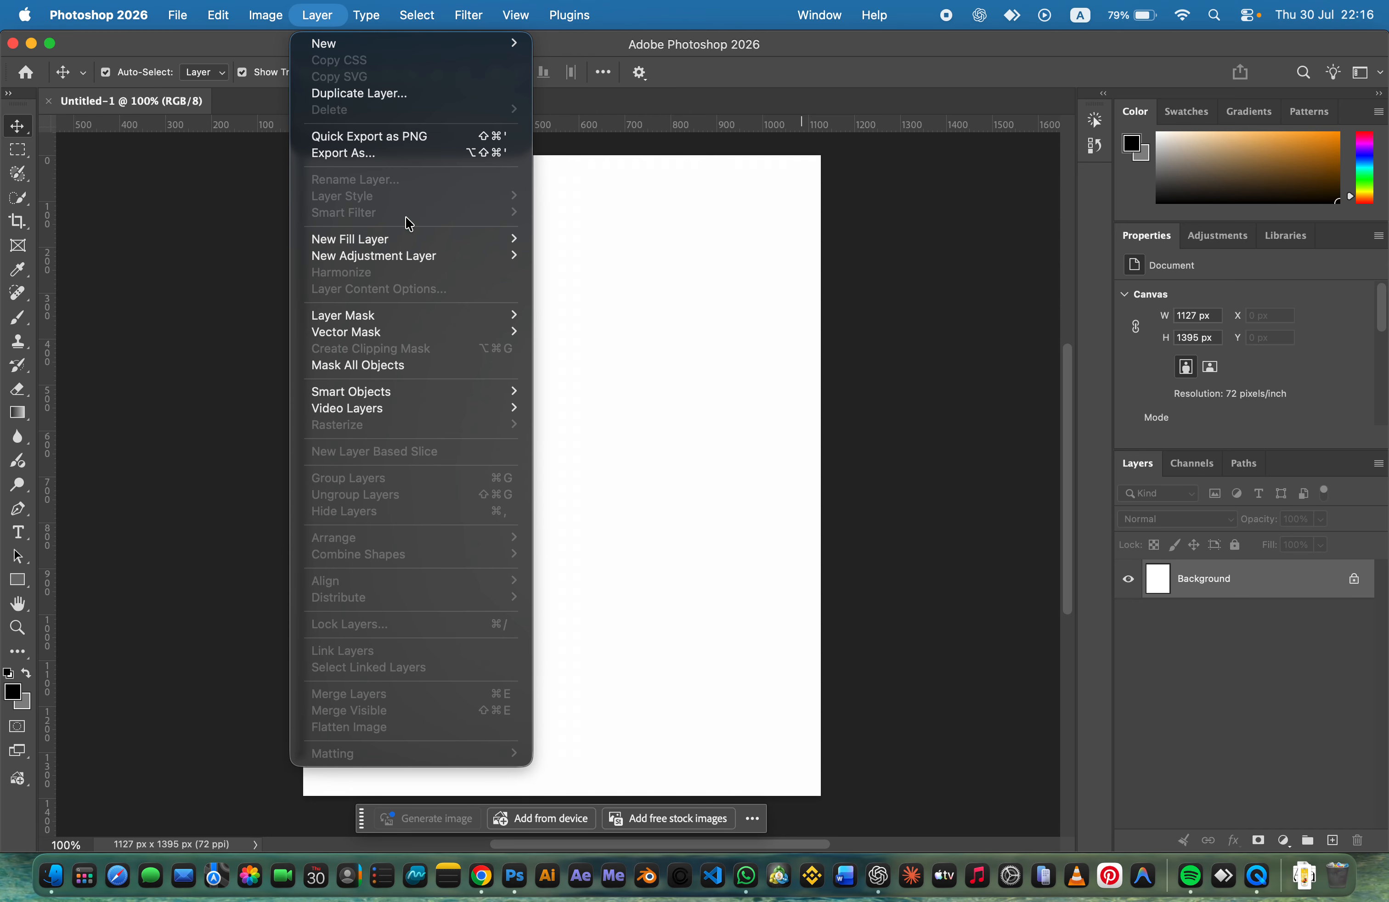
mouse_move(413, 25)
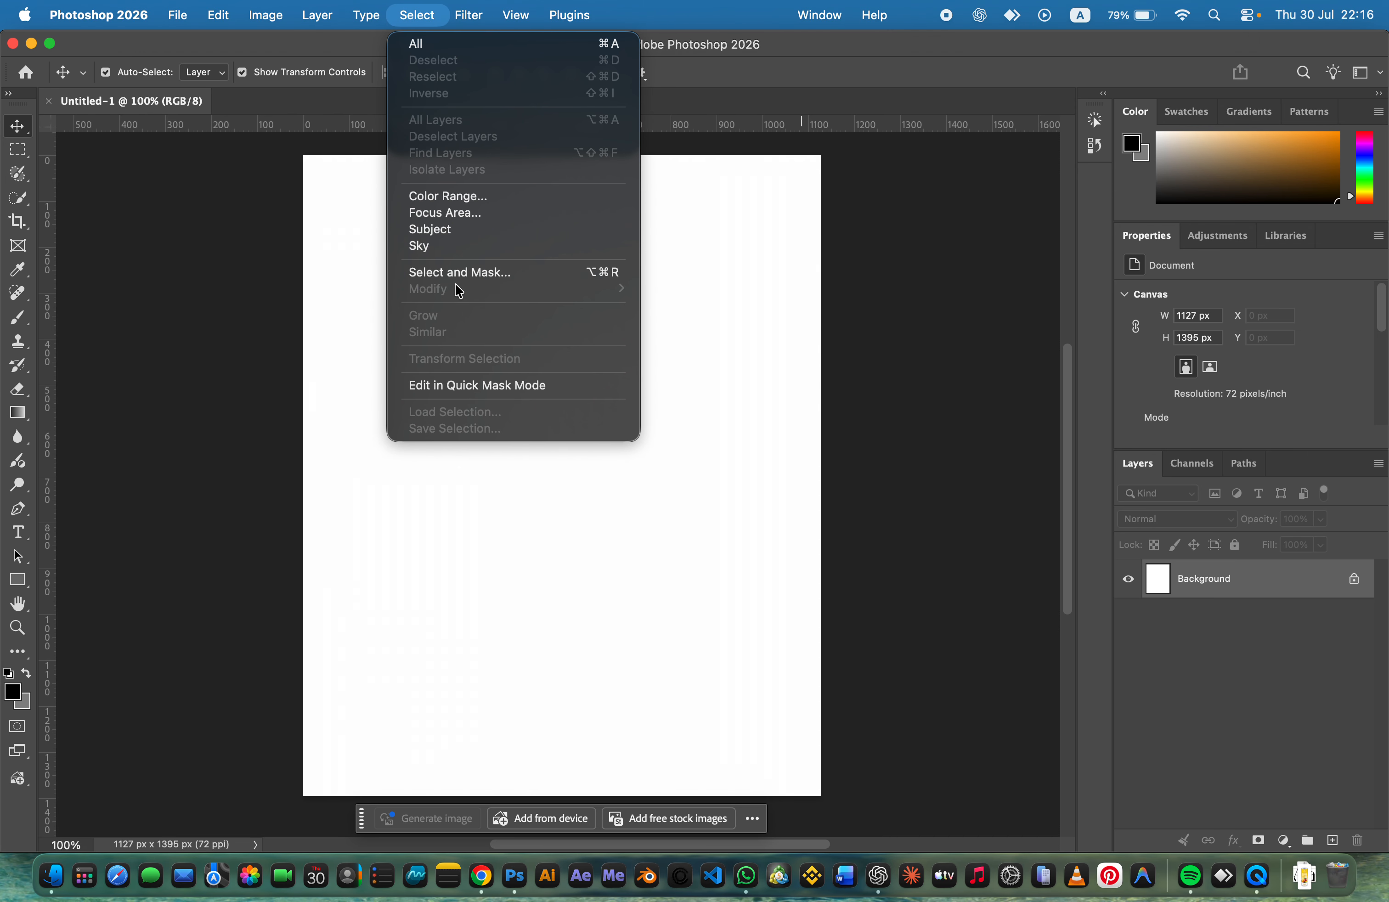
mouse_move(516, 15)
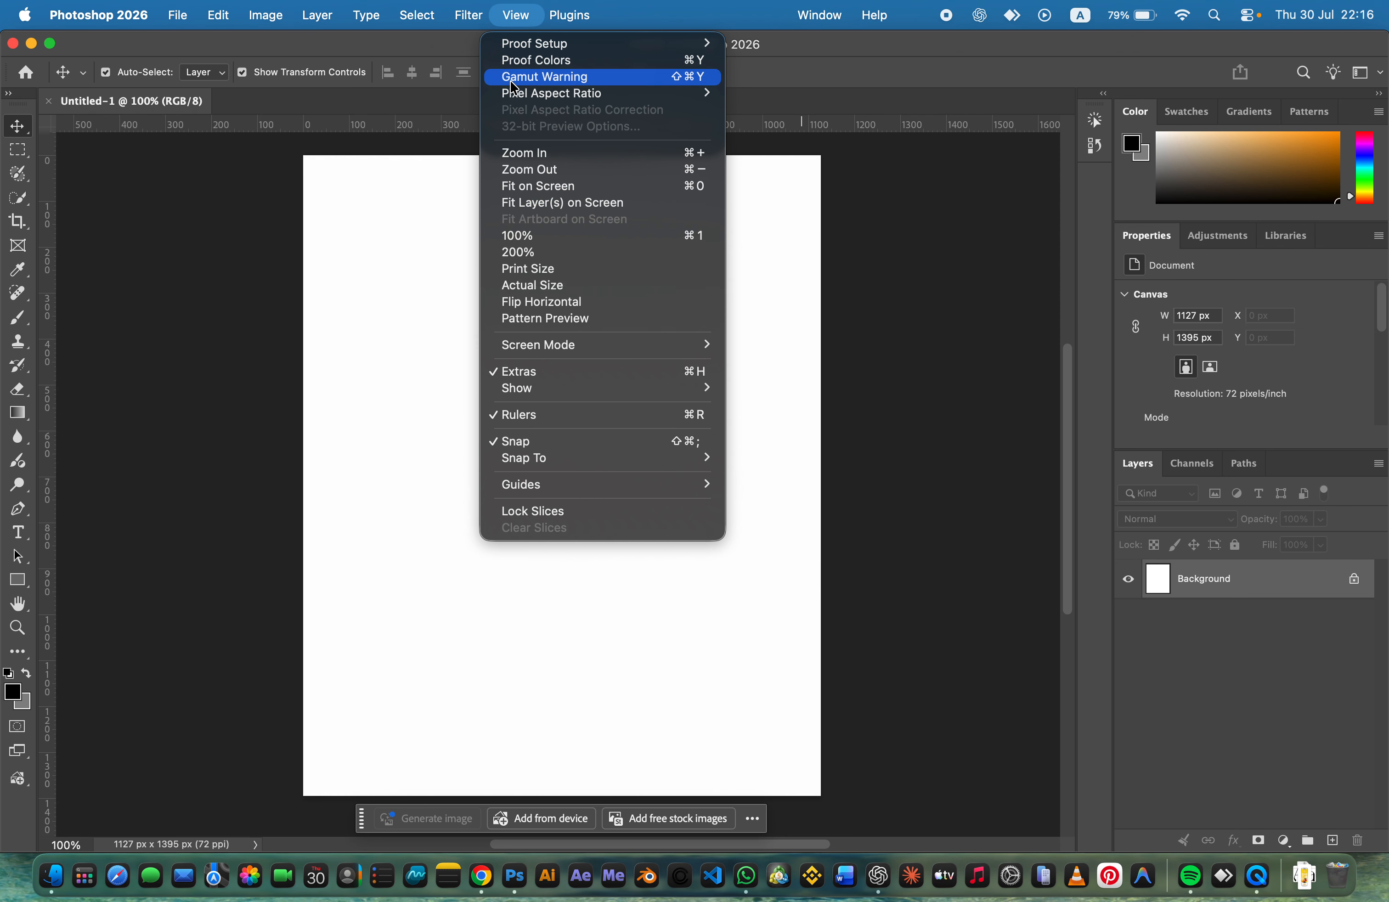
mouse_move(462, 22)
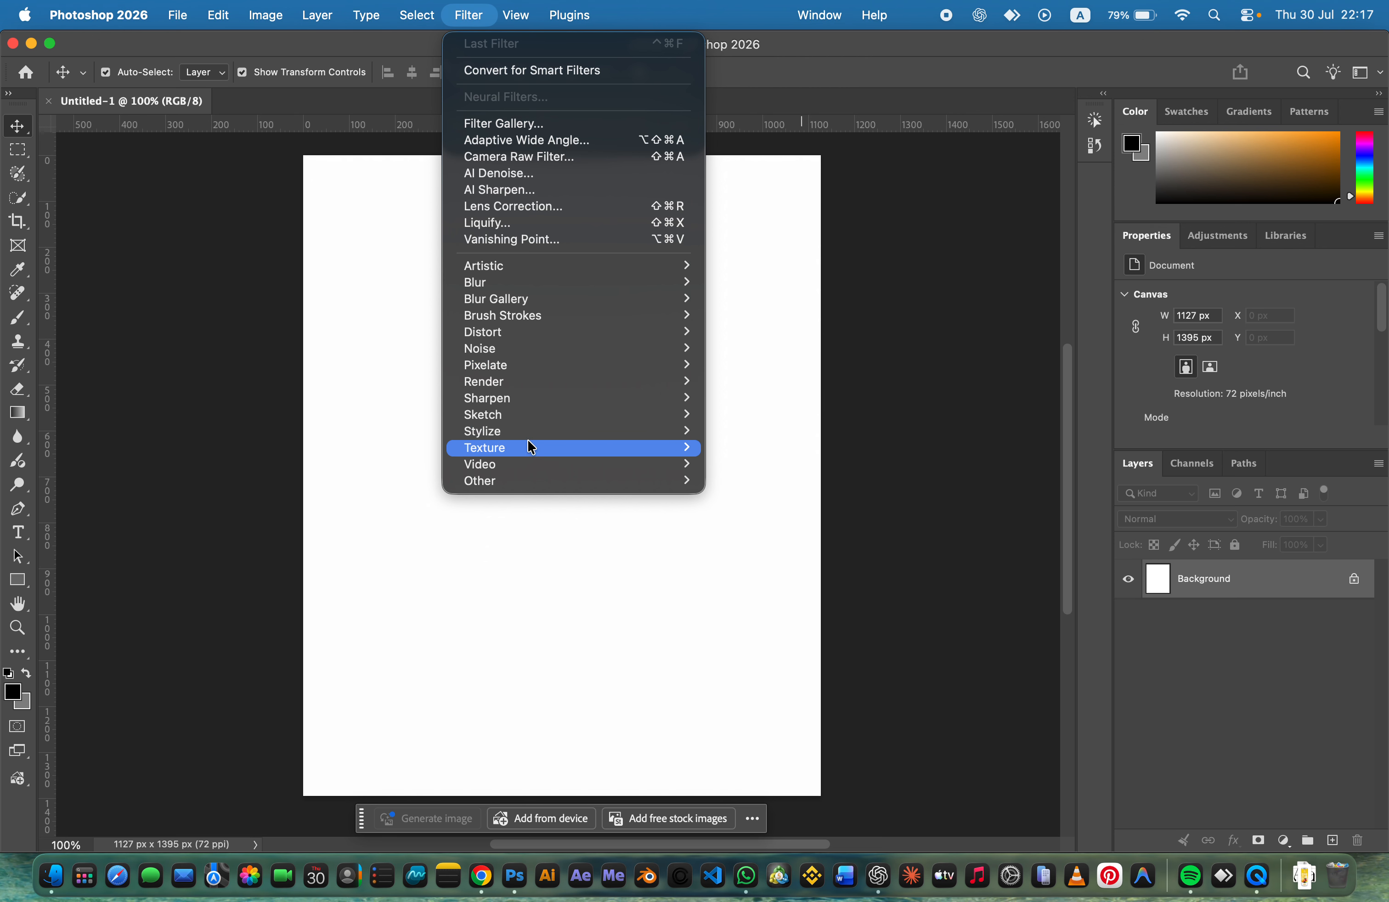
mouse_move(555, 481)
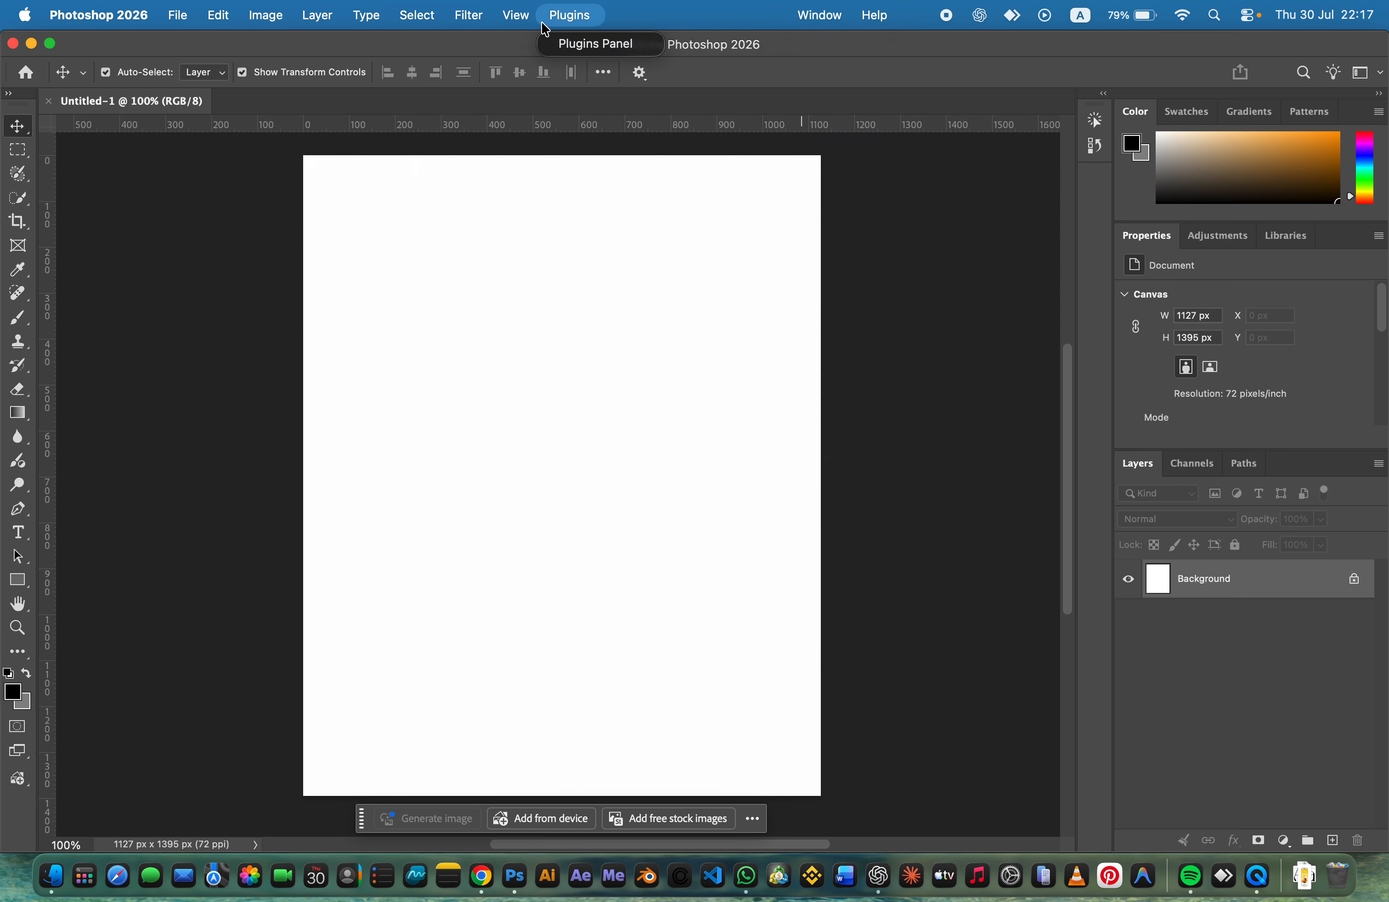
click(875, 14)
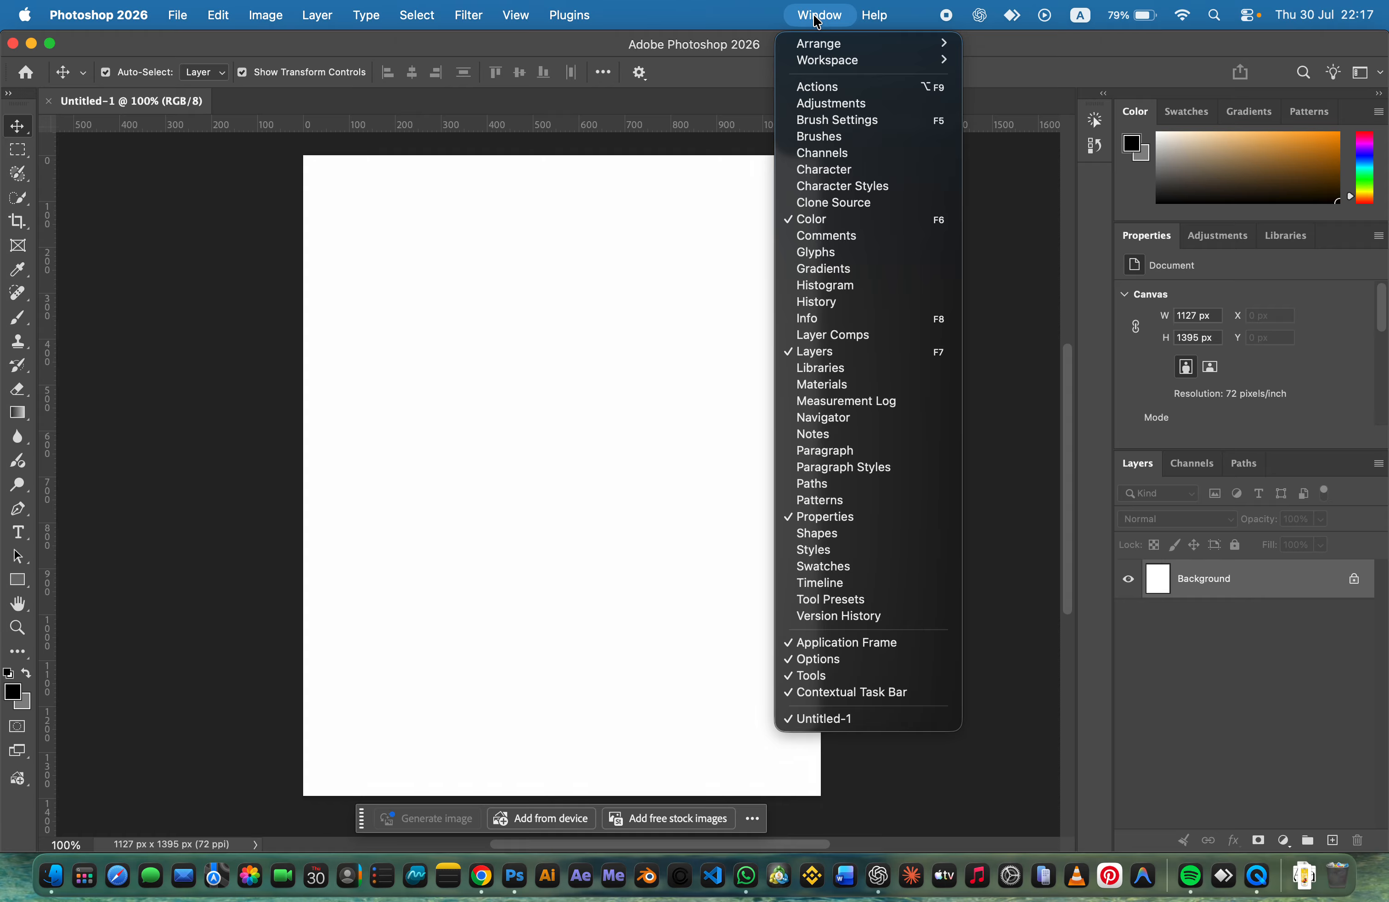
click(1019, 40)
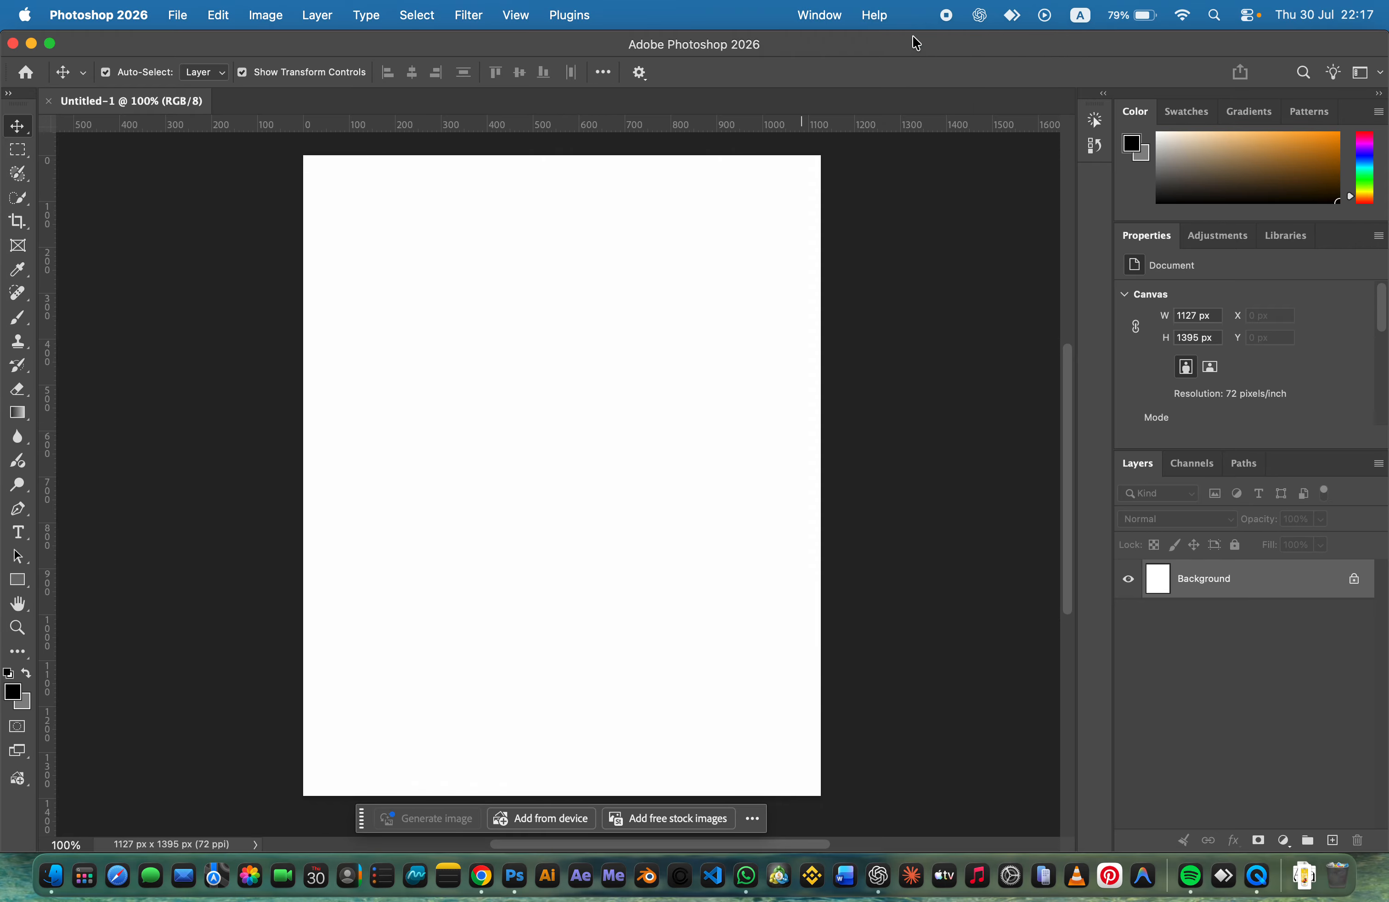
click(871, 14)
click(1266, 3)
click(21, 73)
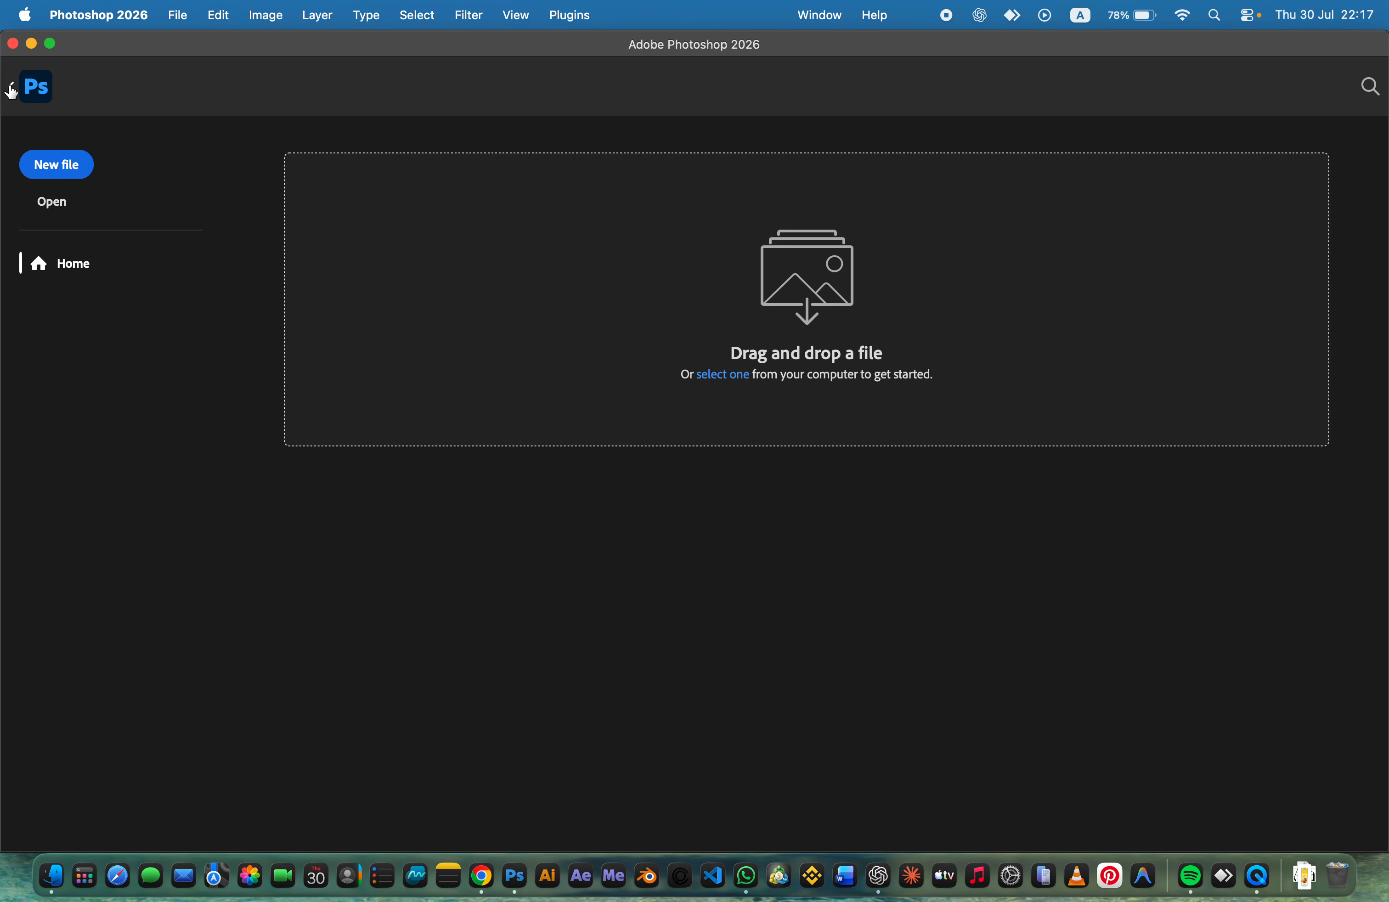
click(11, 91)
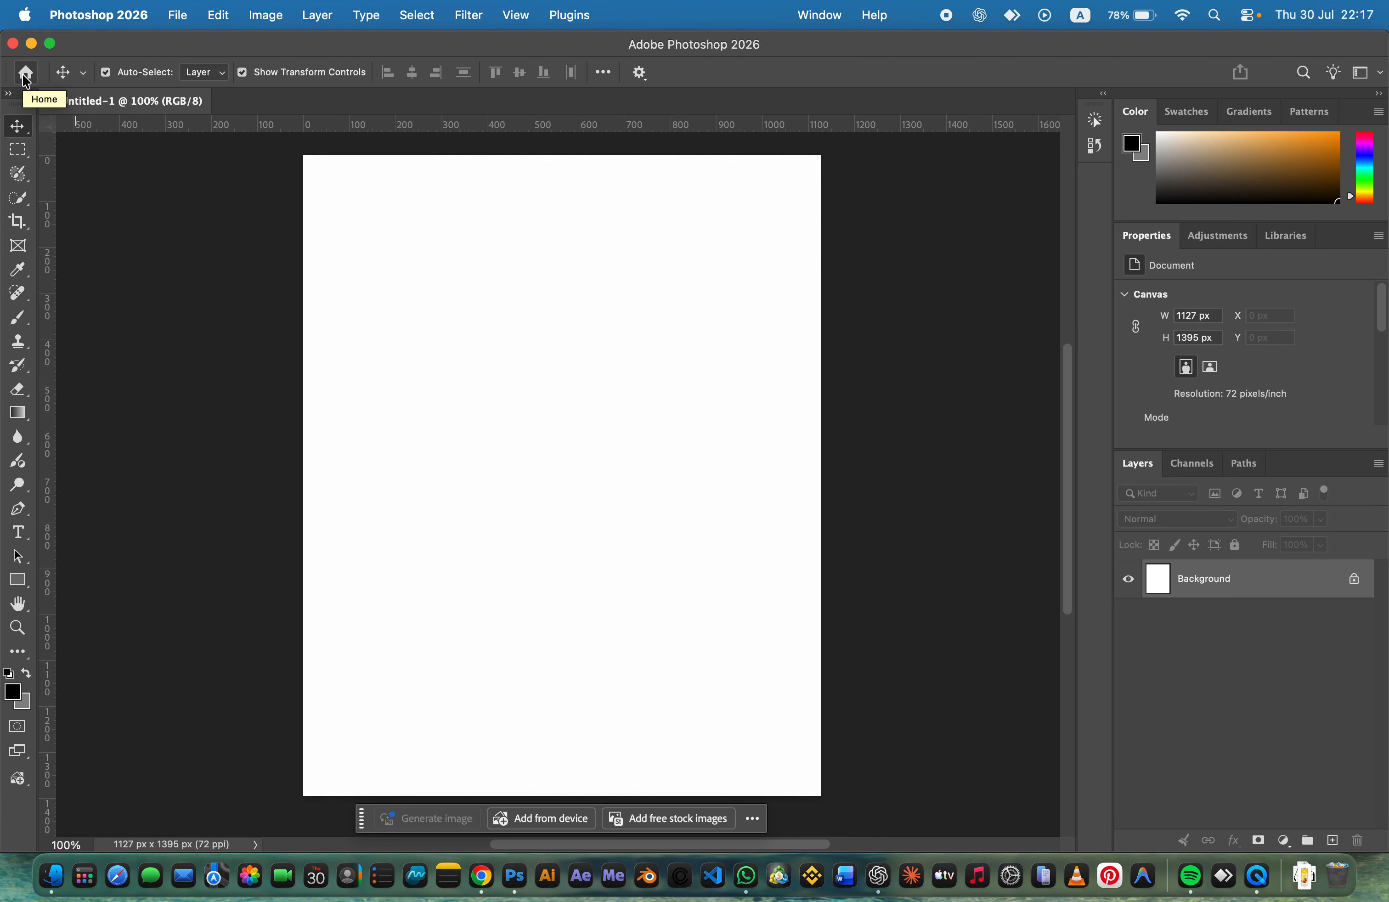
click(83, 72)
click(83, 73)
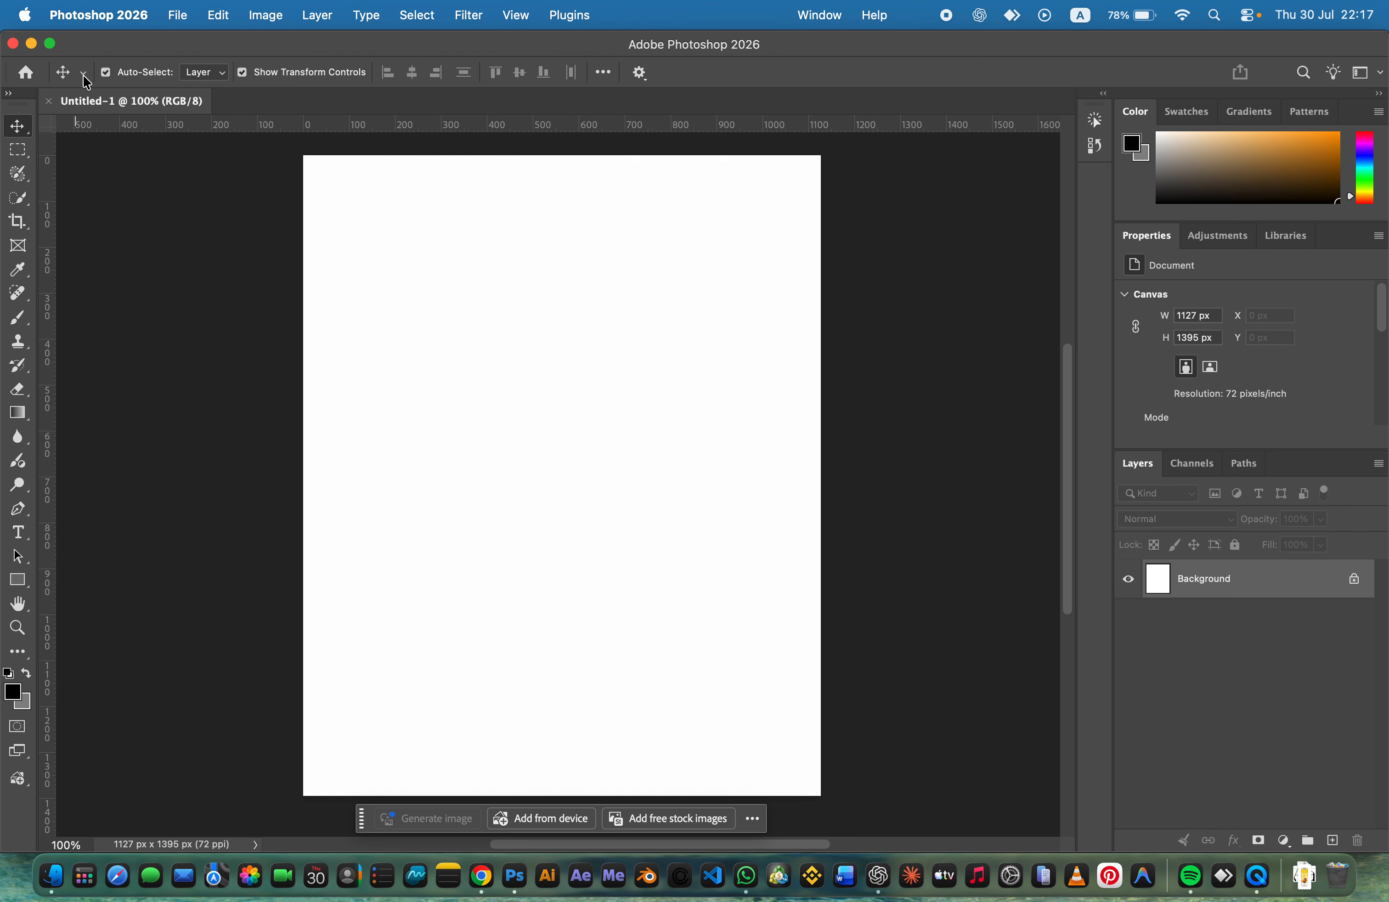
click(16, 126)
click(22, 134)
click(221, 73)
click(230, 93)
Step: Open Excursion-.jpg from the Documents folder and convert its locked background into a regular layer with the default settings
click(173, 17)
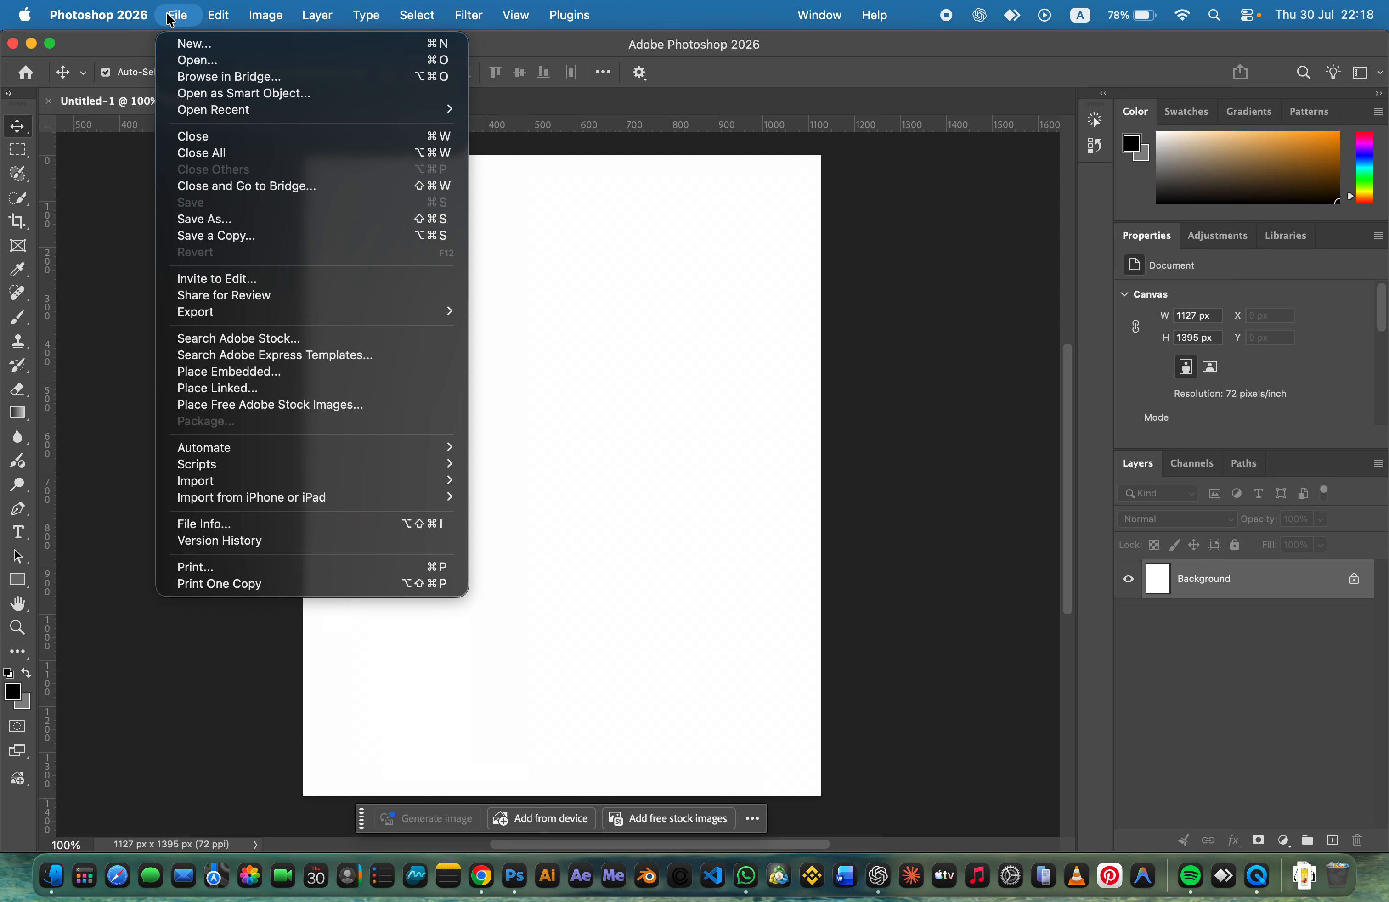
click(241, 62)
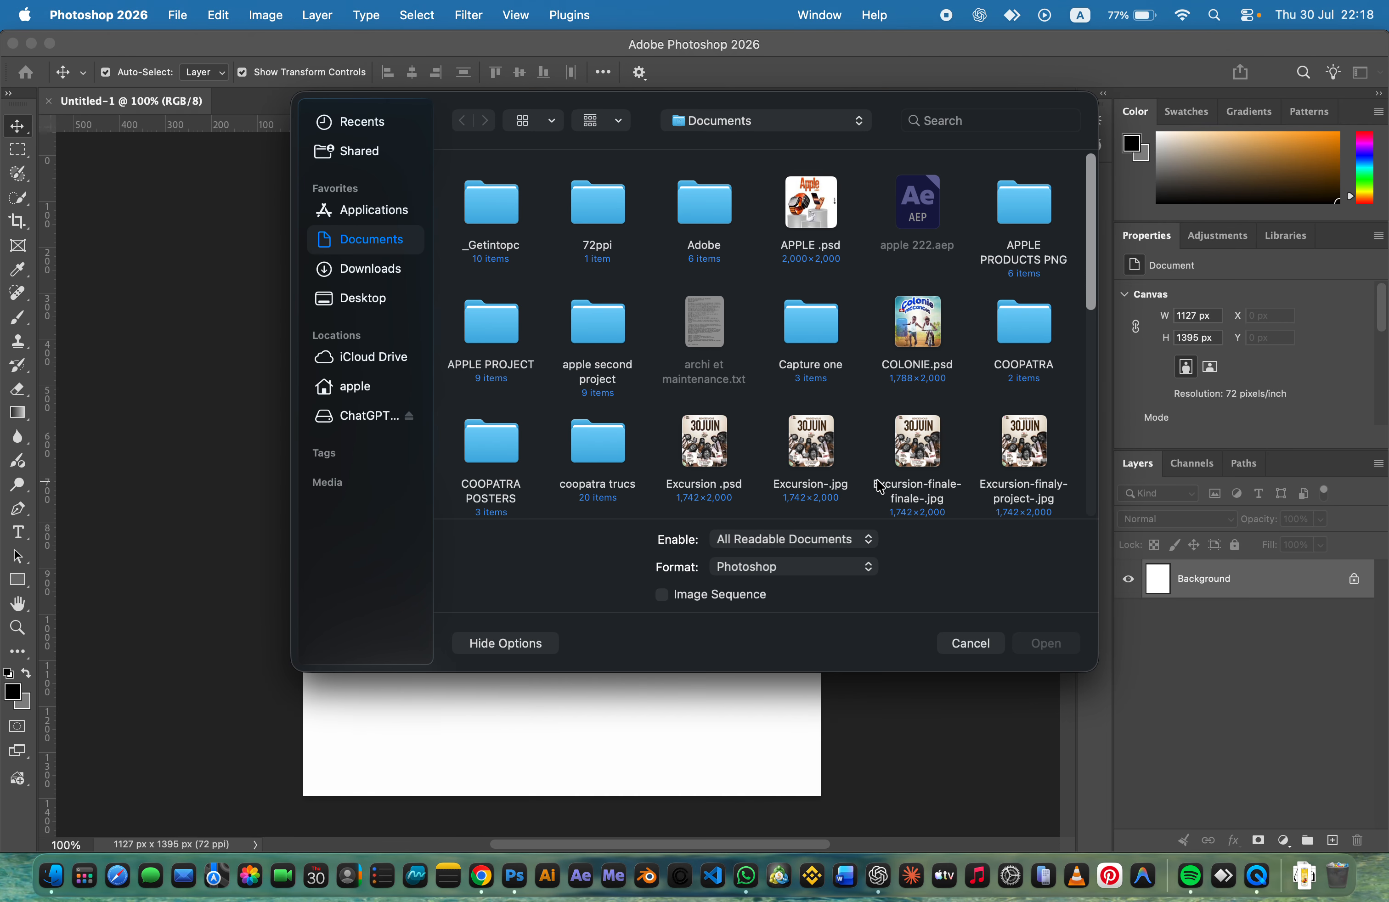
click(835, 451)
click(1046, 643)
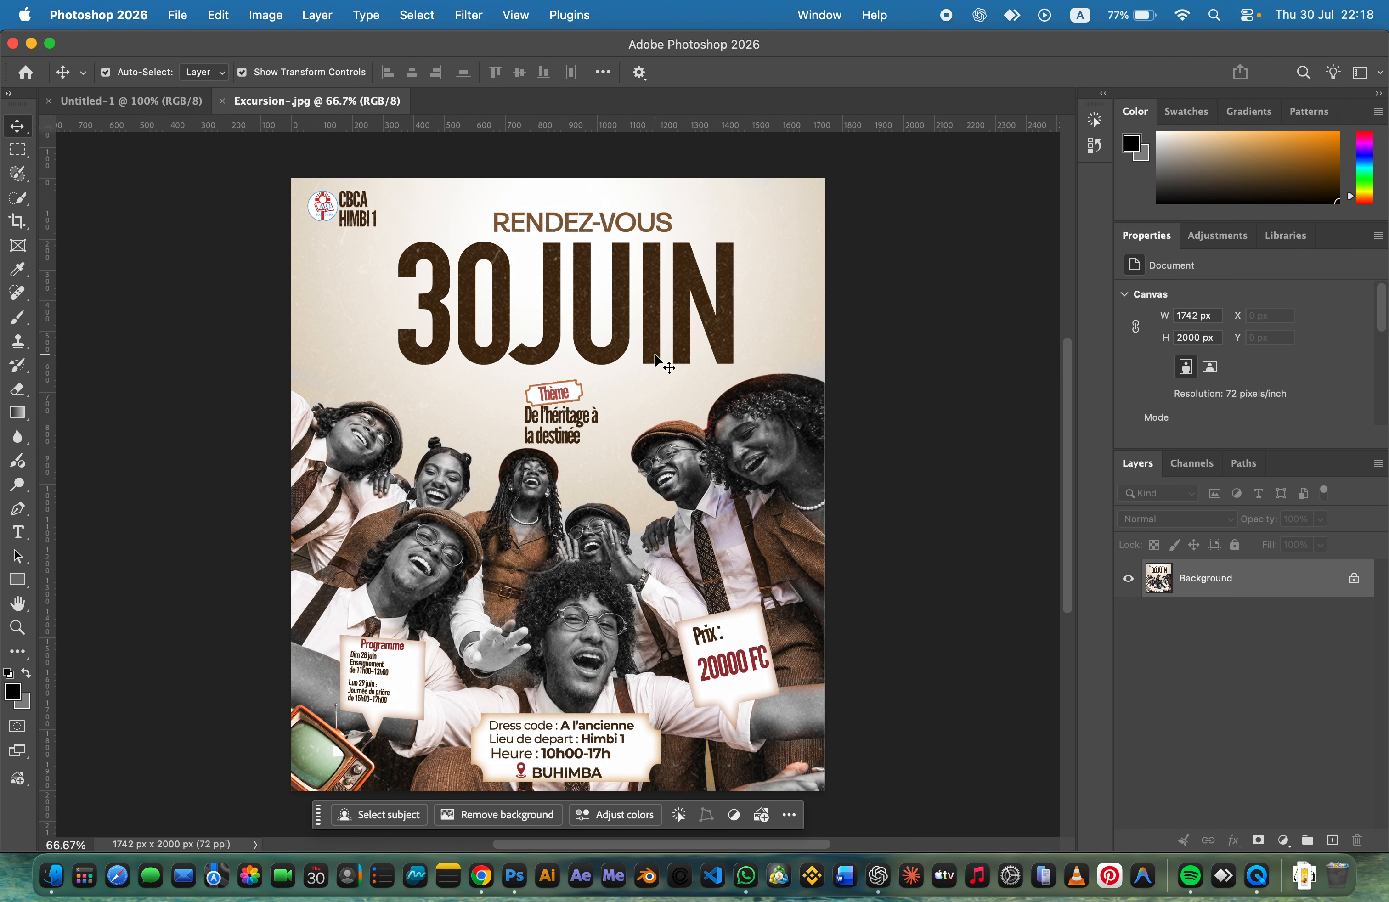
double_click(1304, 591)
key(Return)
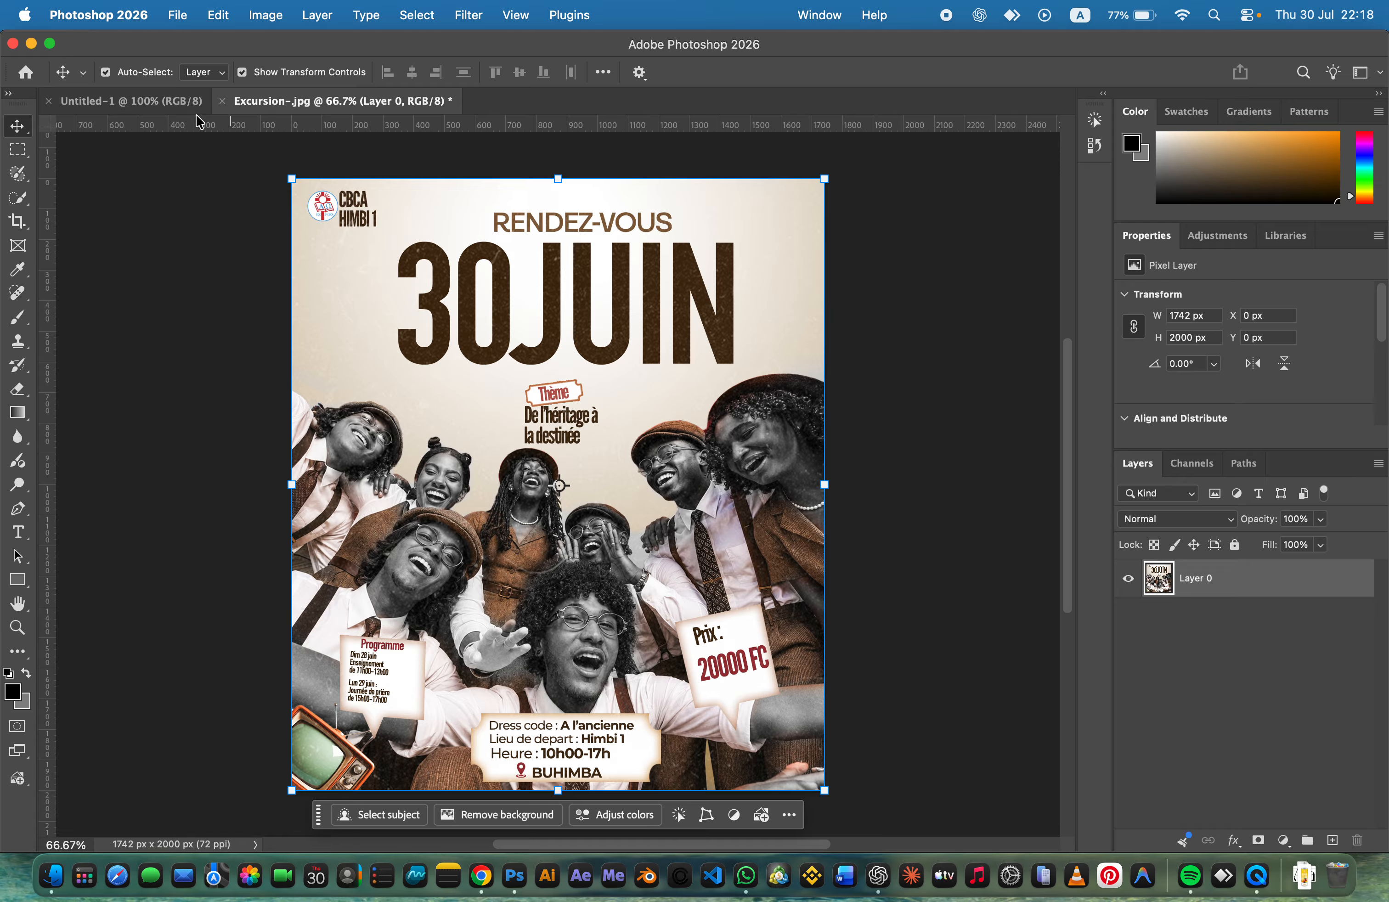
Step: Switch to the blank document and back to Excursion-.jpg, and close Excursion-.jpg without saving its changes
click(151, 103)
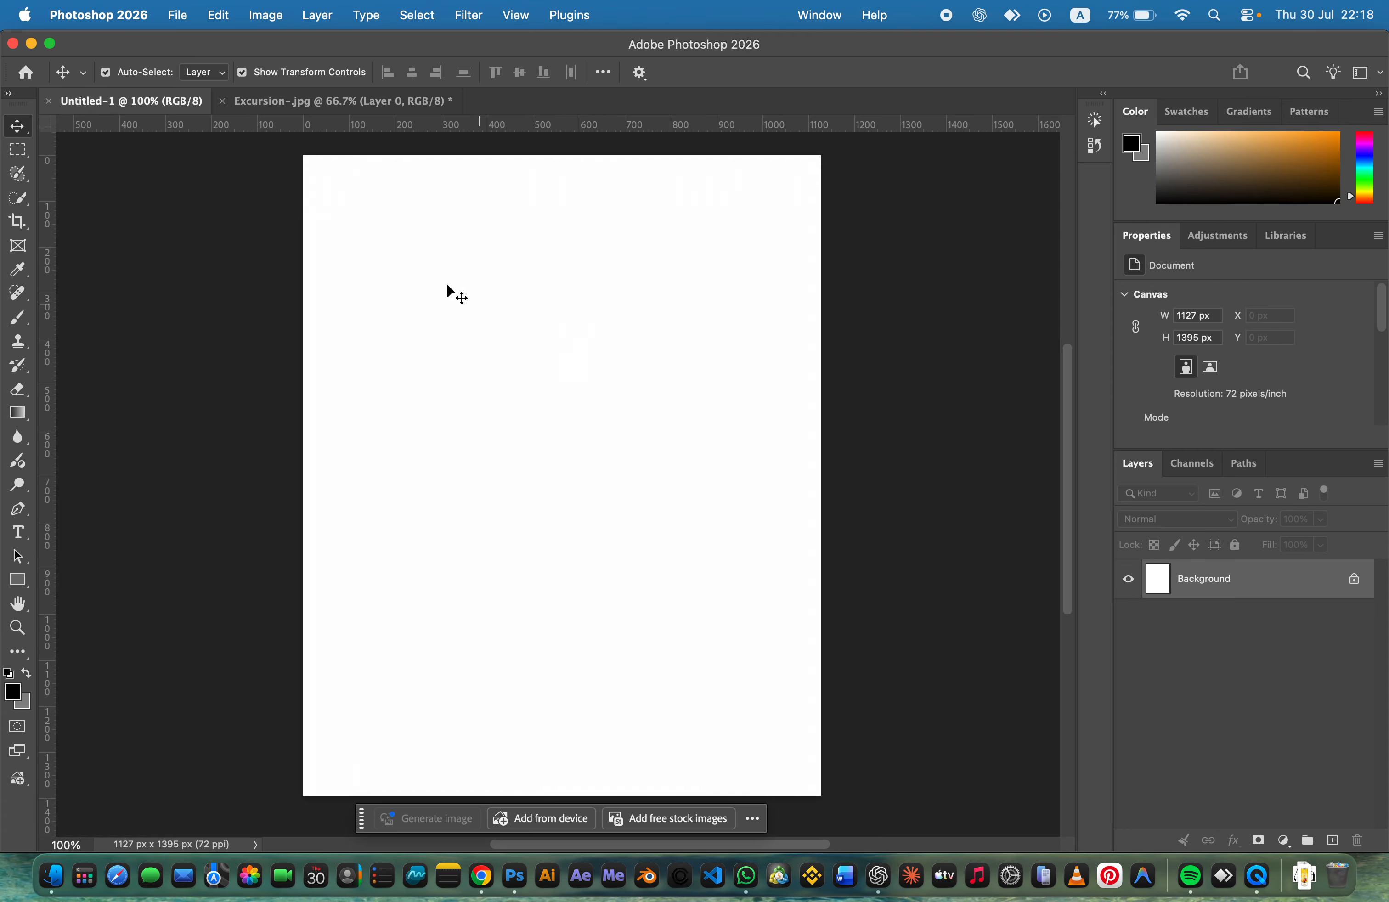
click(271, 105)
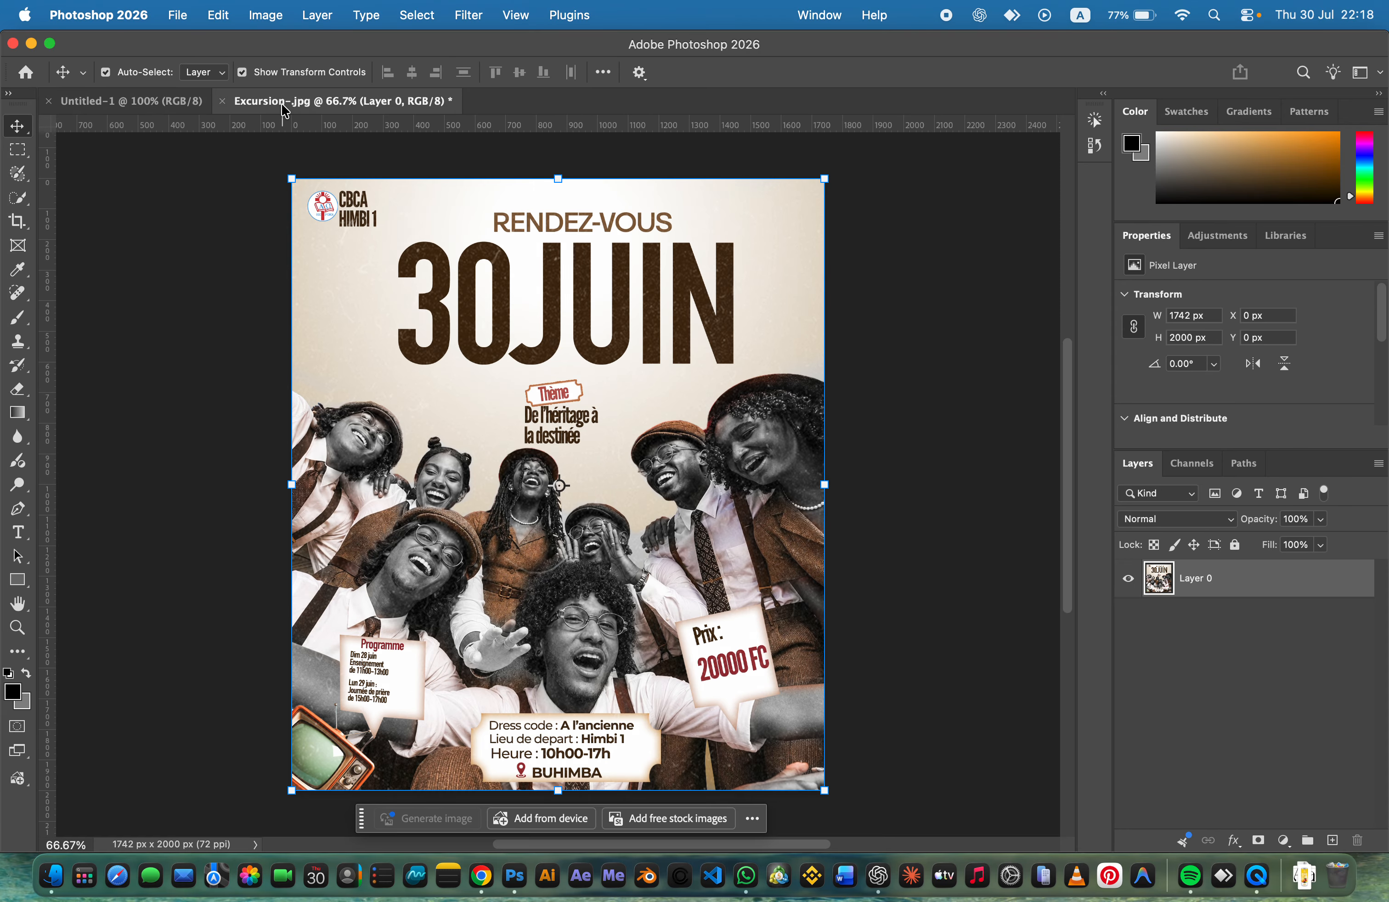
click(222, 100)
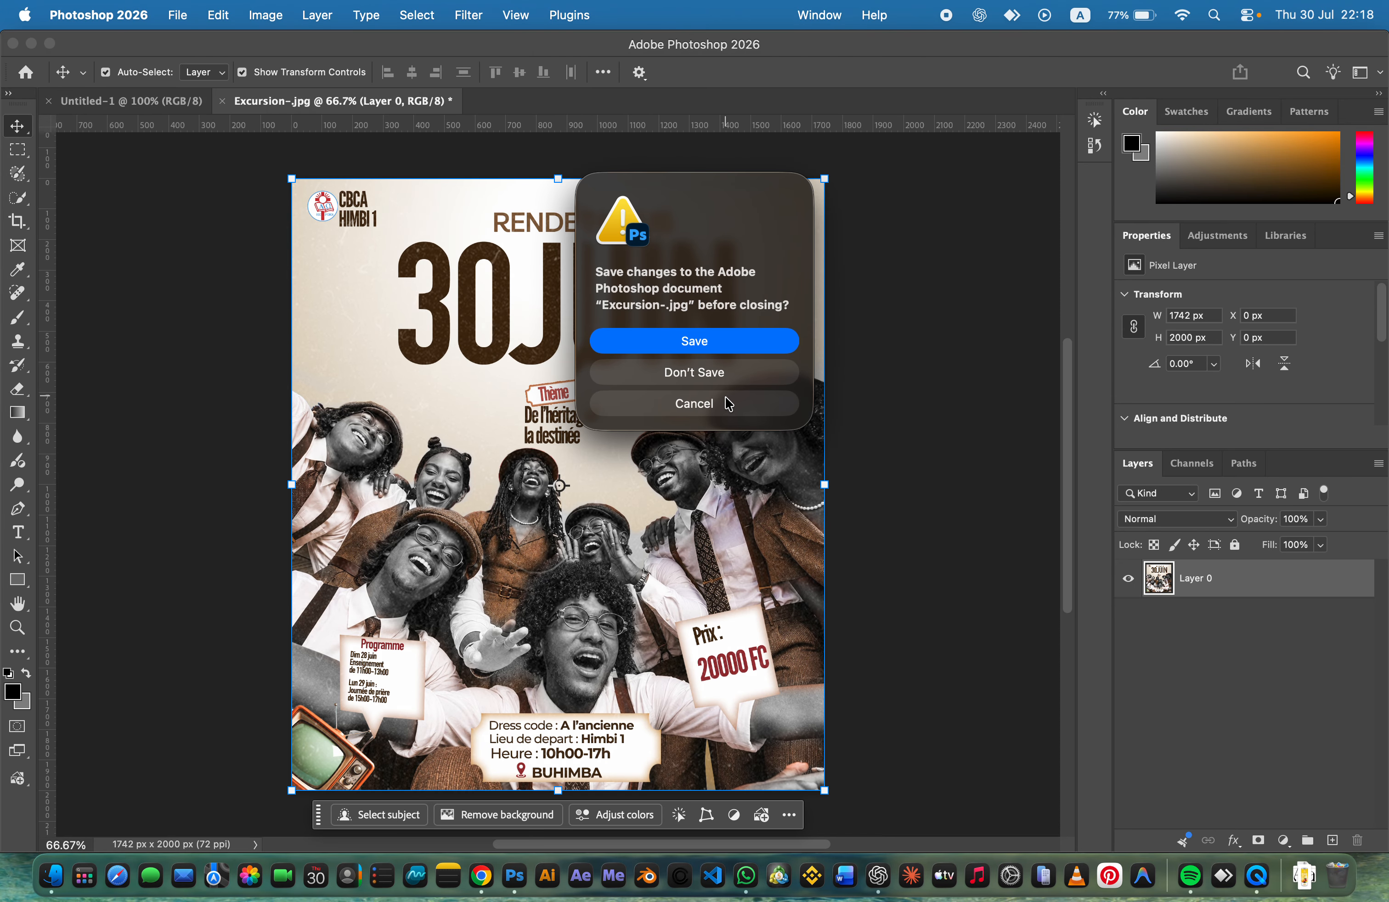
click(724, 375)
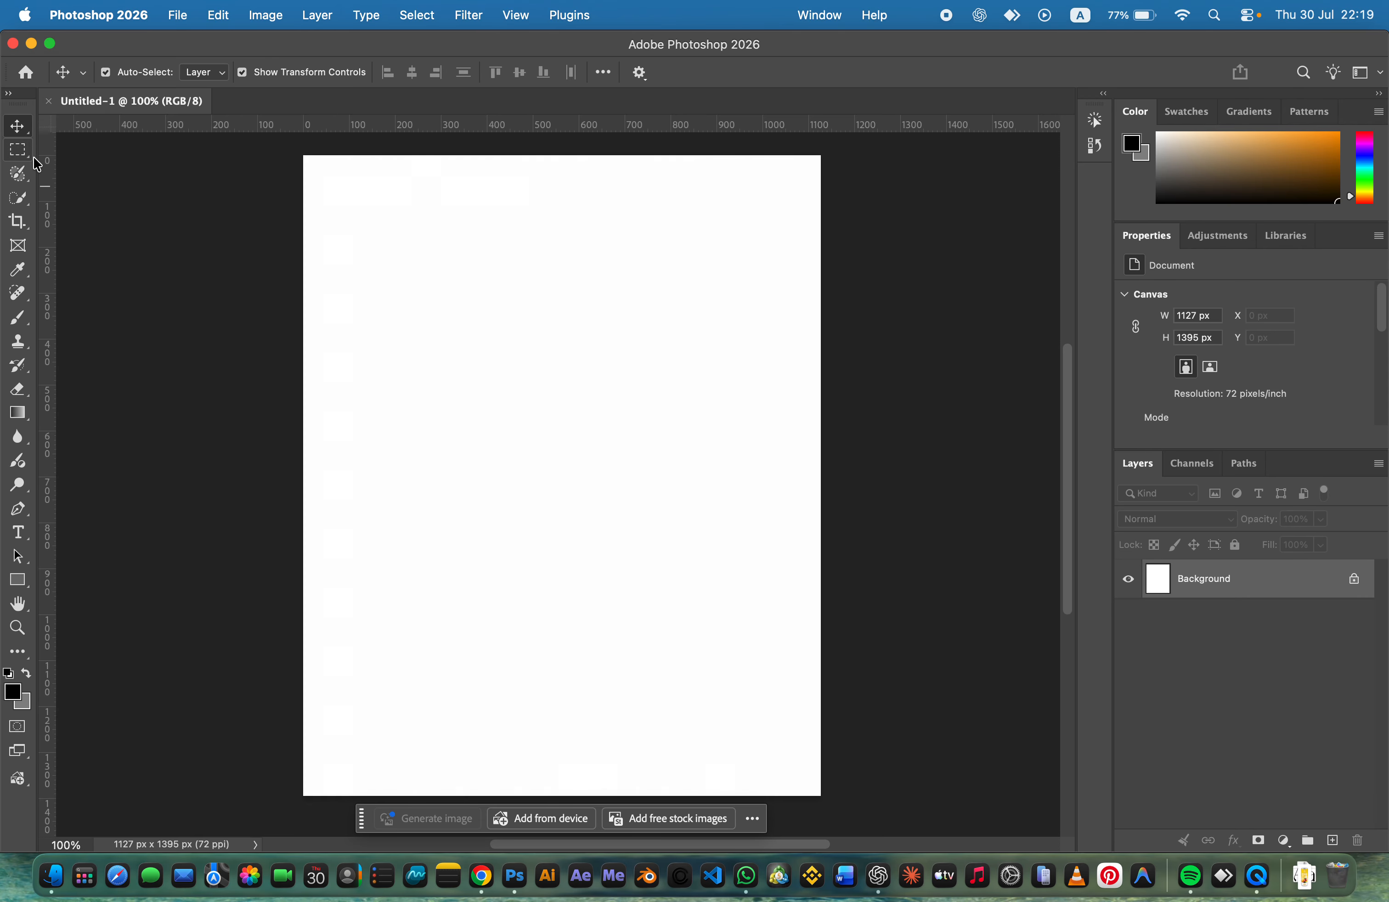
Step: Draw a black rectangle shape of about 250 x 211 px in the upper middle of the canvas and round its corners
click(19, 583)
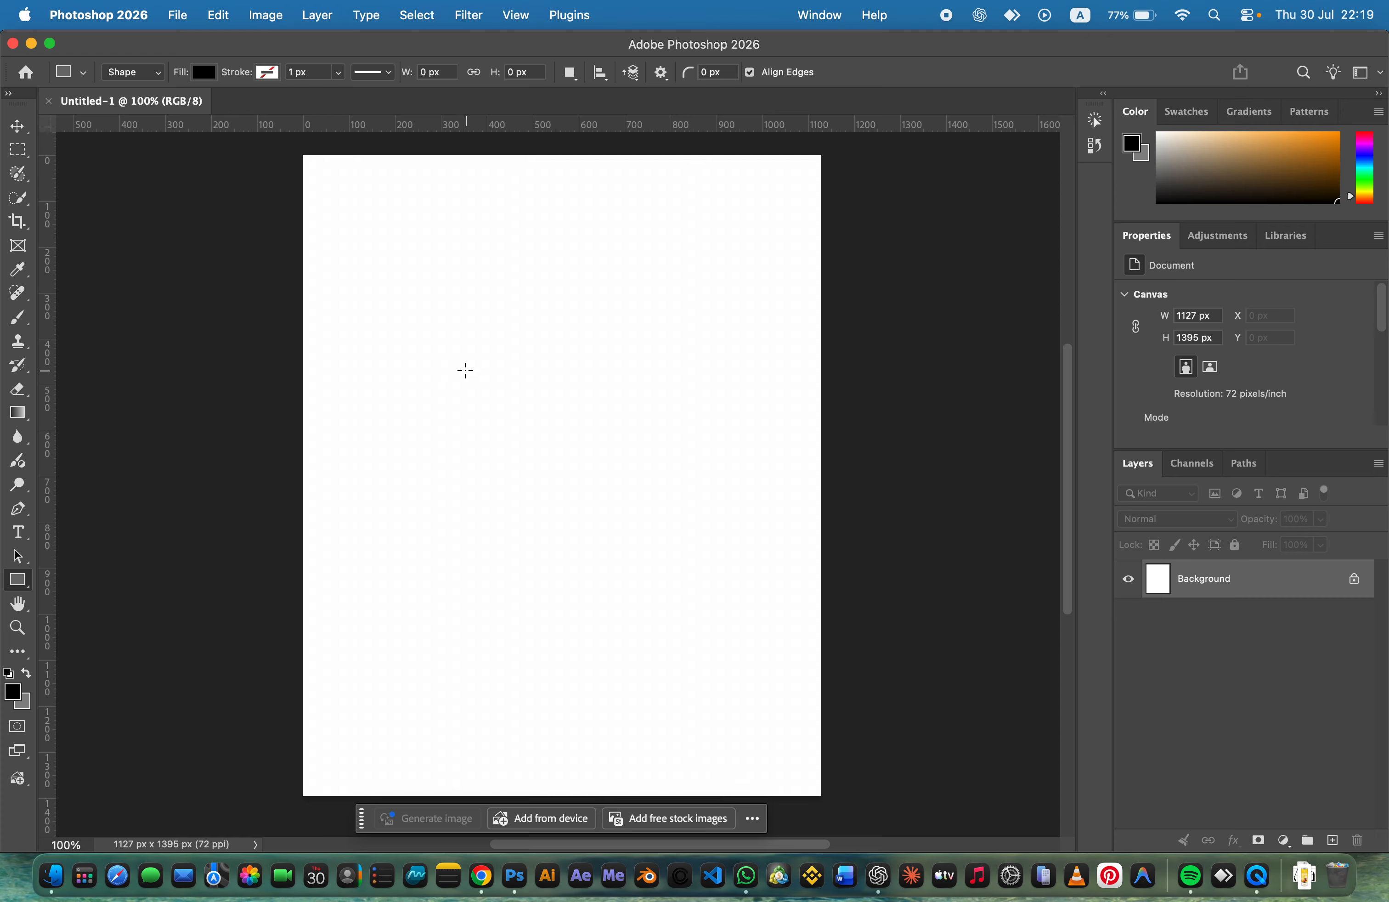
drag(456, 359, 571, 455)
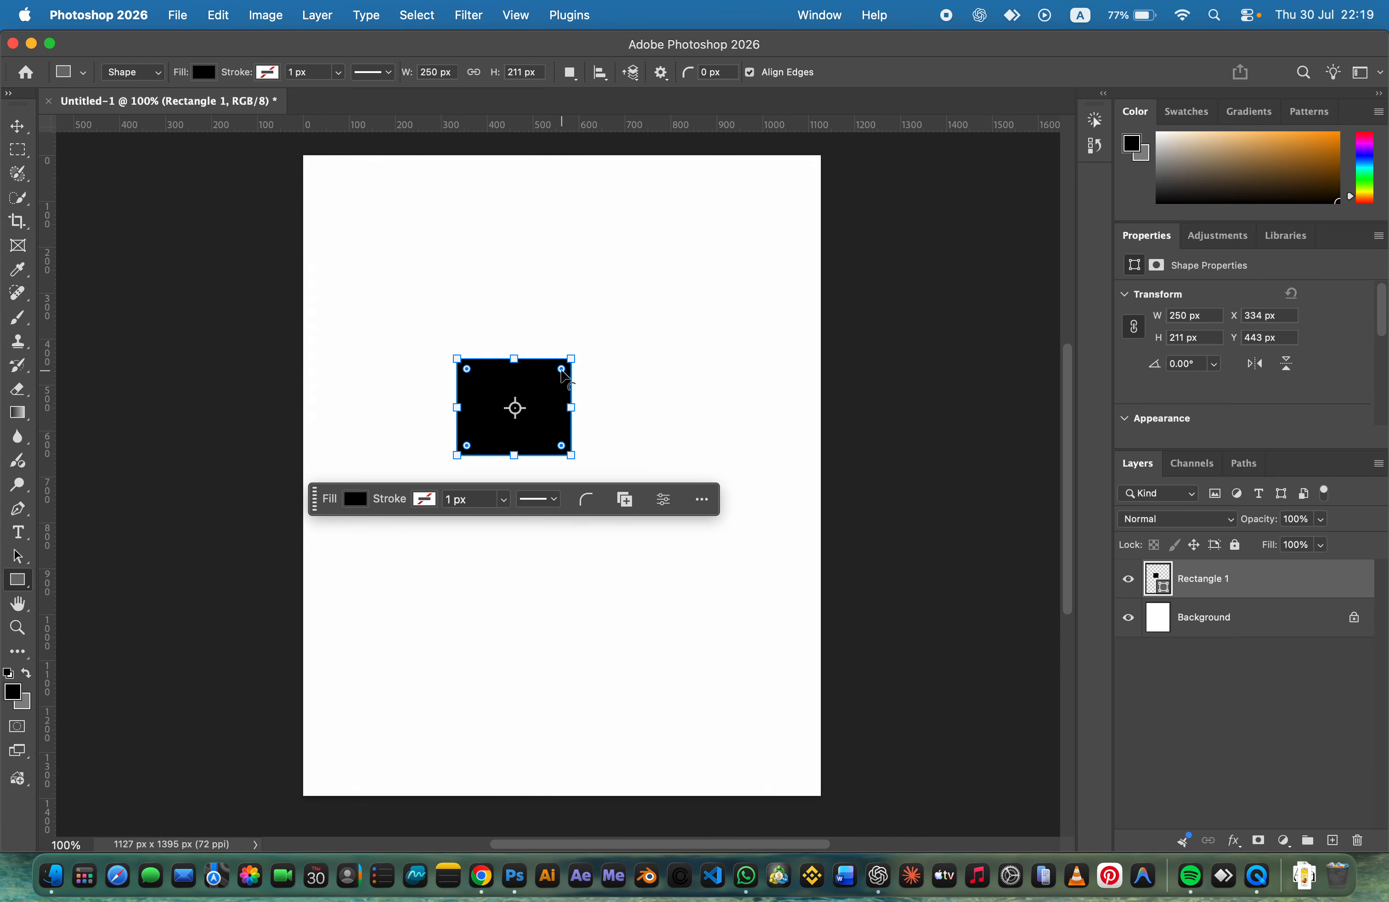
drag(563, 370, 555, 378)
Step: Move the rounded rectangle with the Move tool to about X 395 px, Y 433 px and deselect it
click(18, 197)
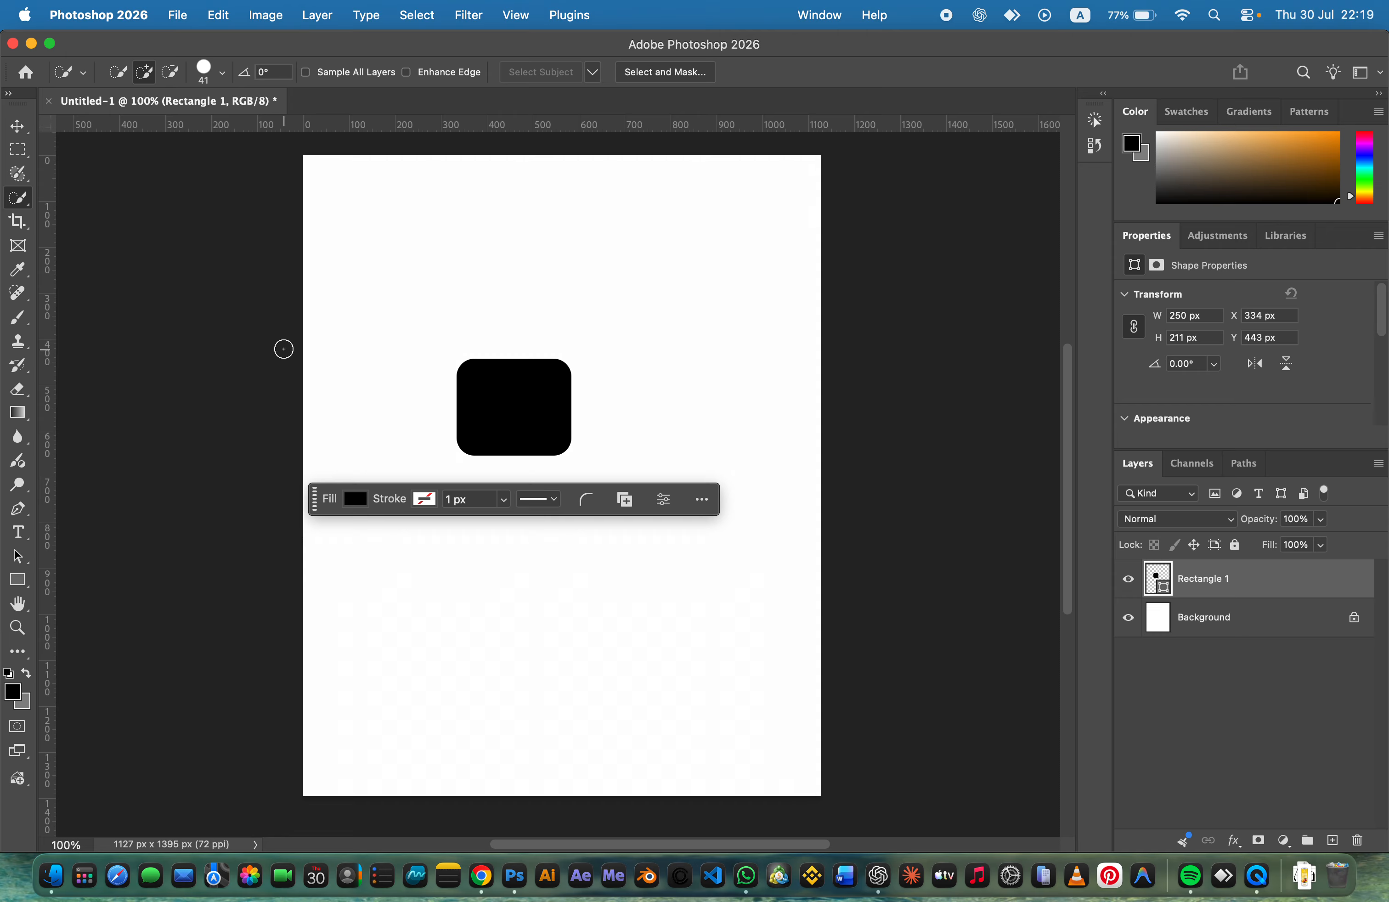
click(19, 128)
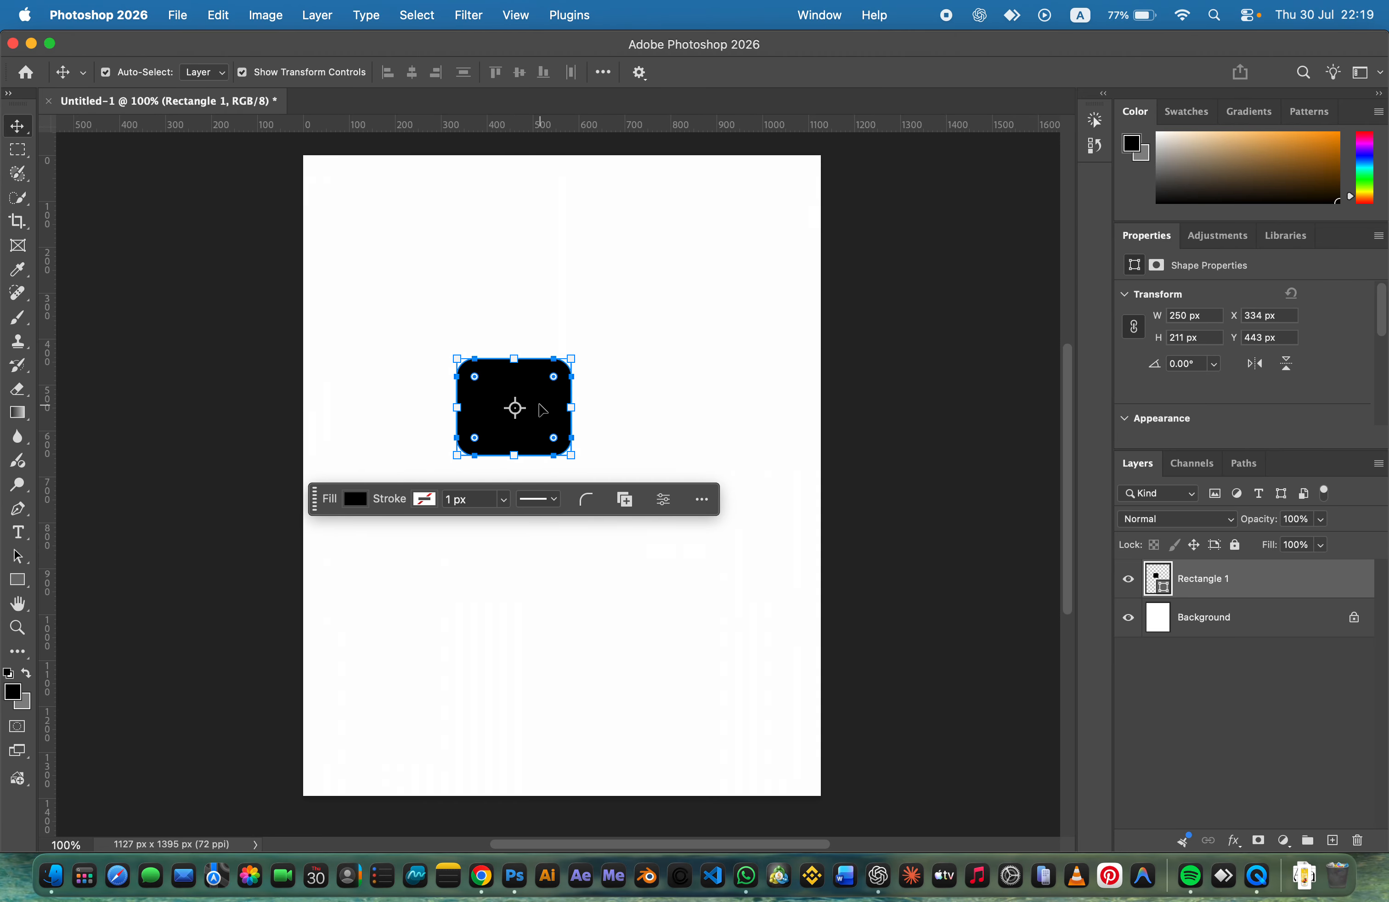
mouse_move(542, 411)
mouse_down()
mouse_move(568, 404)
mouse_move(460, 398)
mouse_move(504, 371)
mouse_move(441, 459)
mouse_move(496, 366)
mouse_move(576, 378)
mouse_move(509, 340)
mouse_move(430, 483)
mouse_move(503, 507)
mouse_move(628, 447)
mouse_move(487, 392)
mouse_move(568, 409)
mouse_up()
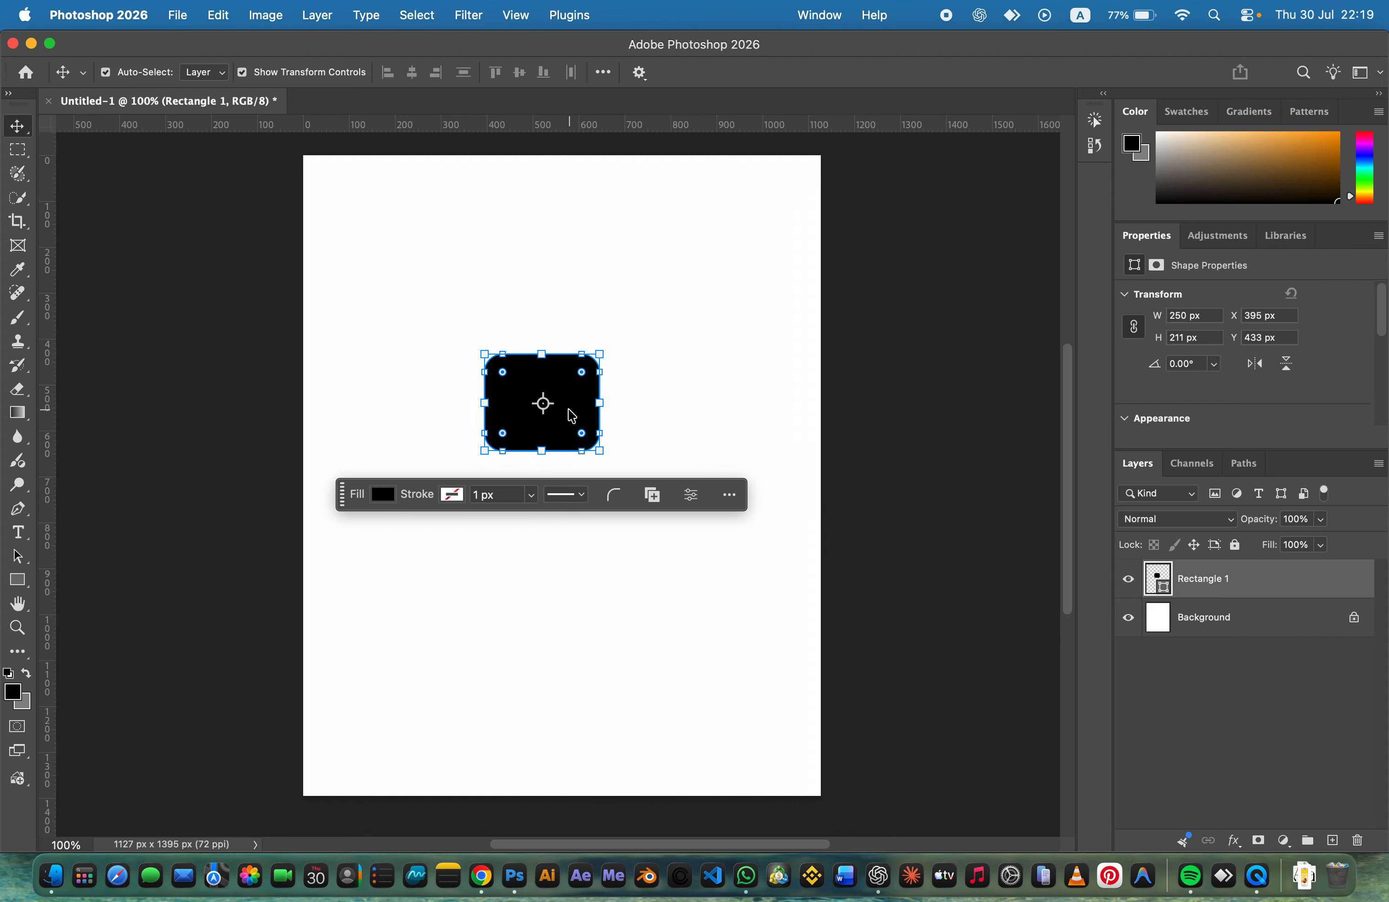
click(362, 389)
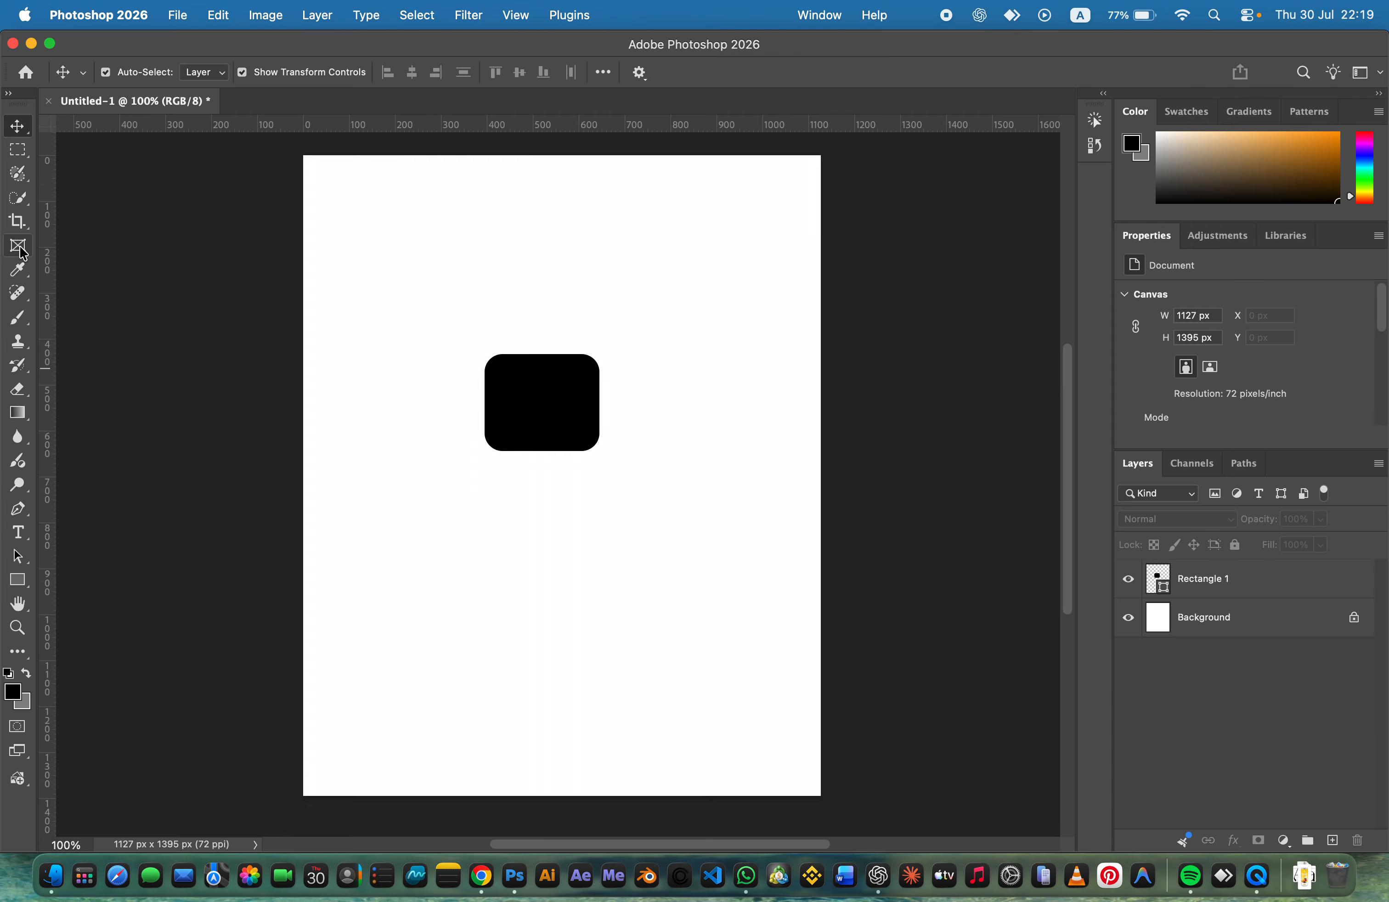
Step: Make a rectangular marquee selection of about 312 x 131 px around the upper half of the black rectangle
click(22, 160)
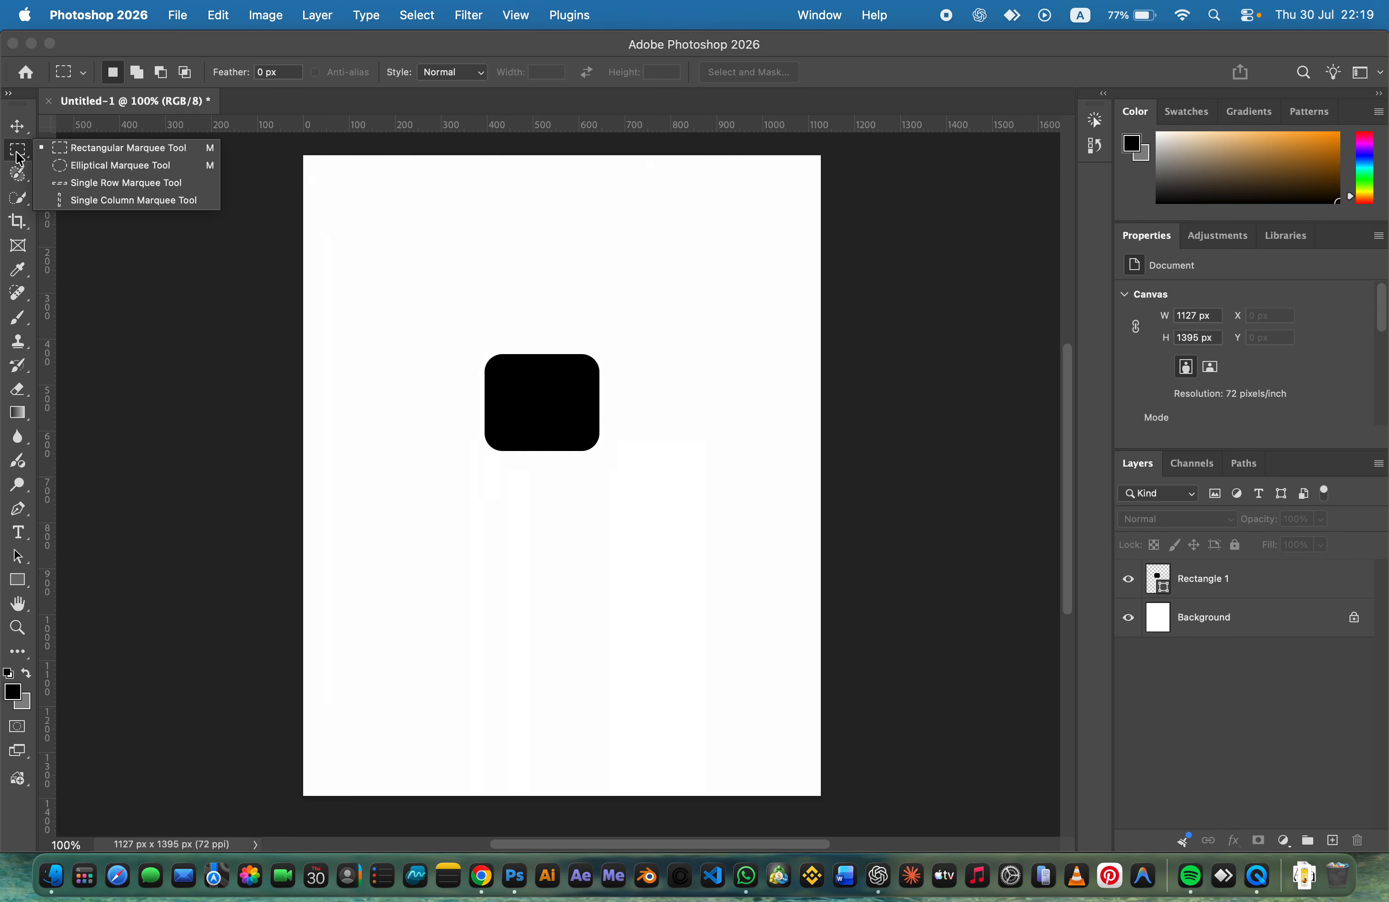
click(83, 151)
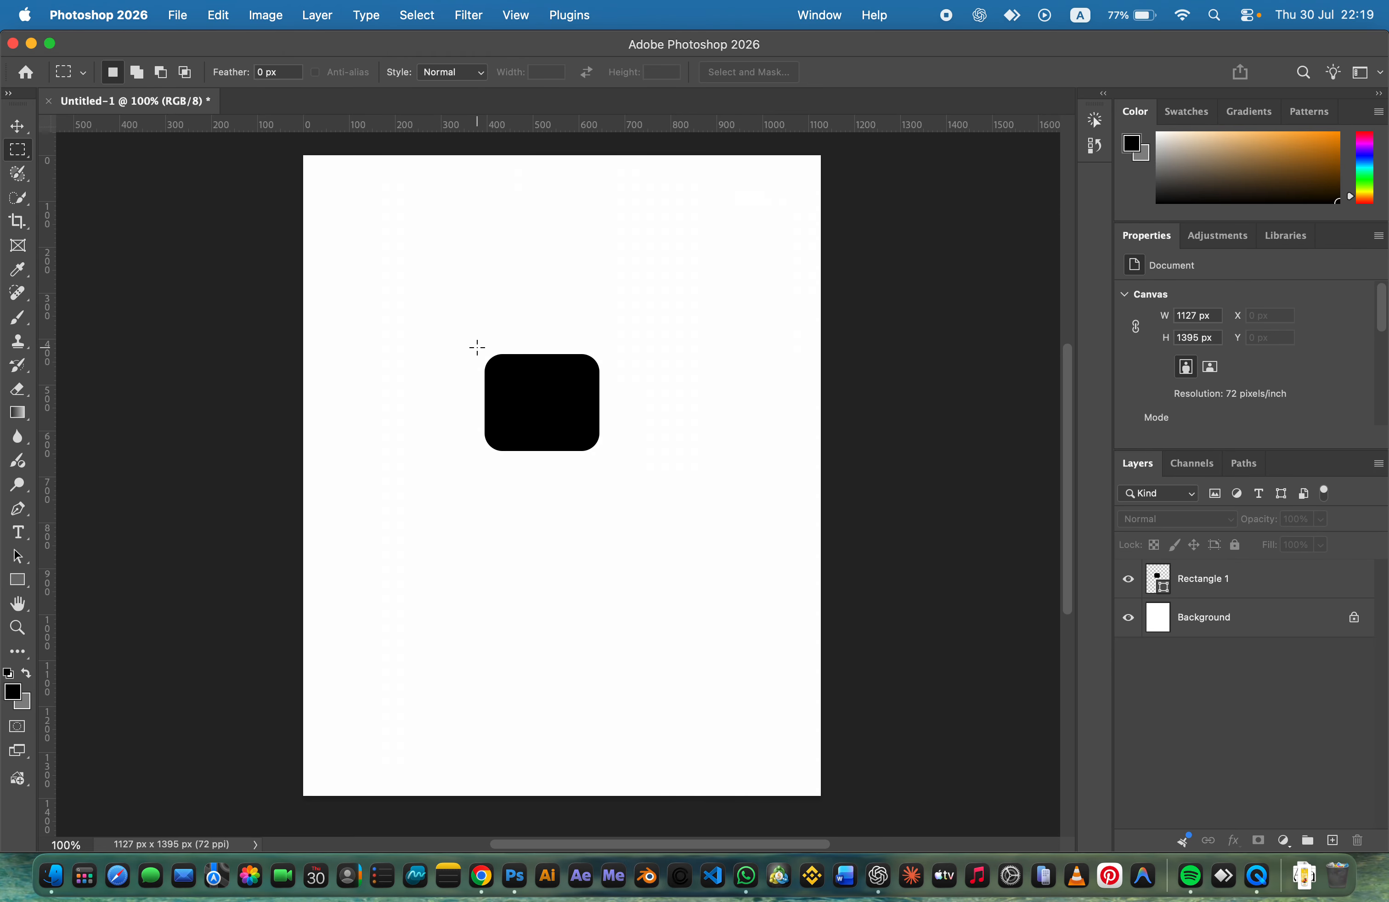
drag(477, 346, 619, 404)
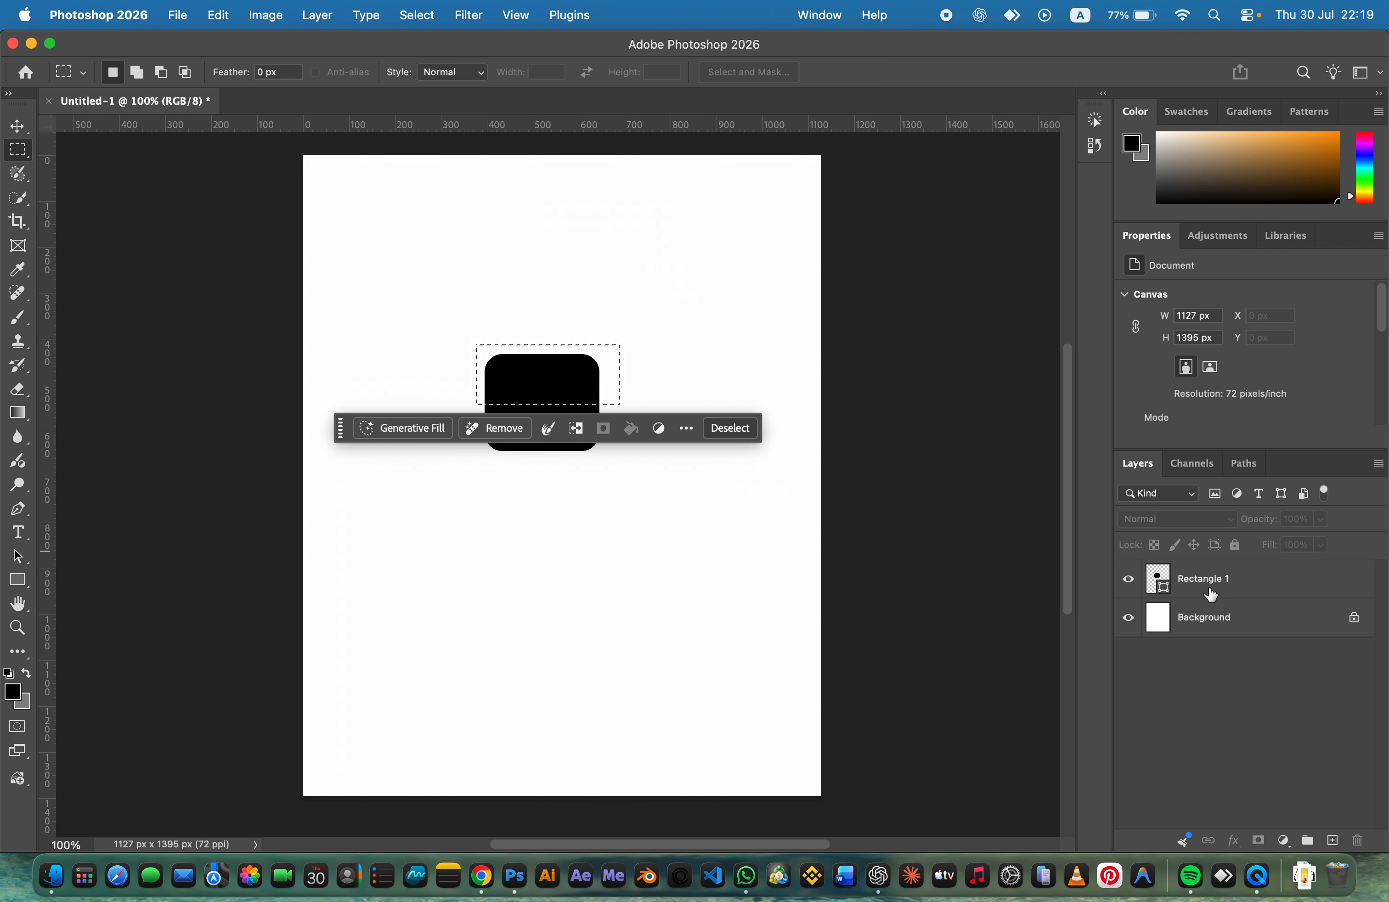
Step: Convert the locked Background into a regular layer with the default settings and delete its pixels inside the marquee selection
click(1276, 627)
double_click(1276, 629)
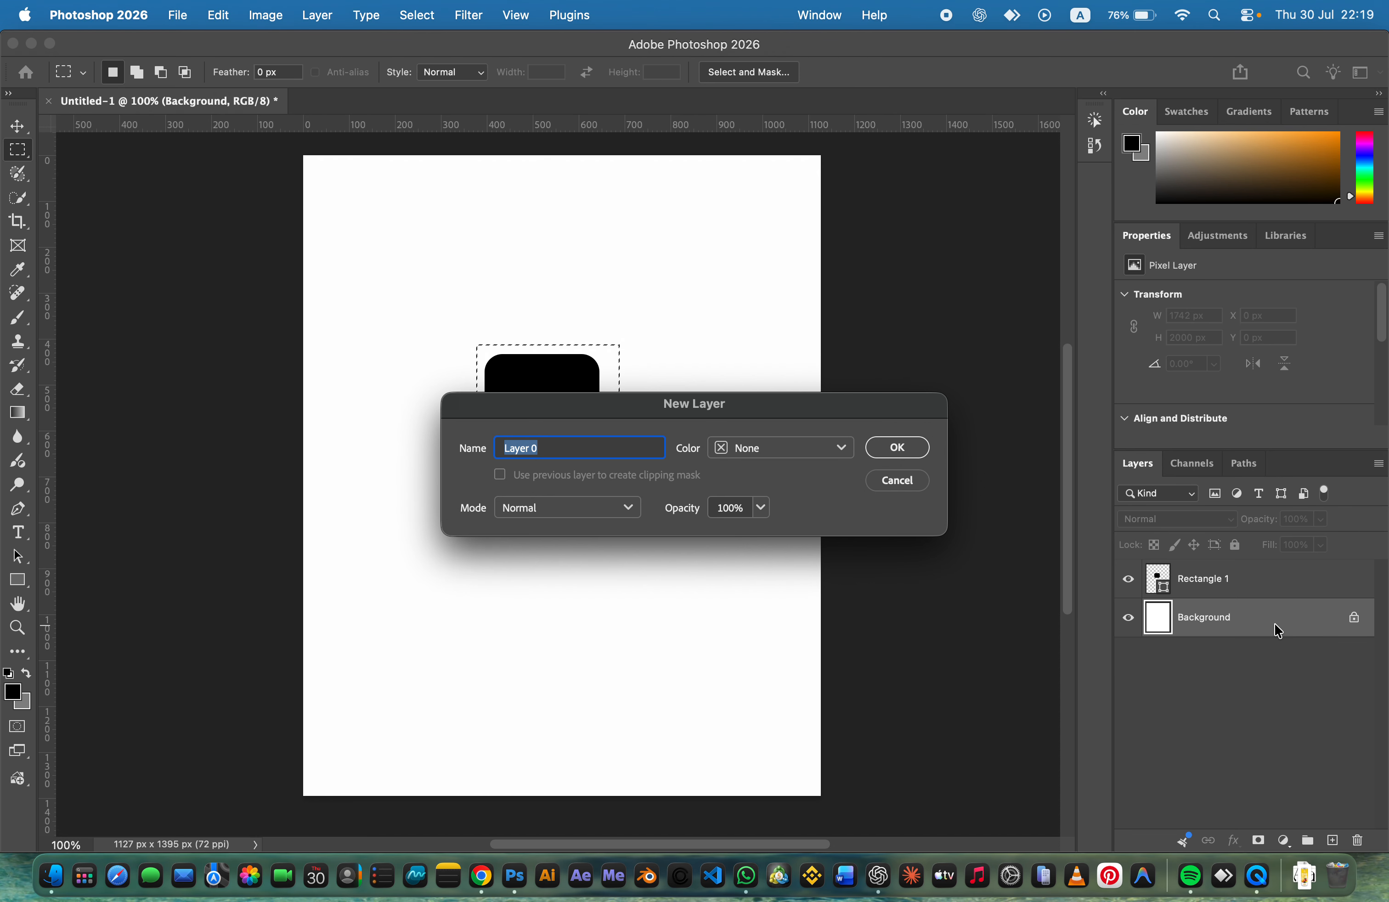
click(894, 449)
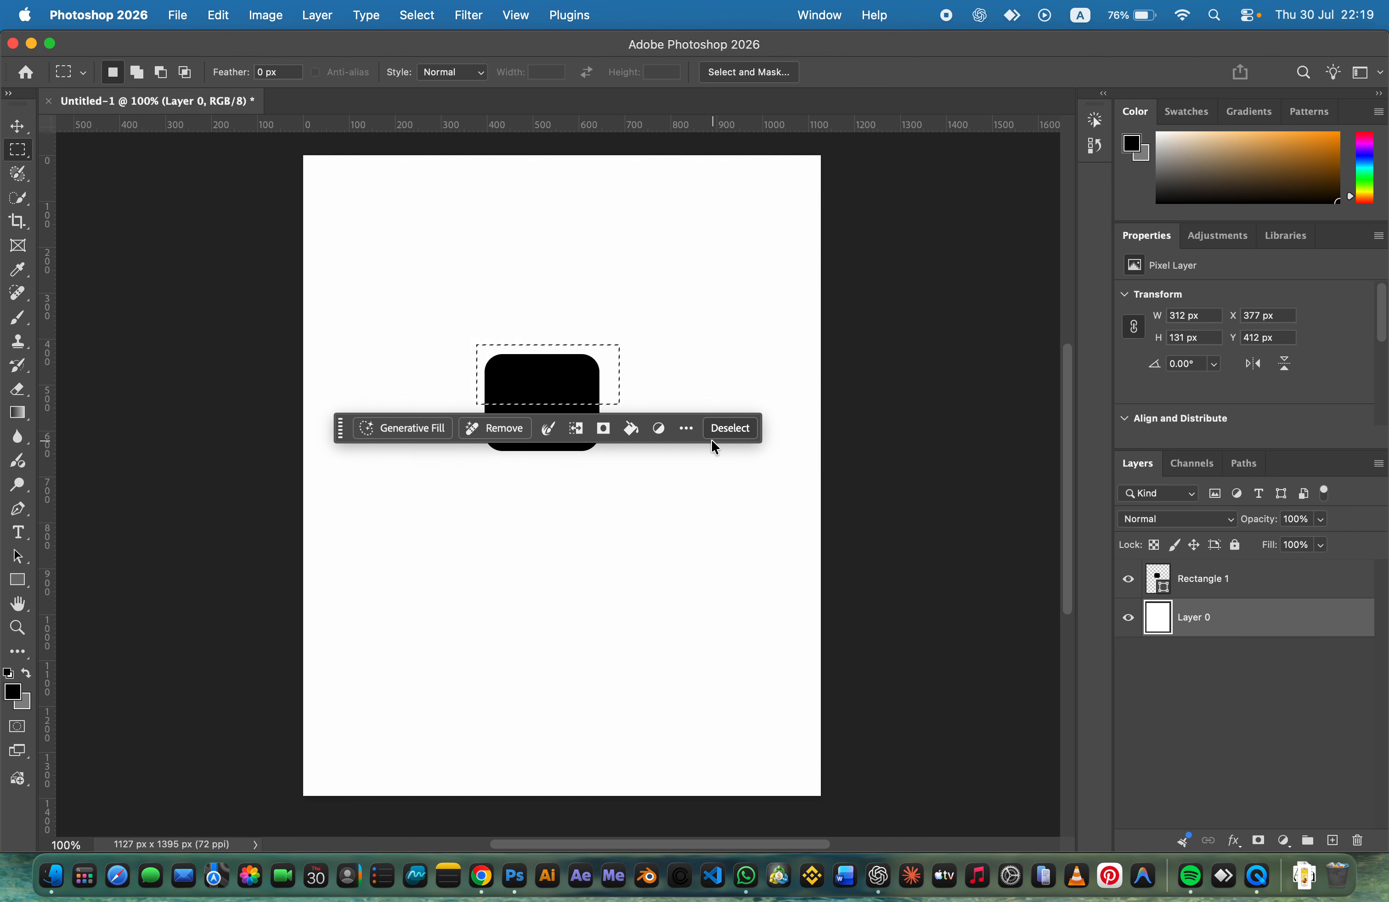
key(Delete)
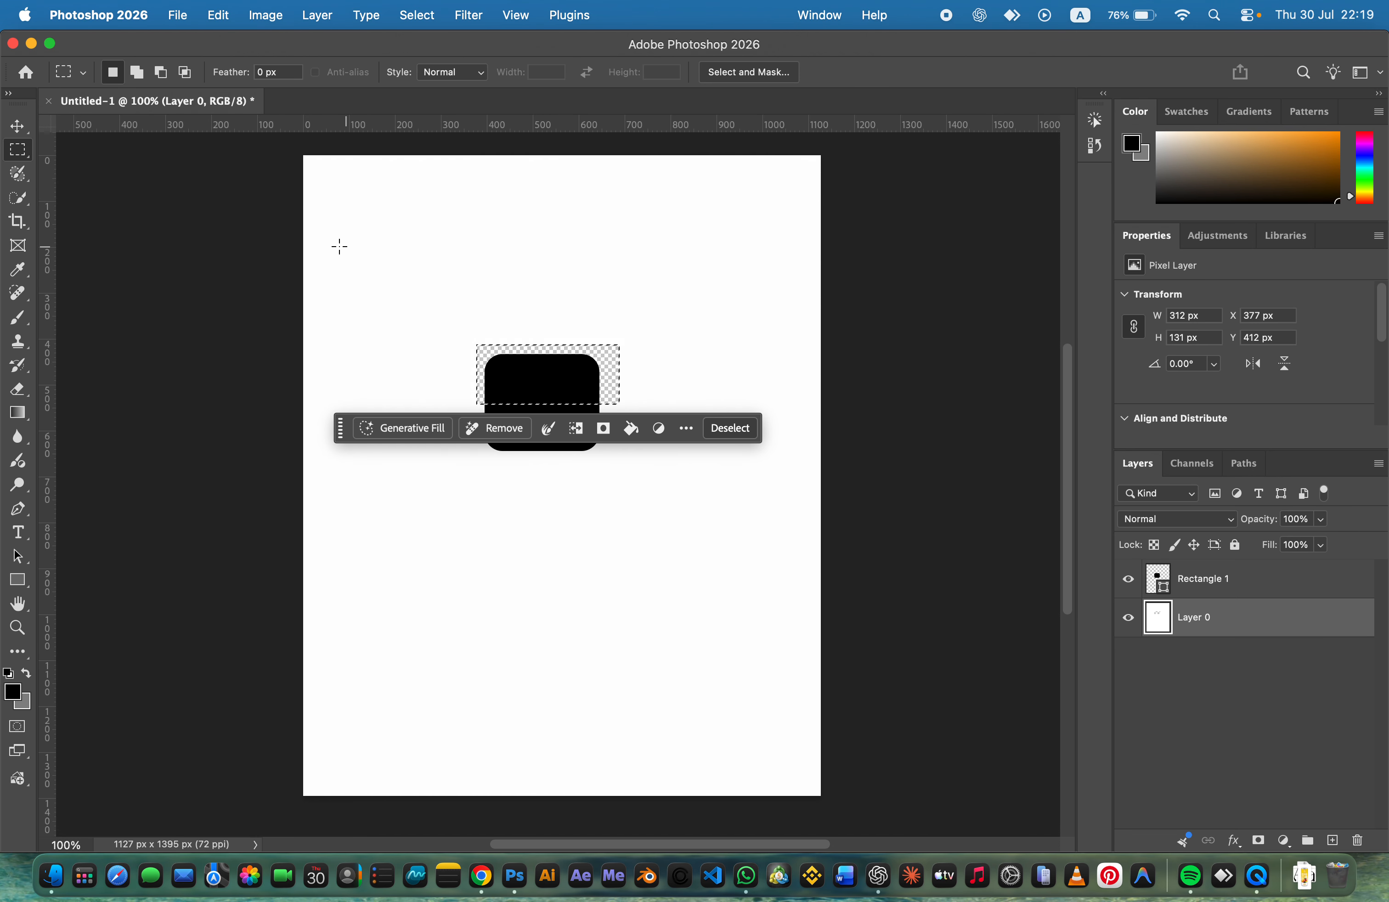
Step: Move the black rectangle straight down to about Y 637 px, clear of the deleted area
click(17, 126)
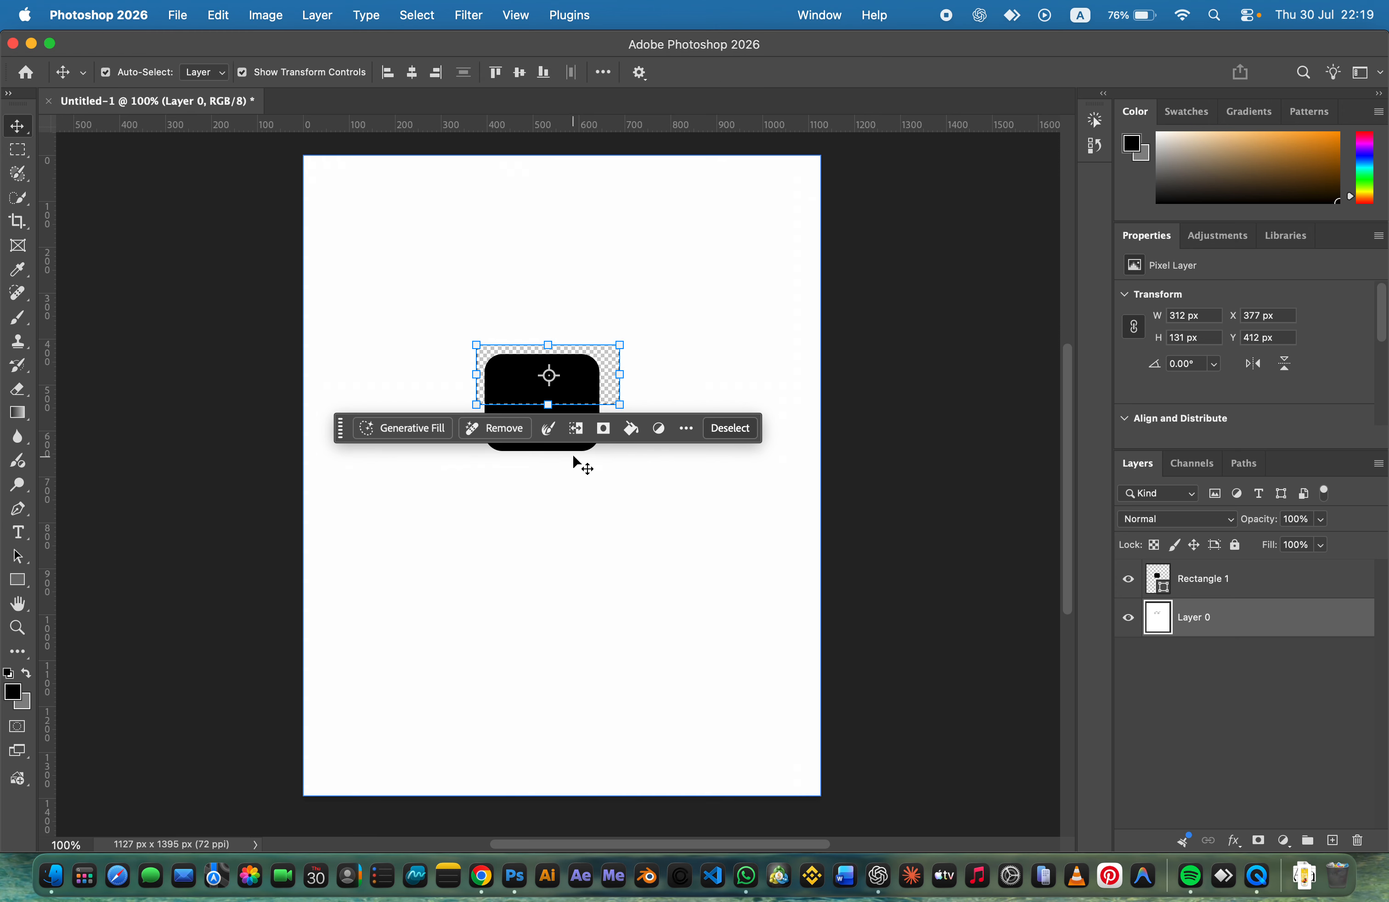
click(550, 449)
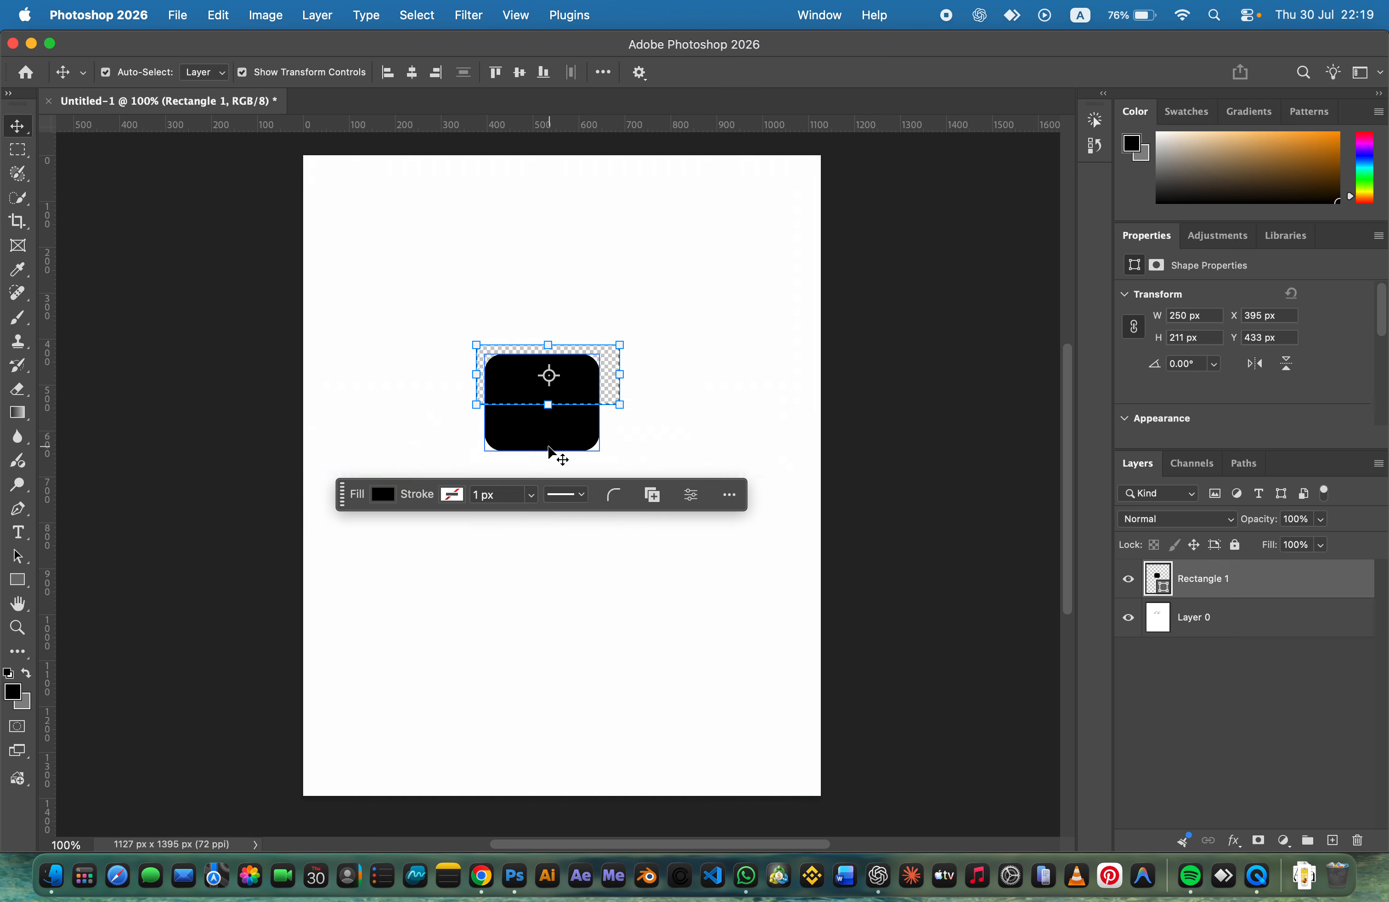
drag(549, 449, 557, 576)
drag(561, 430, 559, 446)
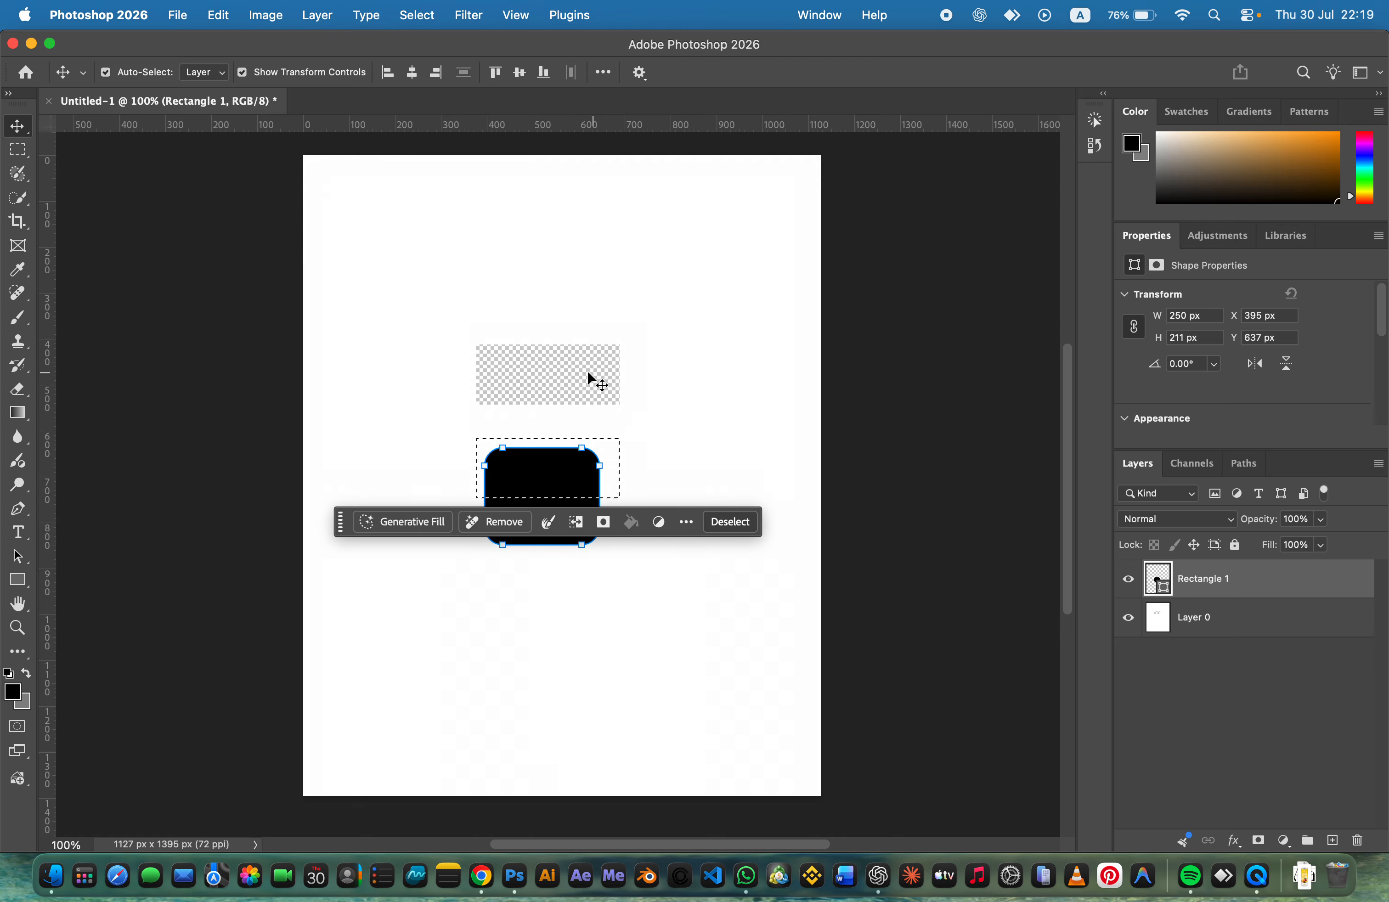
Step: Select the Rectangle 1 layer again, try to nudge its selected area down, and dismiss the alert
click(620, 395)
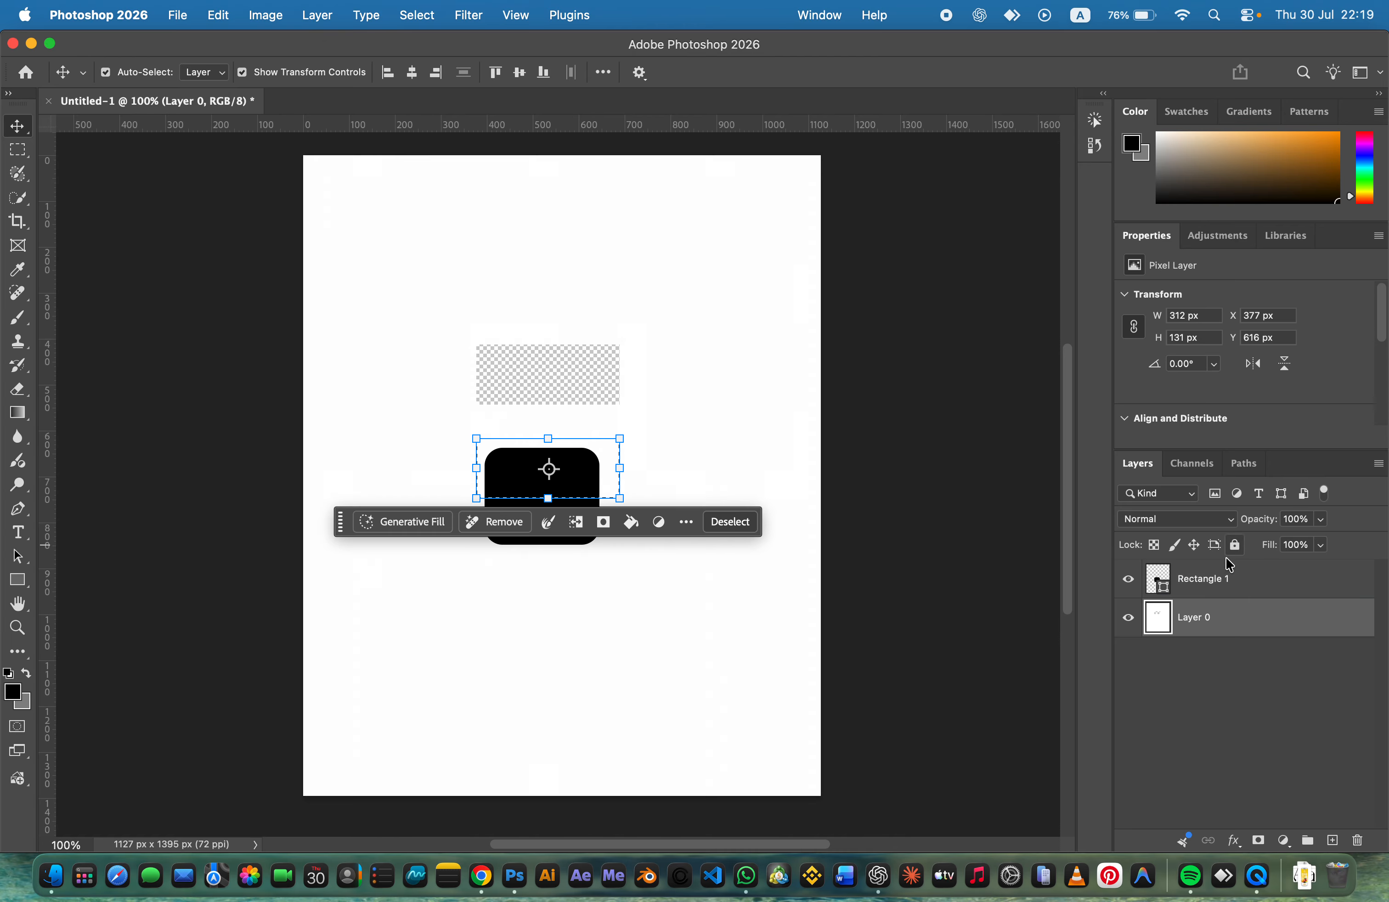
click(1276, 578)
key(Down)
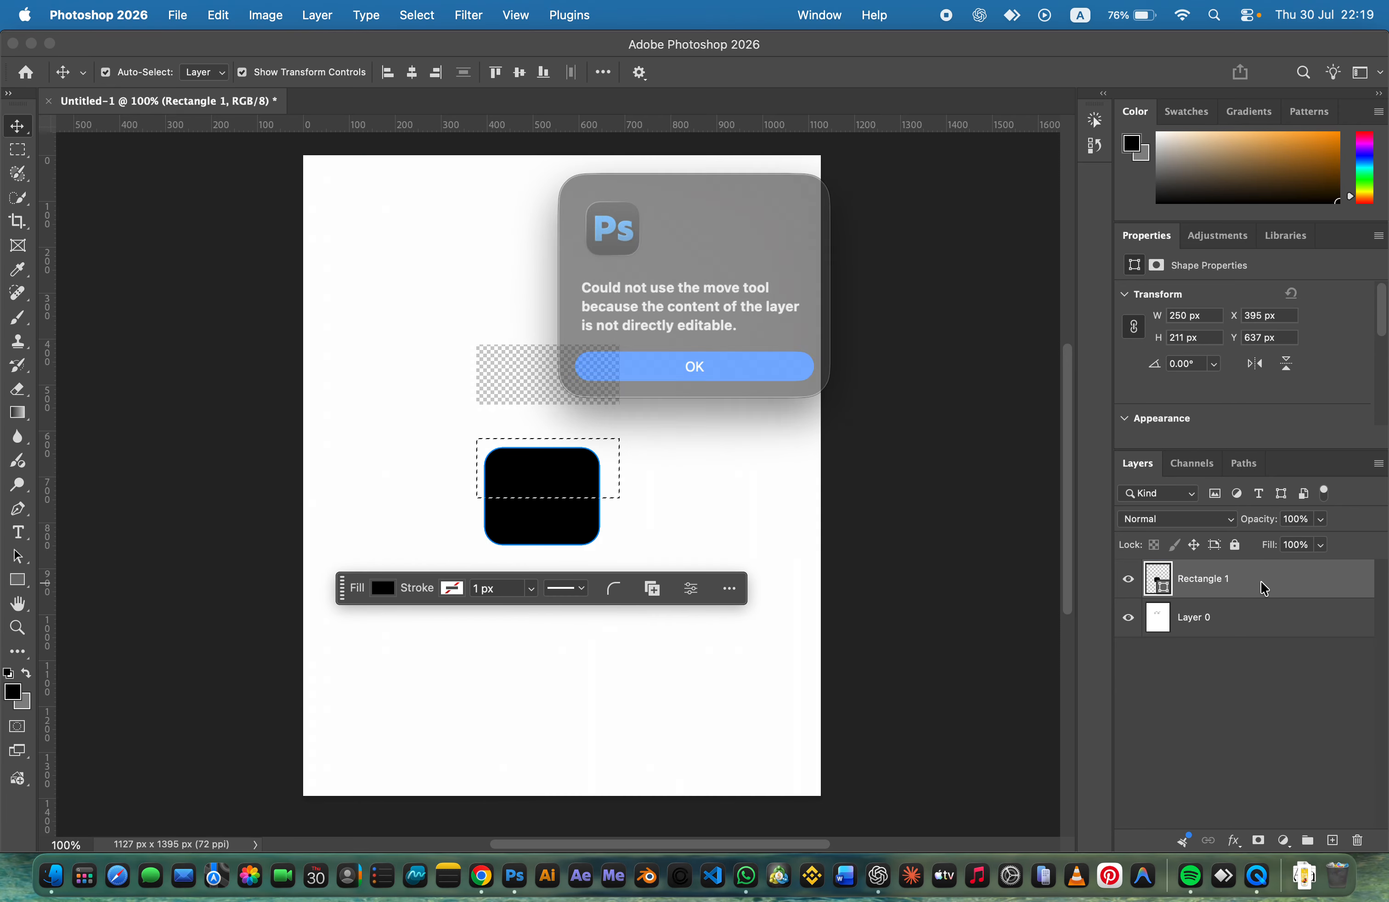
click(694, 357)
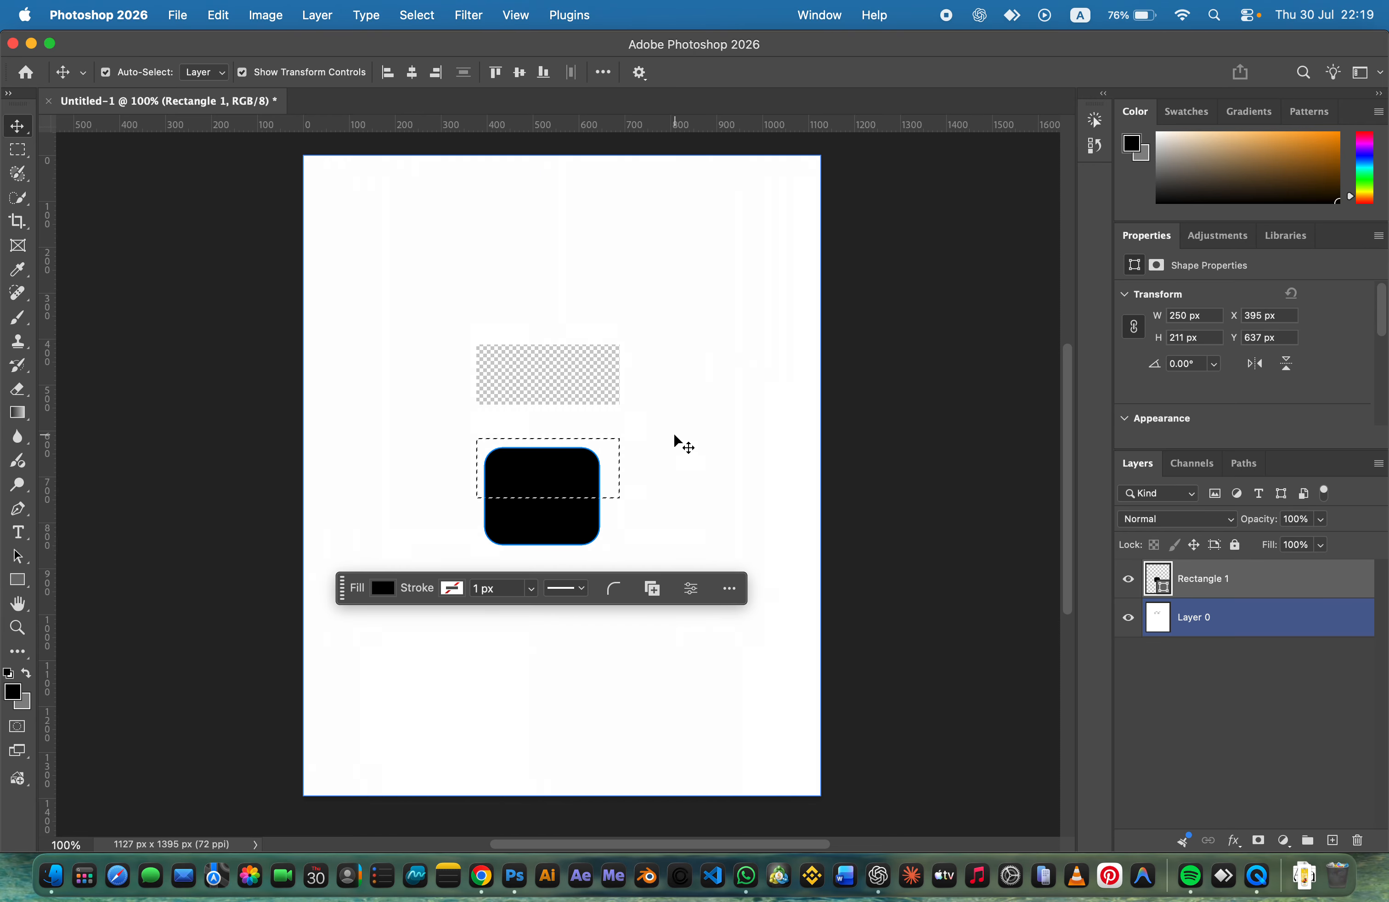
Step: Undo the rectangle's downward move, the pixel deletion, the background conversion and the marquee selection
key(super)
key(super+z)
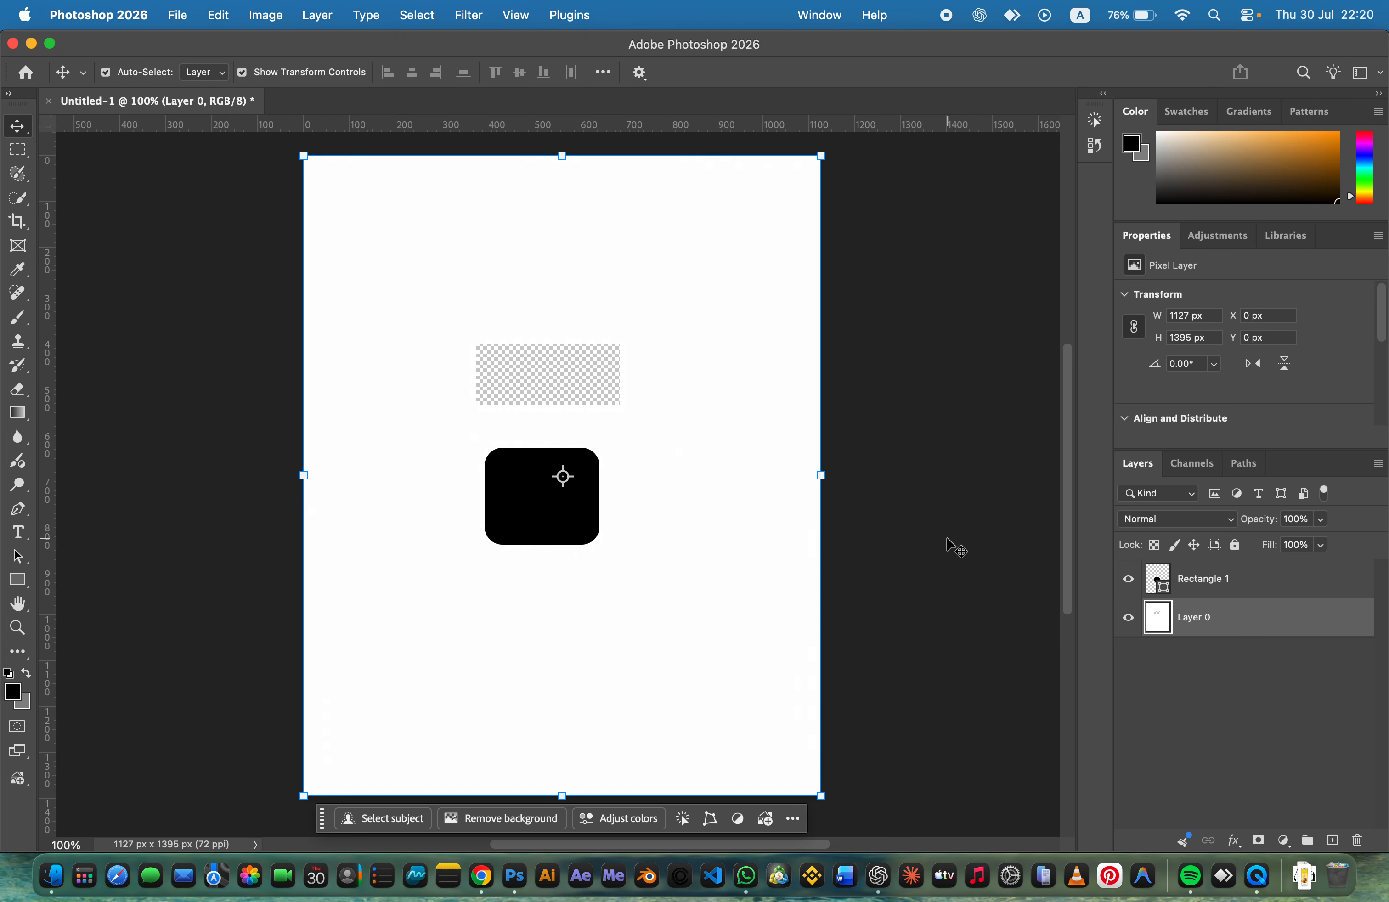
key(super+z)
key(super+z)
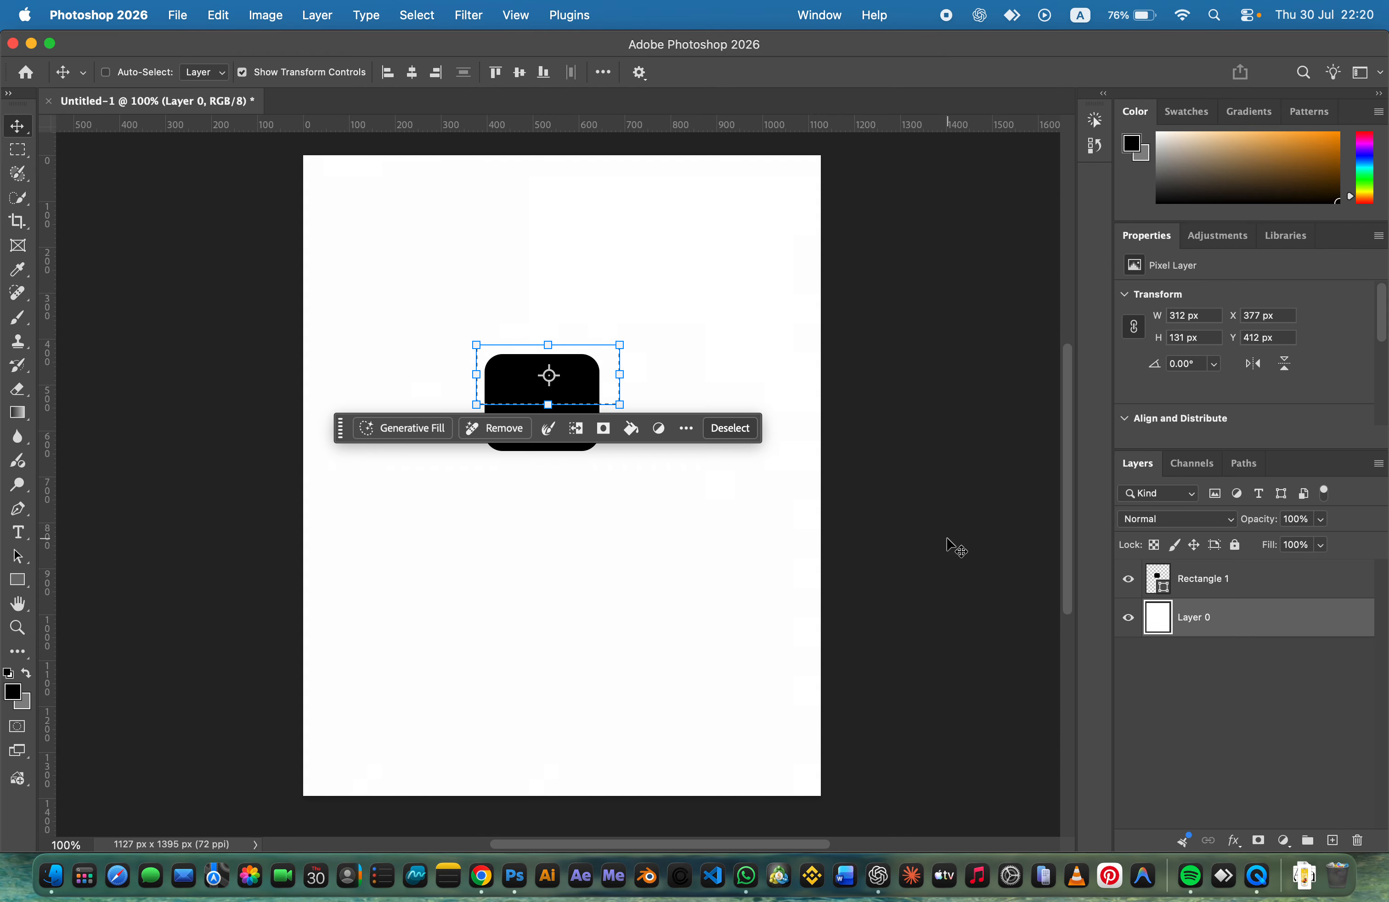
key(super+z)
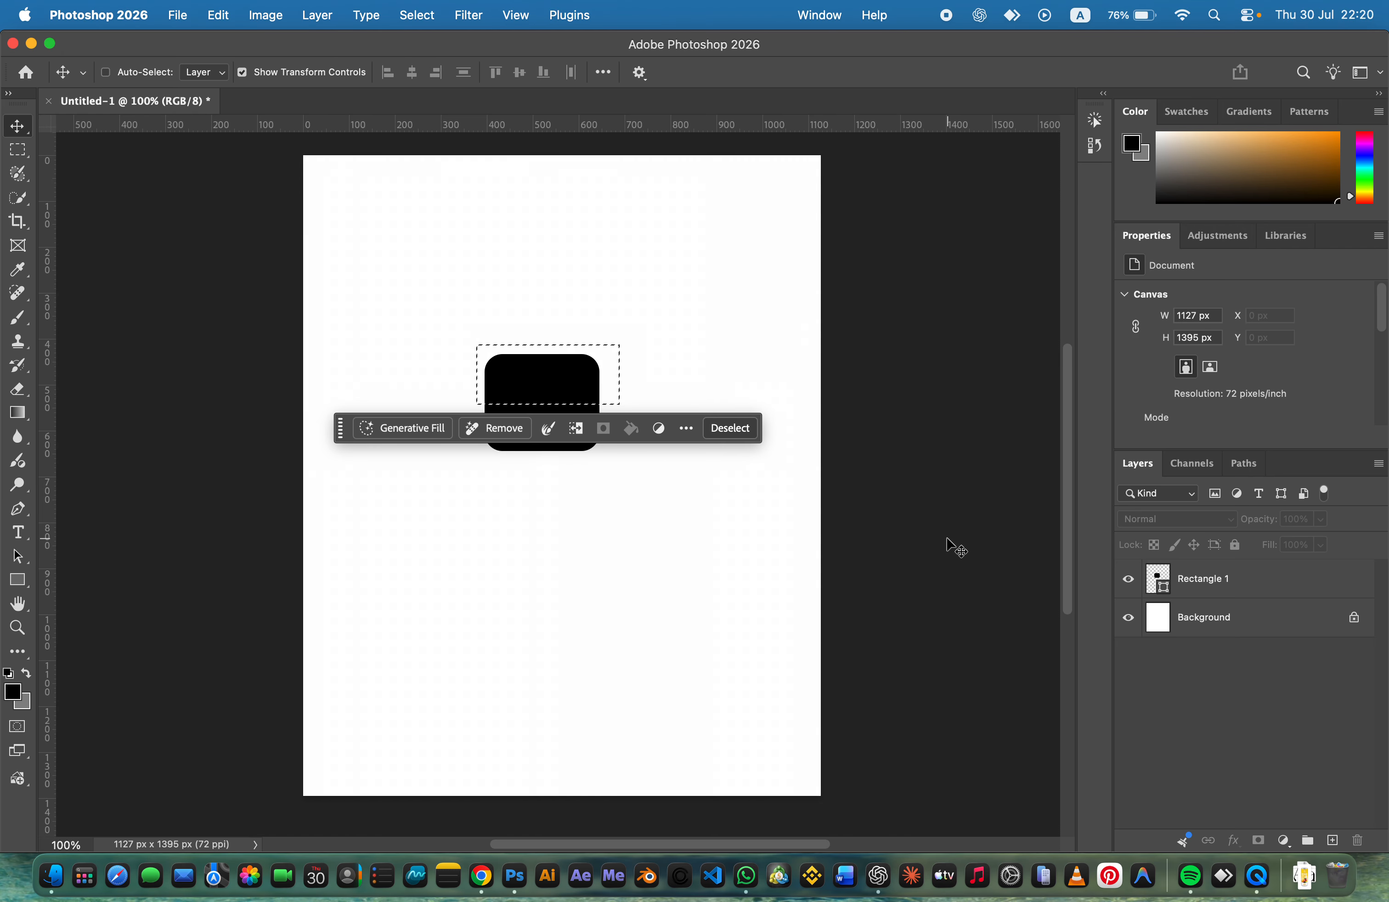
key(super+z)
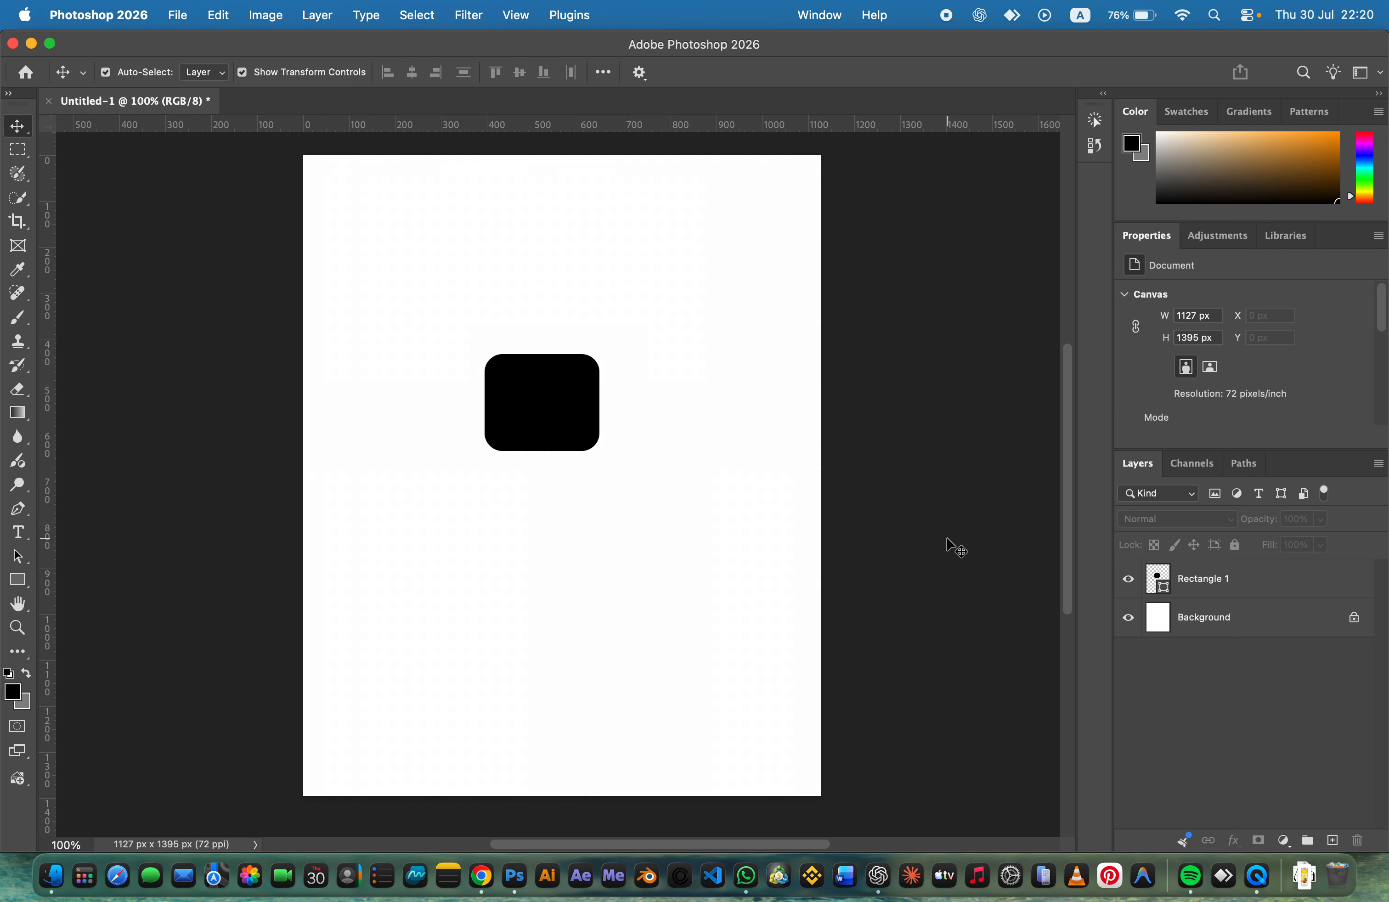
Step: Look through the variants of the marquee, lasso and quick selection tools and choose the Quick Selection Tool
click(26, 156)
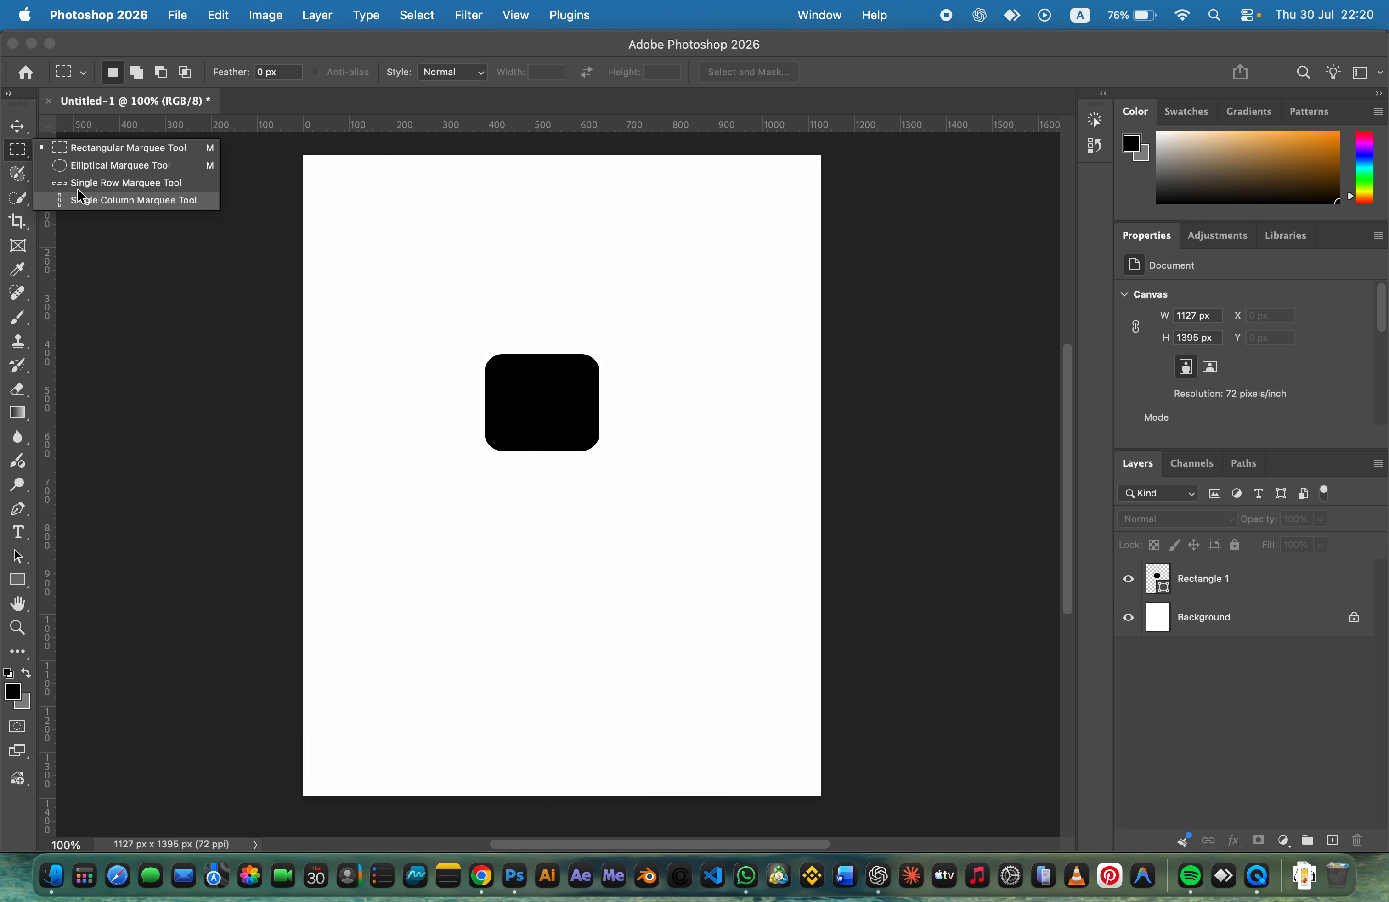
click(20, 175)
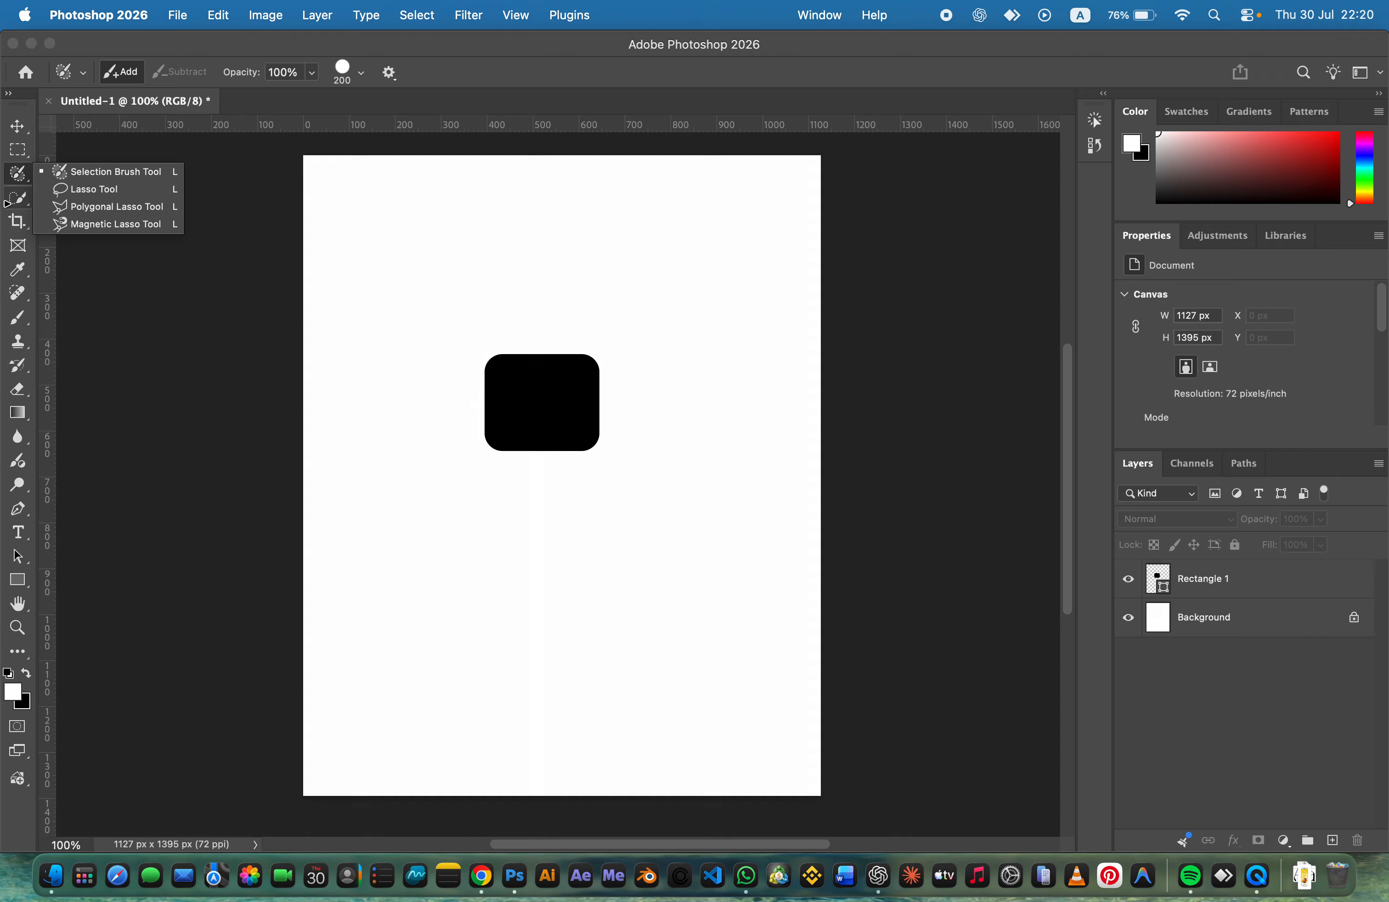
click(16, 181)
click(22, 208)
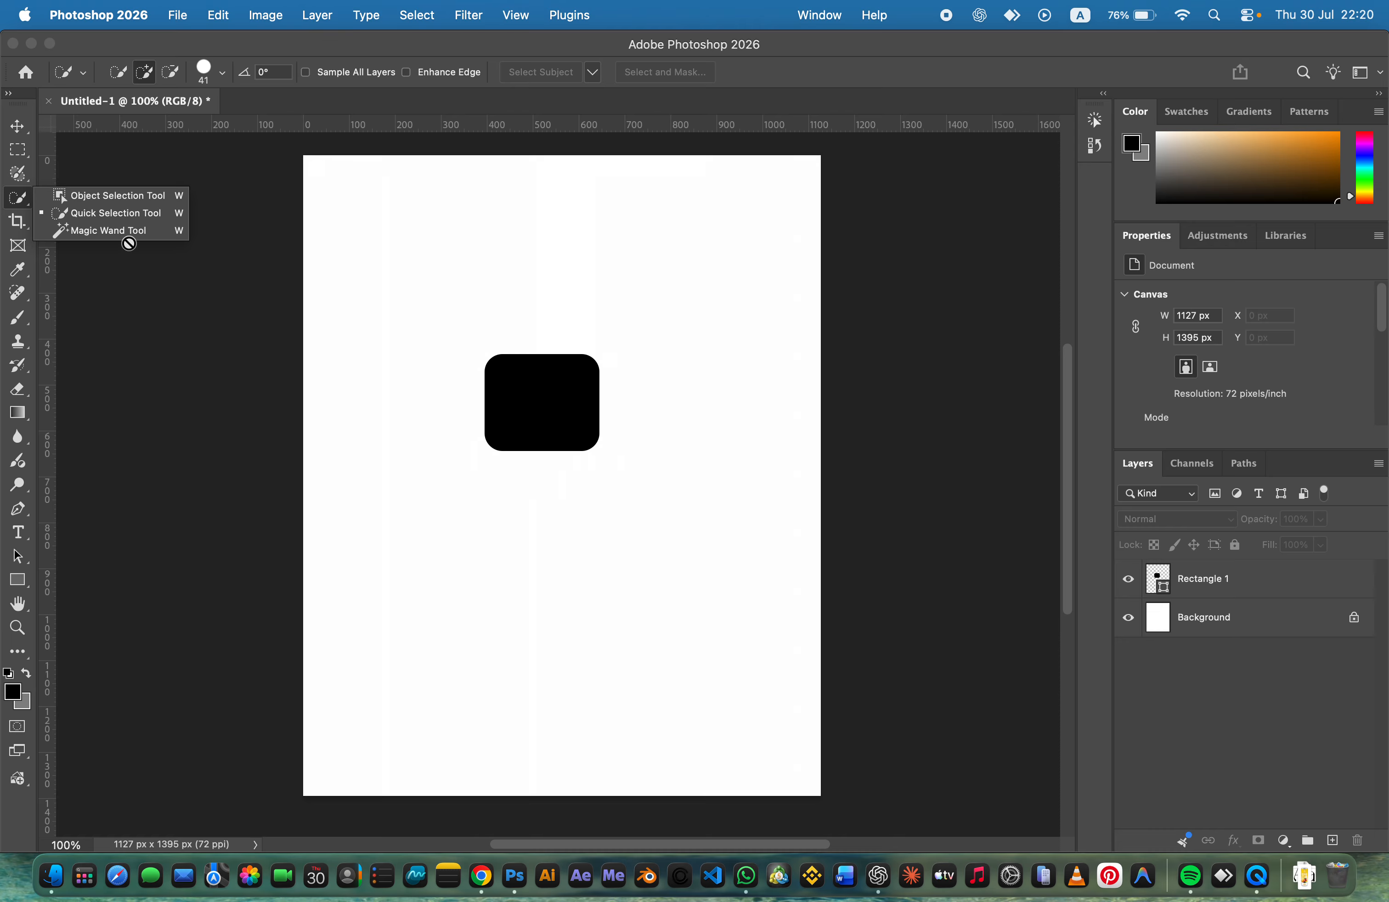
click(106, 211)
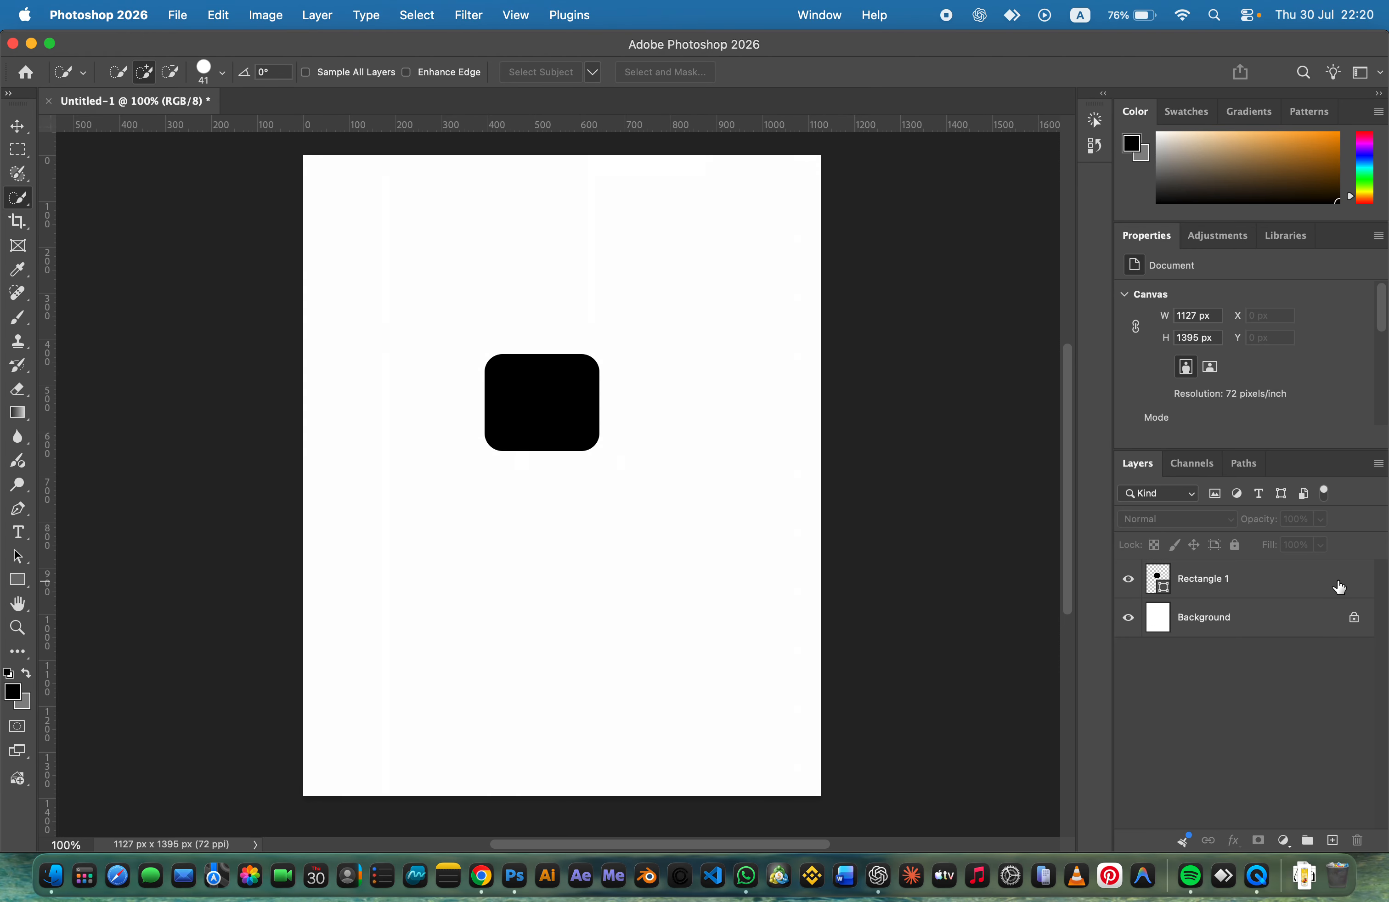
Step: Convert the Background layer into a regular layer named Layer 0 with Normal mode and 100% opacity
click(1302, 596)
double_click(1301, 619)
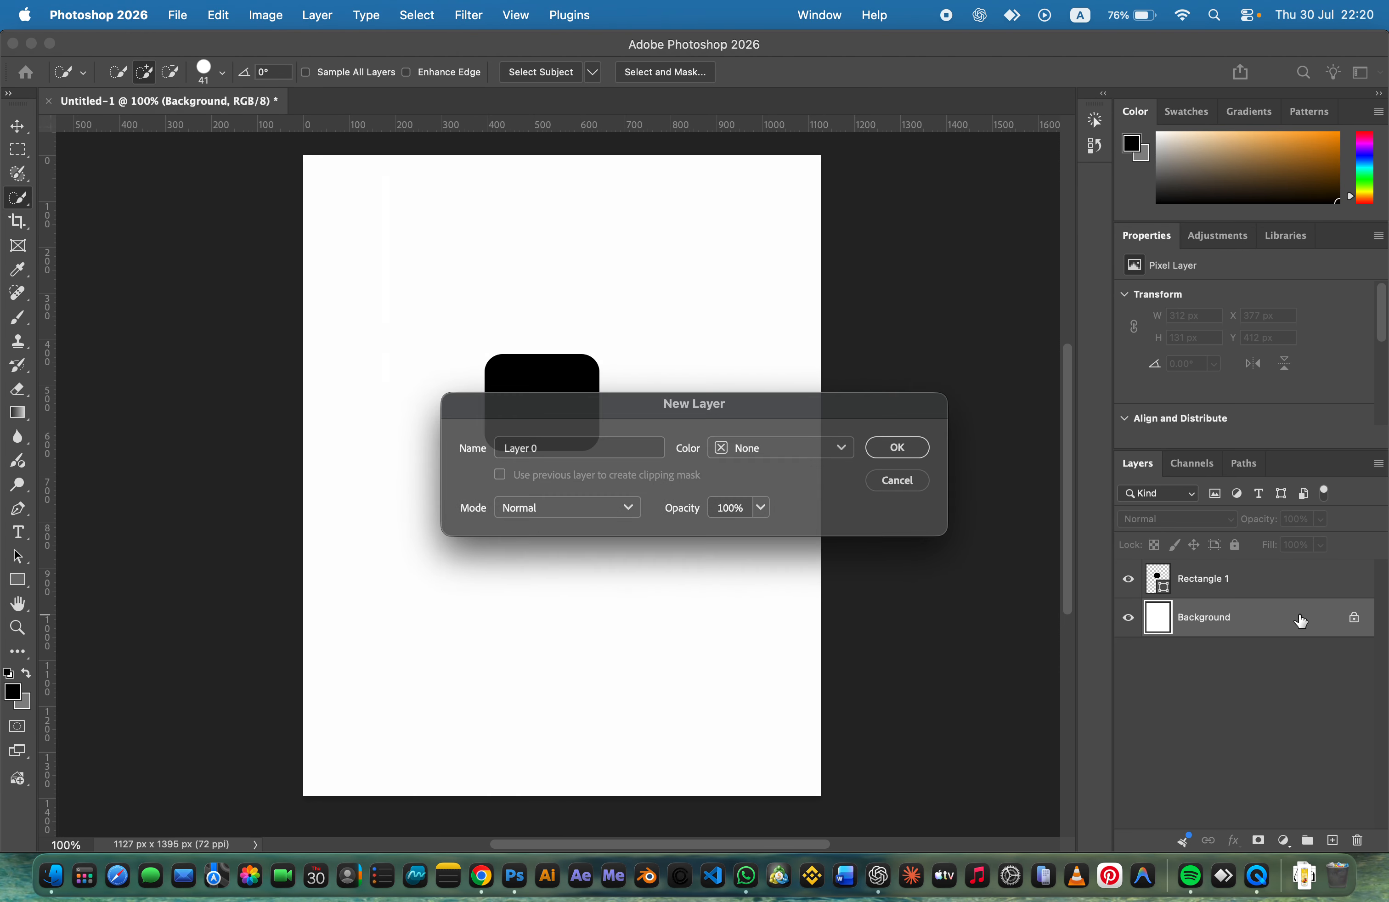
key(Return)
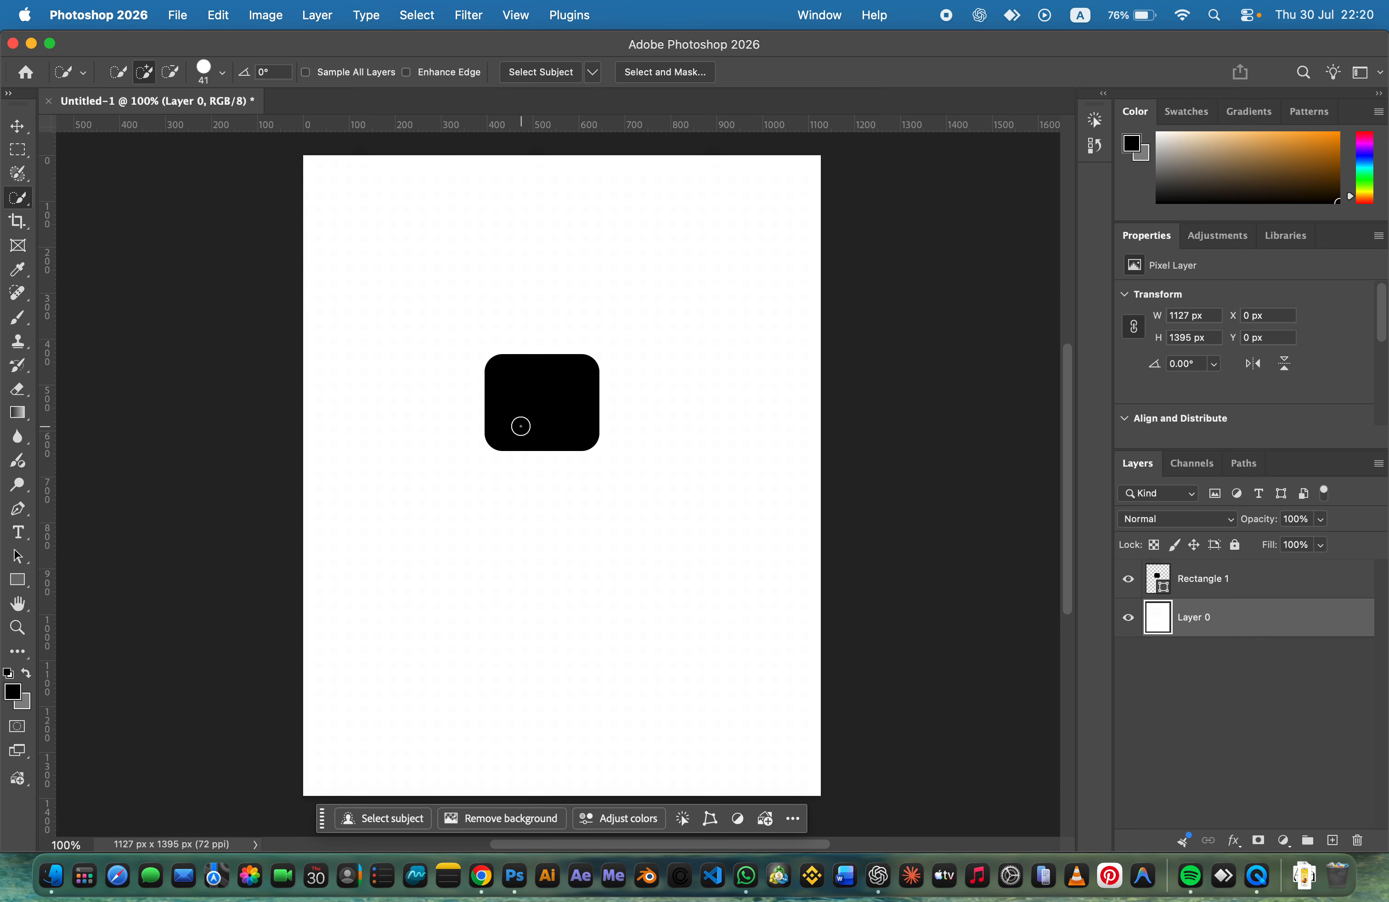
Step: Quick-select the white area of Layer 0, cancel the Save As dialog and deselect
mouse_move(499, 368)
mouse_down()
mouse_move(552, 400)
mouse_move(551, 376)
mouse_move(511, 385)
mouse_move(577, 403)
mouse_move(568, 477)
mouse_move(601, 380)
mouse_up()
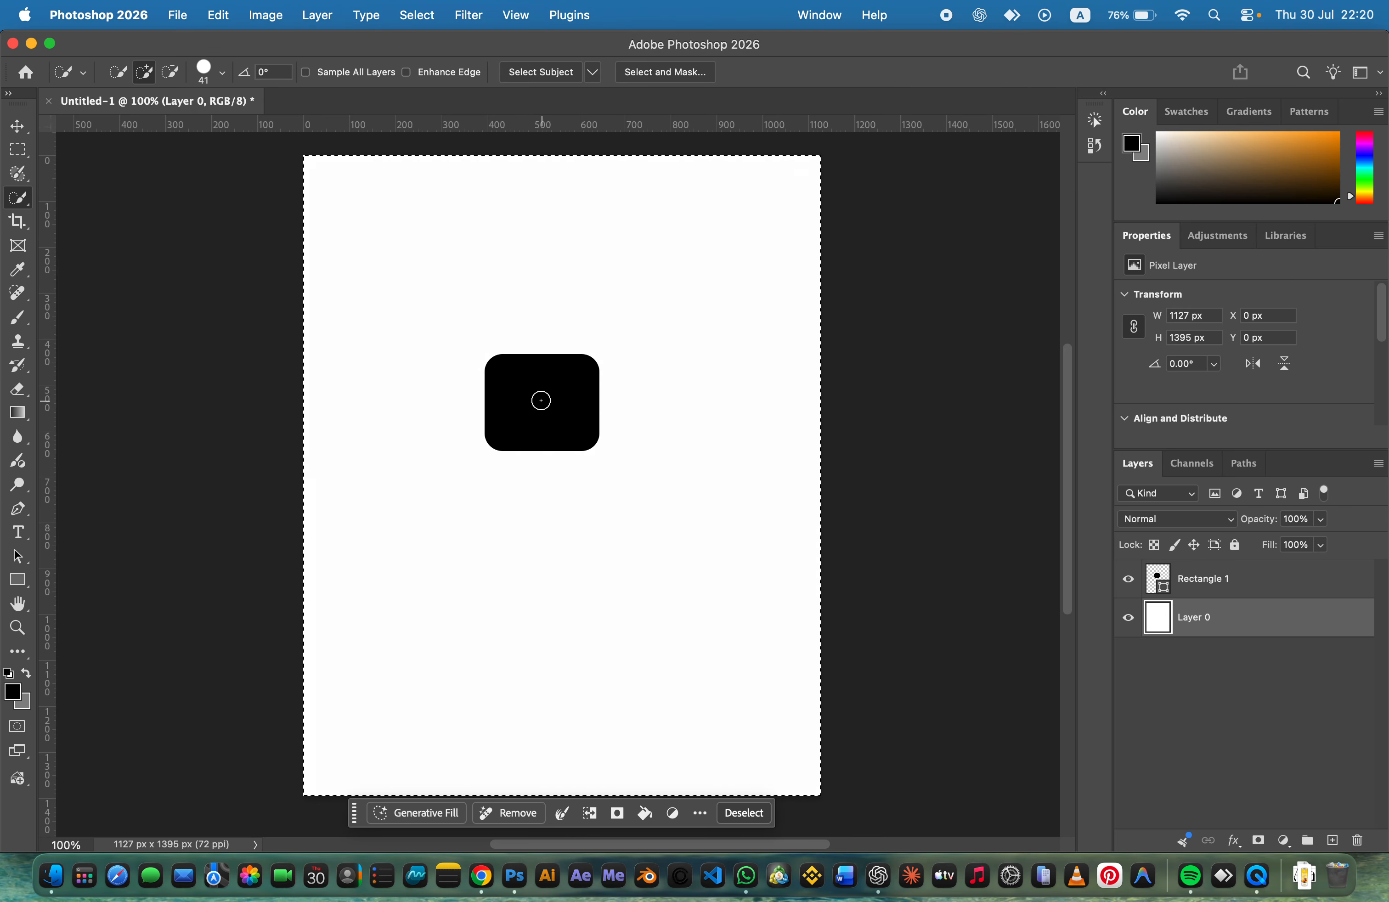
key(super+s)
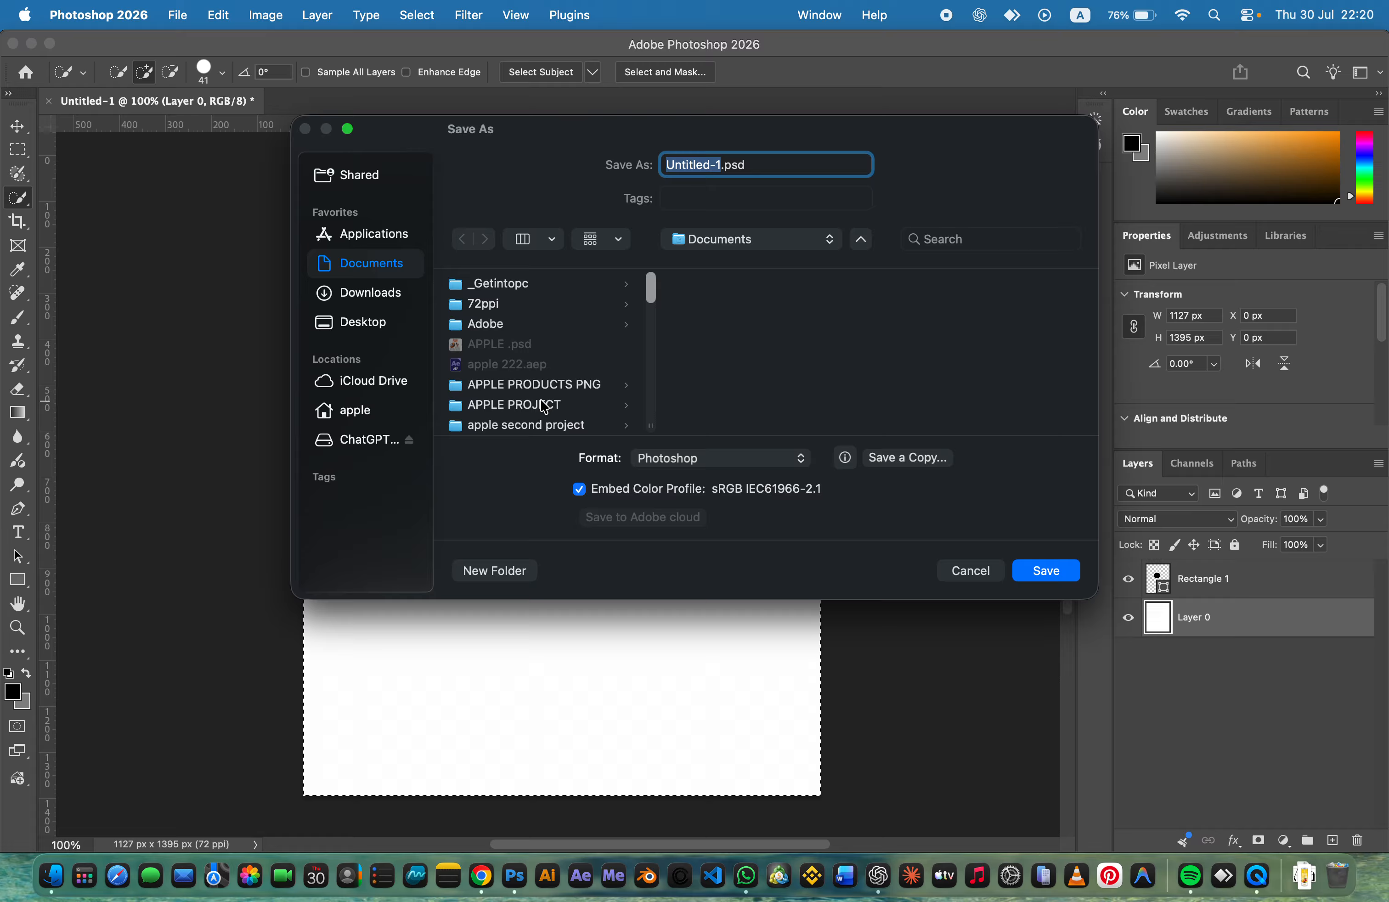
click(977, 572)
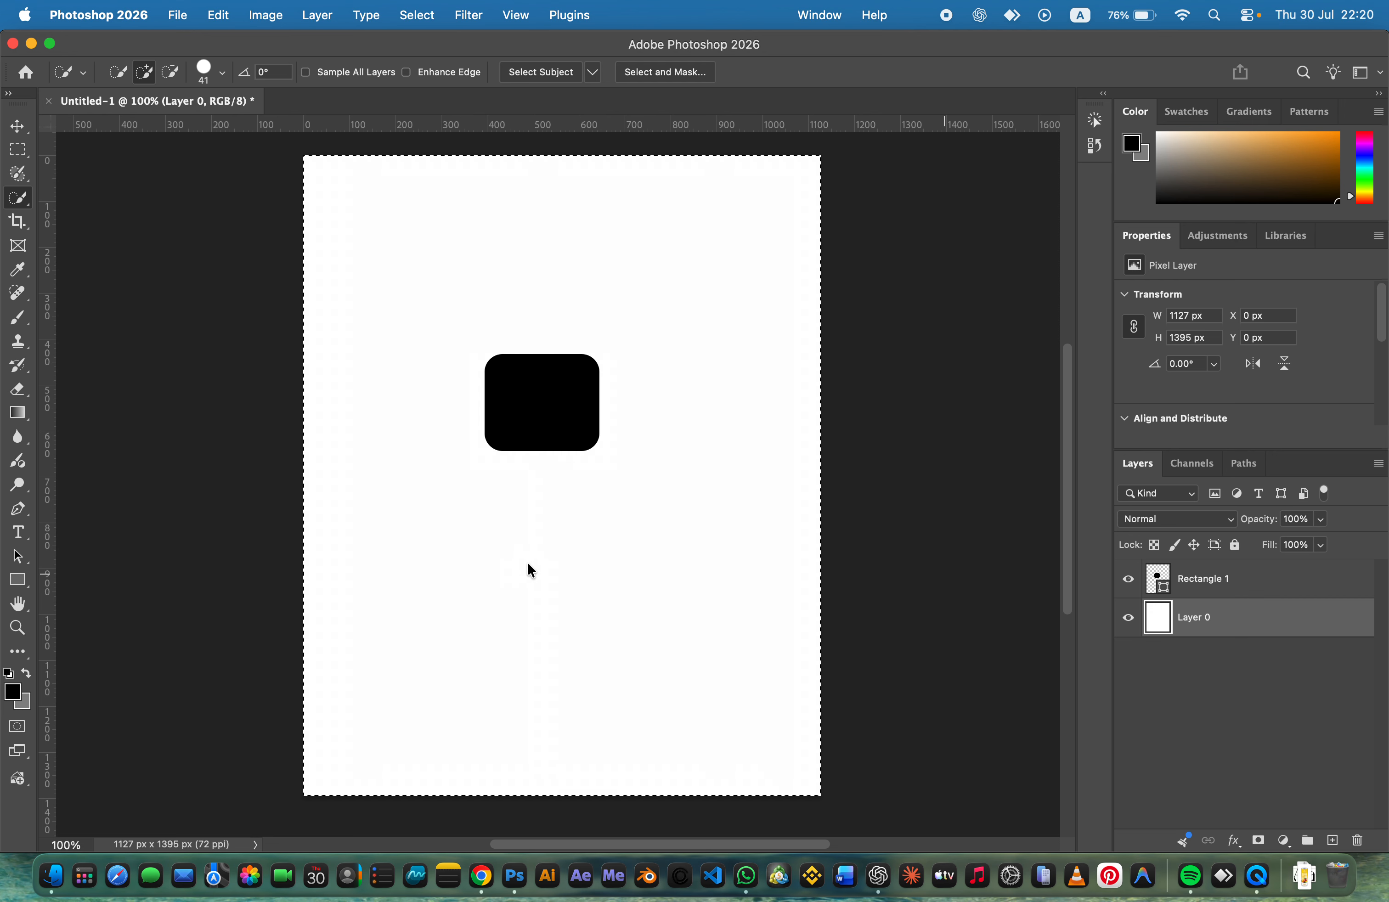
key(super+d)
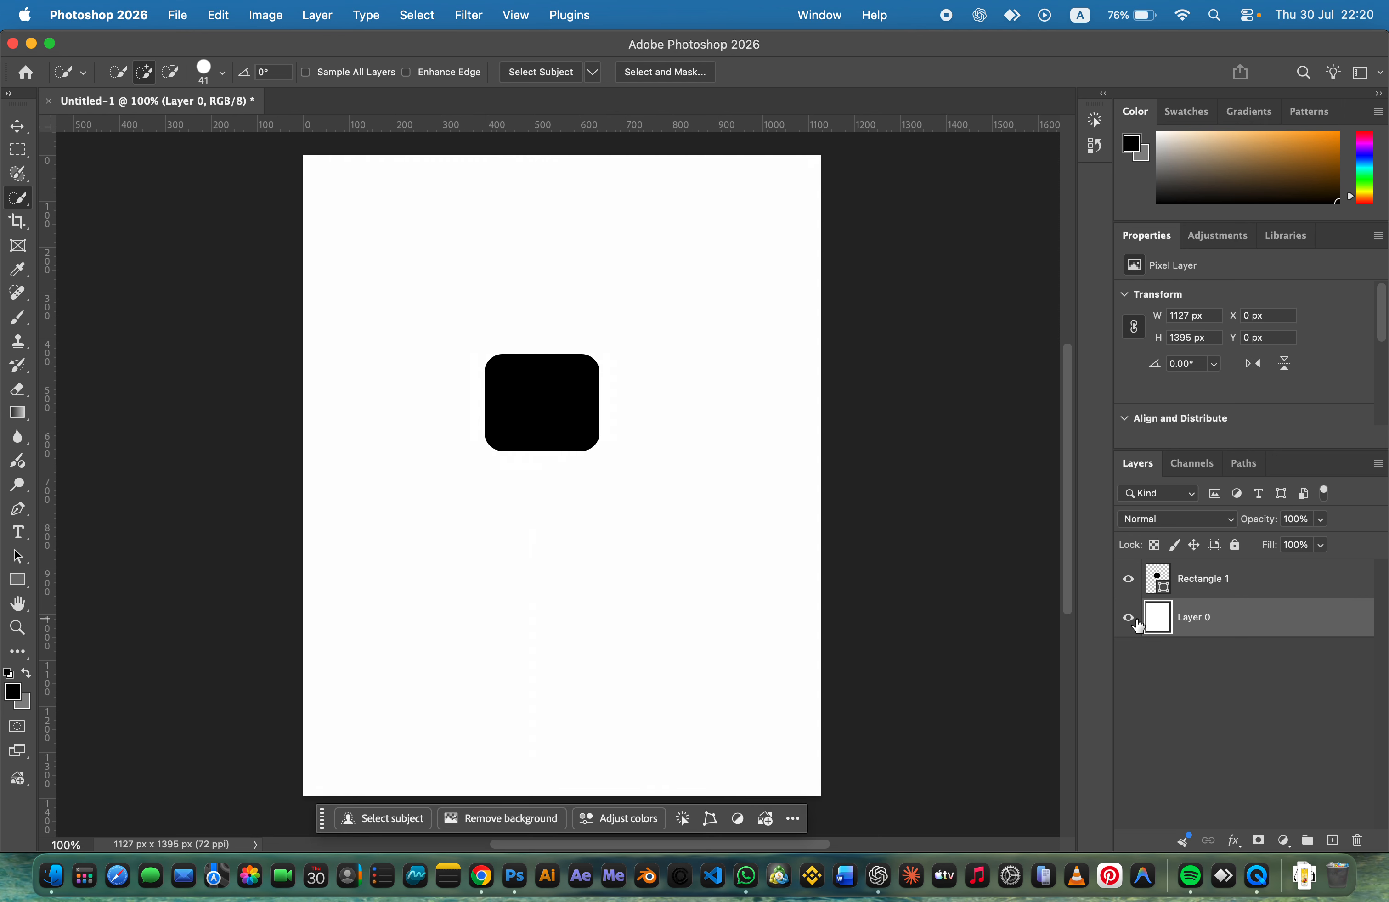
Step: Try the Quick Selection Tool on the black shape of the Rectangle 1 layer and deselect it
click(1188, 587)
click(537, 422)
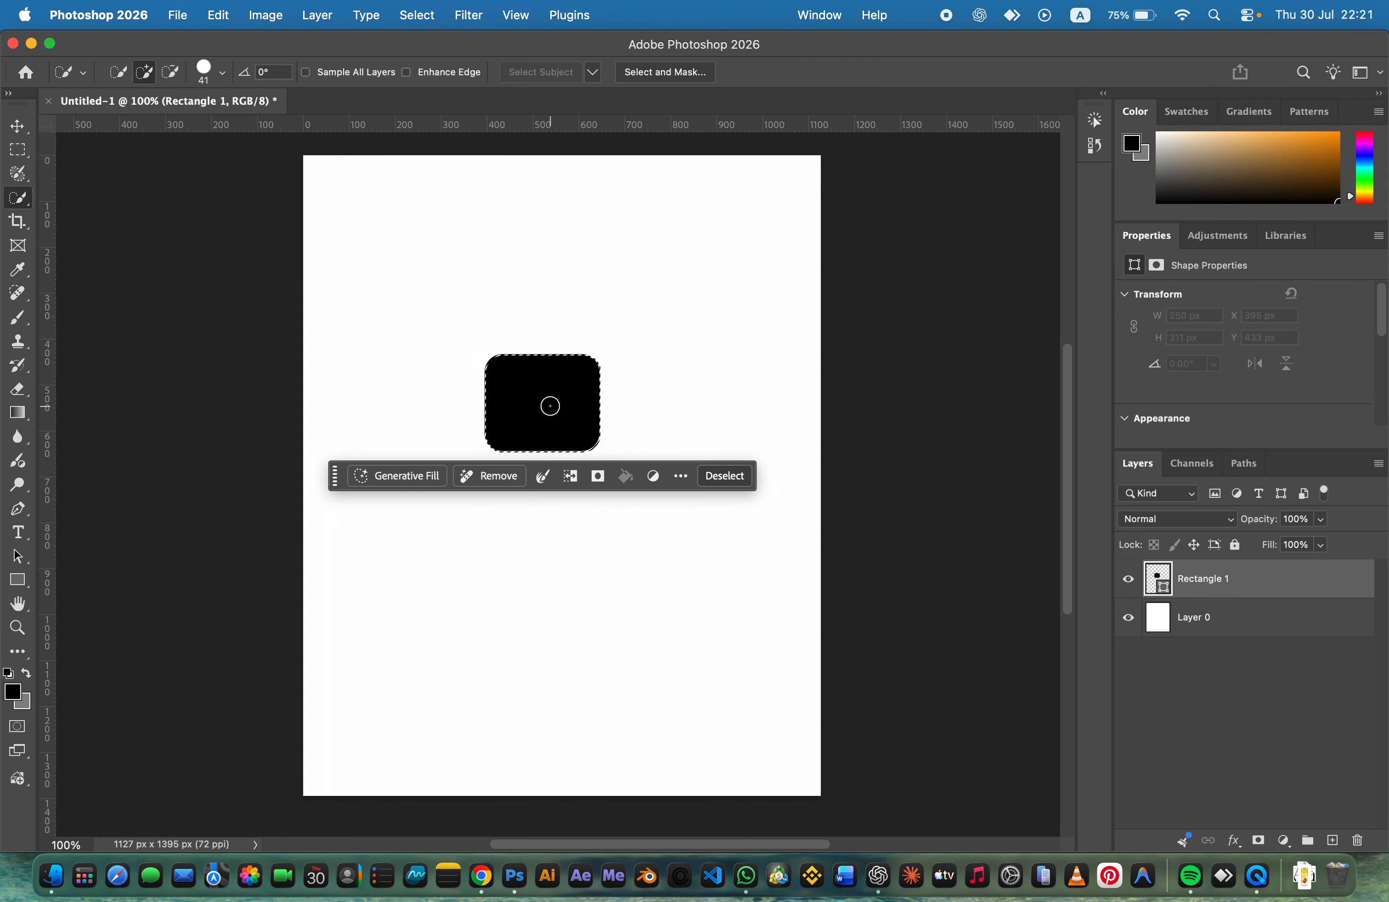
key(super+d)
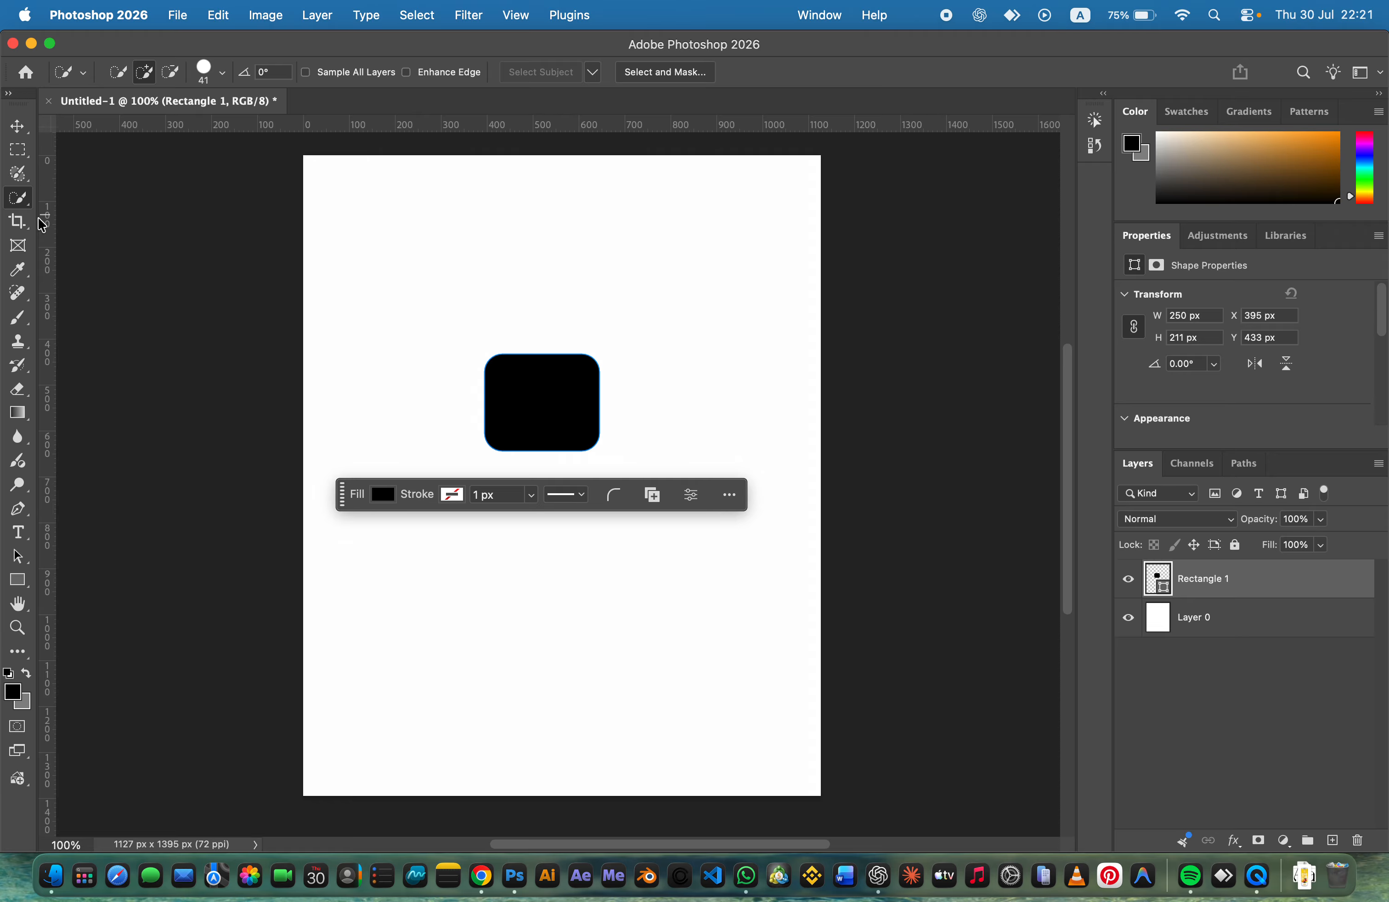
Step: Crop the canvas from its left and bottom edges to about 995 x 1149 px
click(18, 221)
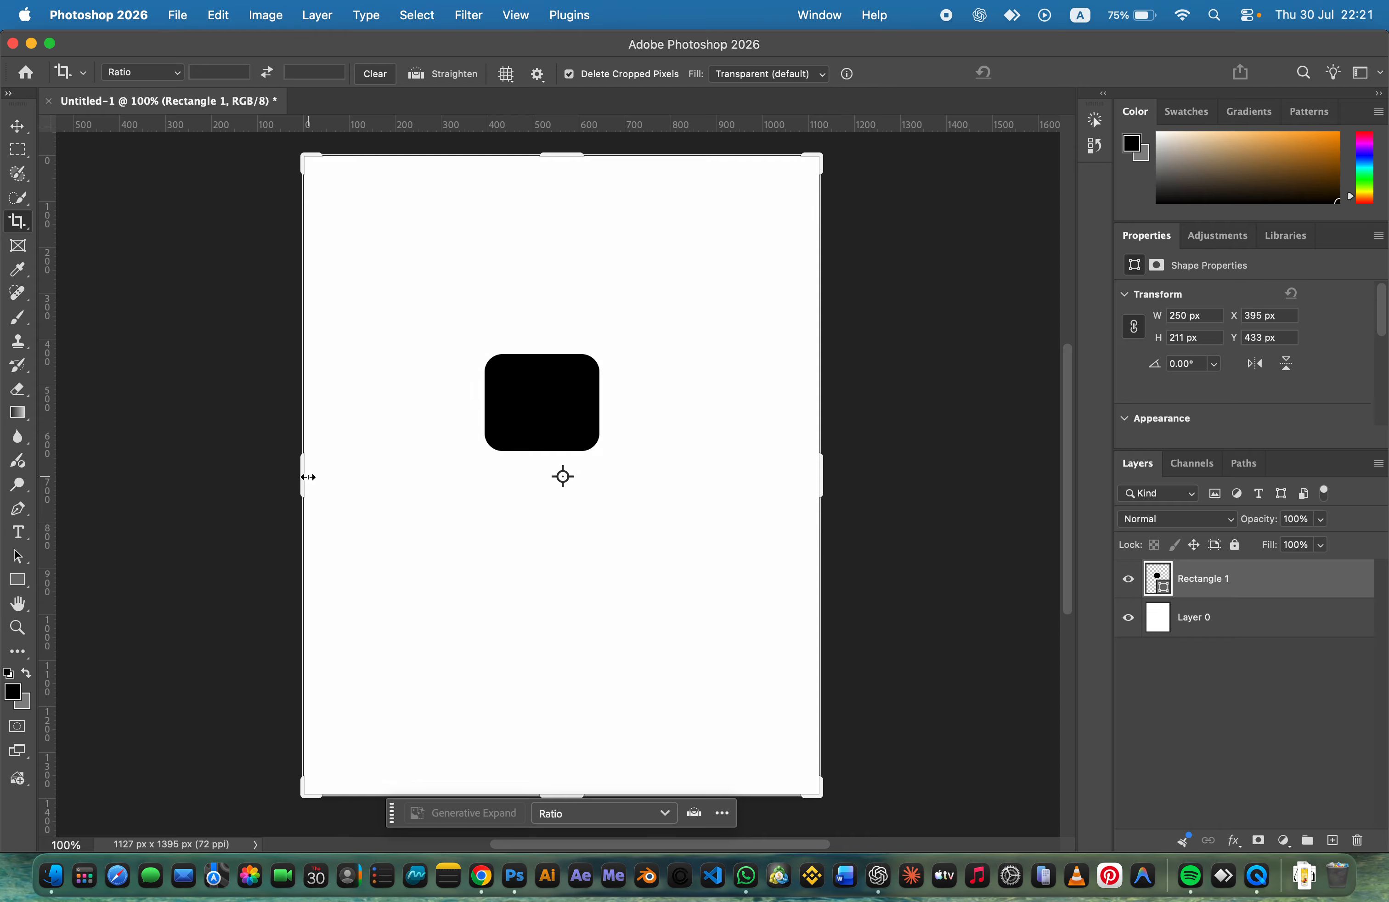
drag(306, 477, 352, 486)
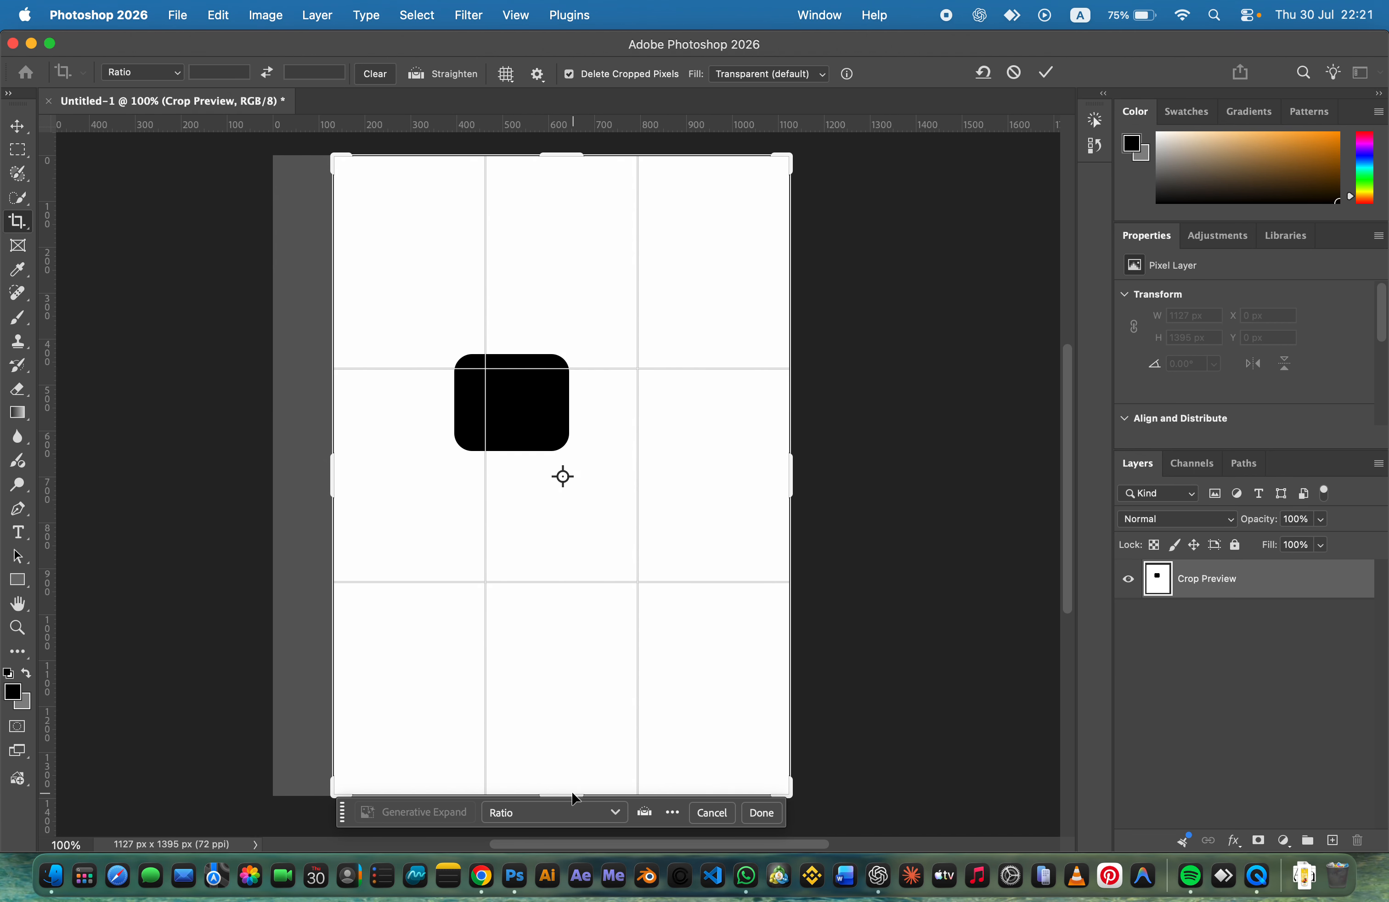
drag(568, 793, 563, 739)
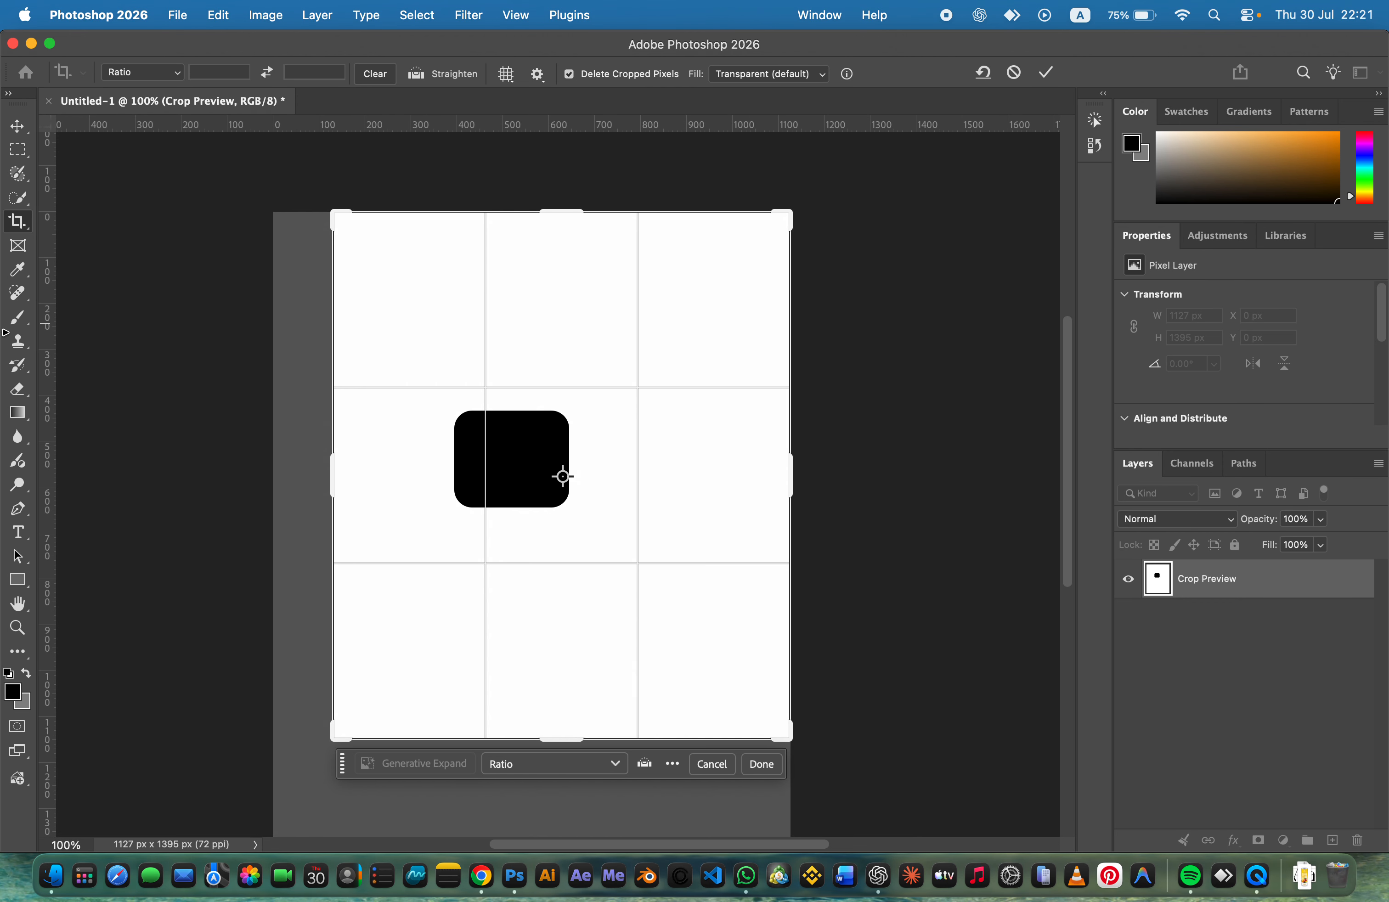
right_click(17, 221)
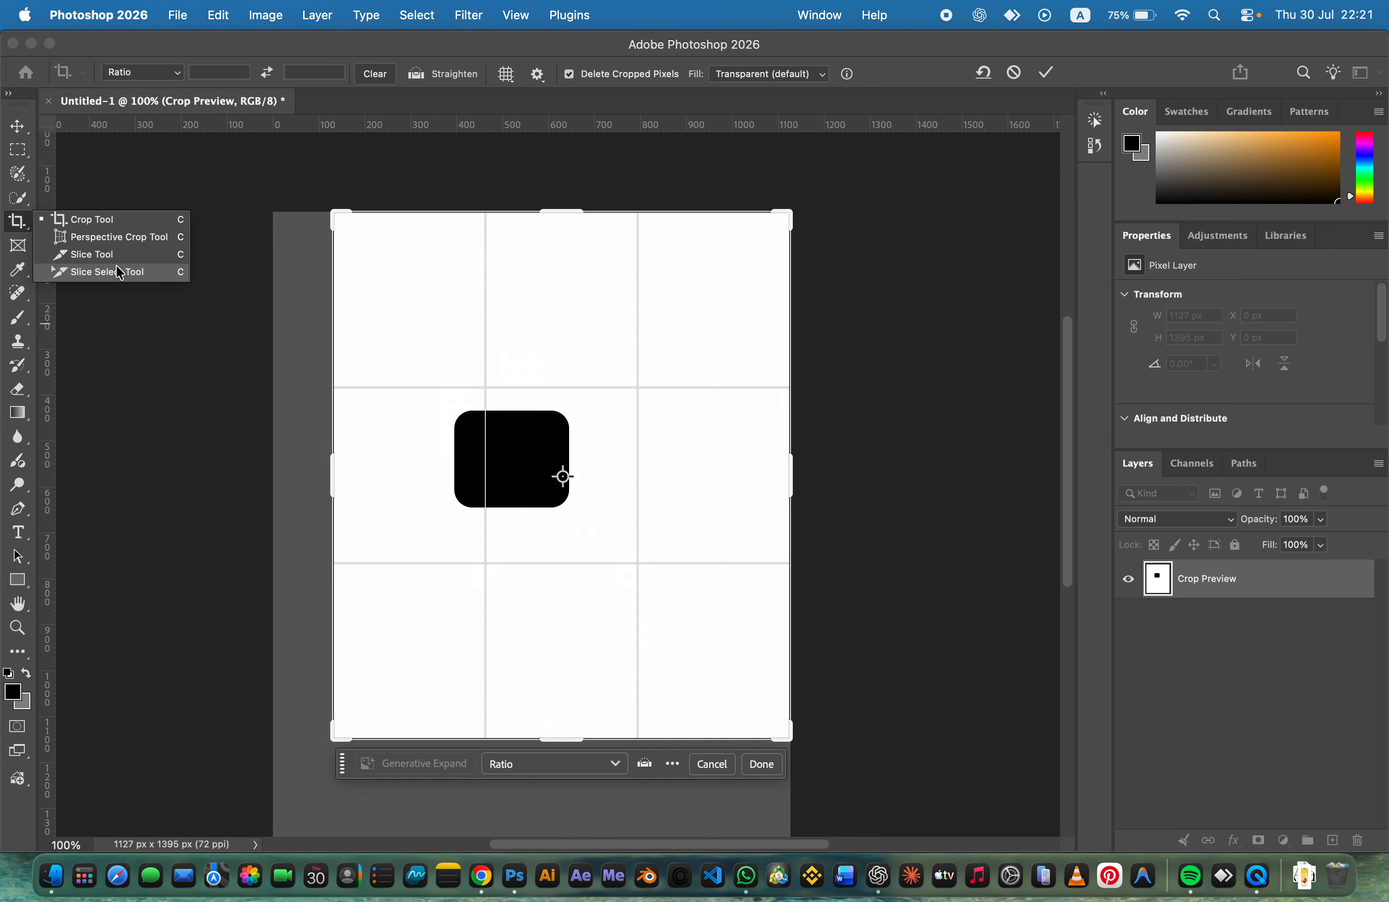
click(26, 225)
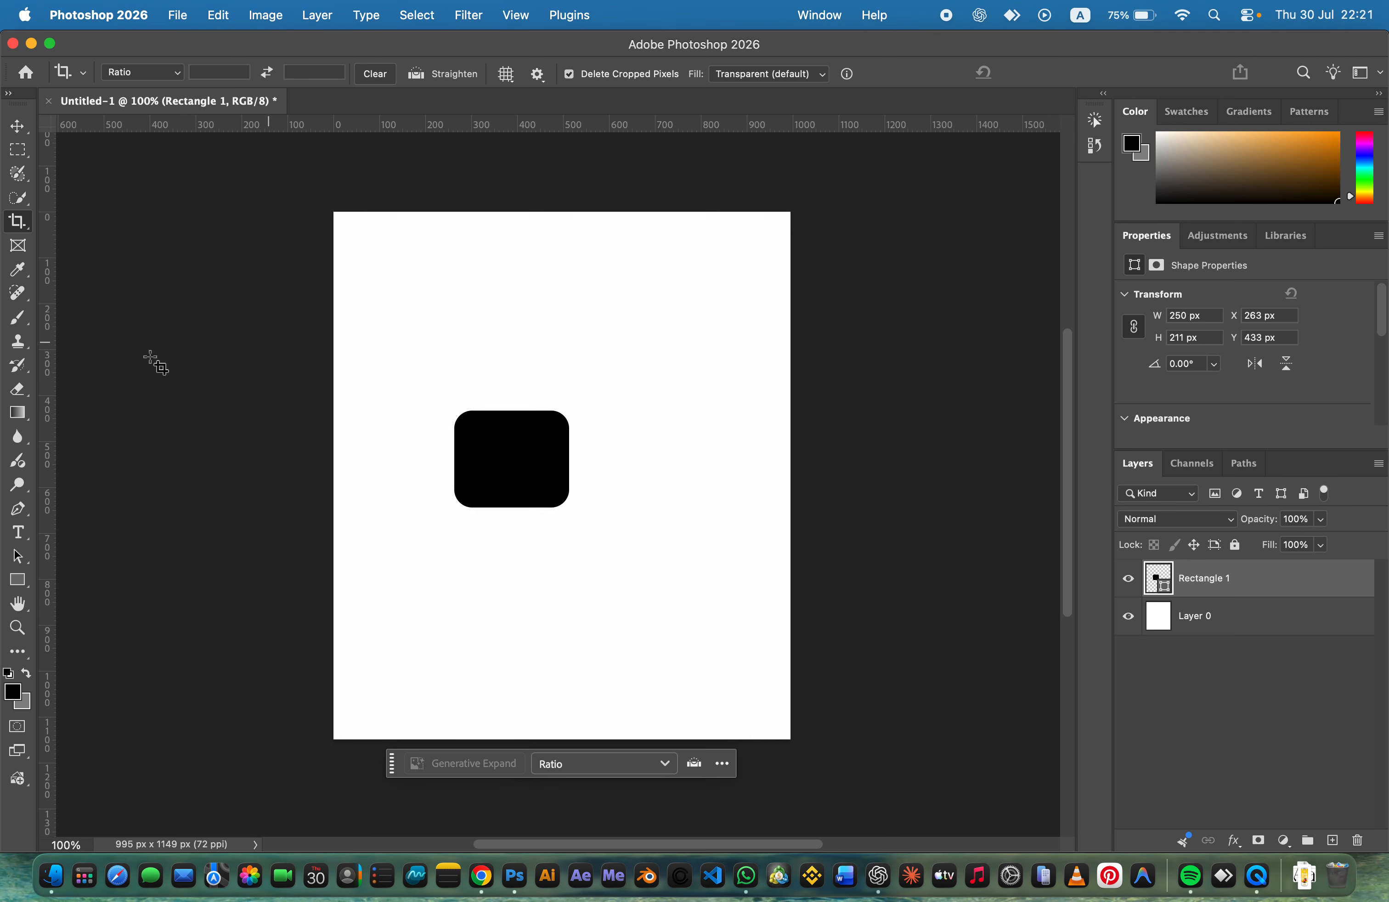
Step: Move the black rectangle to about X 409 px, Y 398 px and clear the layer selection
click(17, 125)
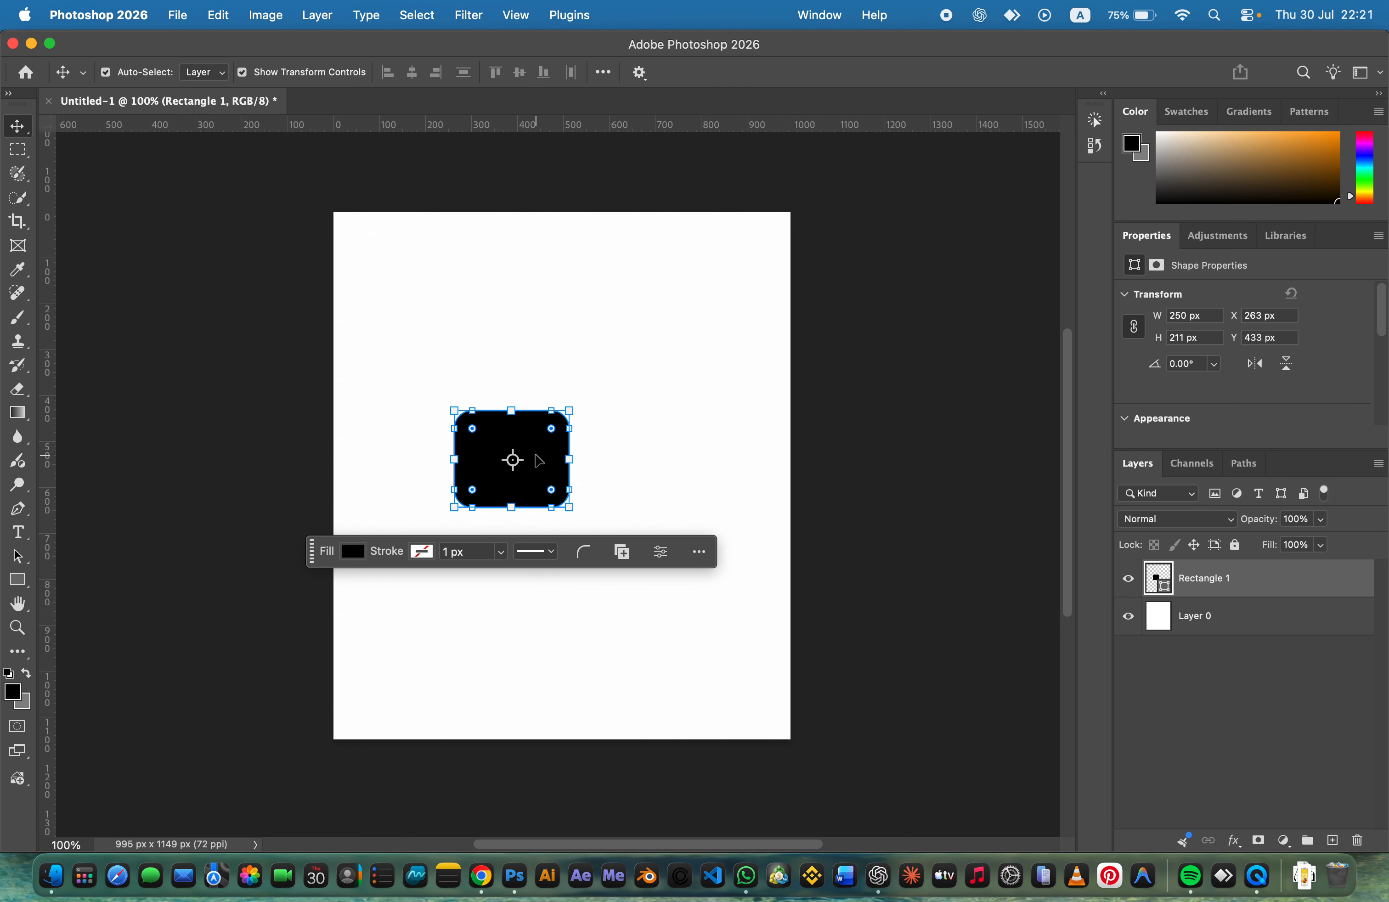
drag(538, 461, 614, 434)
click(883, 397)
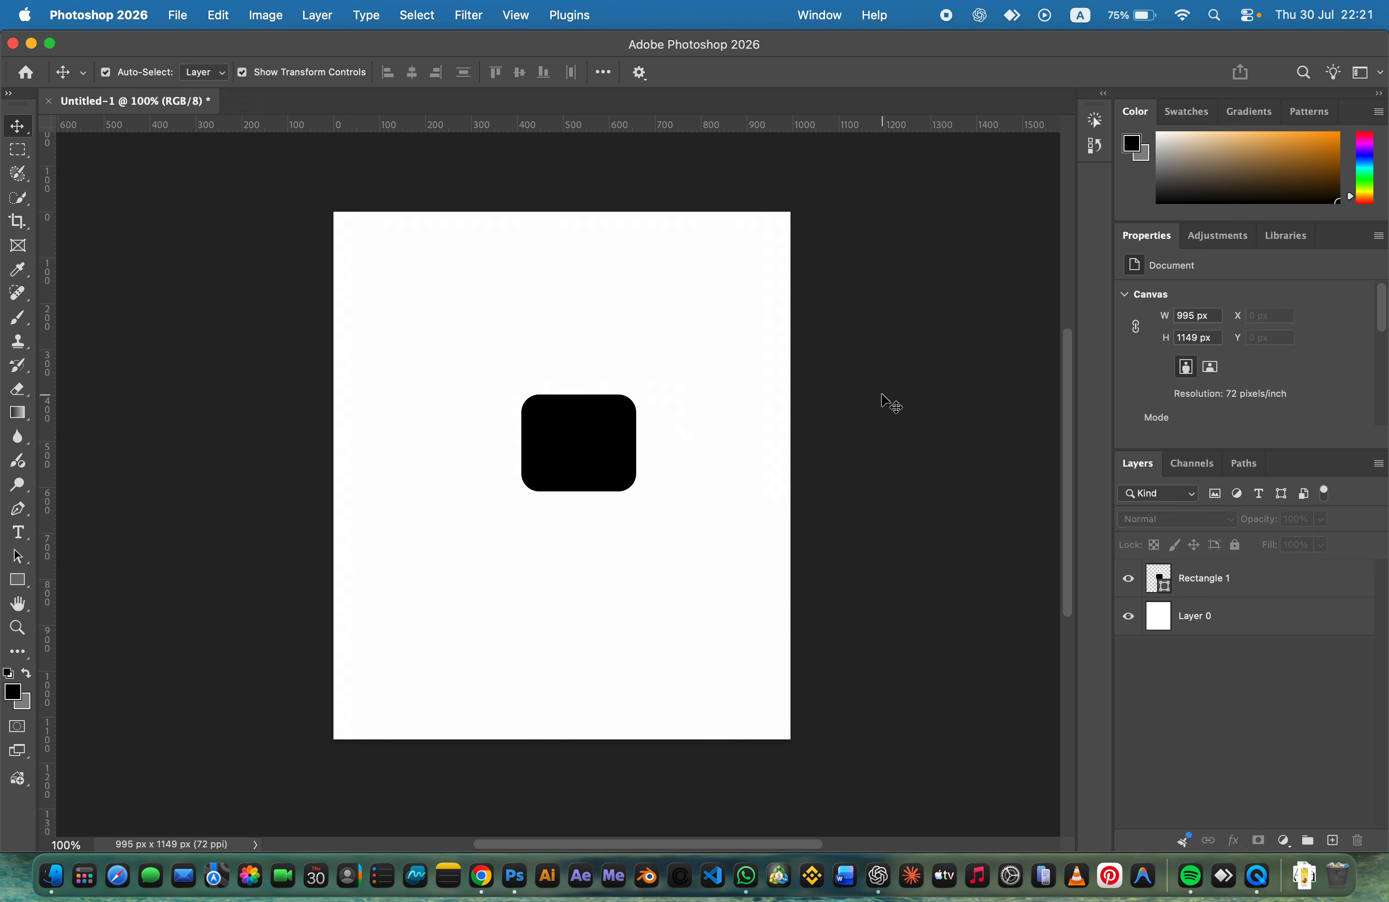
Step: Draw a rectangular frame about 149 x 18 px over the black rectangle, delete it and deselect
click(18, 246)
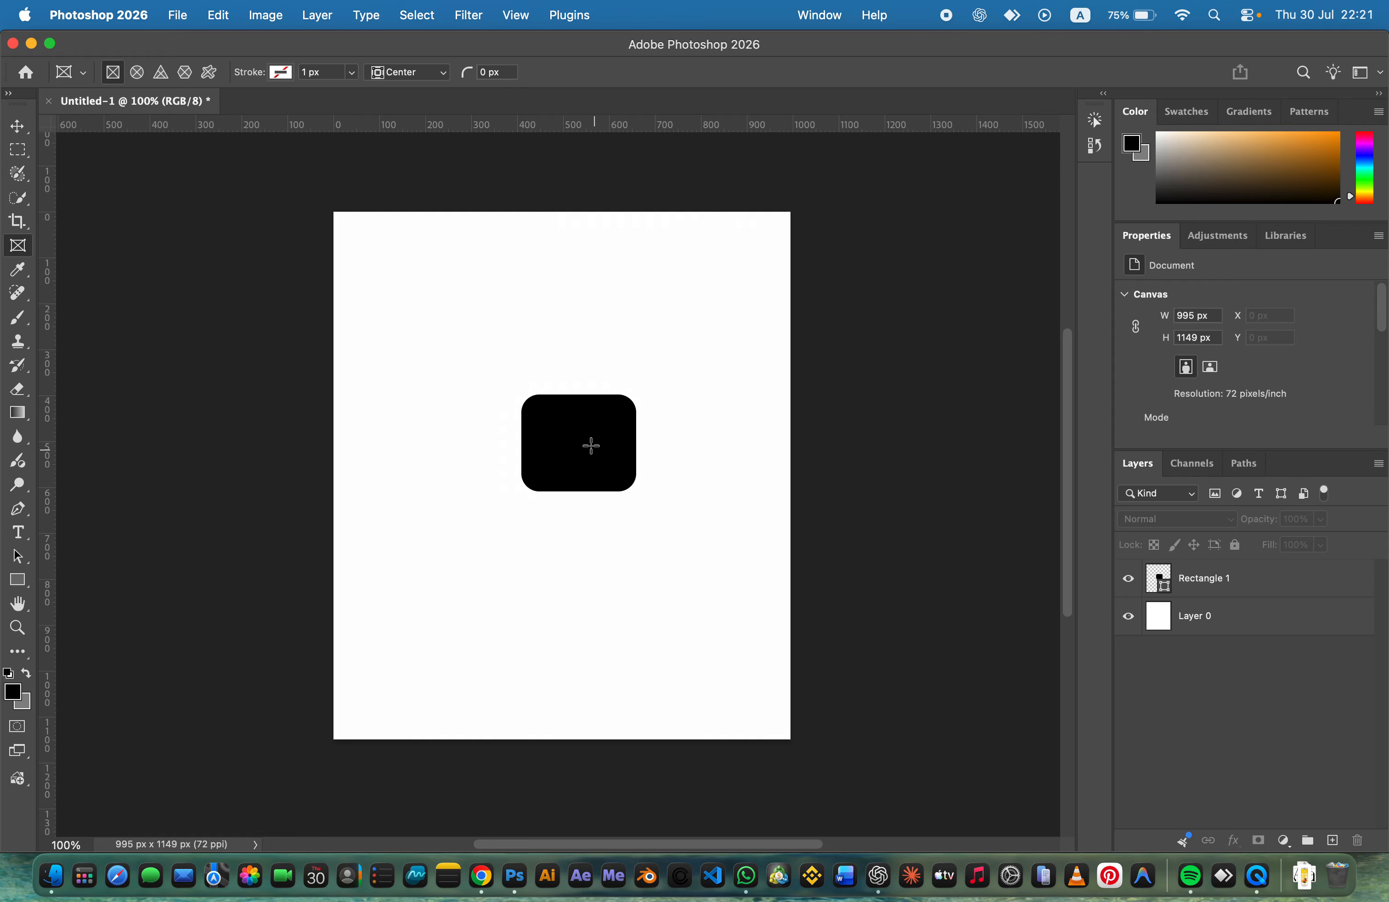
drag(533, 444, 607, 449)
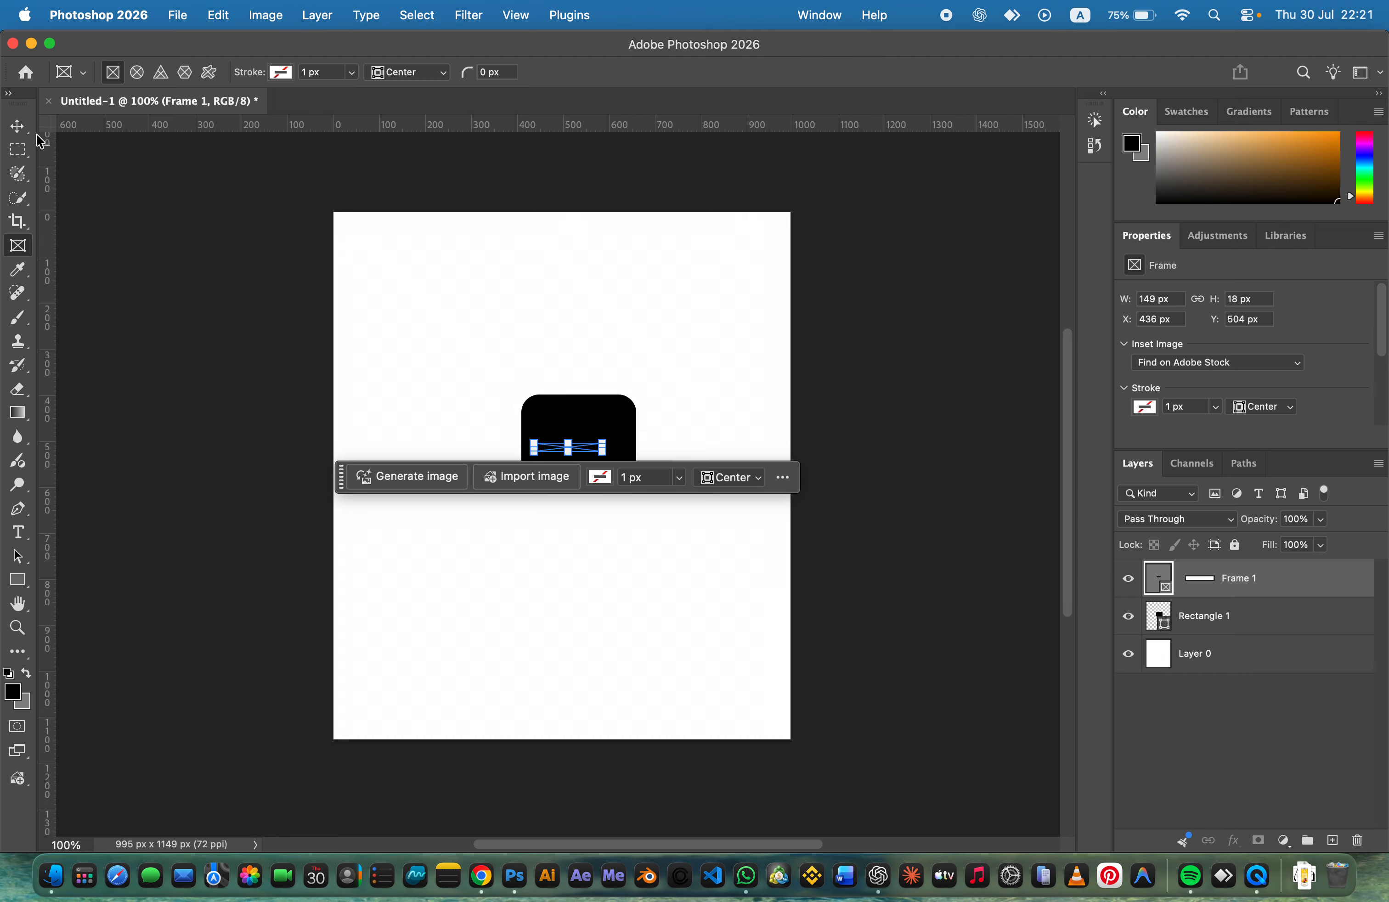
click(21, 126)
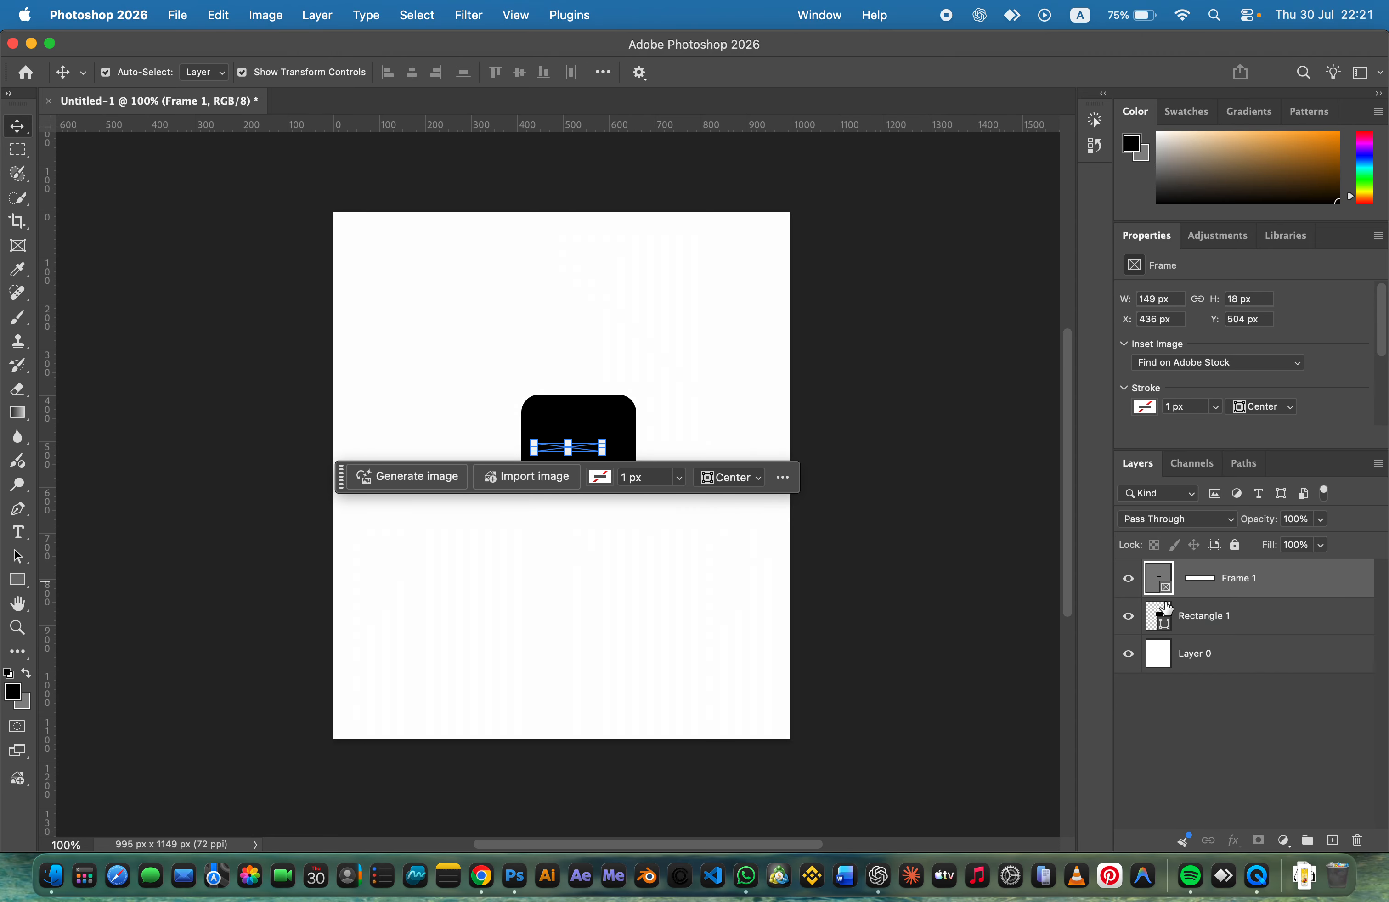
key(BackSpace)
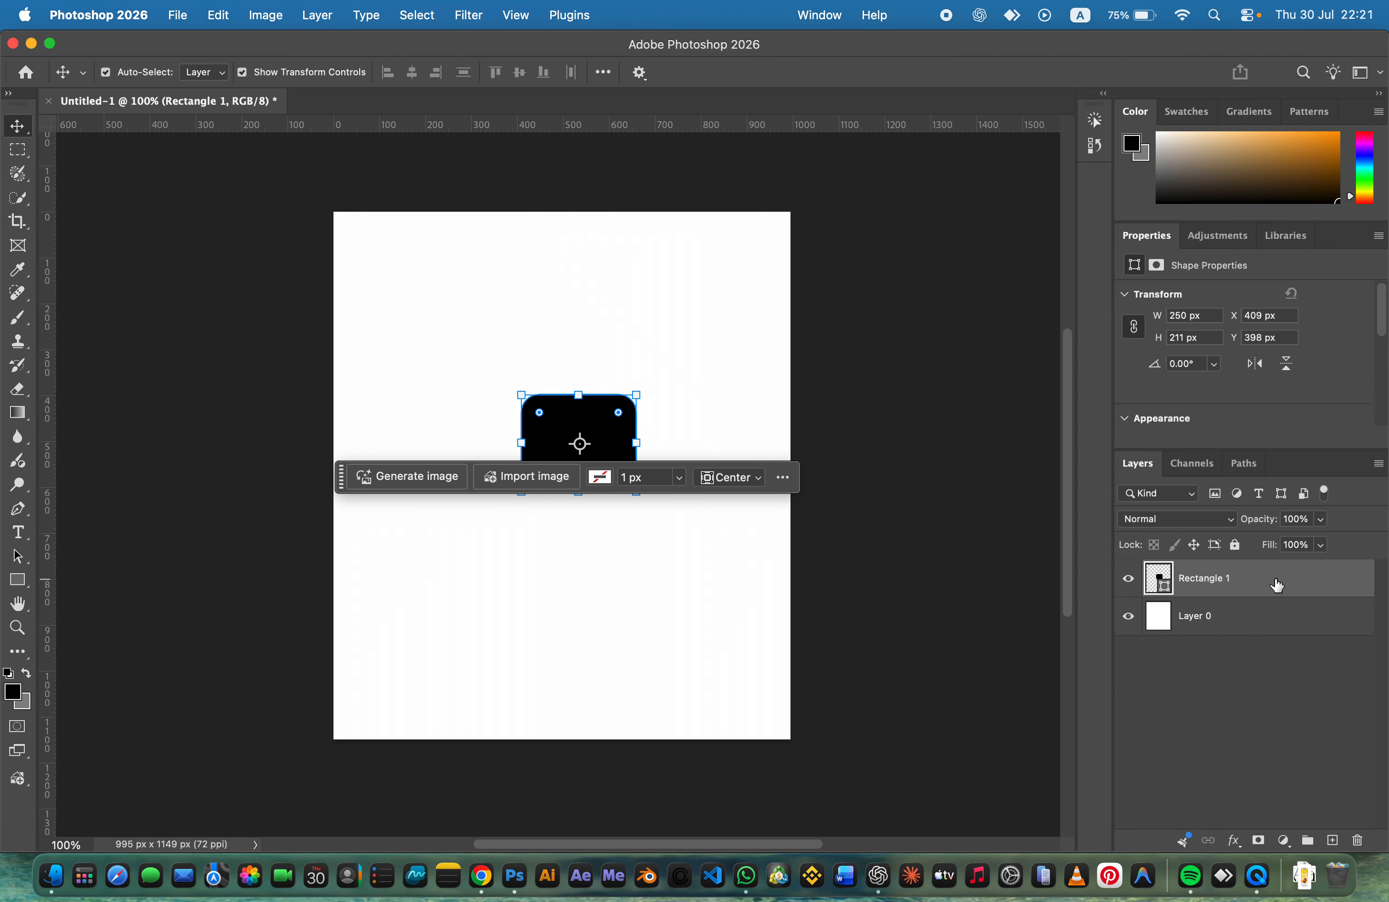
click(237, 342)
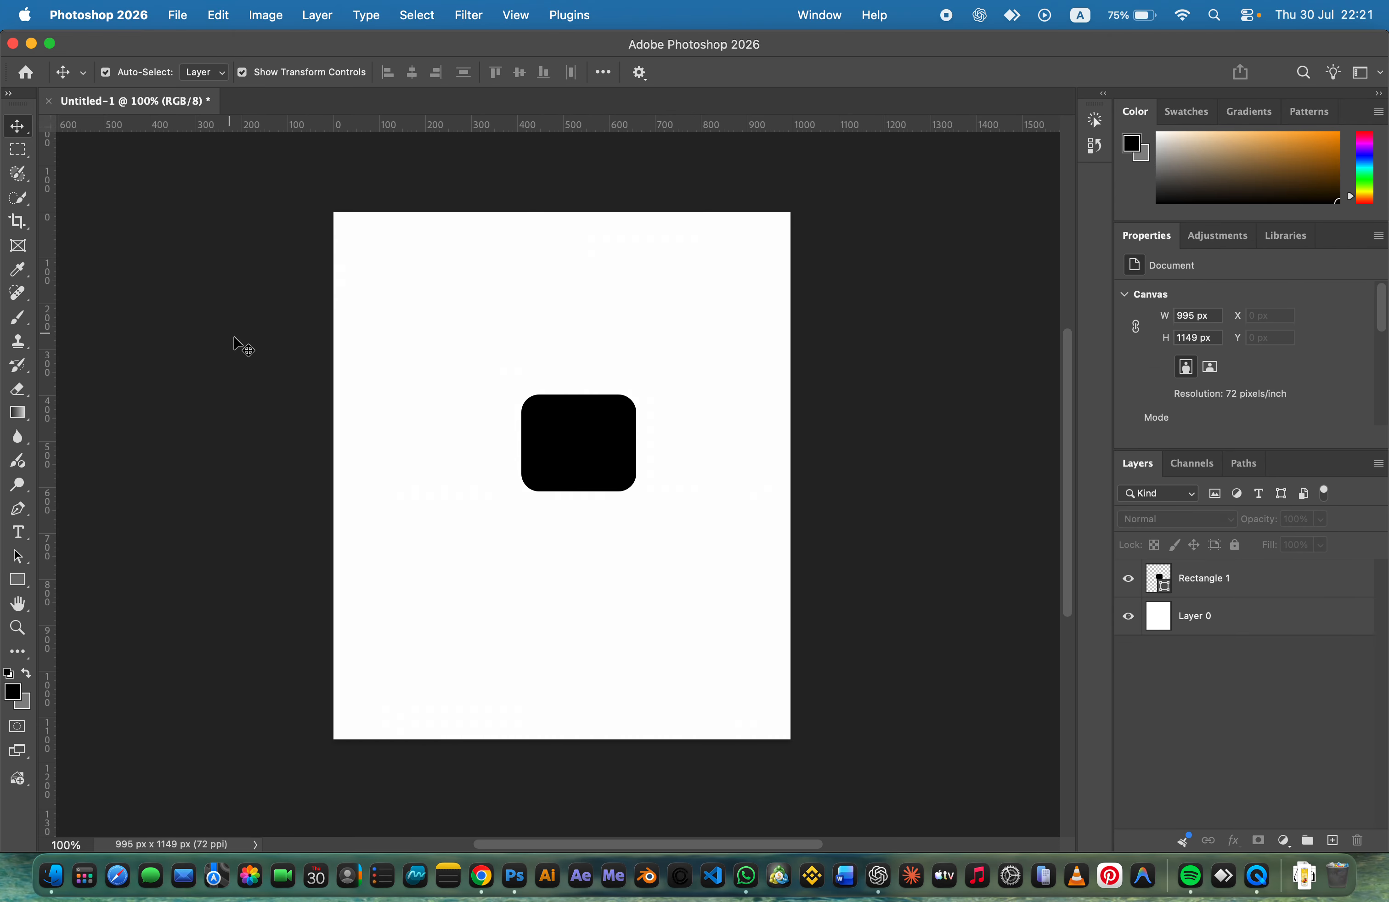
Step: Look through the variants of the Eyedropper Tool
click(15, 275)
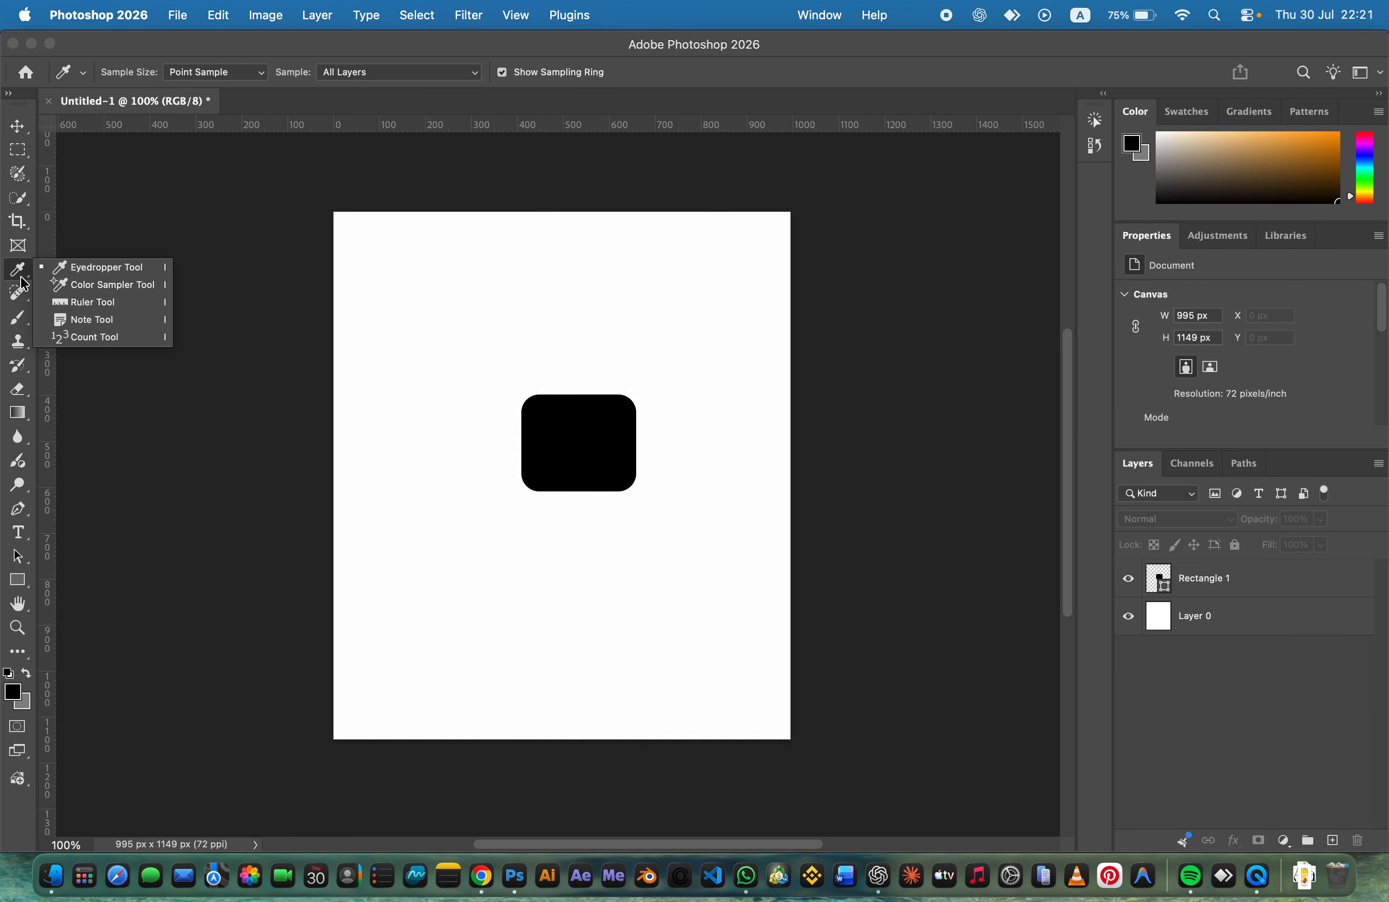
click(23, 278)
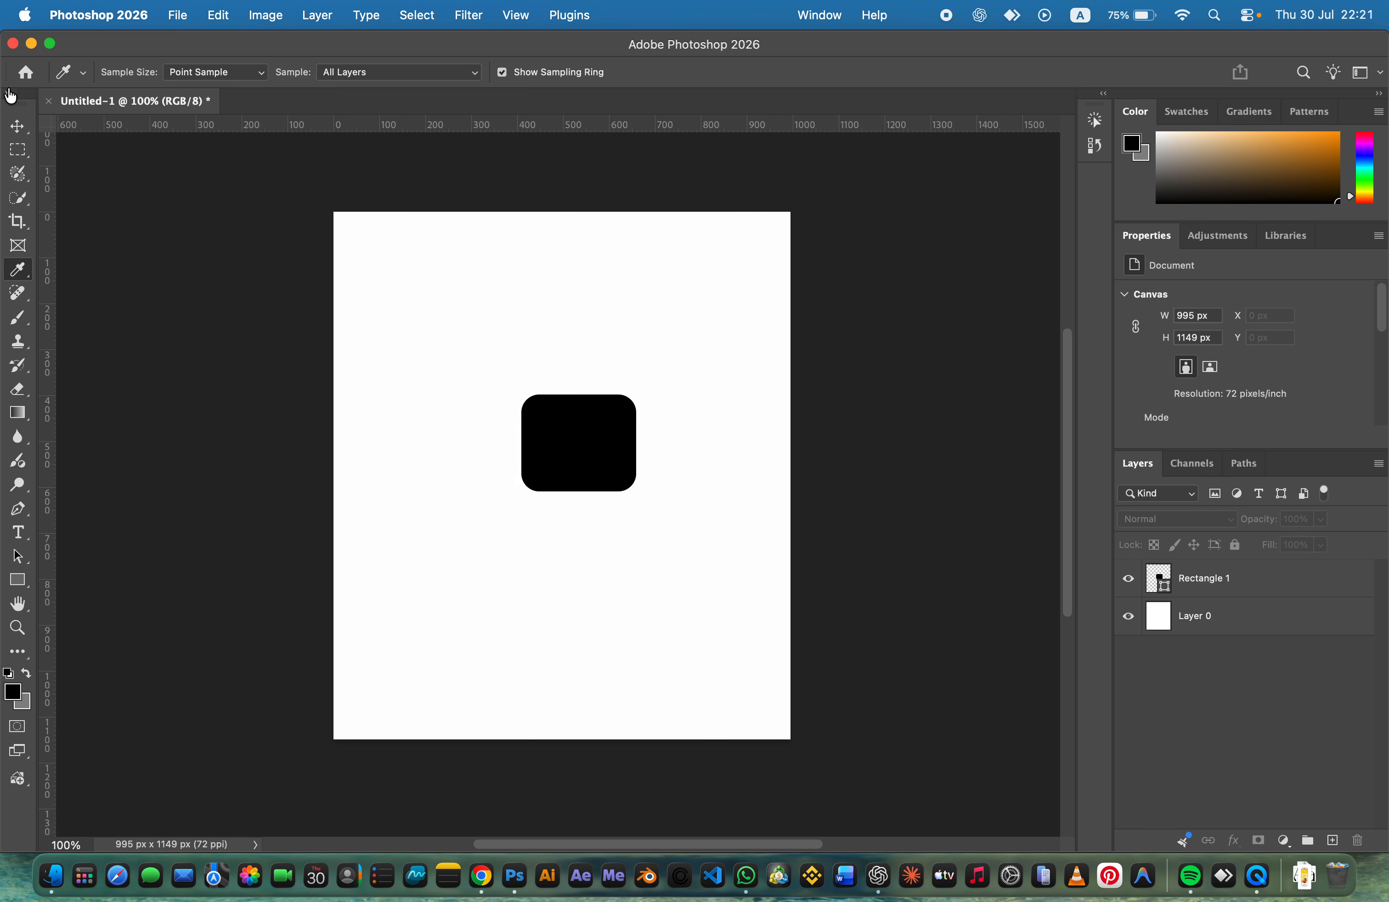
click(19, 580)
Step: Duplicate the black rectangle with the Move Tool, placing the copy beside it at about X 105 px, Y 398 px
click(17, 125)
click(580, 514)
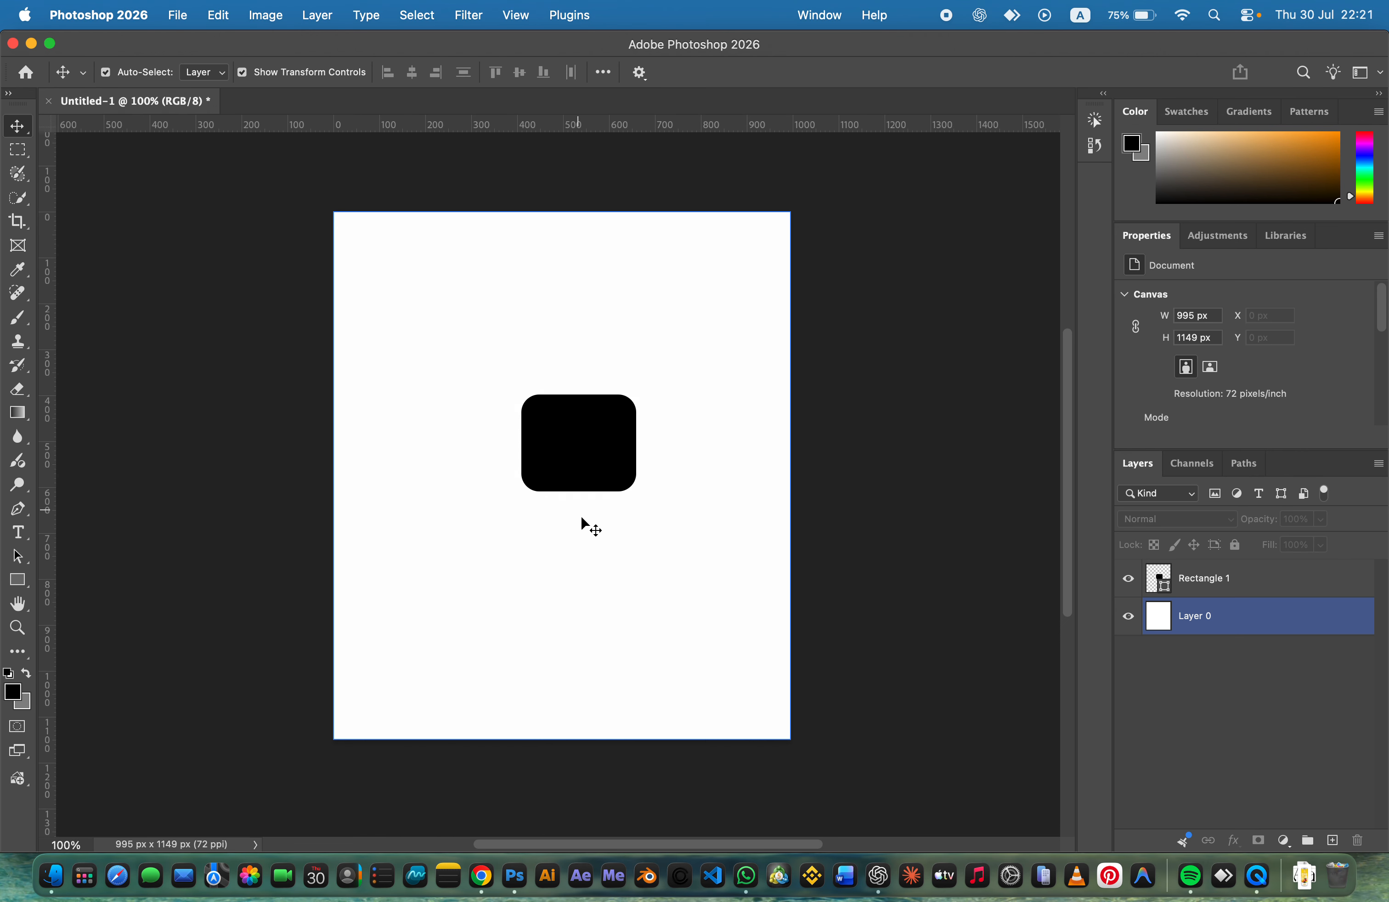
click(577, 451)
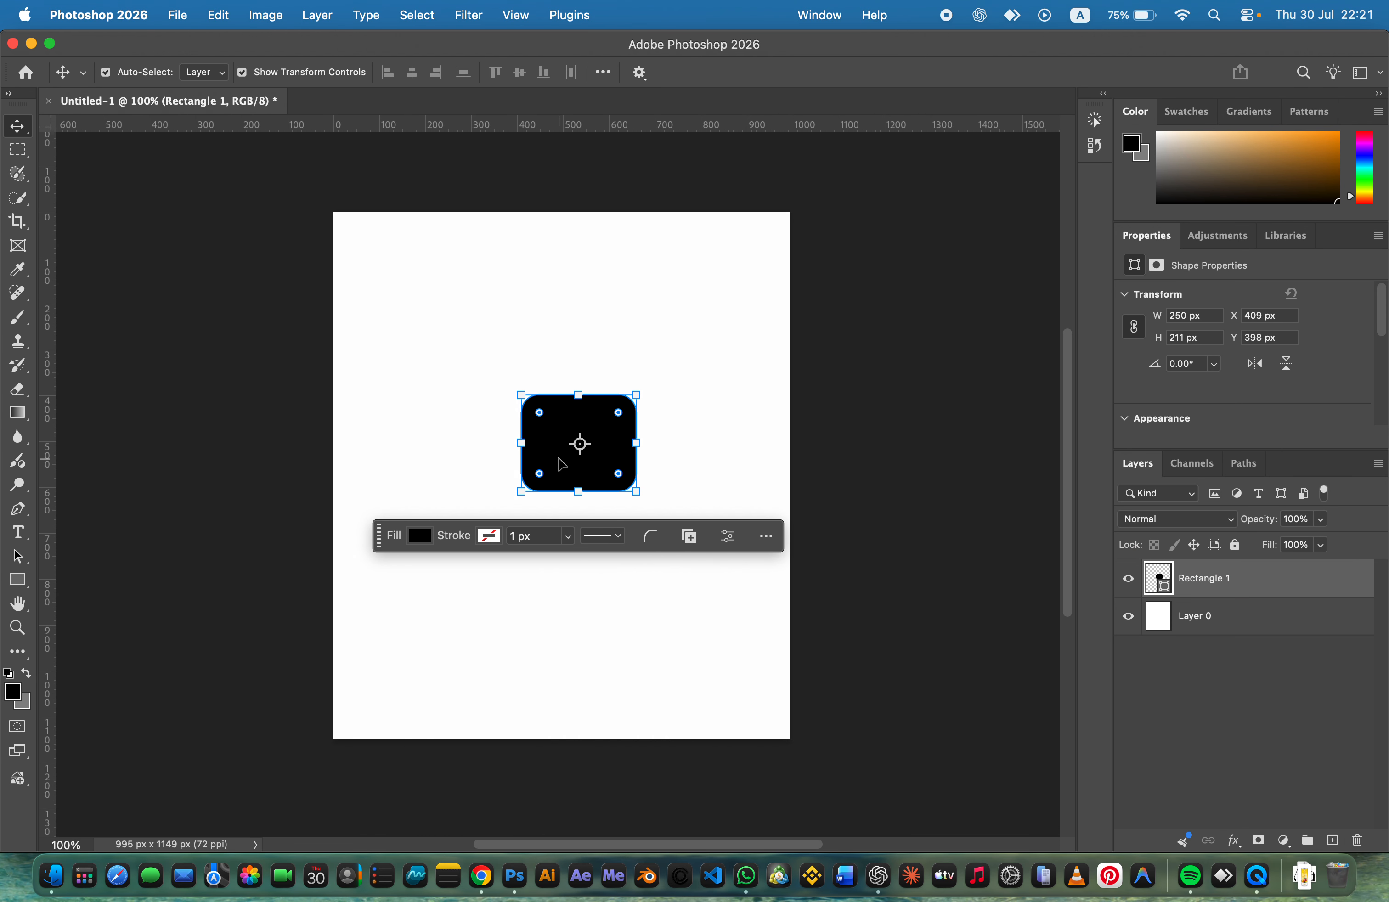
drag(560, 465, 424, 461)
click(574, 648)
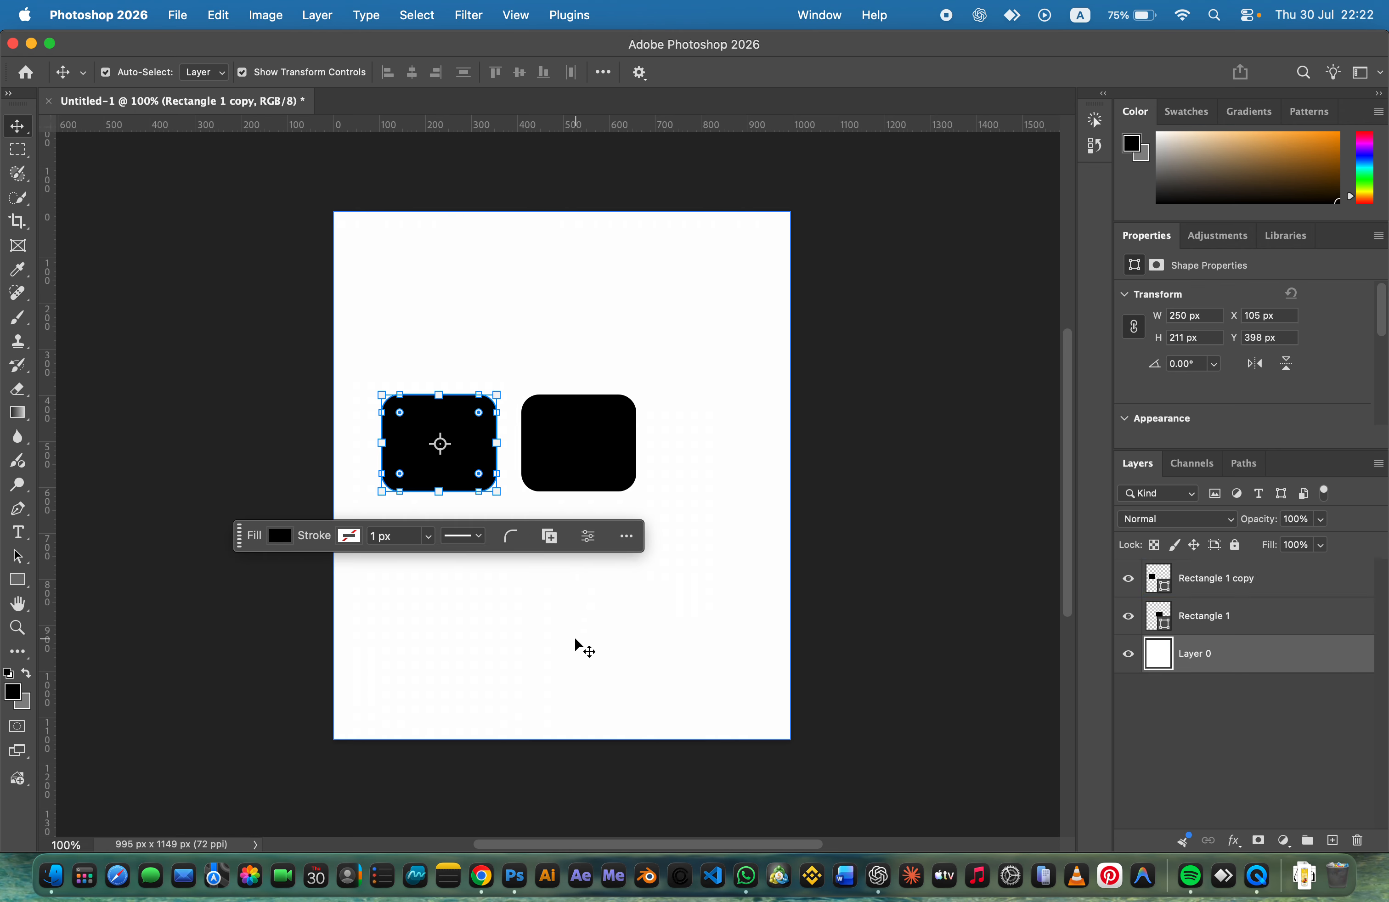
Step: Apply a dark green Color Overlay layer style to the Rectangle 1 copy layer
click(445, 417)
double_click(1325, 594)
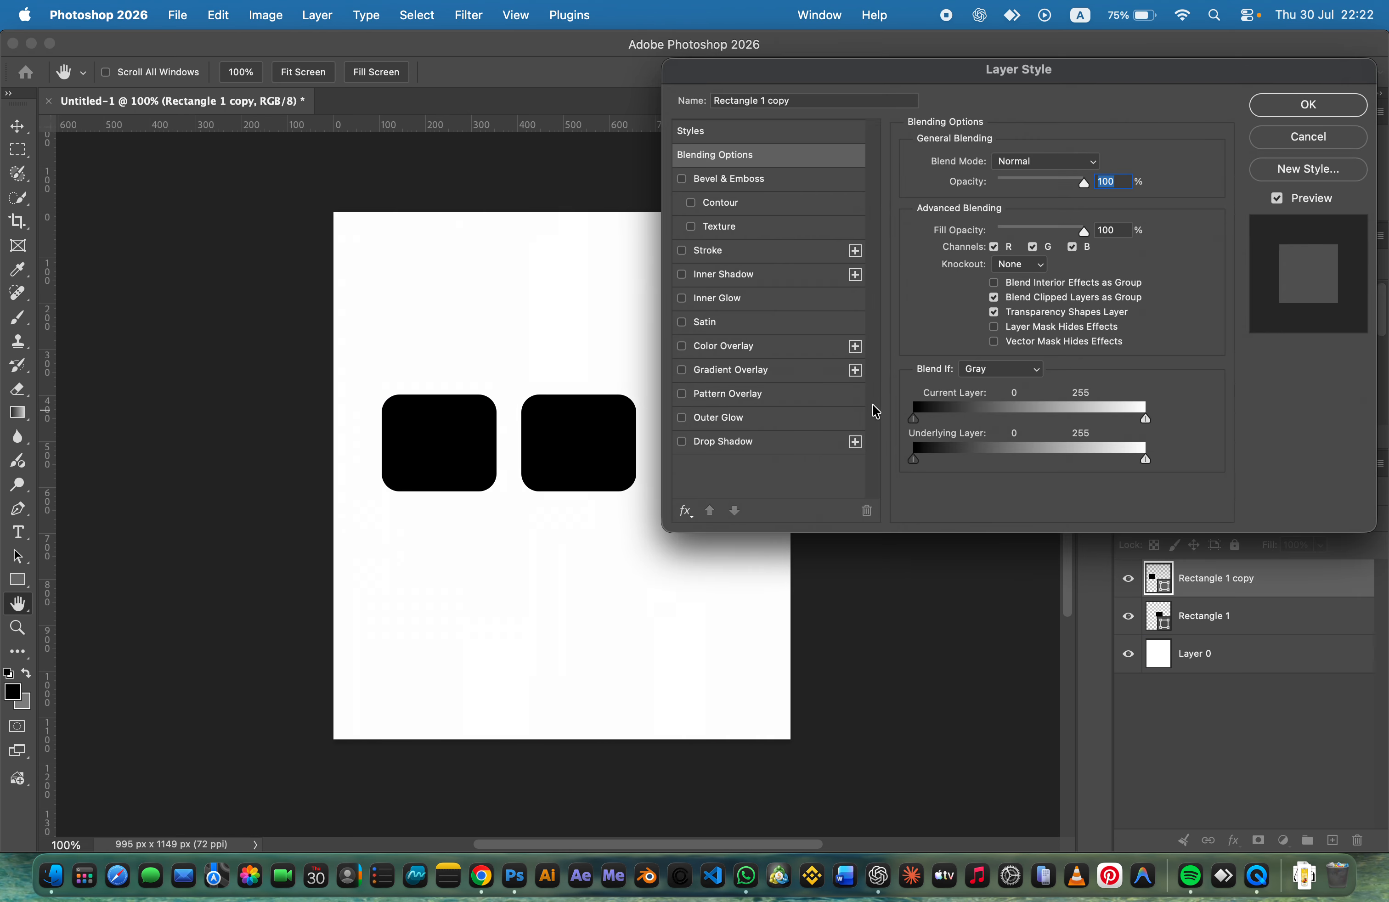
click(714, 348)
click(1315, 110)
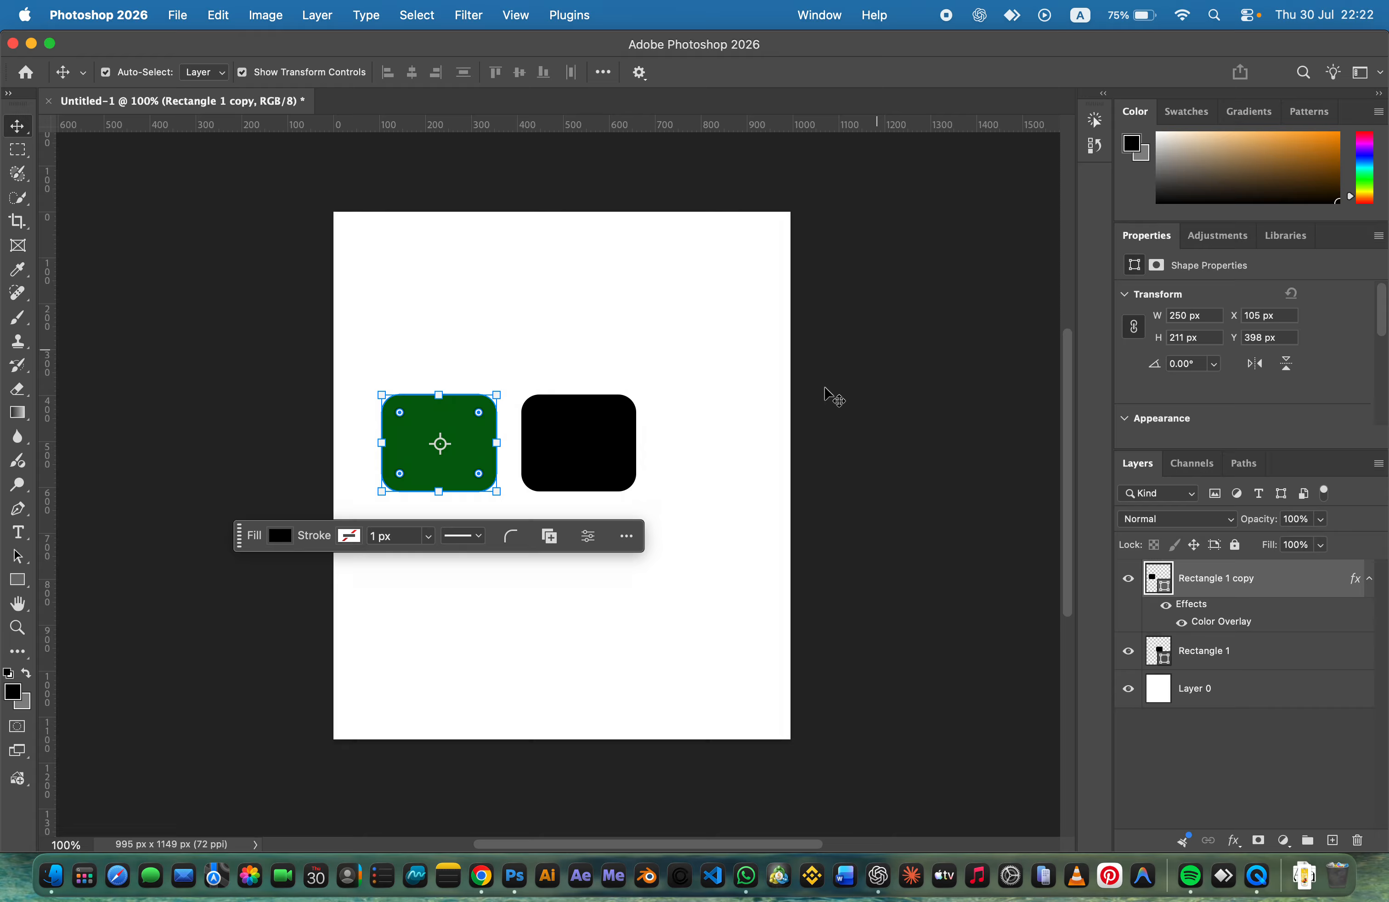
Step: Try to shift the green rectangle toward the black one, undo it, and clear the layer selection
click(754, 499)
drag(381, 446, 459, 446)
key(super+z)
click(552, 453)
click(551, 606)
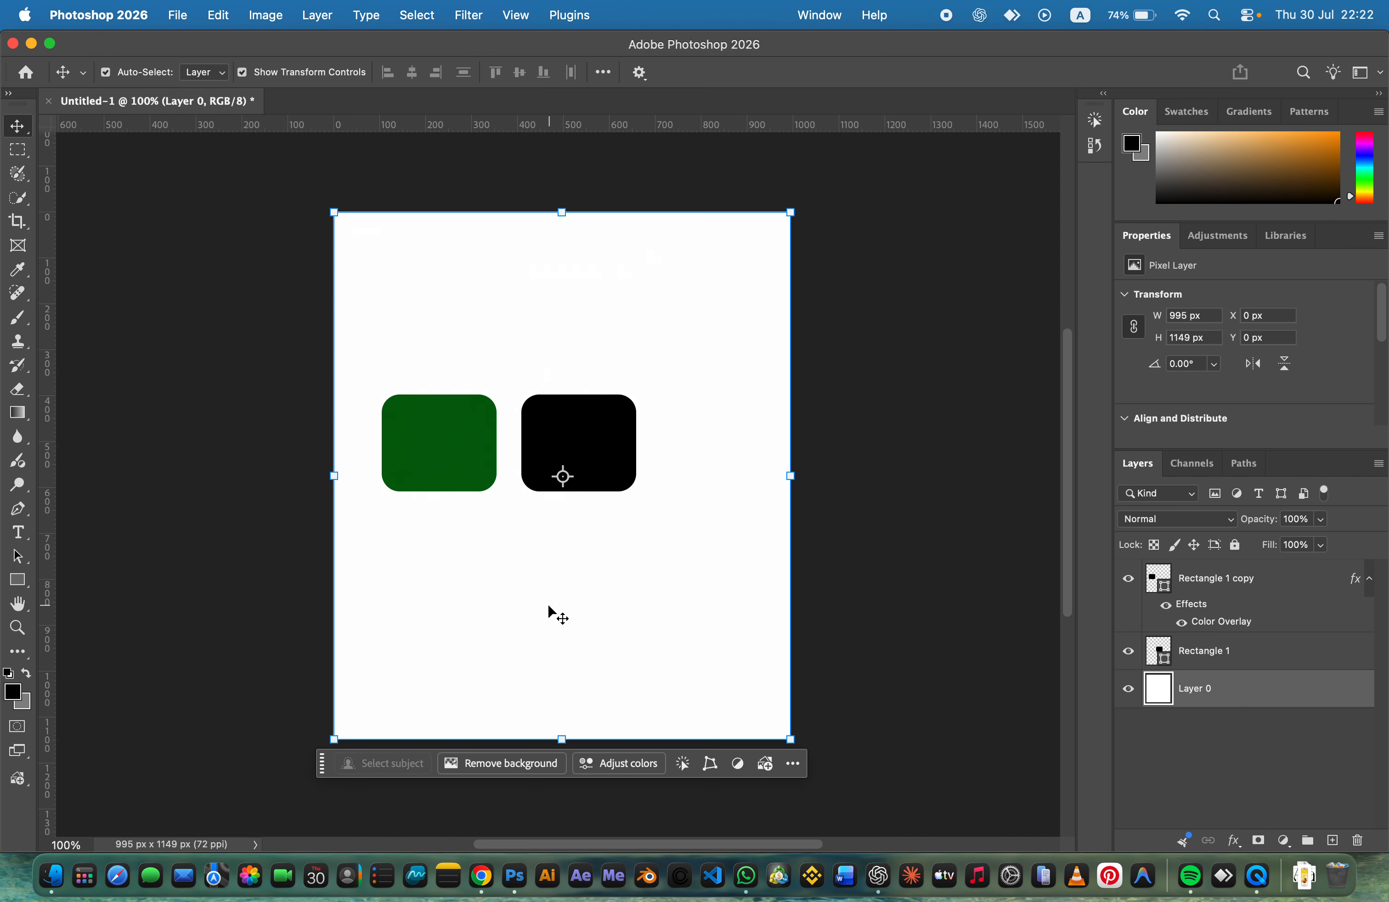
click(908, 420)
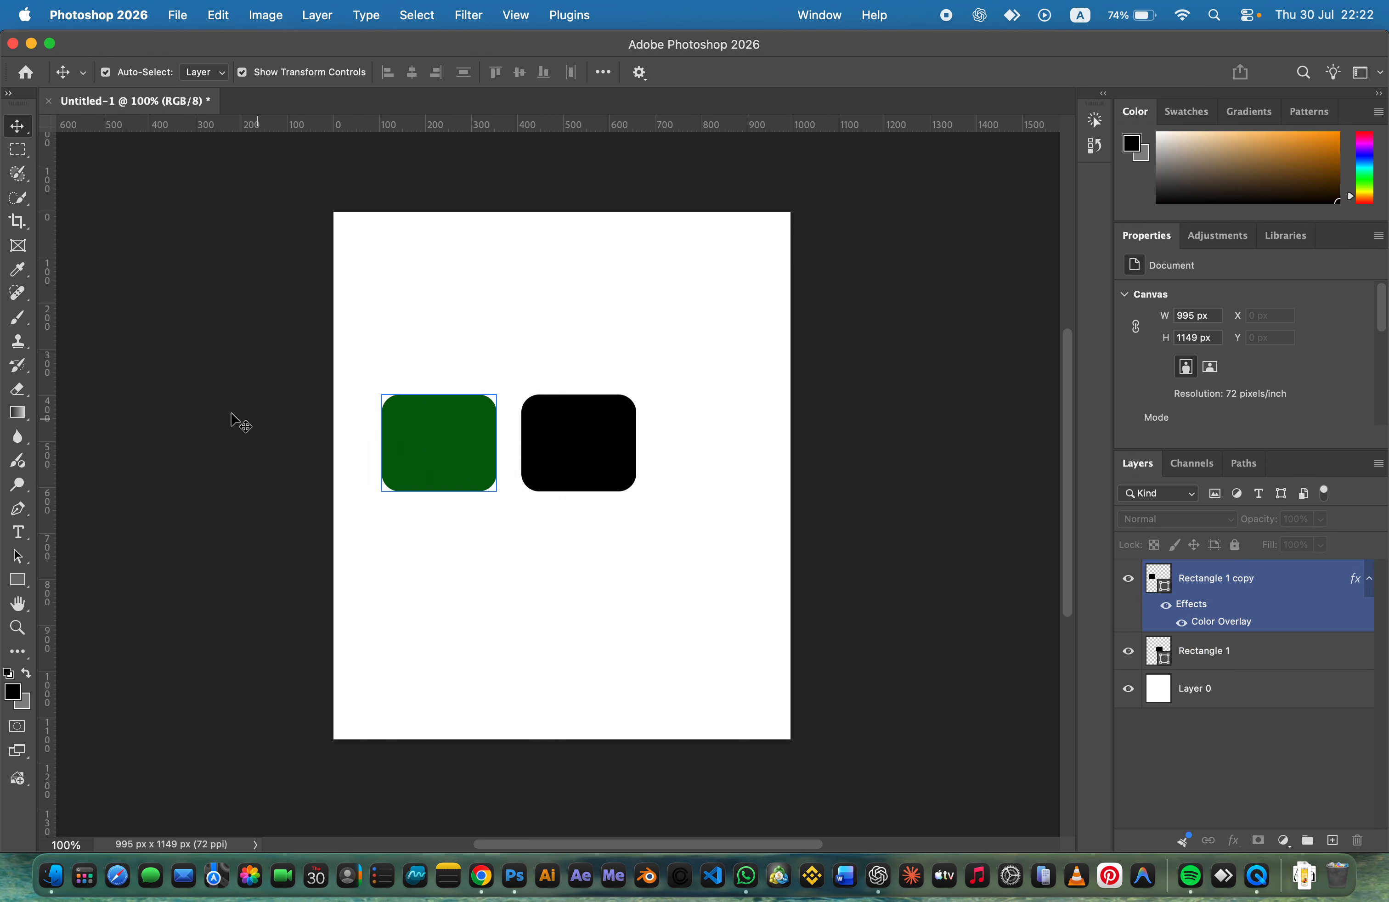
Step: Collapse the effects list of the Rectangle 1 copy layer and return to the Move Tool
click(18, 270)
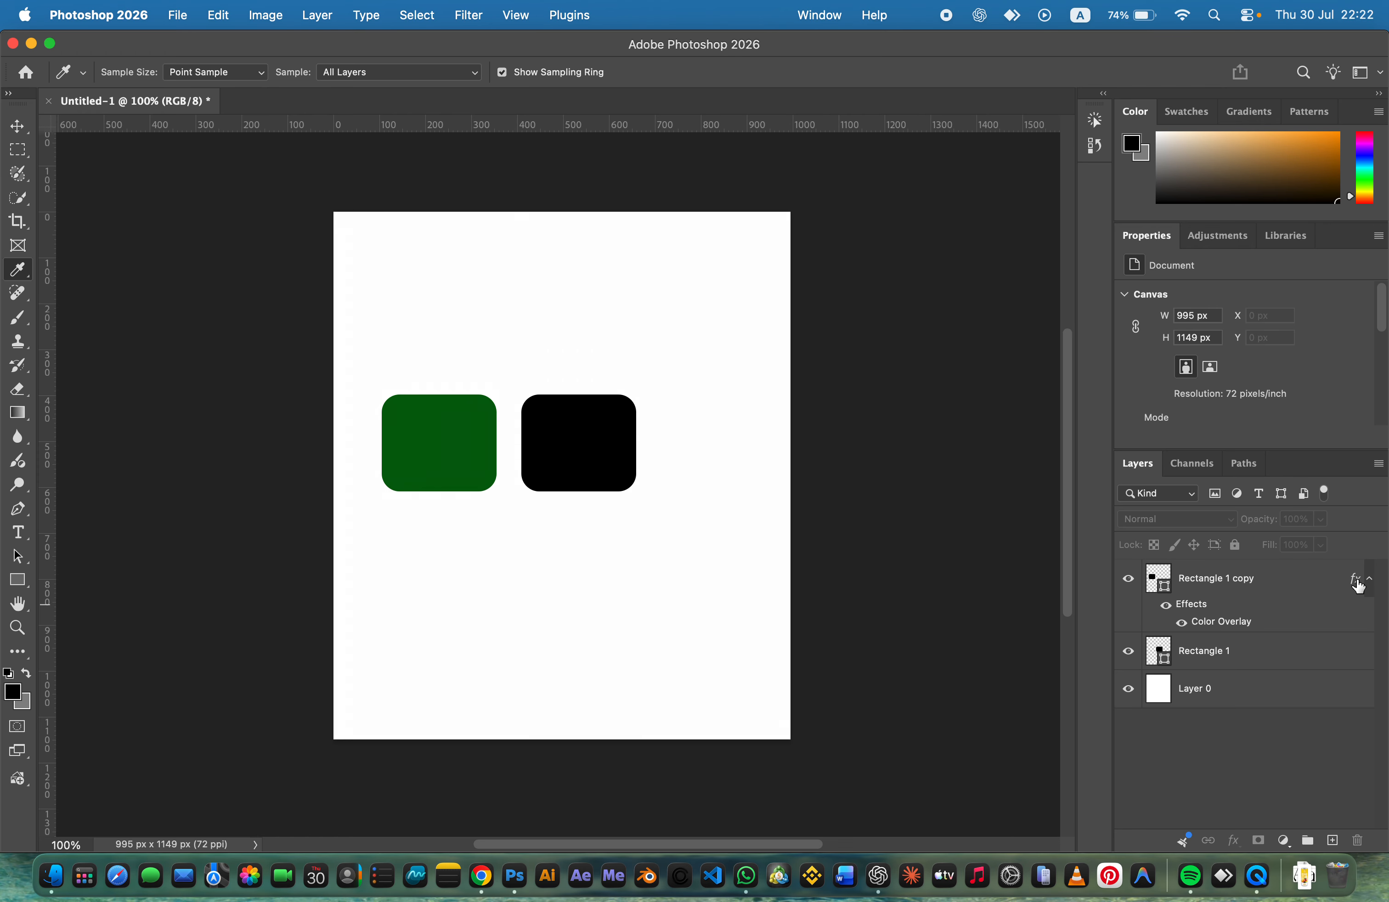
click(1369, 578)
key(v)
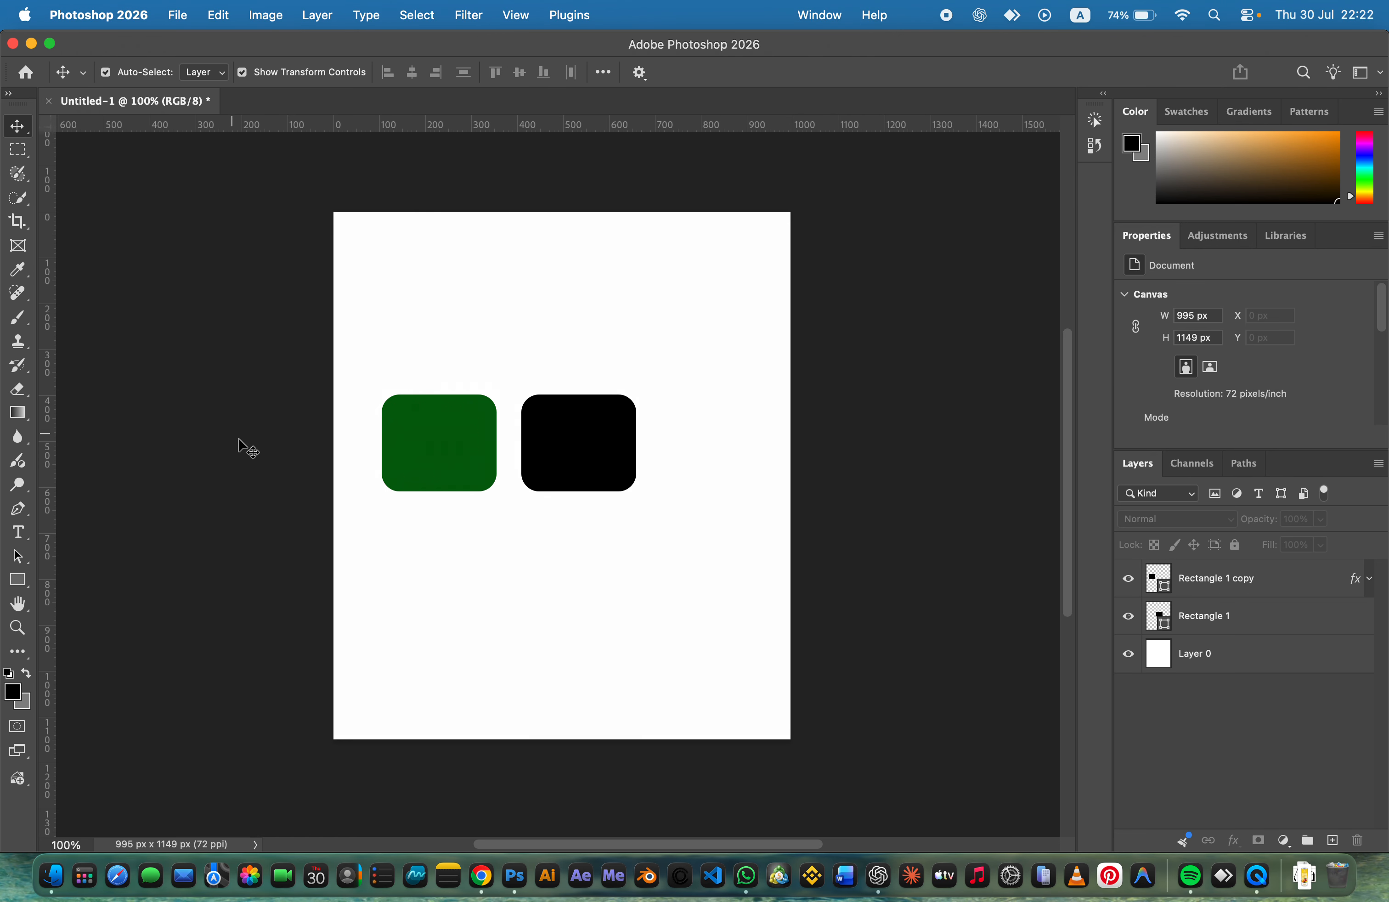
Step: Select the black rectangle and recolor it with the green sampled from its copy using the Eyedropper Tool
click(460, 415)
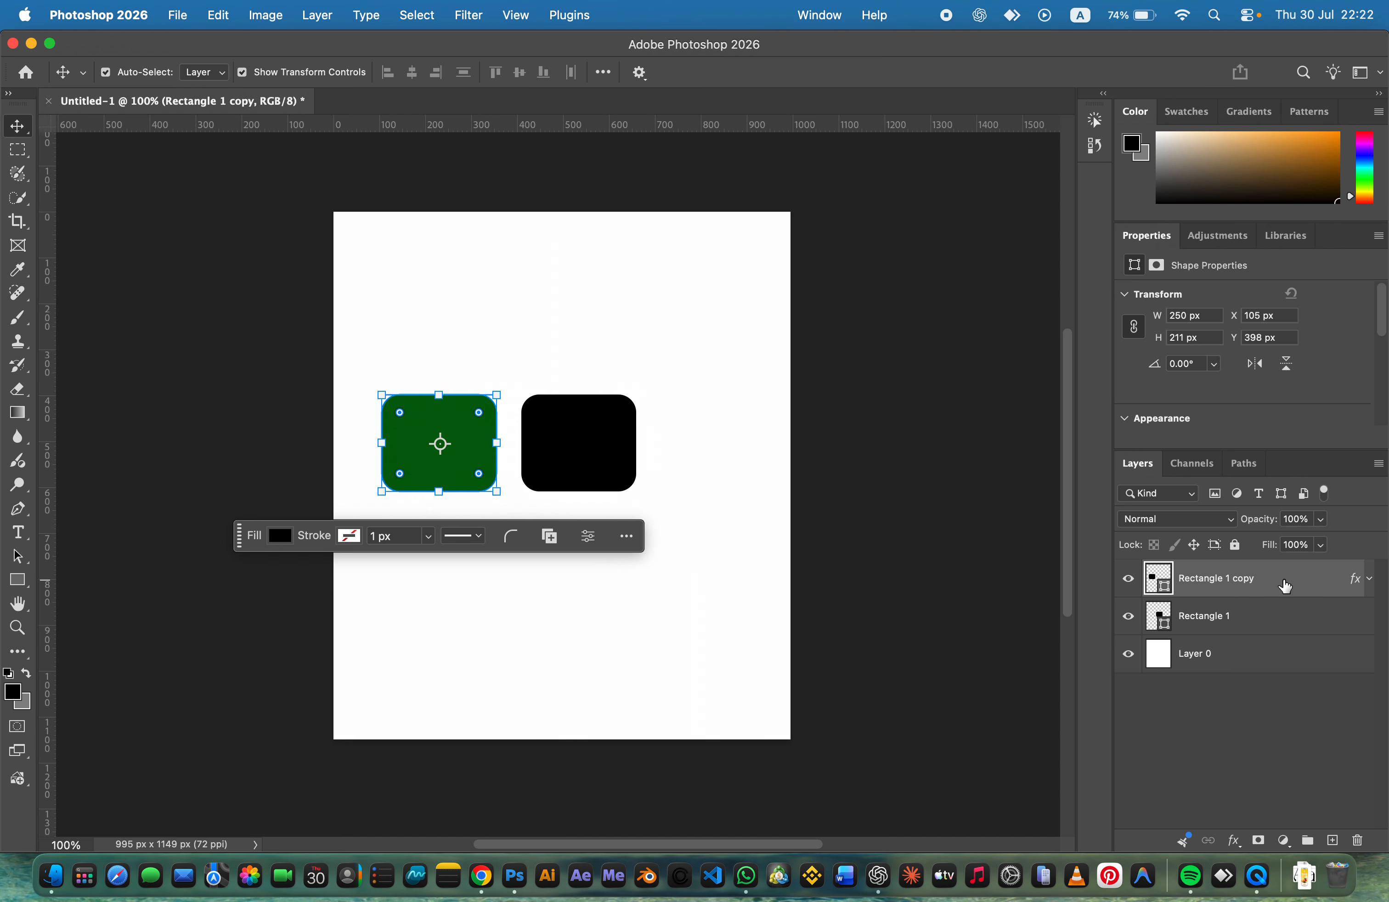
click(701, 455)
click(561, 475)
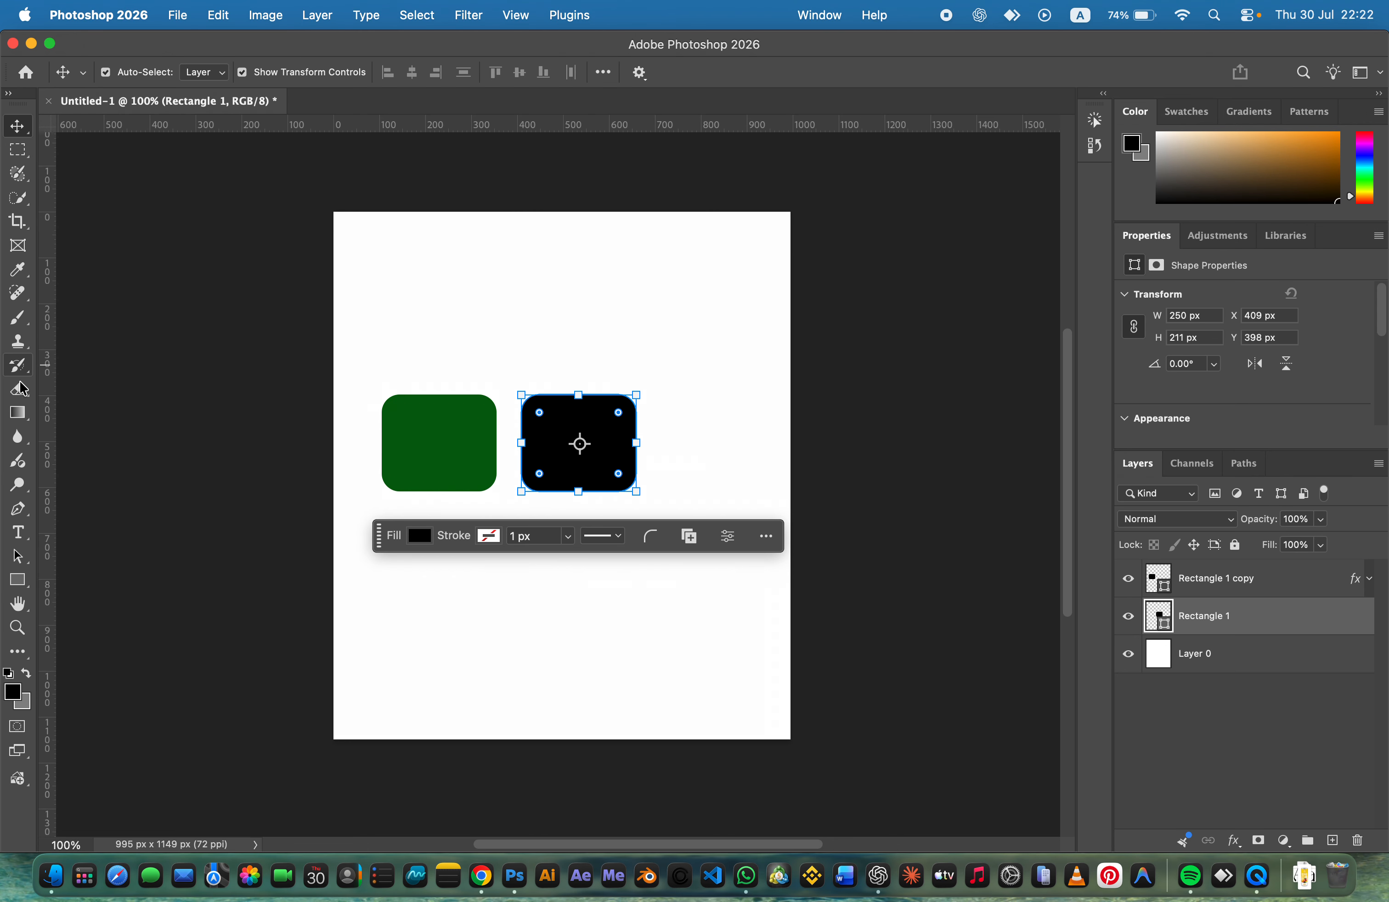
click(17, 275)
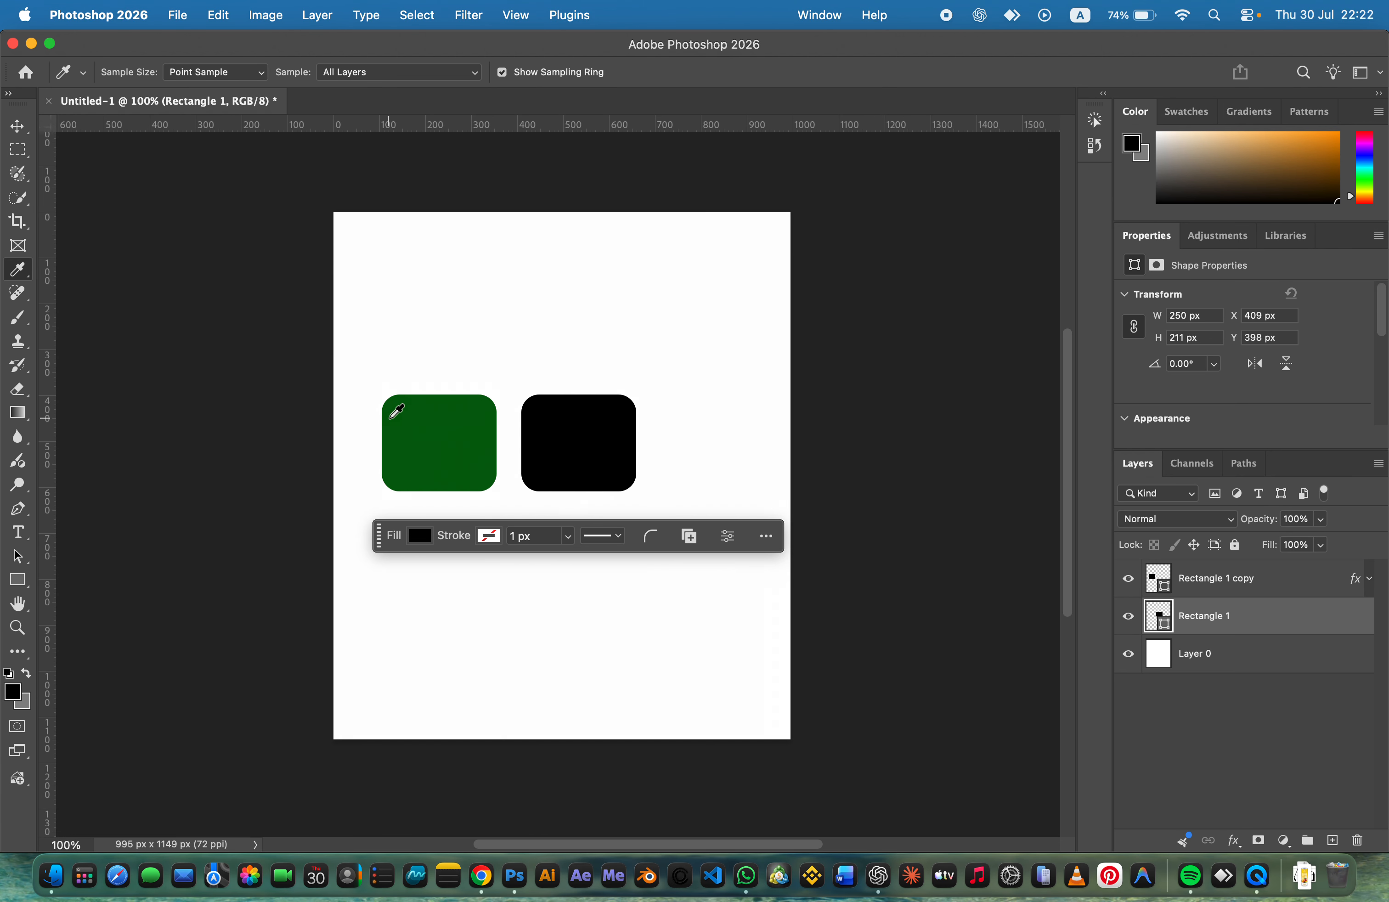
click(434, 429)
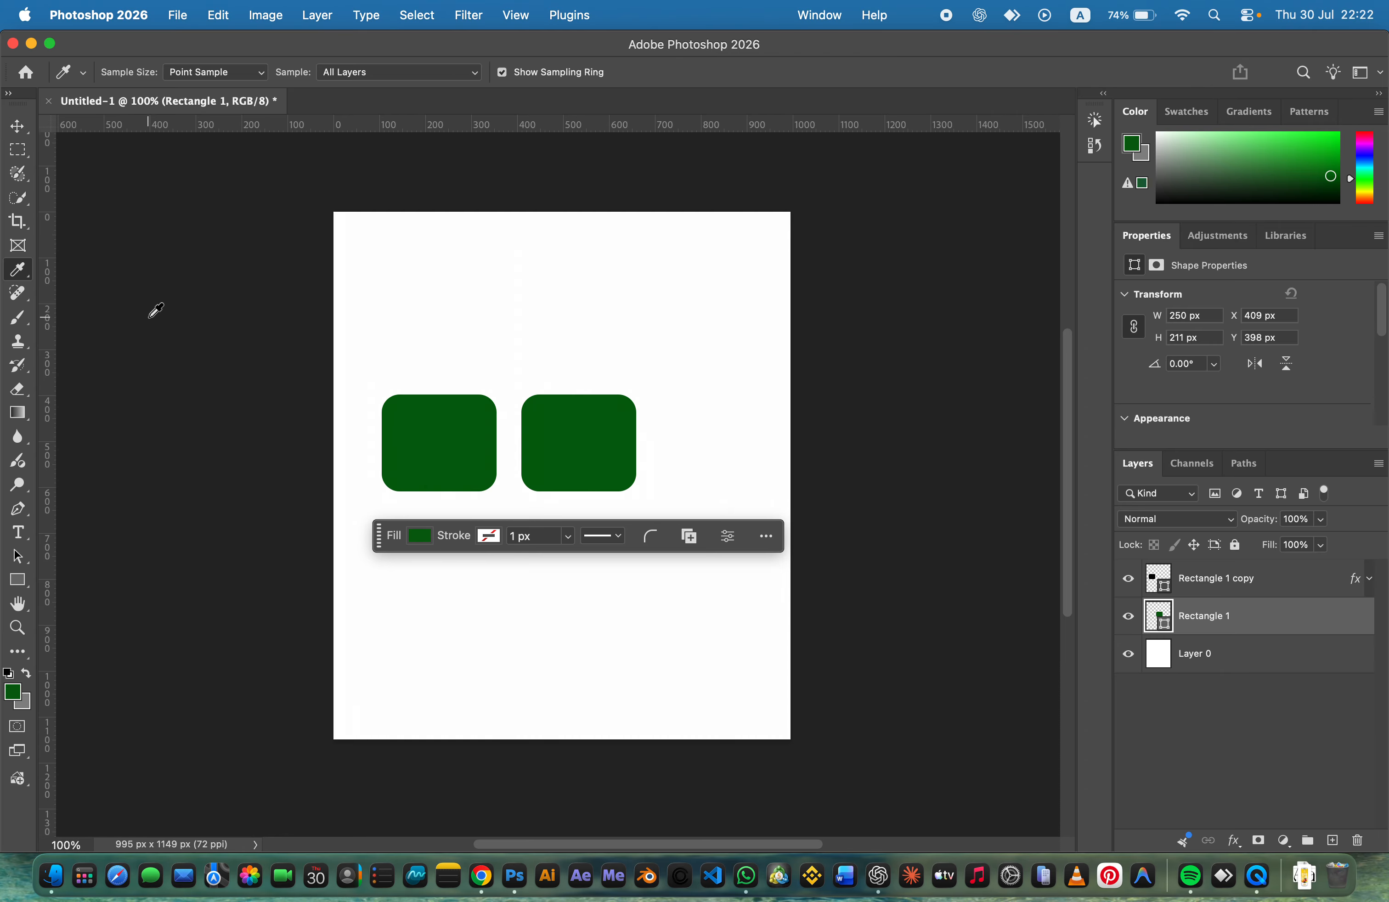
Step: Undo the rectangle's recolor and fill it again with the green sampled from its copy, ending with no layer selected
key(super+z)
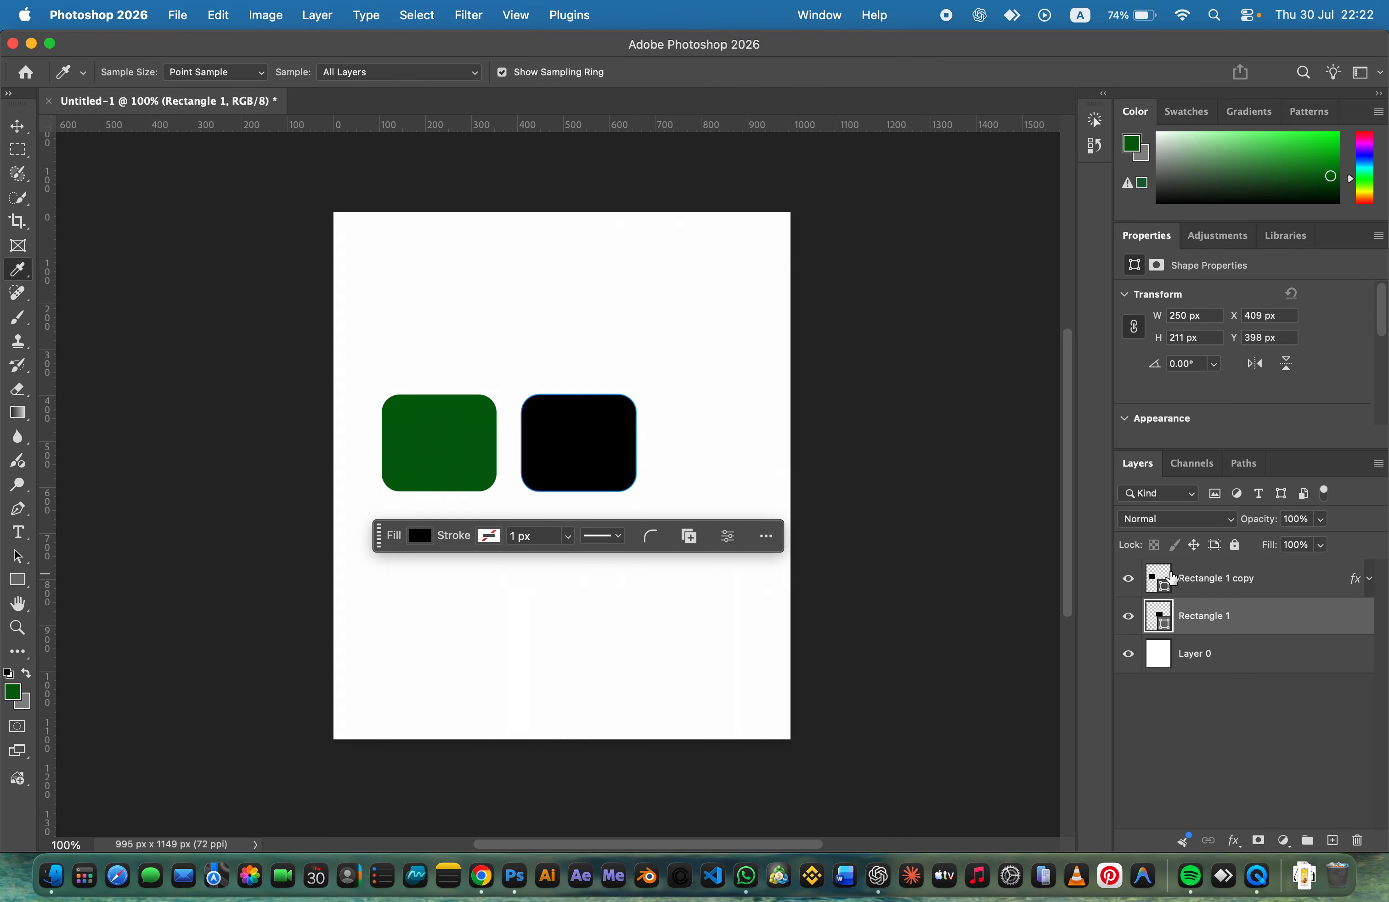
key(v)
click(1235, 579)
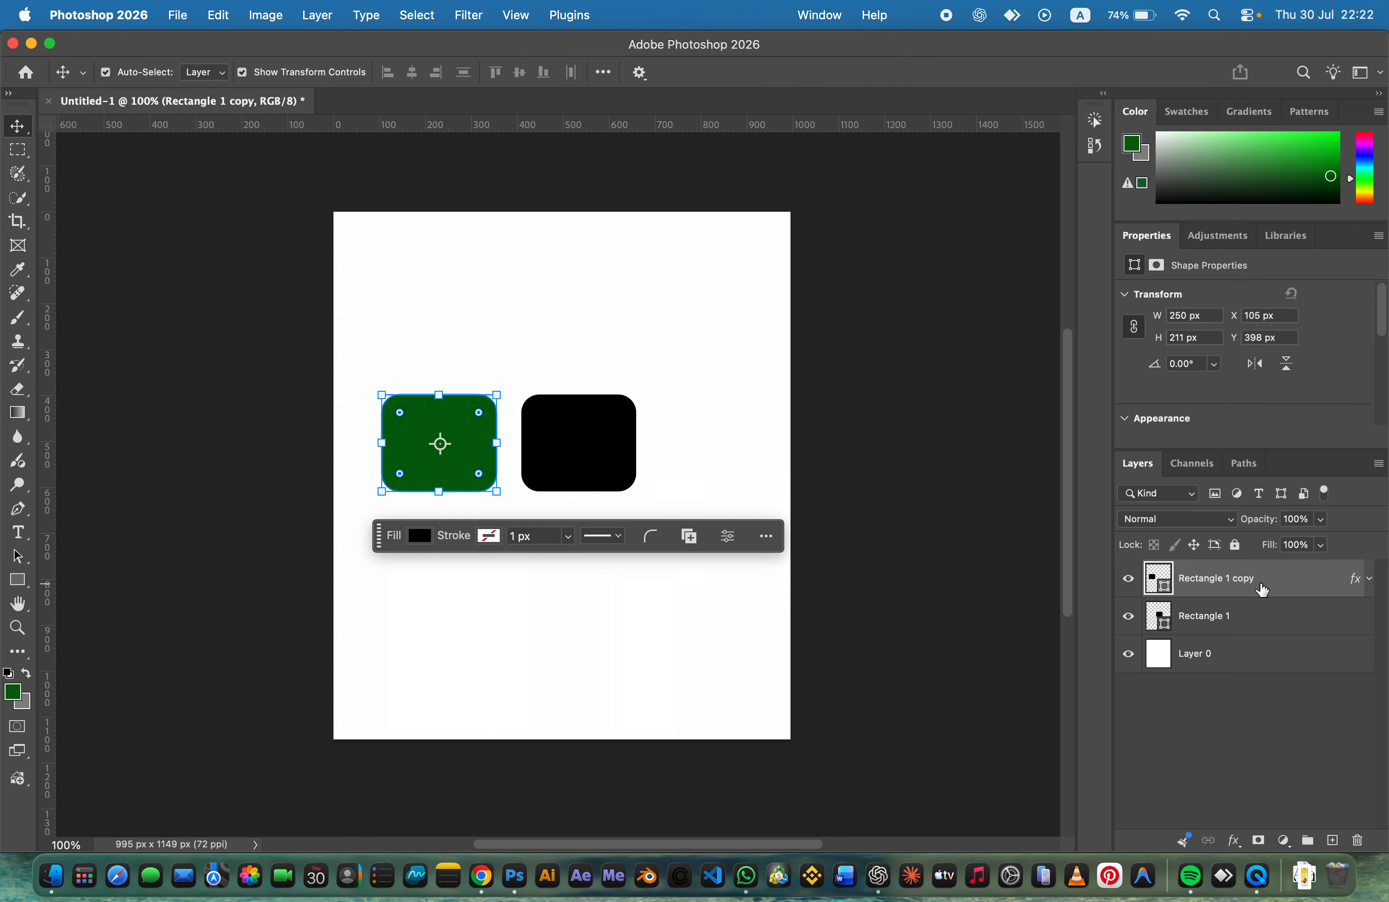
click(550, 434)
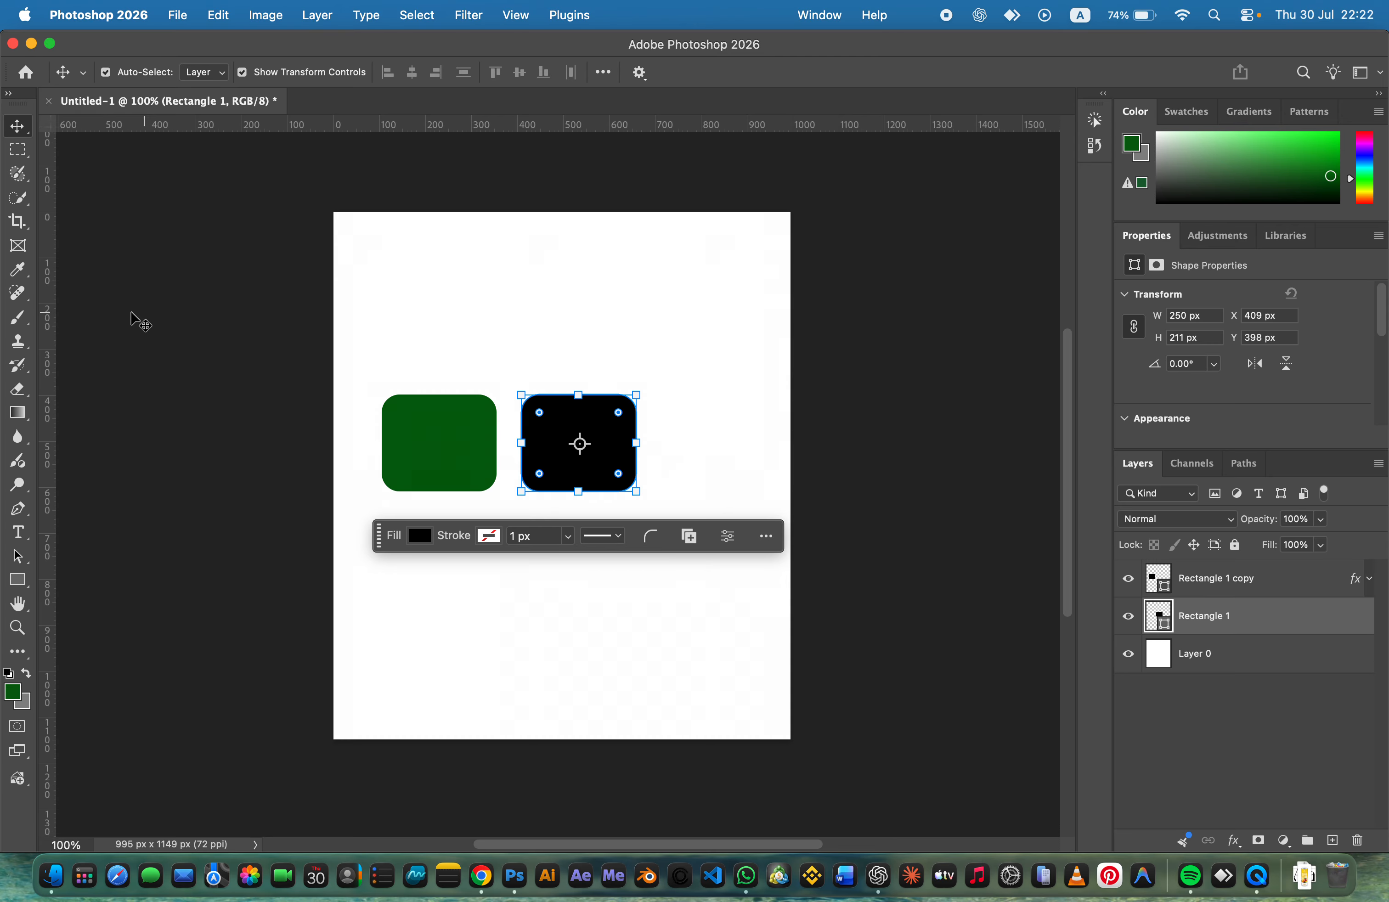
key(i)
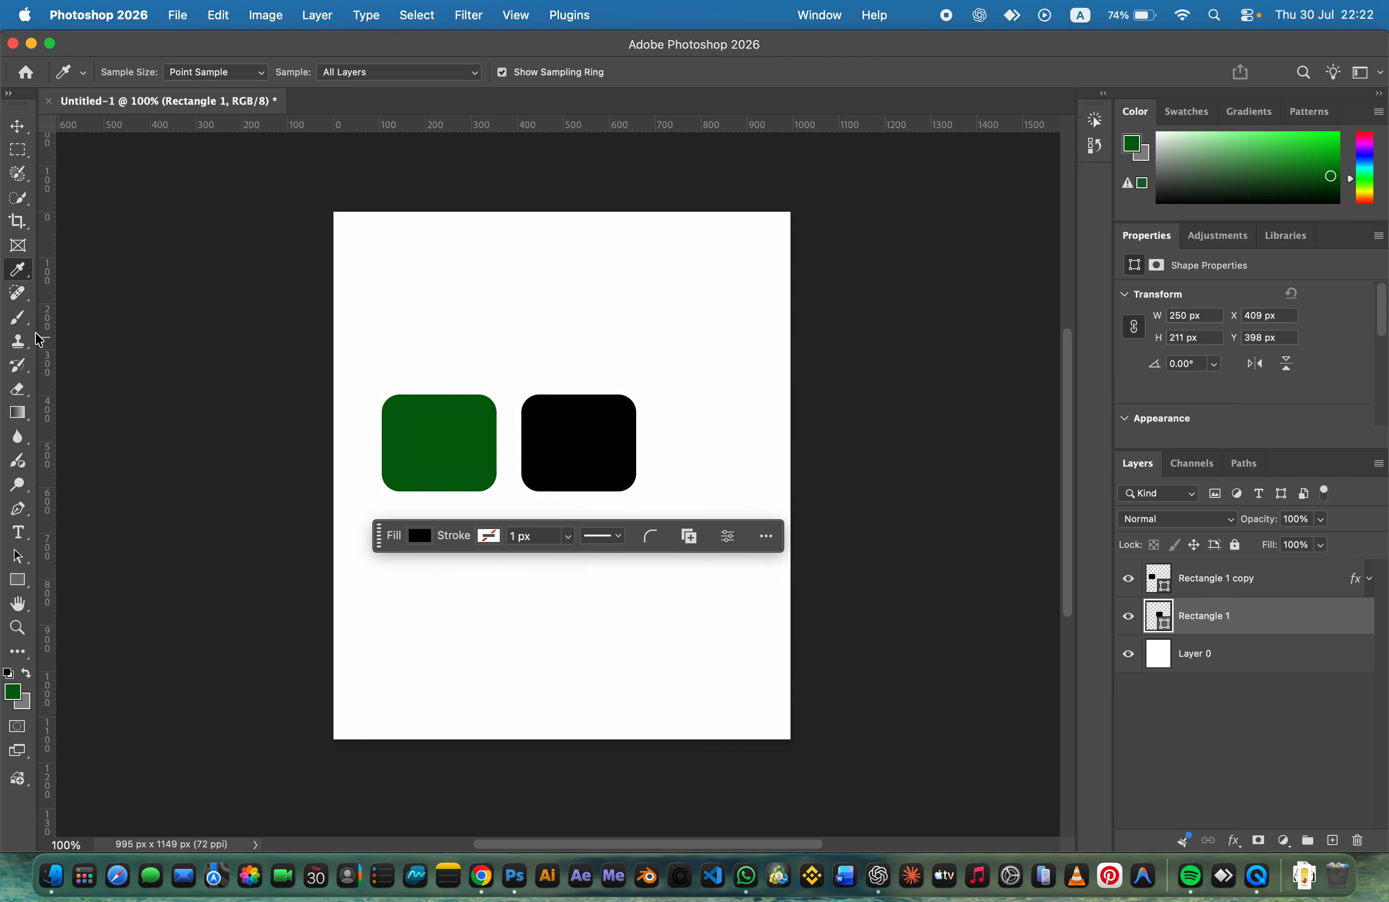
click(461, 434)
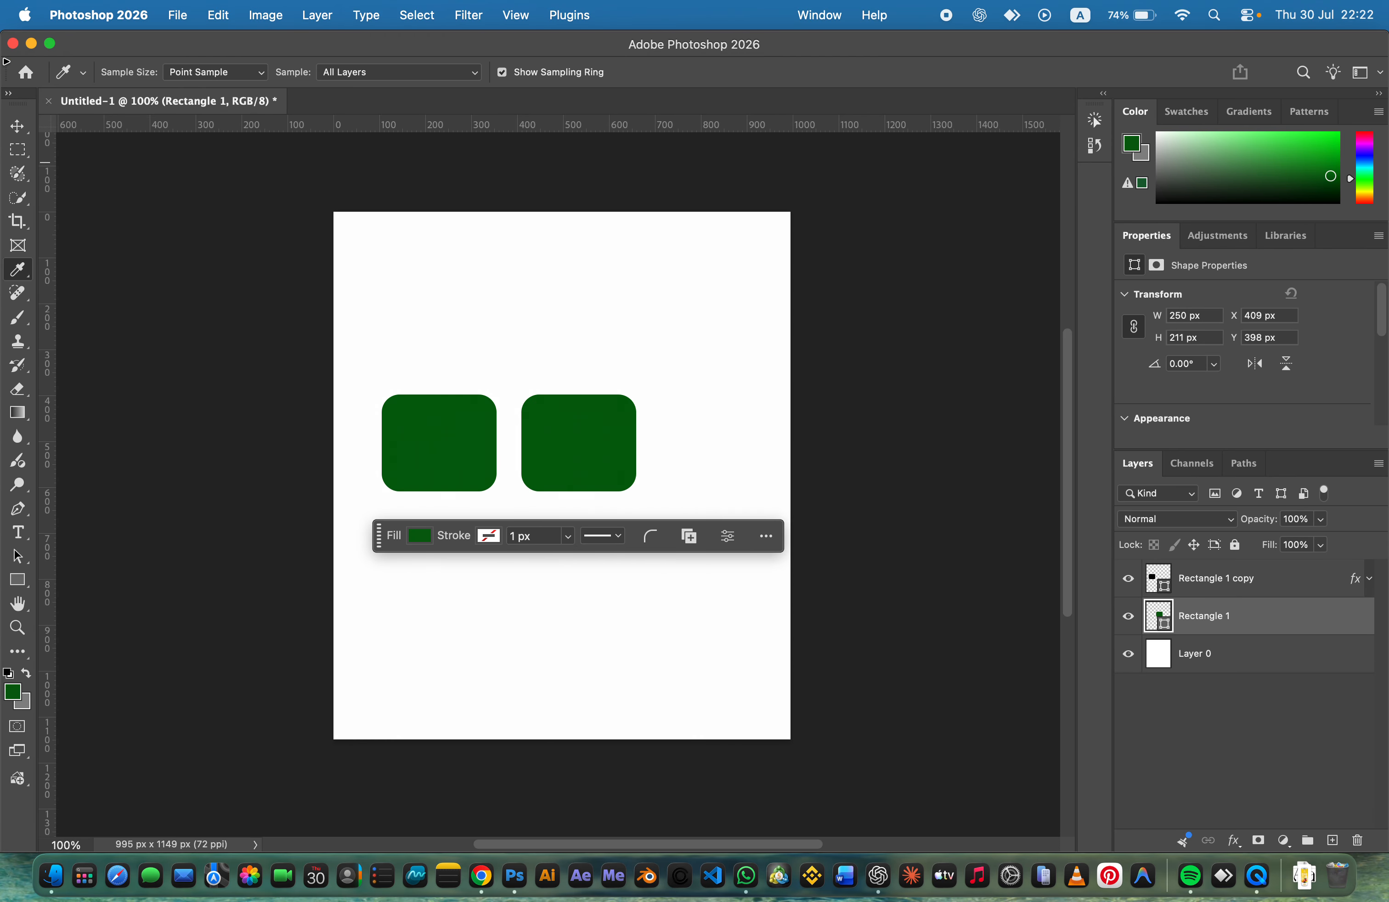
click(18, 126)
click(206, 325)
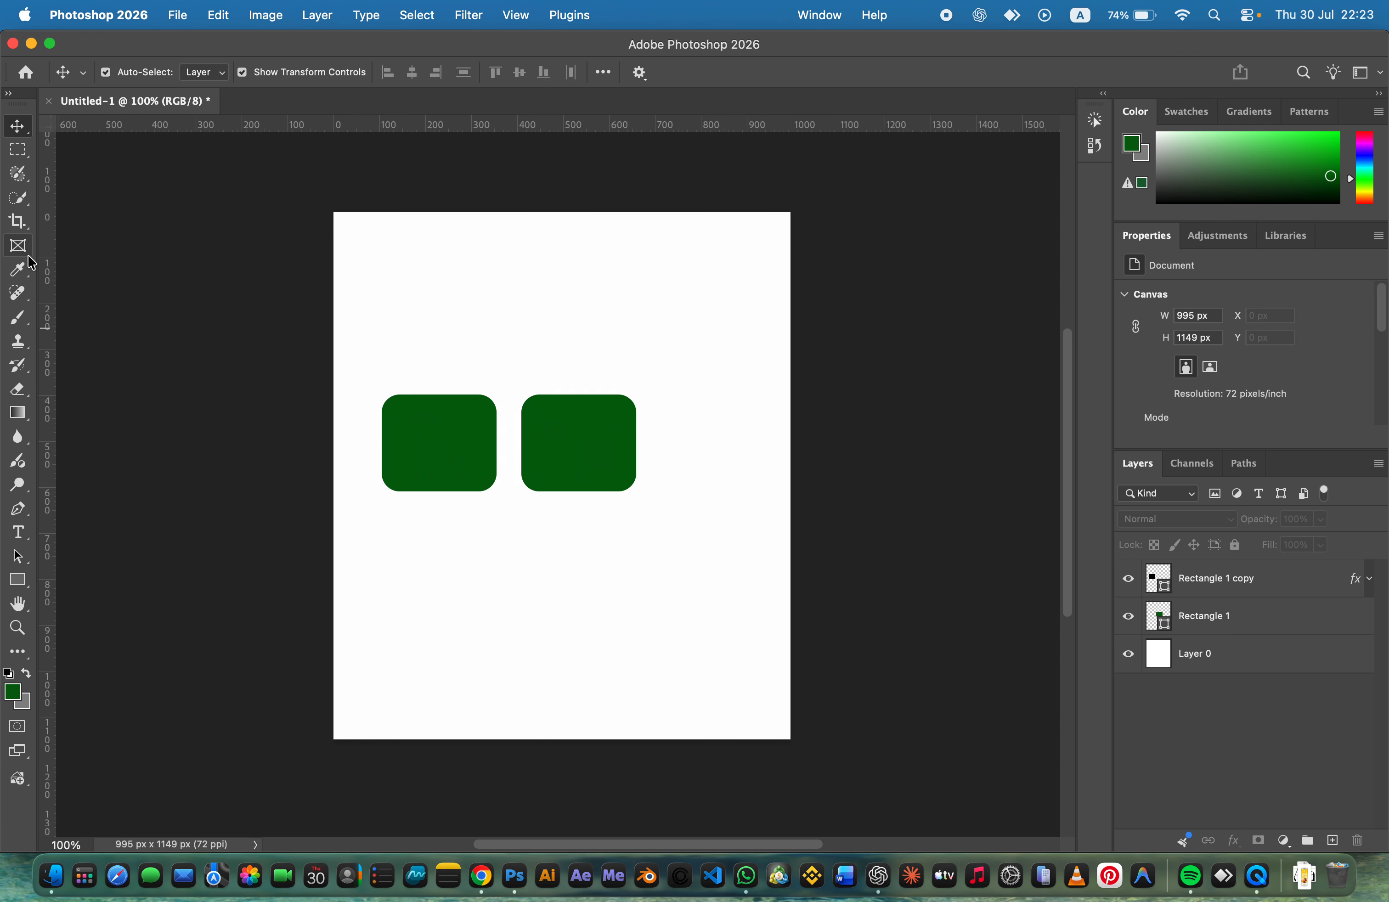
Step: Review the tools grouped with the Eyedropper Tool and with the Spot Healing Brush Tool
click(20, 270)
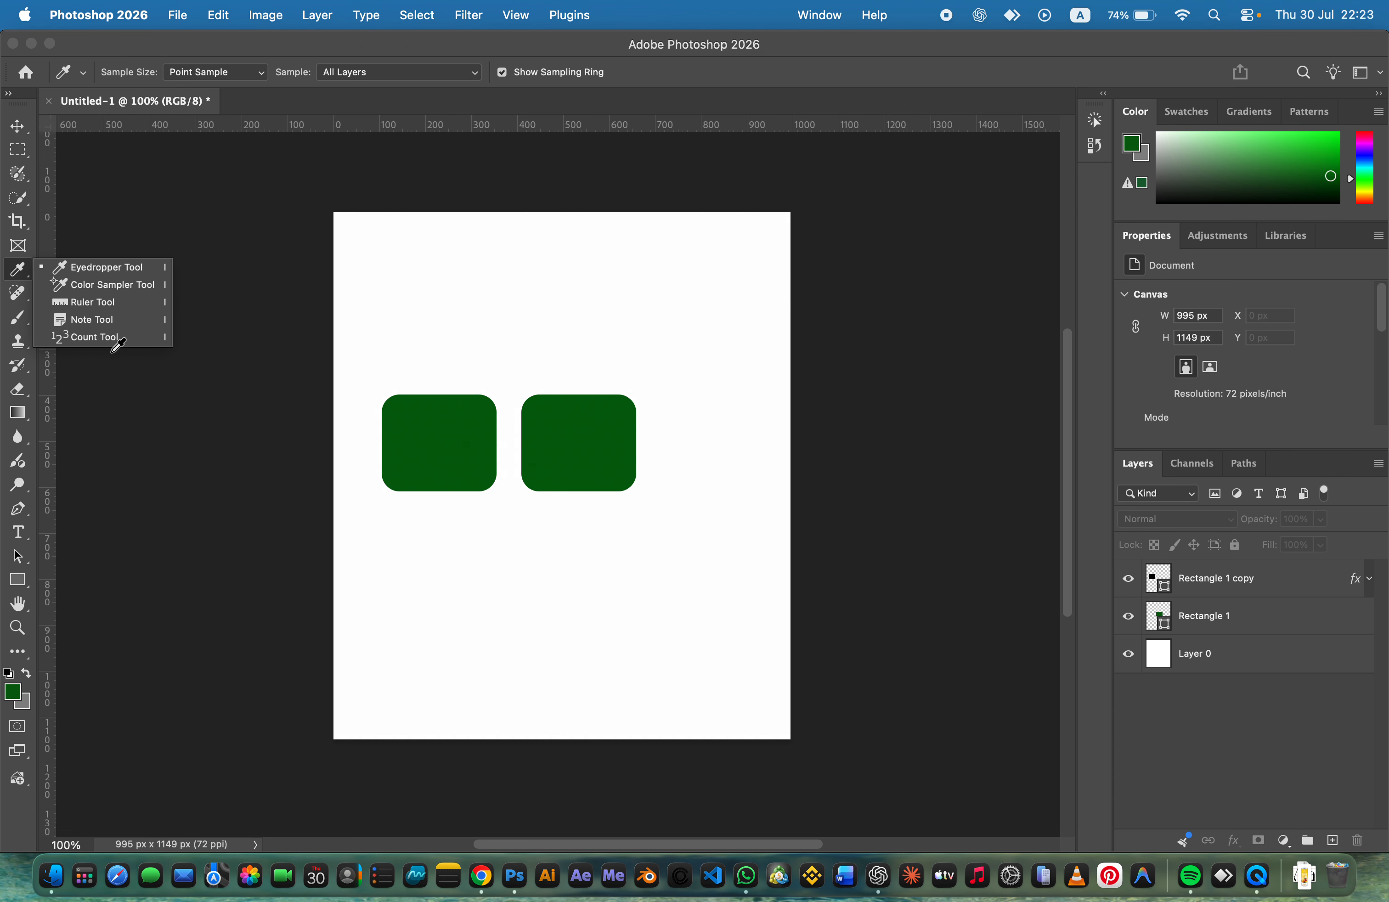
click(30, 294)
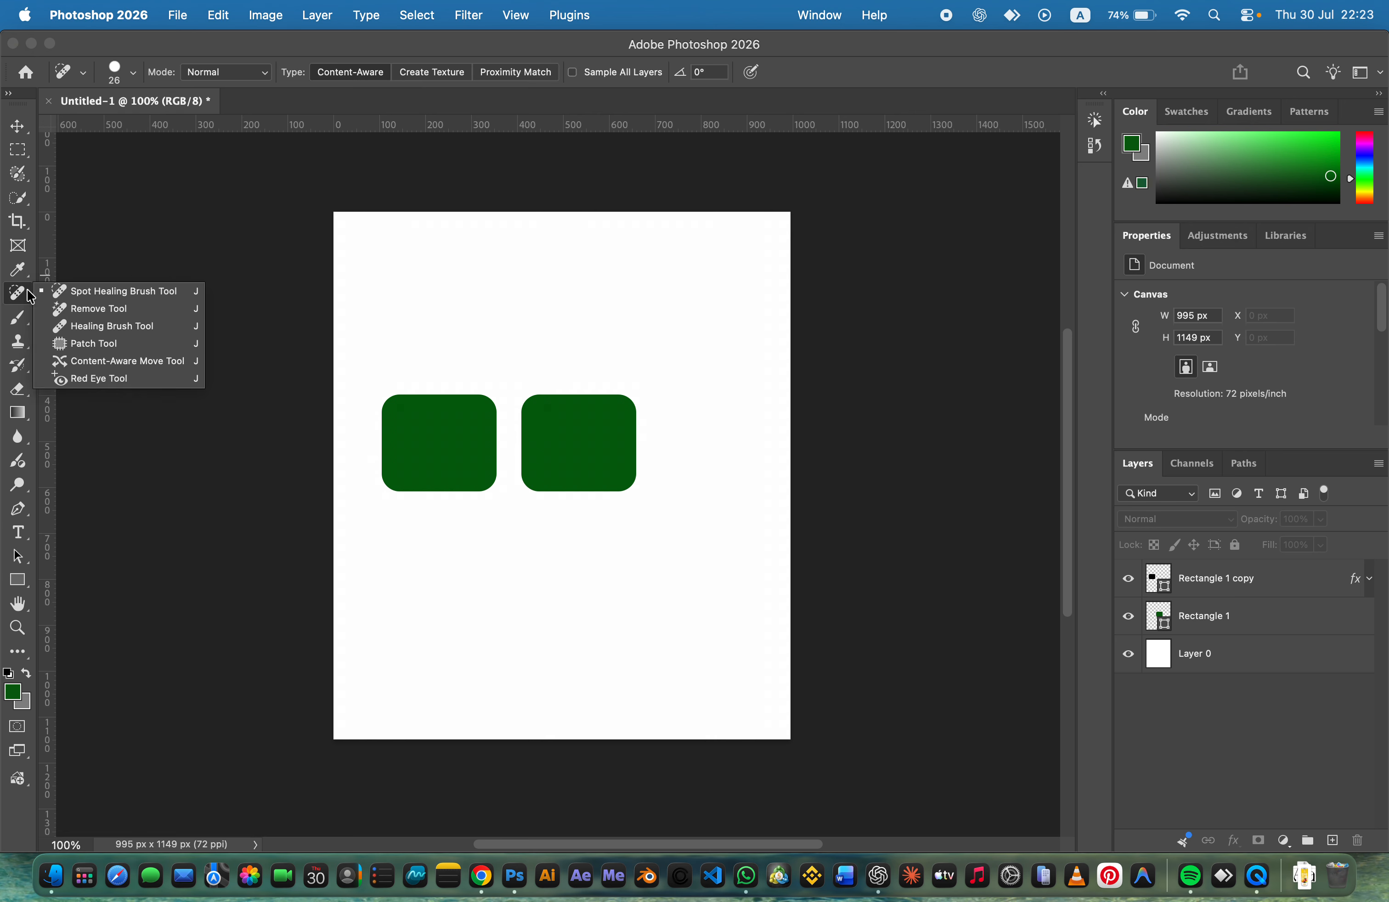
click(22, 296)
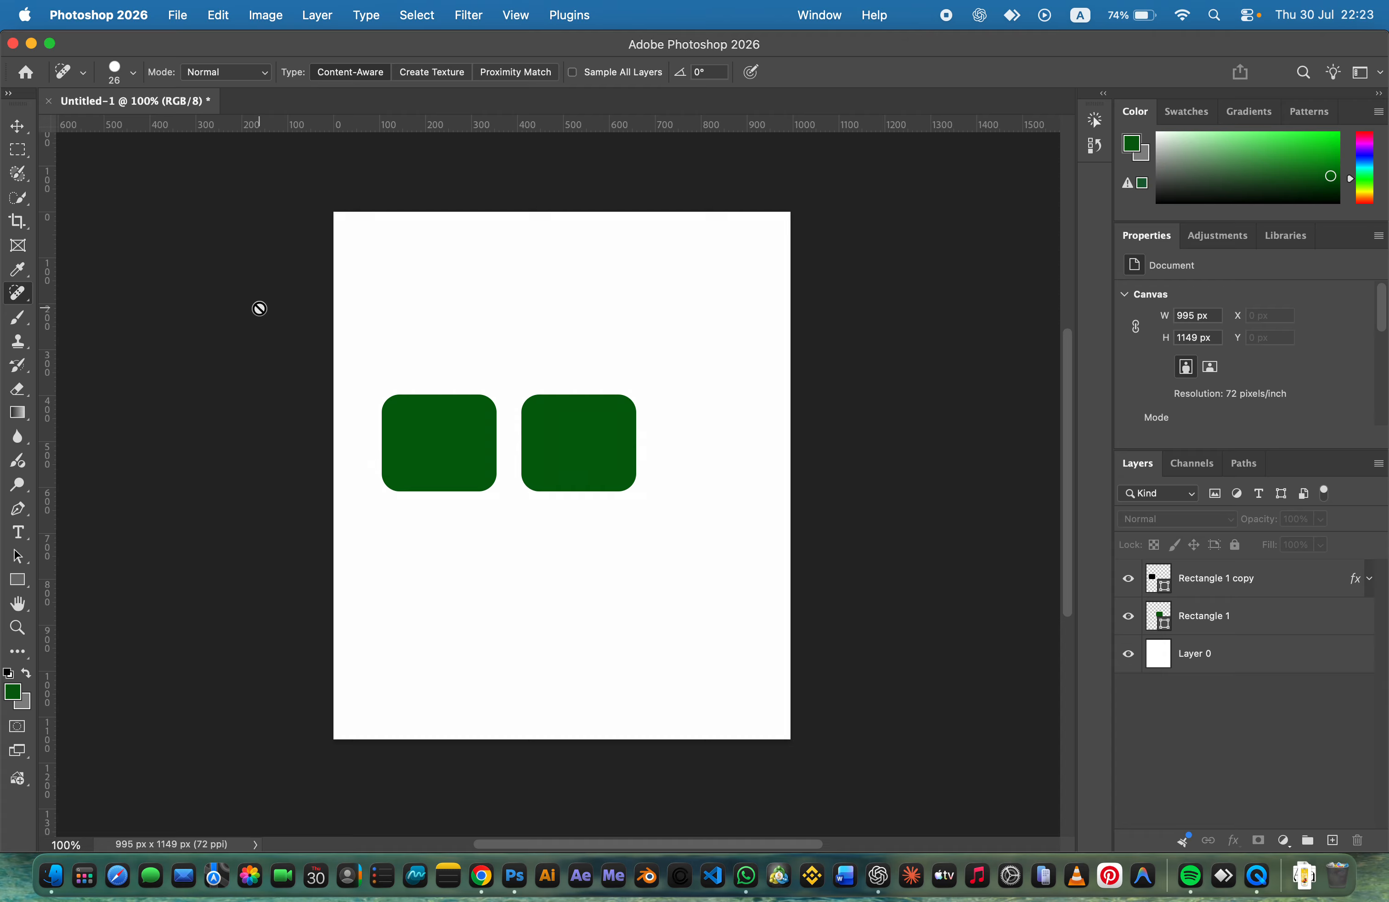
click(18, 126)
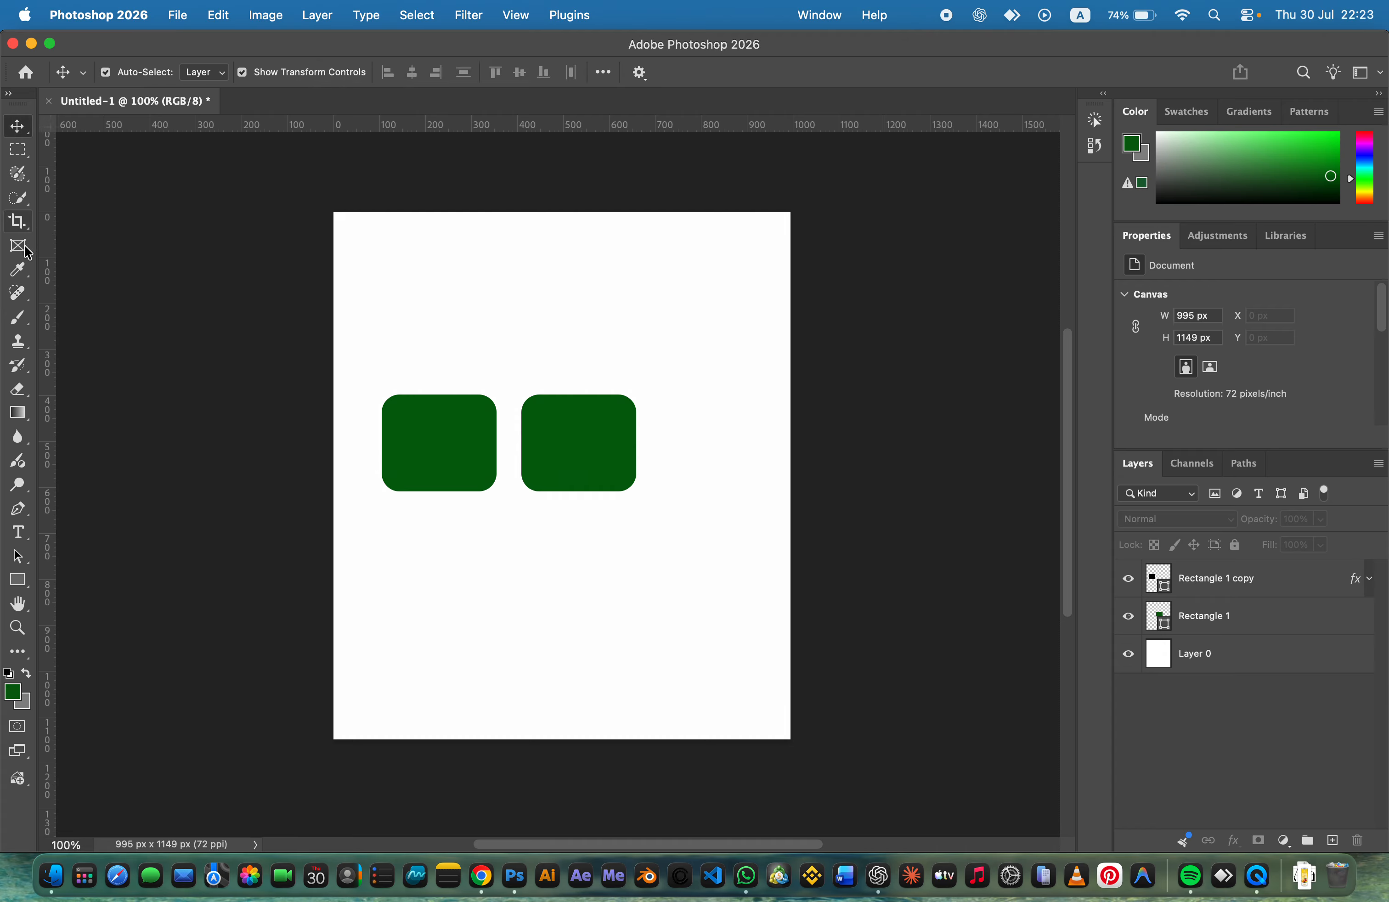
click(19, 295)
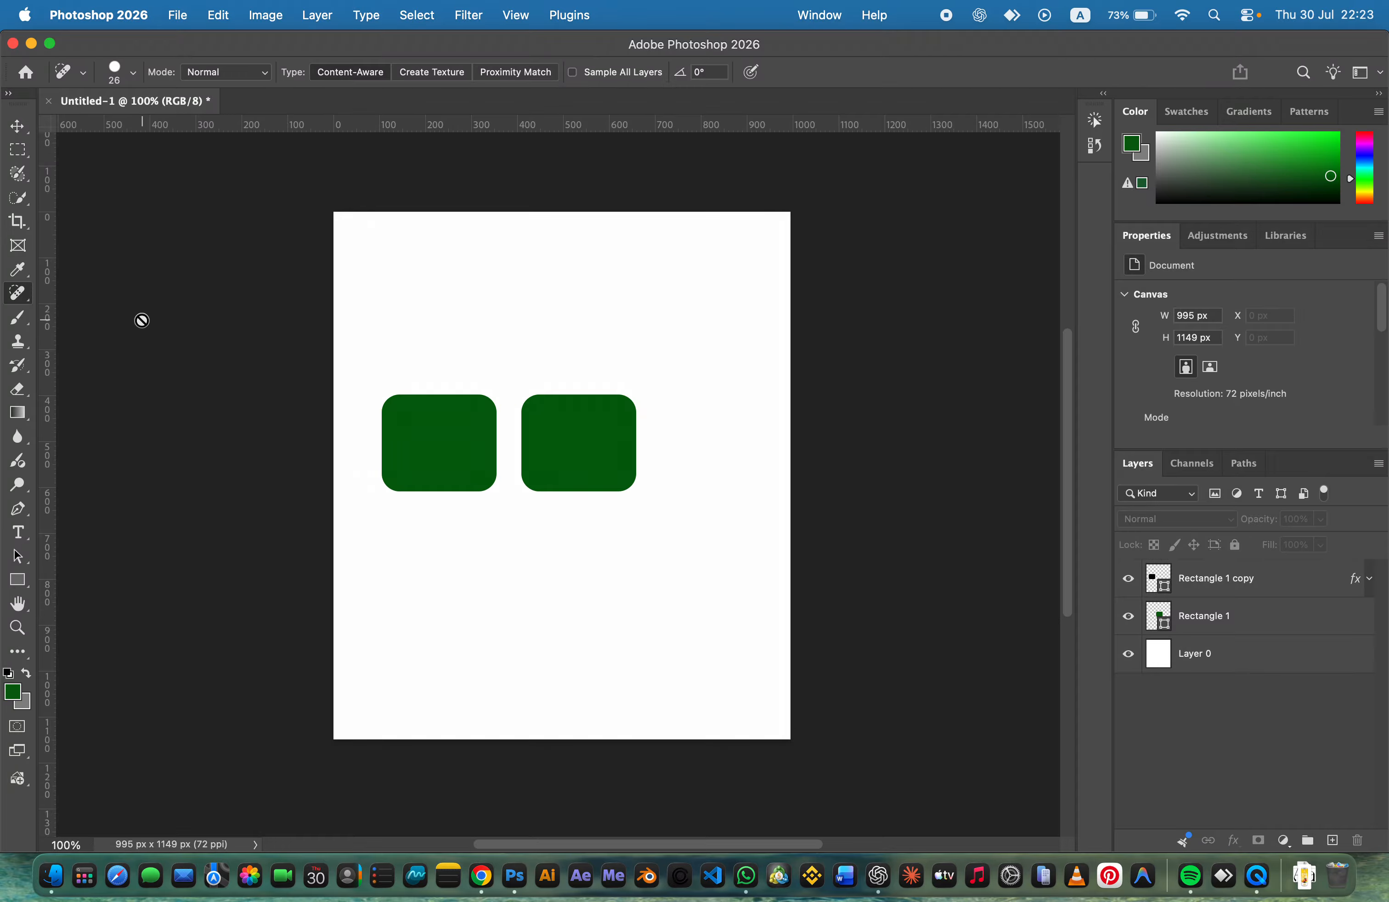
click(26, 129)
click(25, 295)
click(13, 294)
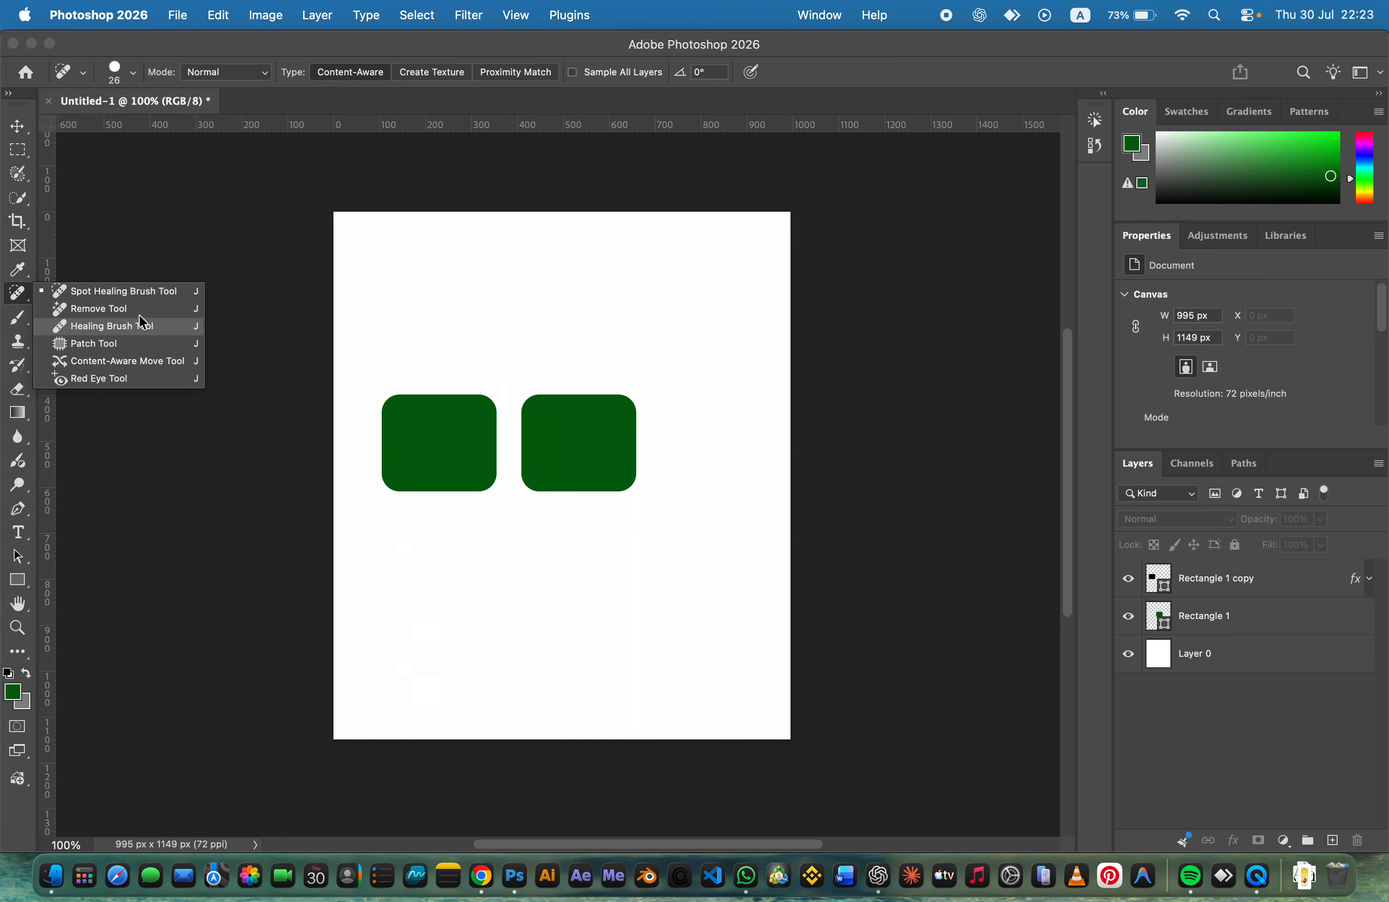
Step: Paint four separate soft green strokes on Layer 0 around the two rectangles with the 191 px Brush Tool
click(26, 321)
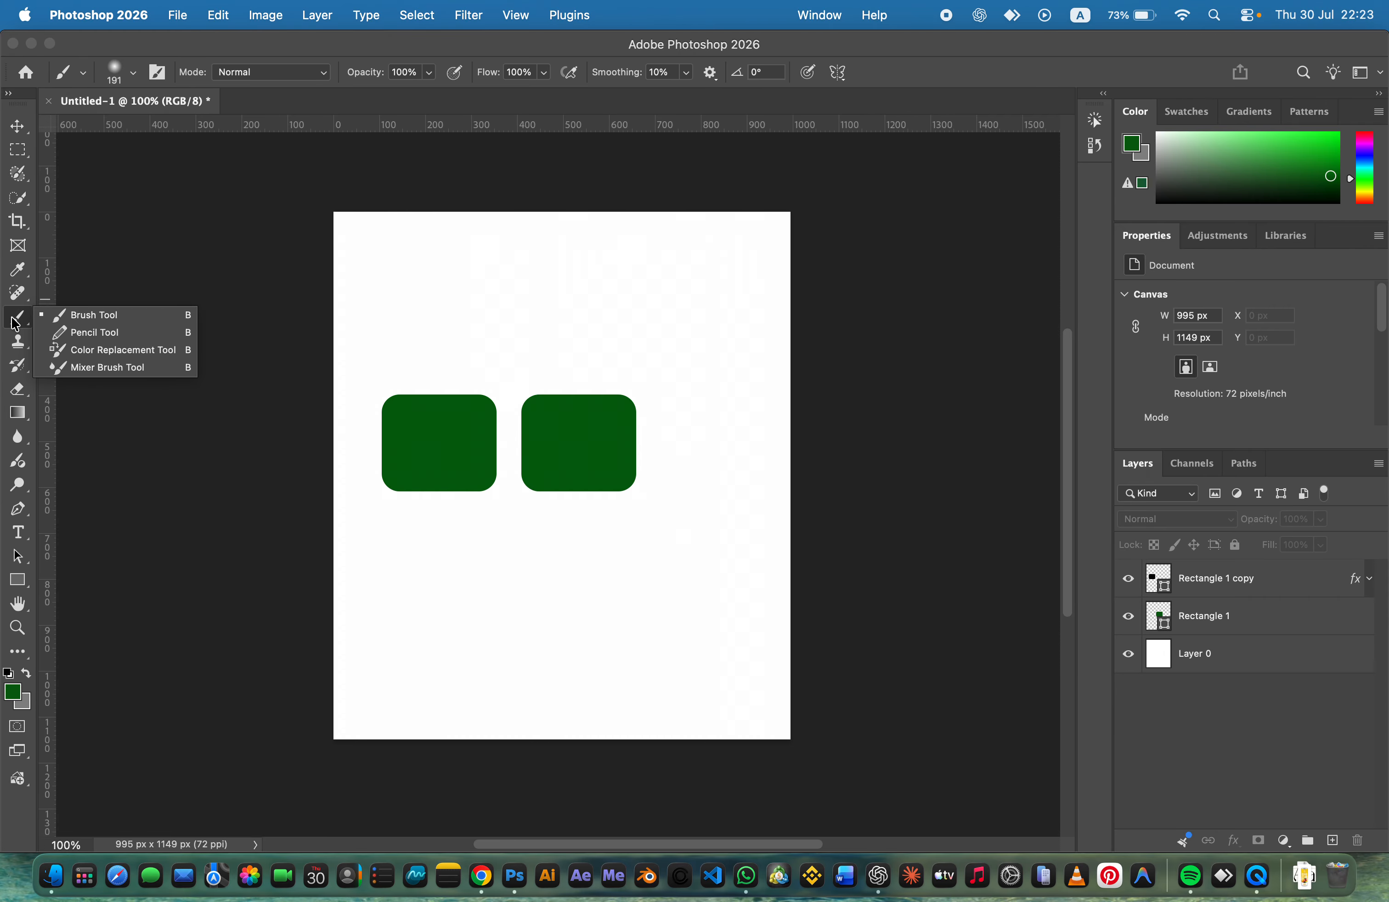
click(68, 316)
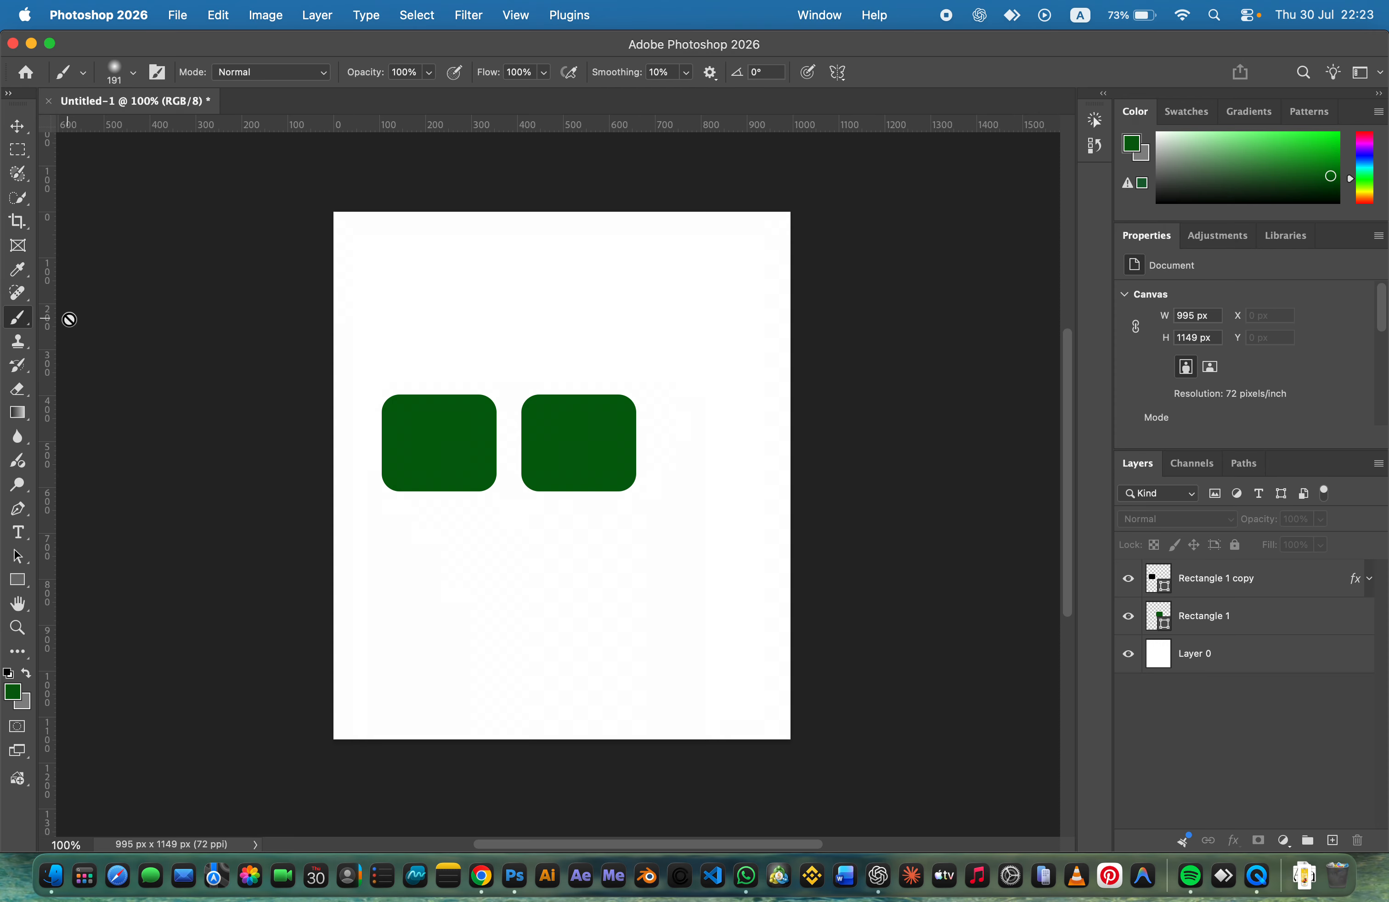
click(1253, 668)
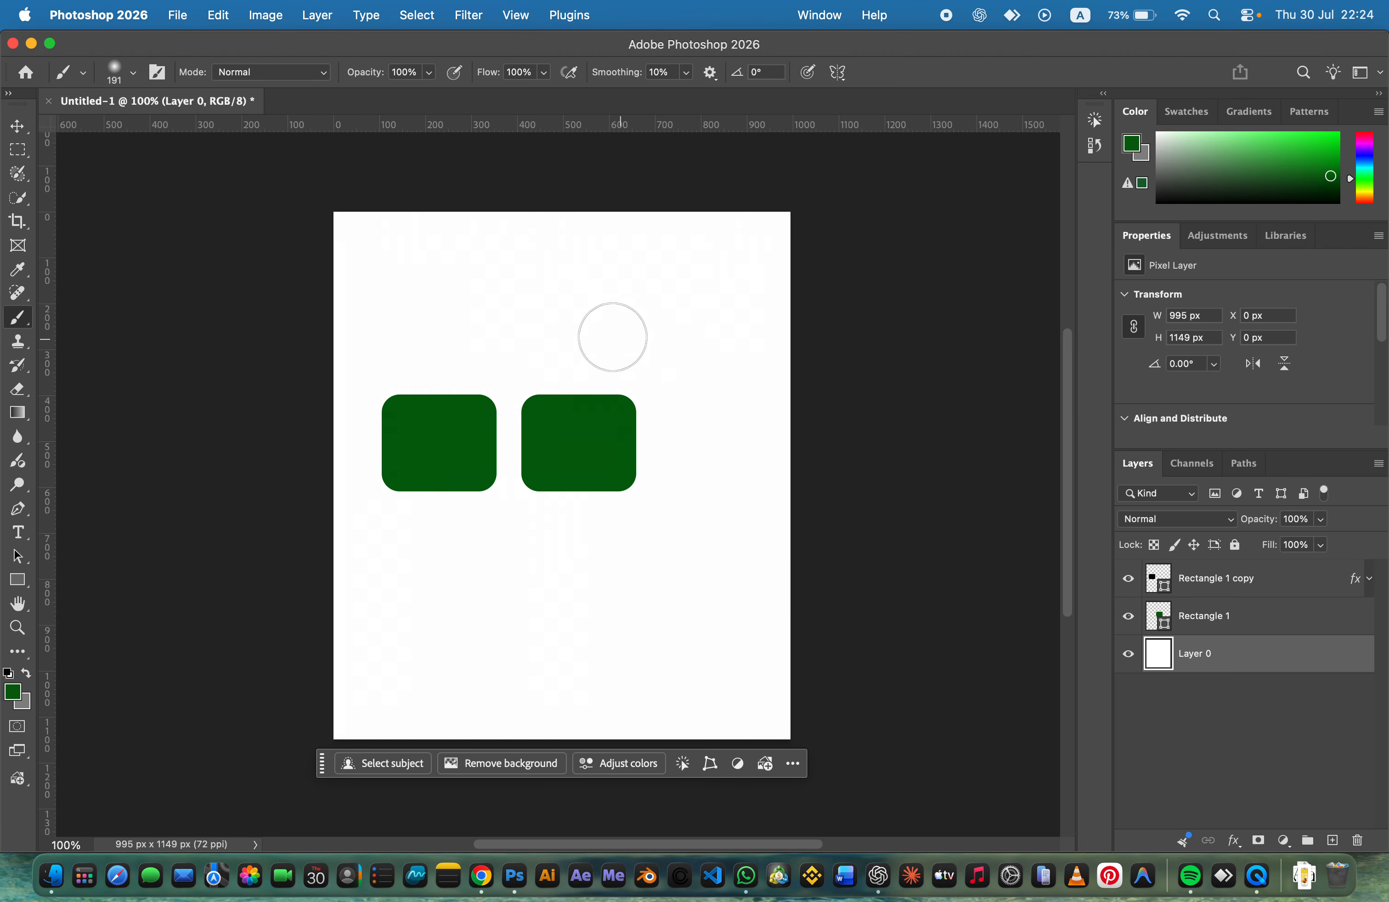
mouse_move(533, 305)
mouse_down()
mouse_move(478, 288)
mouse_move(451, 311)
mouse_up()
mouse_move(638, 298)
mouse_down()
mouse_move(675, 335)
mouse_move(682, 319)
mouse_up()
drag(697, 498, 688, 547)
drag(480, 576, 557, 636)
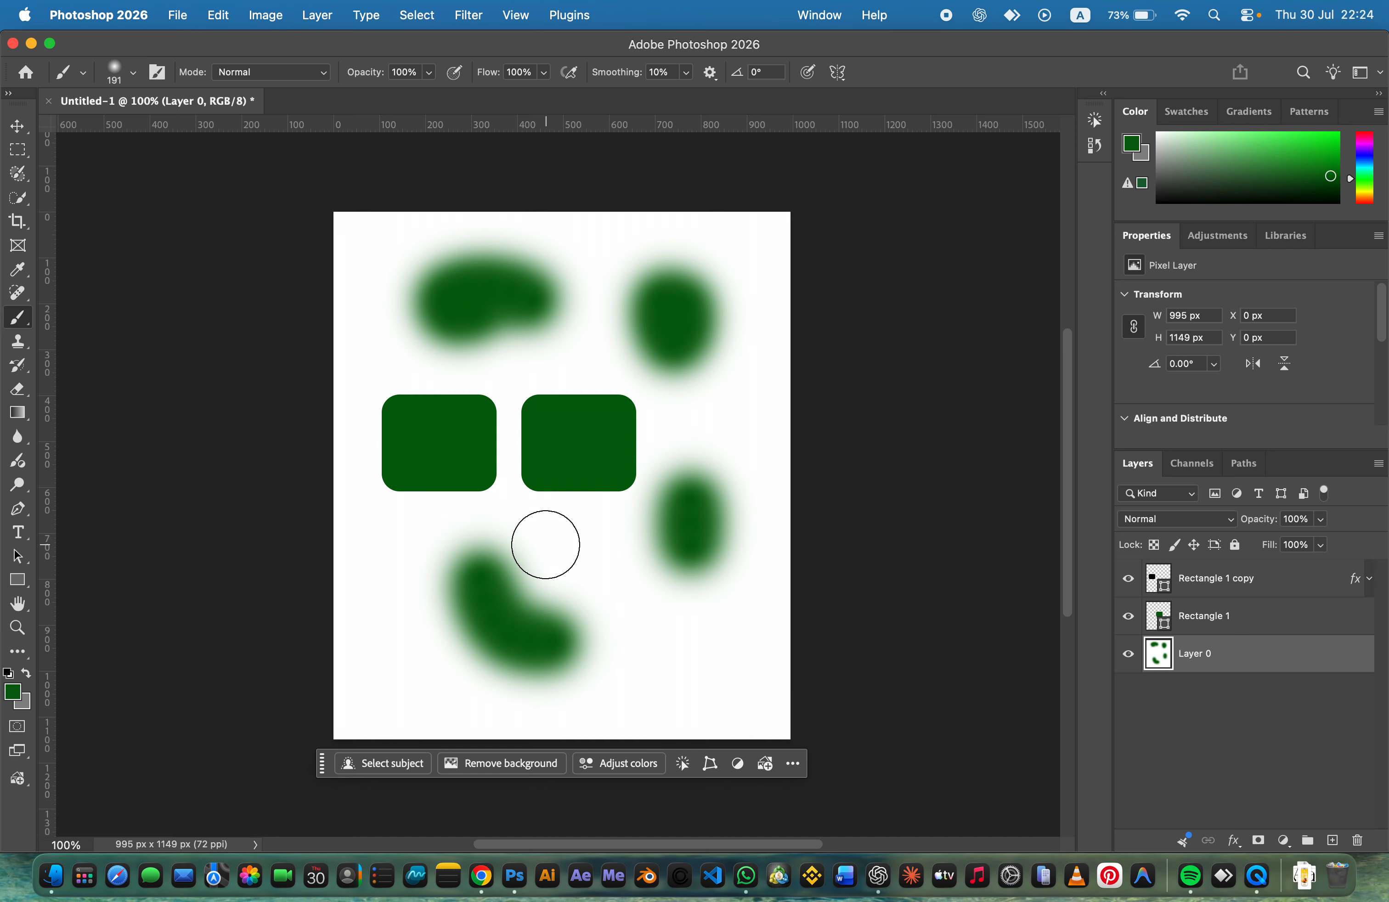
Step: Look over the painting tools grouped with the Brush Tool
scroll(545, 544, up, 3)
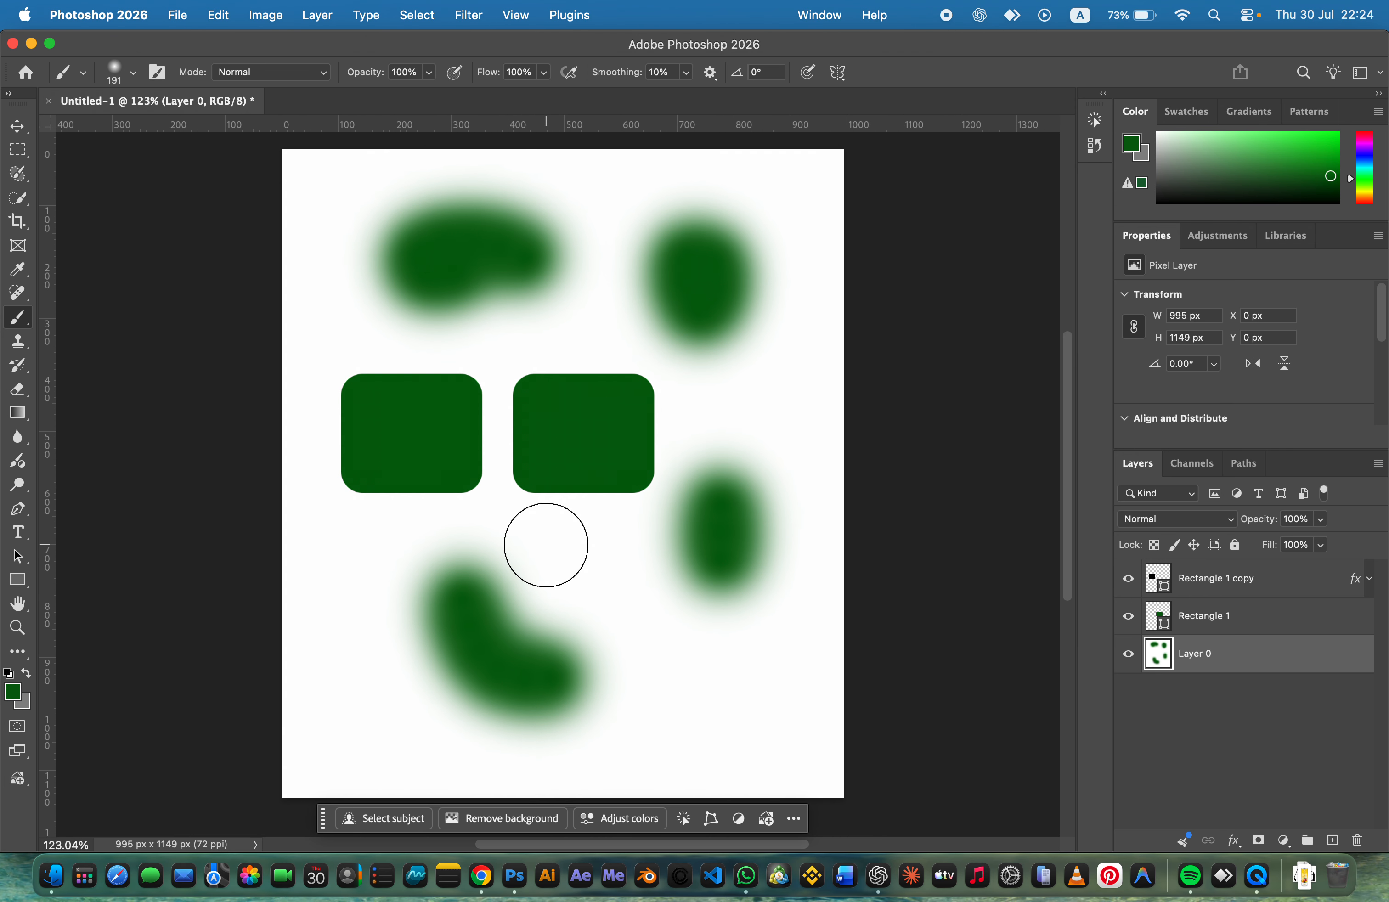
right_click(17, 317)
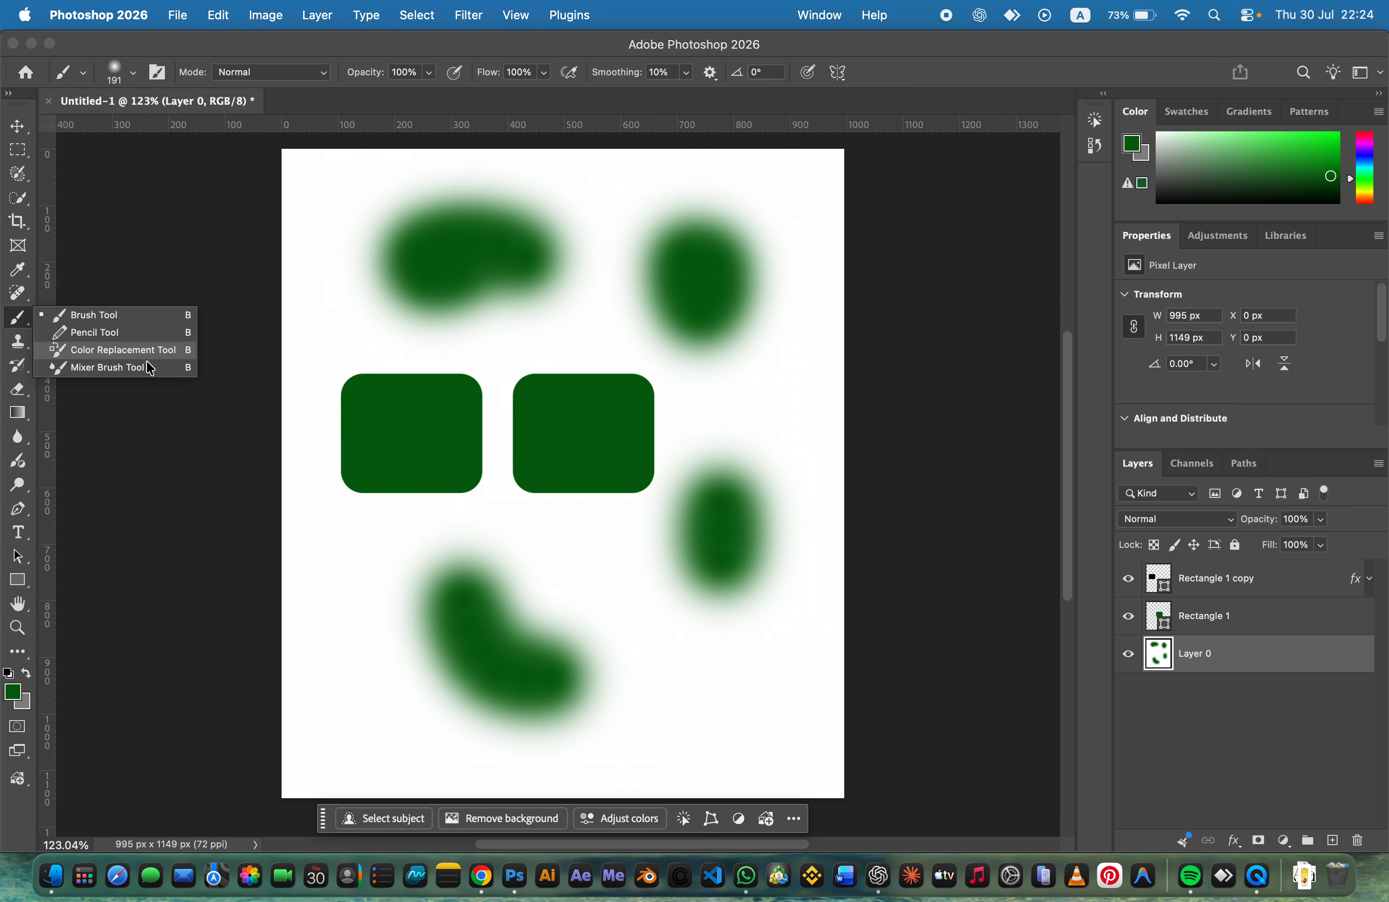
click(28, 329)
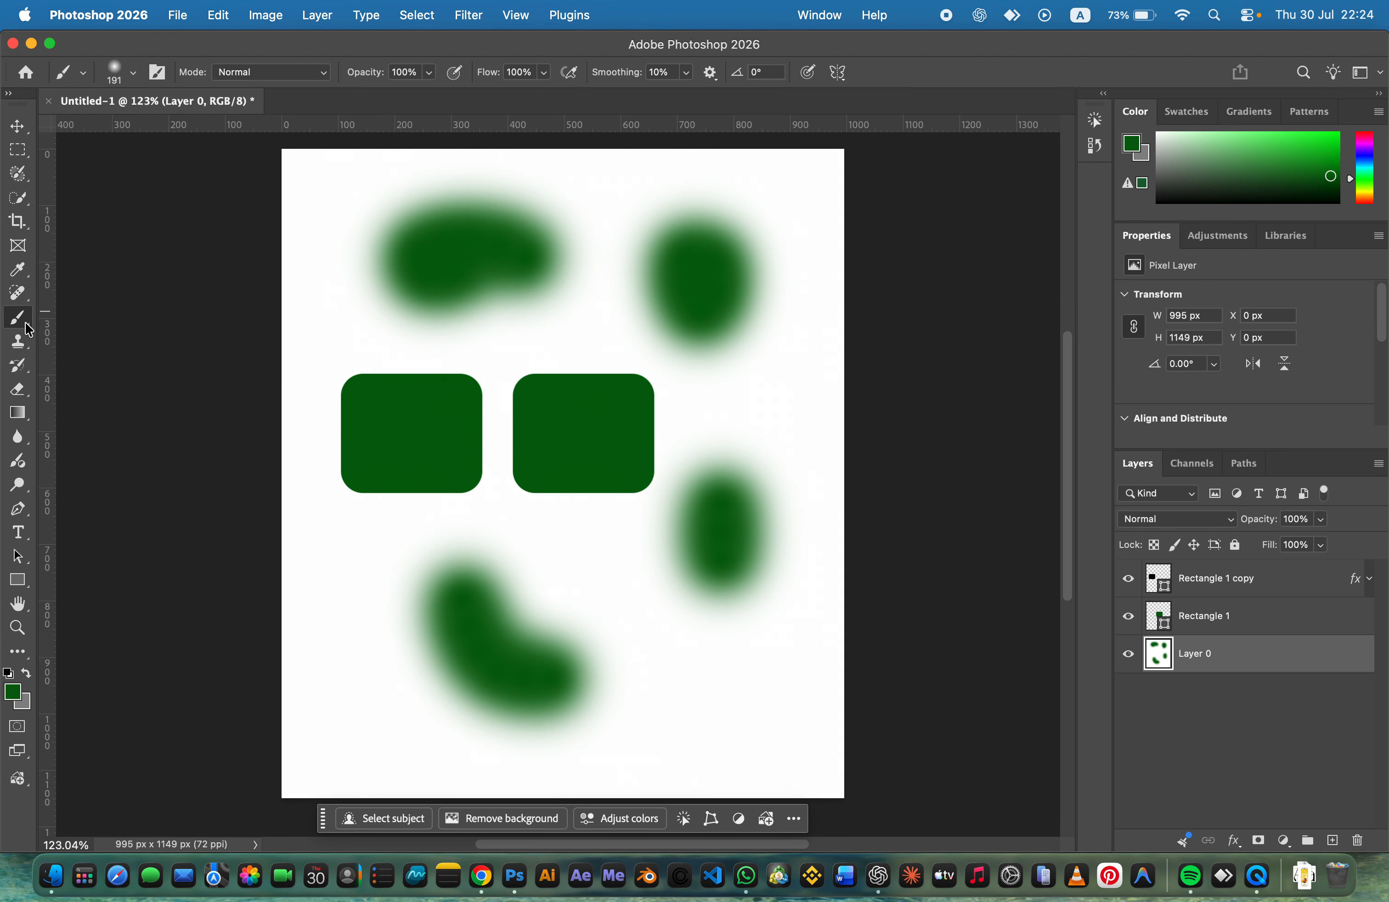
Step: Try the Clone Stamp Tool over the left green rectangle with Layer 0 active, and return to the Move Tool
click(19, 350)
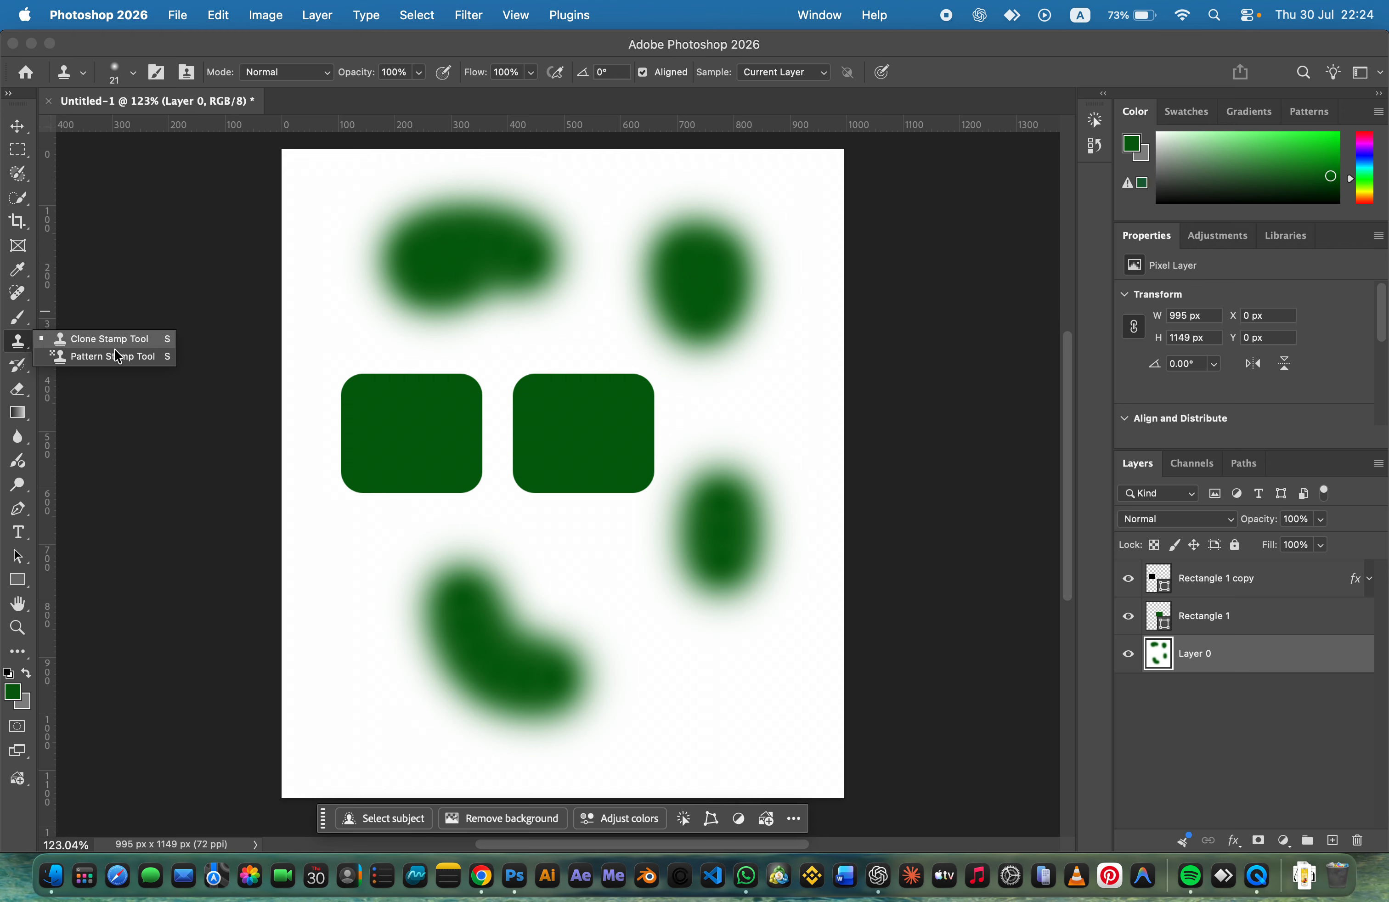
click(101, 339)
click(408, 479)
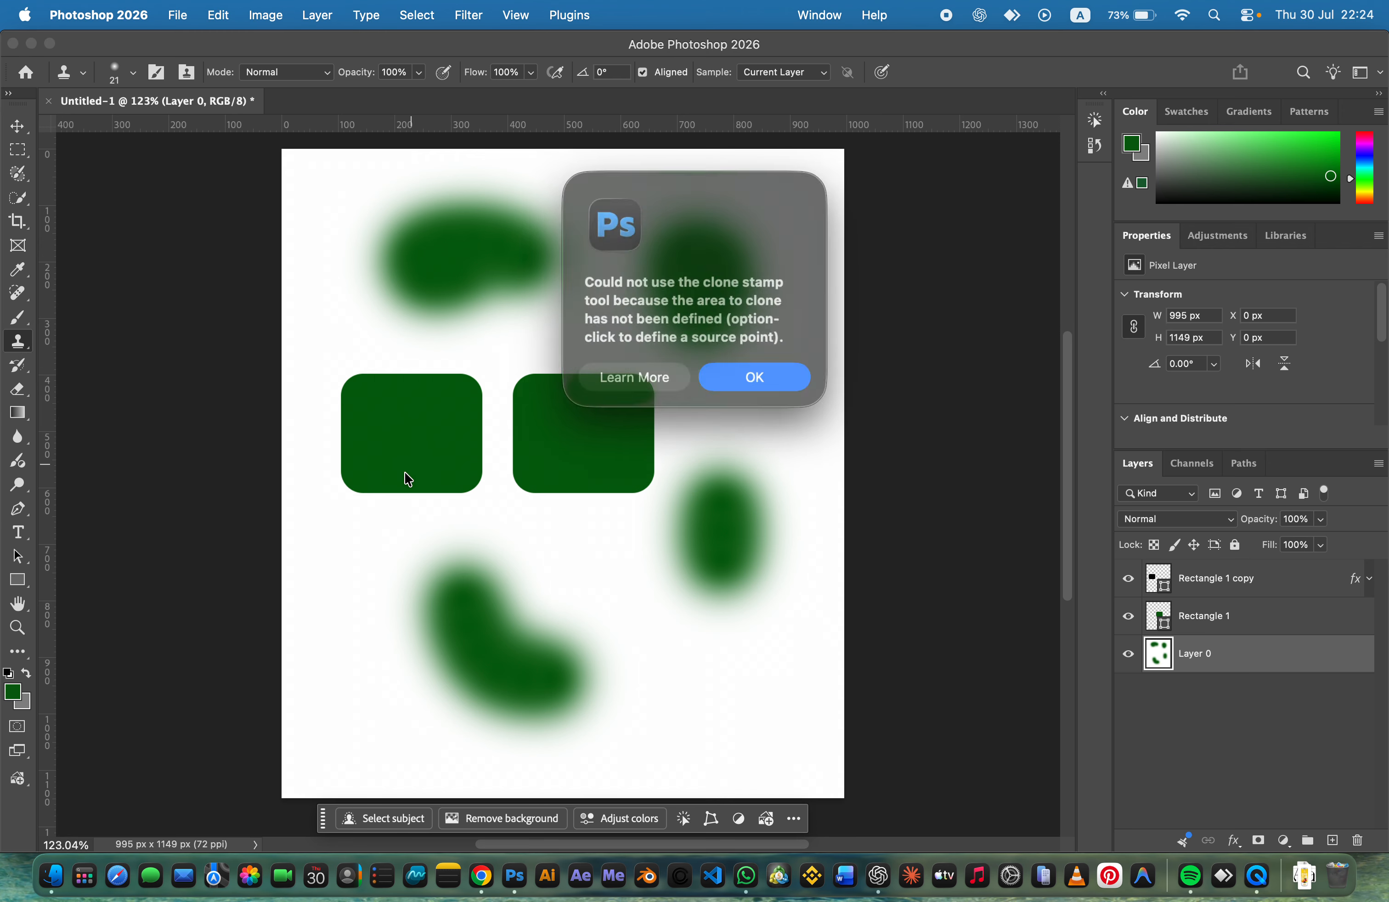
click(750, 383)
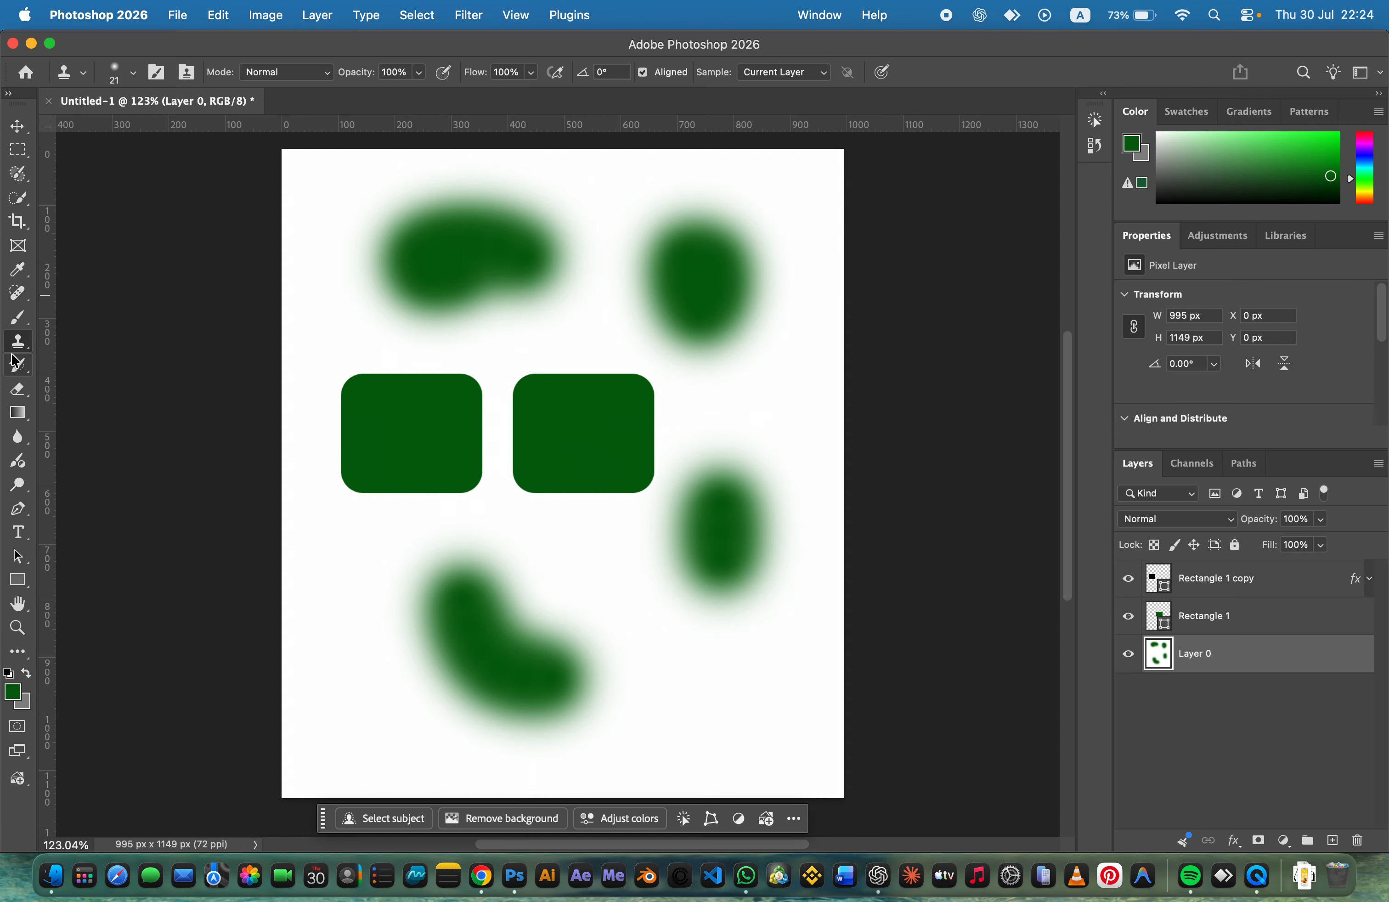
click(25, 138)
Step: Activate the History Brush Tool and give it the textured 60 px brush tip
click(26, 362)
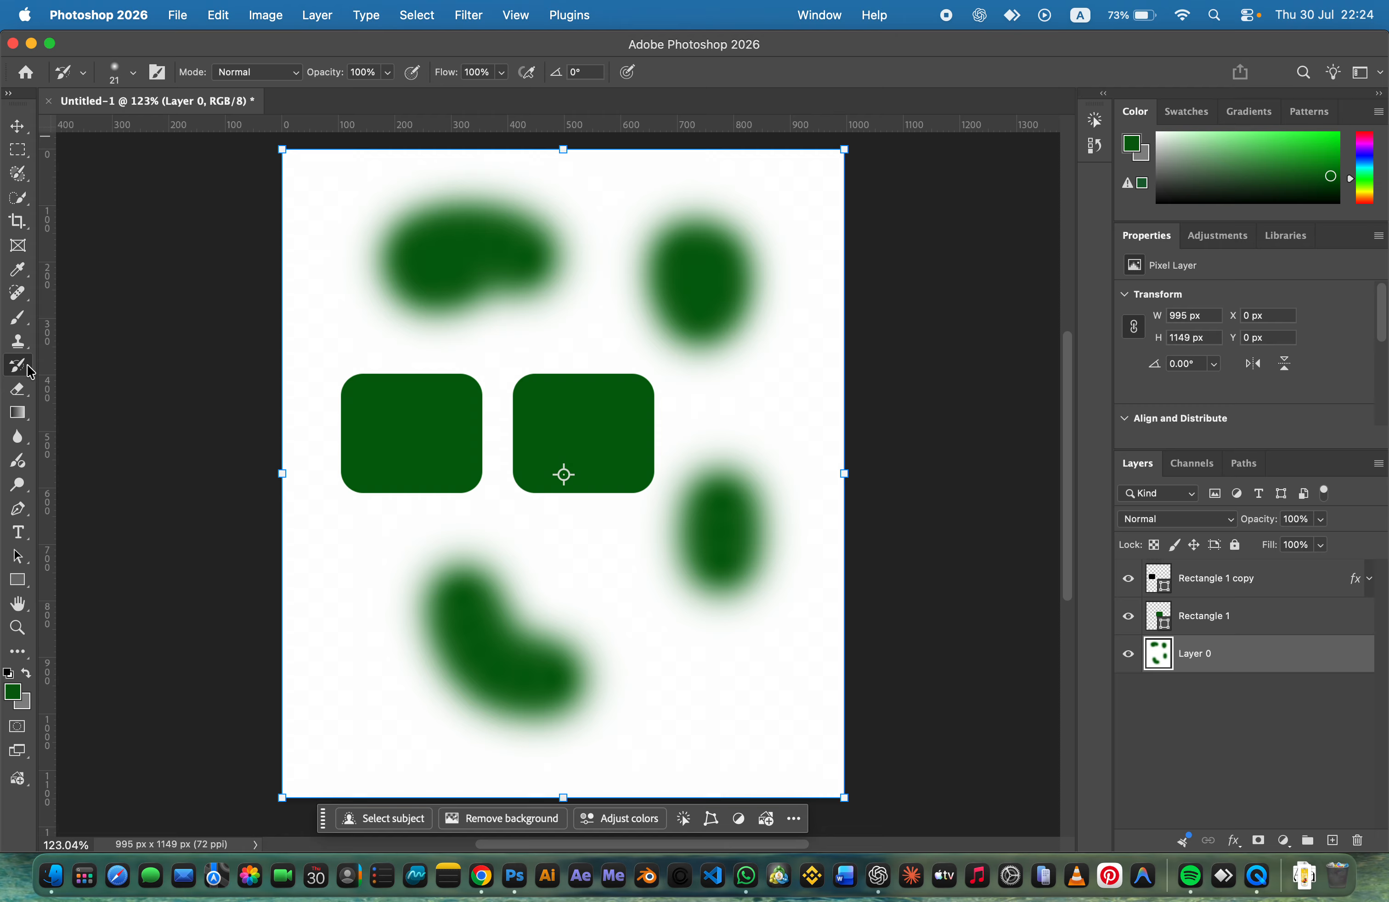
right_click(26, 380)
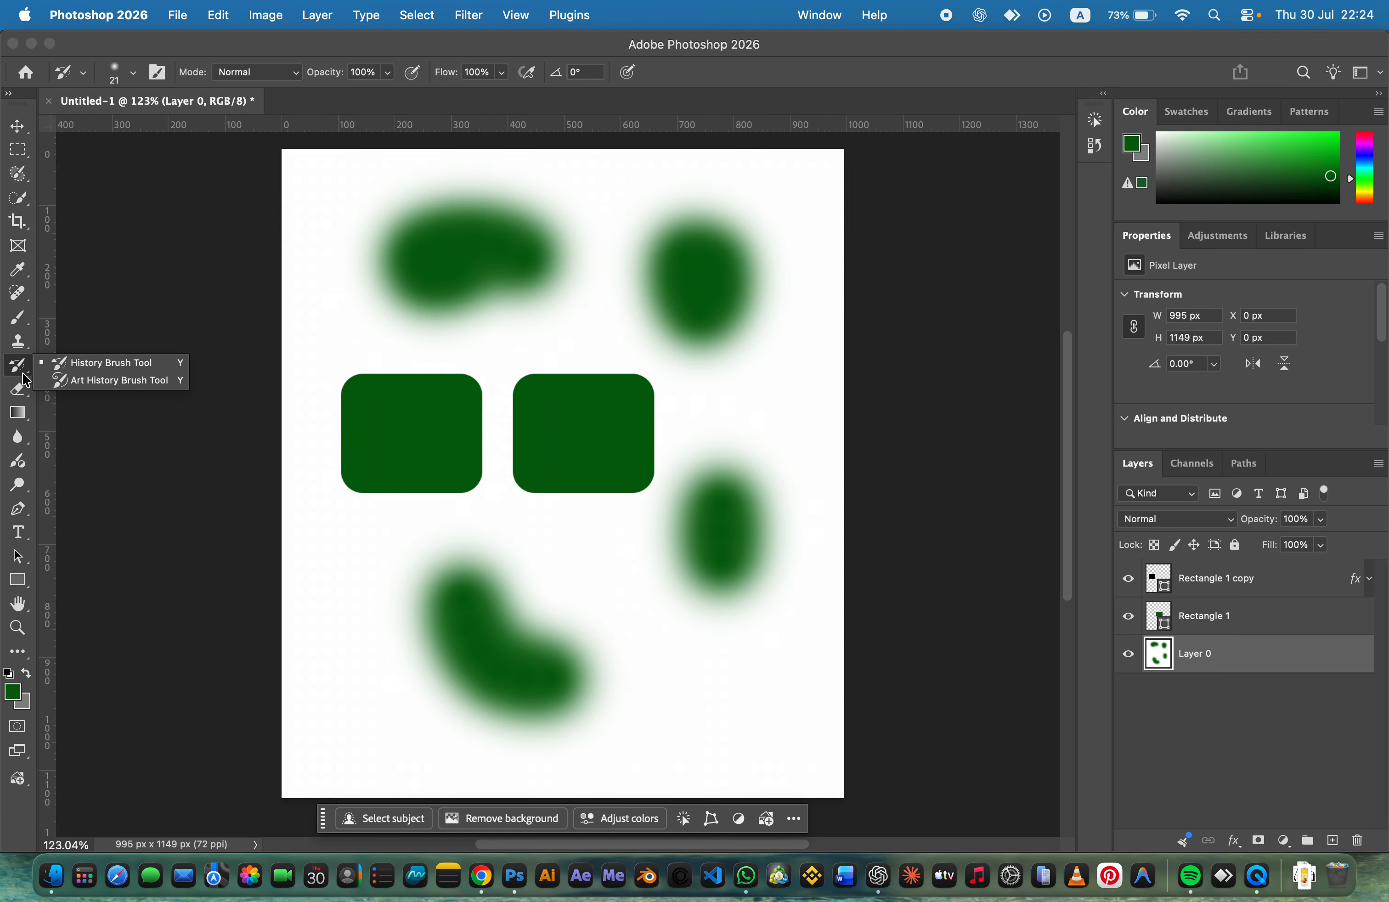
click(24, 366)
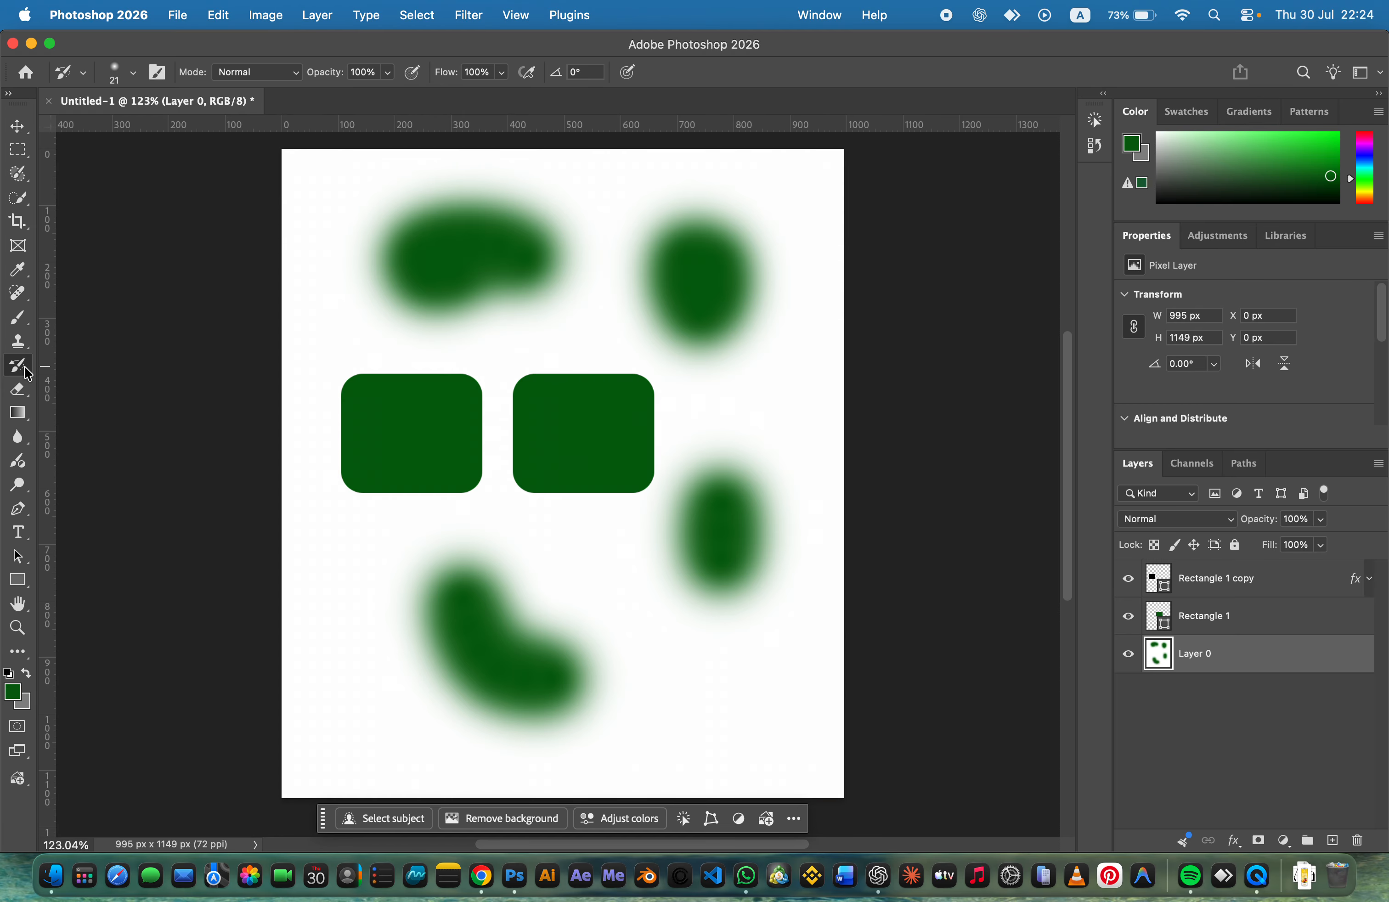
click(157, 71)
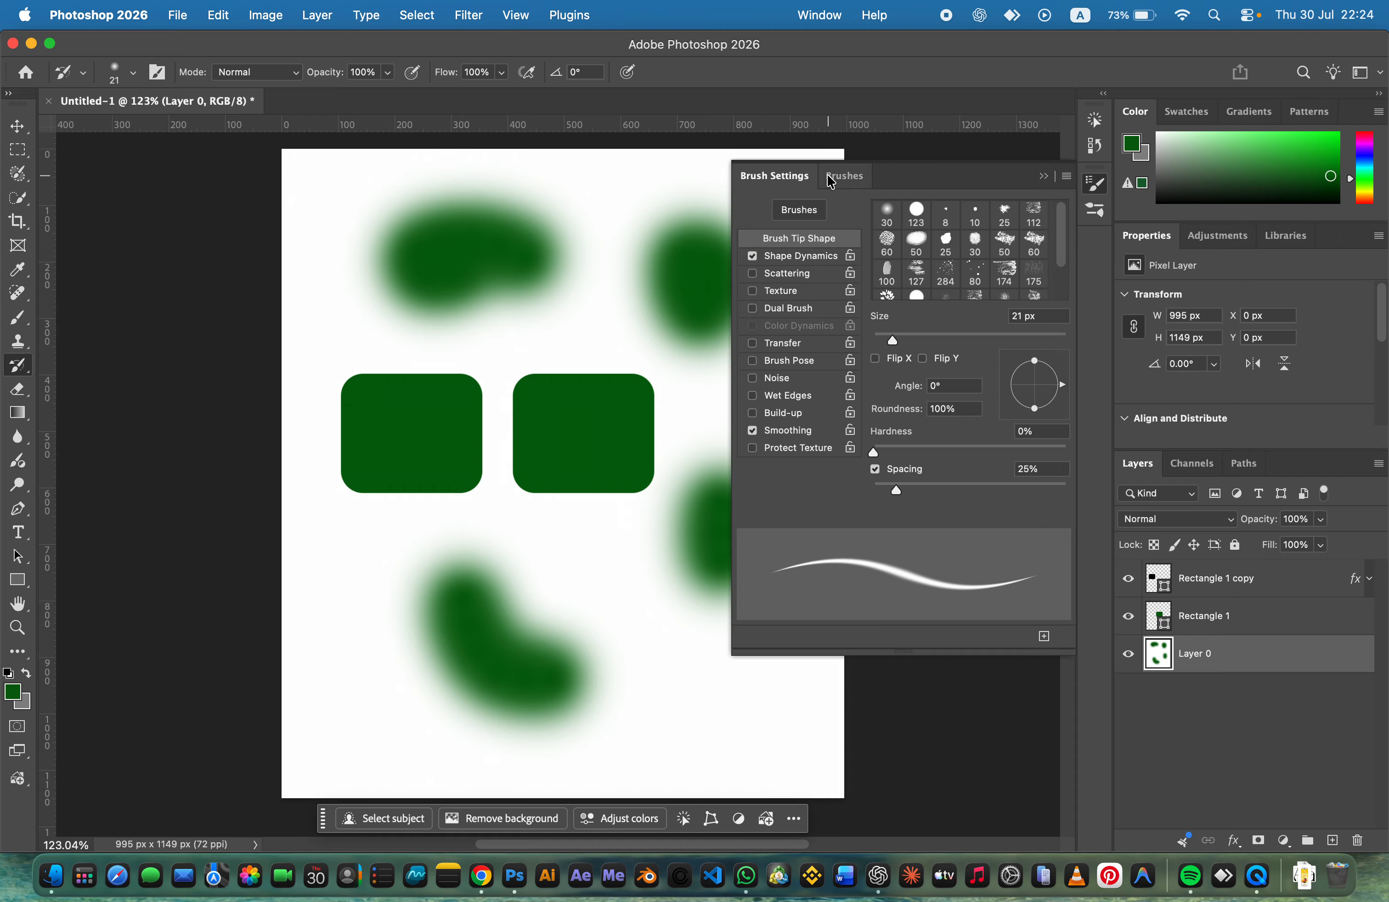
click(844, 176)
click(752, 182)
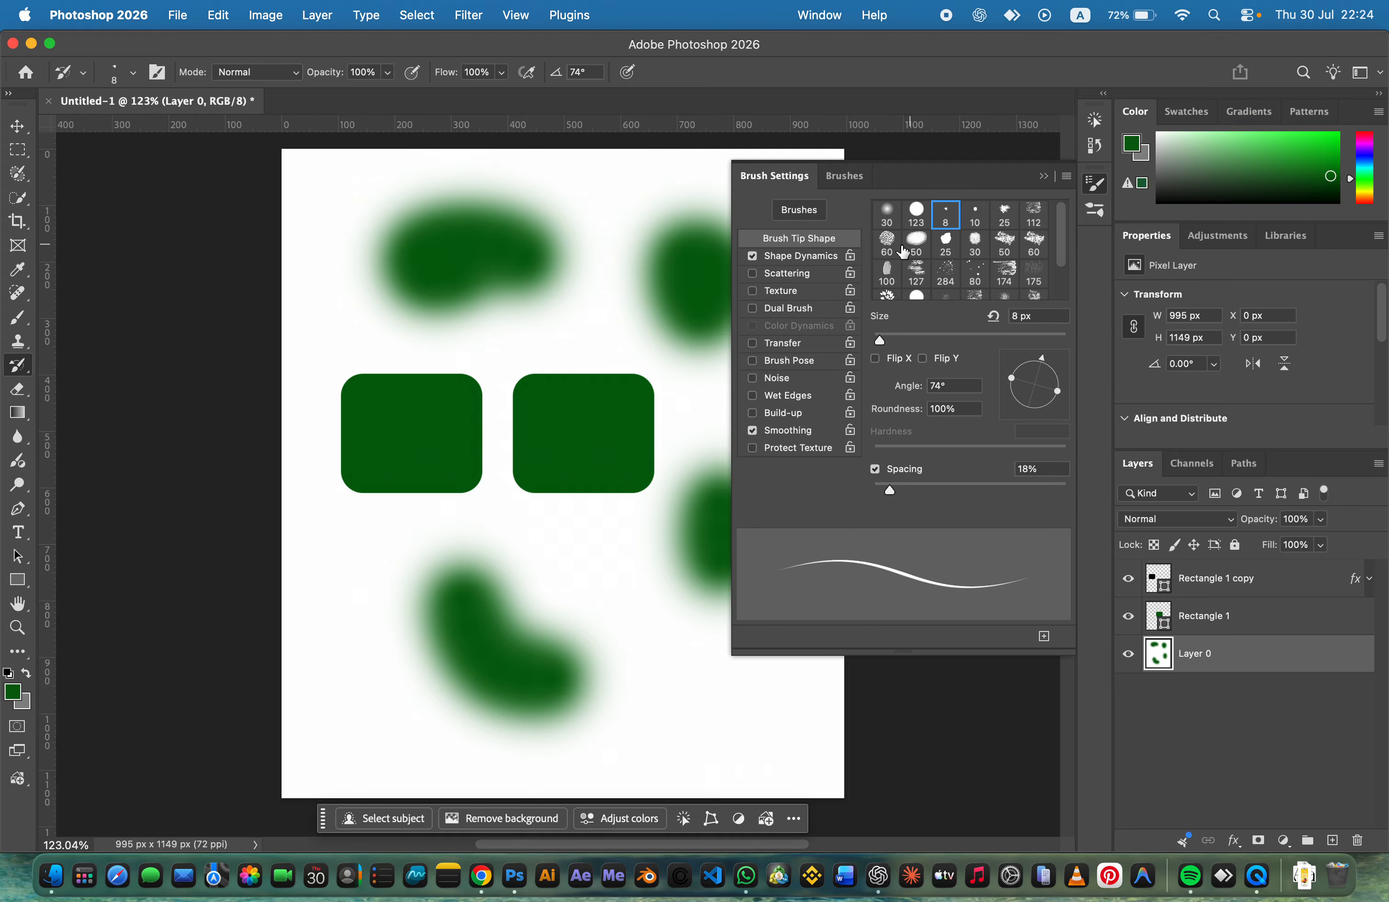
click(891, 249)
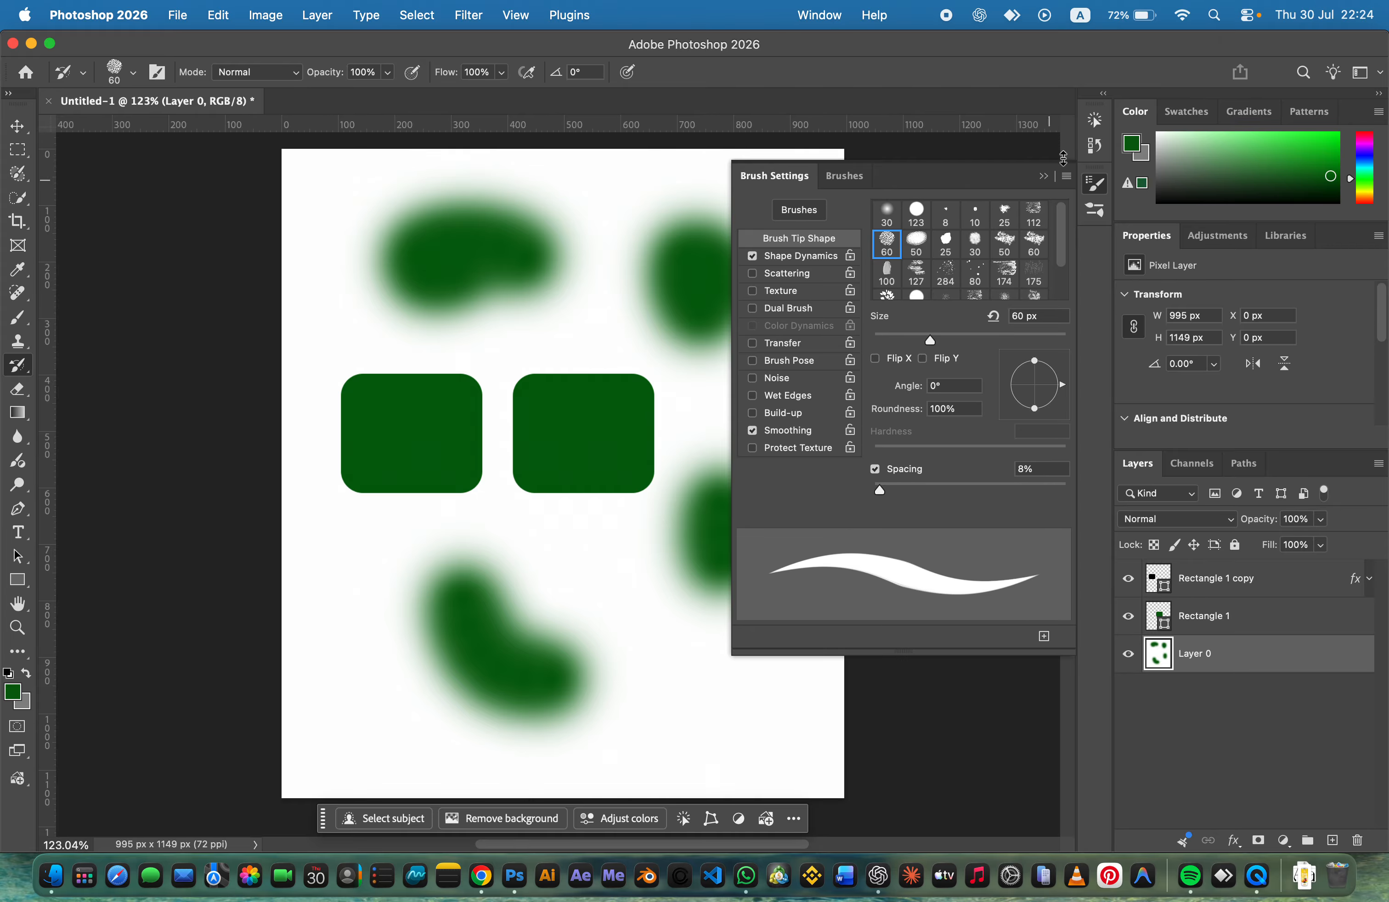
click(1044, 177)
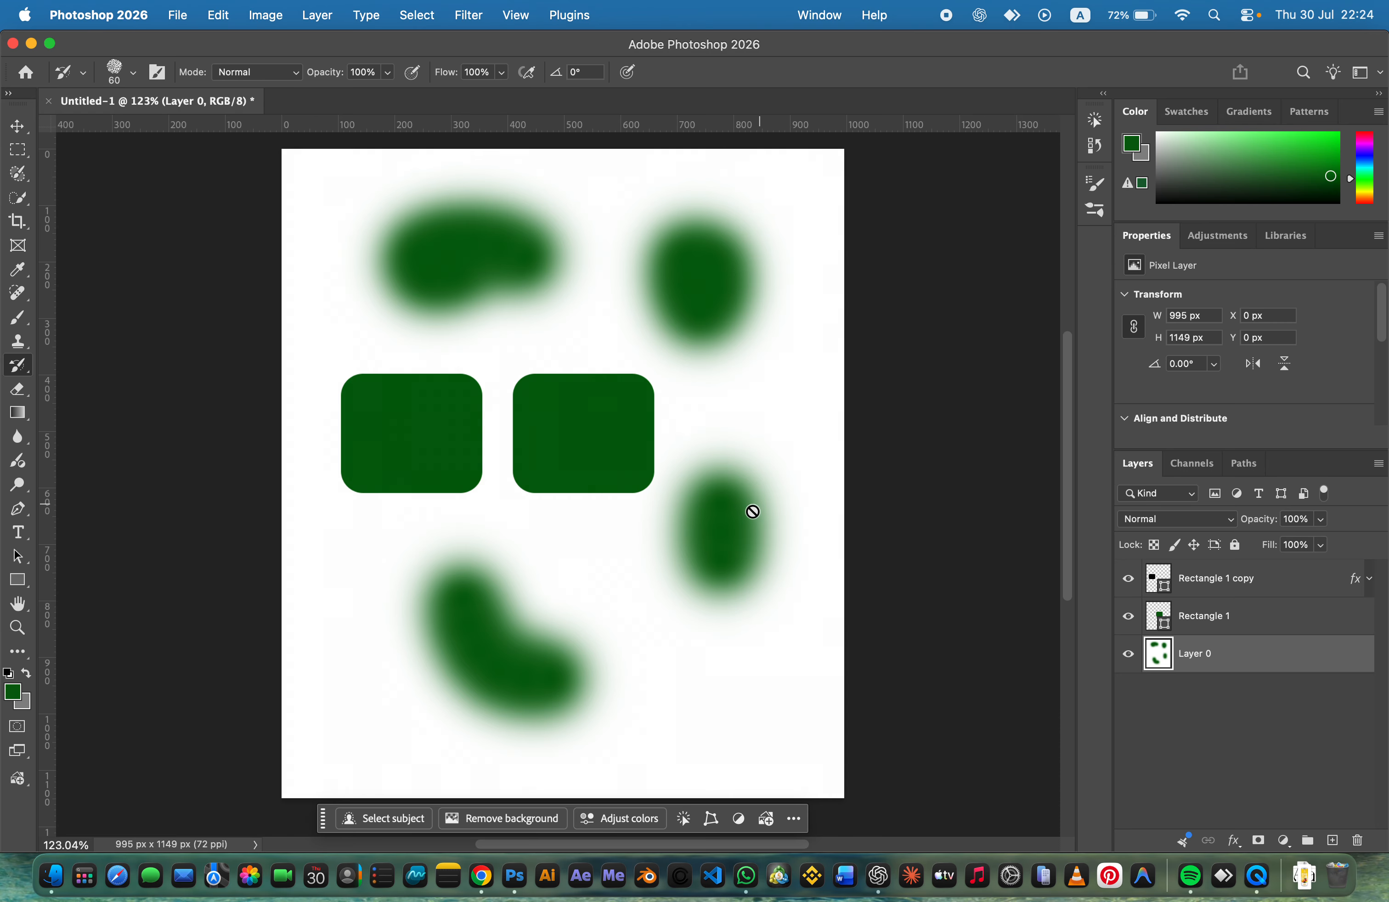
Step: Try to paint with the History Brush Tool on the blank area of Layer 0 beneath the green rectangles
click(1212, 617)
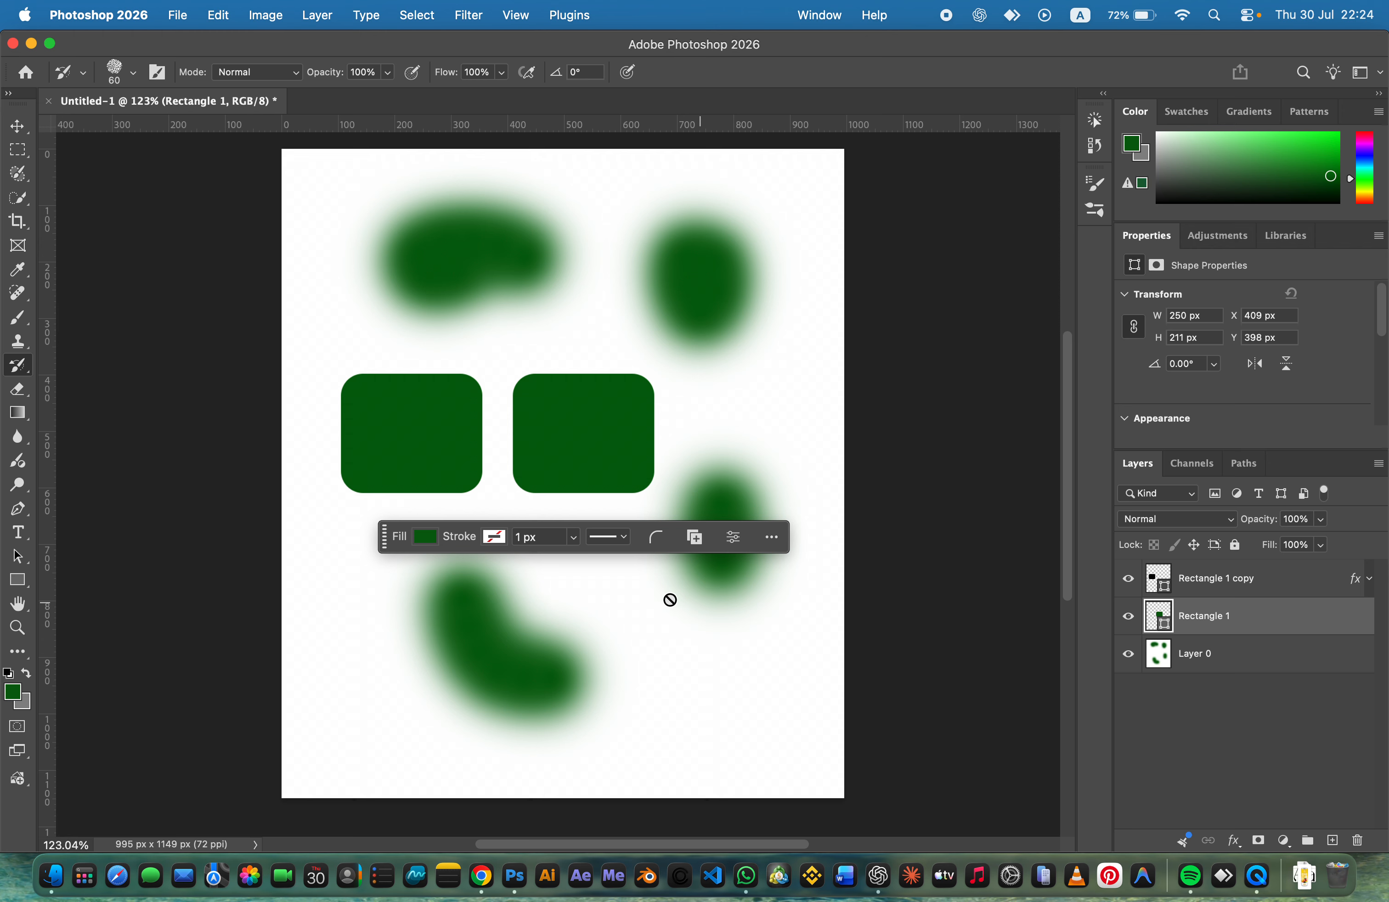
click(1247, 664)
click(667, 629)
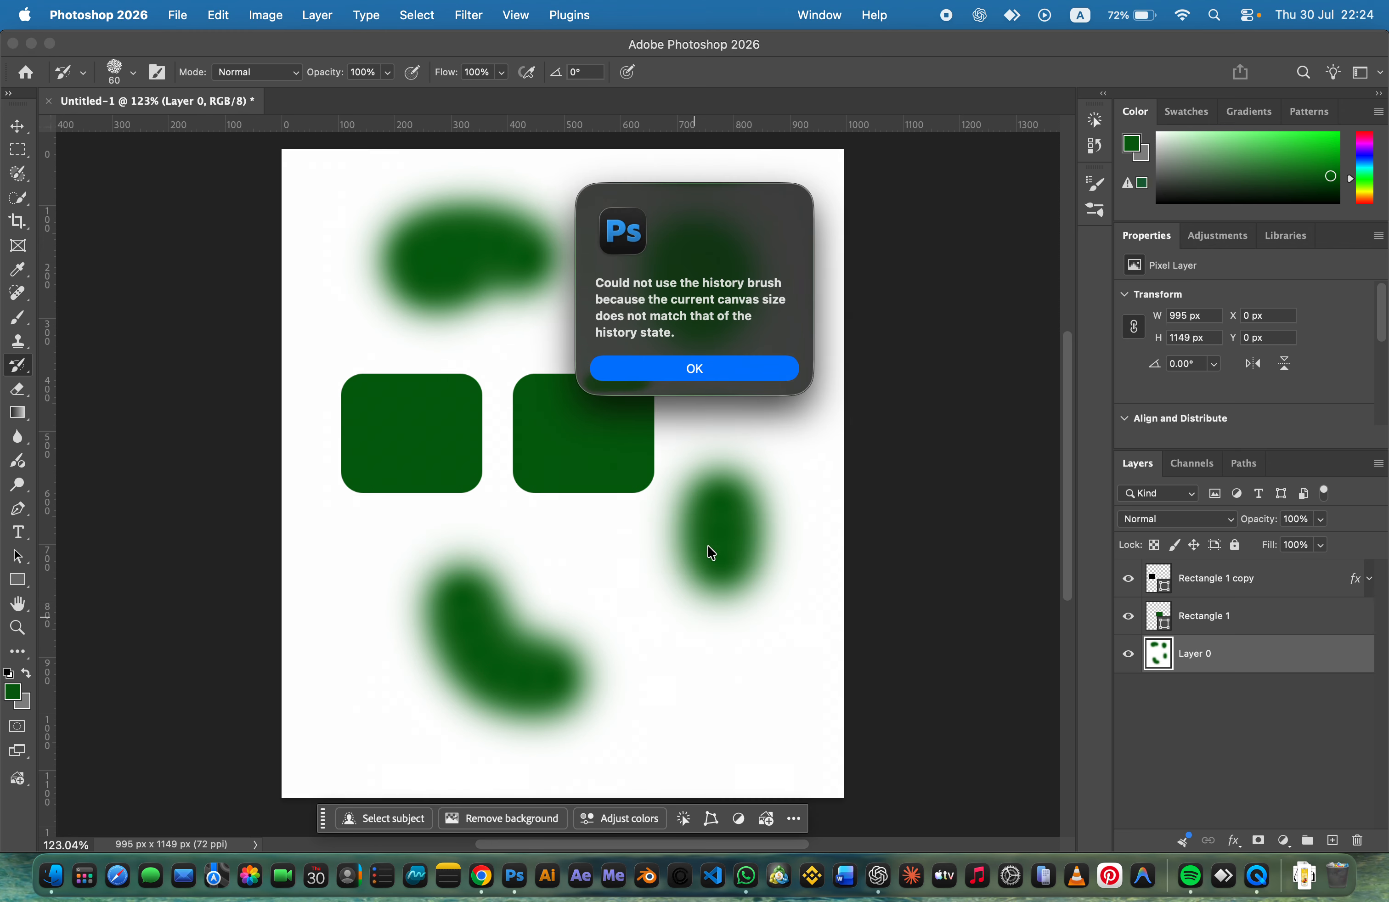
click(733, 378)
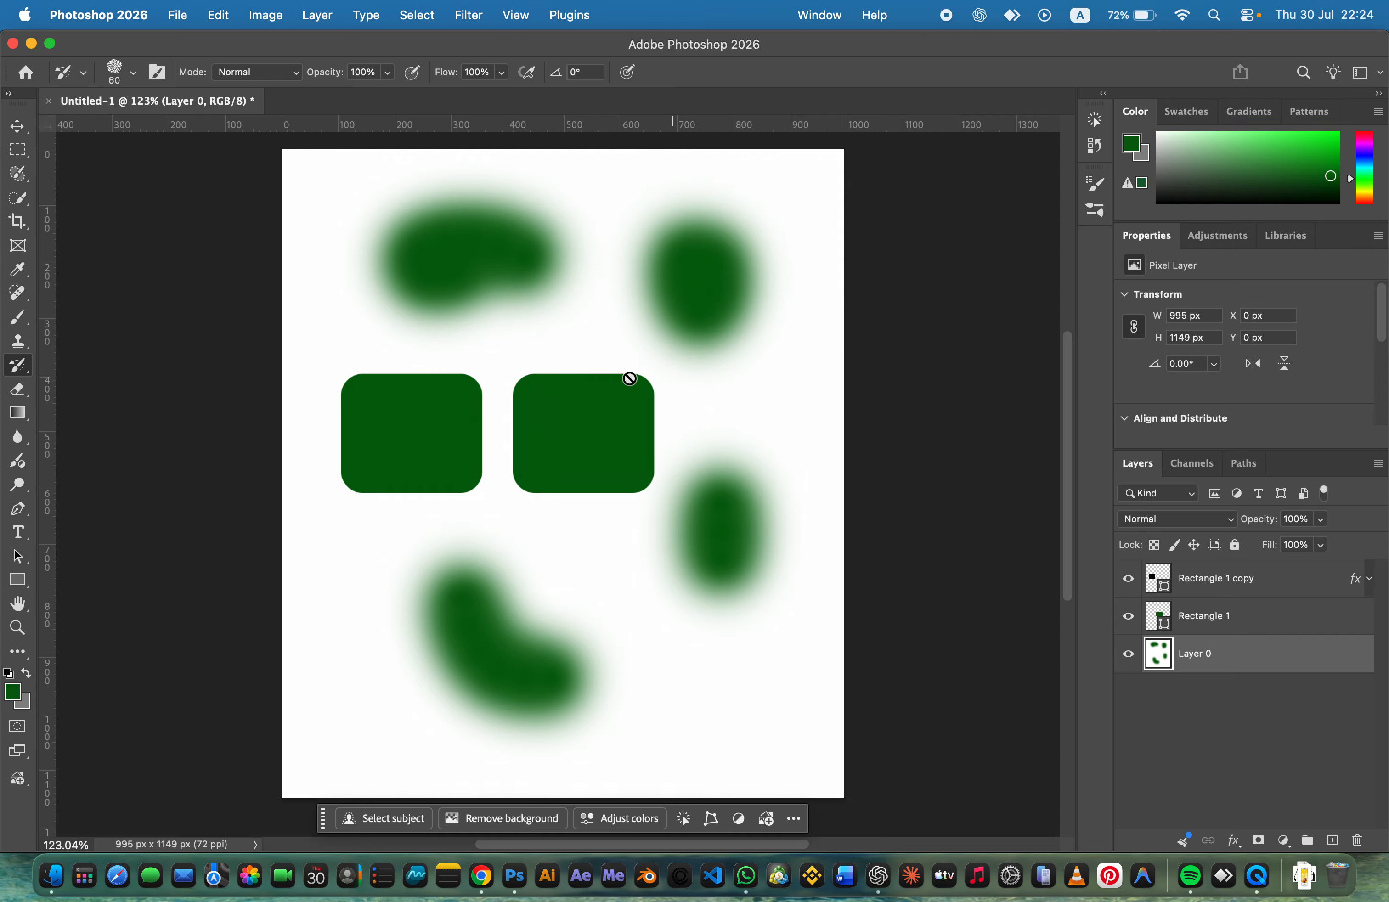
right_click(19, 366)
click(19, 367)
Step: Switch to the Brush Tool and give it the textured 60 px brush tip
click(18, 317)
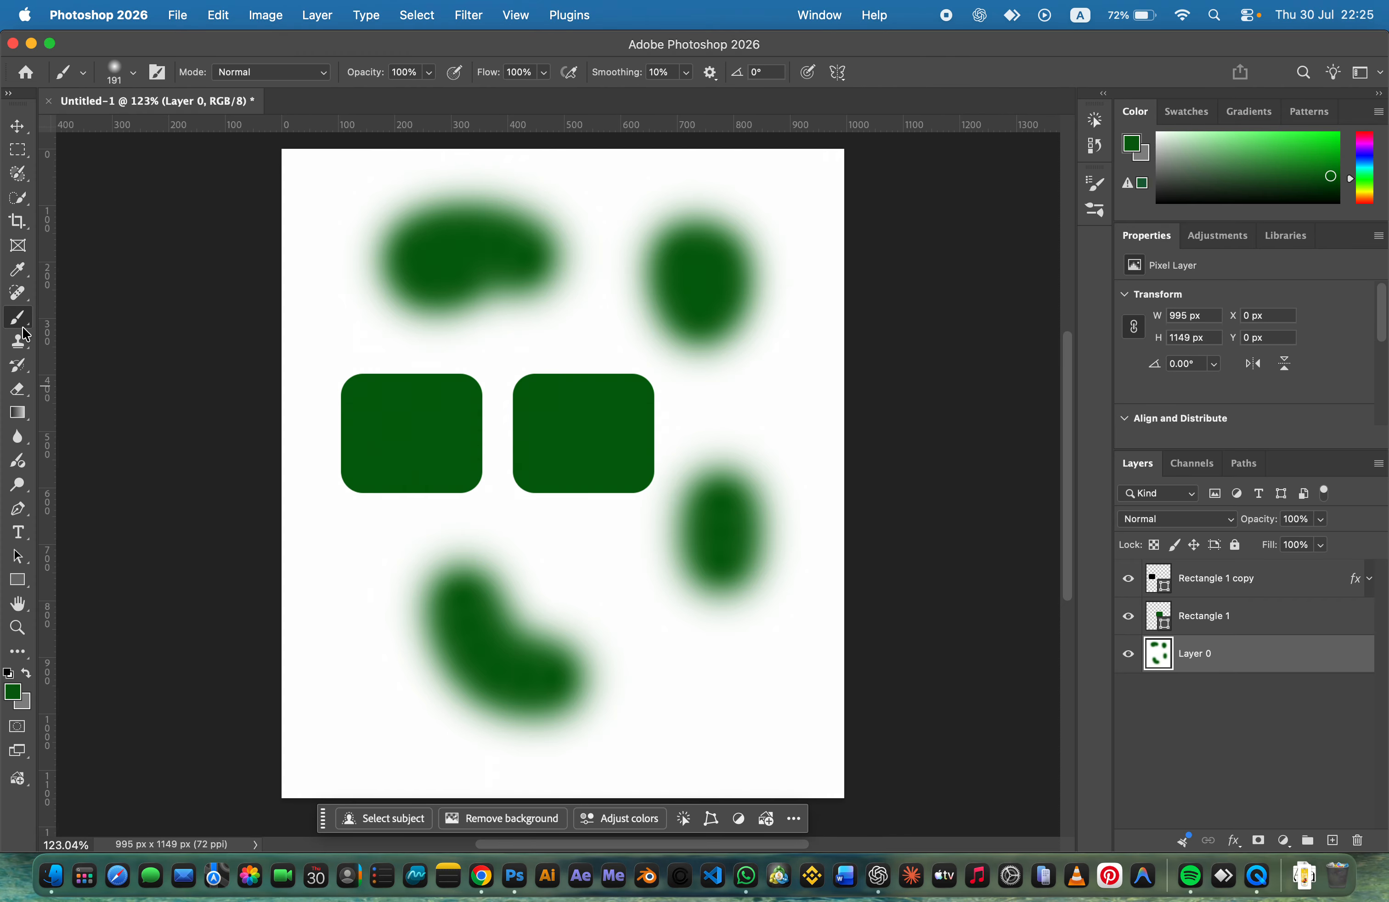
click(157, 72)
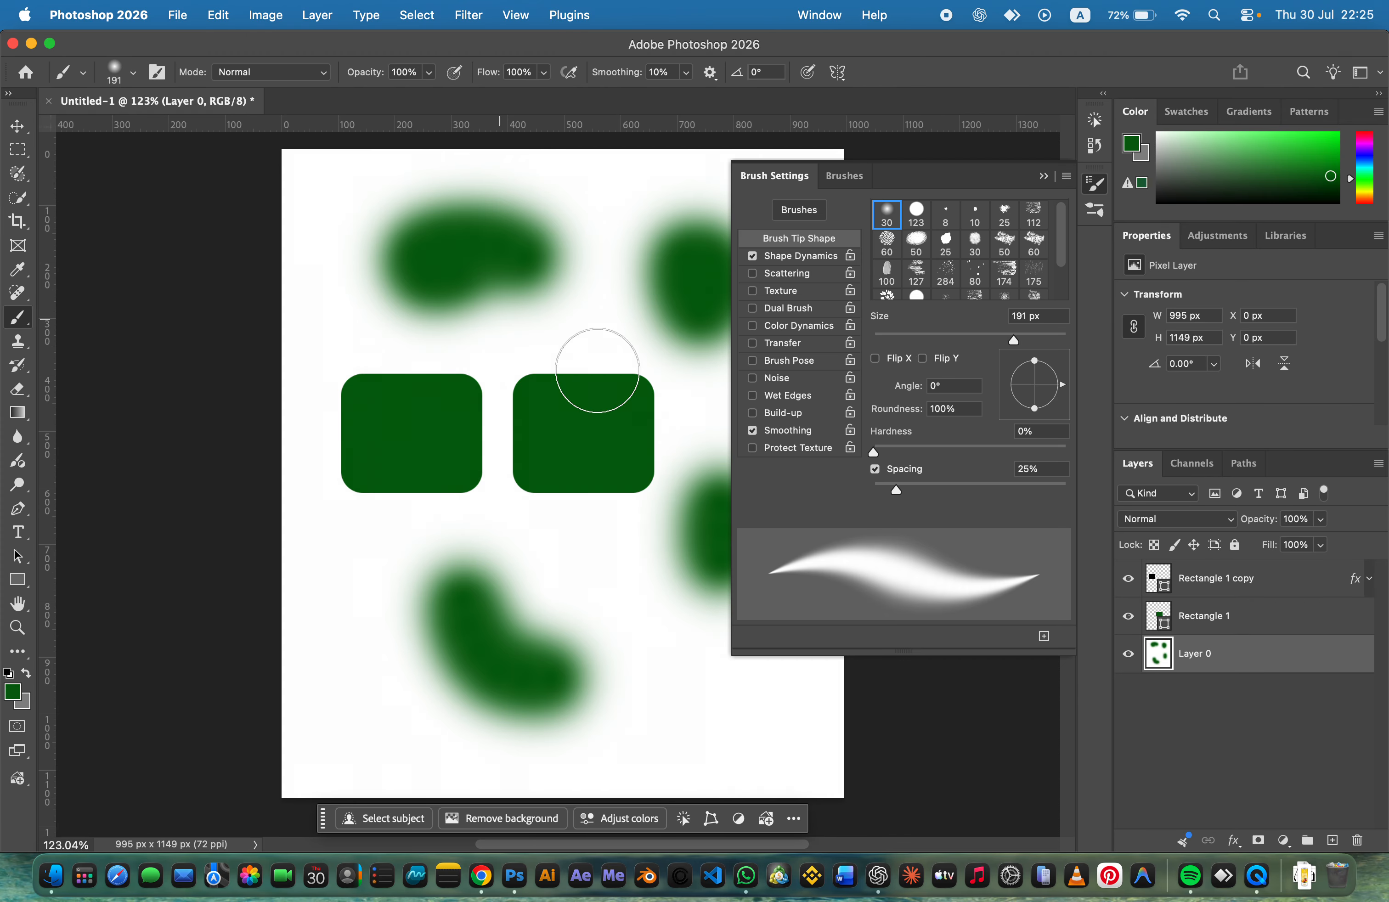
click(887, 243)
click(1041, 170)
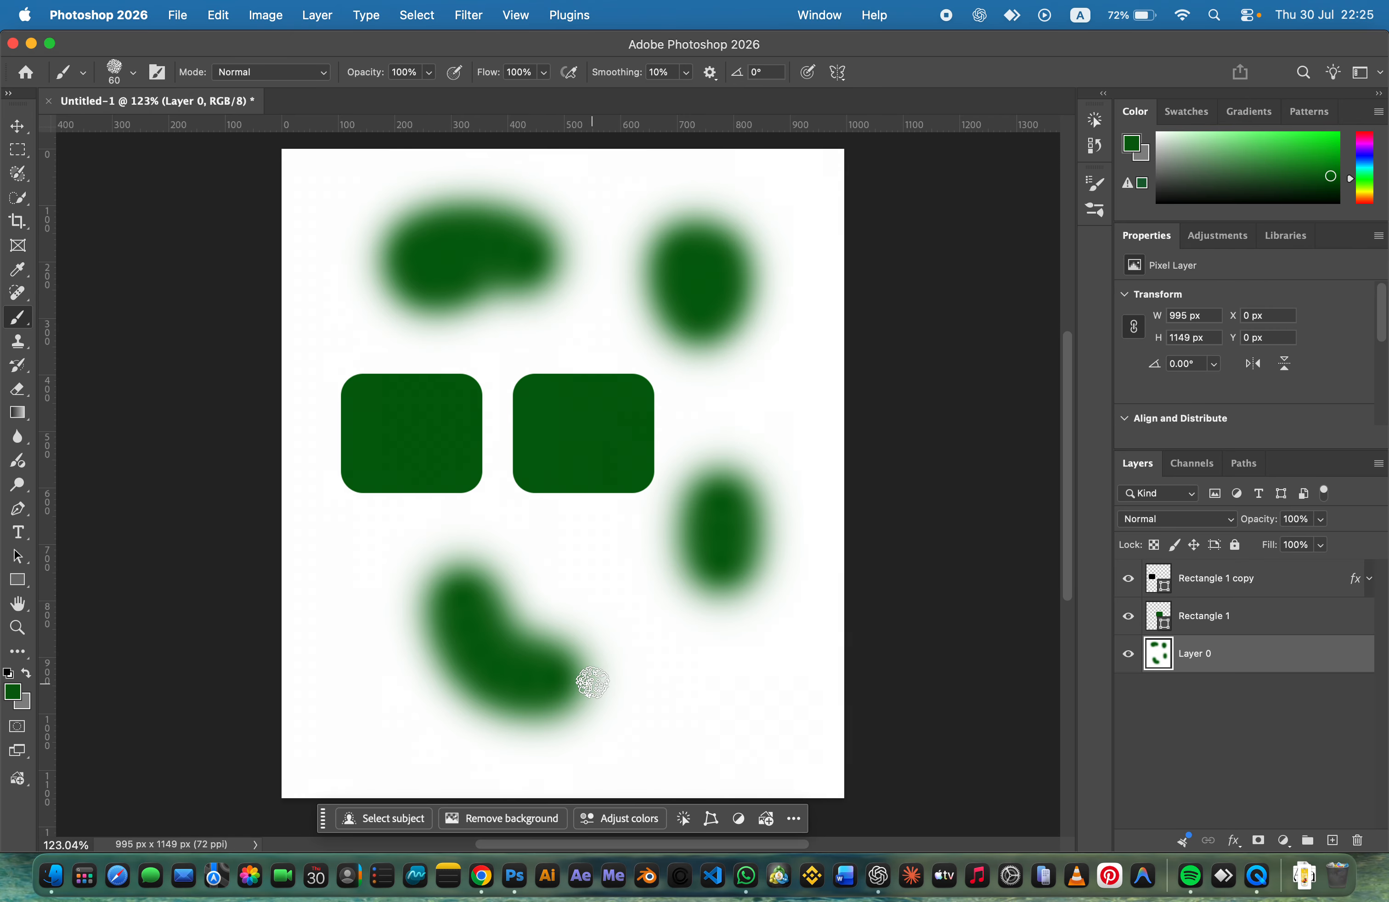
Step: Stamp five separate textured green dabs on Layer 0, in the white area between the lower-left curved blob and the right-hand oval
click(646, 655)
click(705, 709)
click(618, 601)
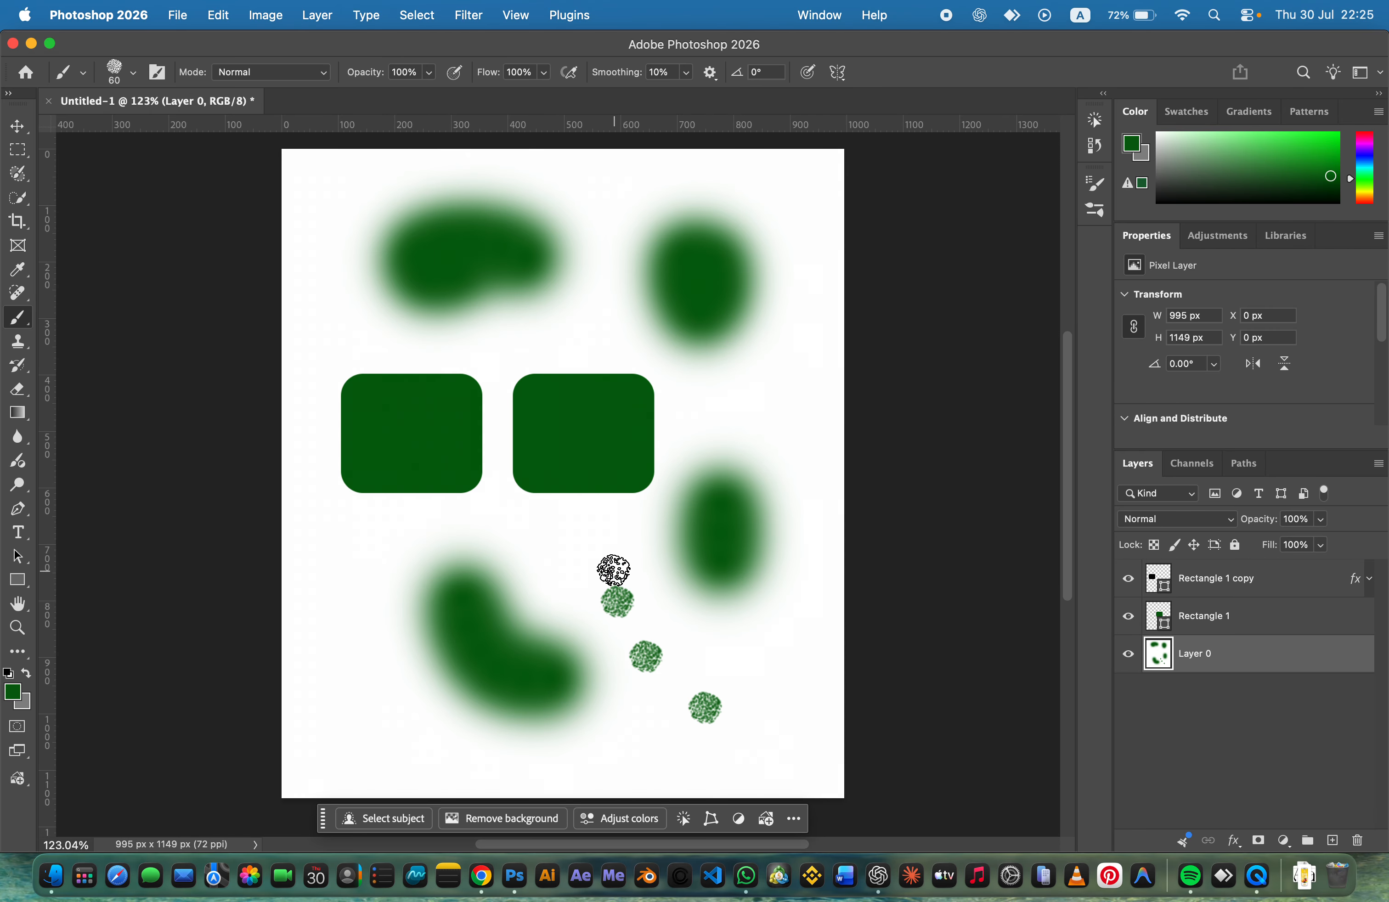
click(628, 561)
click(585, 541)
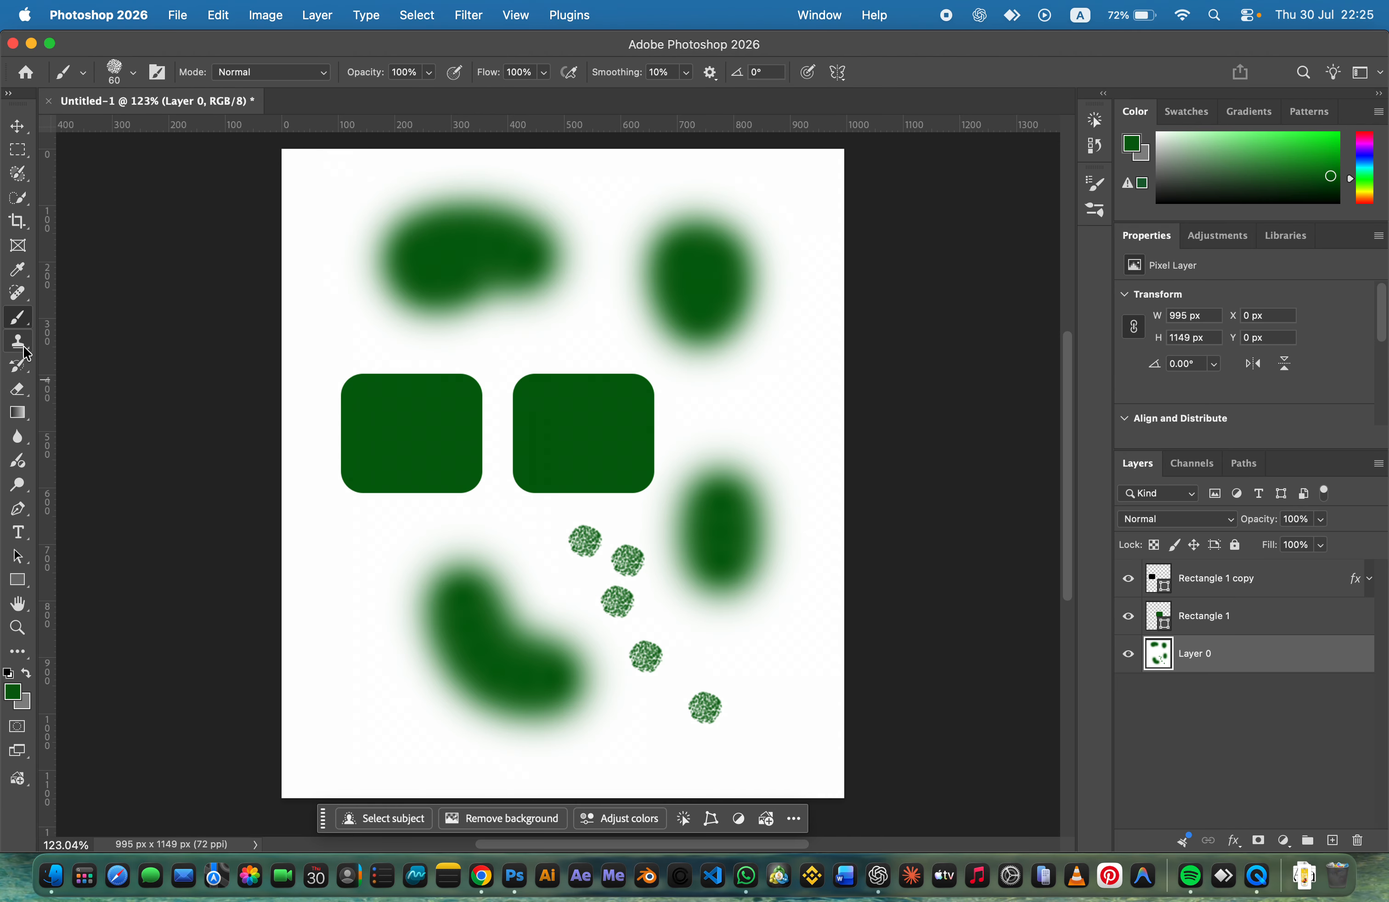
Step: Try the Eraser Tool with one diagonal stroke across the curved blob at the lower left of the canvas, and undo it
click(23, 377)
click(30, 395)
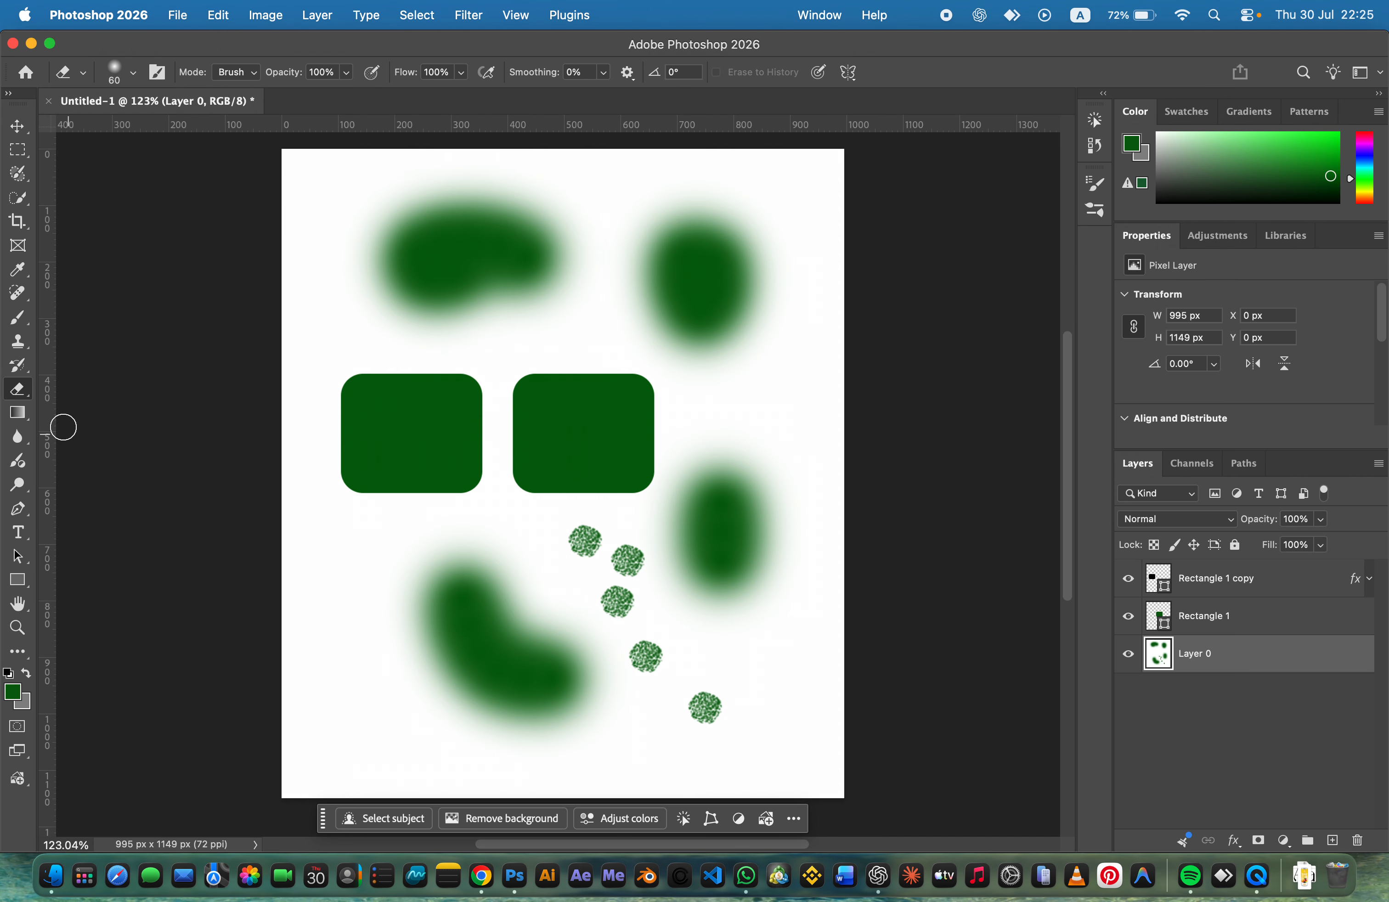
drag(429, 535, 508, 660)
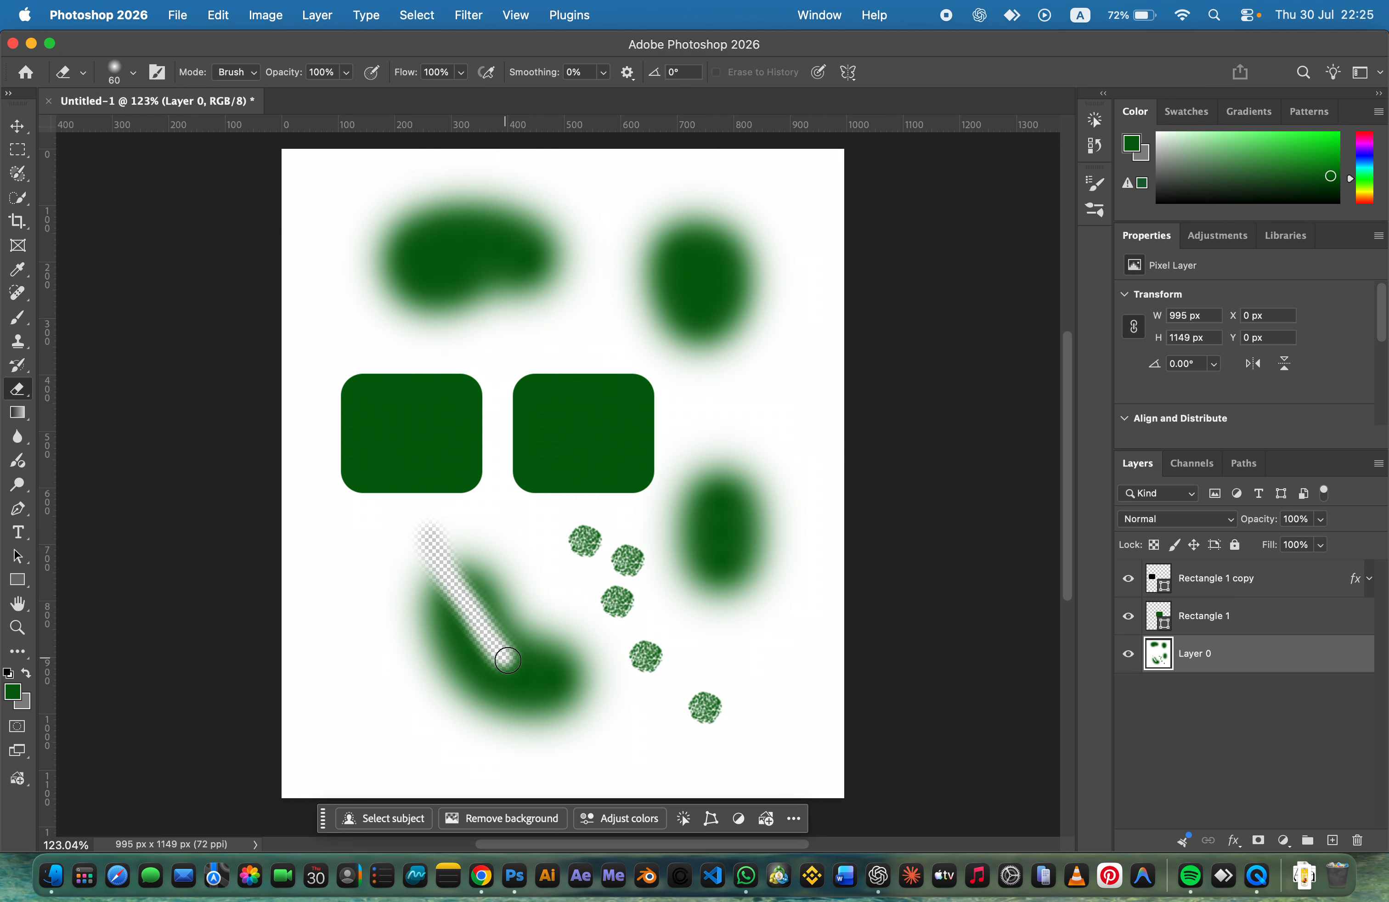
key(super+z)
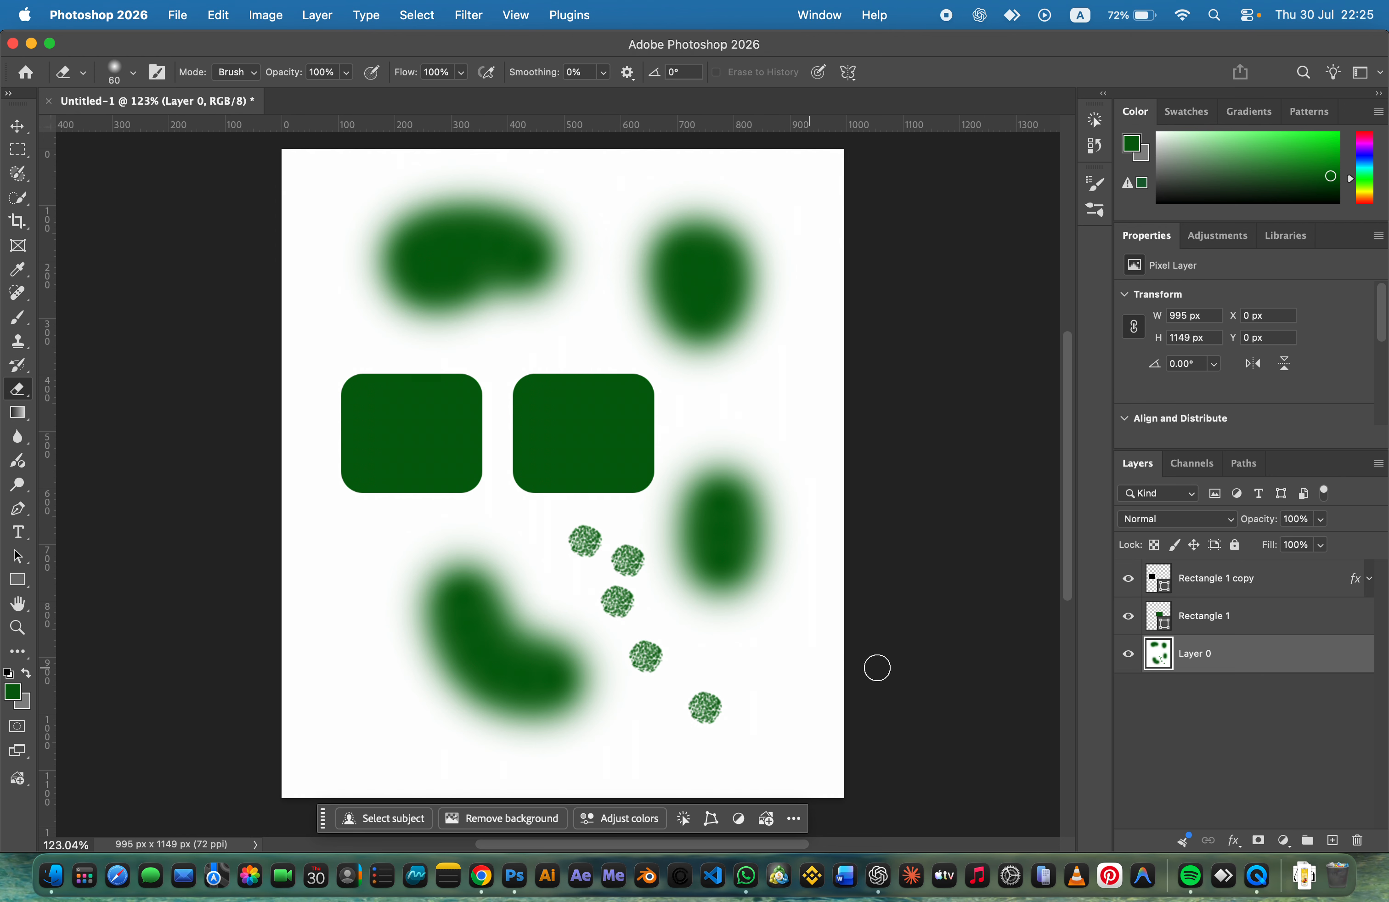
Step: Try erasing two strokes across the lower-left curved blob and one down the right-hand oval on Layer 0, and undo all three
click(1254, 634)
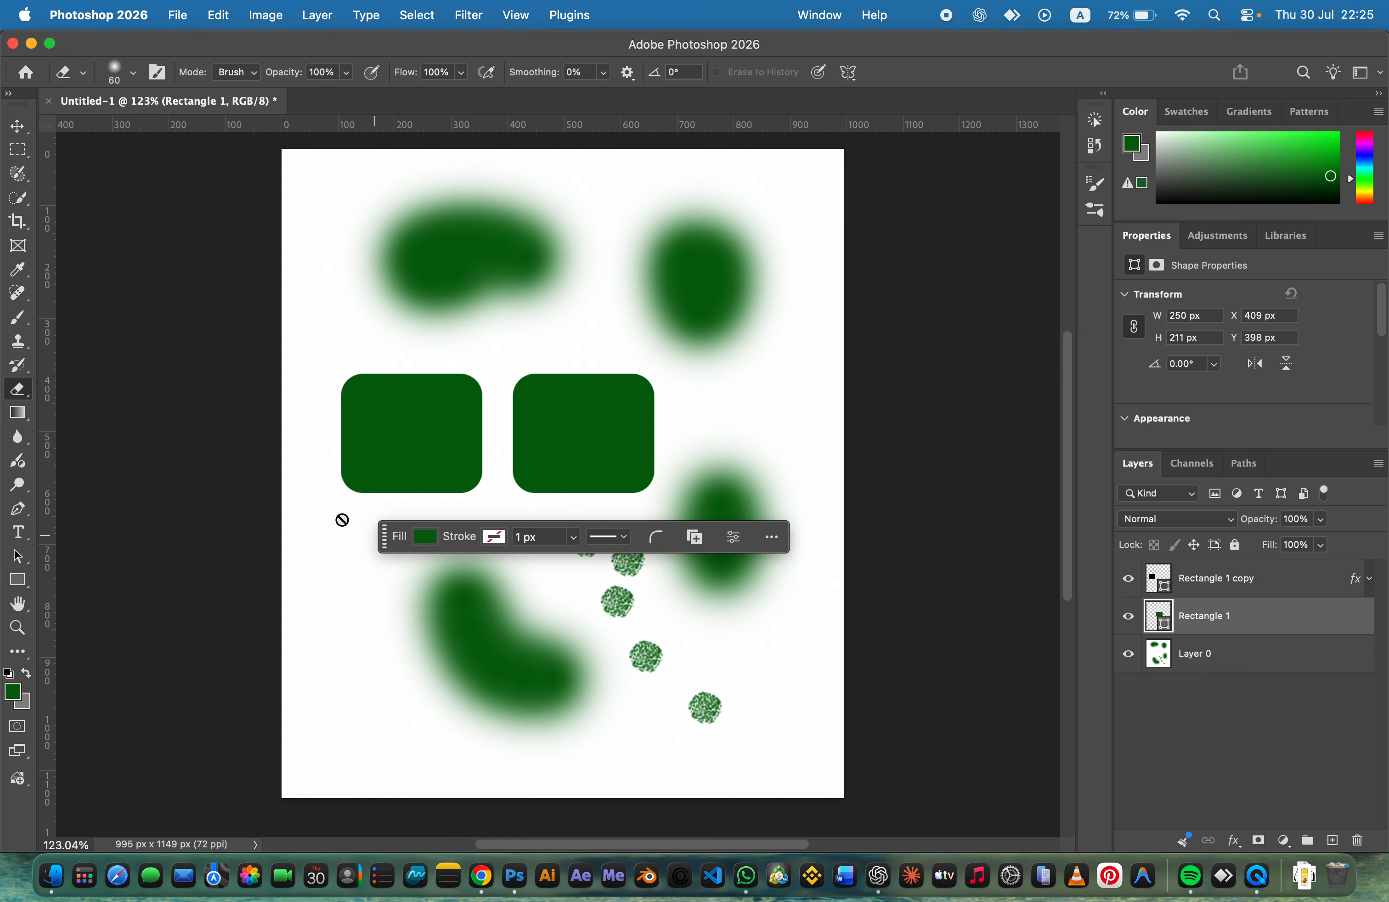
click(1238, 674)
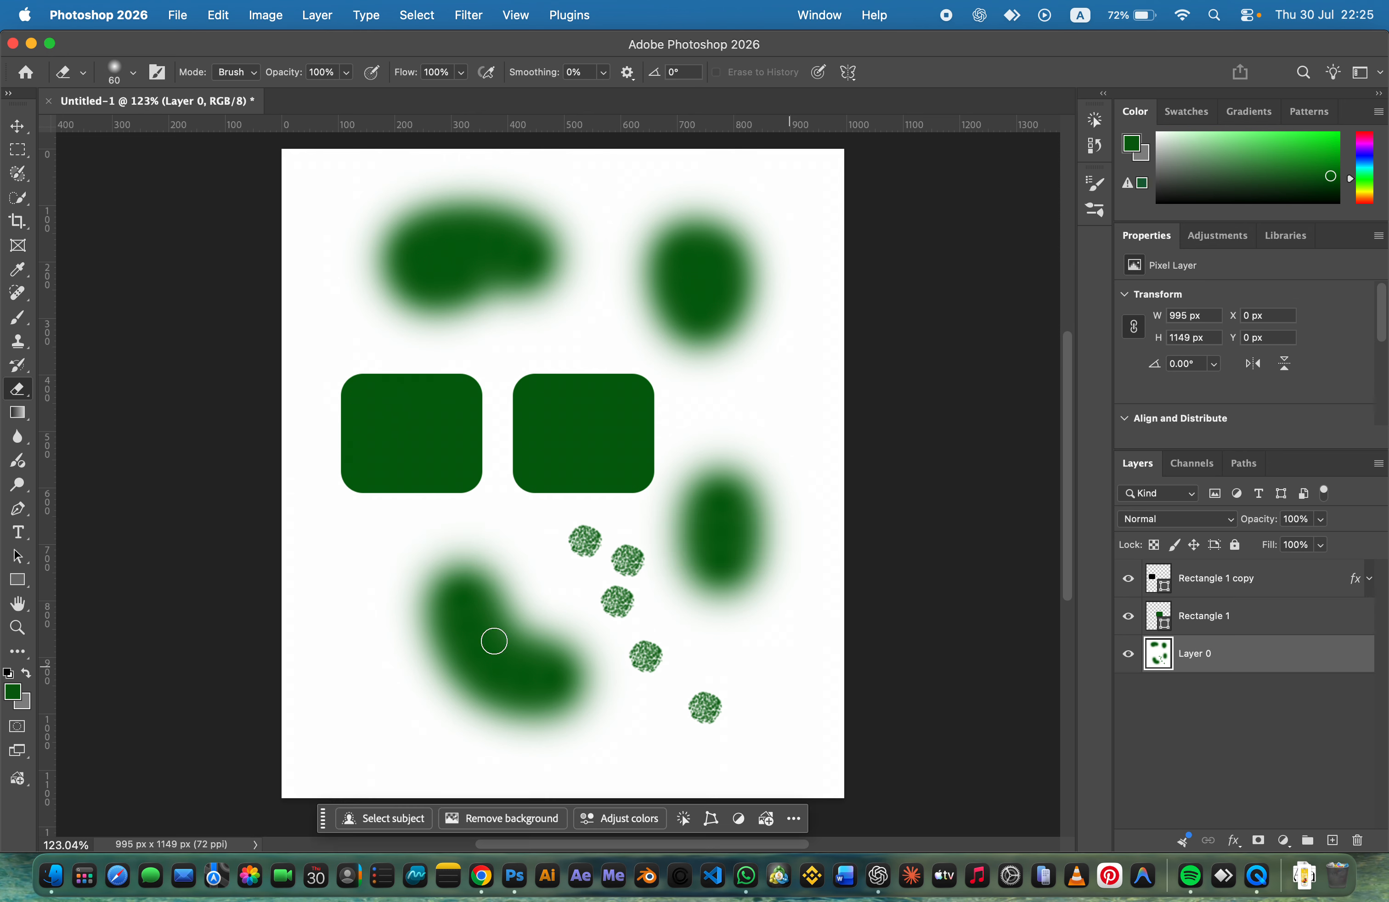
drag(400, 590, 518, 638)
drag(594, 662, 426, 670)
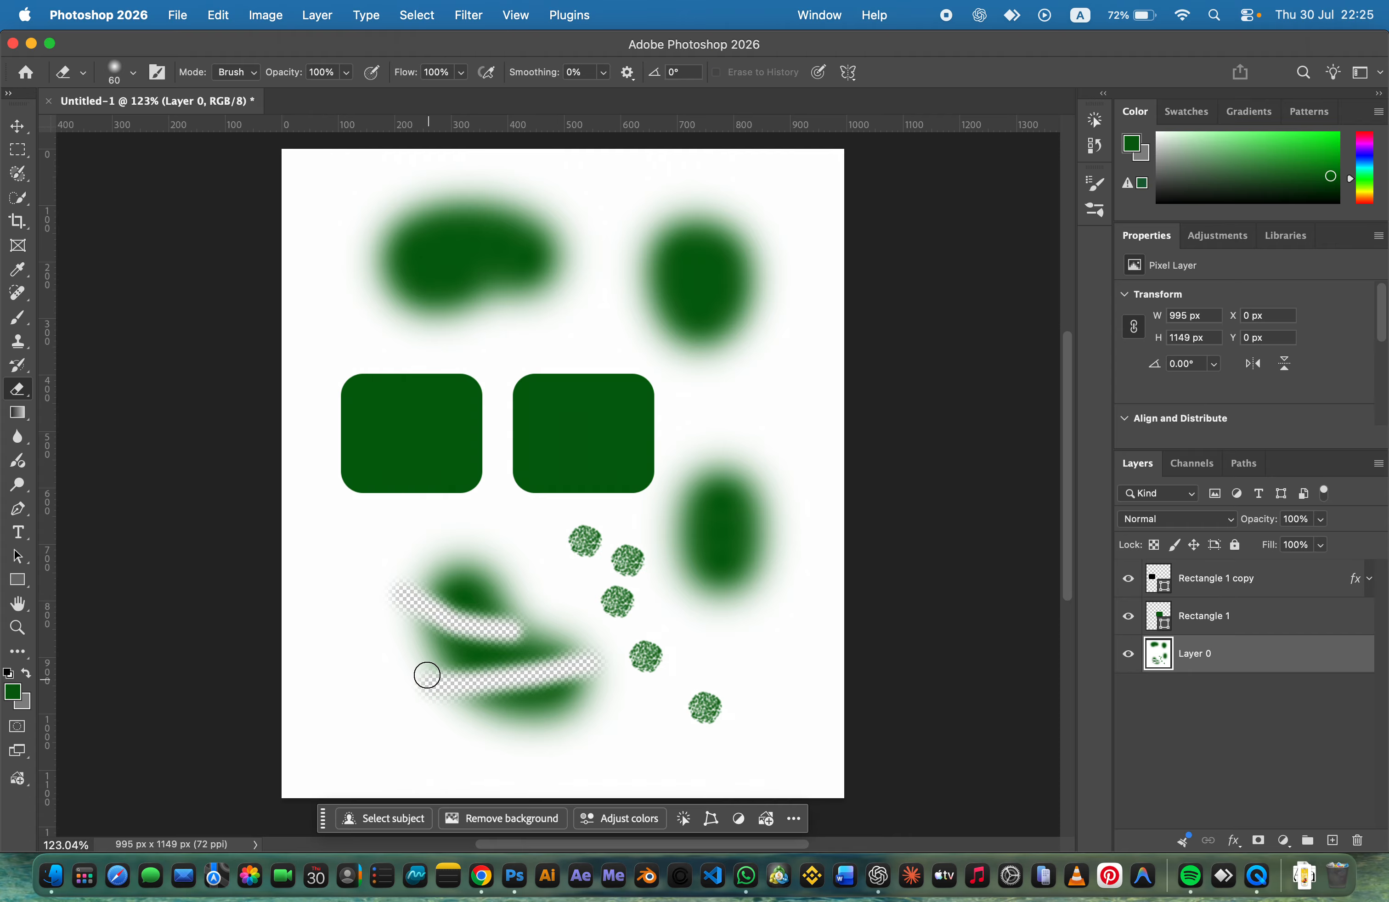
drag(700, 482, 720, 594)
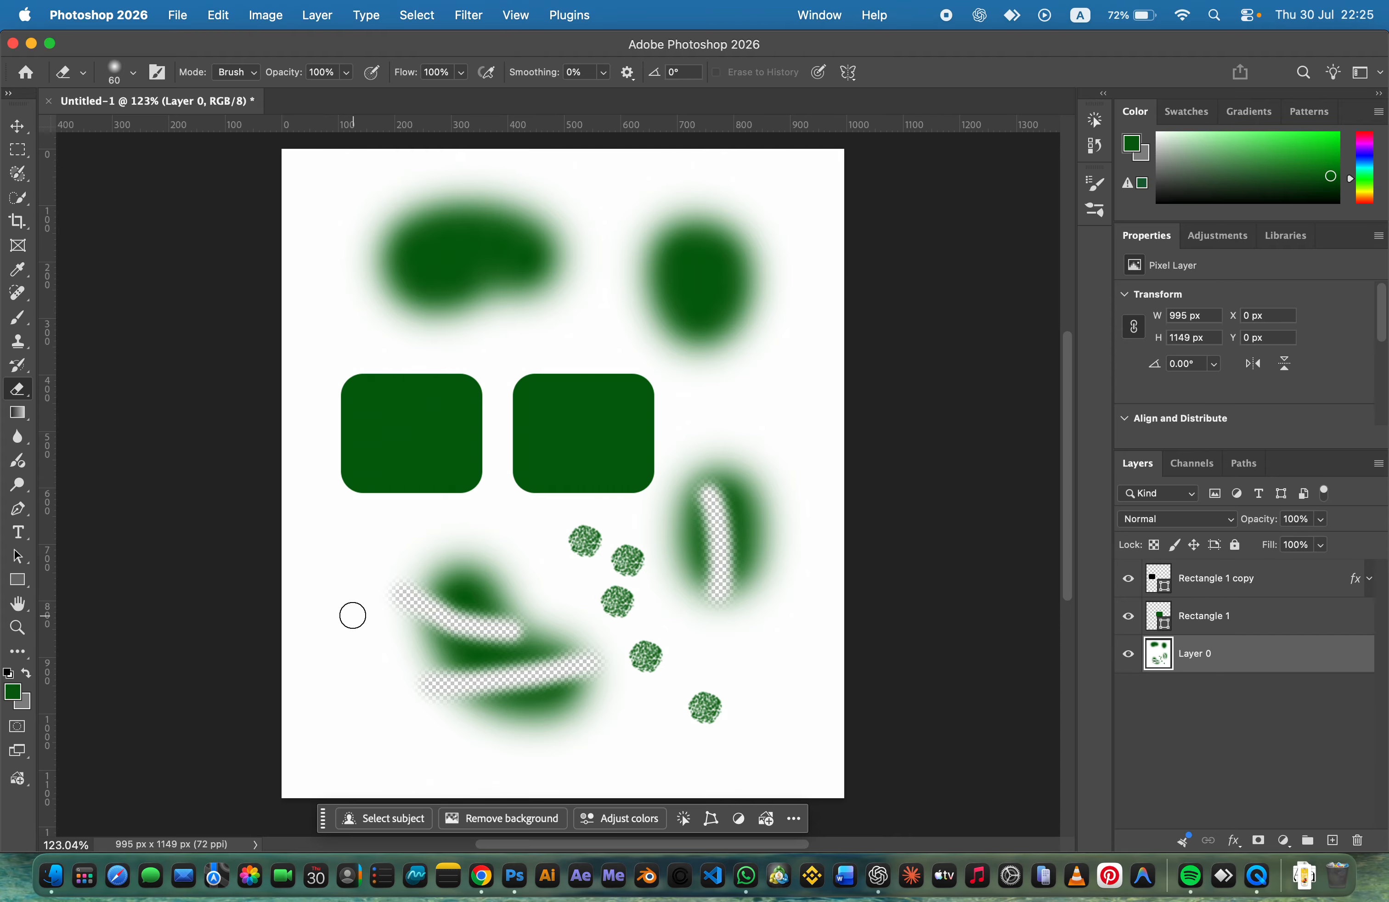
key(super+z)
key(super+z)
key(super+z)
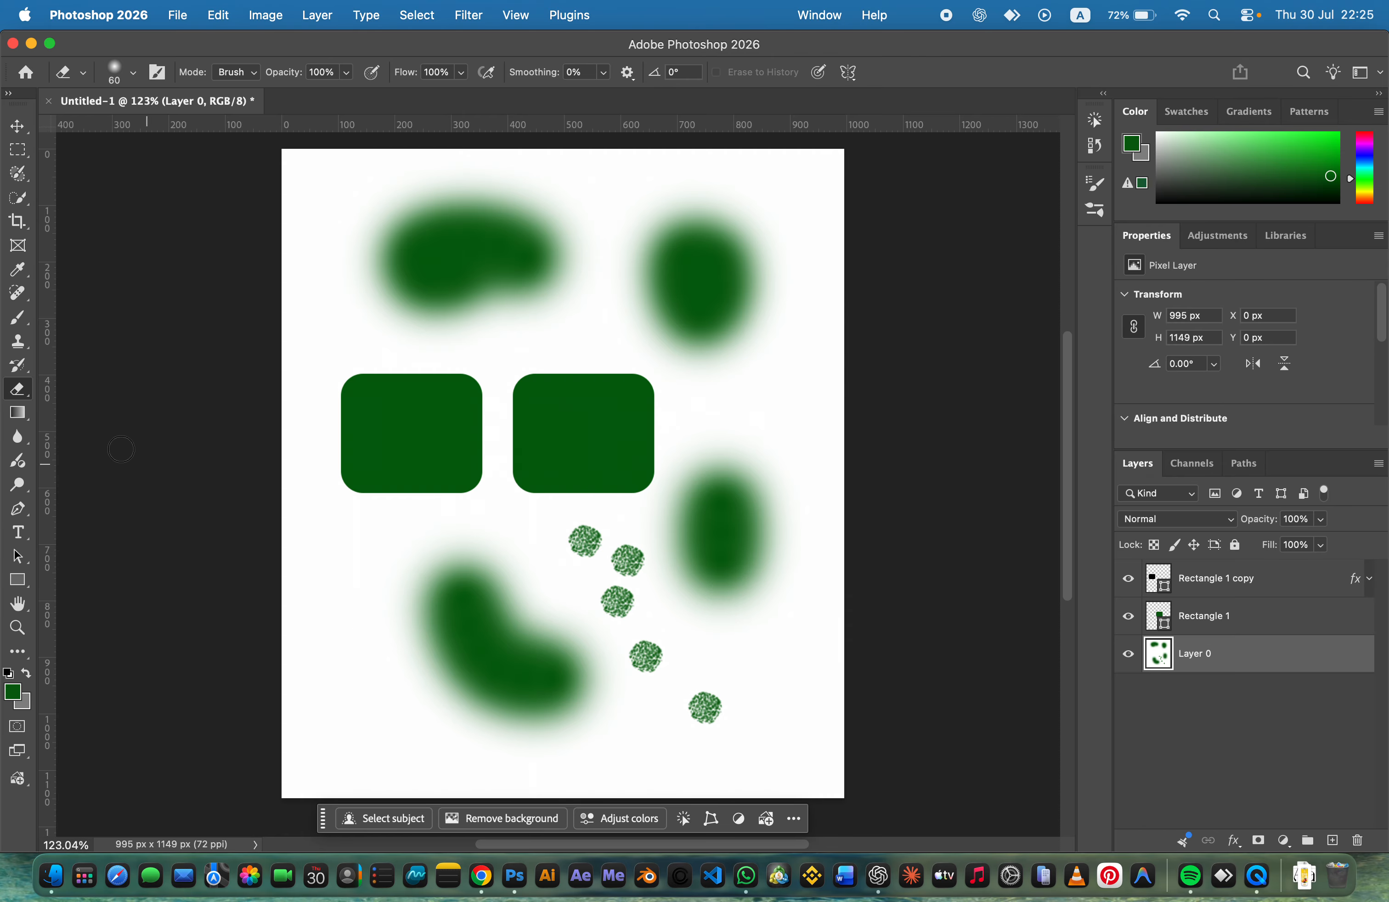
Step: Activate the Gradient Tool and try several short linear green-to-gray gradients in different directions over the canvas
right_click(29, 393)
click(32, 427)
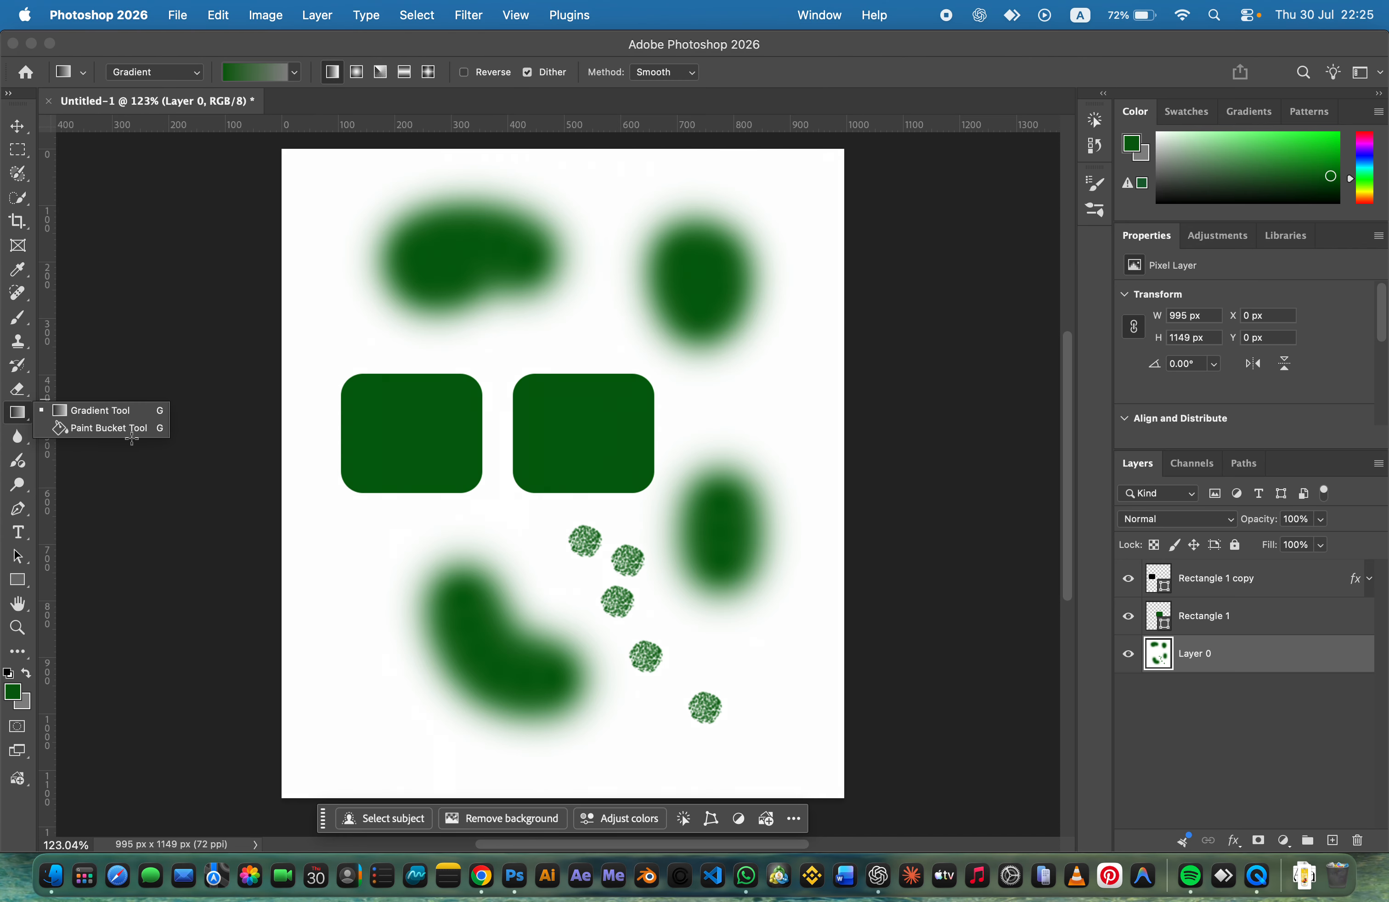
click(103, 411)
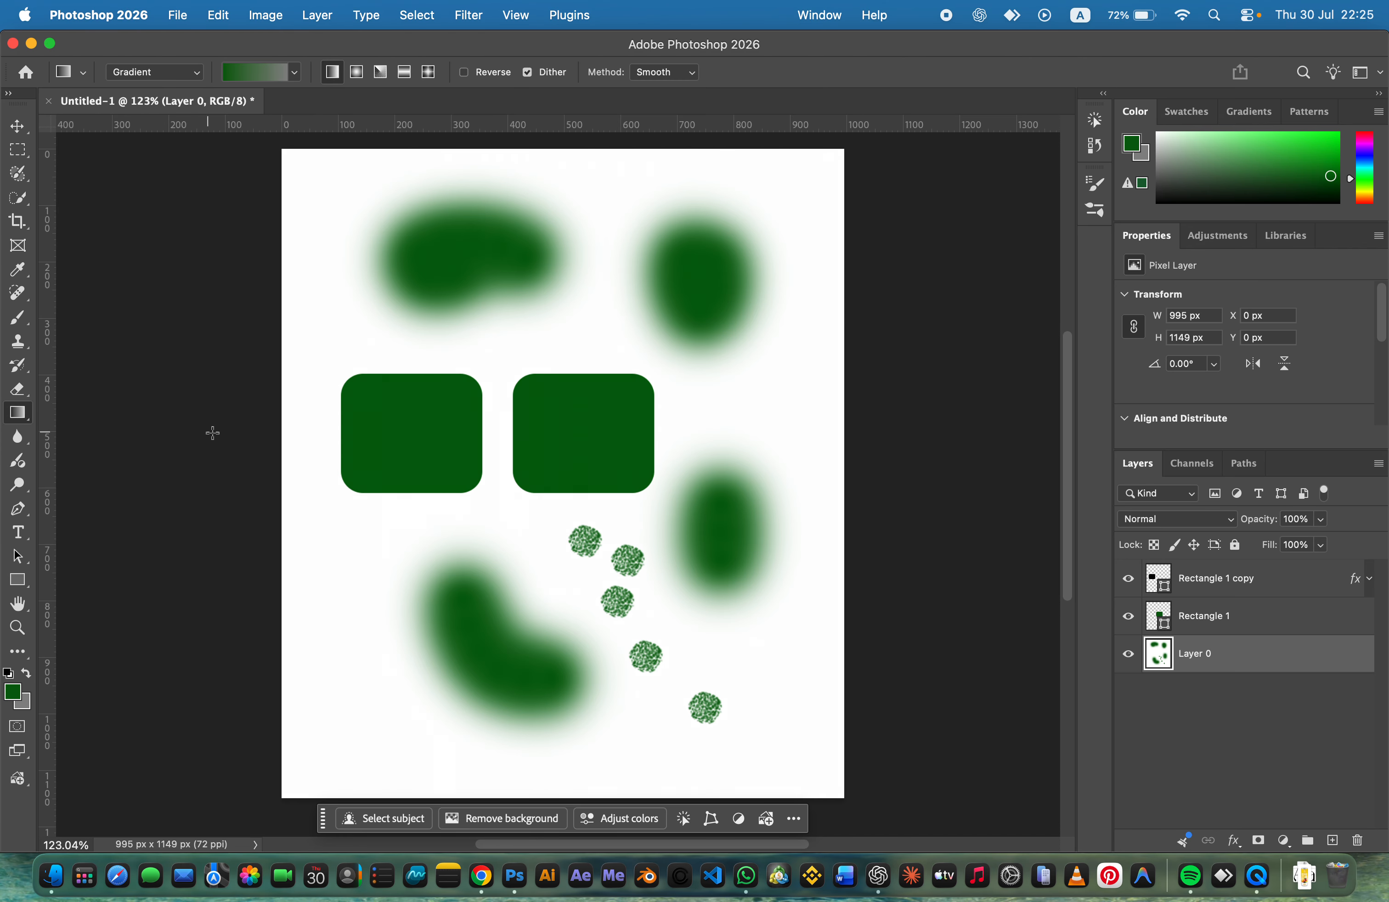
drag(440, 438, 431, 477)
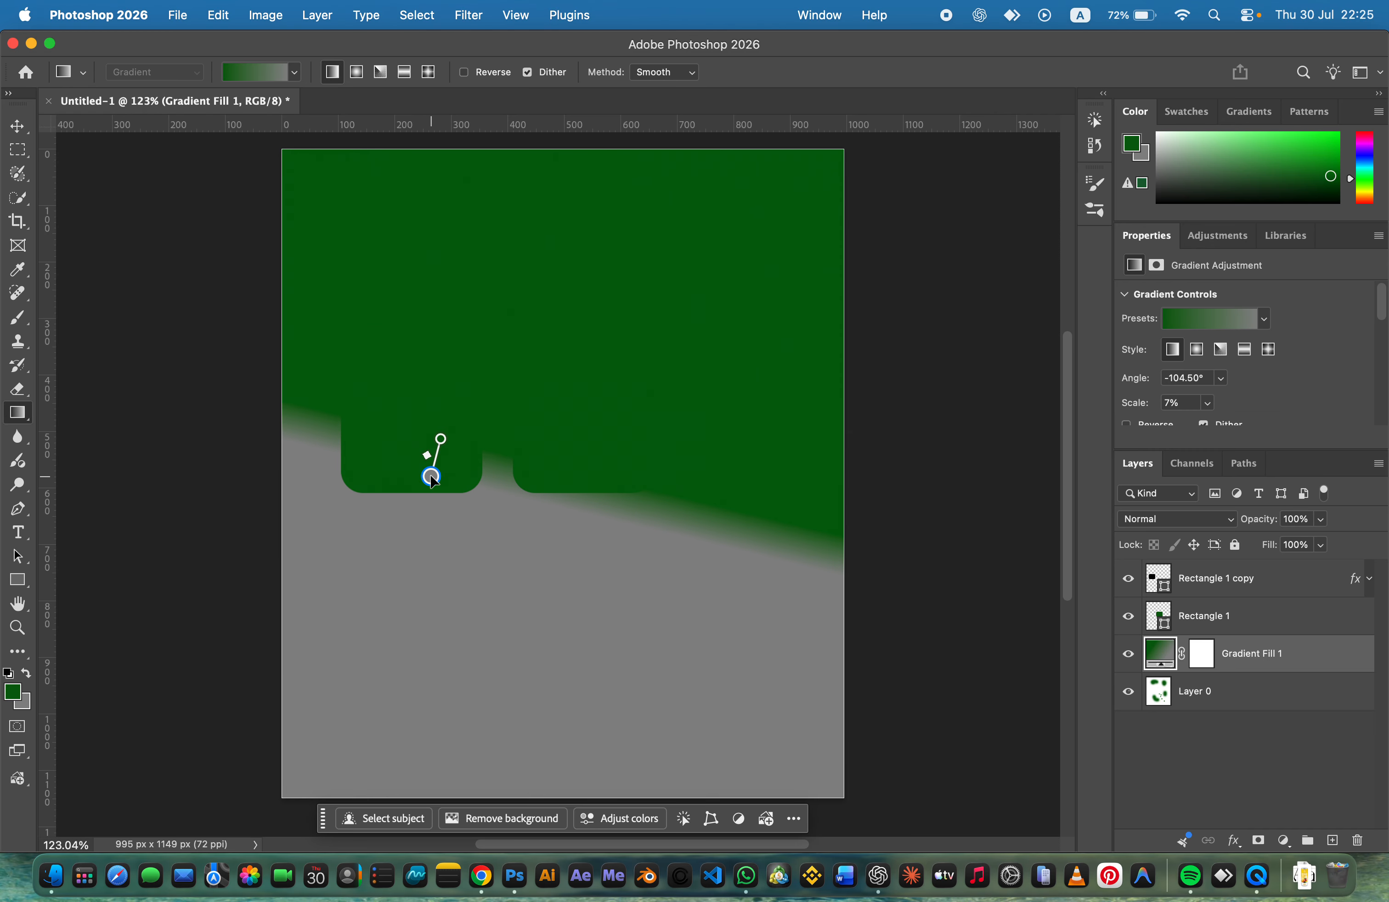
drag(543, 628, 569, 538)
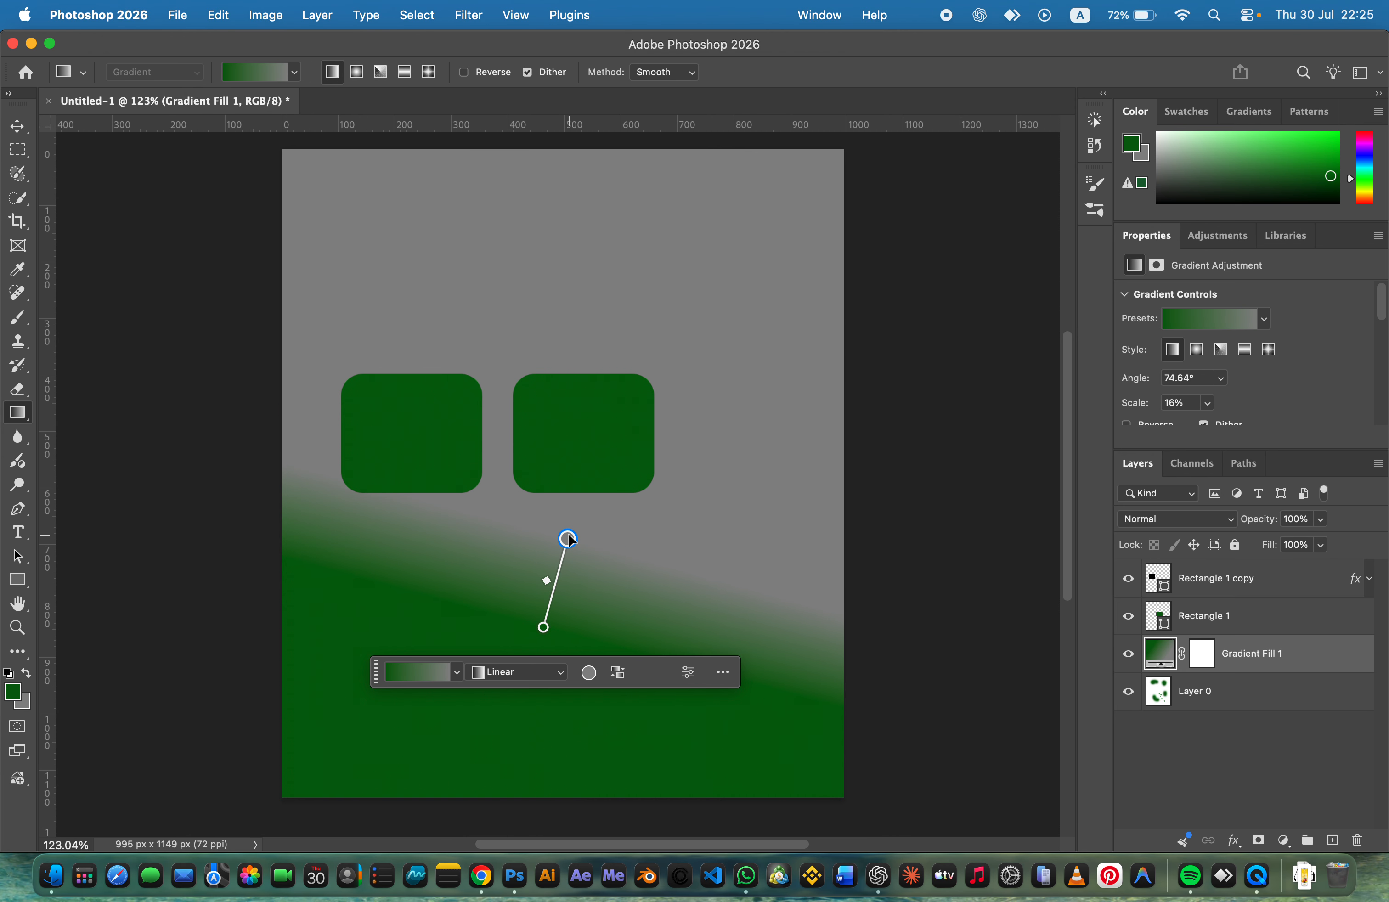
drag(697, 363, 657, 450)
drag(463, 675, 496, 616)
drag(655, 483, 642, 521)
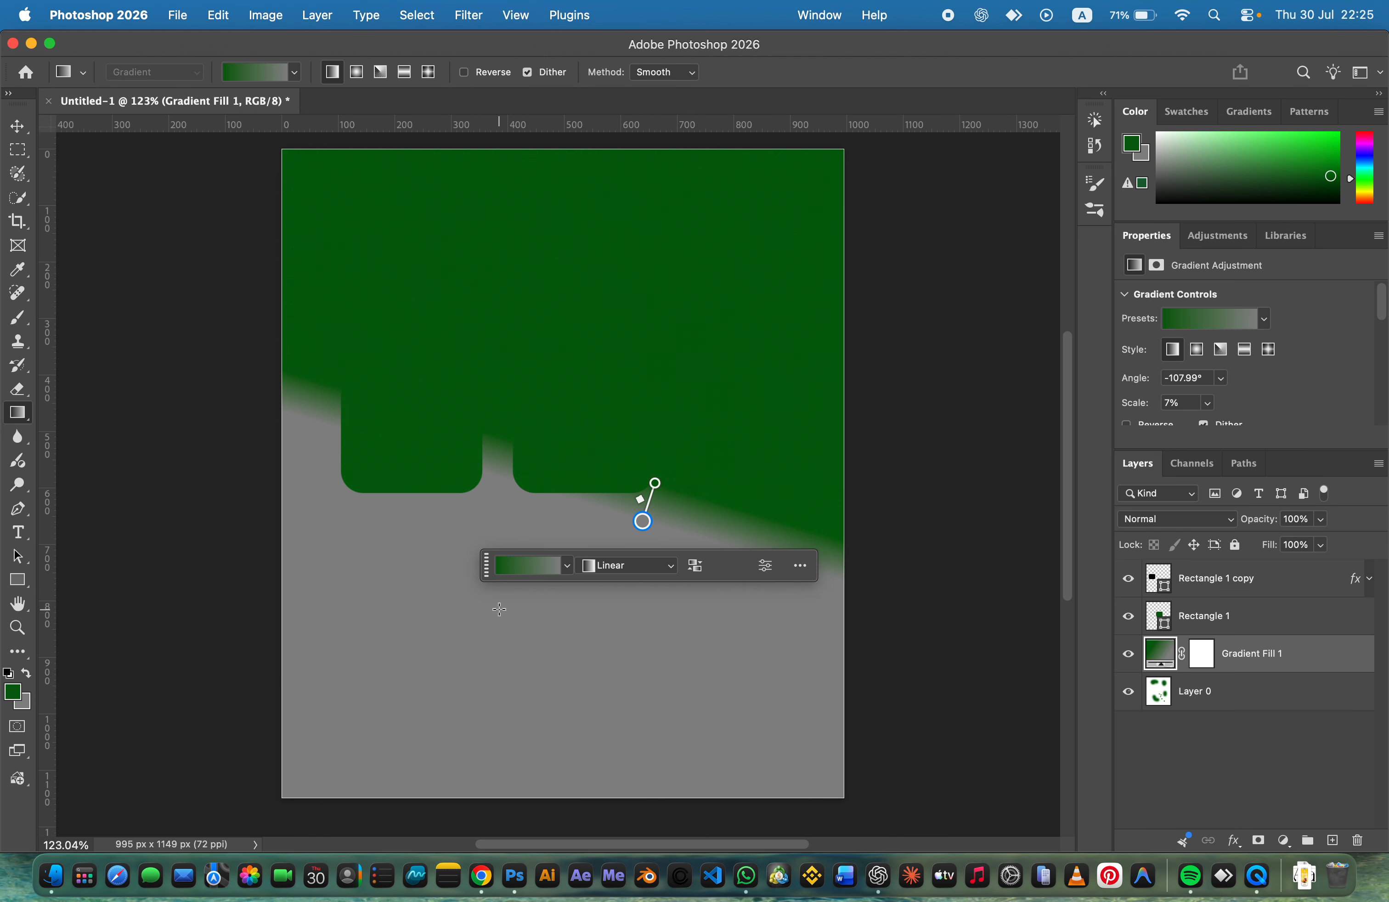
drag(498, 609, 517, 565)
Step: Undo all the gradient changes, including the gradient fill layer
key(super+z)
key(super+z)
key(super+z)
key(super+z)
key(super+z)
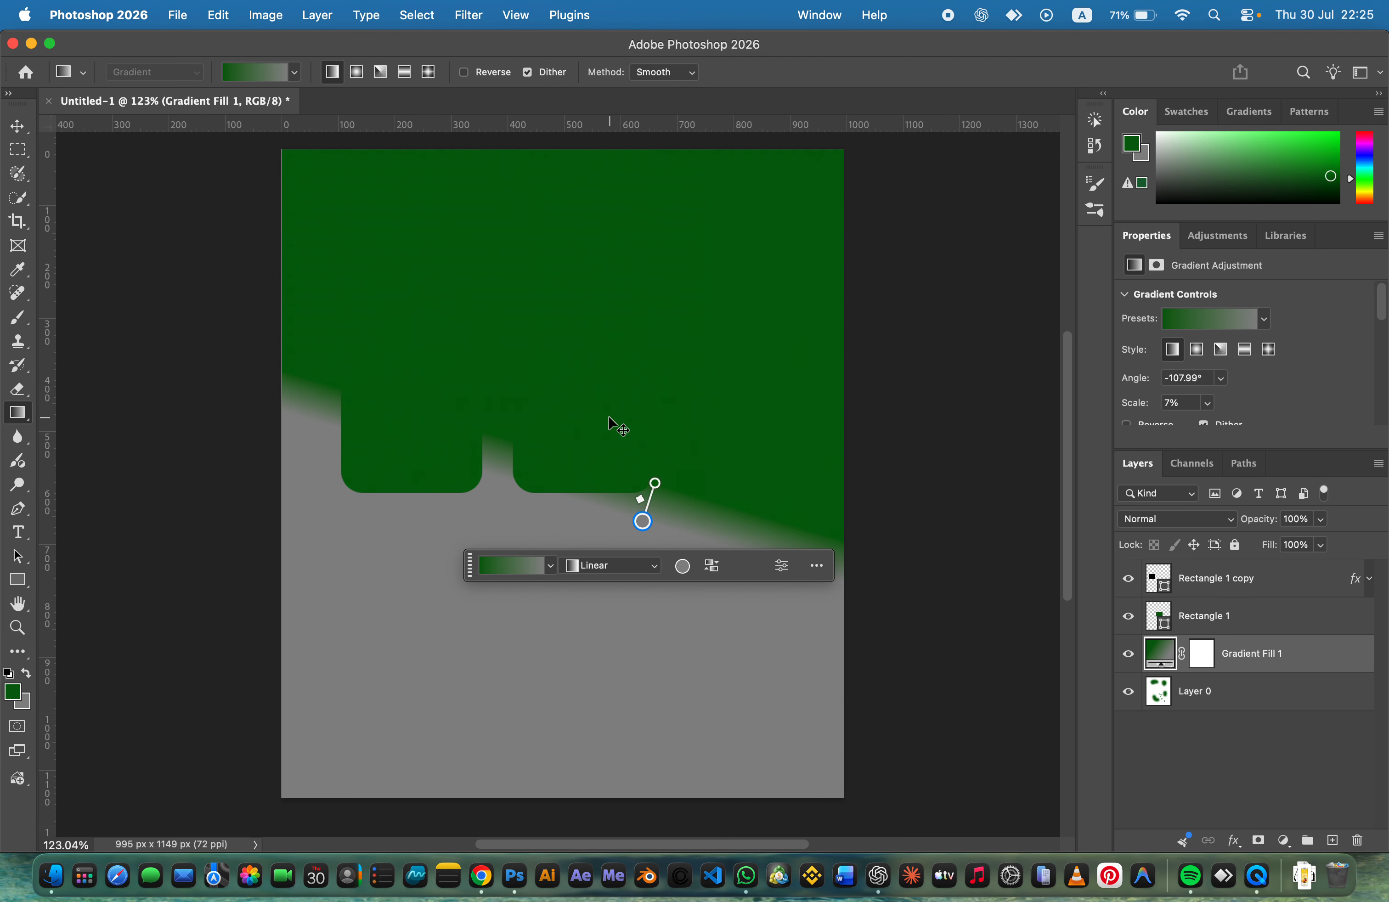
key(super+z)
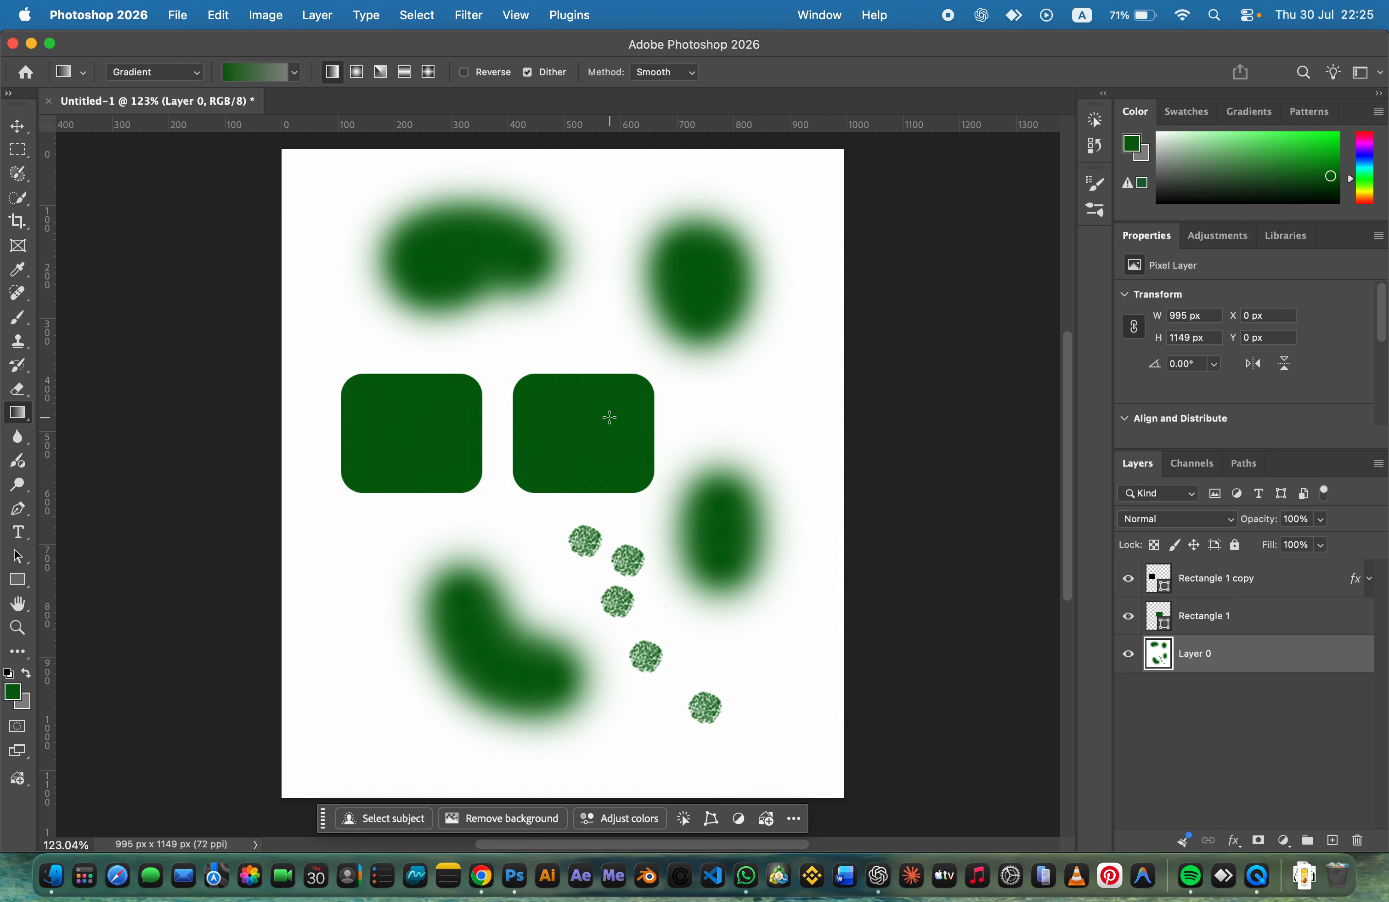
Step: Activate the Blur Tool and look over the Sharpen and Smudge tools grouped with it
drag(18, 438, 88, 443)
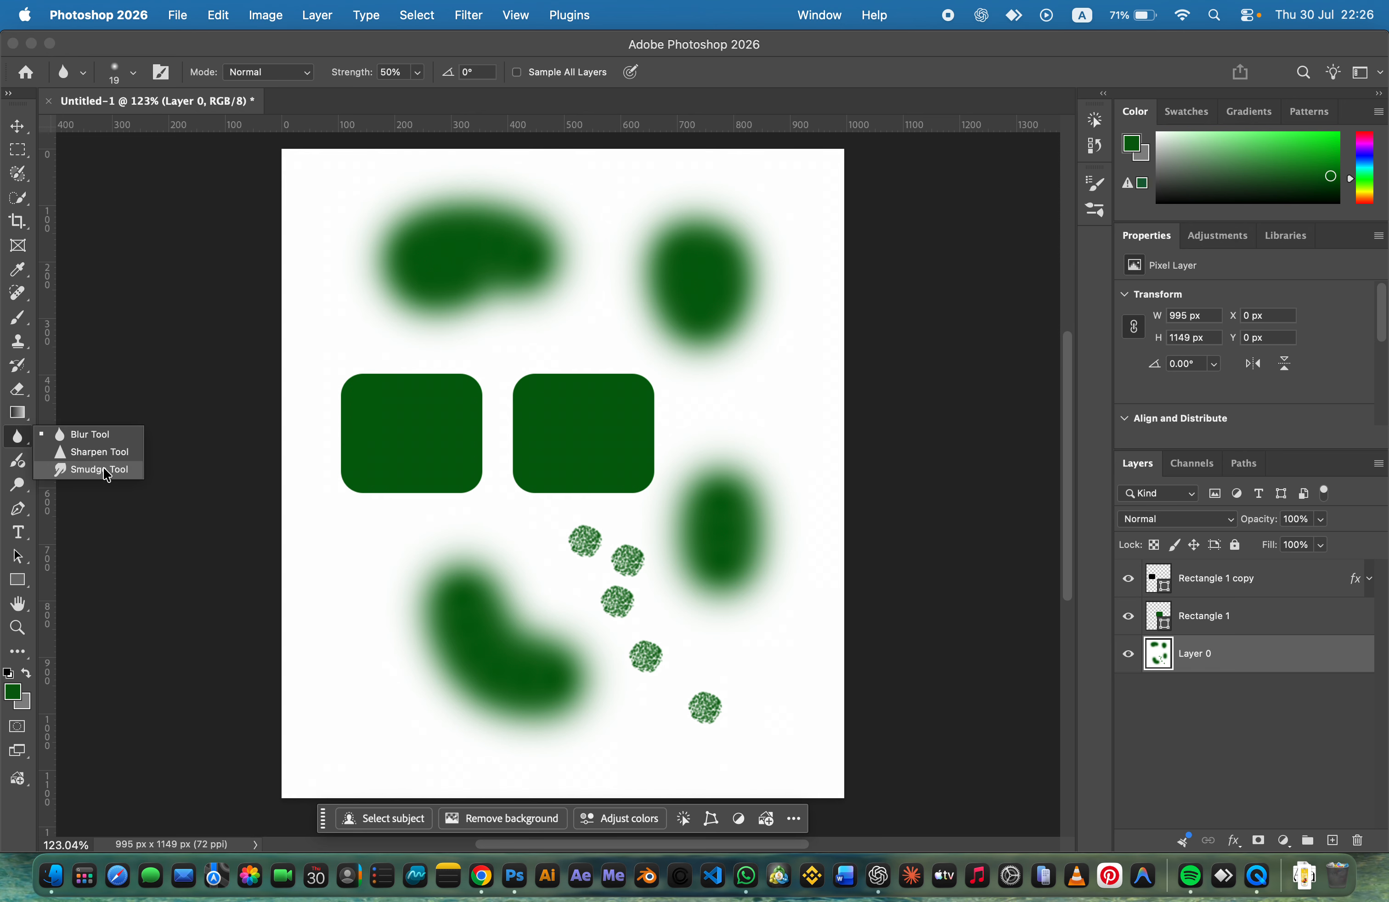
click(109, 442)
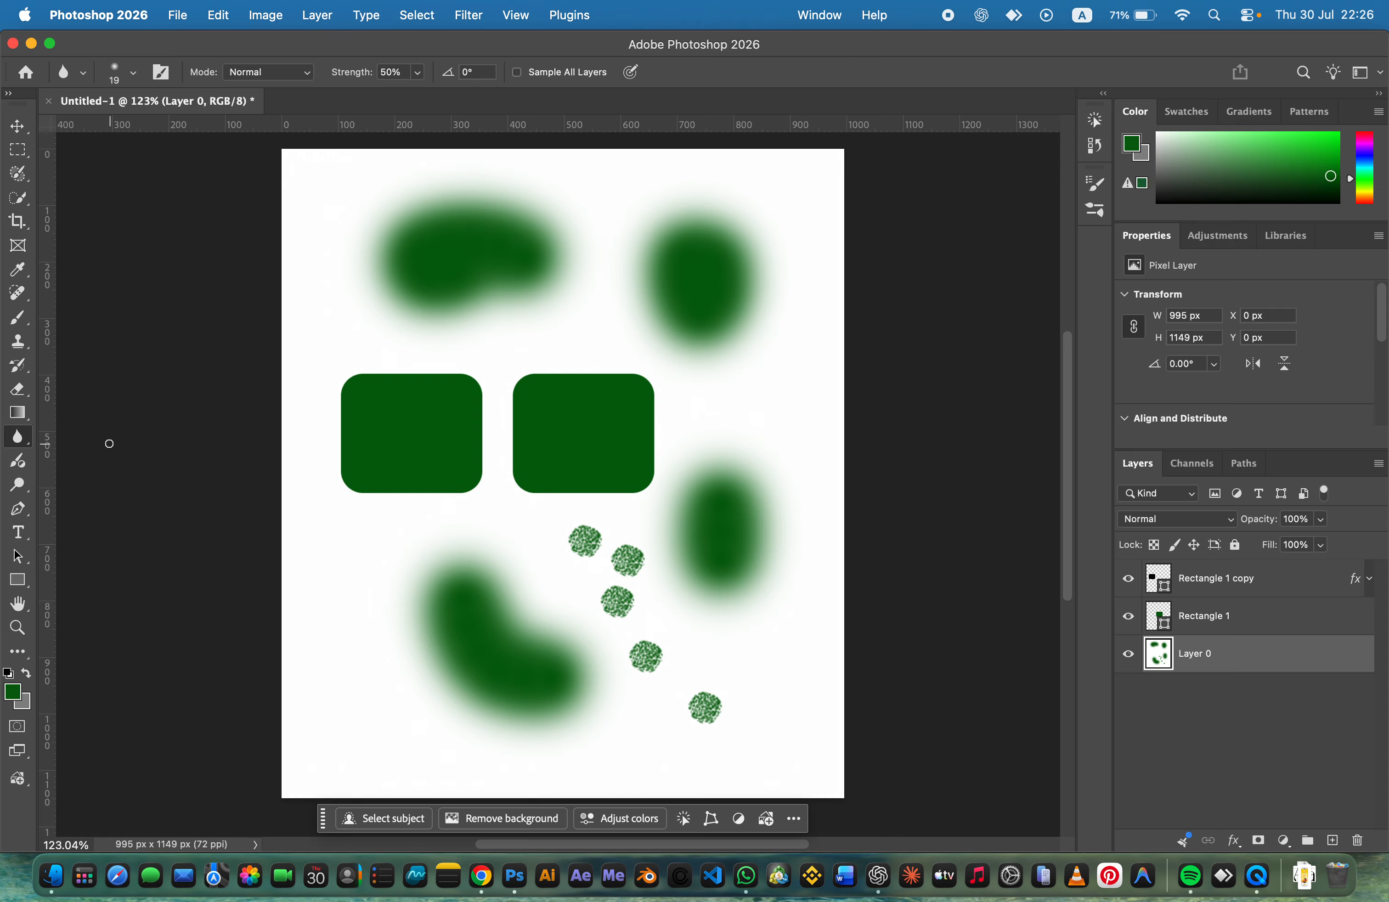
right_click(30, 445)
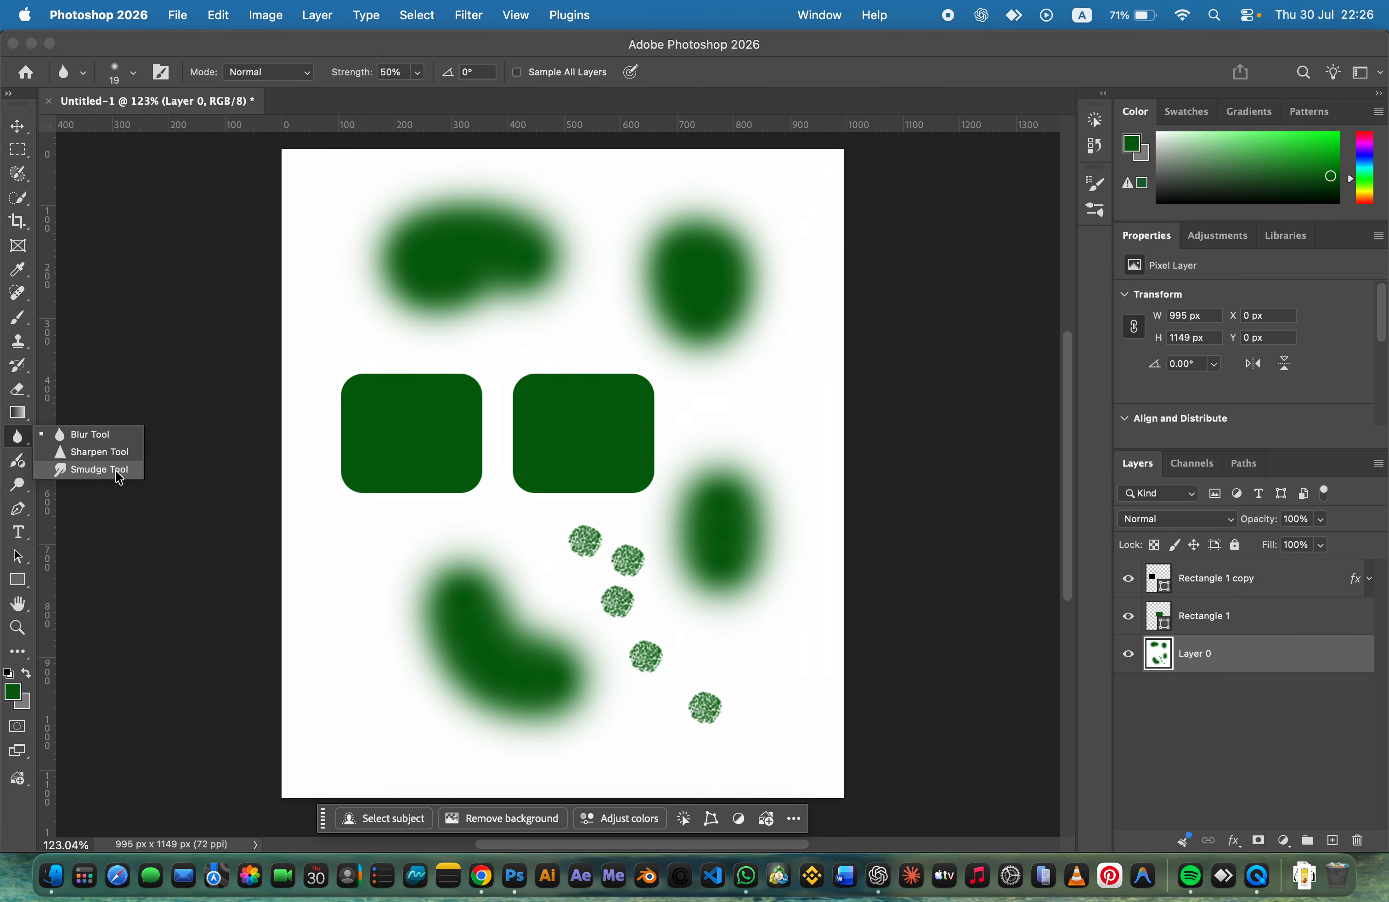
click(21, 439)
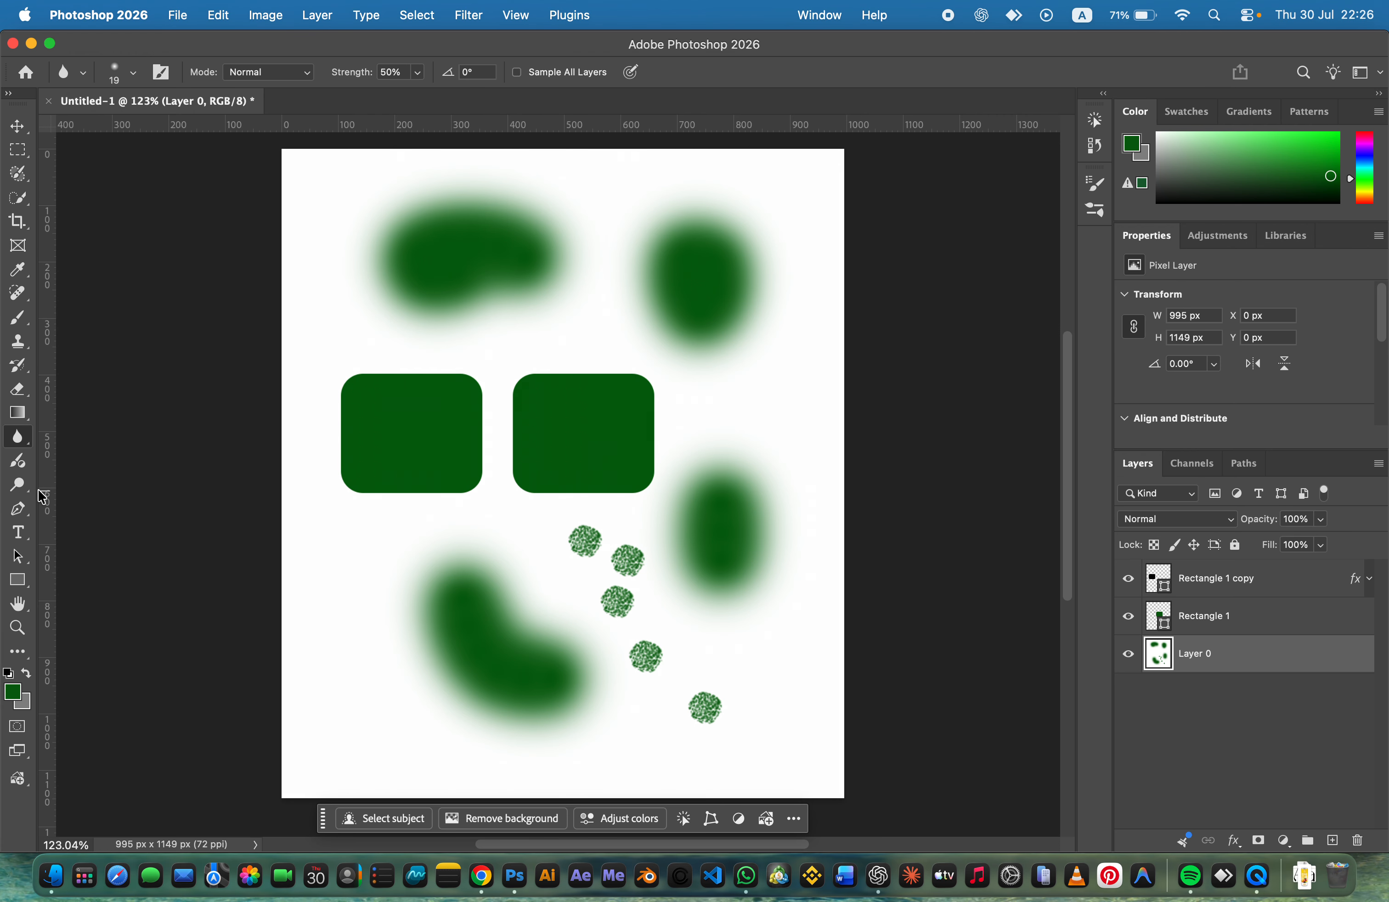
Step: Activate the Adjustment Brush Tool briefly, return to the Move Tool and deselect Layer 0
click(26, 466)
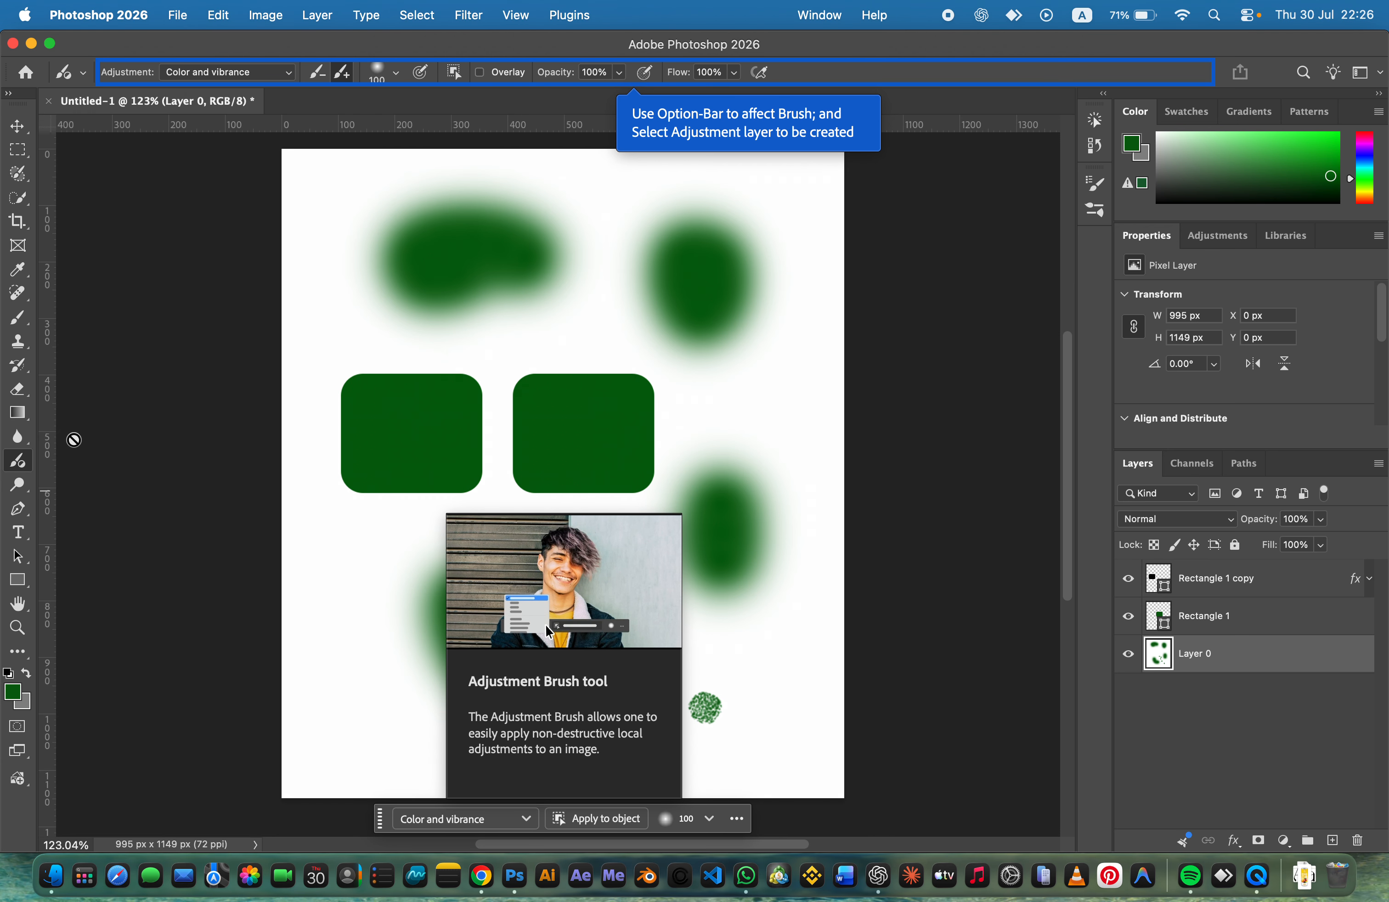
click(23, 126)
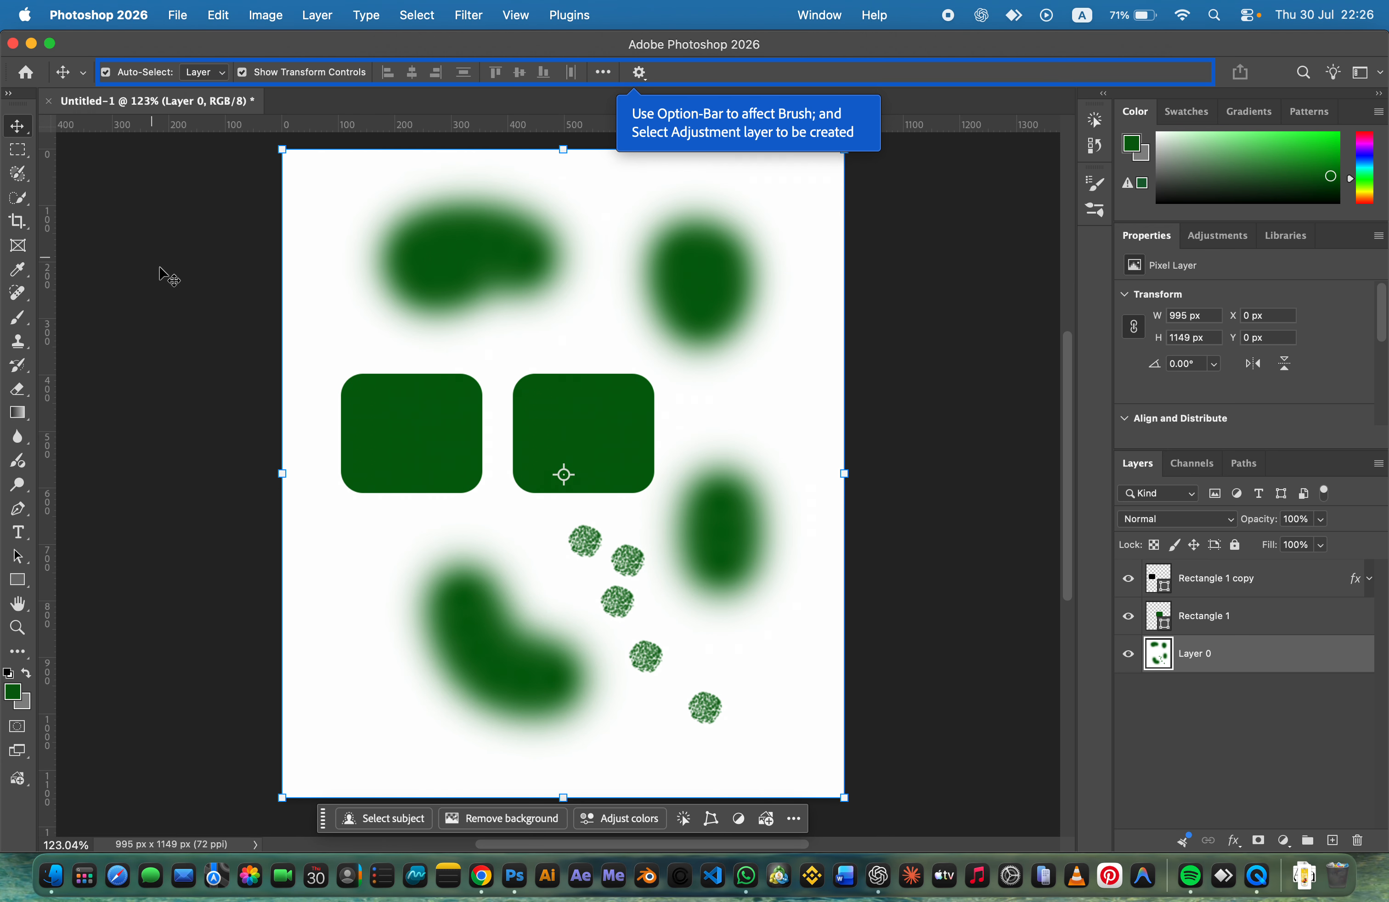
click(196, 276)
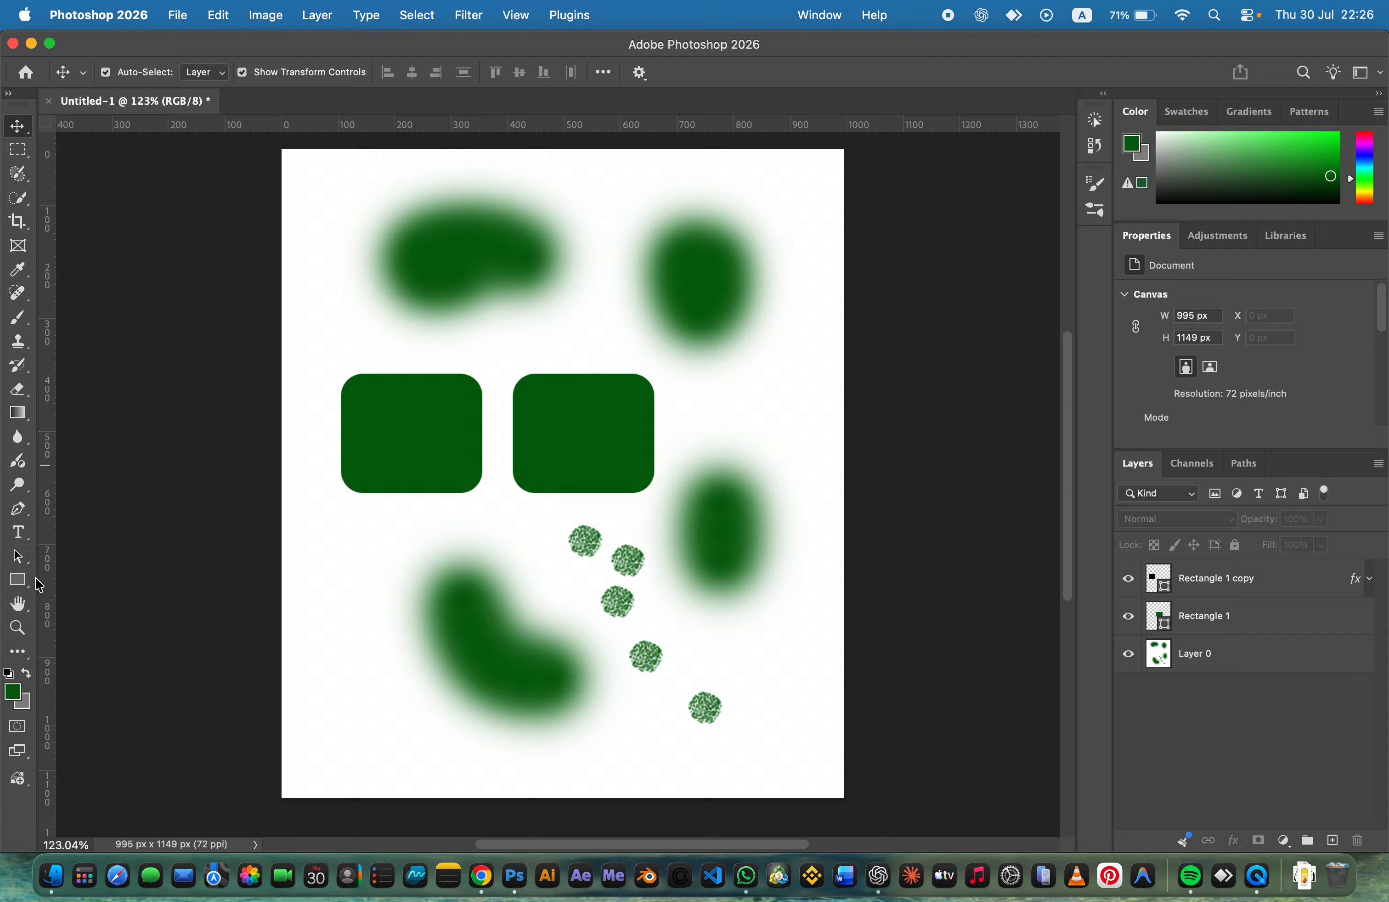
Step: Look over the Dodge, Burn and Sponge tools, and activate the Pen Tool in Path mode
click(28, 499)
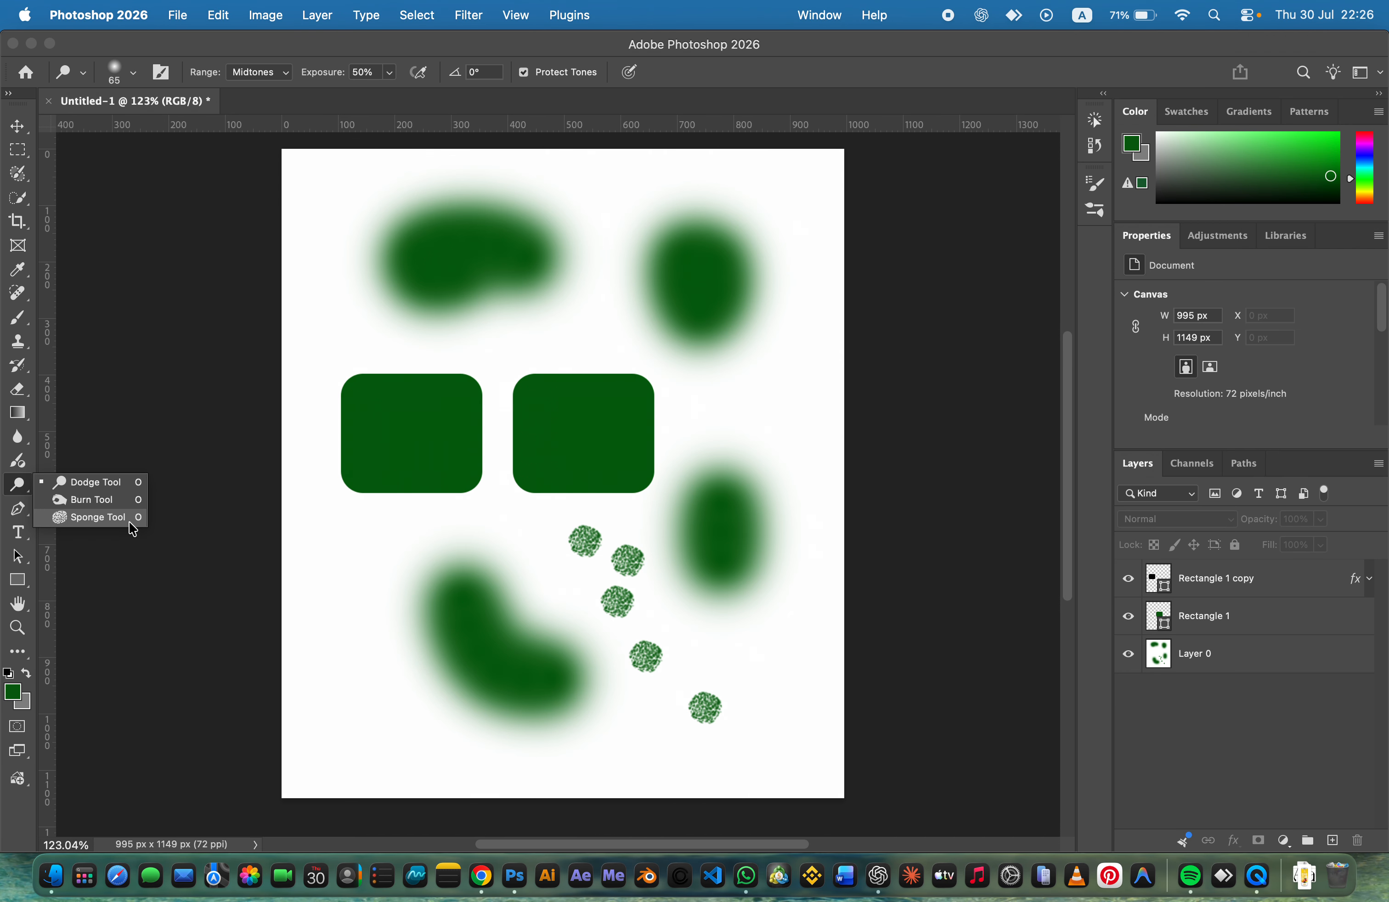
click(17, 508)
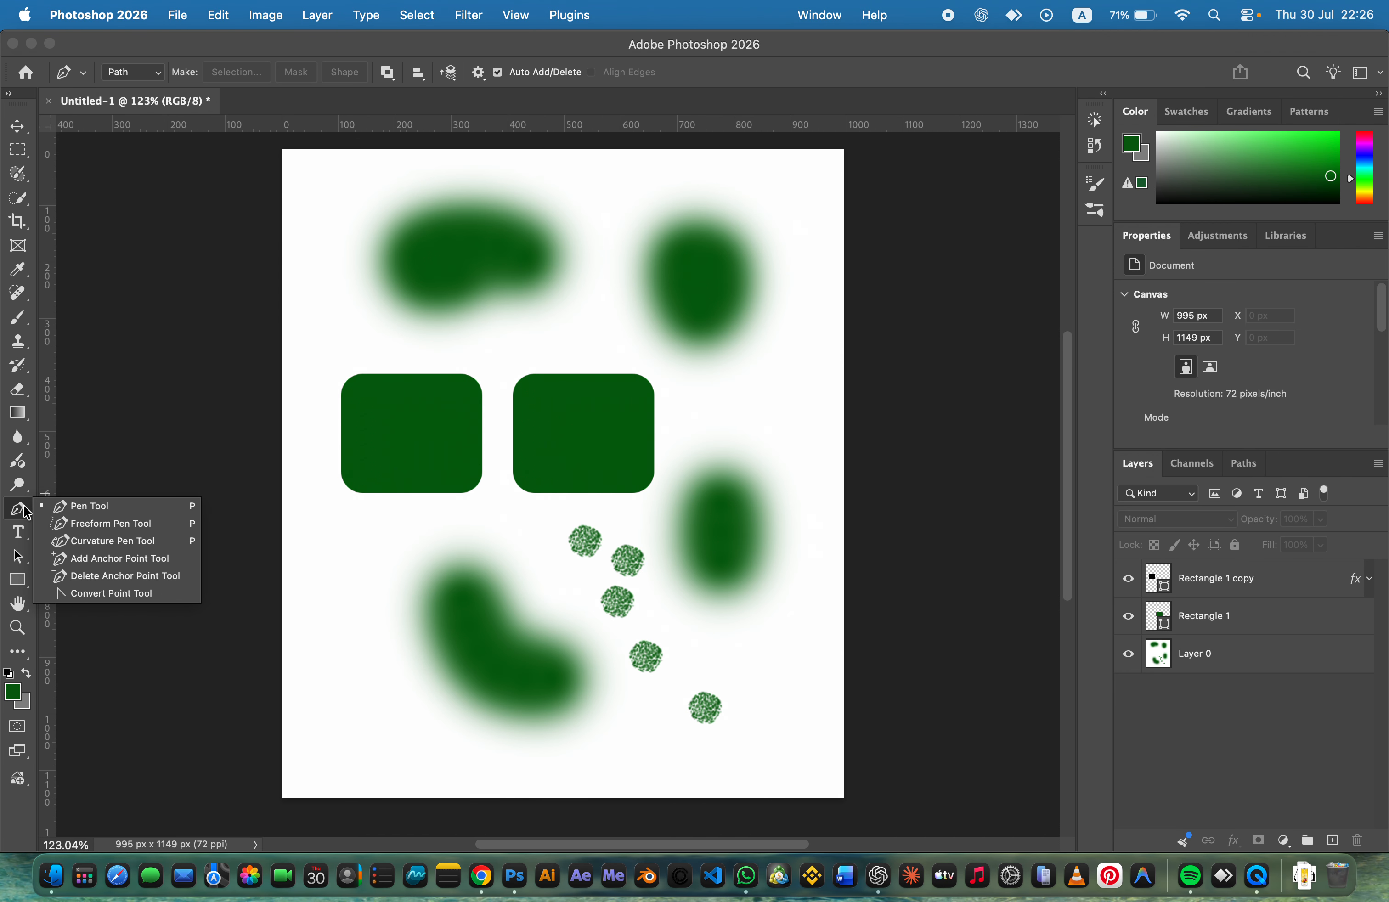
click(102, 513)
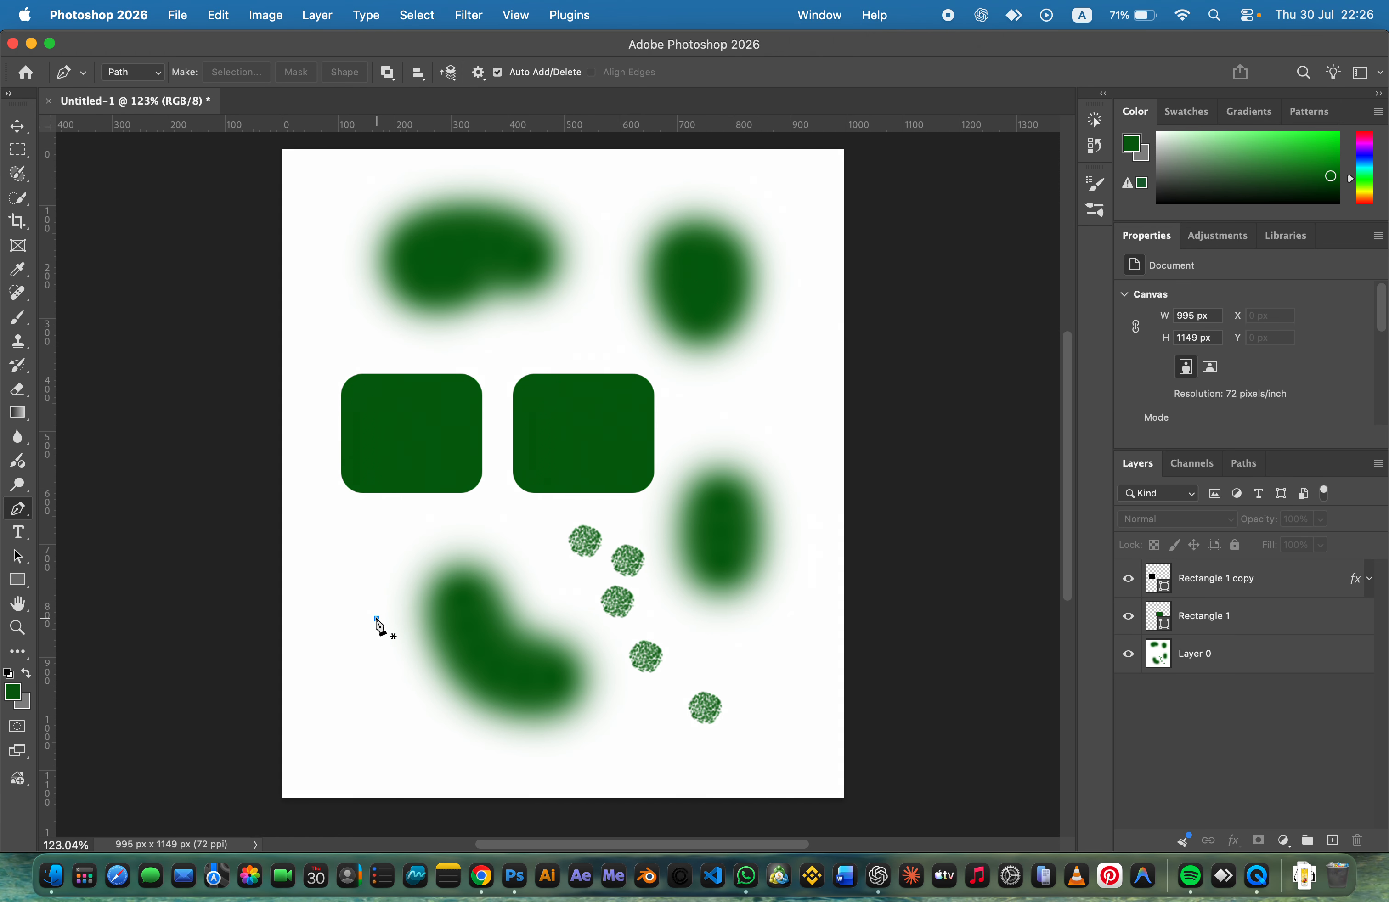
Step: Draw a closed five-point path with a curved upper edge, about 216 × 171 px, below the left green rectangle
click(377, 619)
click(345, 566)
drag(399, 545, 495, 591)
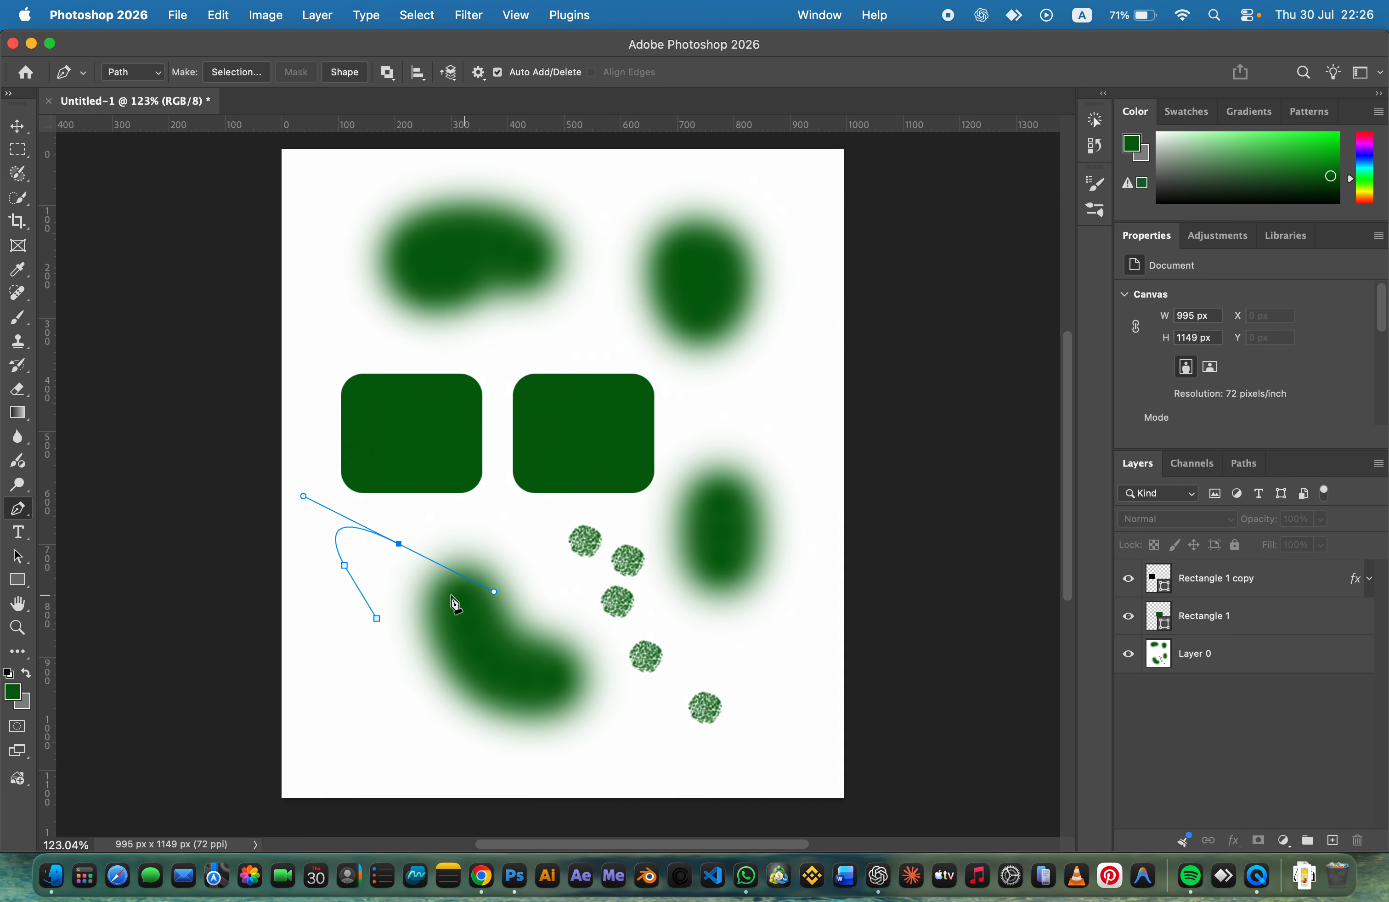
click(445, 624)
click(377, 619)
Step: Add a new layer and convert the closed pen path into a selection
click(1332, 840)
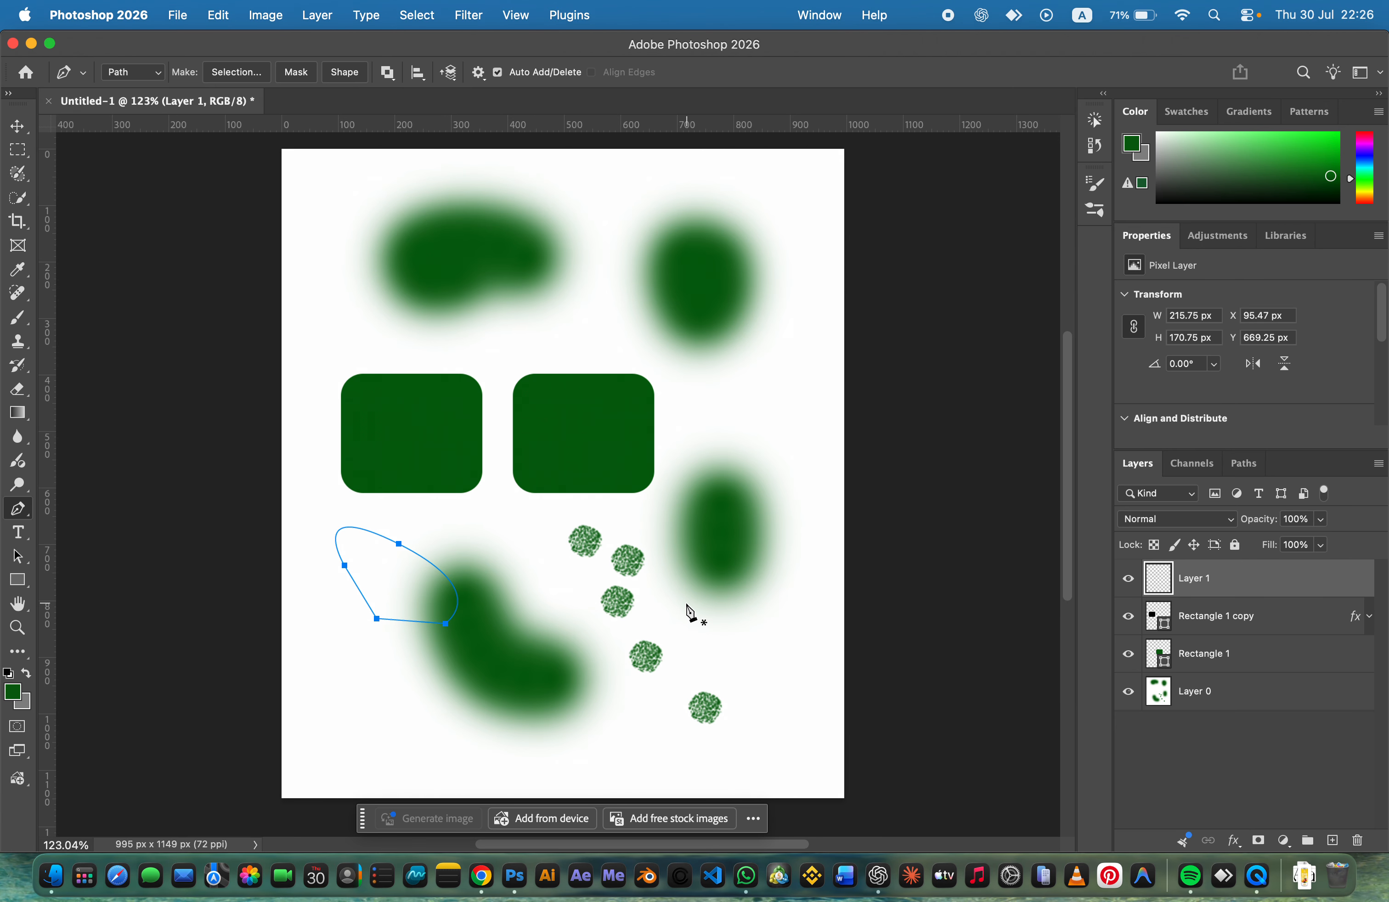
key(super+Return)
Step: Paint the selected area solid green on Layer 1 with the textured 60 px brush, and deselect it
key(b)
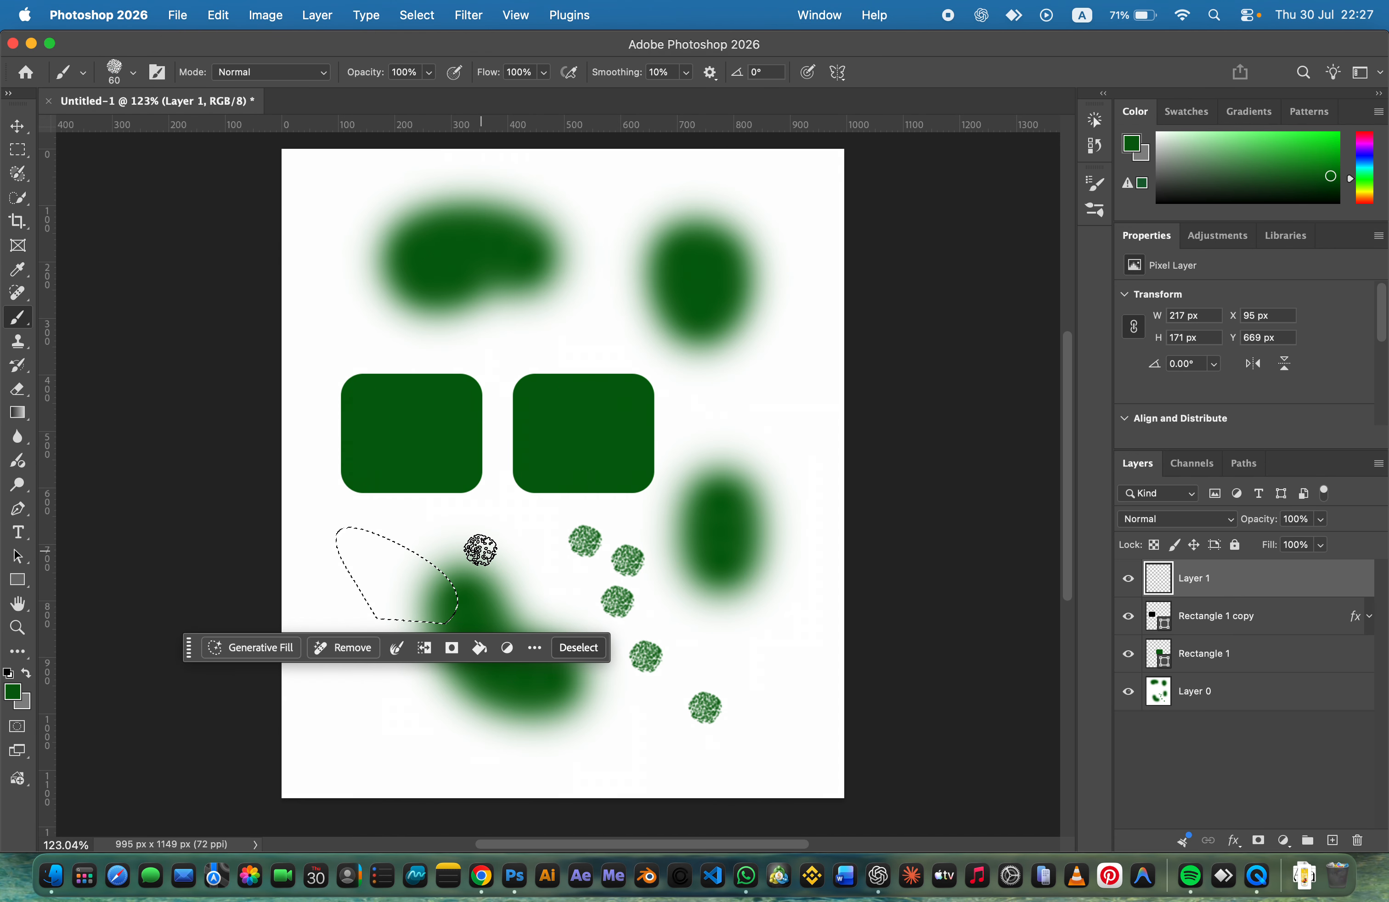
mouse_move(480, 549)
mouse_down()
mouse_move(453, 577)
mouse_move(355, 561)
mouse_move(374, 569)
mouse_move(409, 551)
mouse_move(386, 602)
mouse_move(475, 579)
mouse_up()
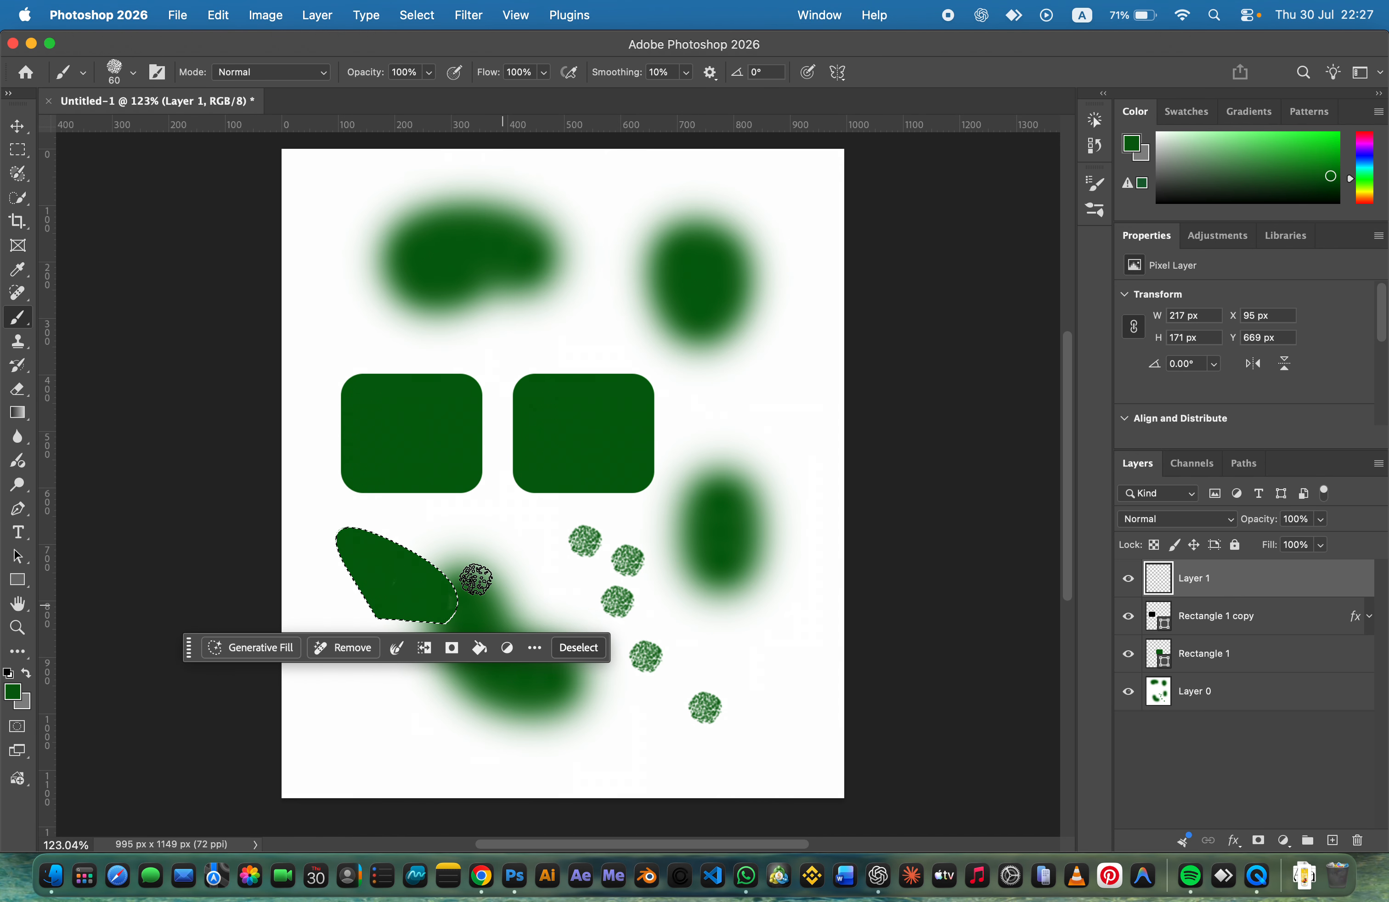
click(19, 129)
click(424, 703)
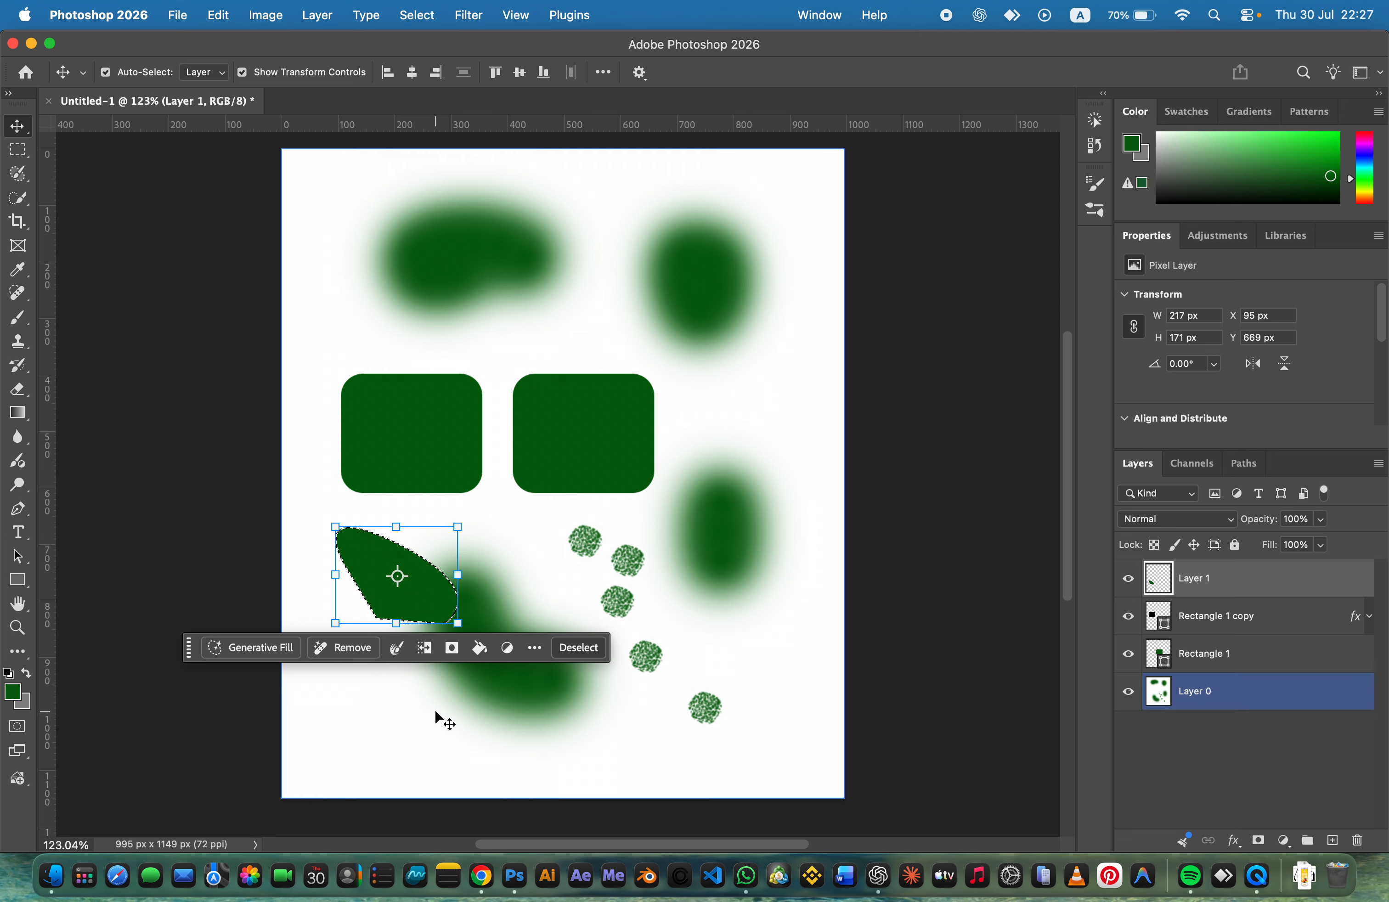
key(super+d)
Step: Trace a closed pen path with curved segments around the edge of the left green rounded rectangle
click(24, 506)
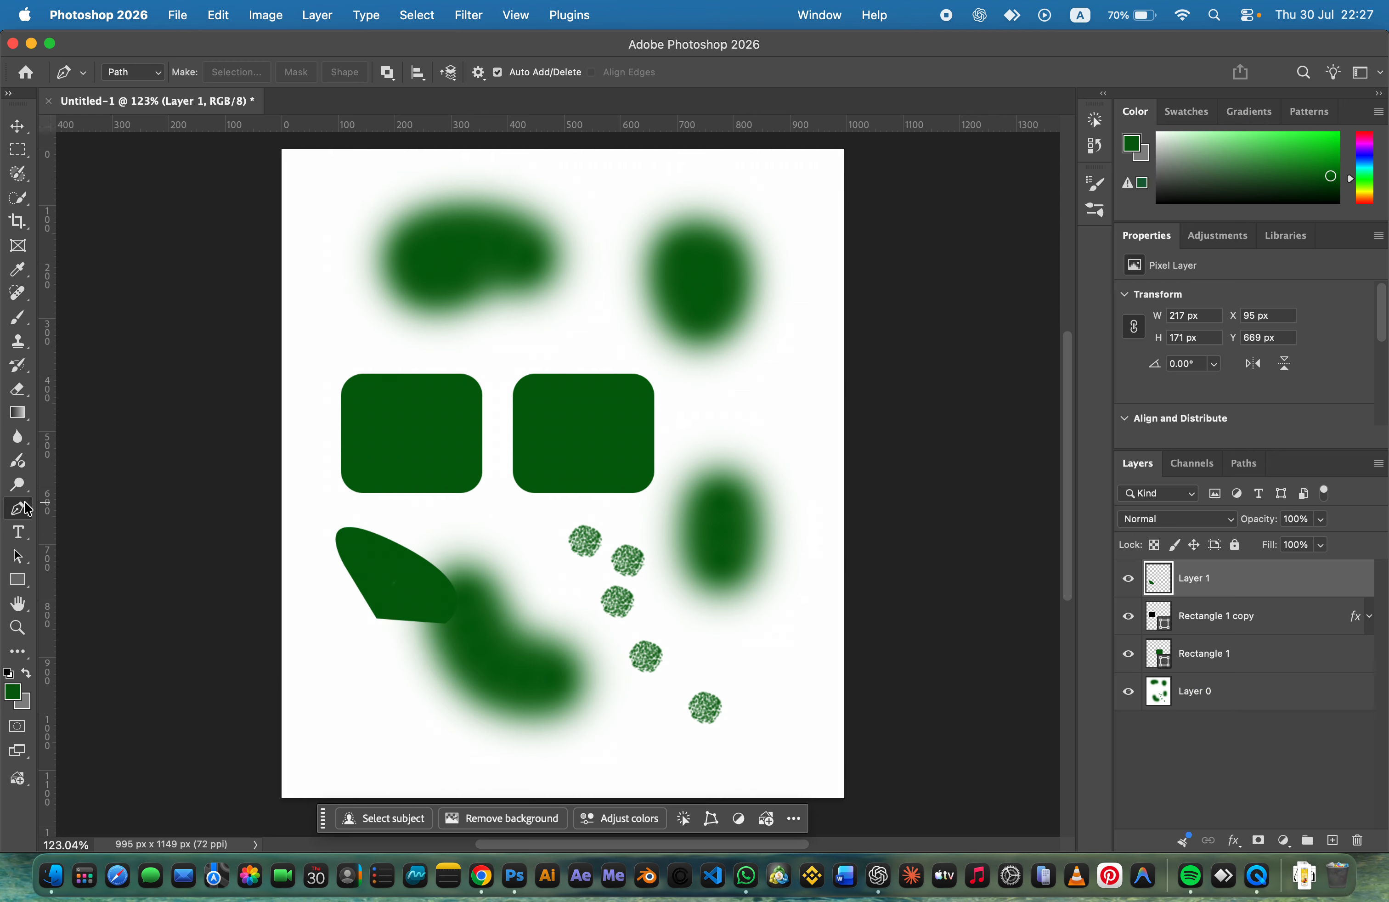
click(341, 470)
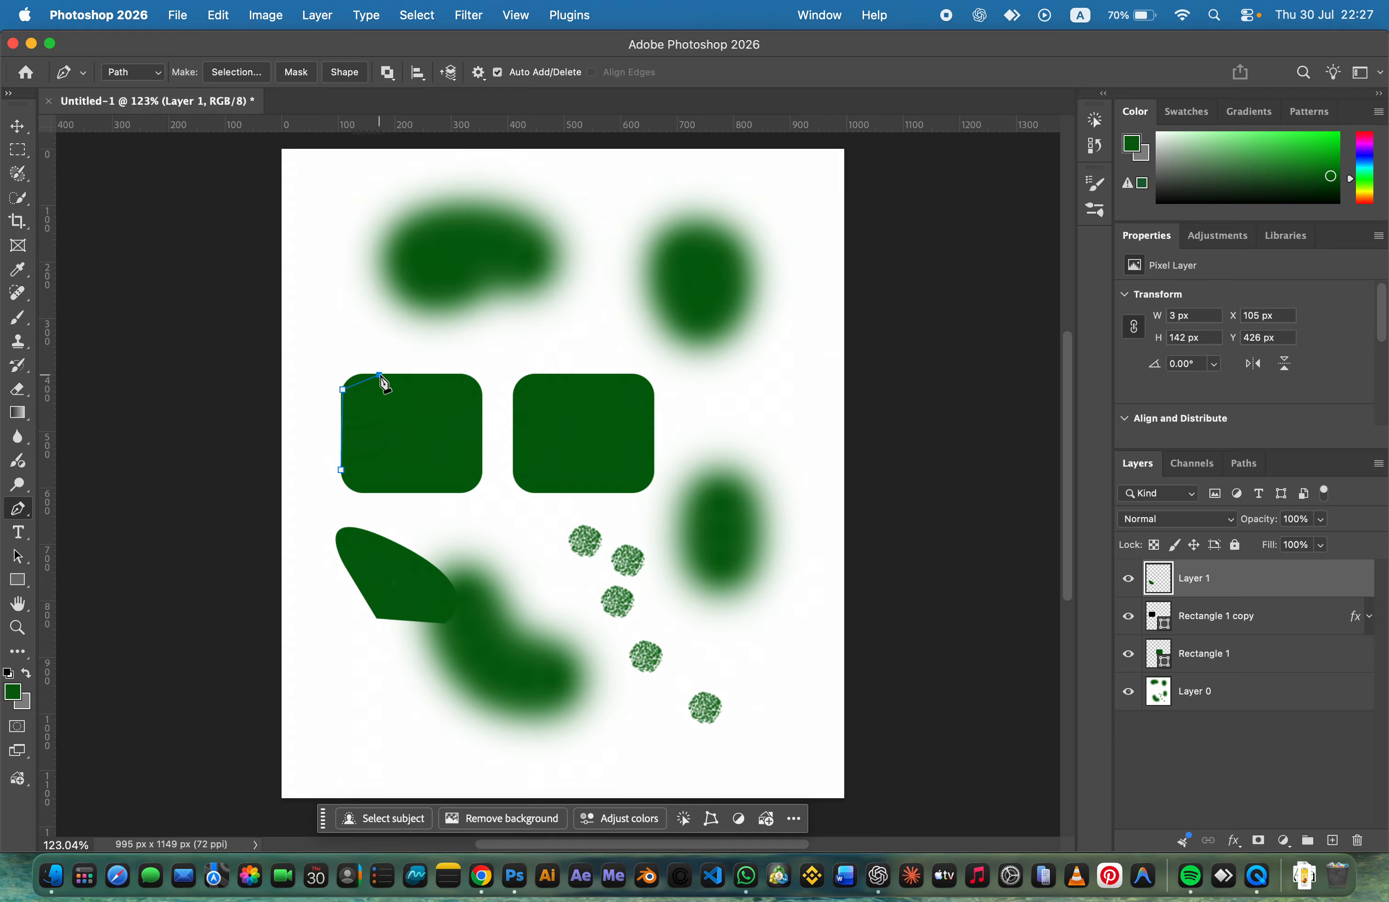
drag(379, 375, 415, 379)
click(464, 374)
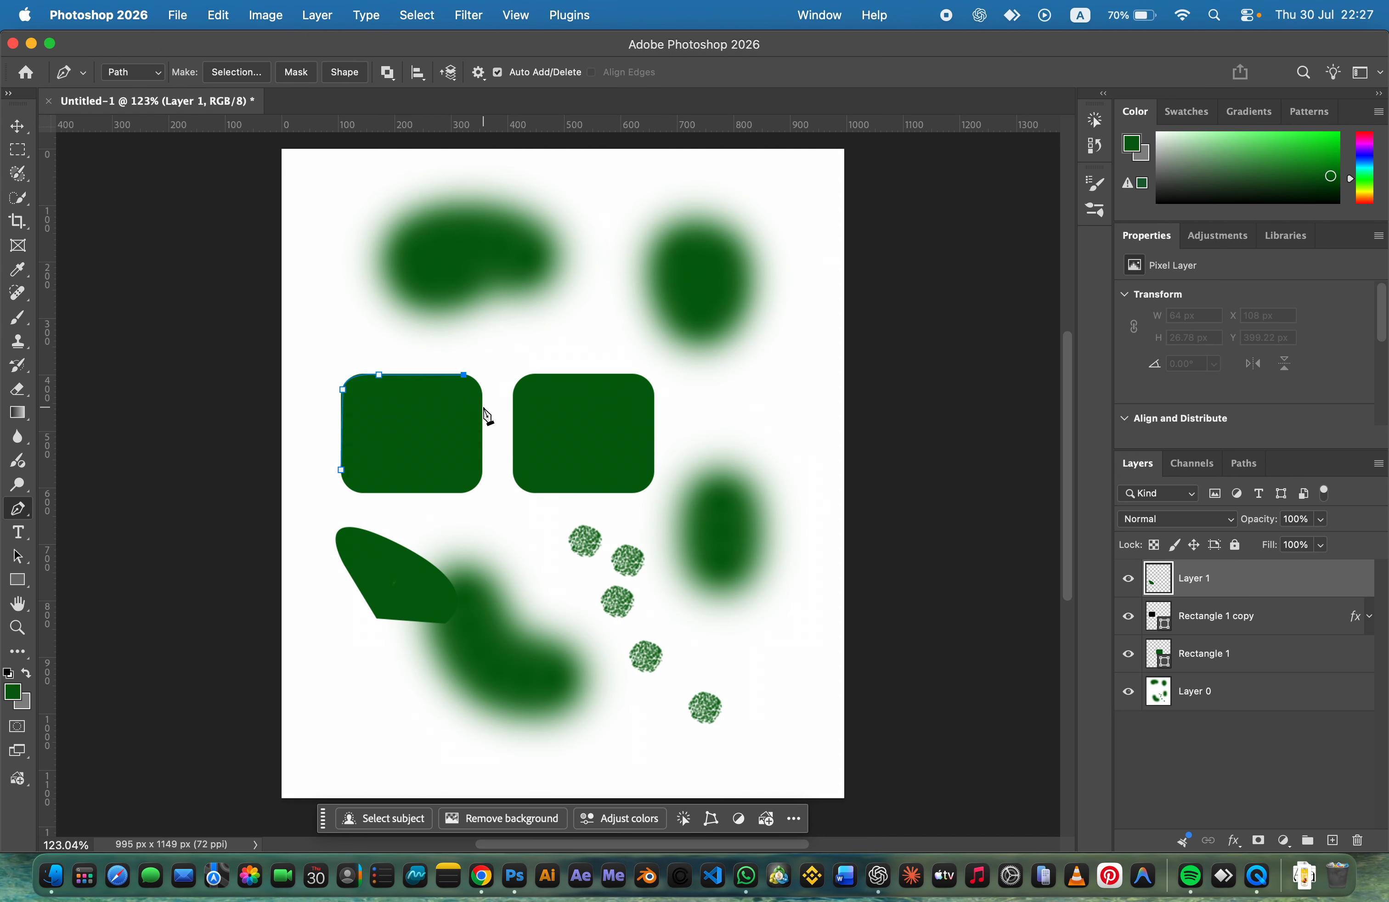
mouse_move(490, 444)
mouse_down()
mouse_move(476, 448)
mouse_move(478, 434)
mouse_up()
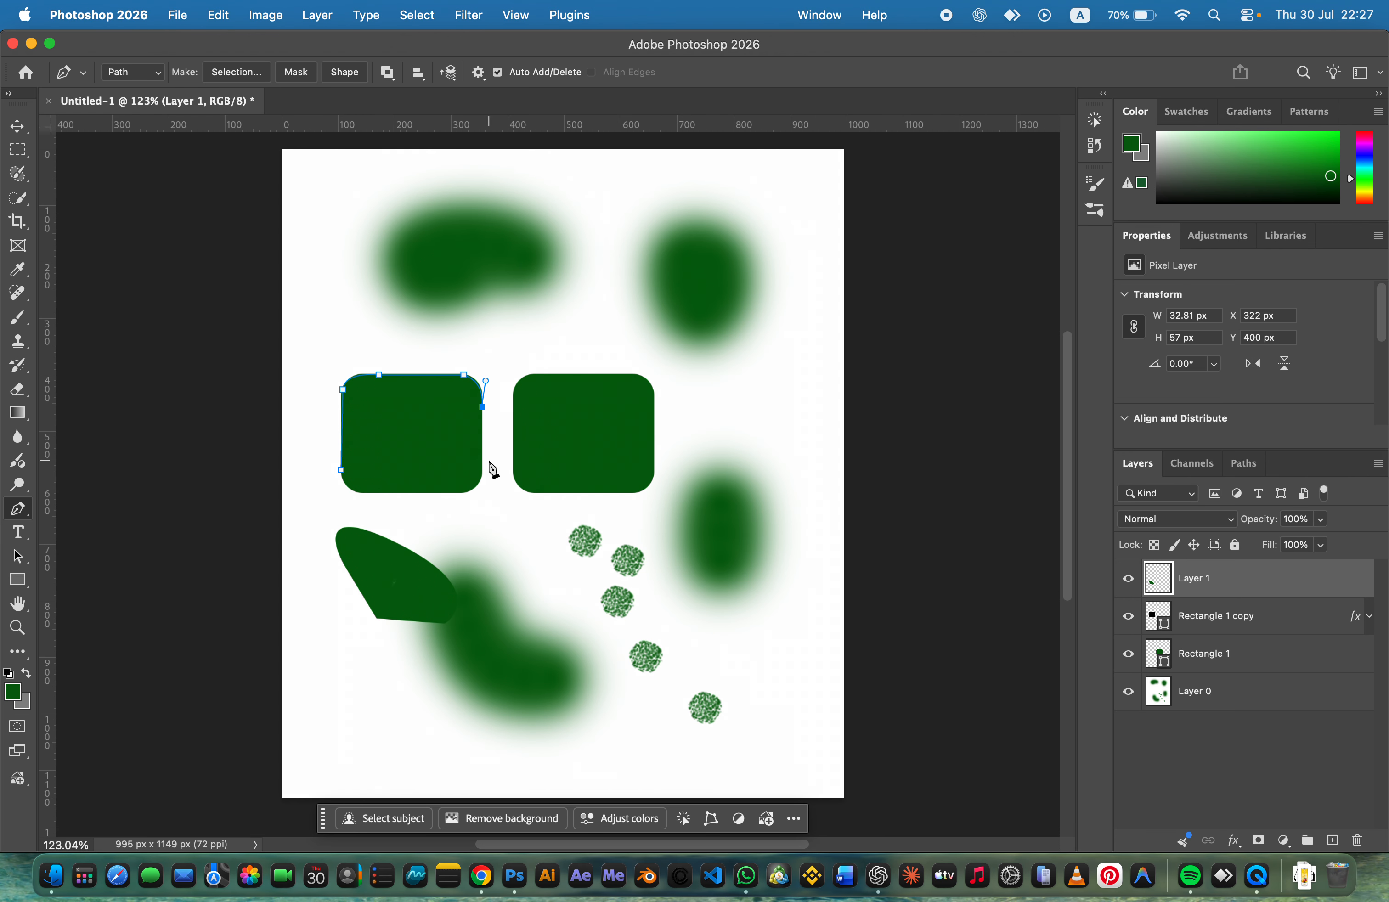
click(482, 473)
drag(456, 494, 400, 488)
click(340, 468)
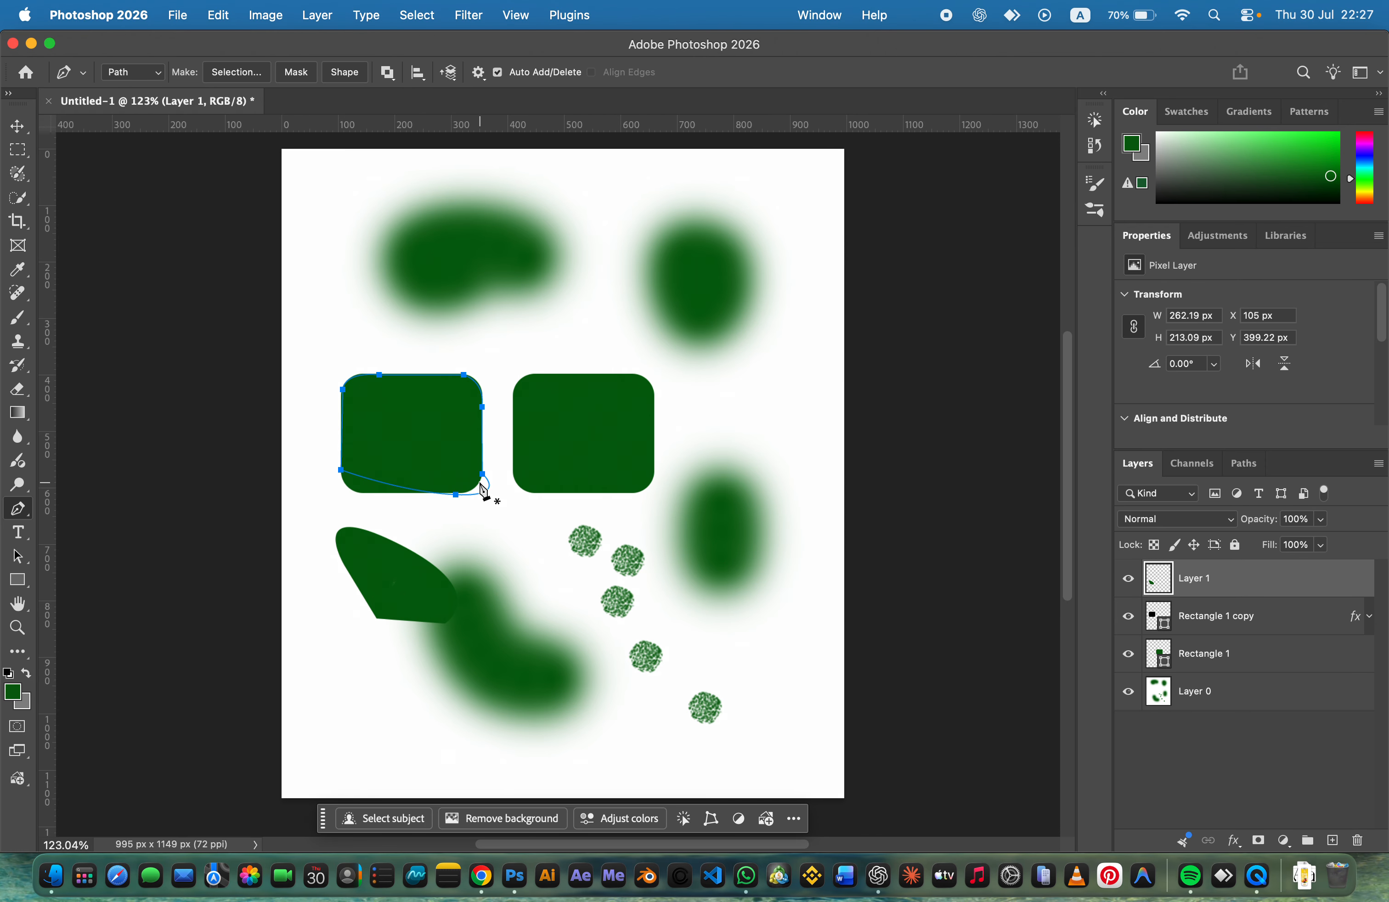
Step: Undo every point of the pen path traced around the left green rectangle
key(super+z)
key(super+z)
key(super+z)
key(super+z)
key(super+z)
key(super+z)
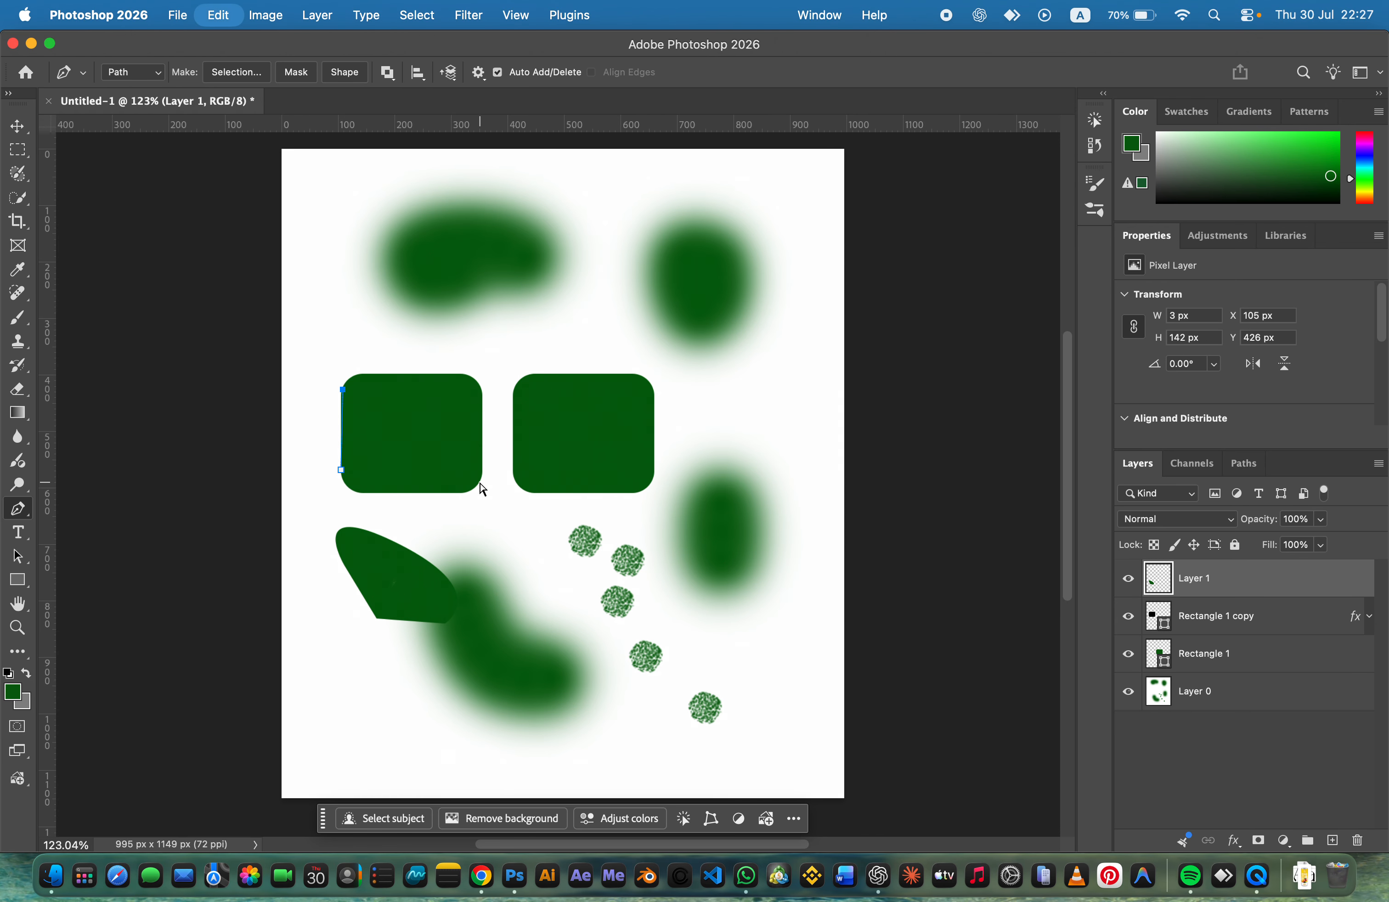
key(super+z)
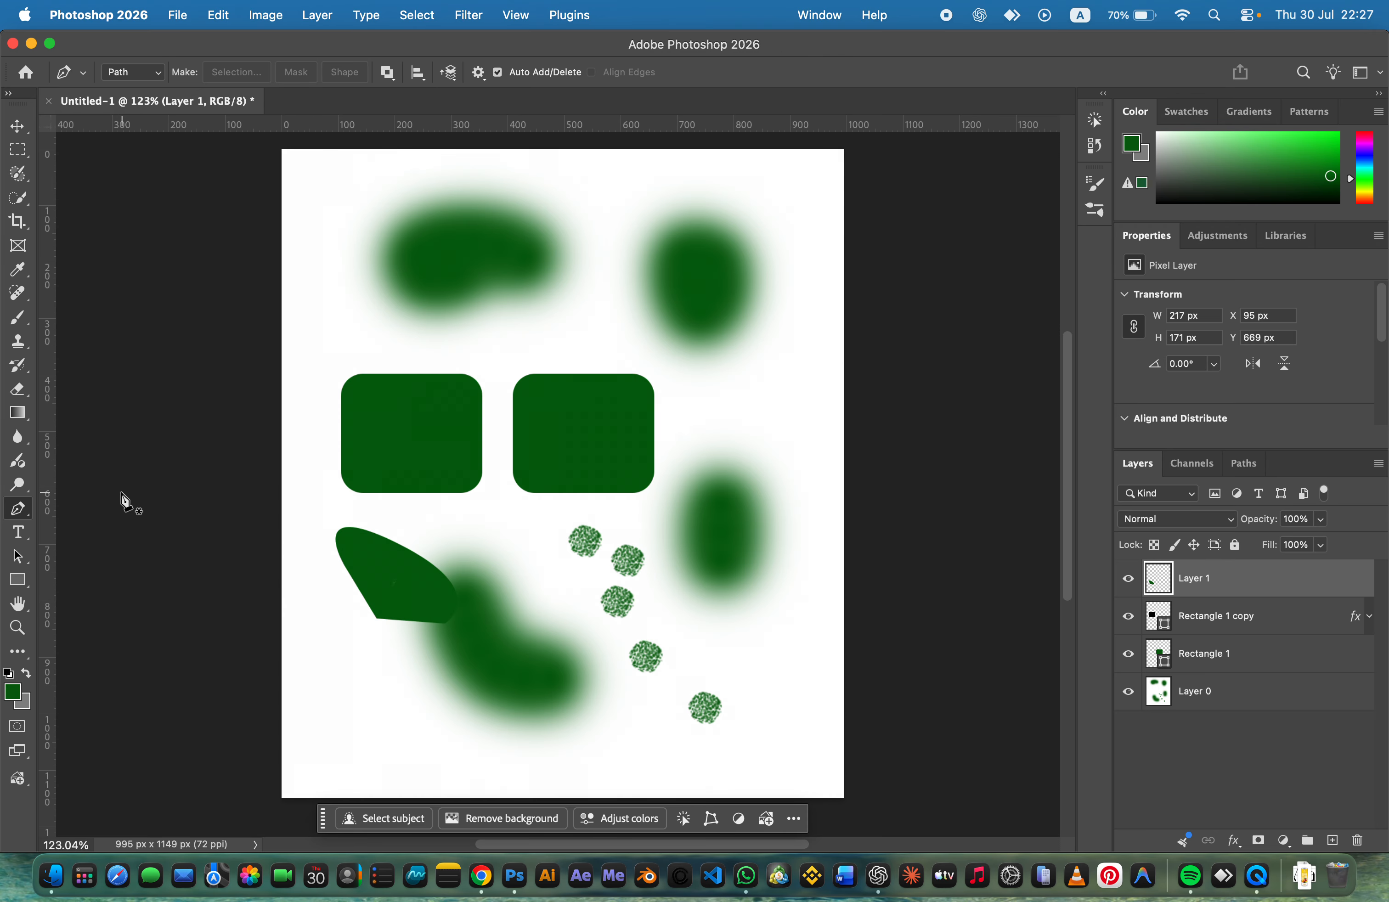
Step: Add the horizontal text "photoshop pour debutant" near the lower-left corner of the canvas
click(21, 538)
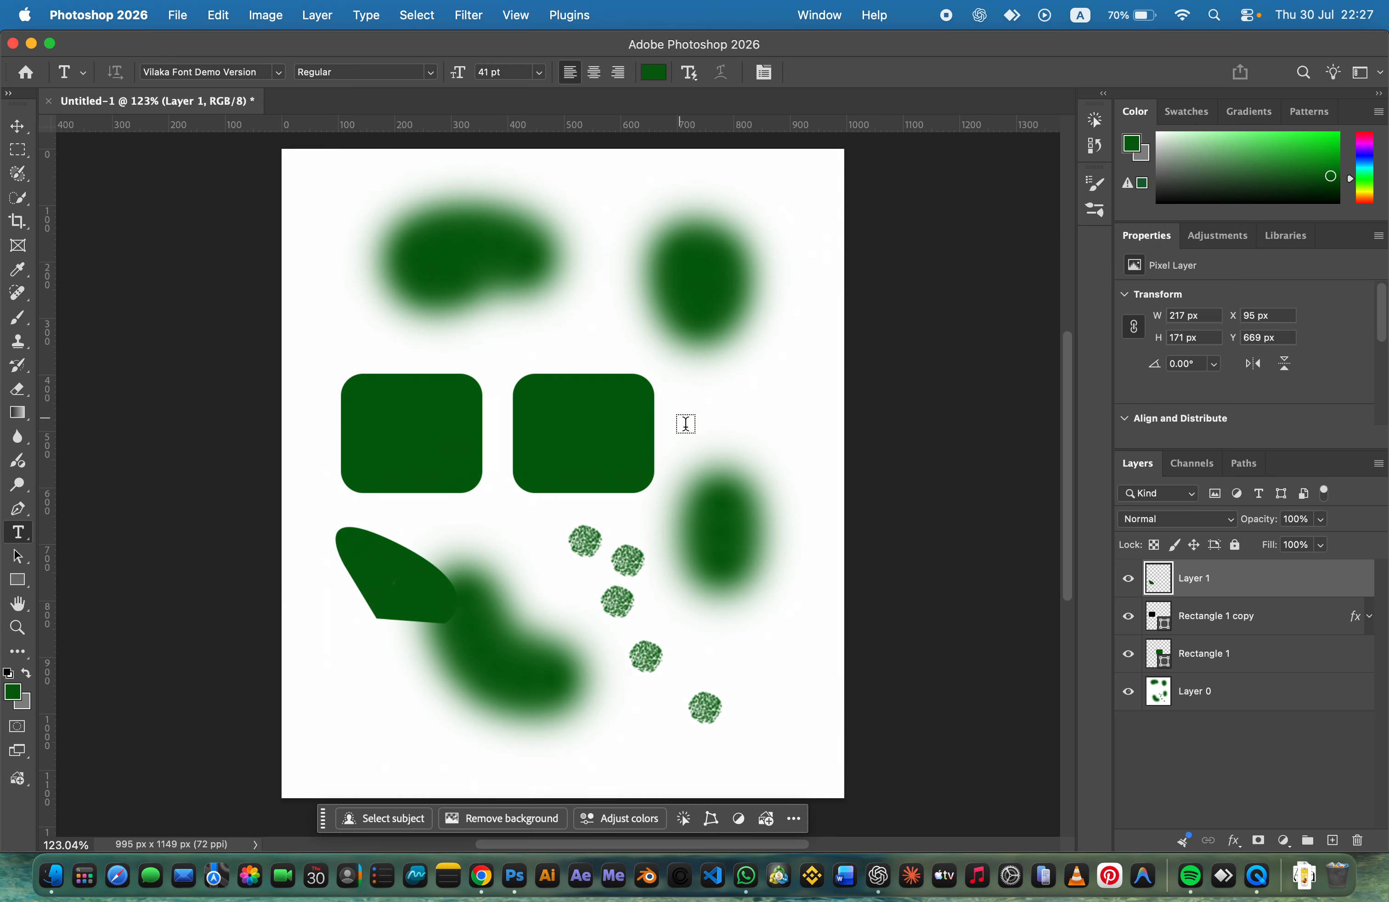
click(346, 747)
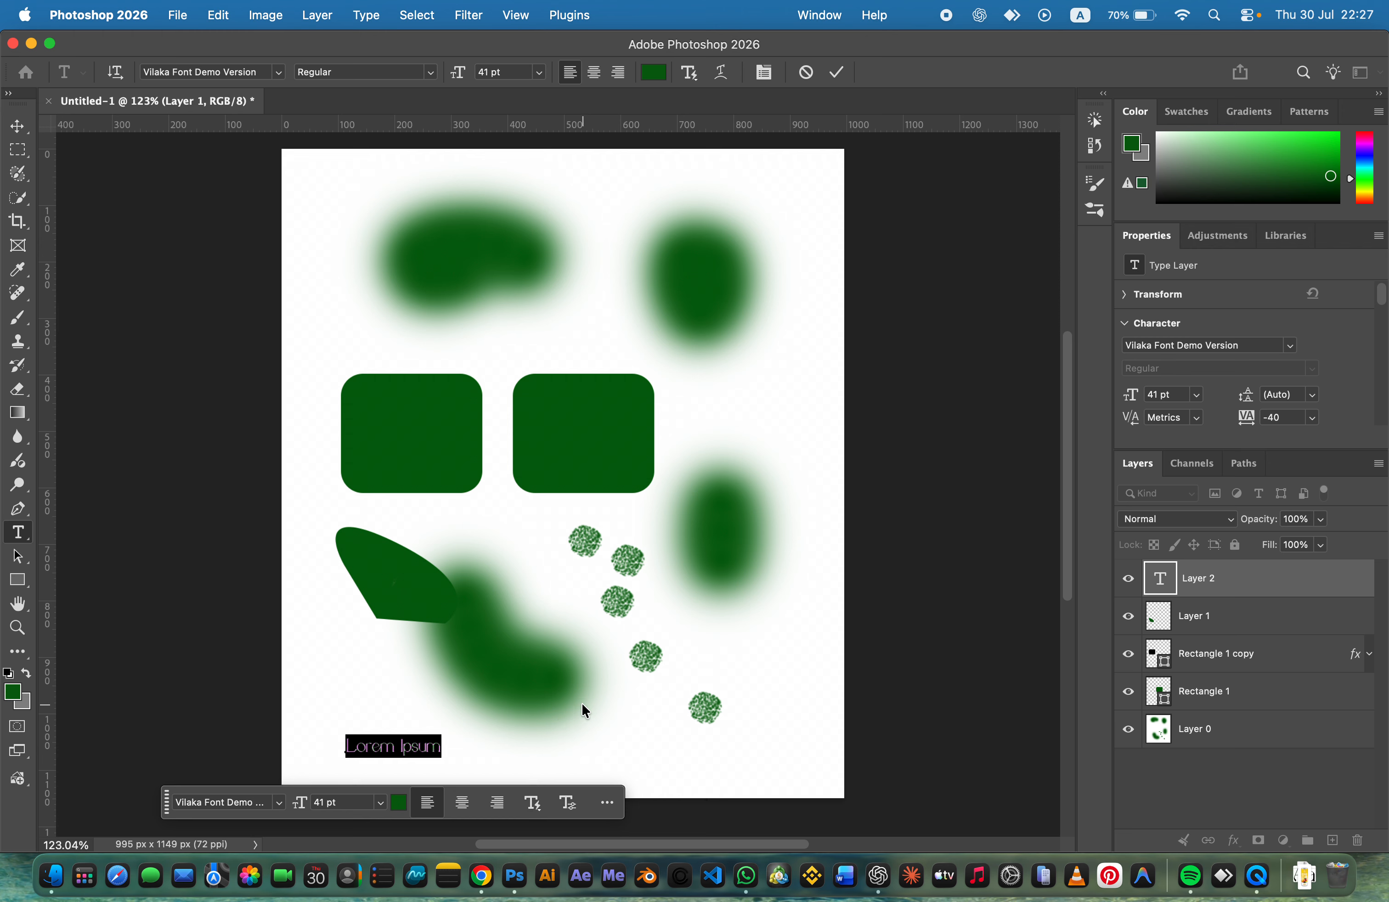
key(BackSpace)
text(Sy)
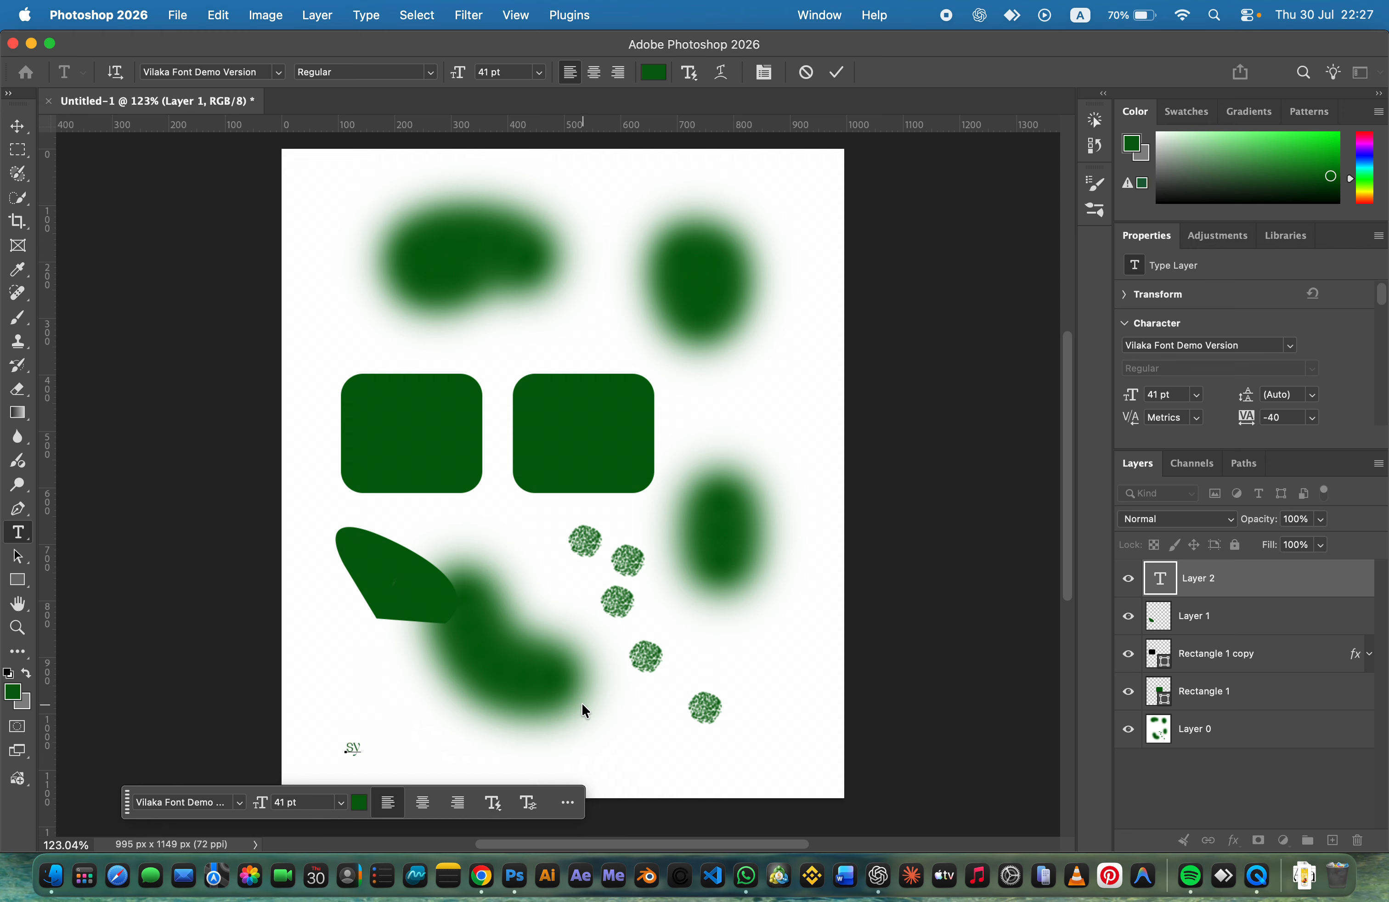
text(photoshop )
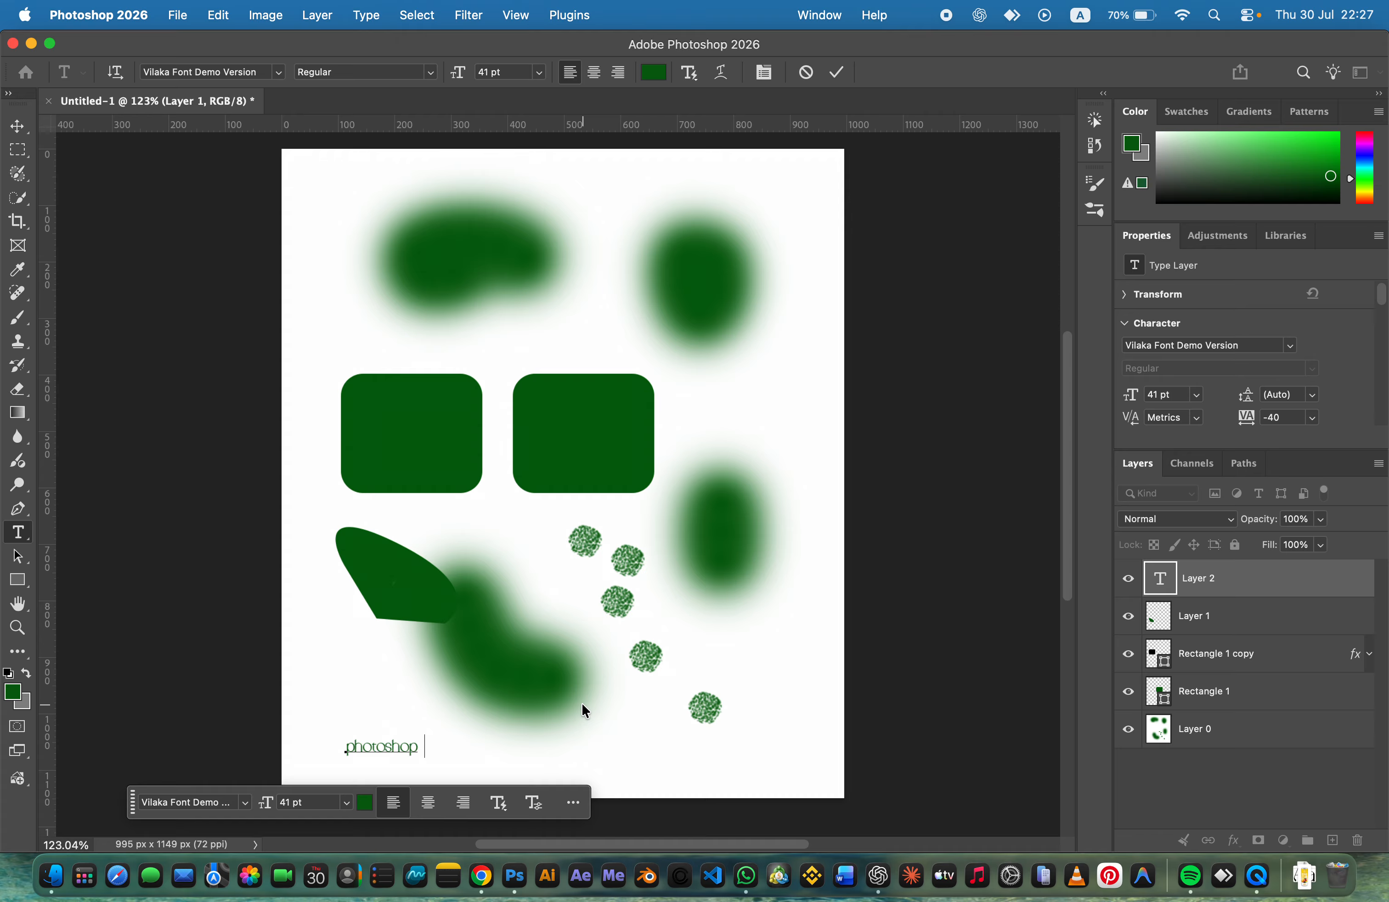
text(pour debutant)
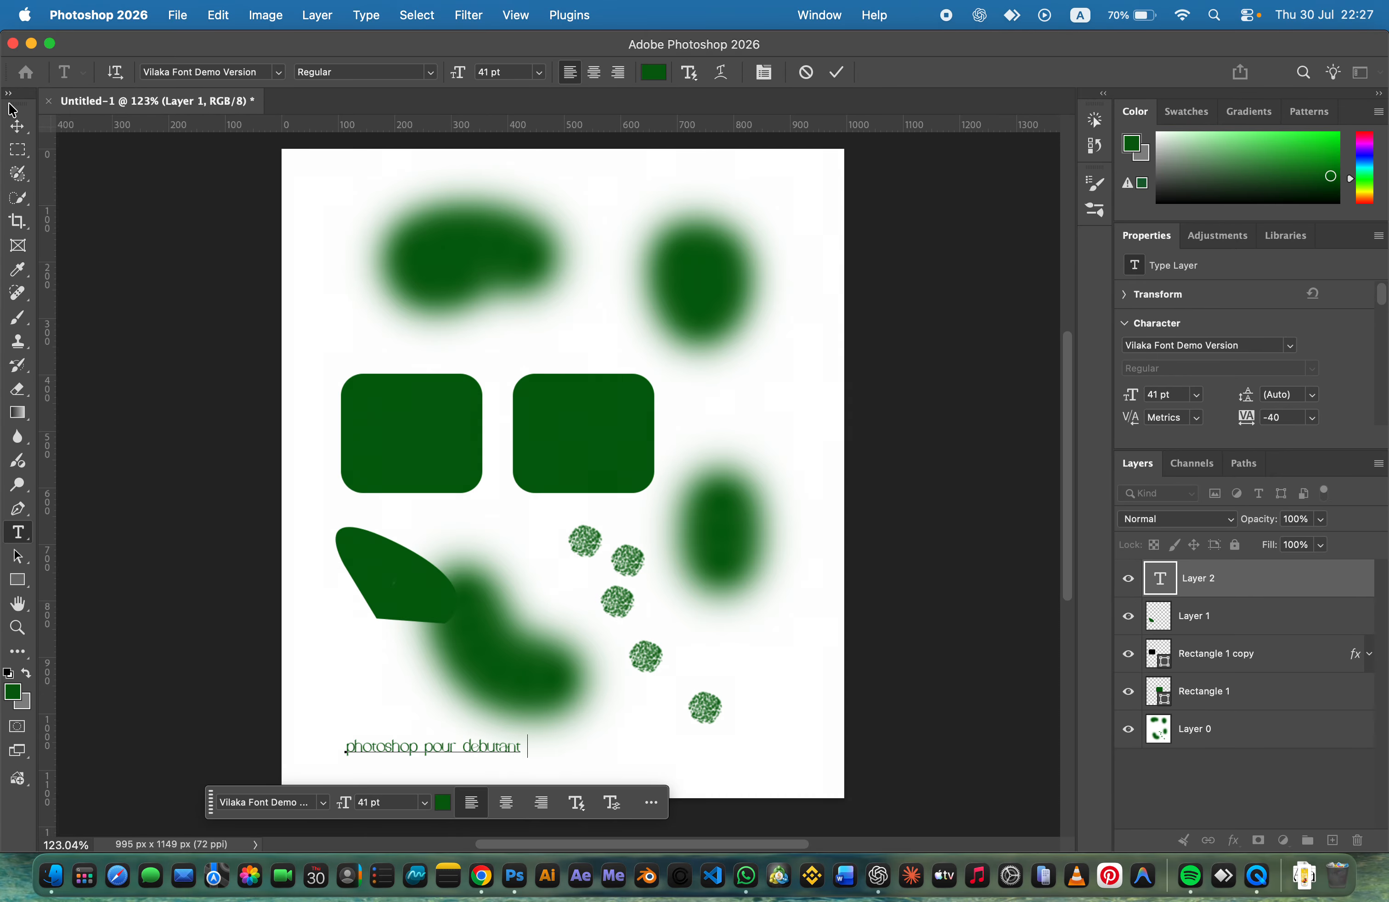
click(17, 126)
Step: Change the font of the "photoshop pour debutant" text to Arial Rounded MT Bold
key(t)
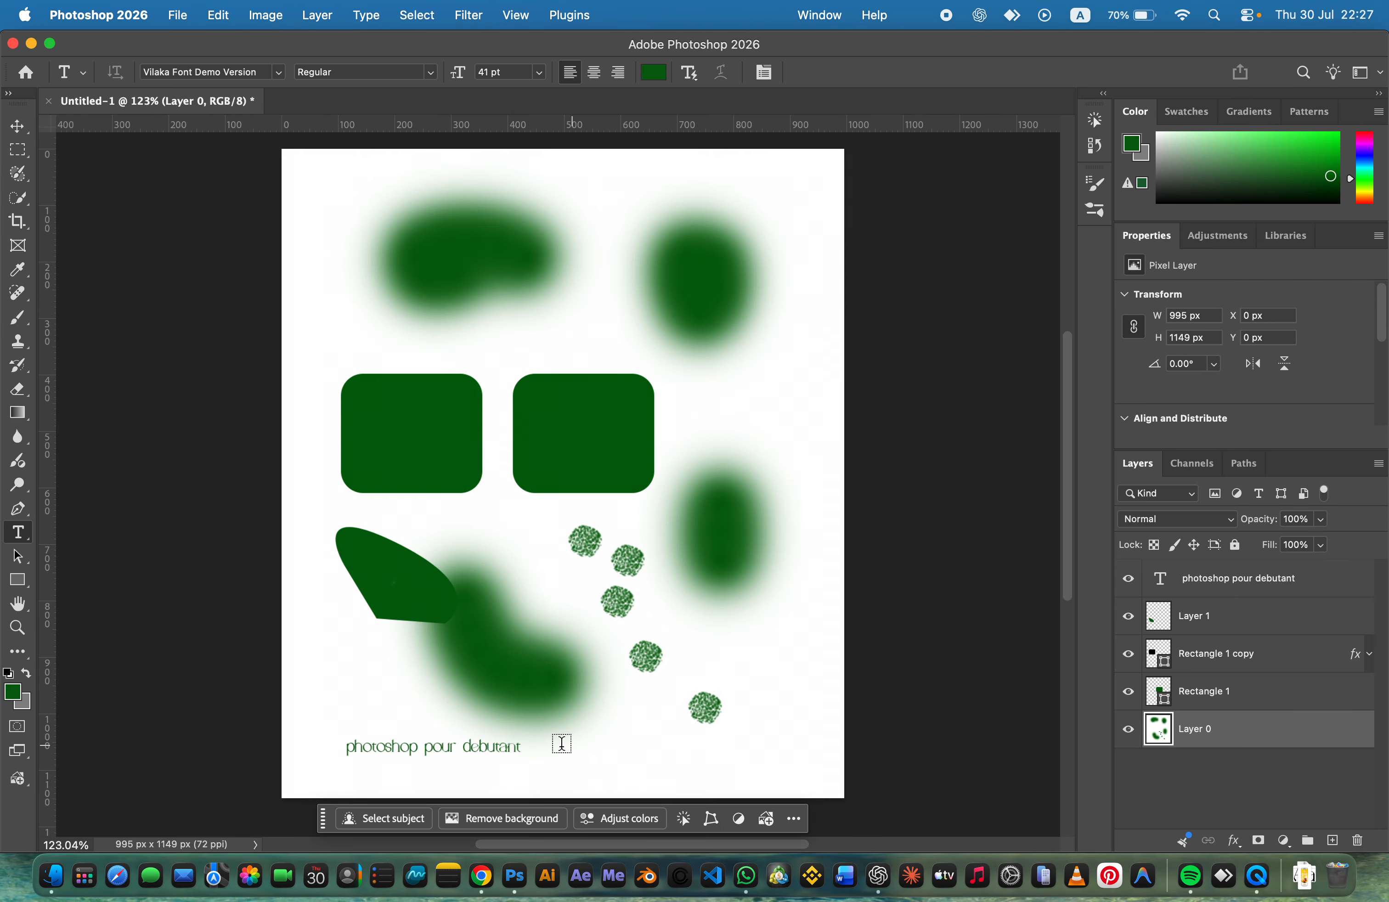
triple_click(525, 748)
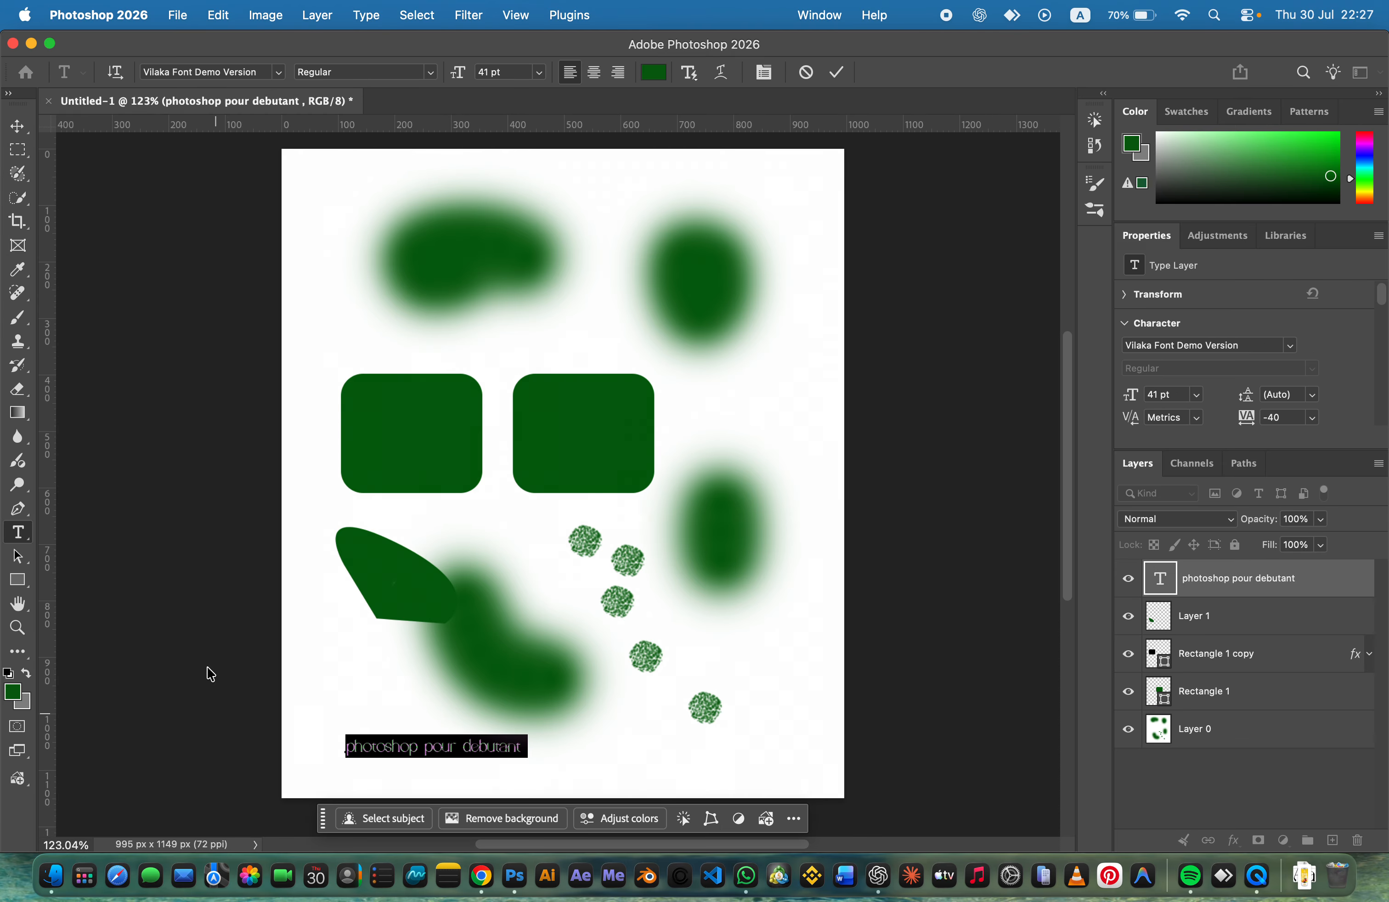
click(279, 72)
click(509, 232)
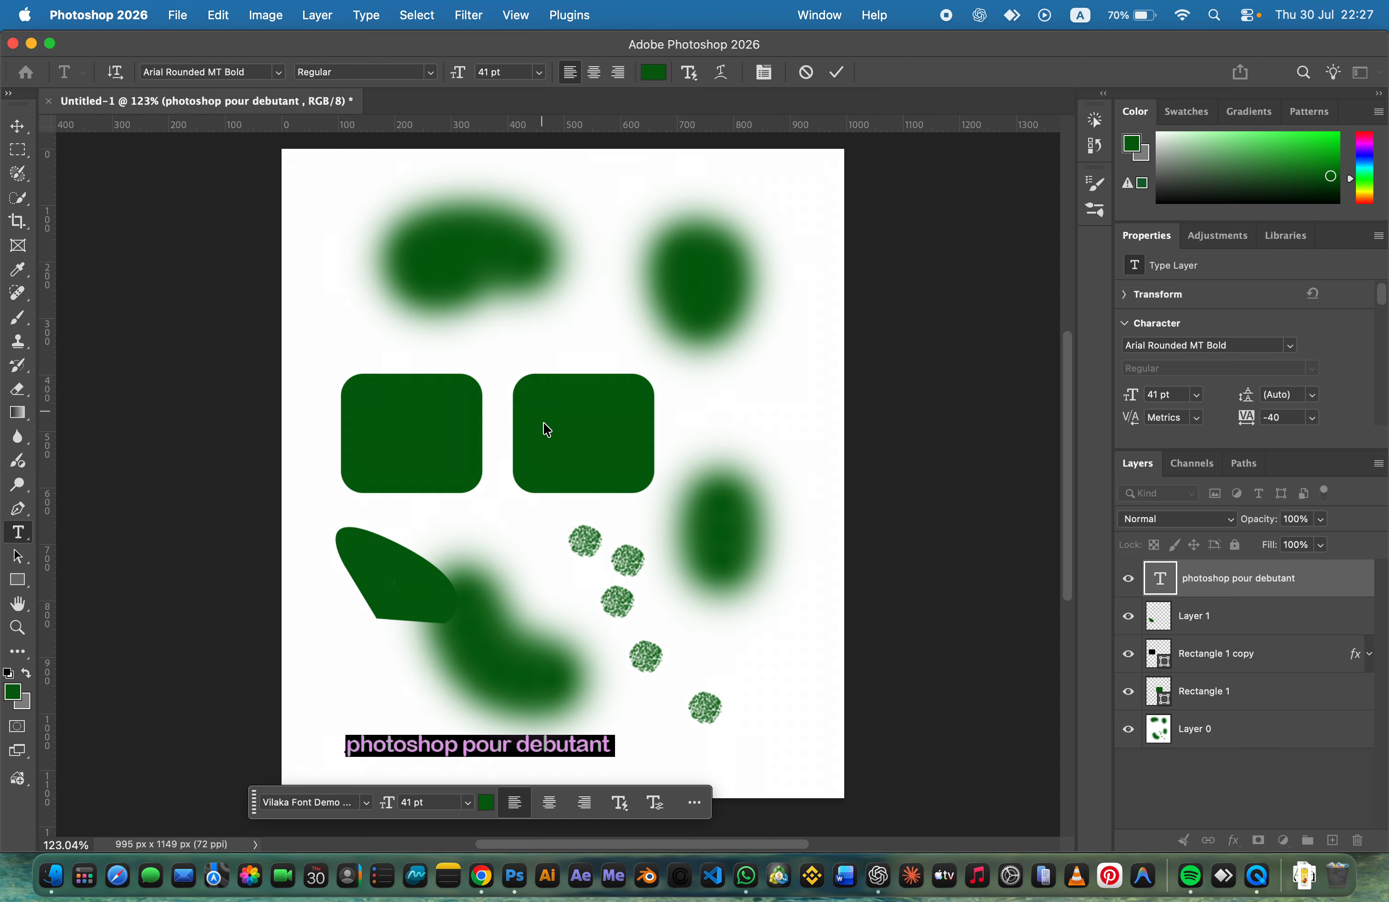
click(18, 126)
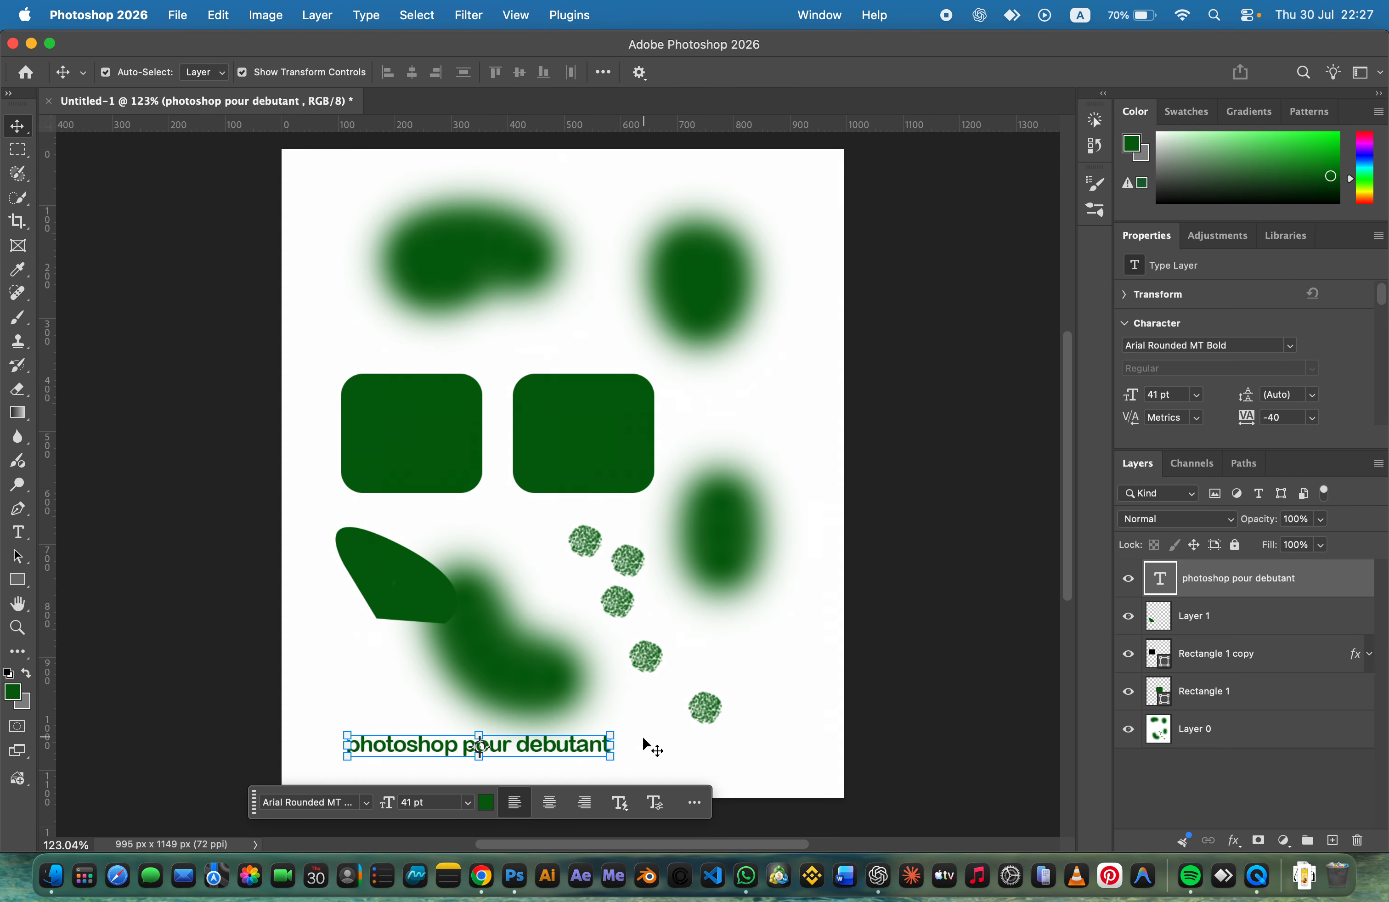
Step: Move the text to the canvas's upper edge as a title, enlarge it to about 142.5%, and deselect it
click(641, 745)
drag(584, 754, 799, 268)
drag(696, 189, 656, 190)
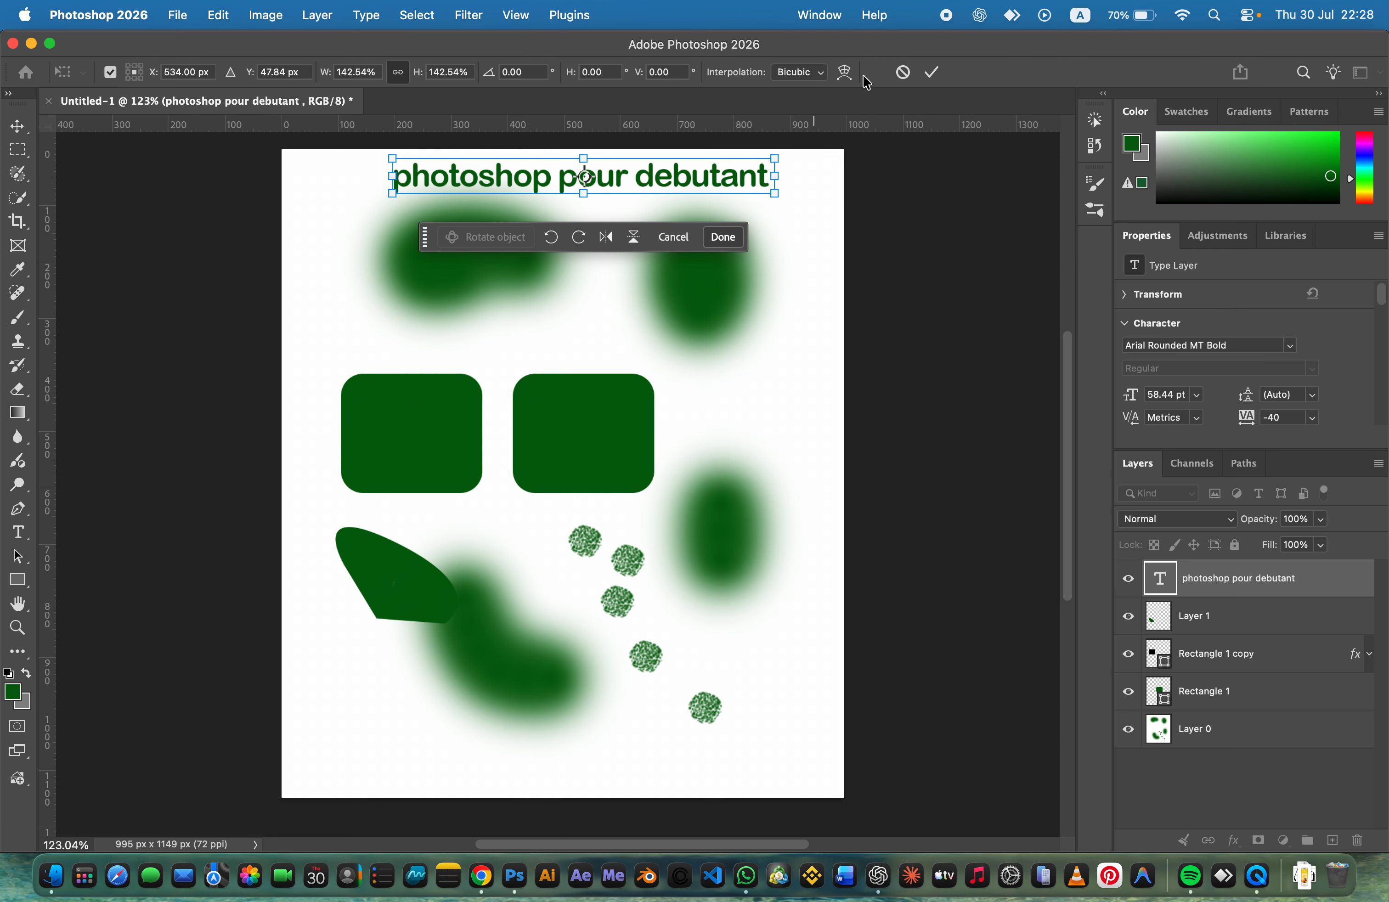
click(932, 72)
click(652, 334)
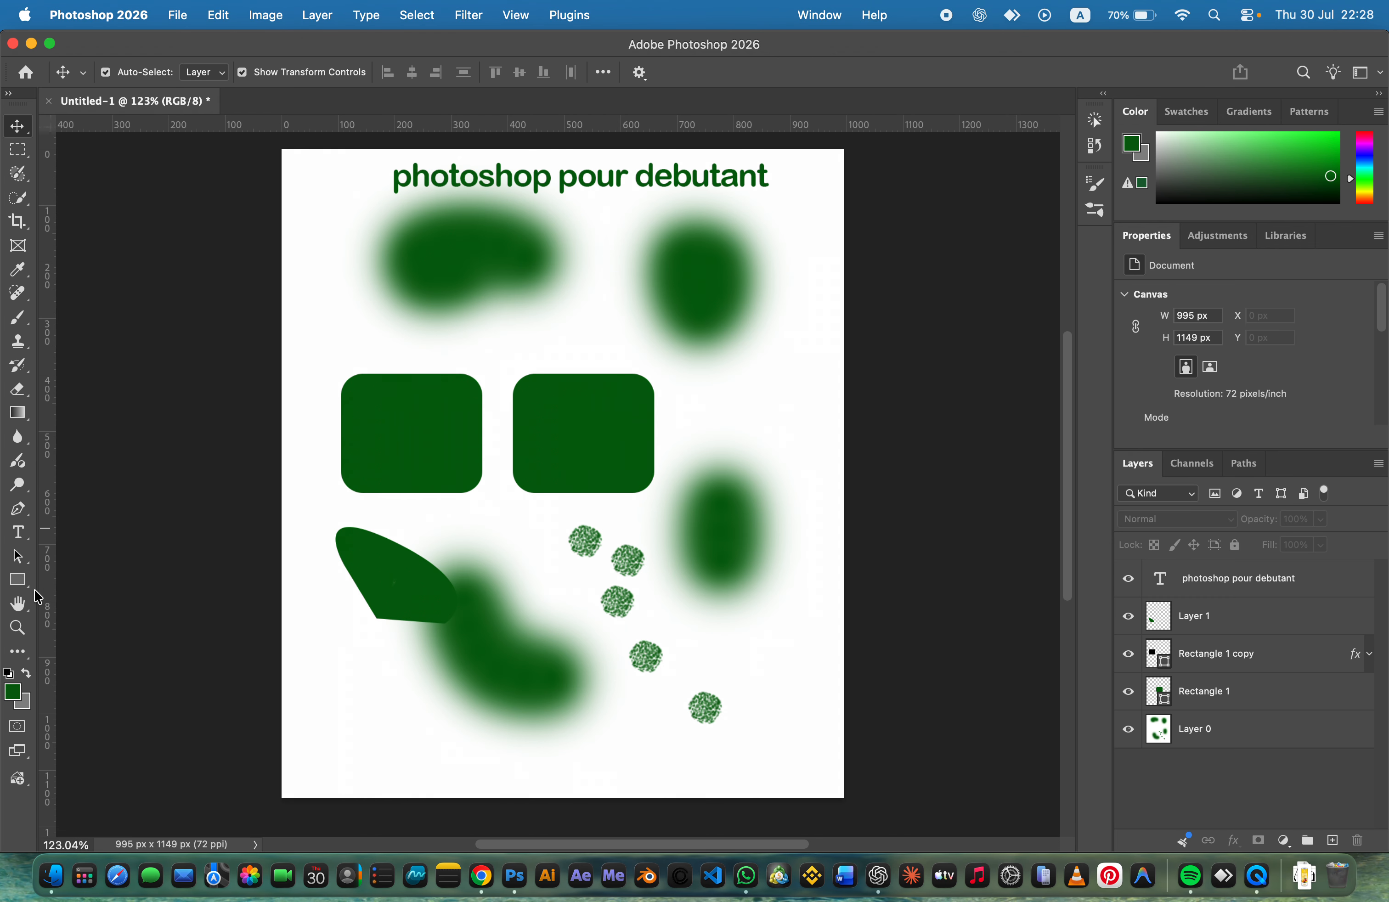
Step: Add the vertical text "ihdihdihihd" and move it along the canvas's left edge, beside the left green rectangle
click(17, 531)
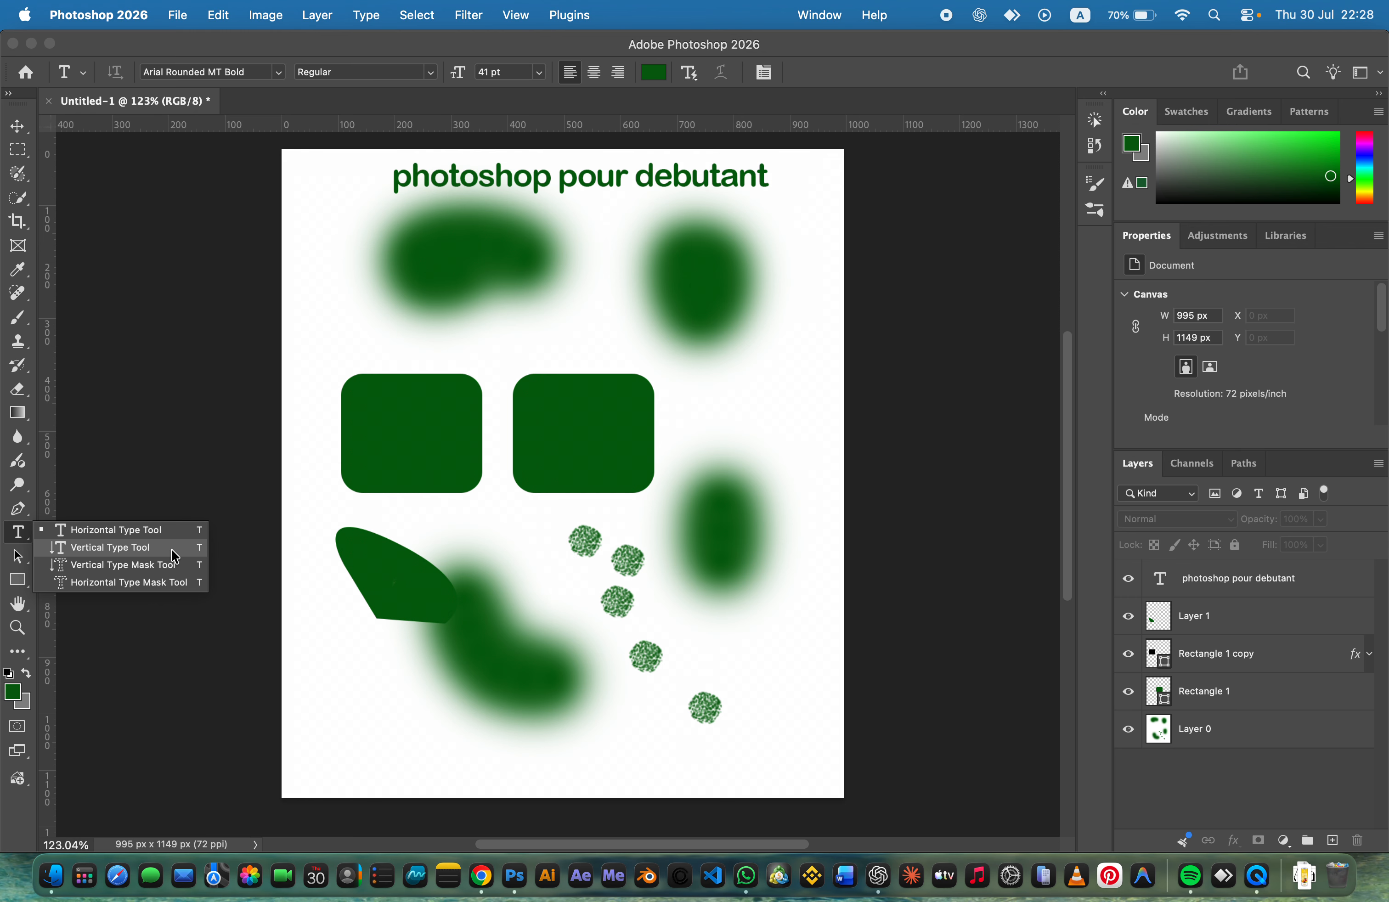
click(143, 547)
click(350, 679)
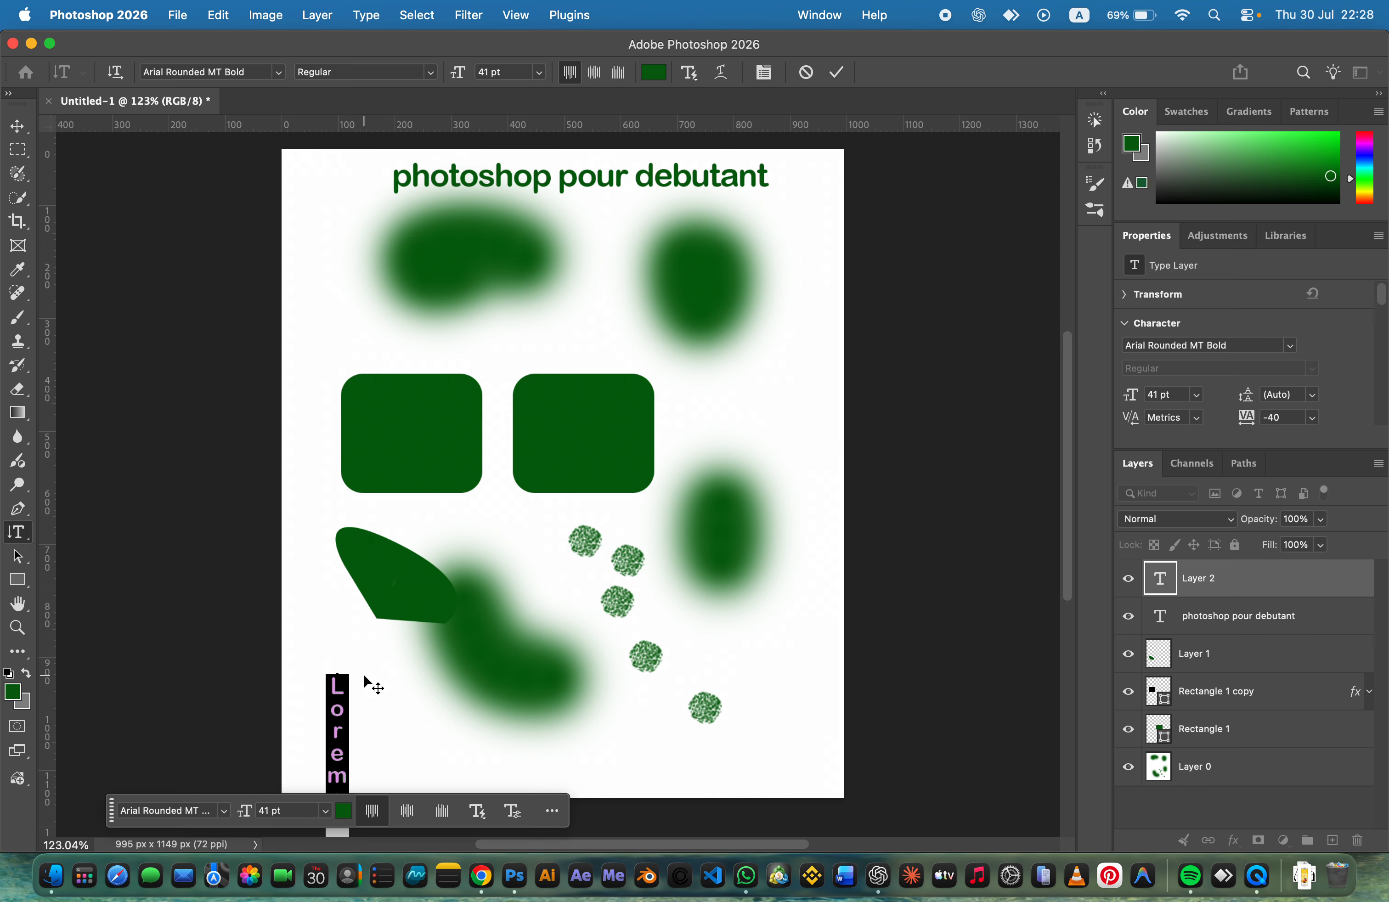
text(ihdih)
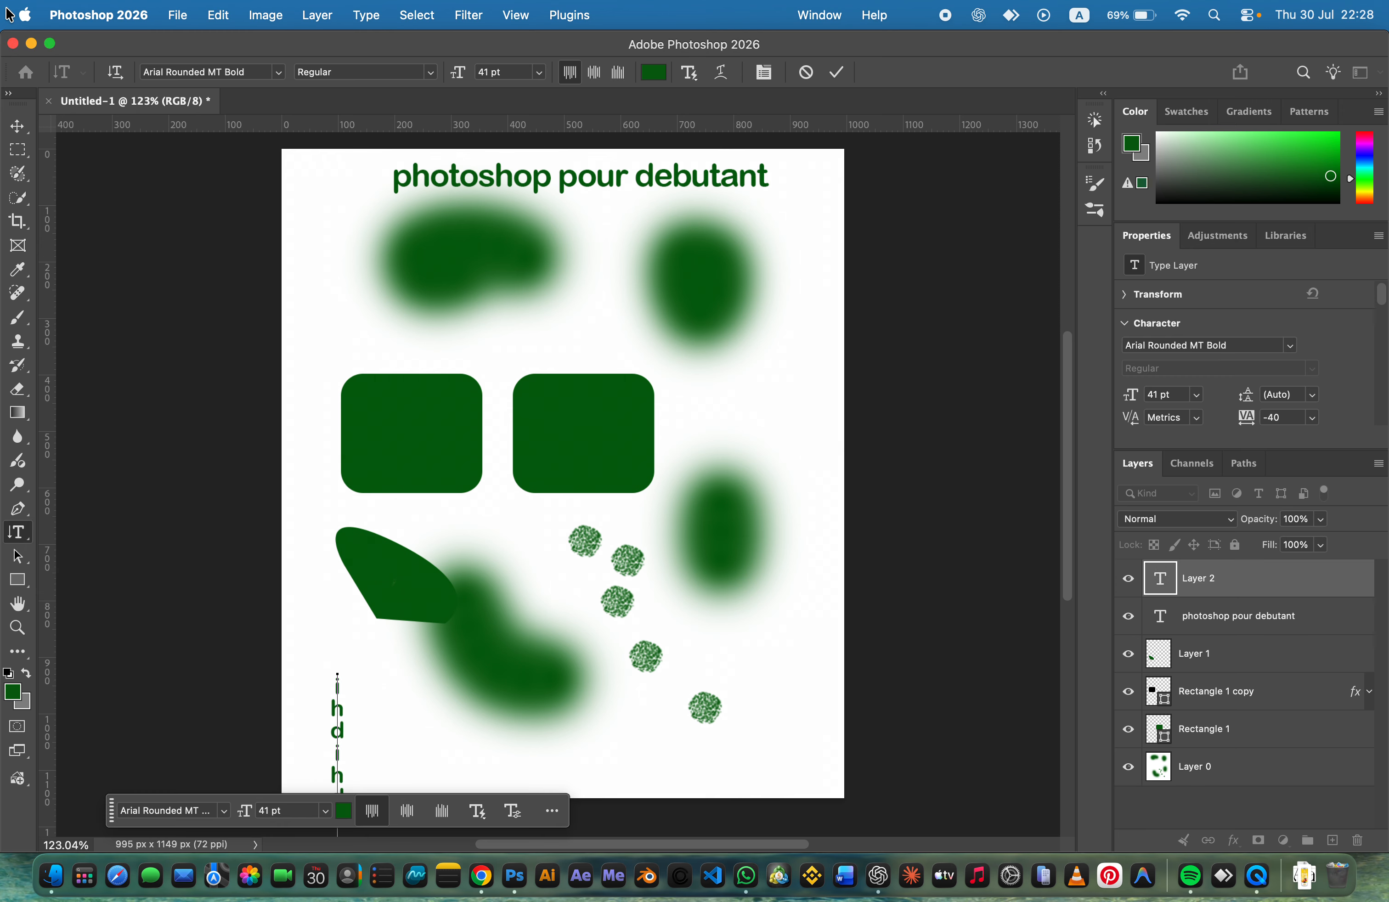
click(17, 126)
drag(337, 718, 316, 283)
Step: Look over the type mask tools and the Path Selection and Direct Selection tools
click(26, 538)
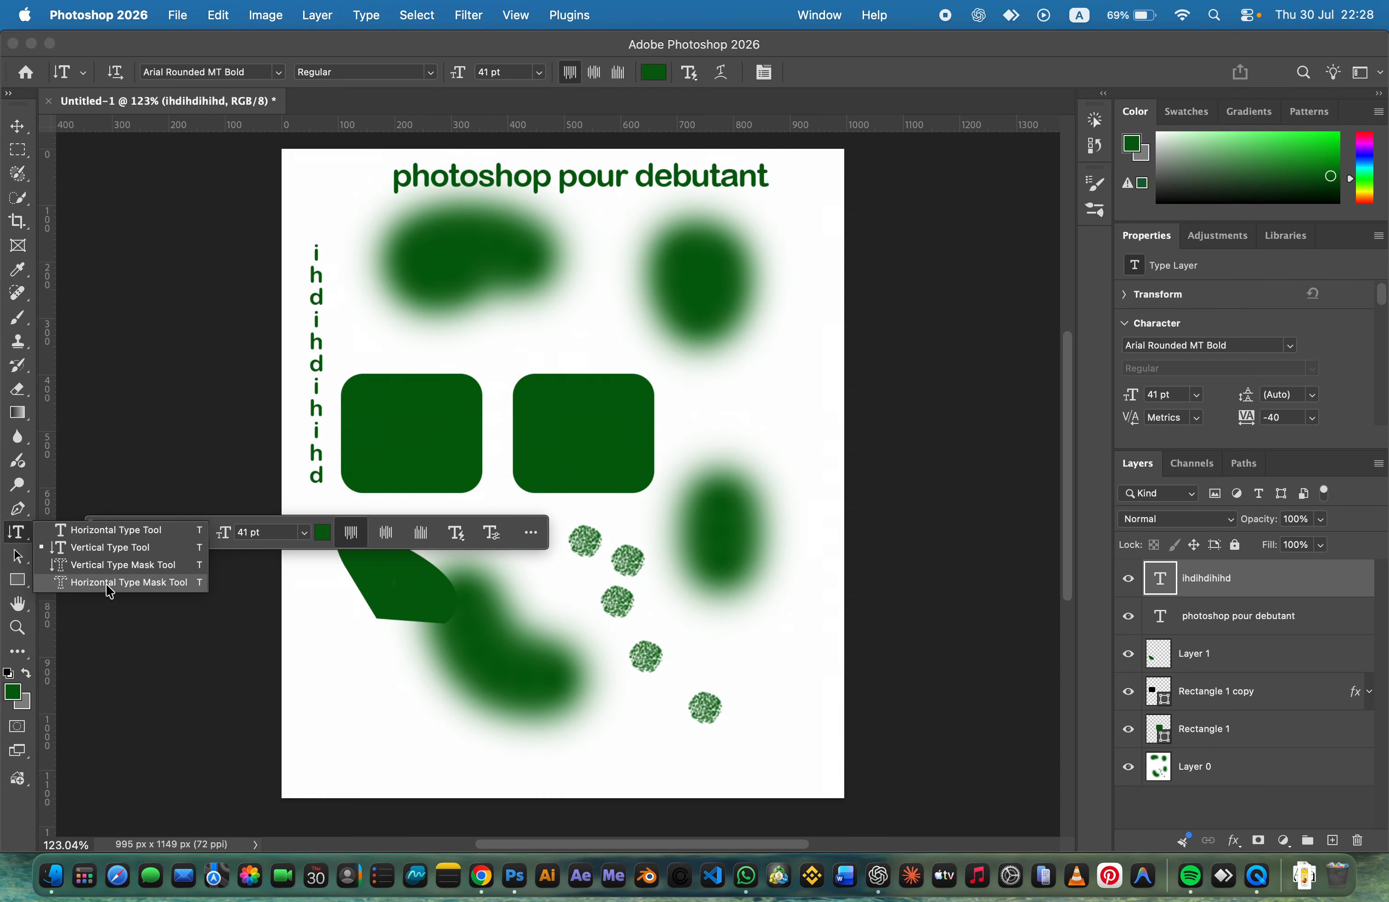
click(22, 558)
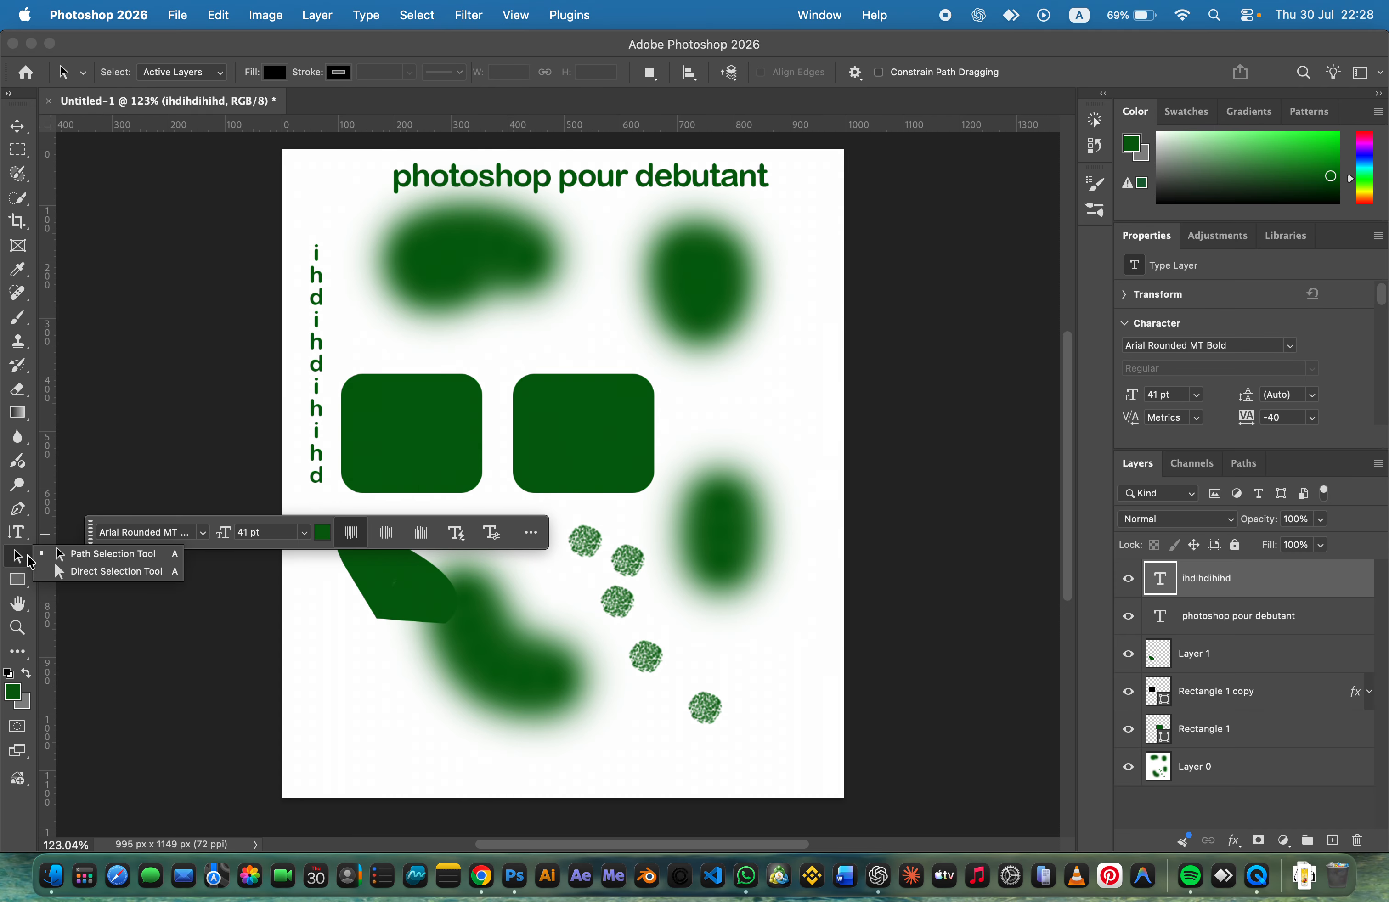
click(29, 567)
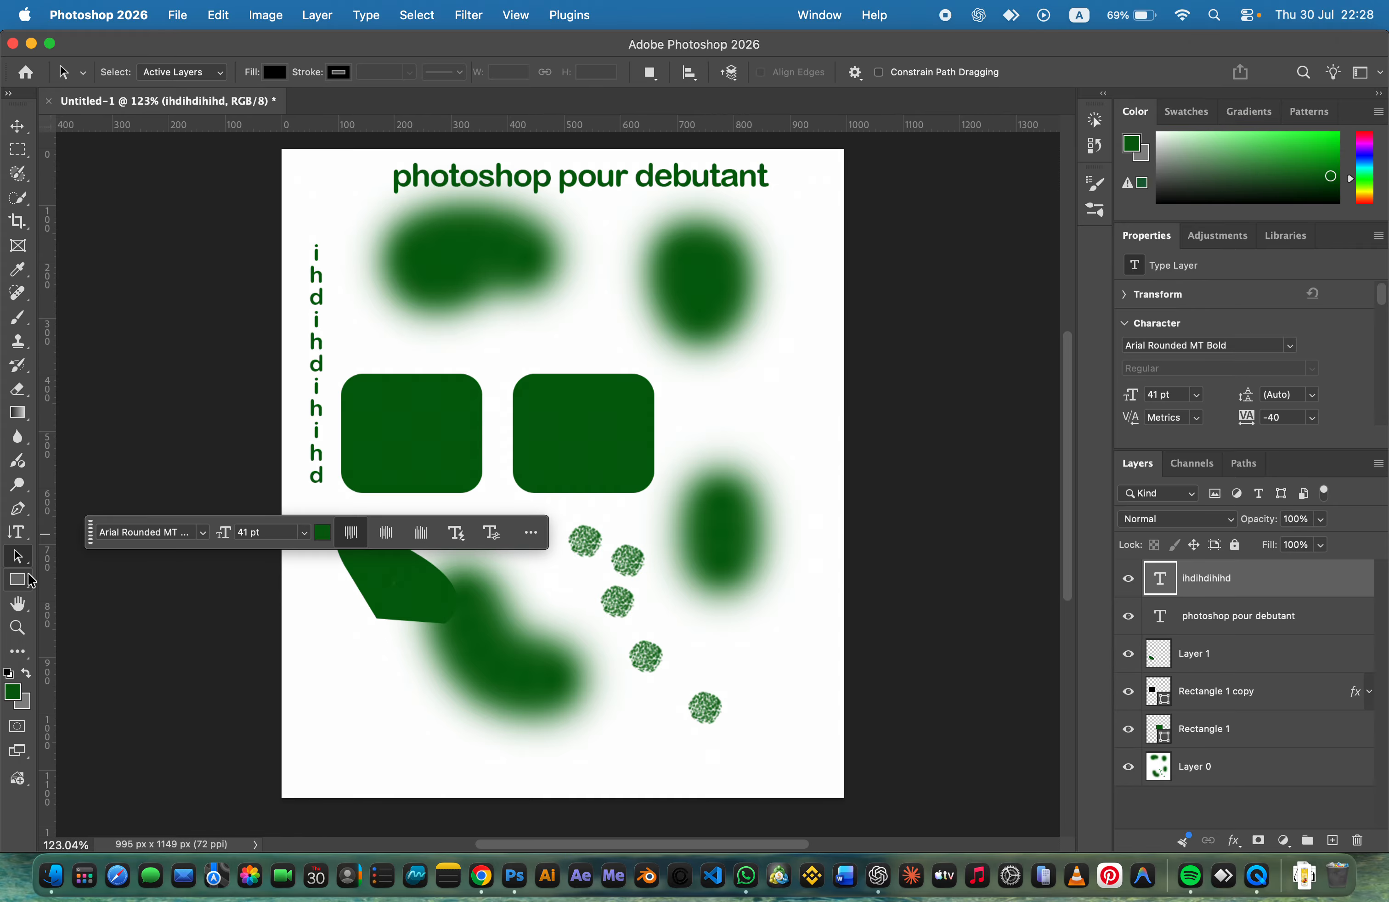
click(22, 534)
click(20, 556)
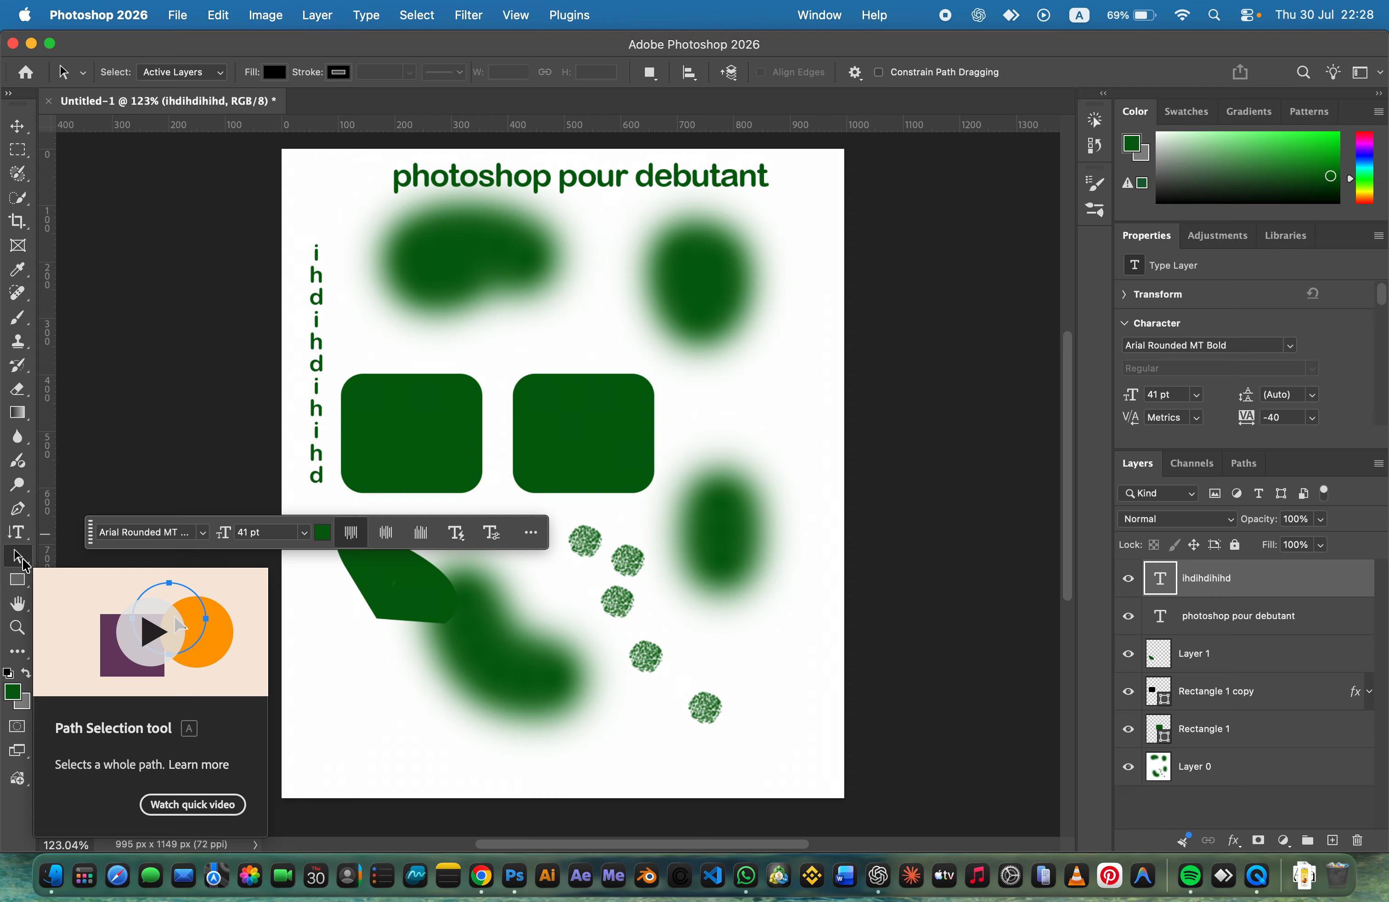
Step: Look over the shape tools, from the Rectangle Tool to the Custom Shape Tool, without creating a shape
click(24, 590)
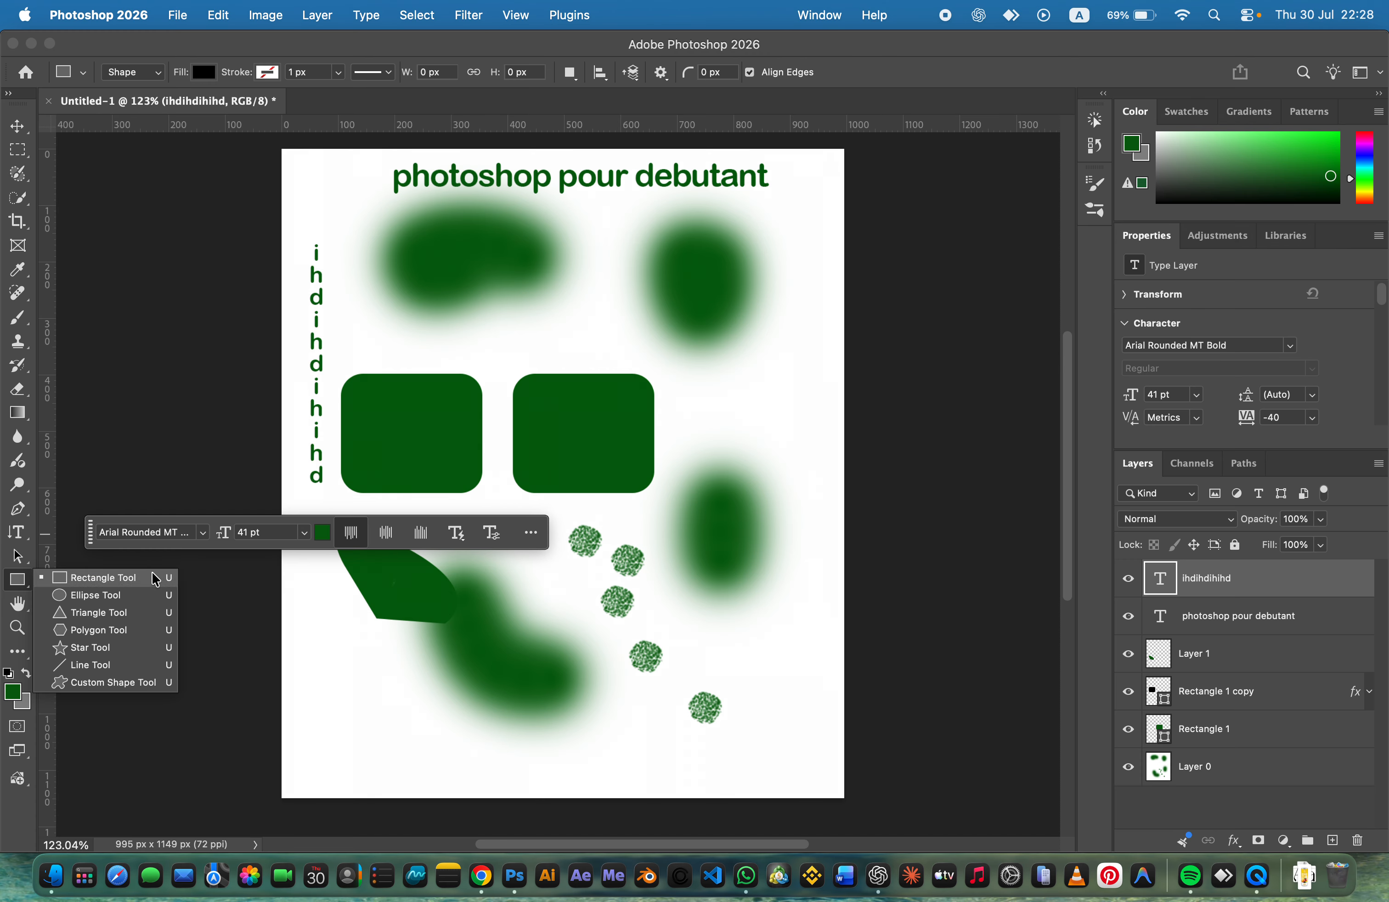
click(269, 600)
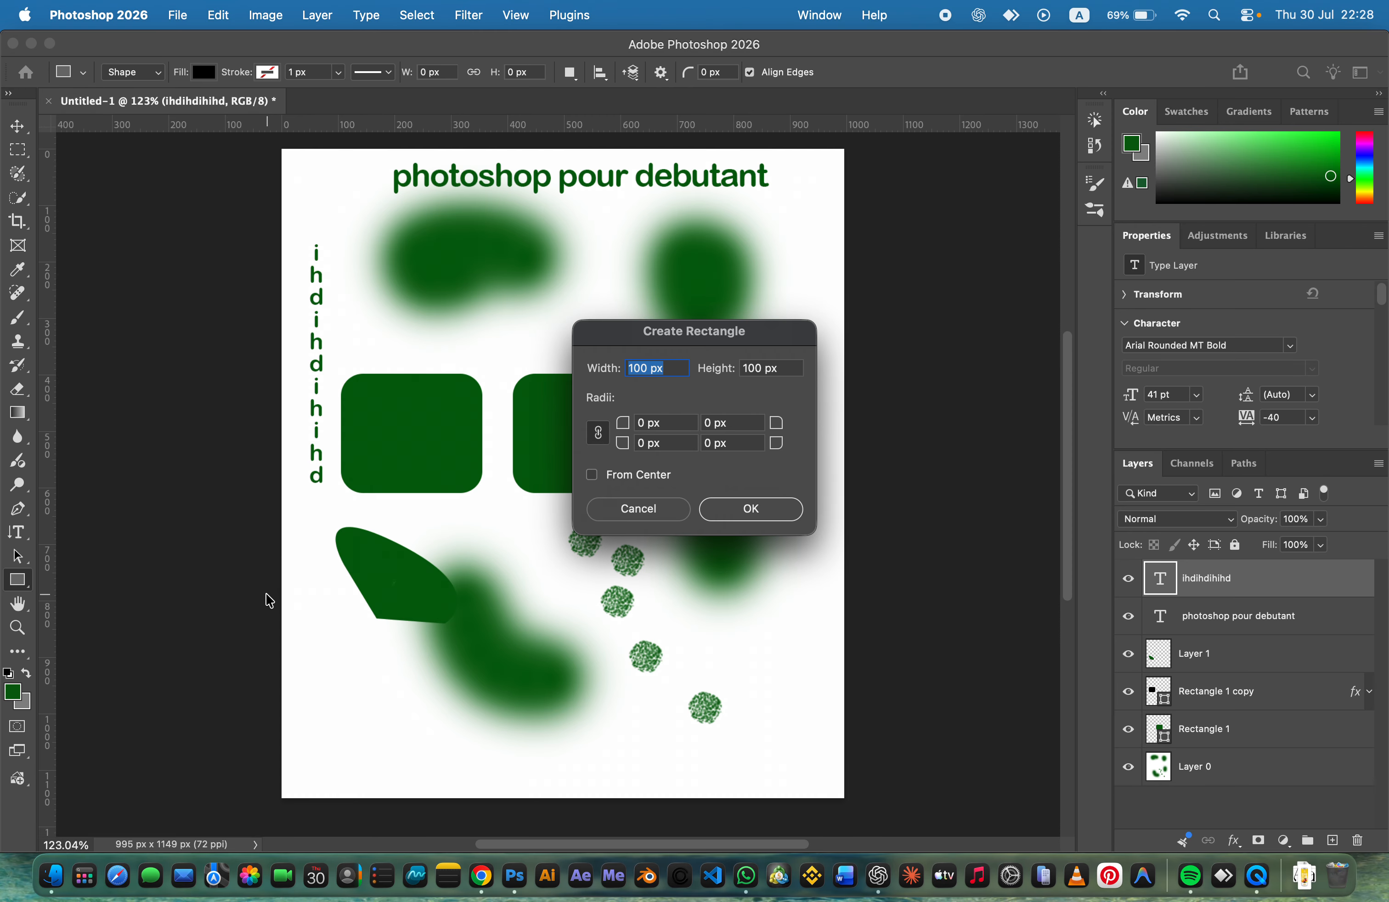
click(638, 509)
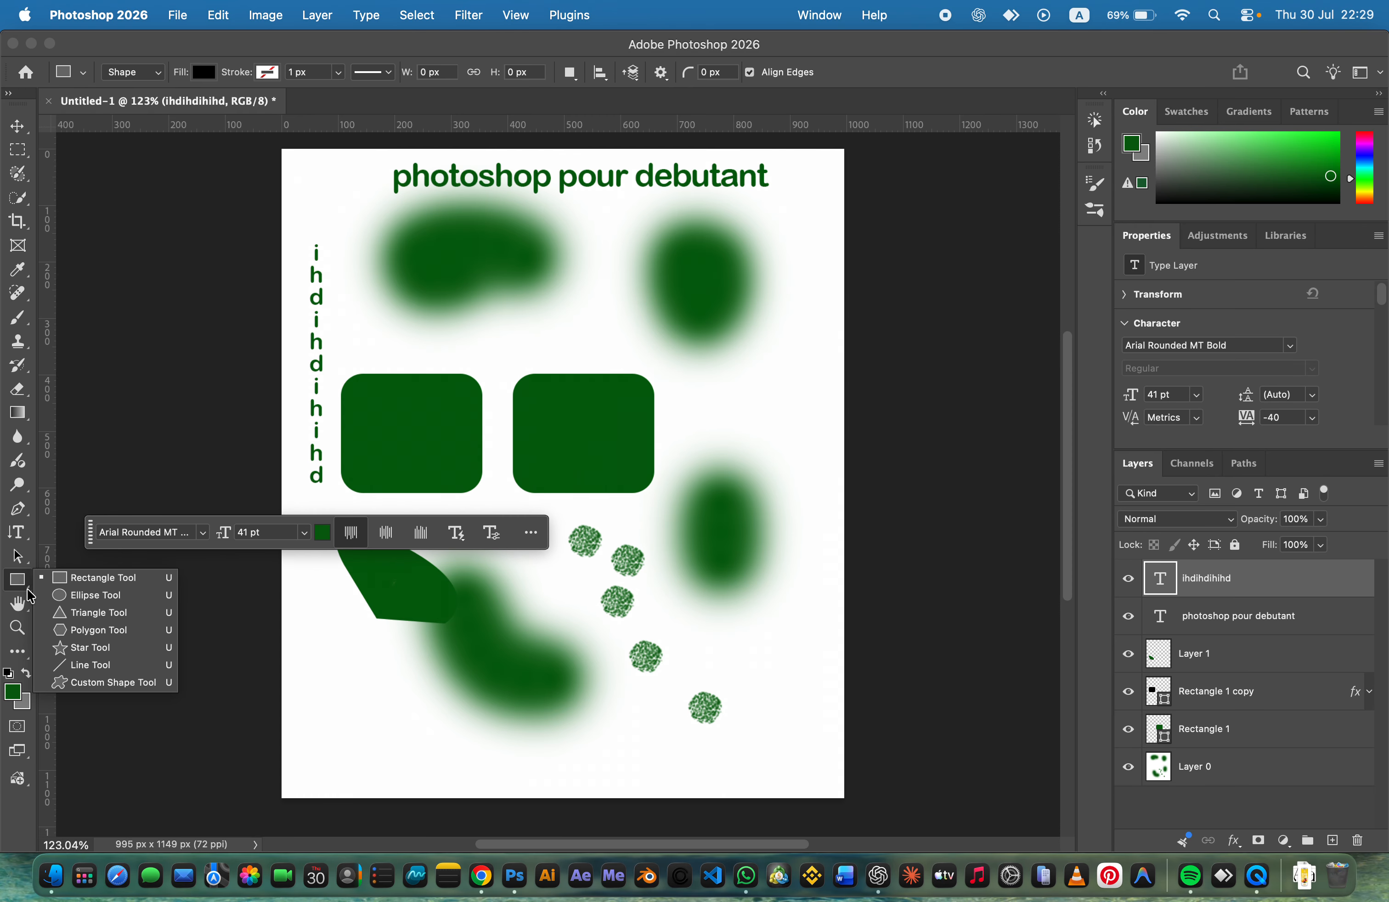
Step: Draw a black rectangle about 140 × 95 px near the lower-left corner of the canvas
click(18, 581)
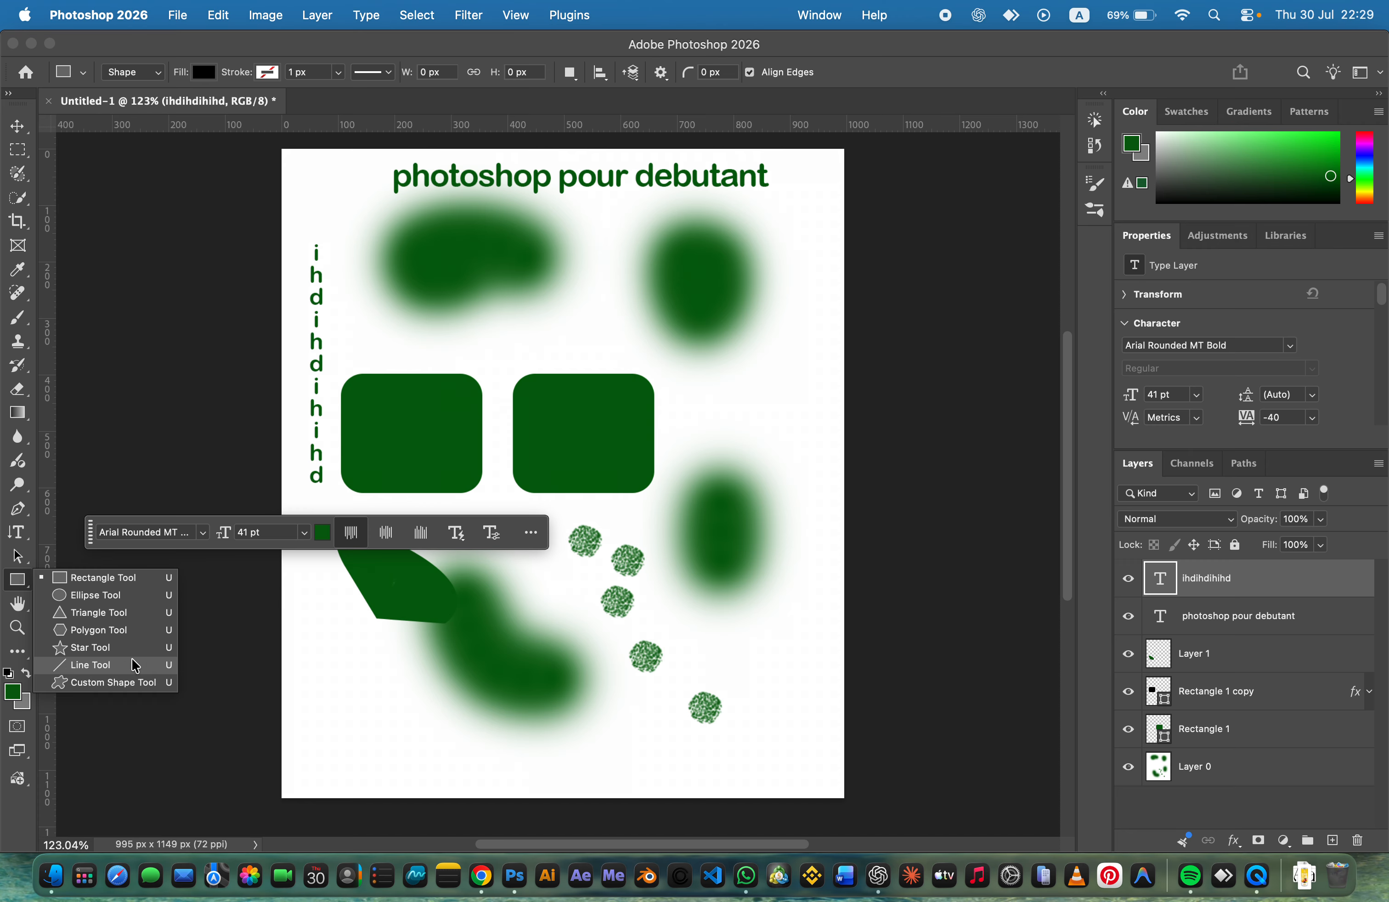
click(122, 579)
drag(297, 677, 379, 733)
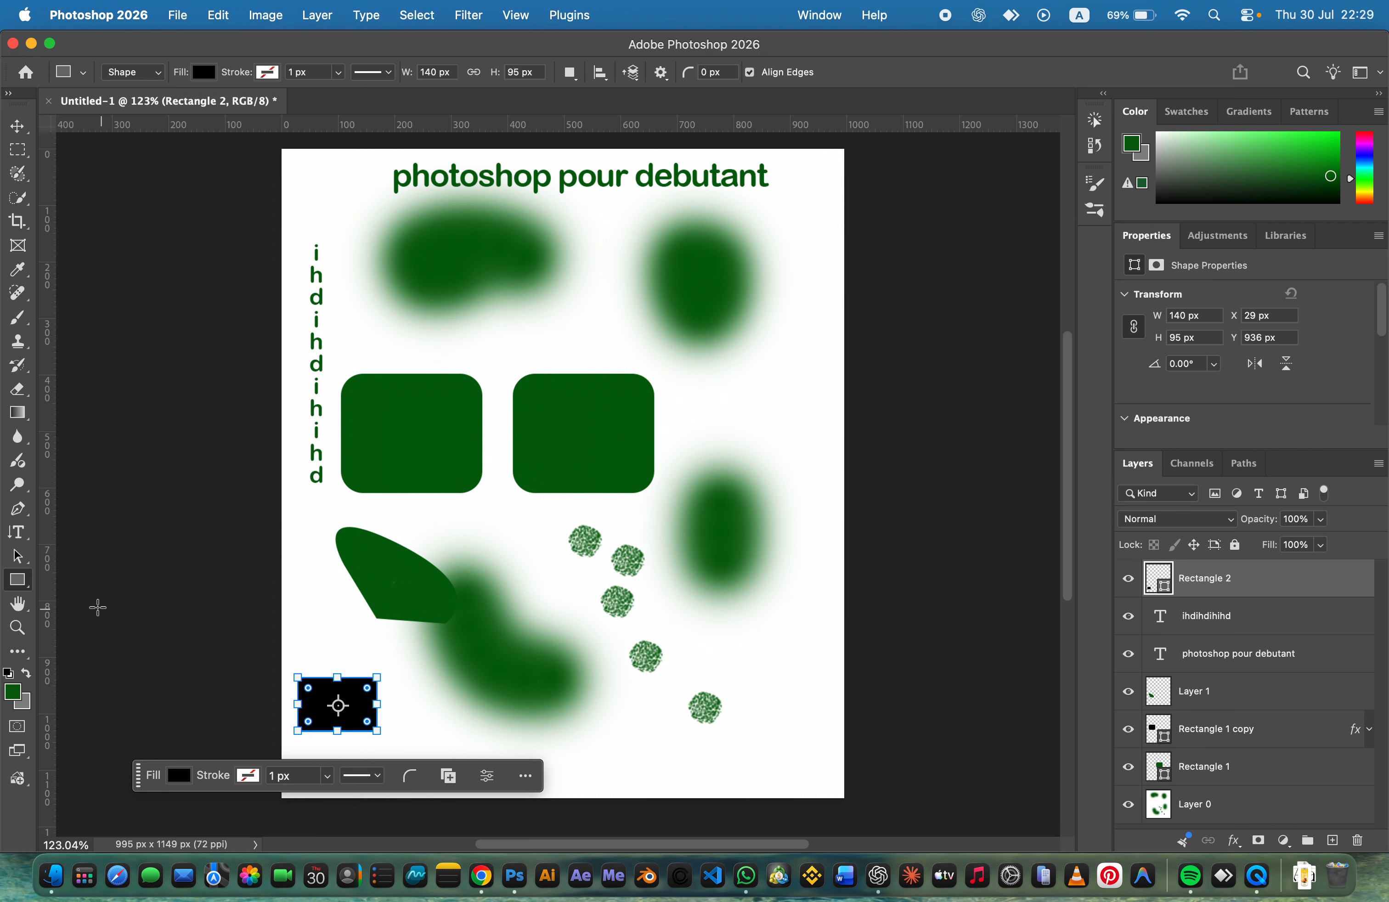
Step: Draw a black circle about 106 px across at the canvas's lower edge, slightly right of centre
right_click(30, 588)
click(81, 599)
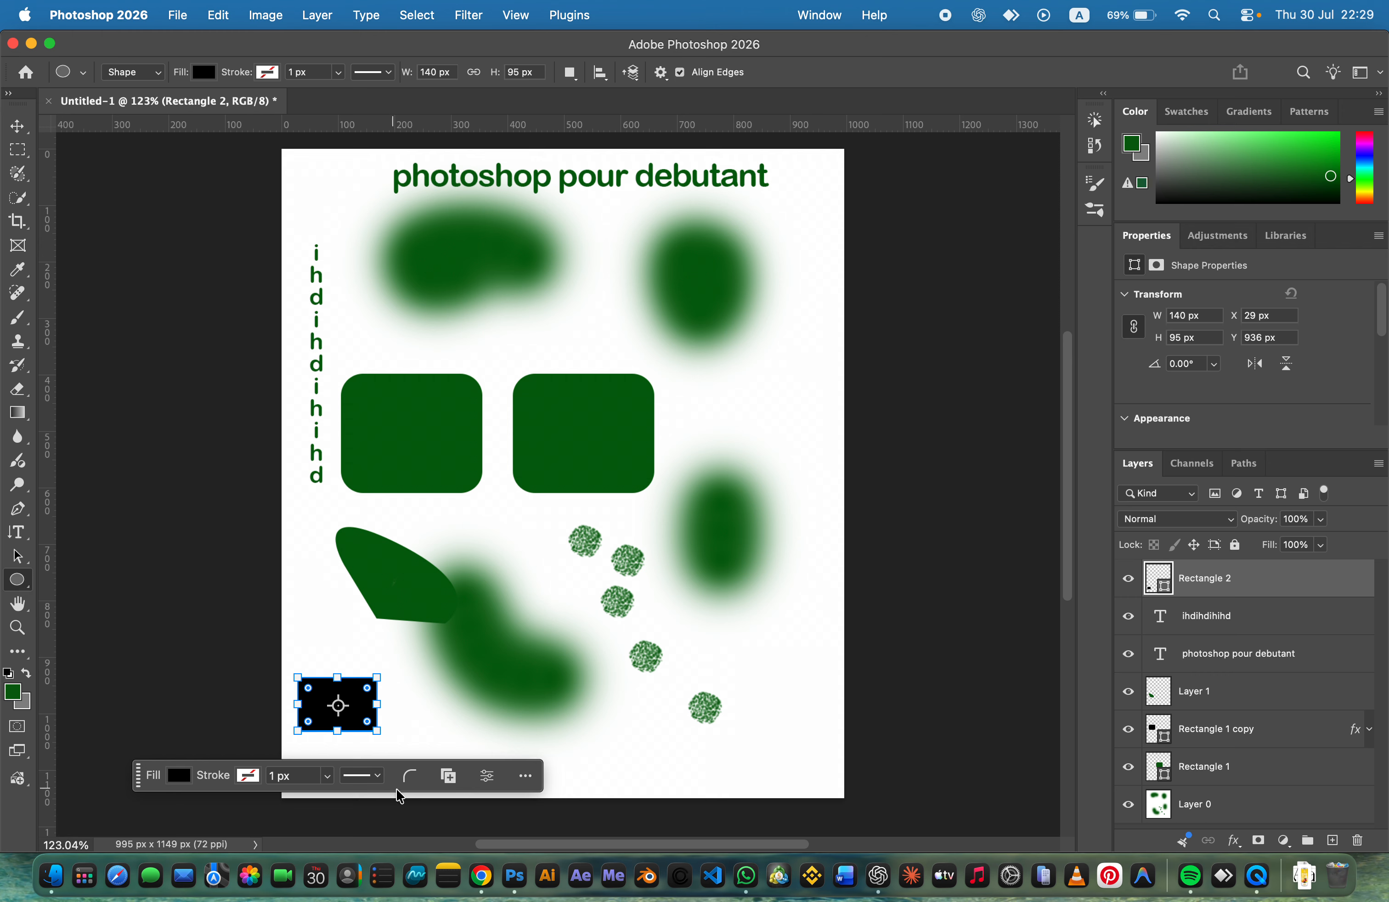
drag(589, 727, 649, 785)
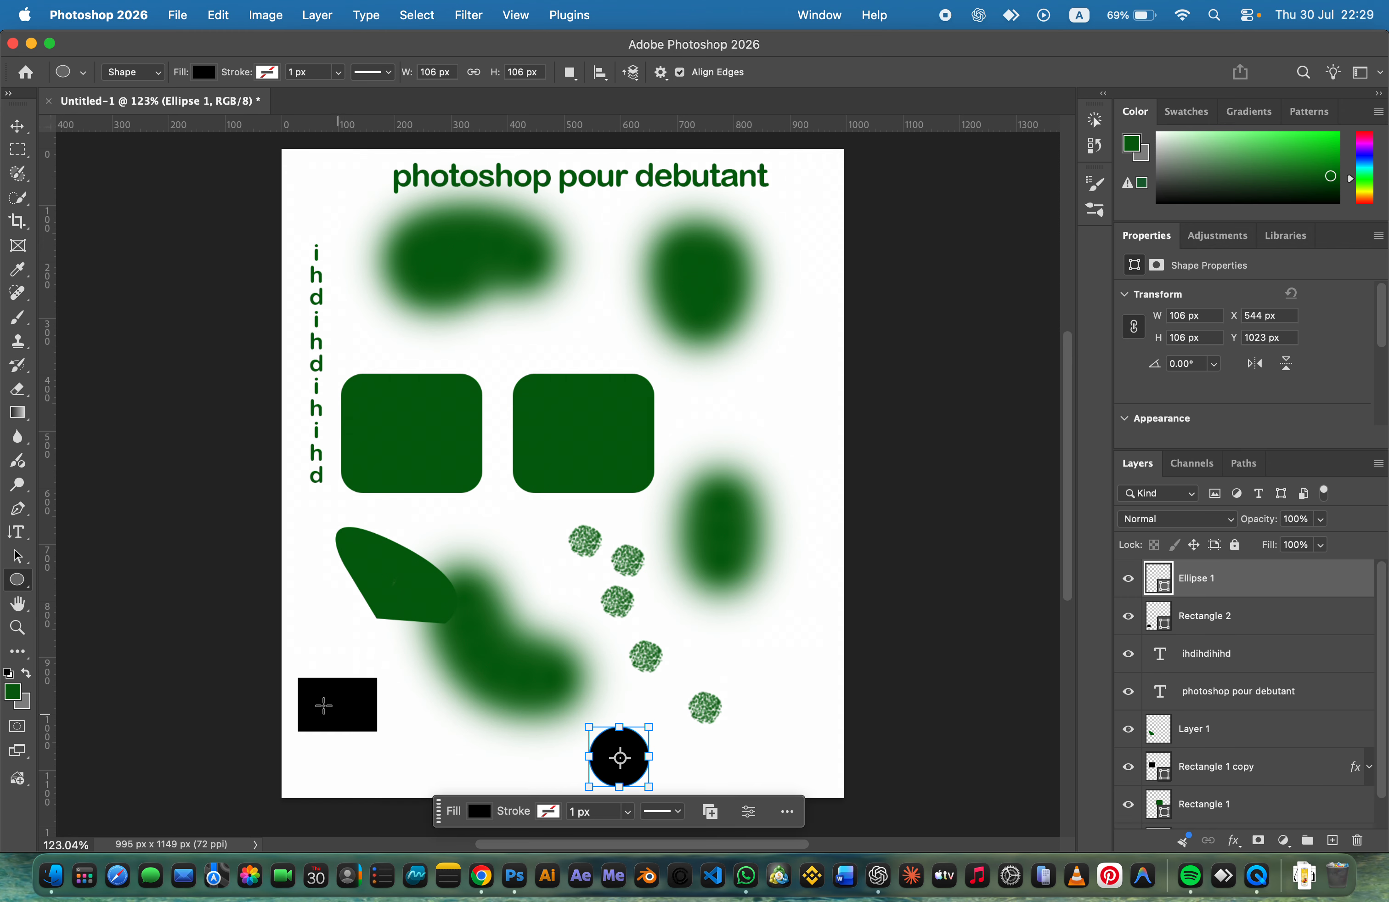
Step: Draw a black triangle about 168 × 142 px beside the right green rectangle, and activate the Move Tool
right_click(12, 584)
click(81, 617)
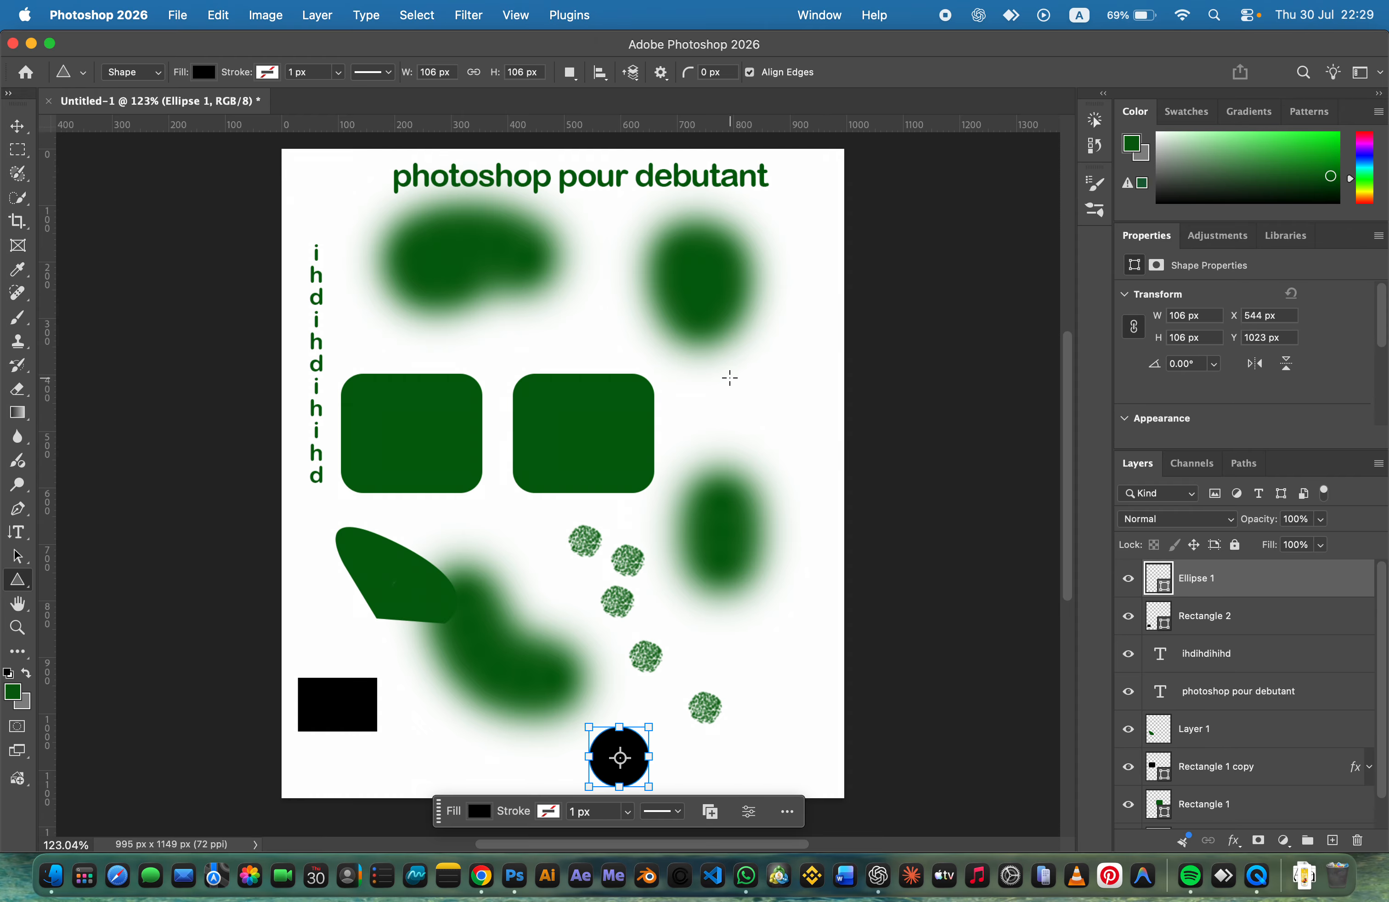
drag(767, 366, 674, 440)
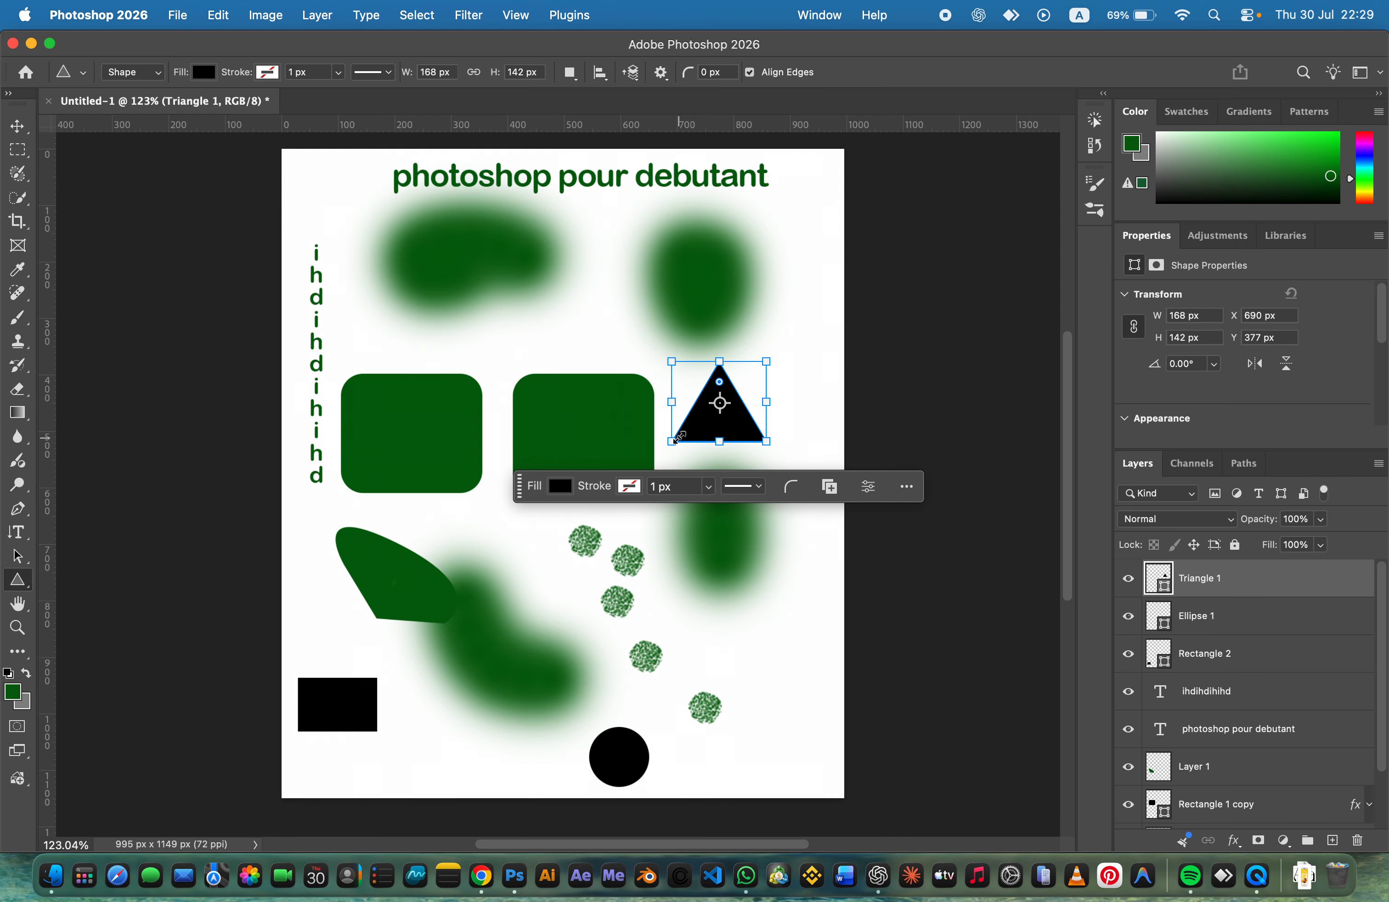
click(17, 126)
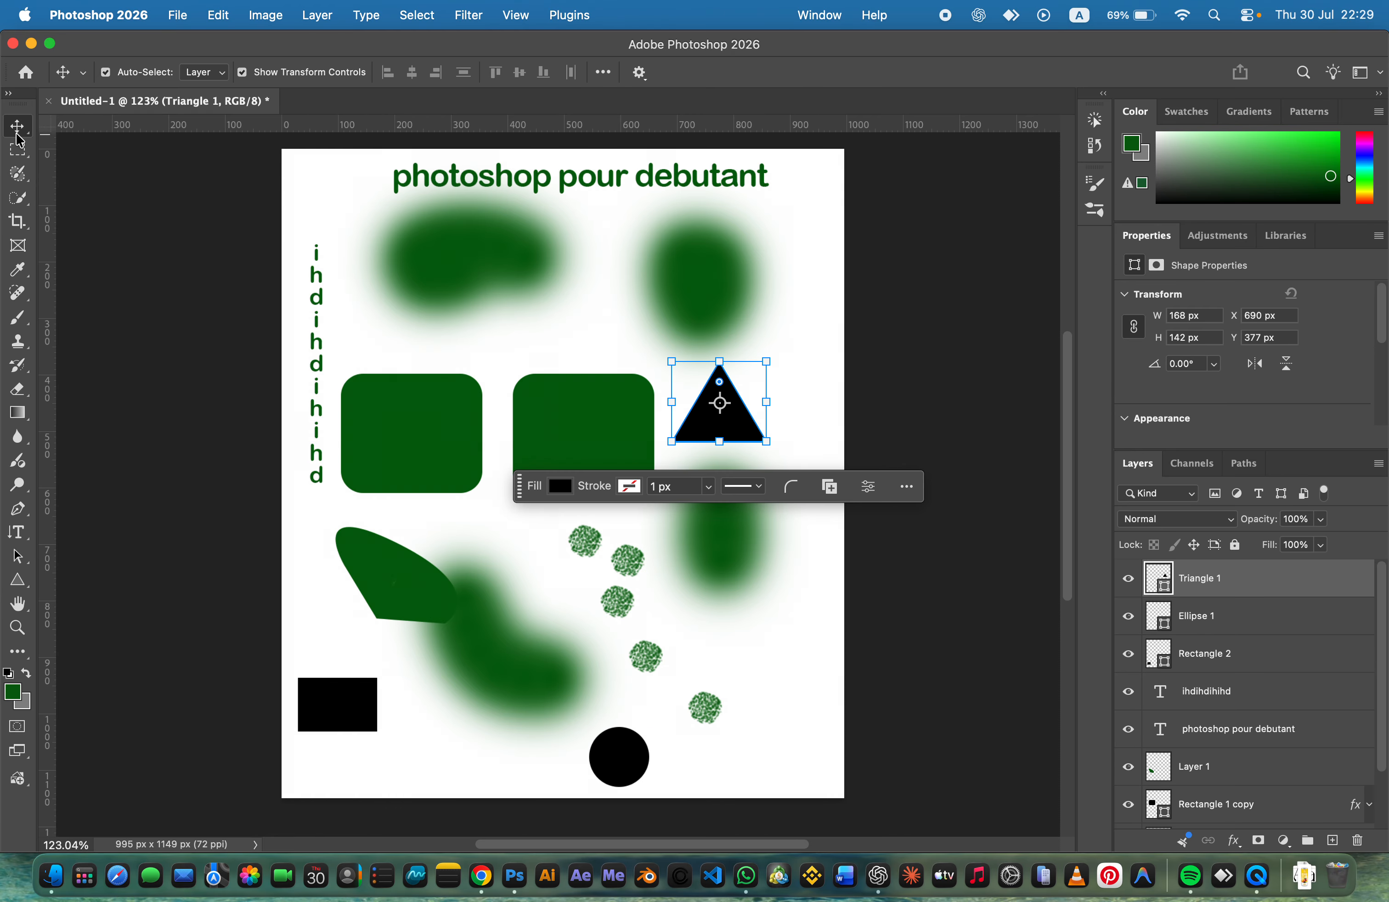
Step: Pan the canvas slightly with the Hand Tool, and look over its tool group and the remaining toolbar controls
click(129, 340)
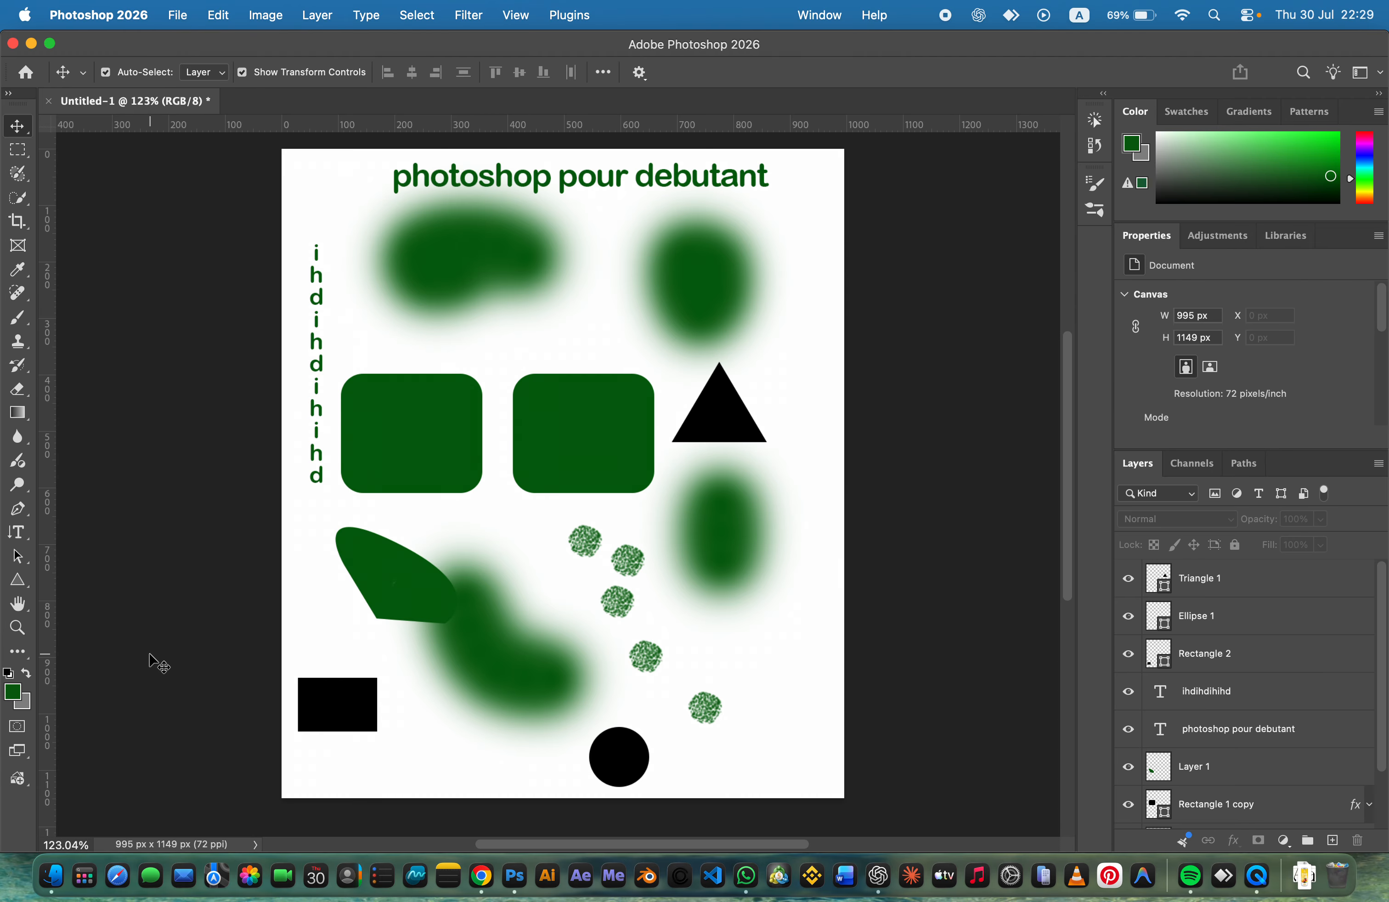
click(21, 603)
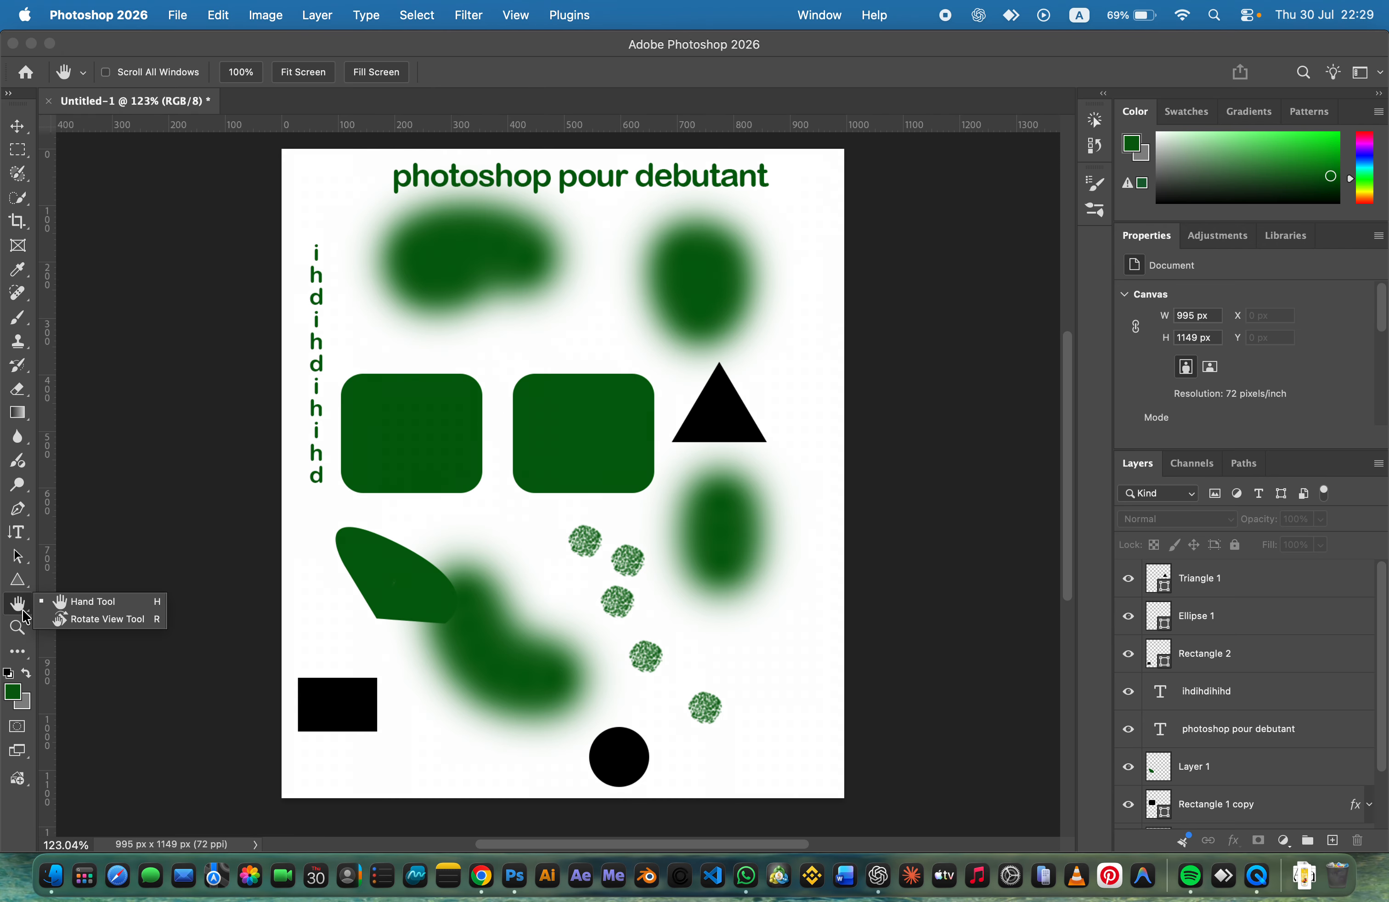
drag(306, 595, 338, 598)
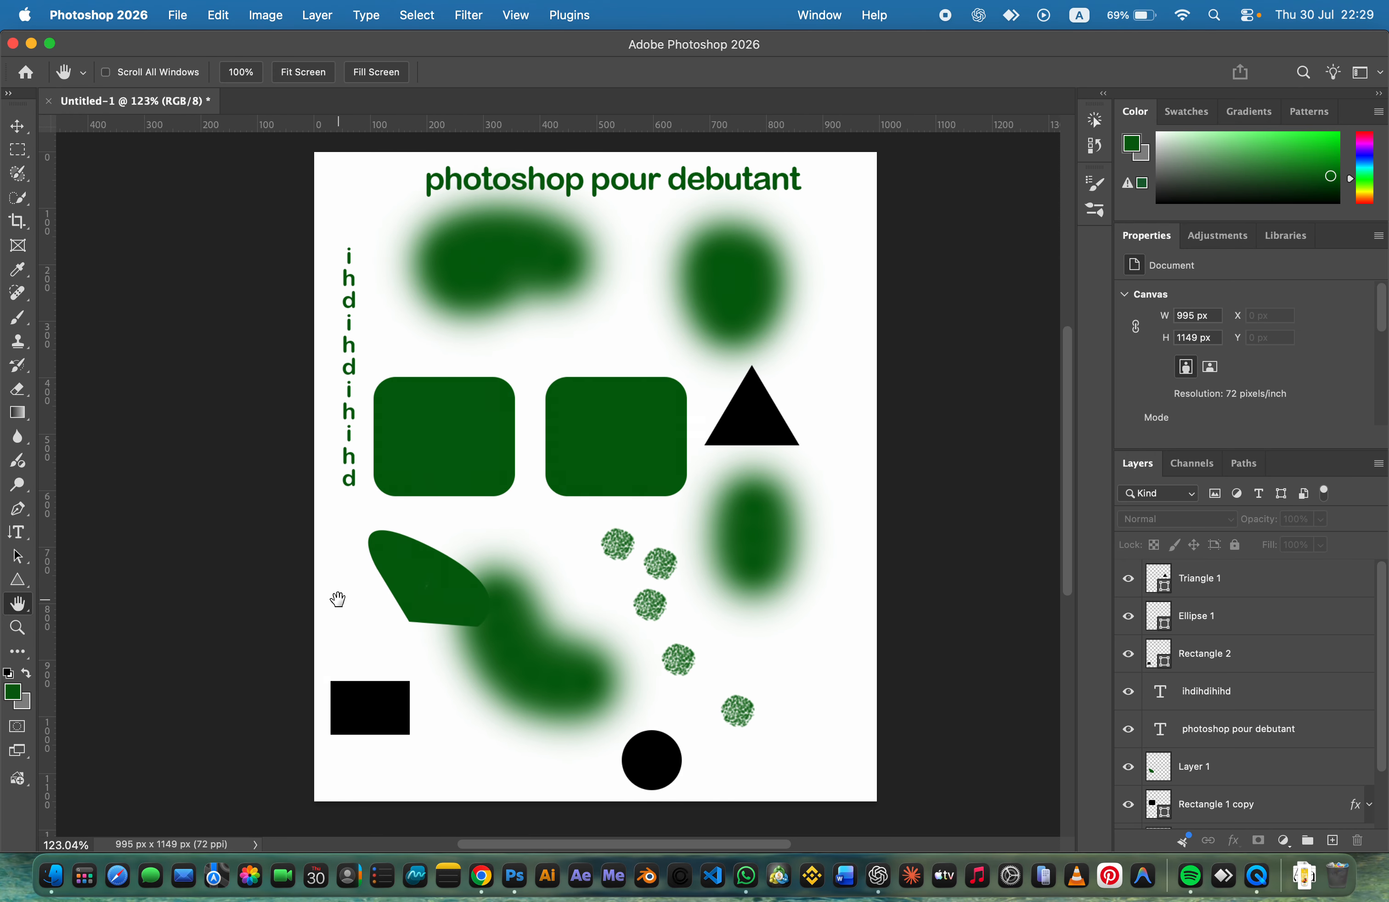
click(28, 608)
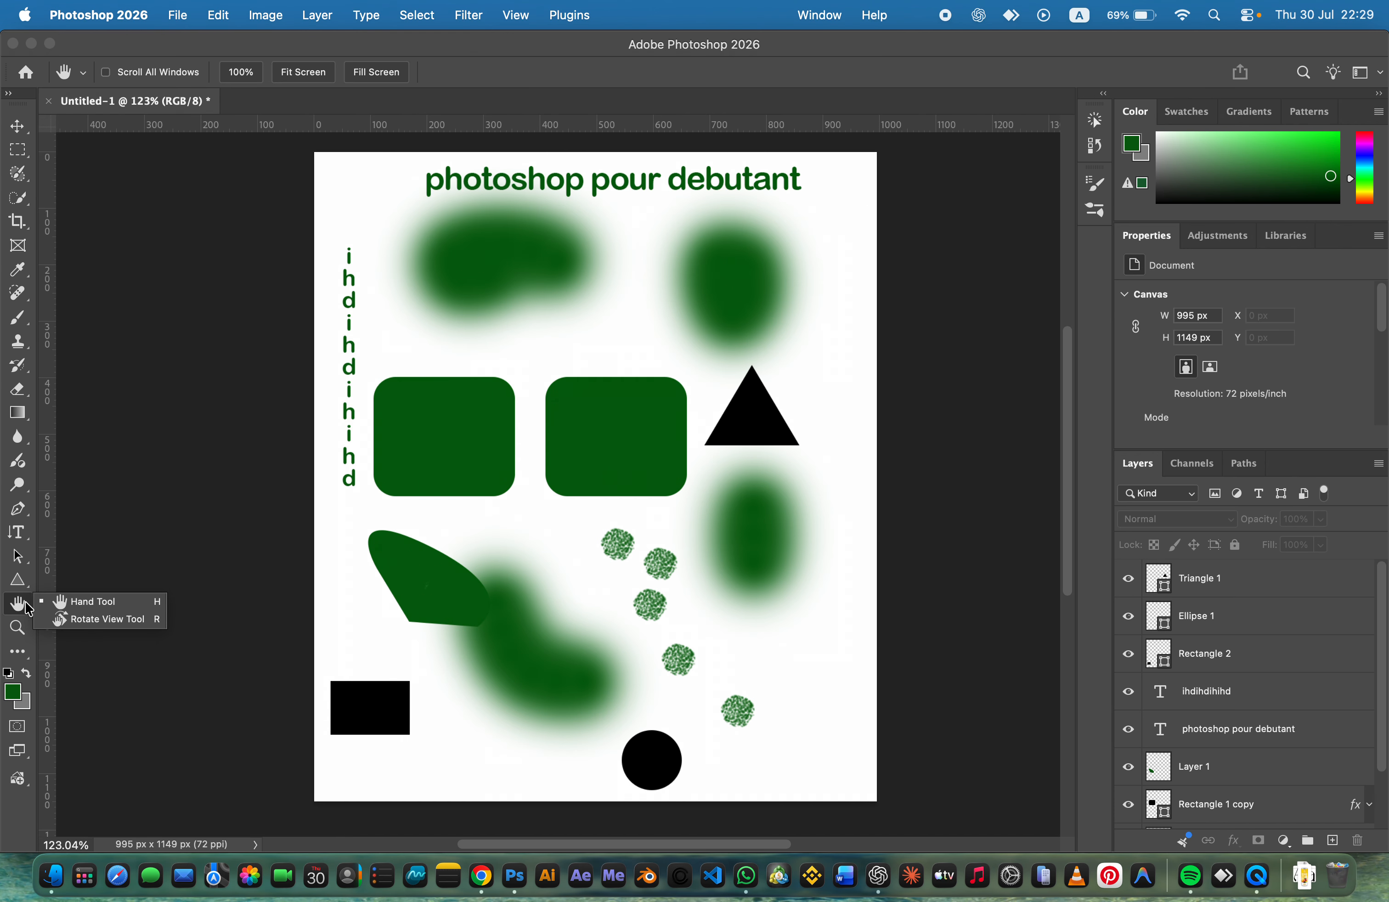
click(22, 610)
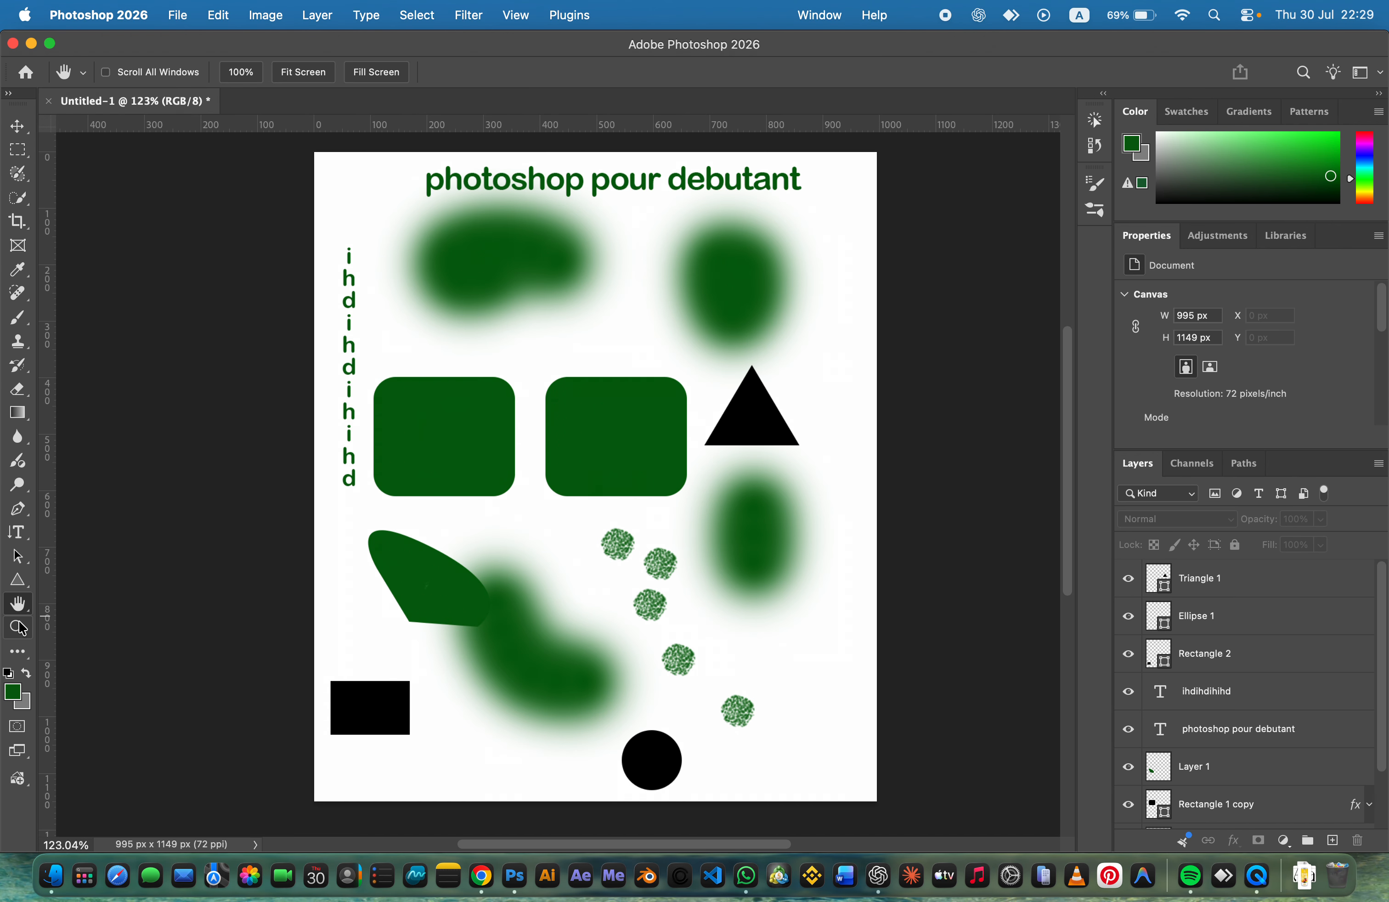
click(20, 651)
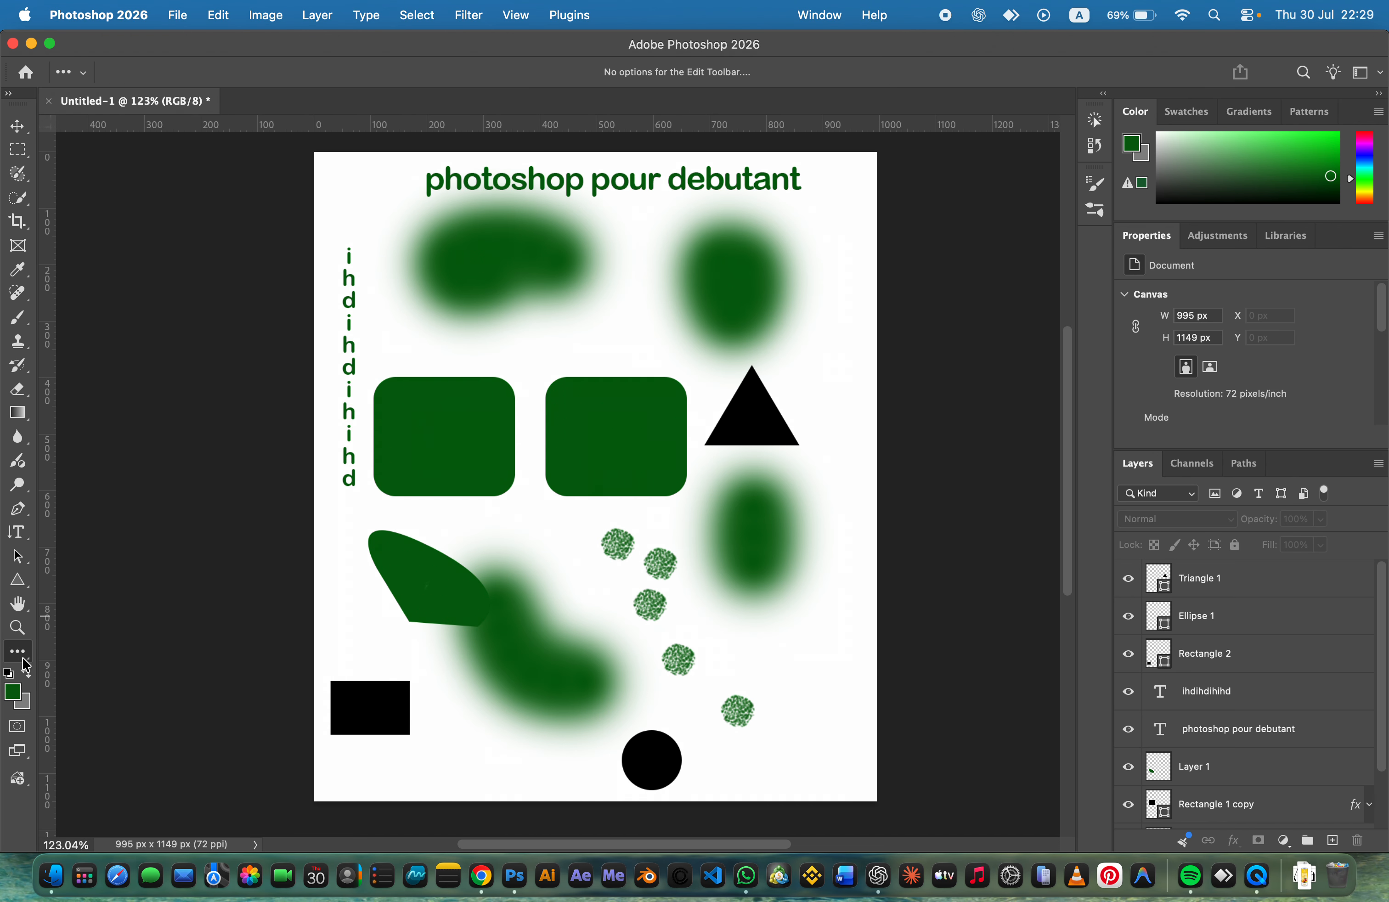
click(27, 659)
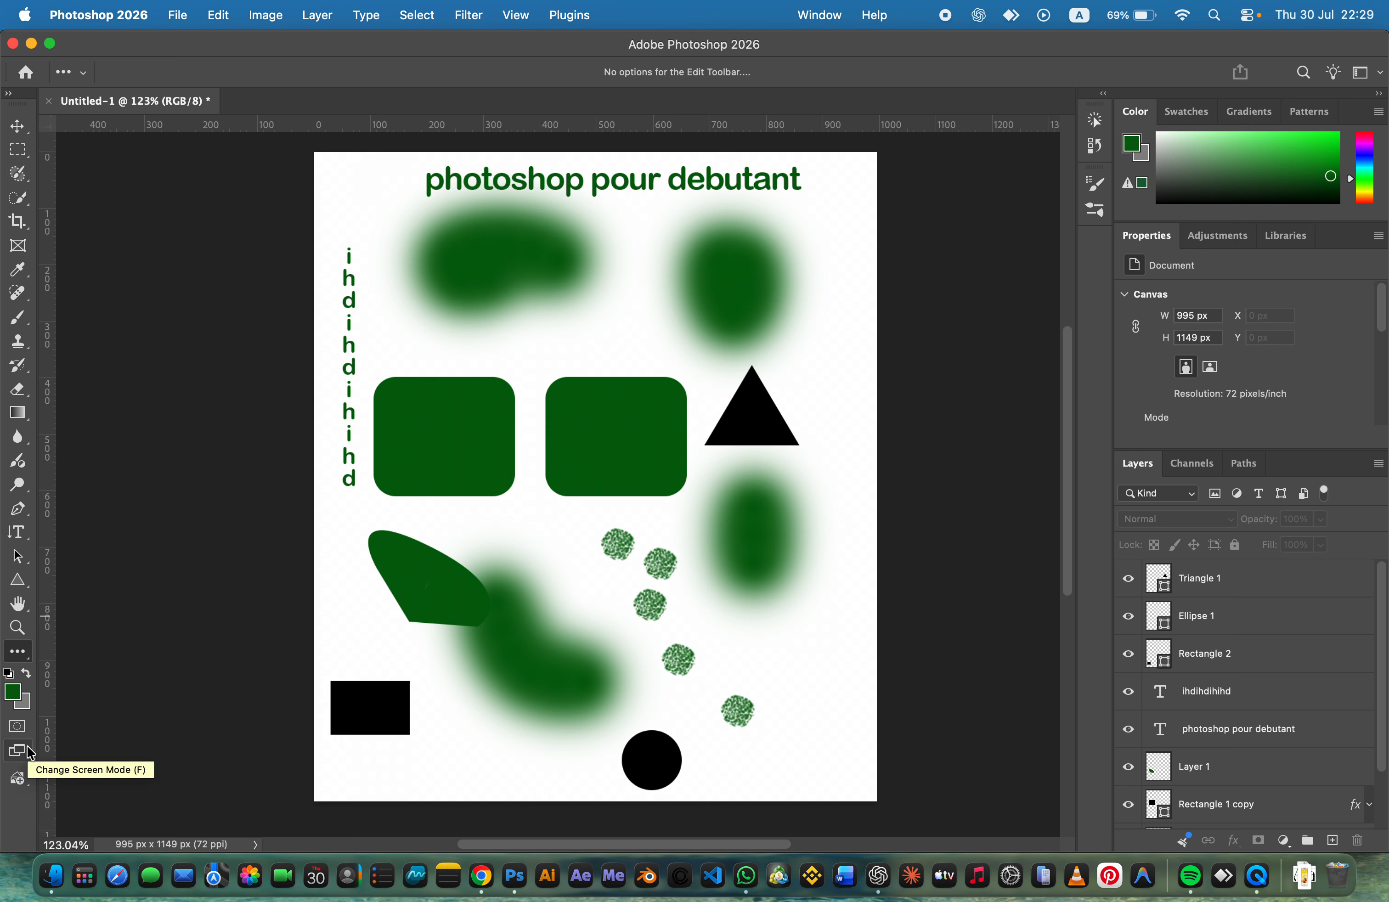
Step: Activate the Move Tool, and toggle the rulers off and on twice
click(17, 126)
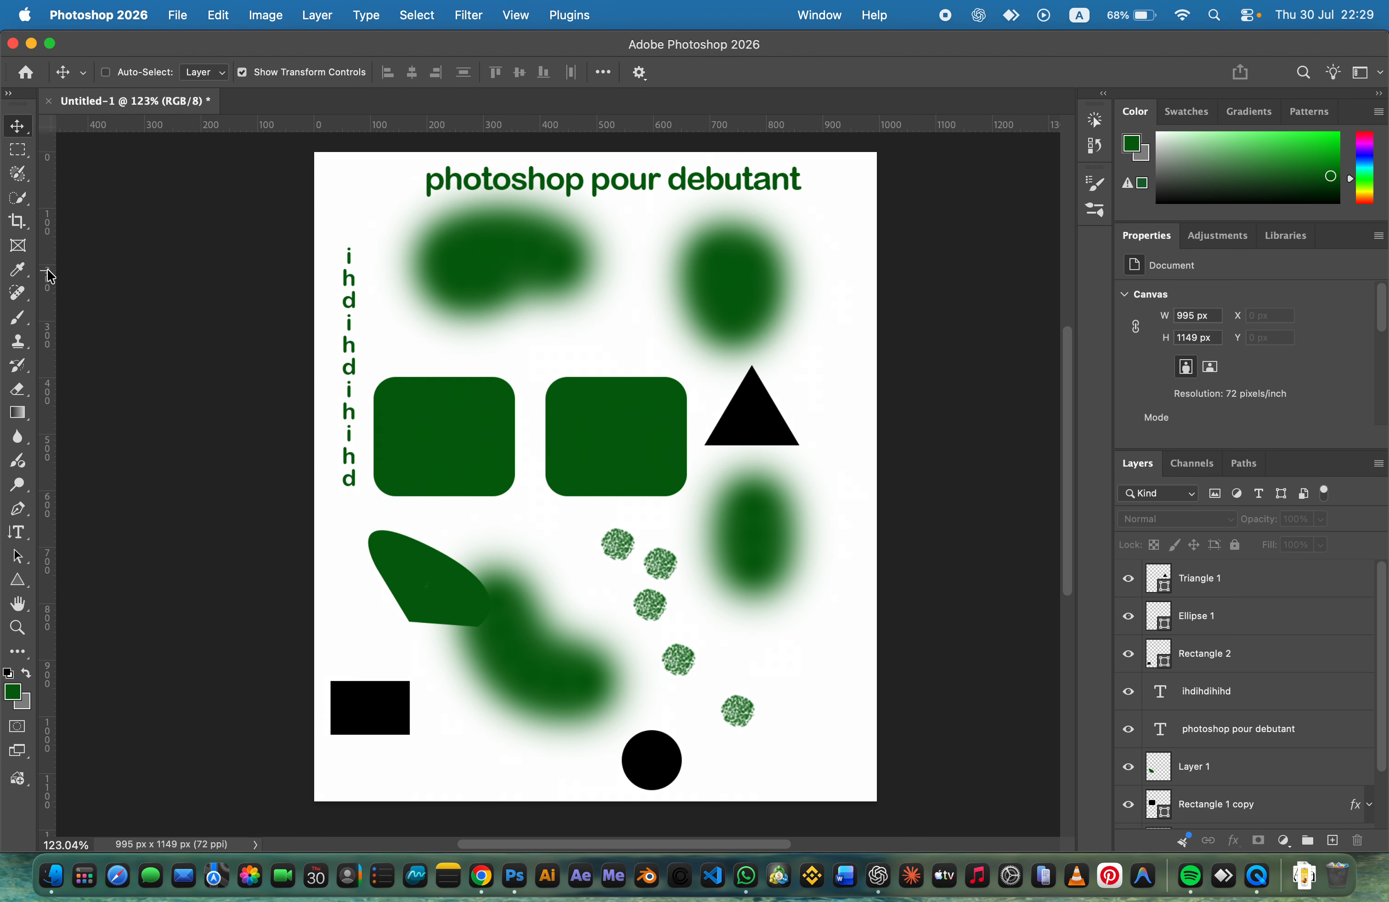
key(super+r)
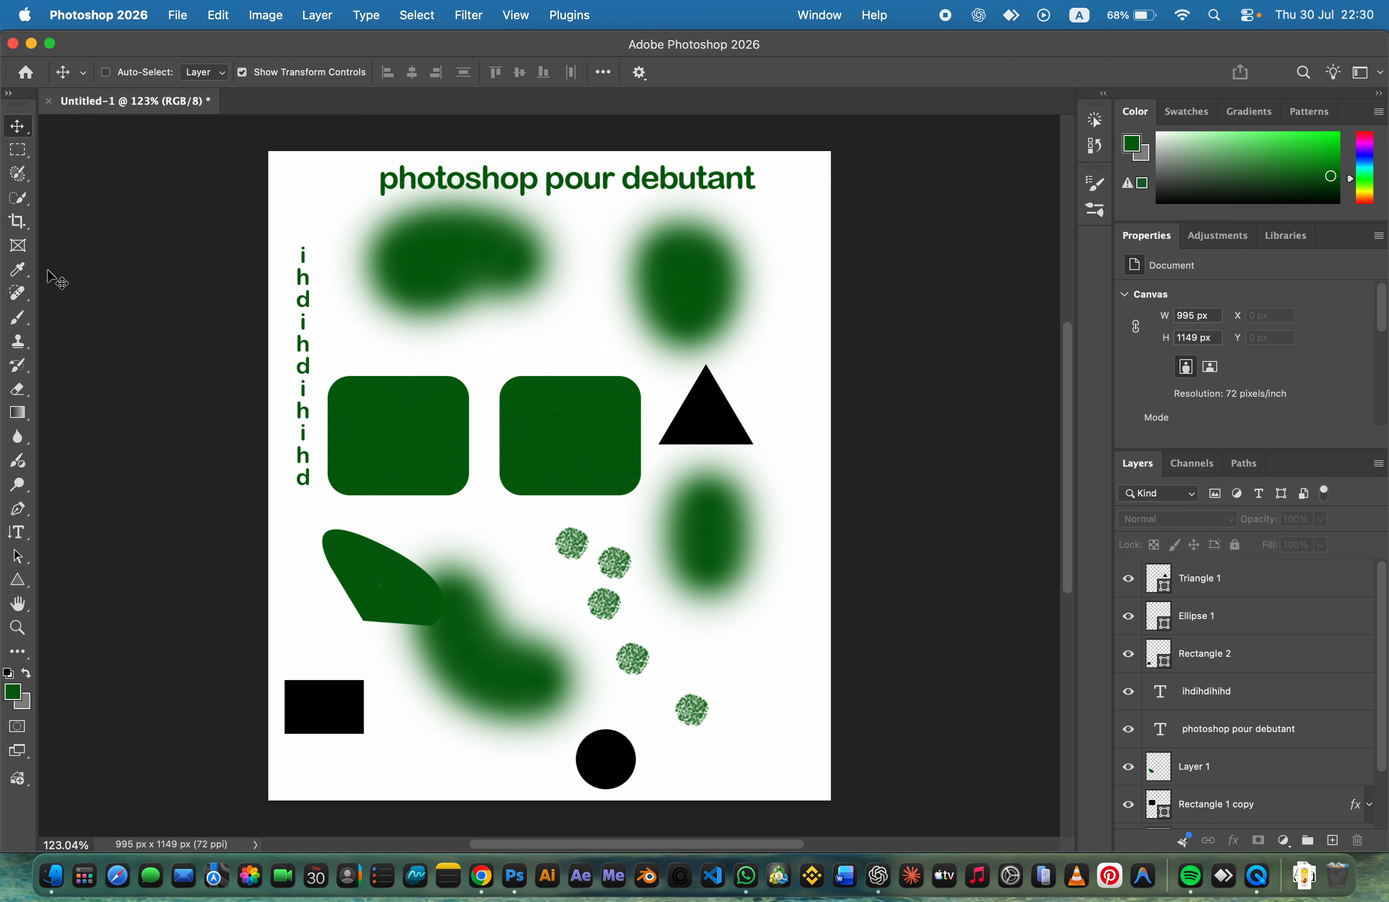
key(super+r)
key(super+r)
key(super+r)
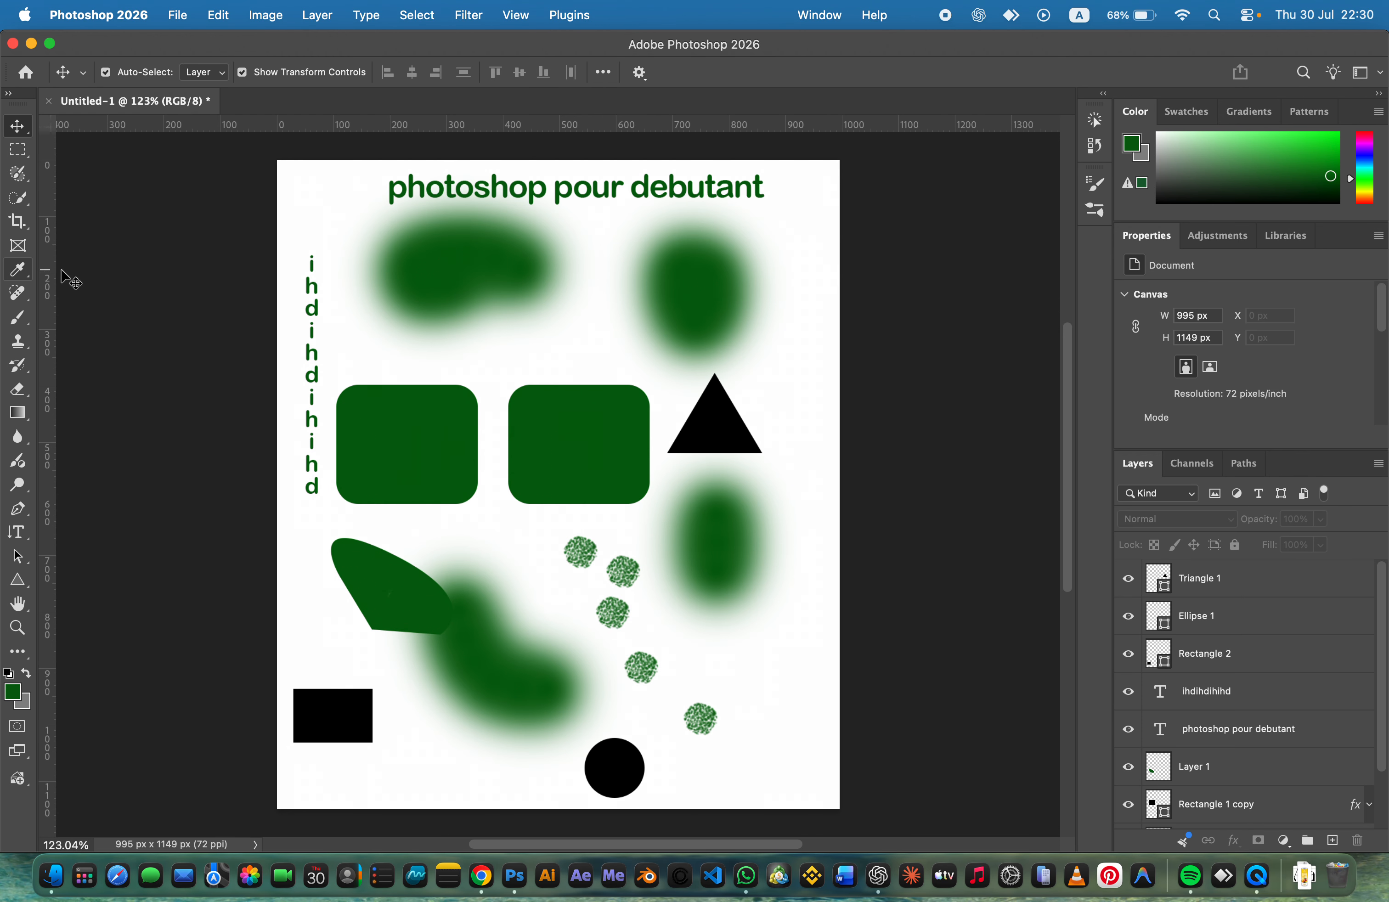
Step: Delete all layers from Triangle 1 down to Layer 1
super+click(360, 470)
click(1239, 630)
click(1272, 581)
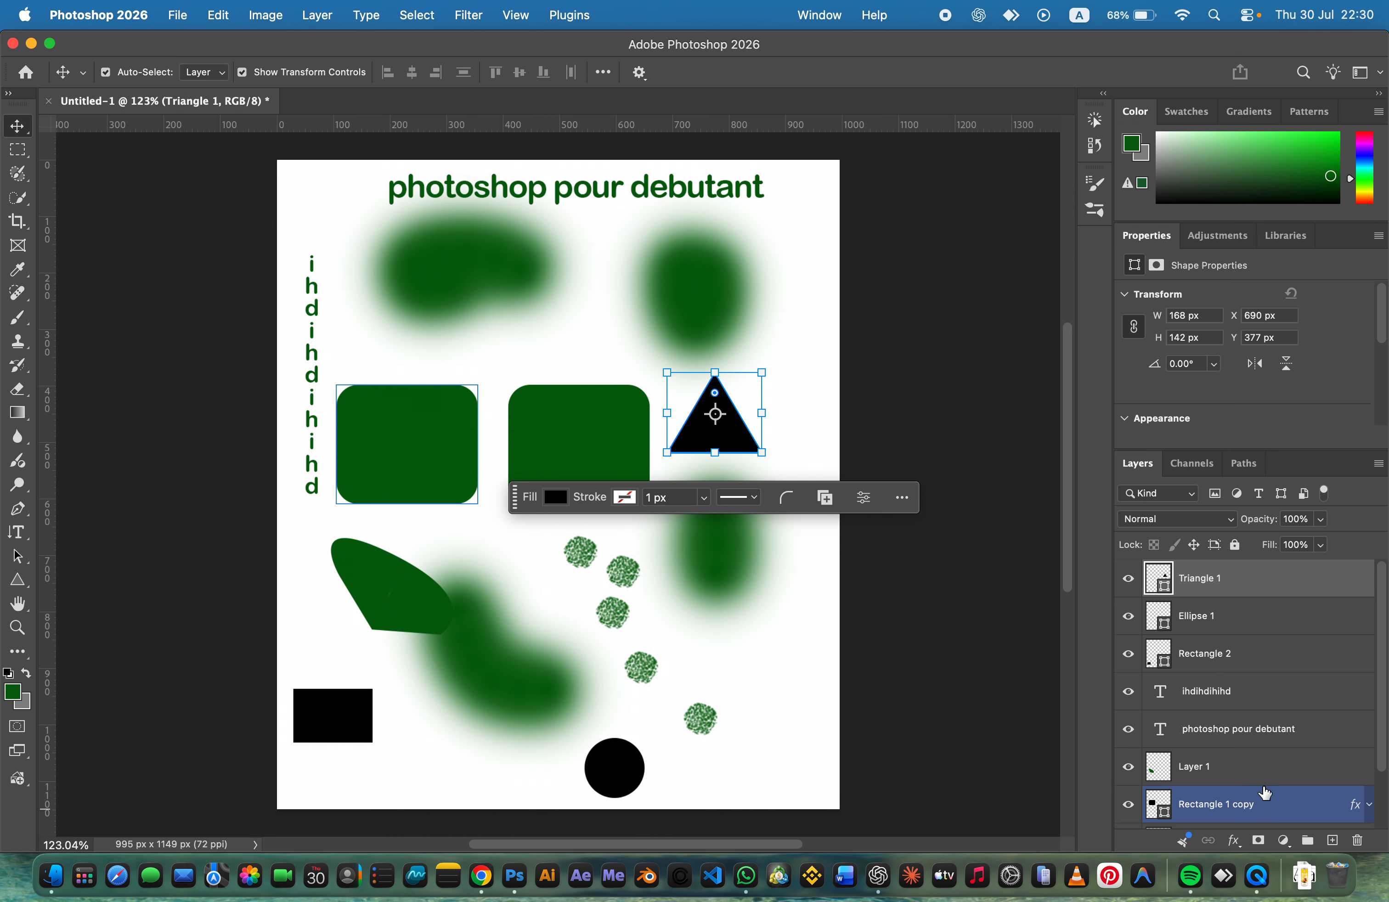
shift+click(1266, 770)
key(Delete)
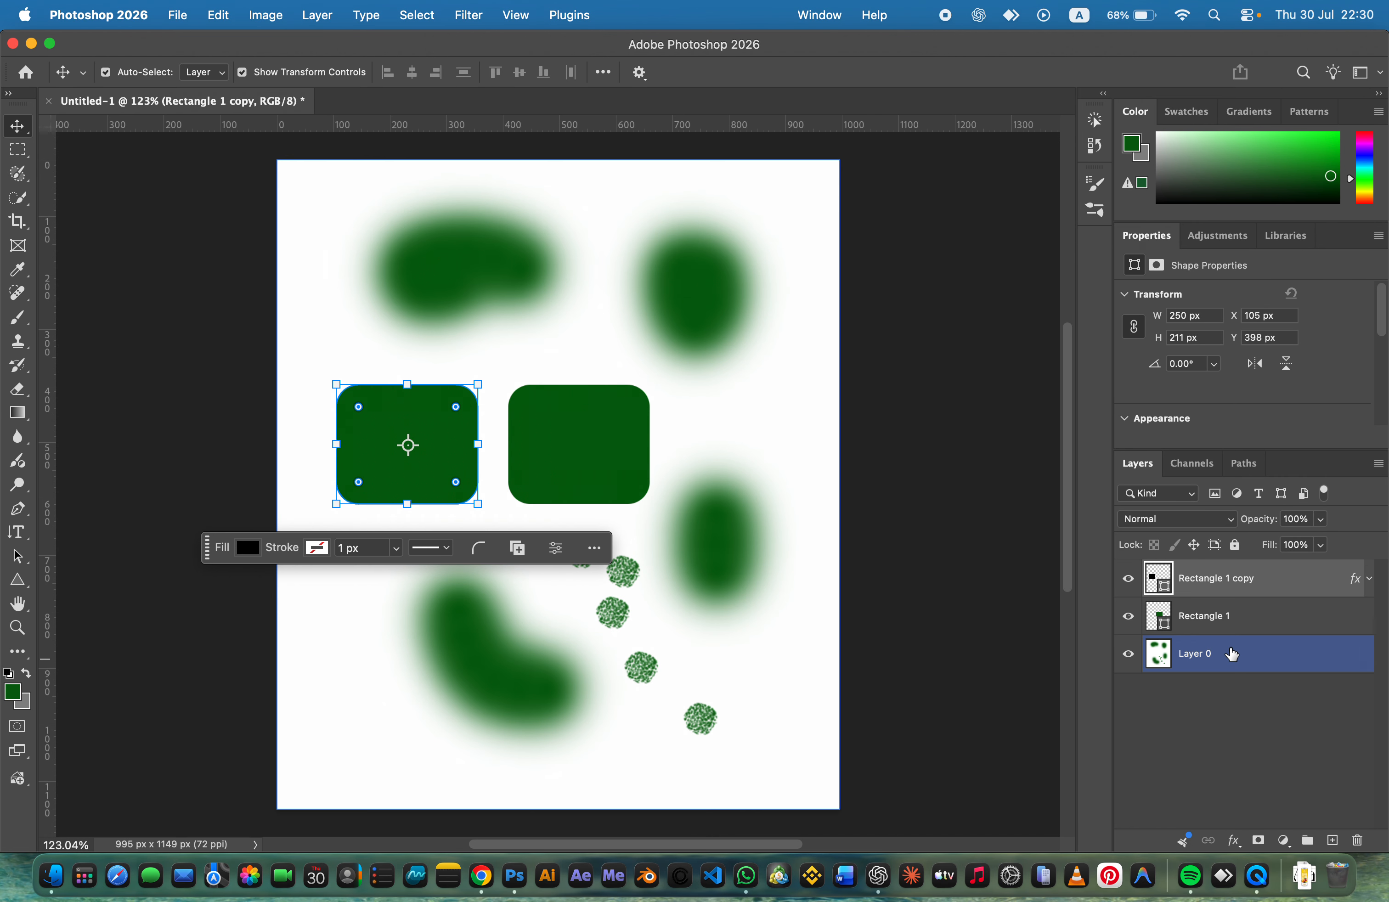
Step: Delete the Rectangle 1 and Rectangle 1 copy layers, keeping only Layer 0
click(1263, 629)
key(Delete)
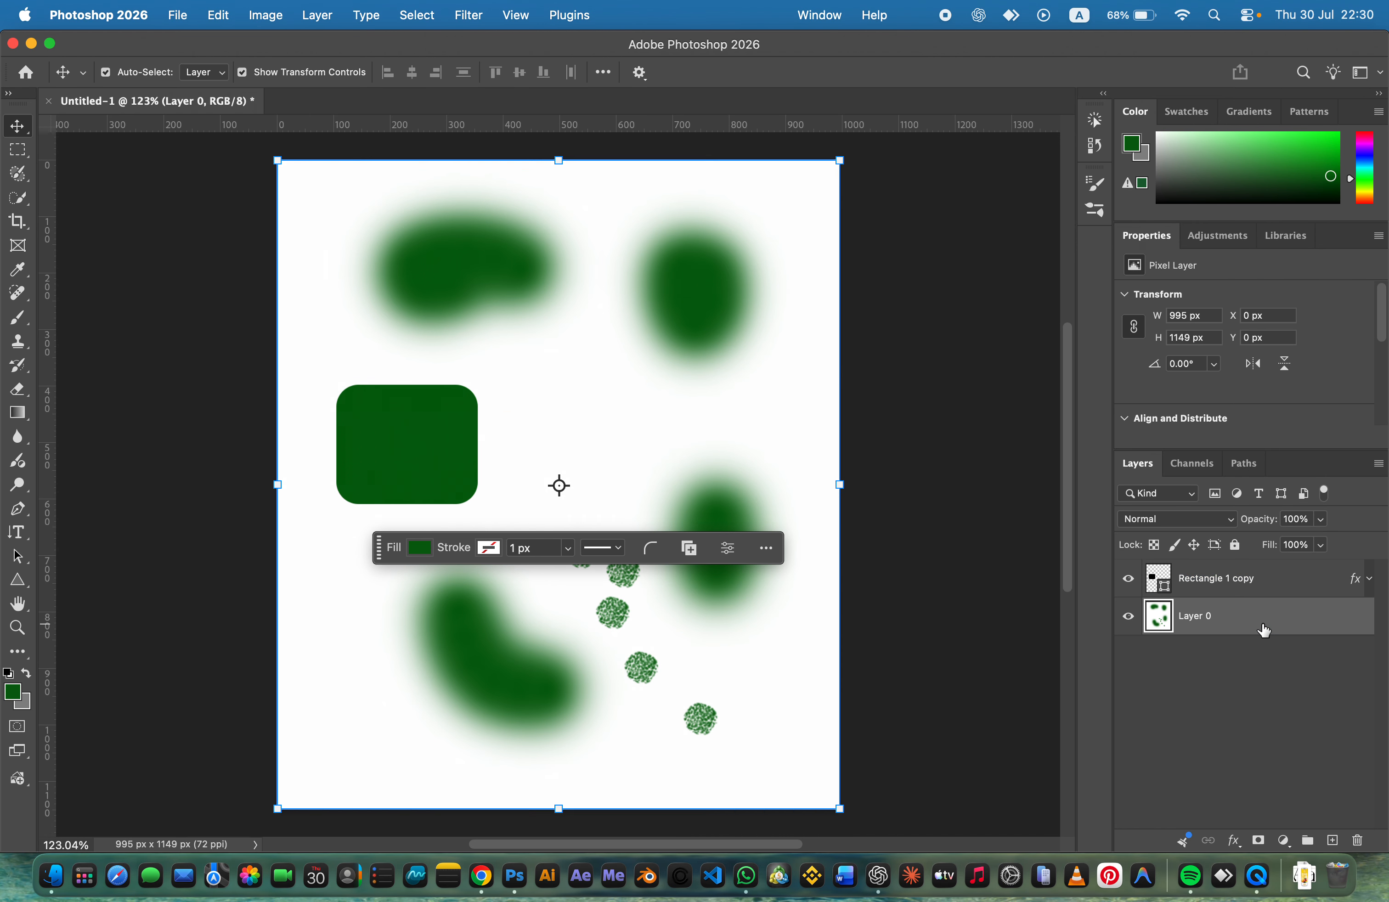
click(1251, 580)
key(Delete)
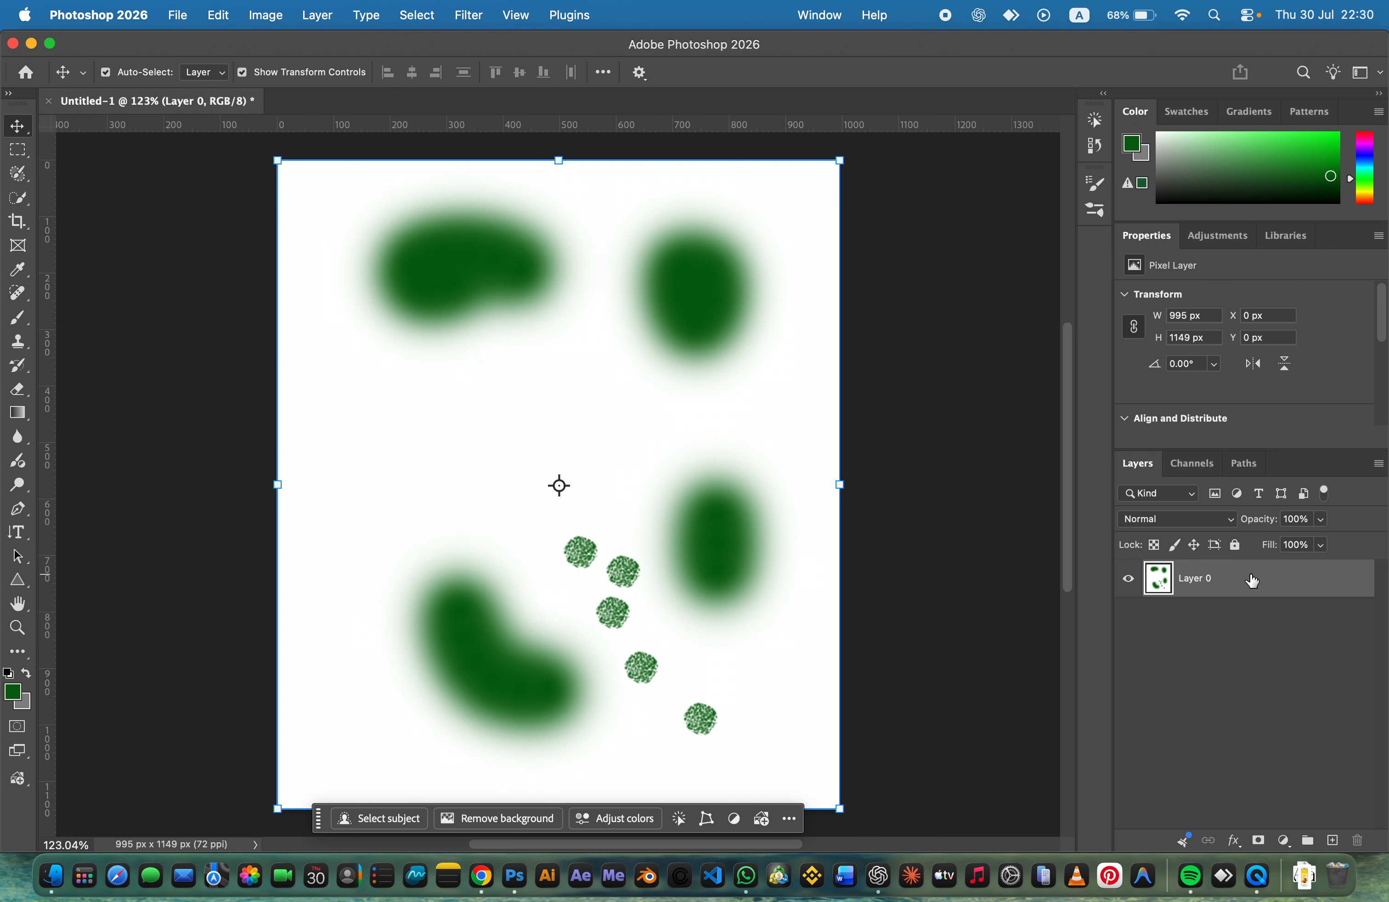
click(1249, 585)
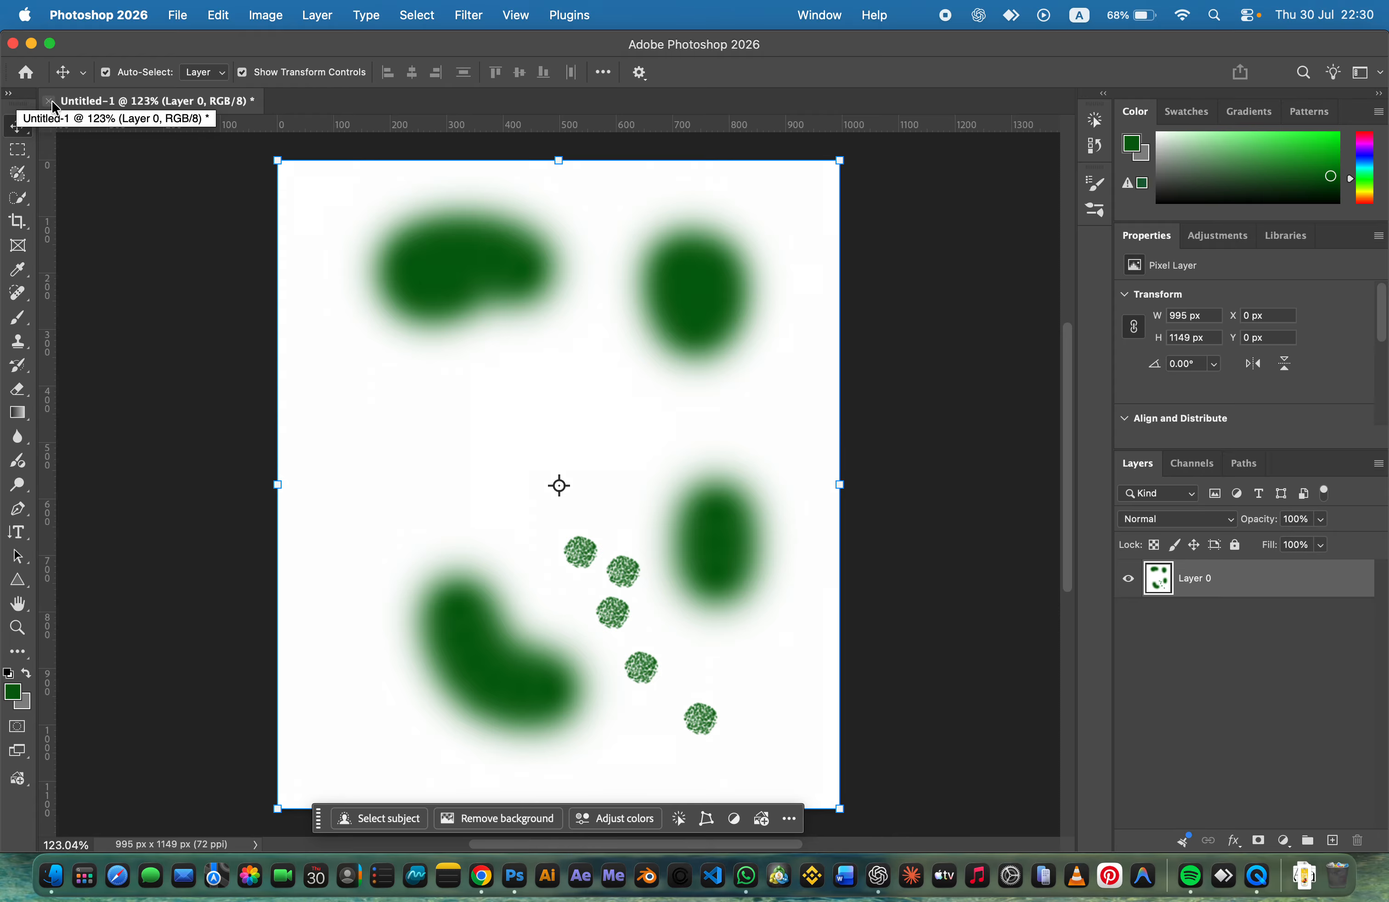
Step: Create a new RGB document of 1127 × 1395 px at 72 ppi with a white background
click(177, 14)
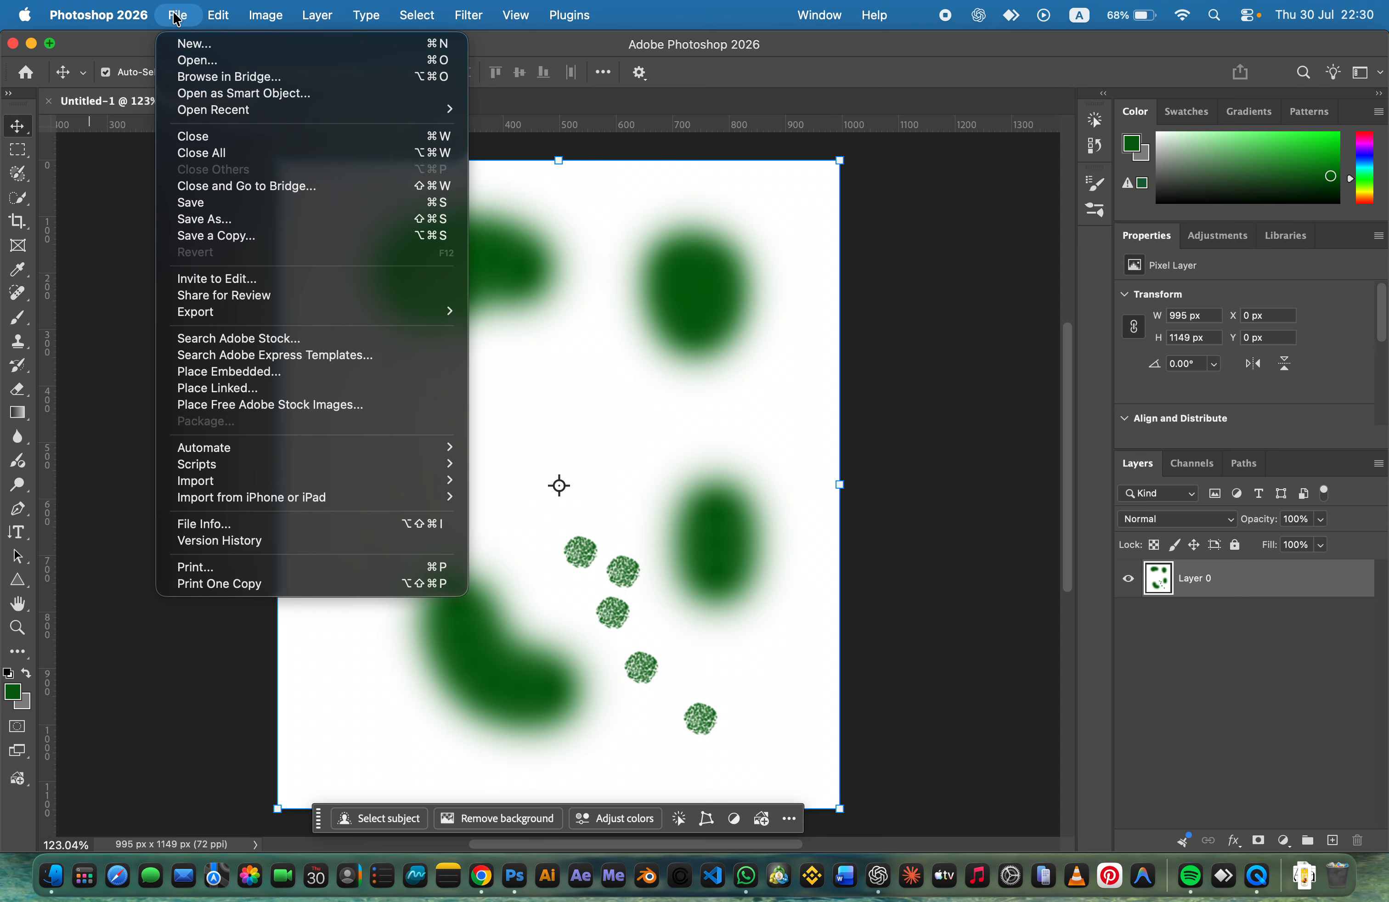
click(222, 38)
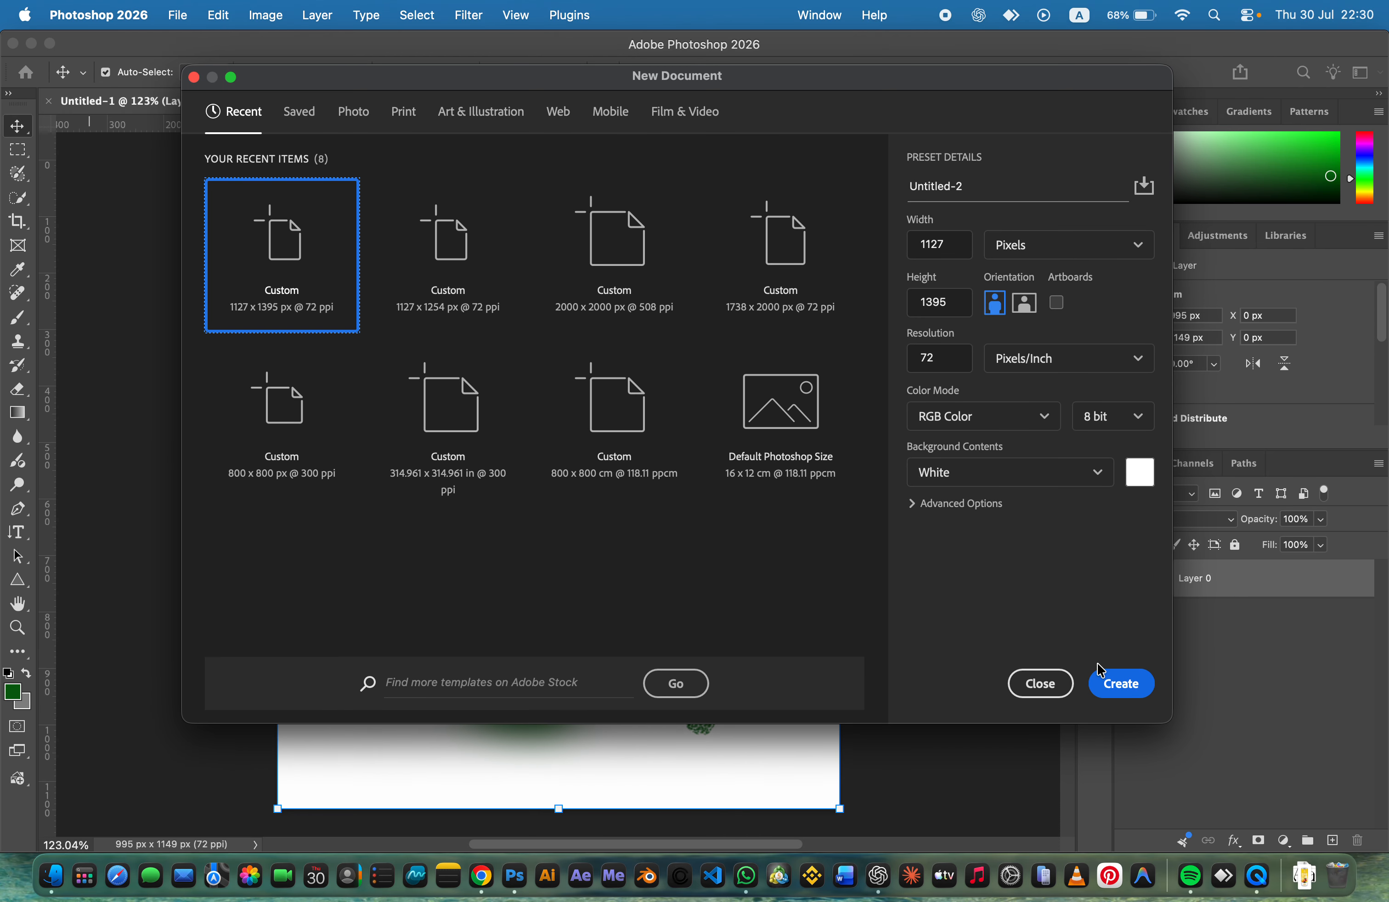
click(1121, 682)
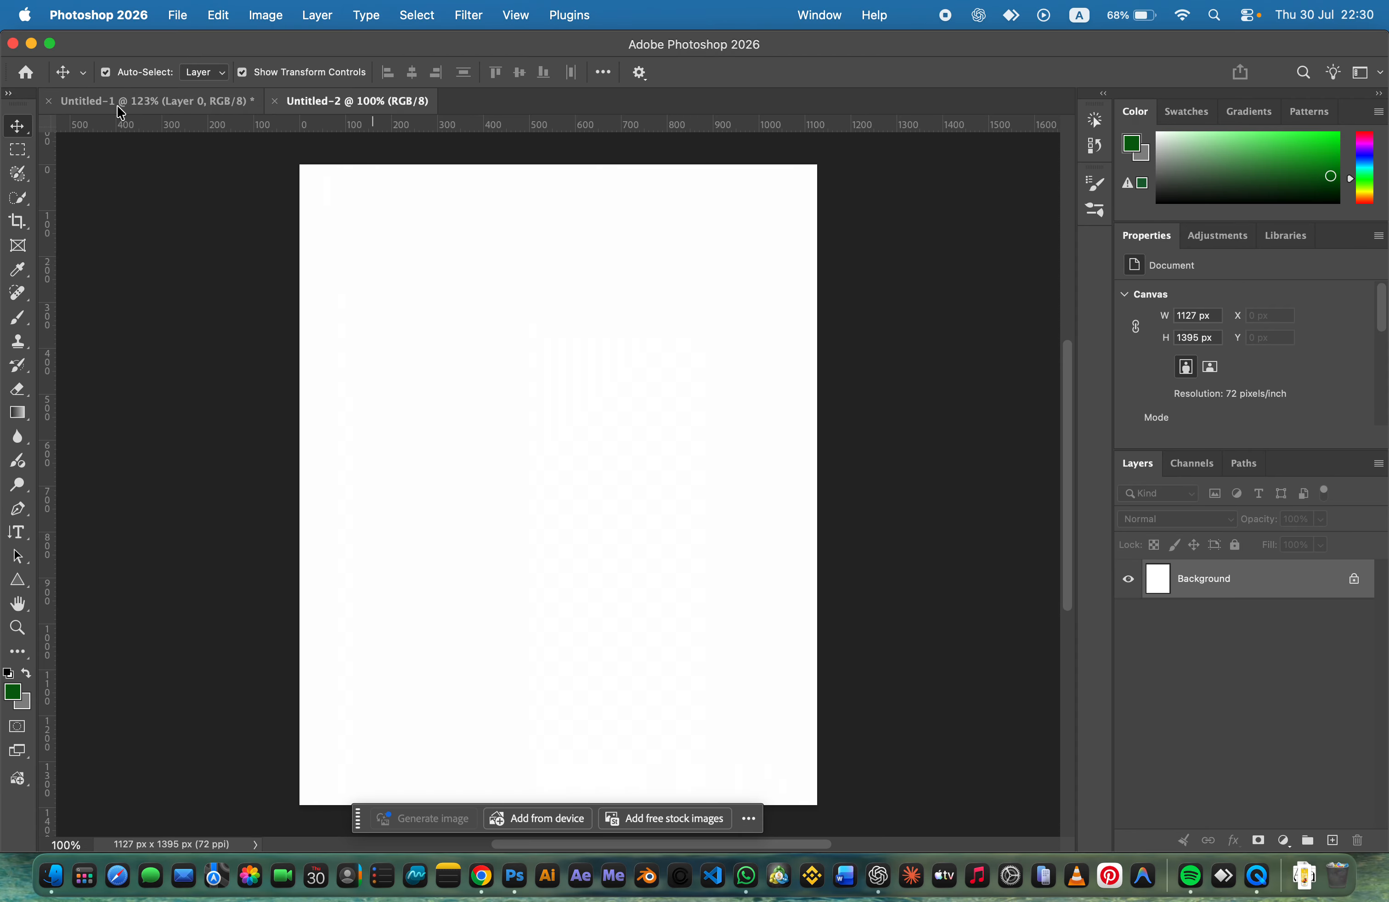
Step: Close Untitled-1 without saving, and convert the new document's locked Background into a regular layer
click(49, 101)
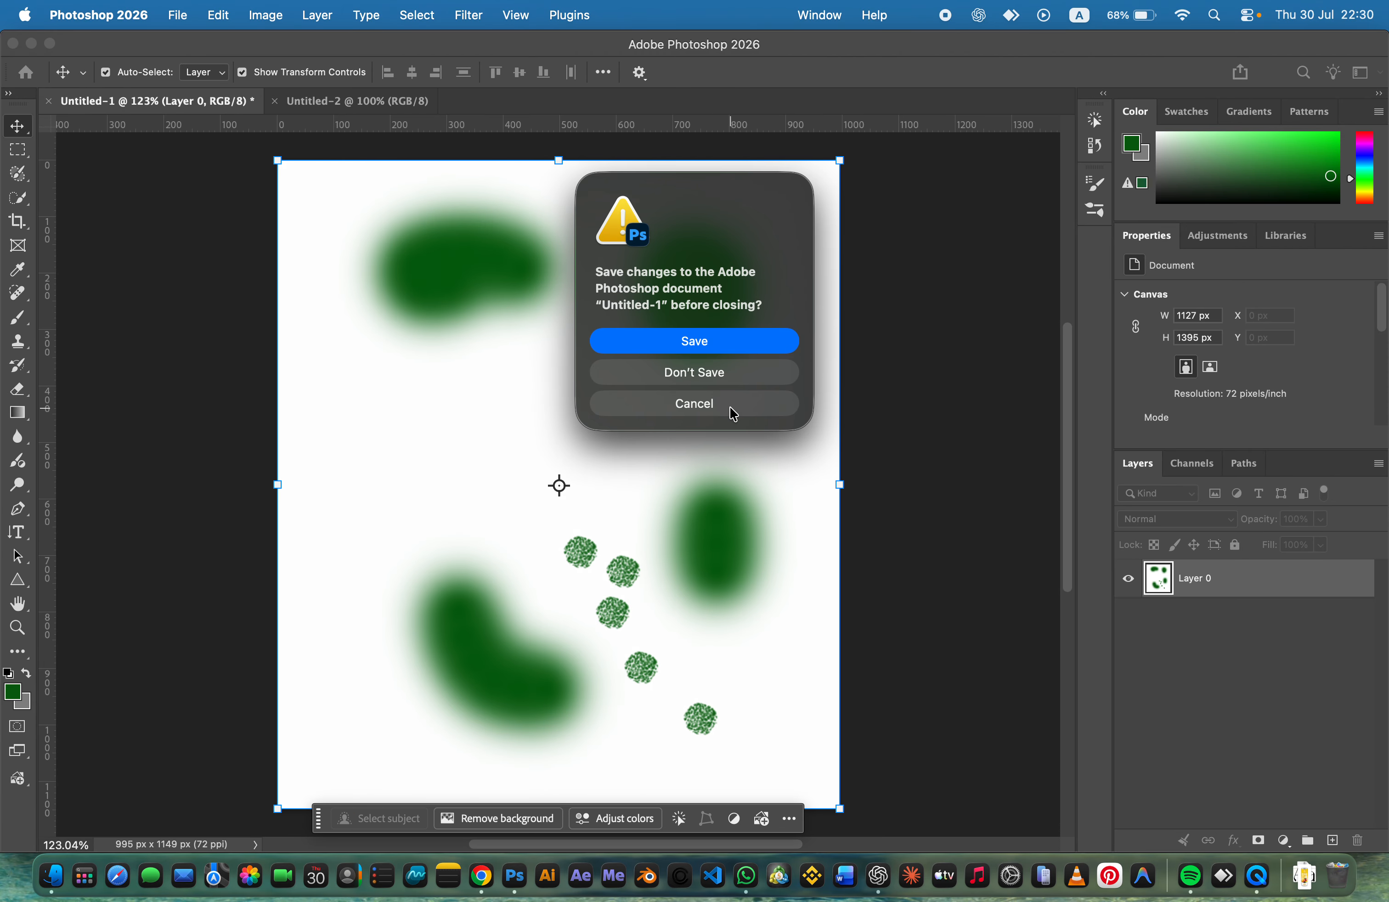
click(725, 387)
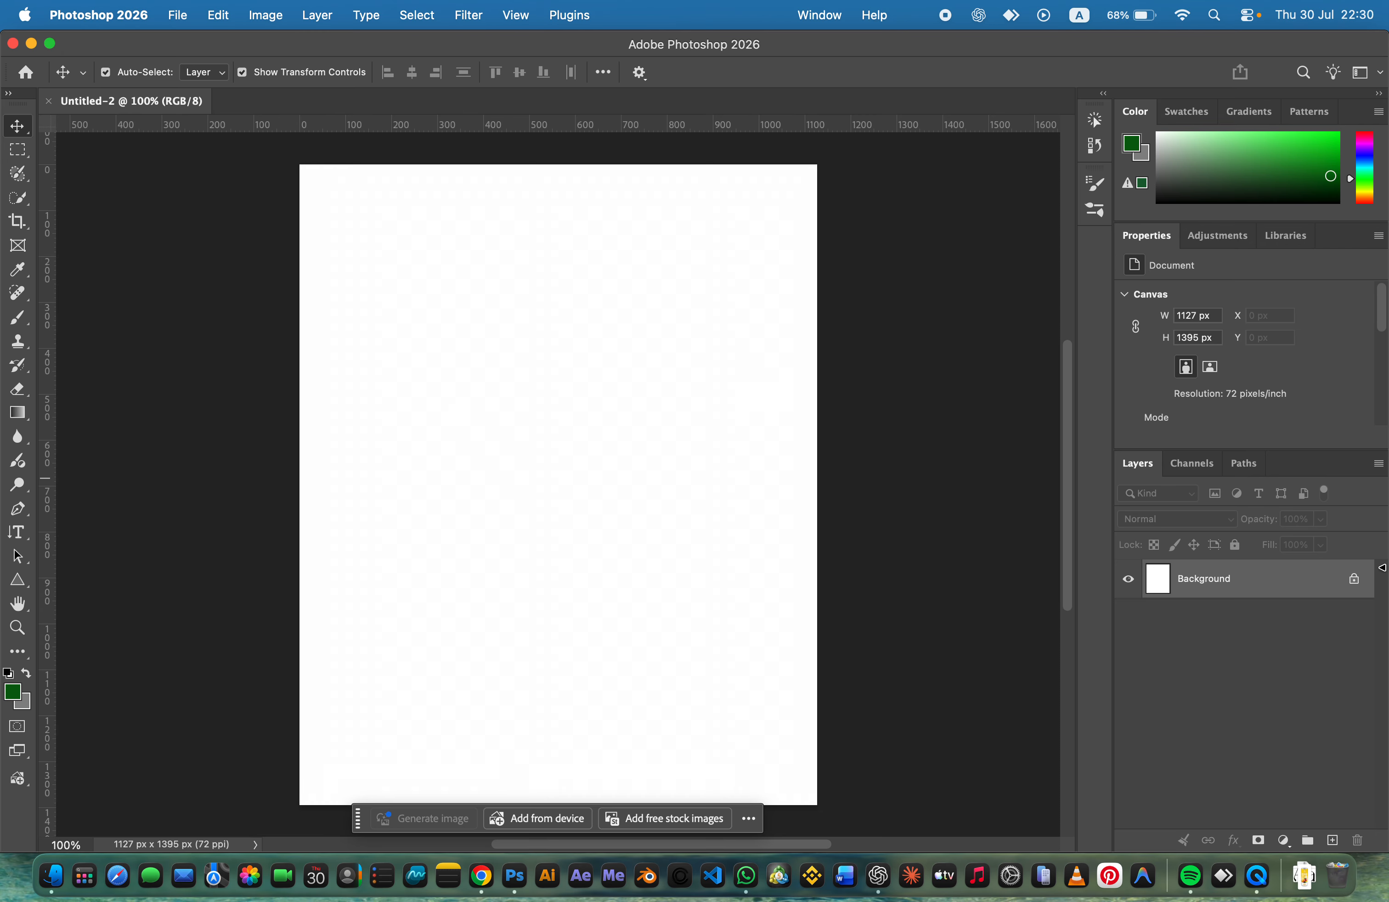
double_click(1278, 600)
key(Return)
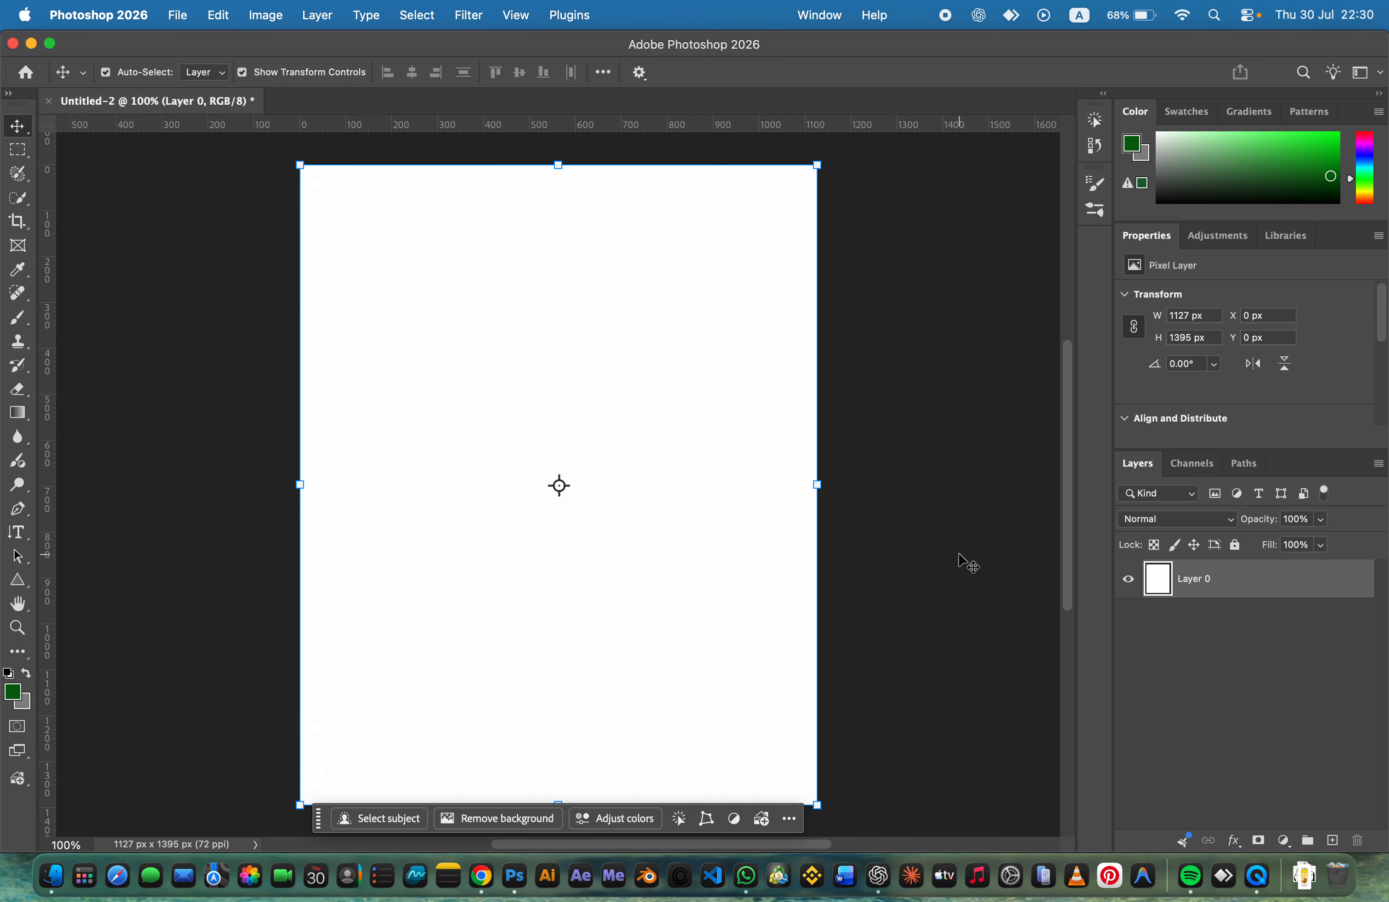
Step: Deselect the layer and place a vertical guide near the canvas's right edge
click(574, 345)
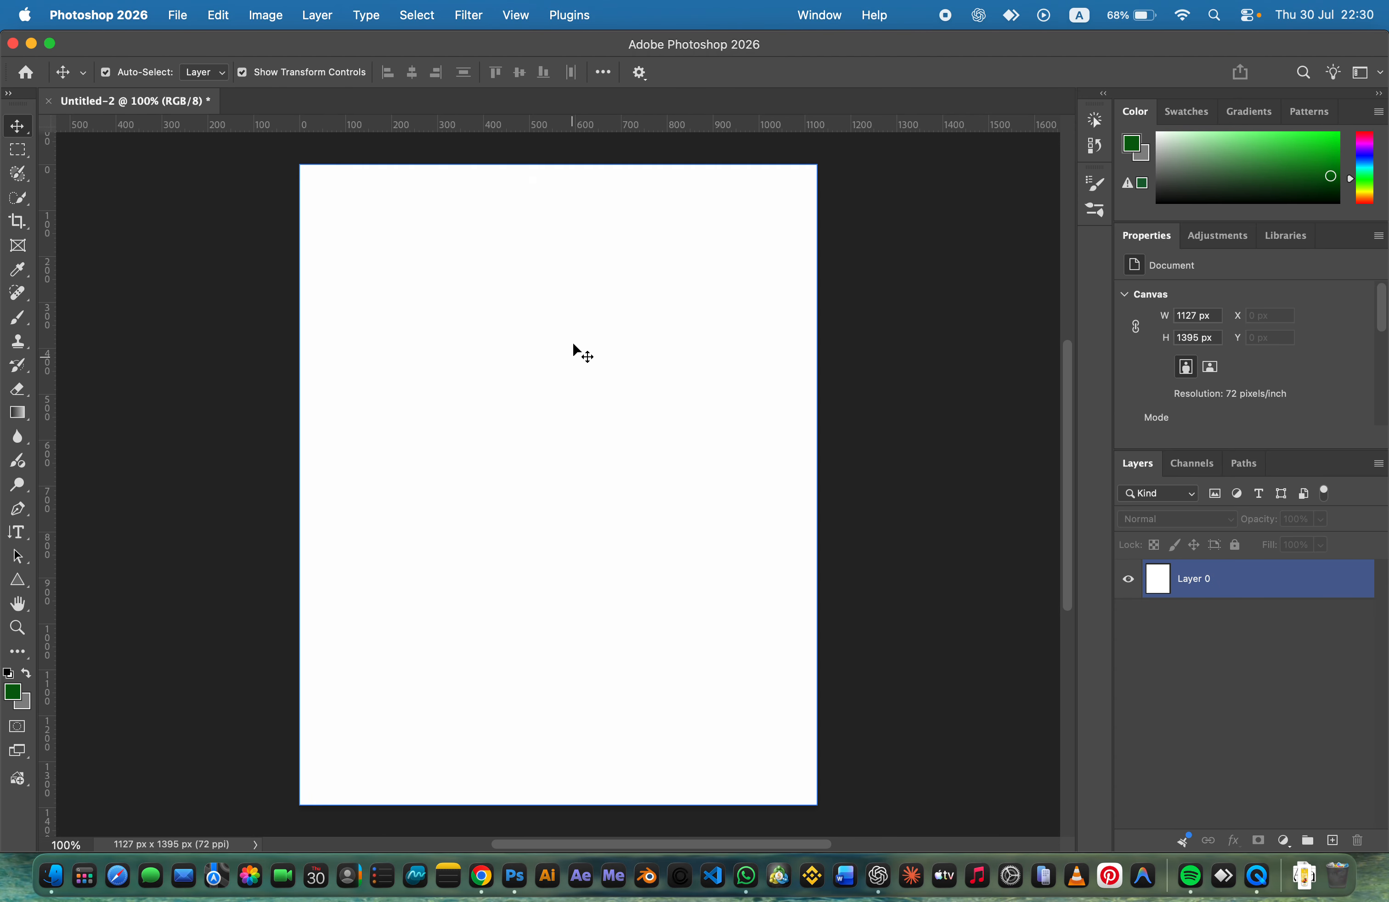
click(232, 228)
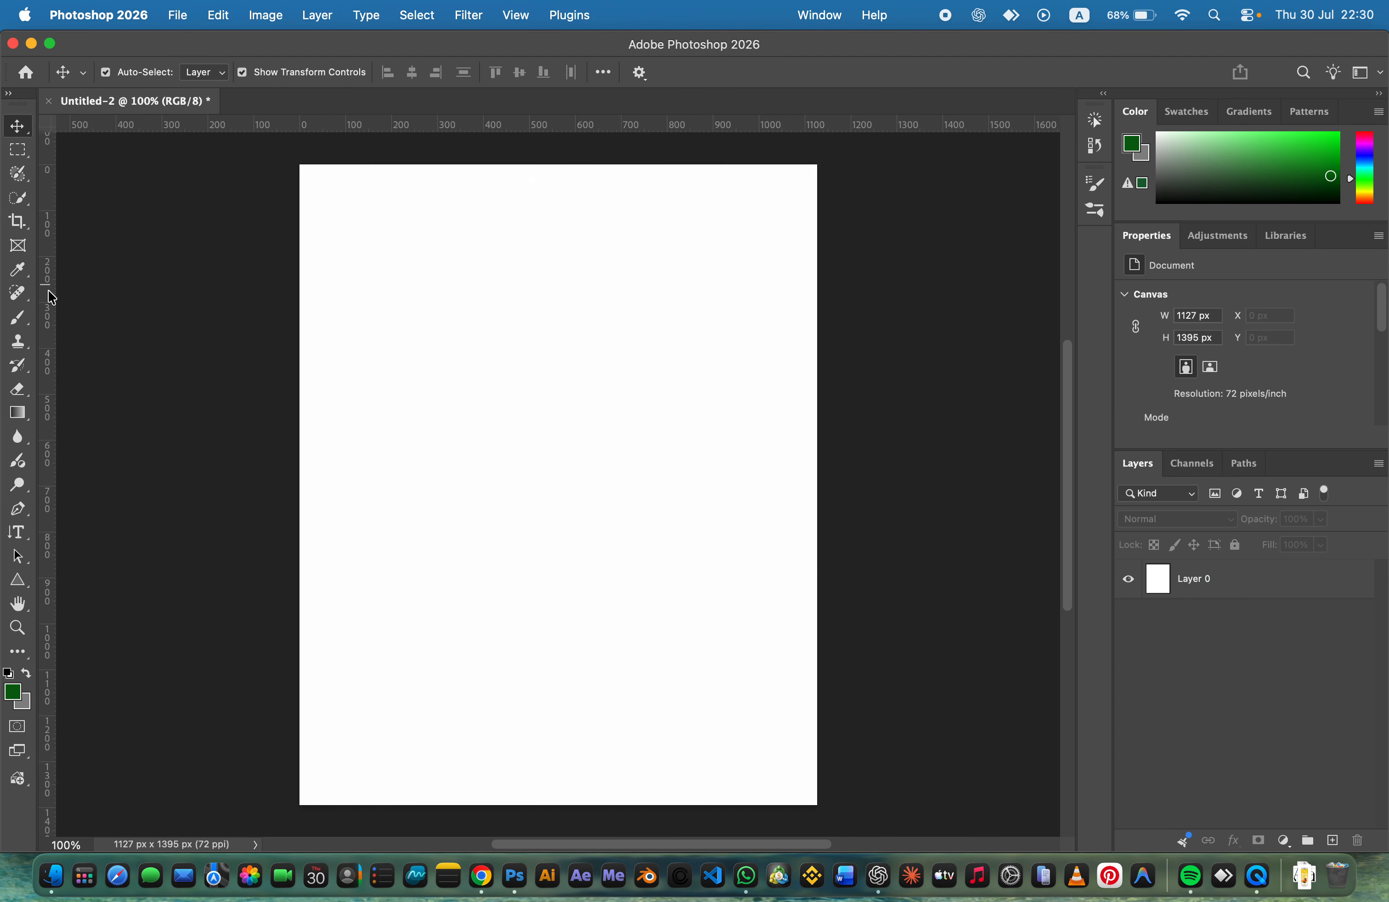
drag(46, 313, 772, 422)
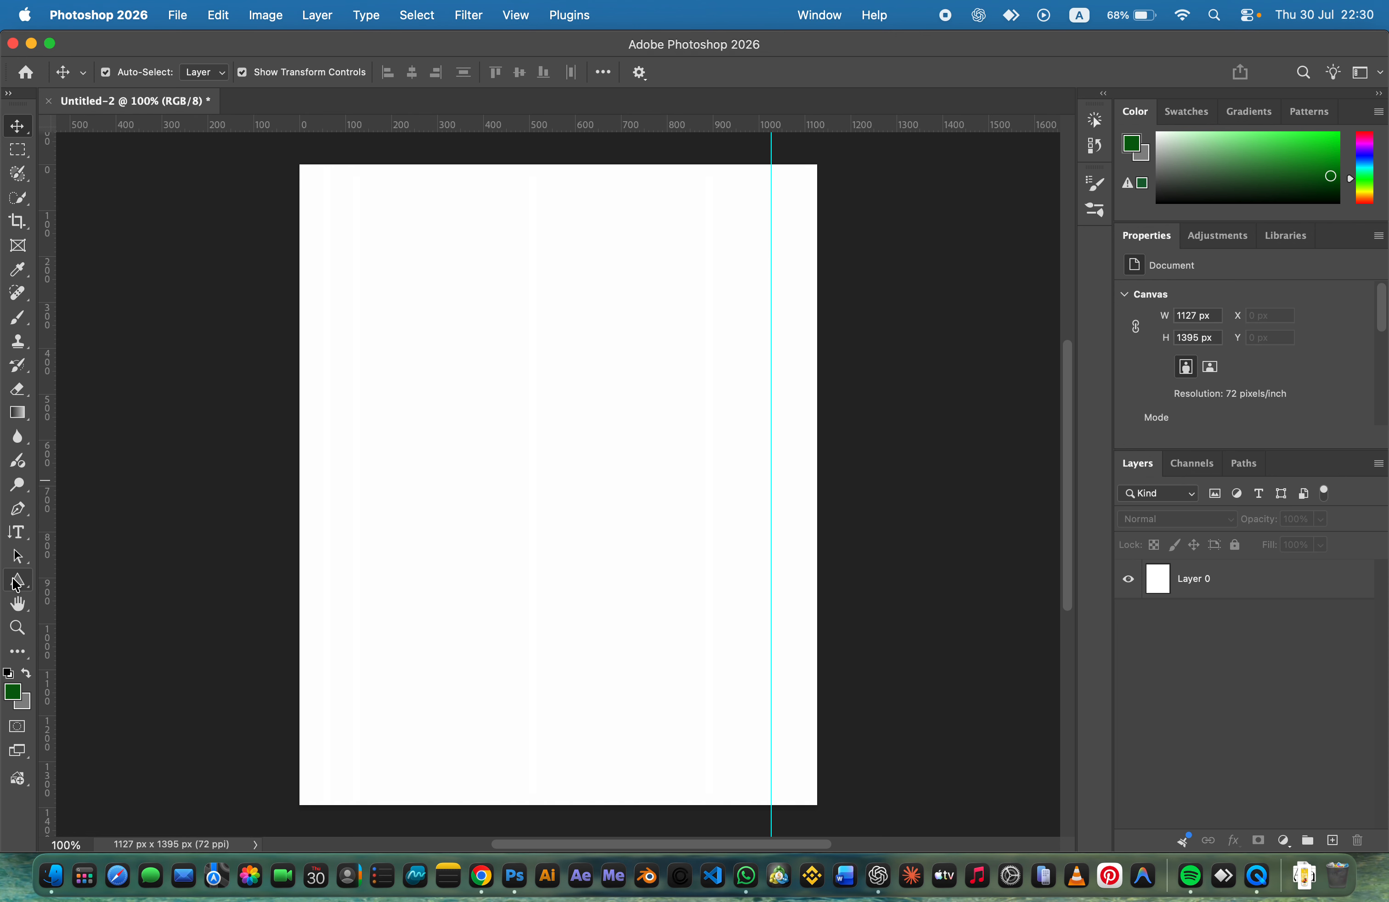
Step: Draw a black rectangle about 53 × 51 px in the upper-left part of the canvas, and activate the Move Tool
drag(17, 581, 109, 577)
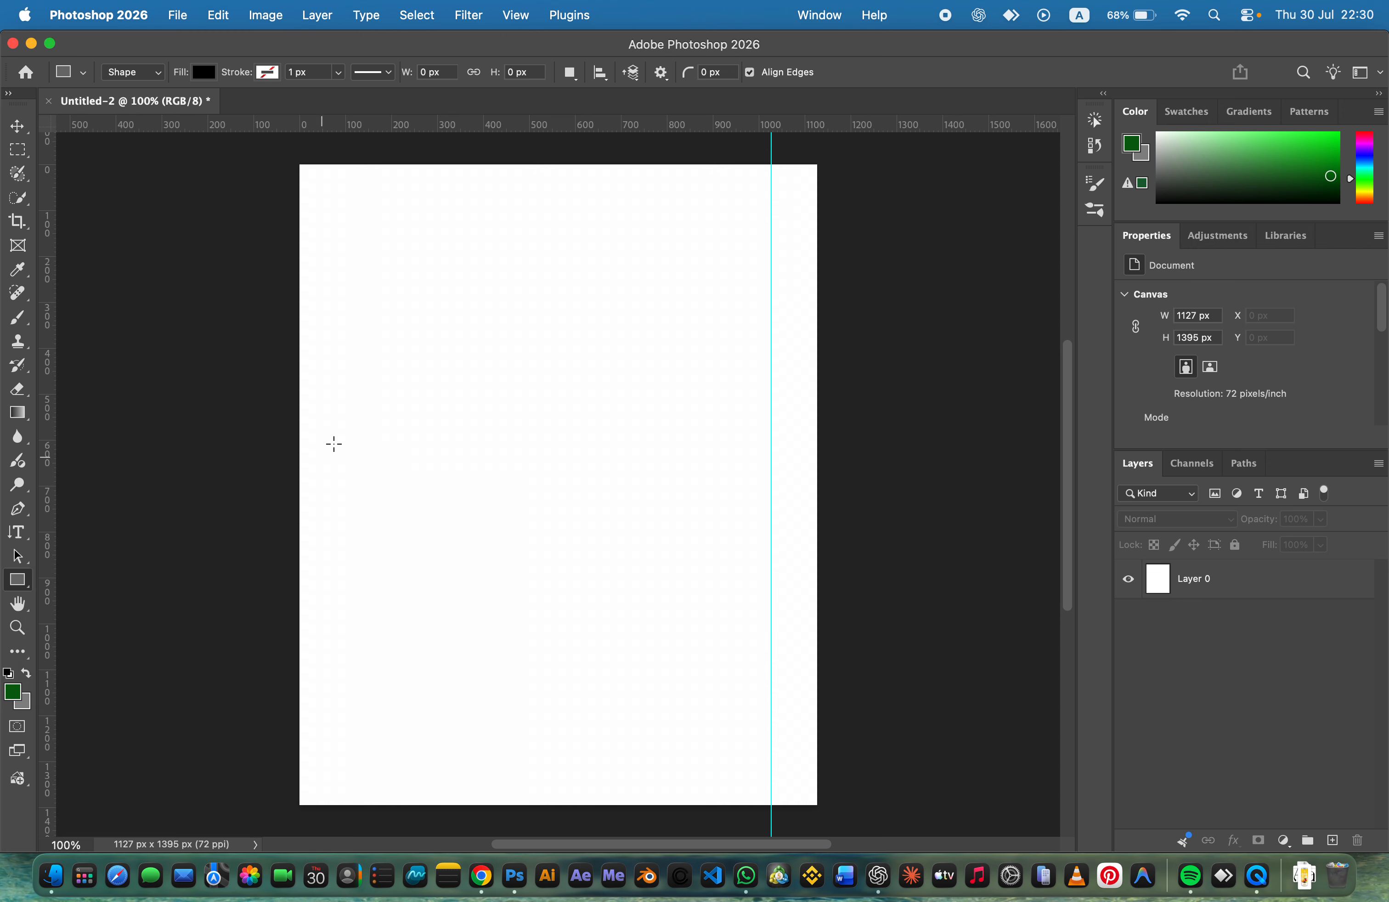
drag(386, 381, 411, 404)
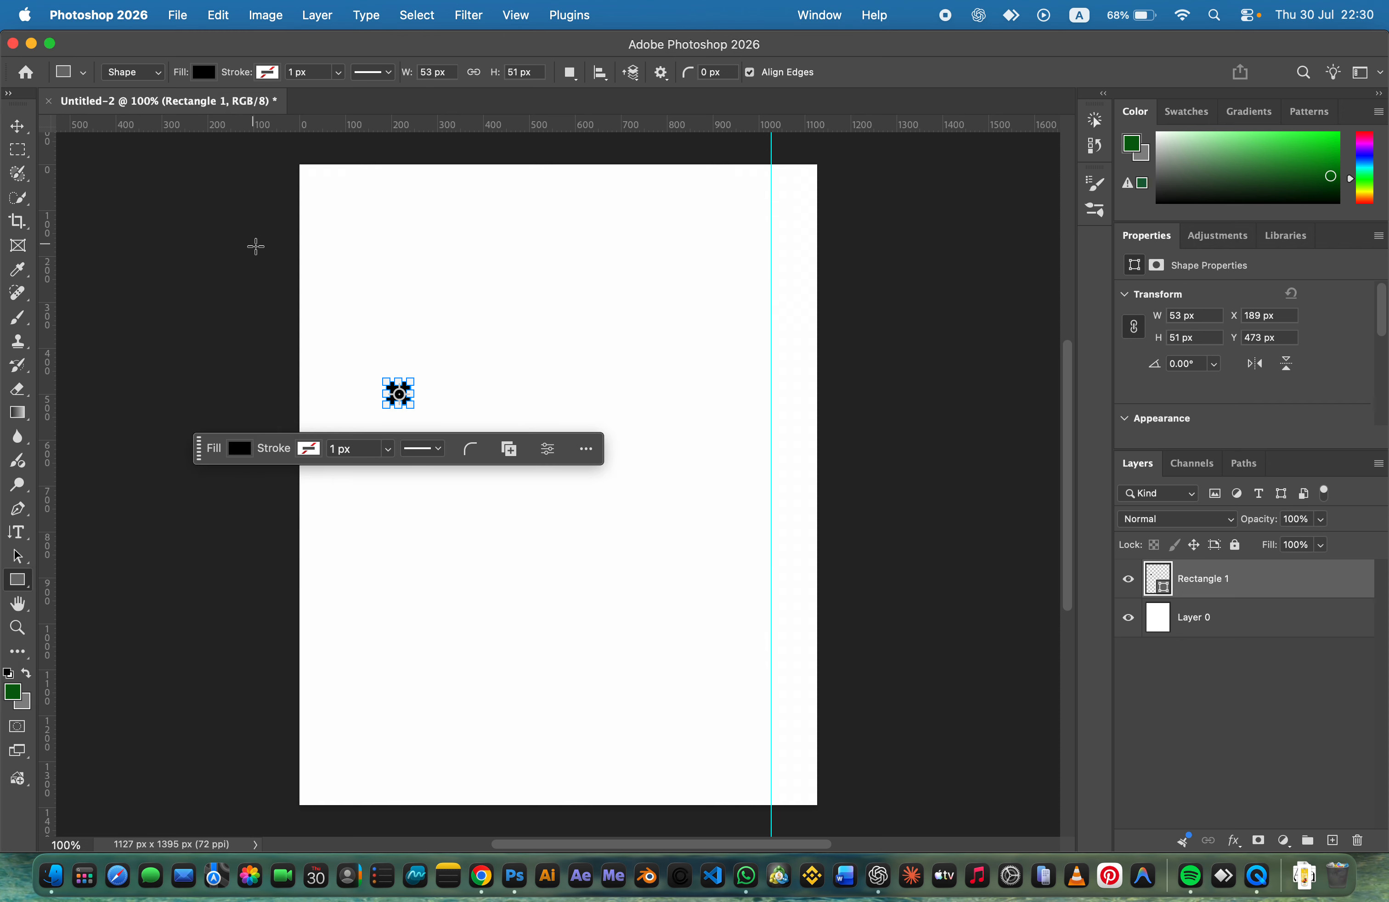
click(18, 132)
Step: Move the small black rectangle into the canvas's upper-left corner, at X 0 px and Y 0 px
click(477, 305)
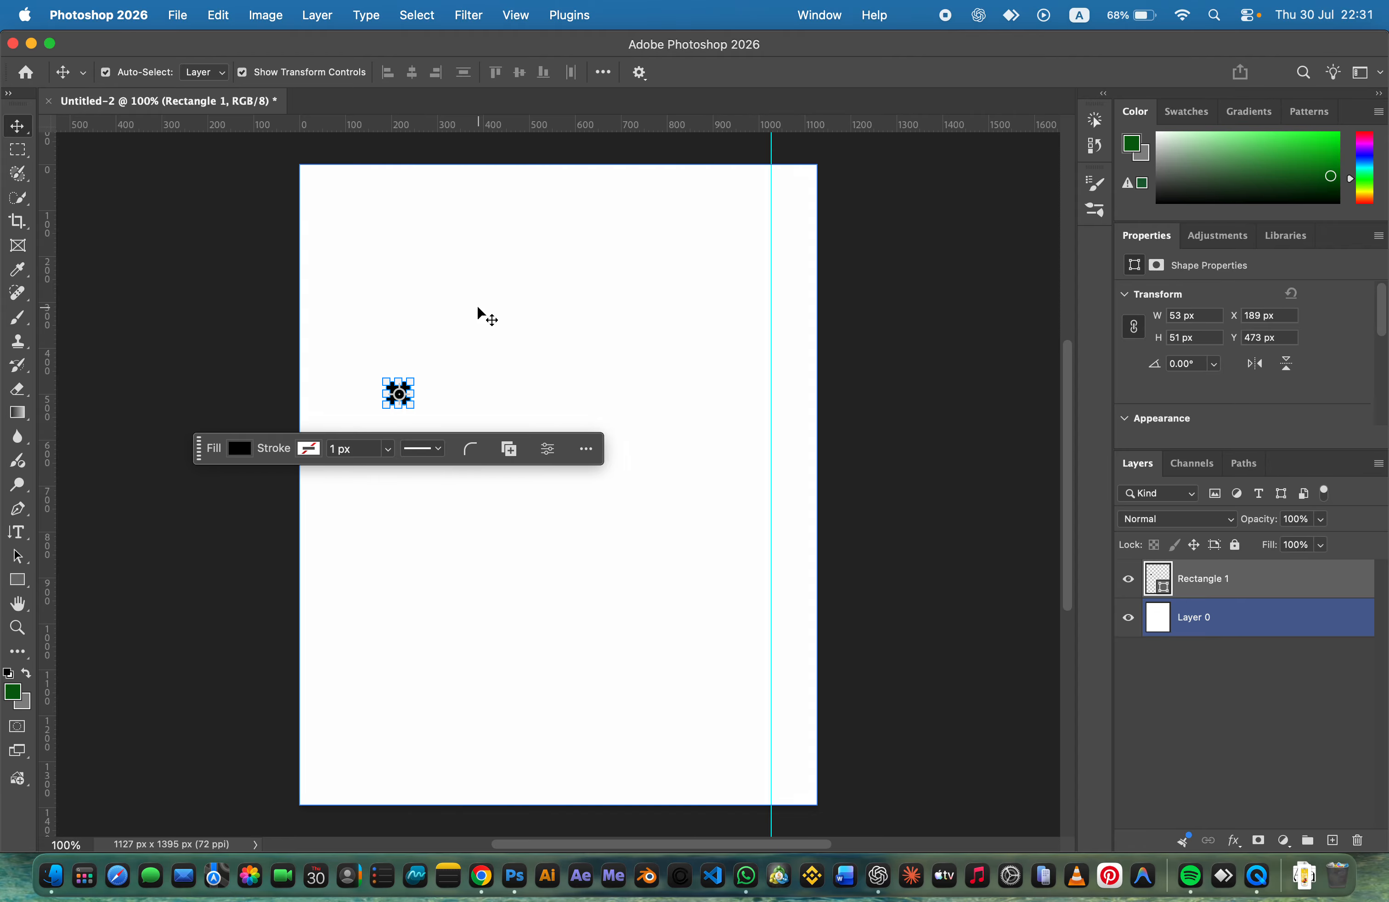
click(398, 394)
click(429, 399)
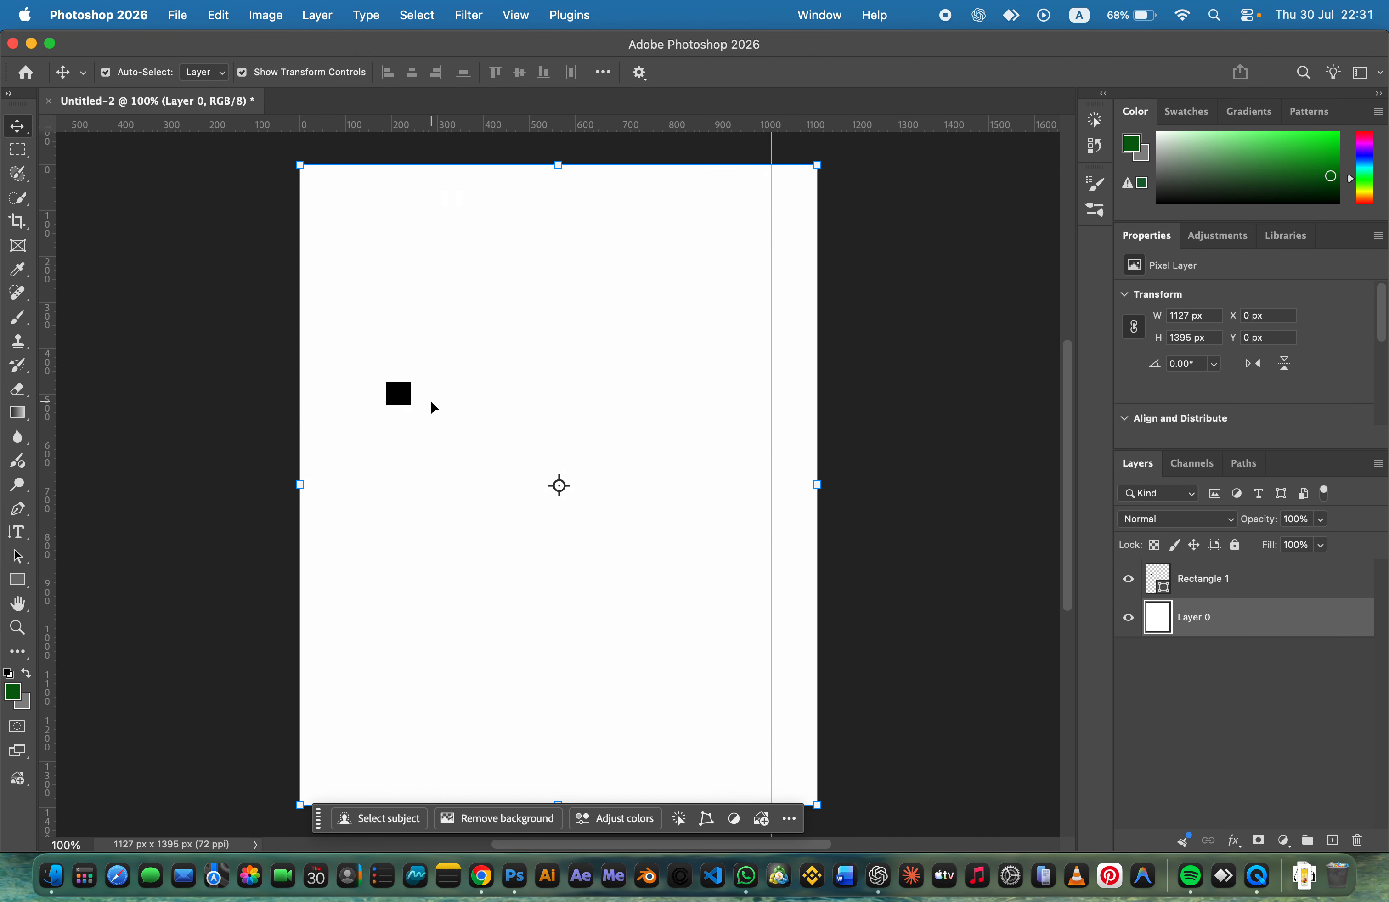
drag(407, 402, 325, 614)
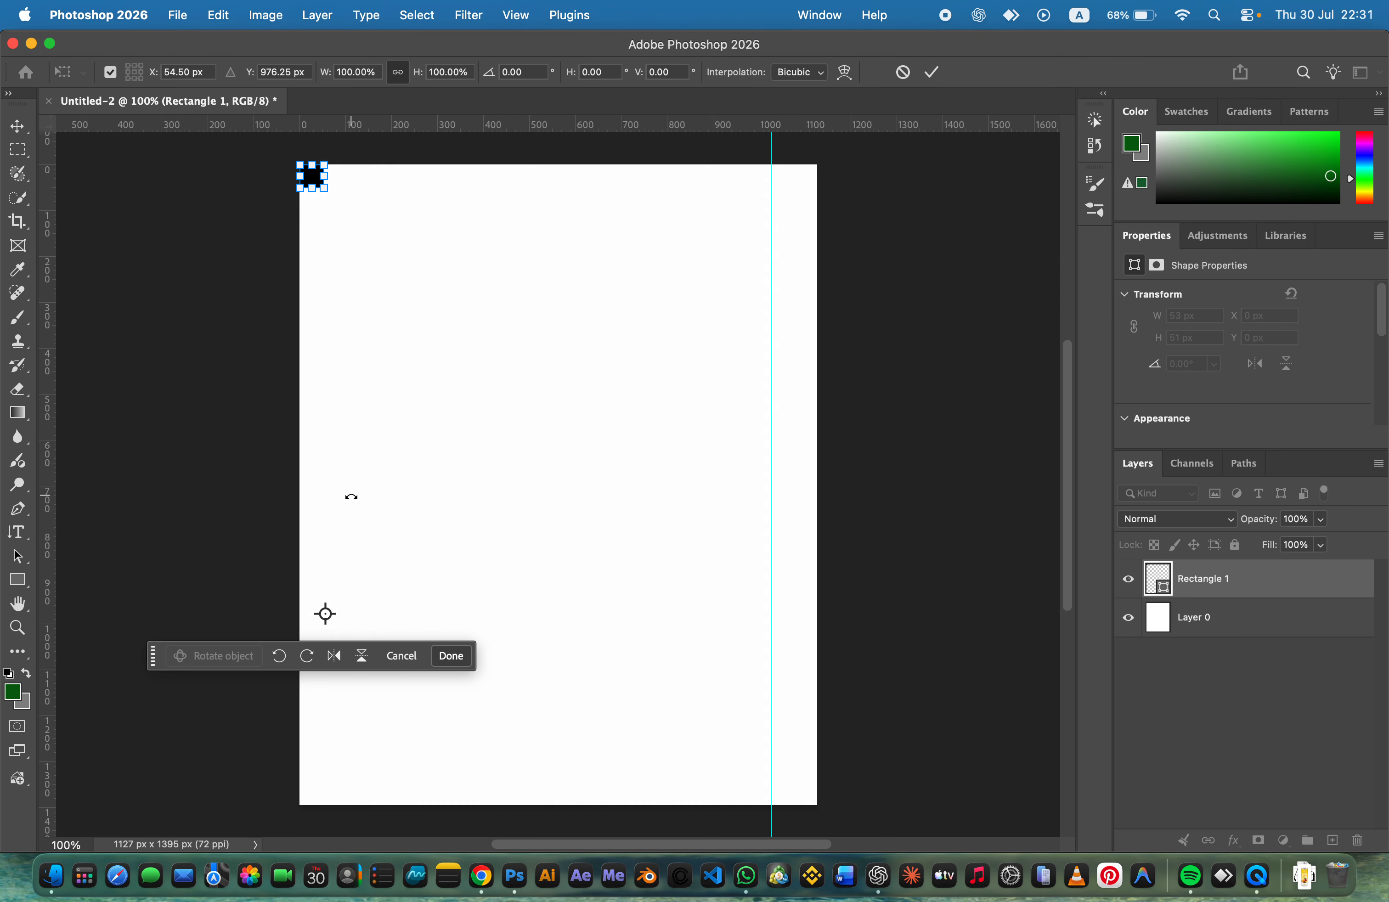
key(super+z)
key(Escape)
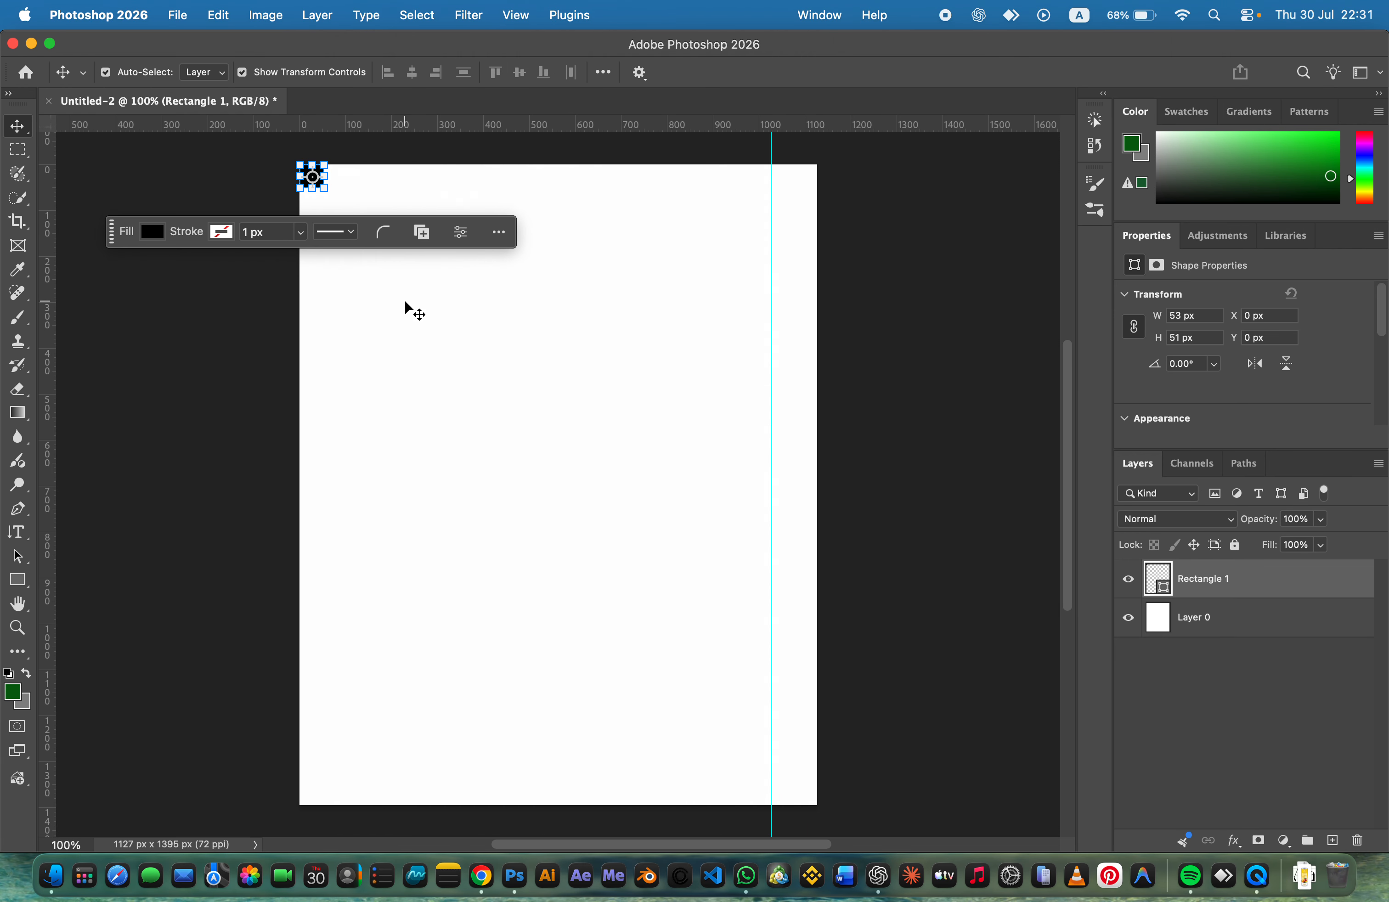
Step: Duplicate the black rectangle into the canvas's lower-left corner, at X 0 px and Y 1344 px
click(404, 304)
drag(313, 181, 313, 796)
click(350, 748)
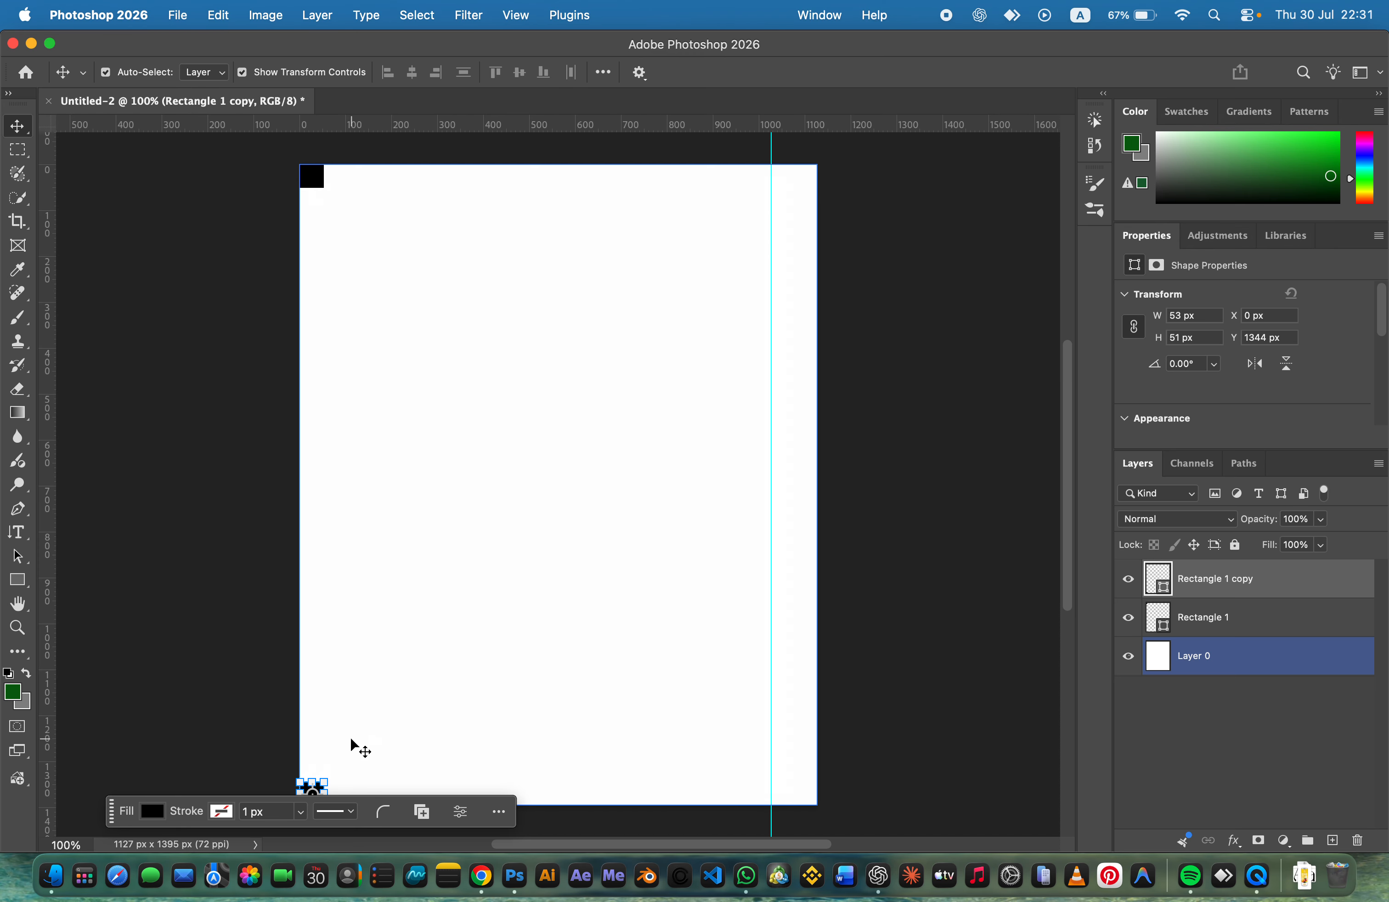
Step: Place copies of the black rectangle in the canvas's upper-right and lower-right corners
click(328, 791)
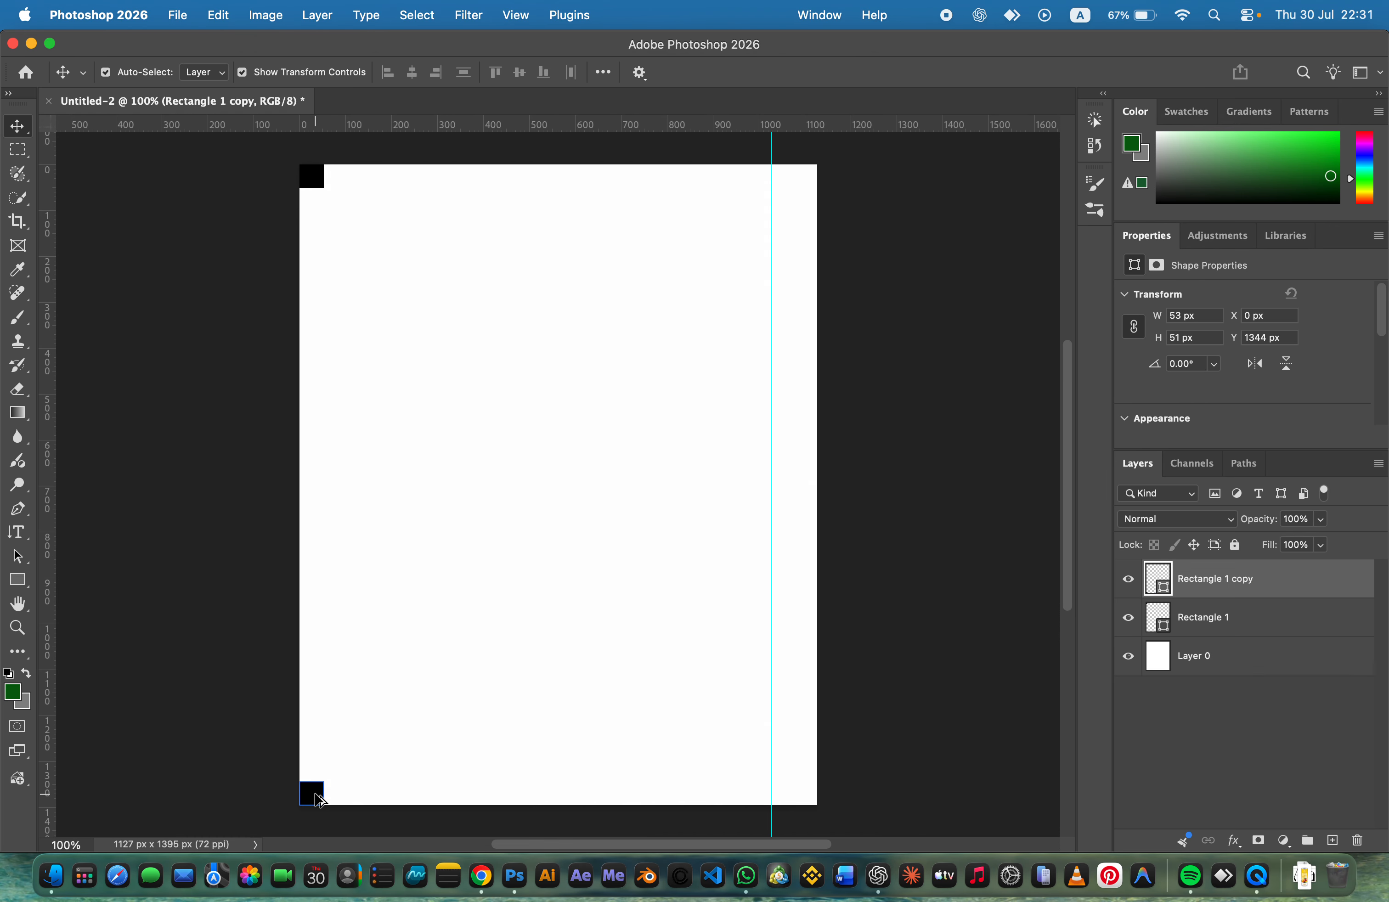
drag(328, 791, 811, 178)
click(828, 778)
click(807, 794)
Step: Deselect the rectangles and remove the vertical guide near the canvas's right edge
click(917, 604)
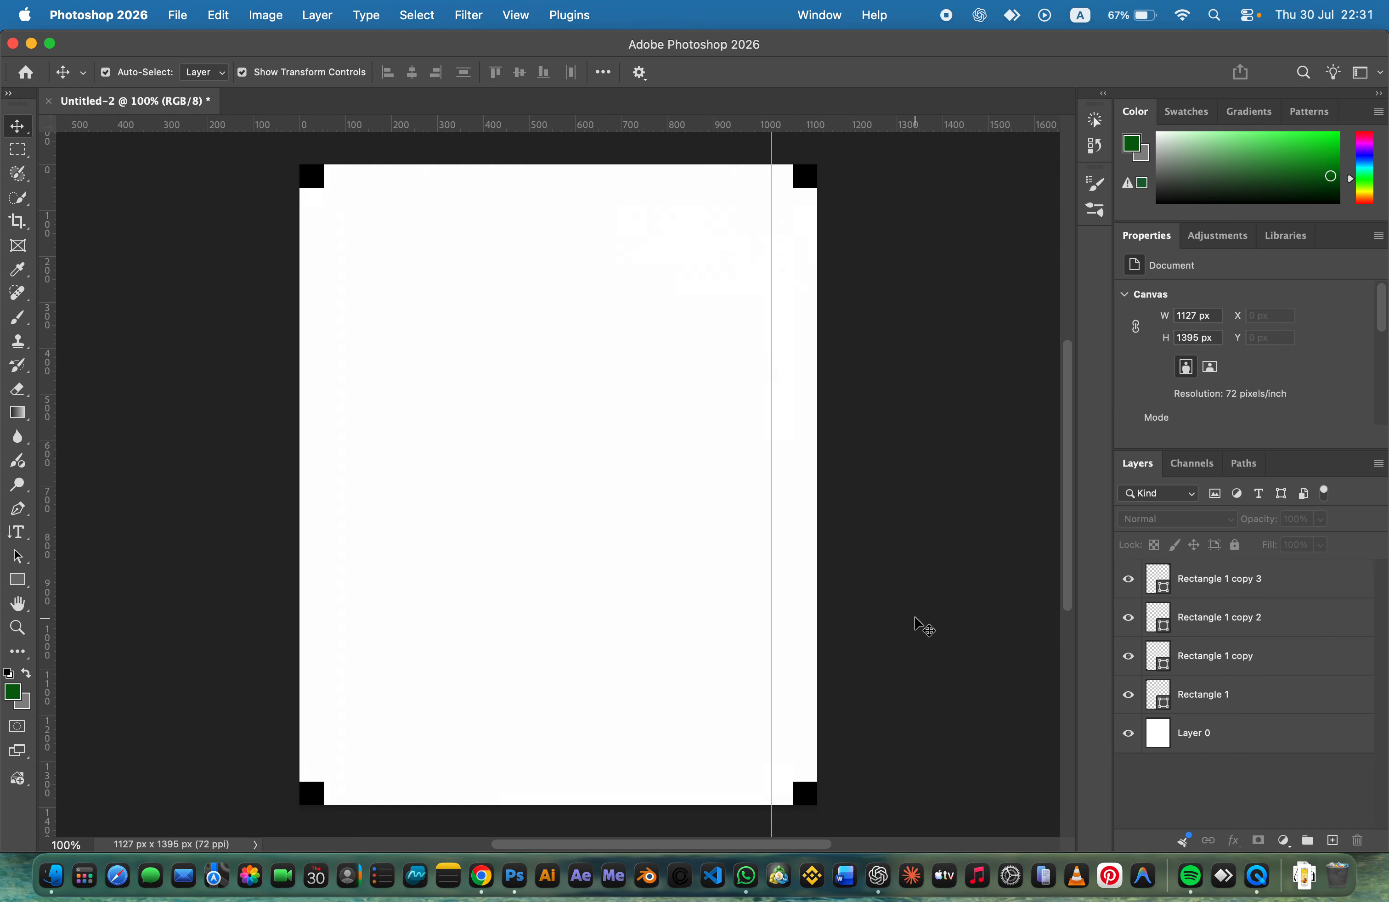
click(751, 585)
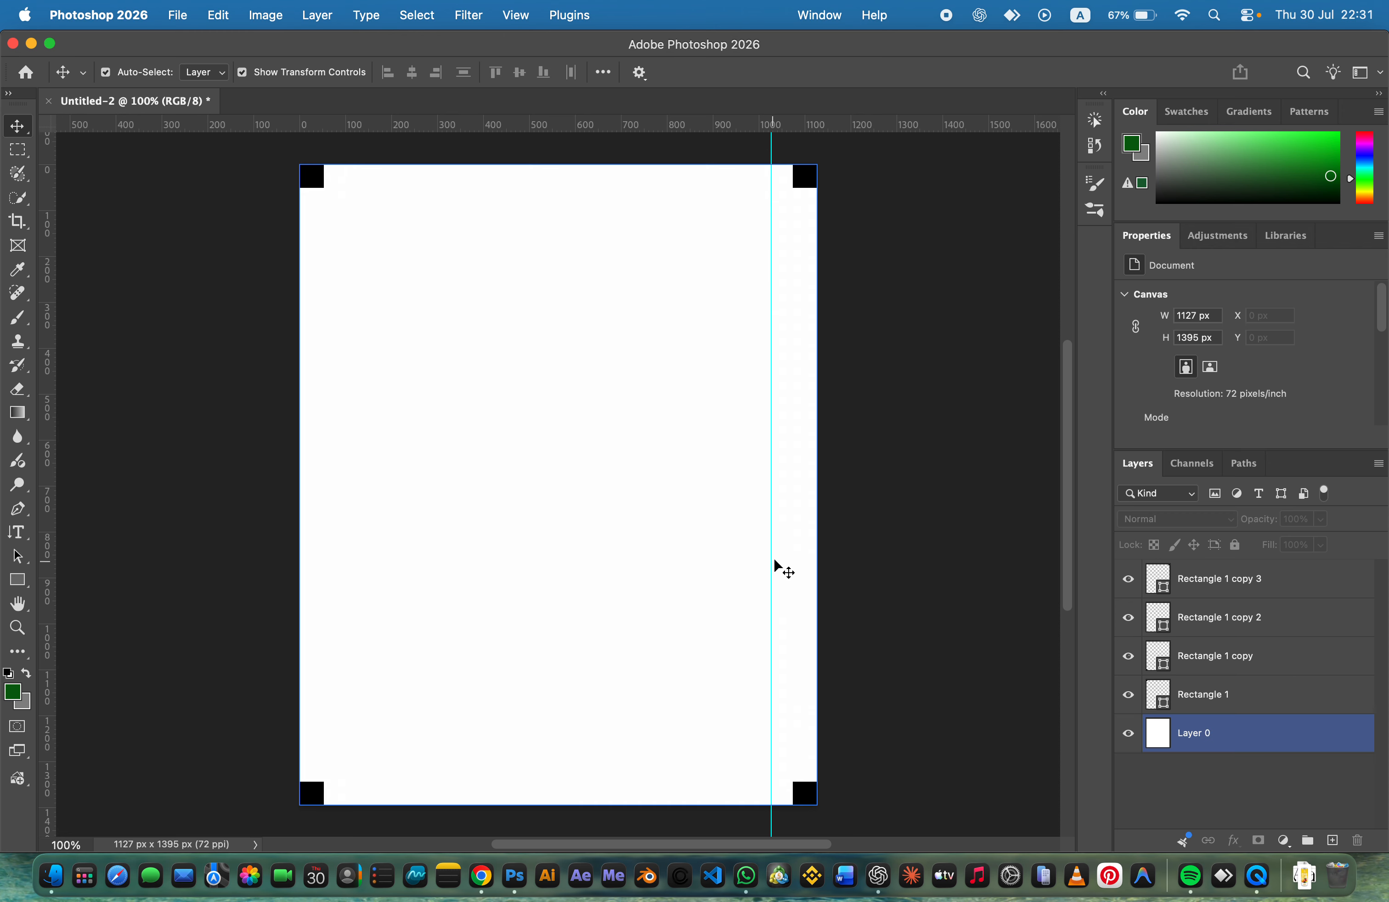
drag(771, 559, 22, 542)
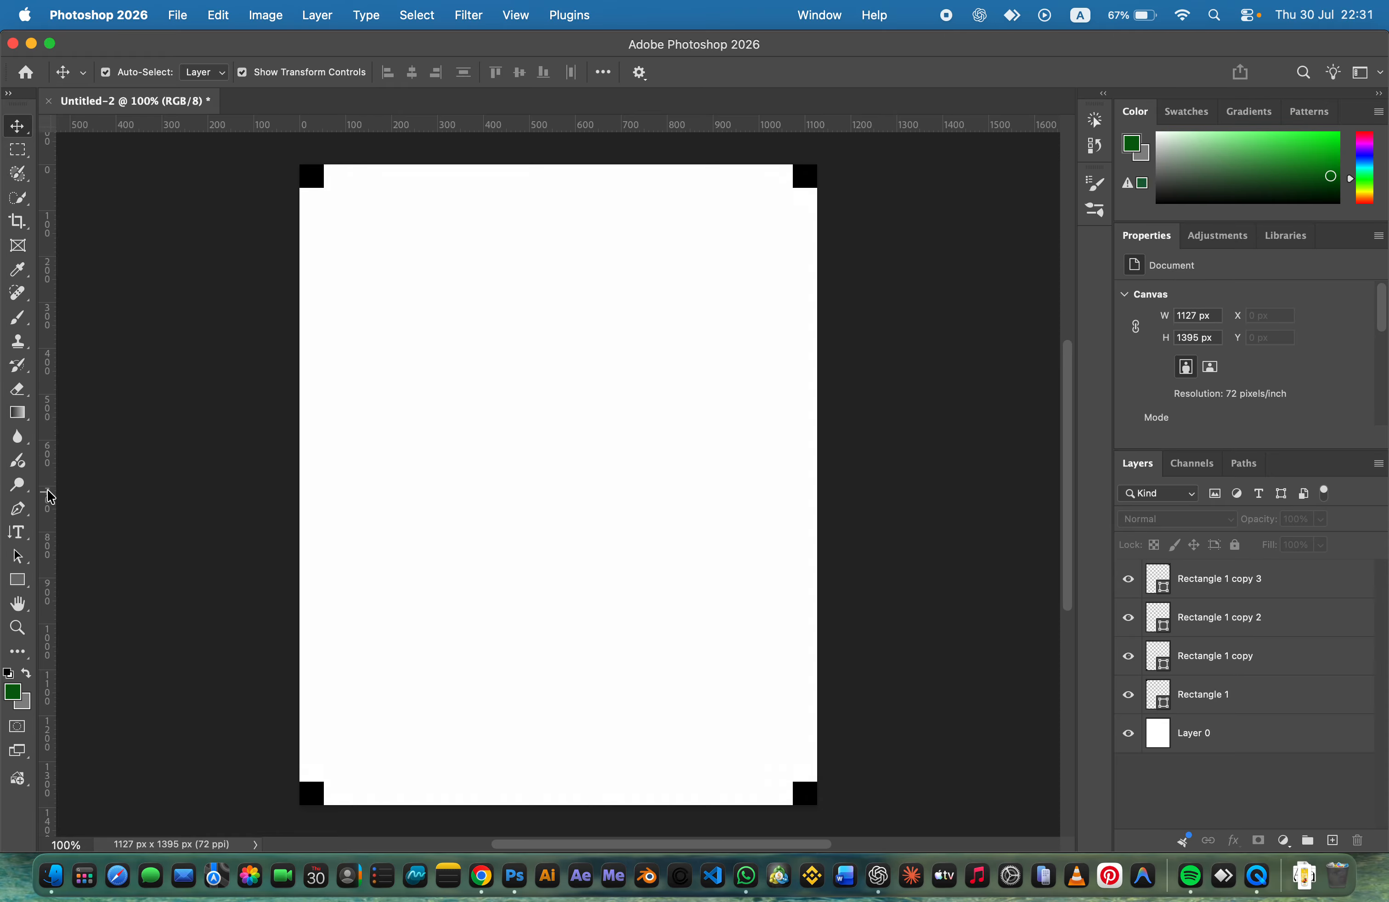
Step: Place two vertical and two horizontal guides along the inner edges of the four black corner rectangles to mark the margins
mouse_move(49, 490)
mouse_down()
mouse_move(85, 487)
mouse_move(45, 492)
mouse_up()
drag(45, 377, 792, 495)
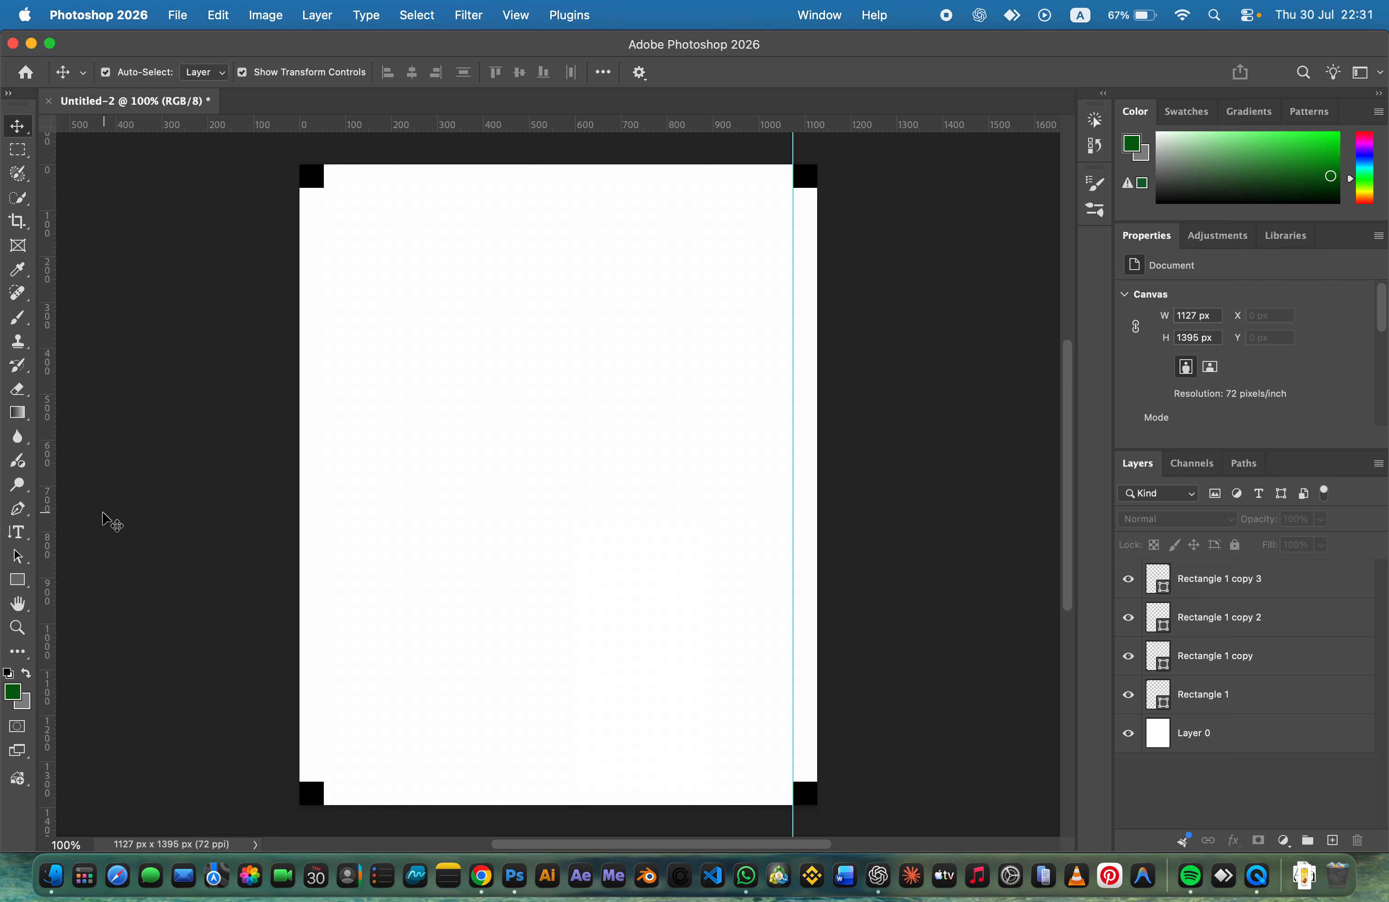
drag(49, 522, 324, 521)
drag(433, 130, 502, 783)
drag(515, 125, 515, 189)
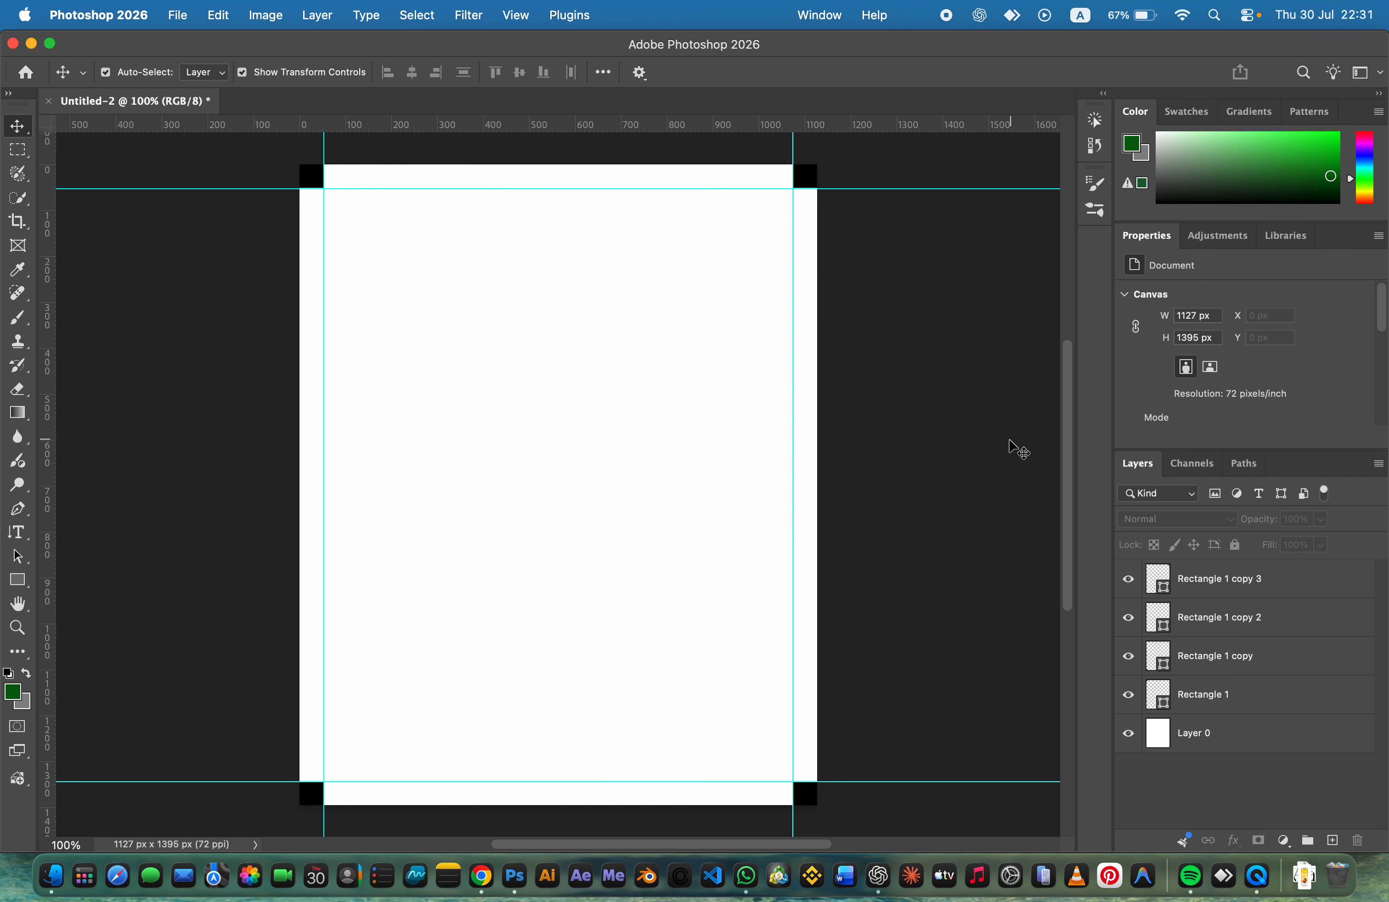
Step: Delete all four black rectangle layers, keeping only Layer 0 and the margin guides, and leave nothing selected
click(1333, 587)
shift+click(1328, 655)
shift+click(1327, 701)
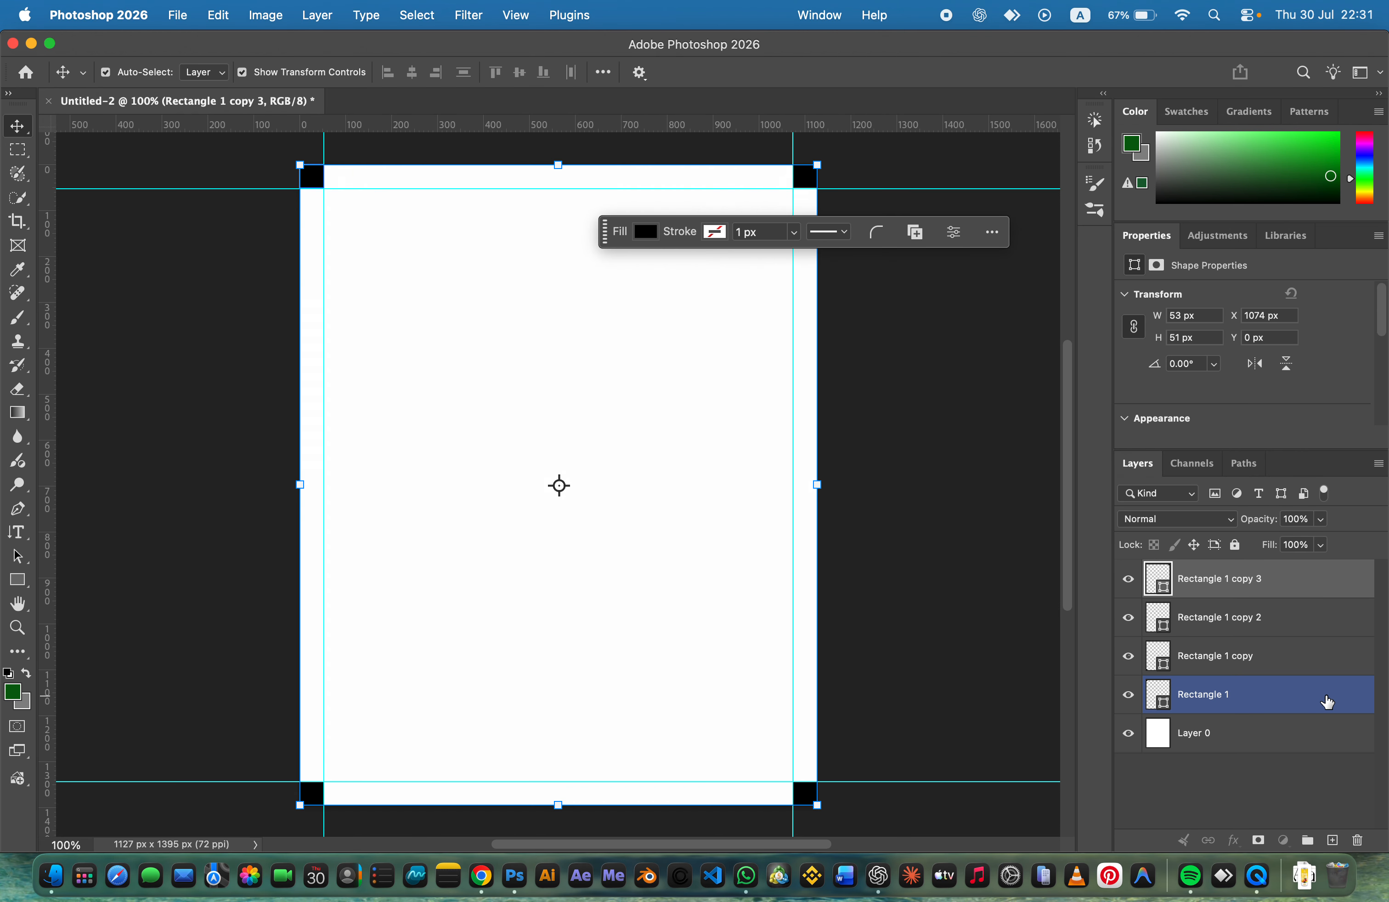
key(BackSpace)
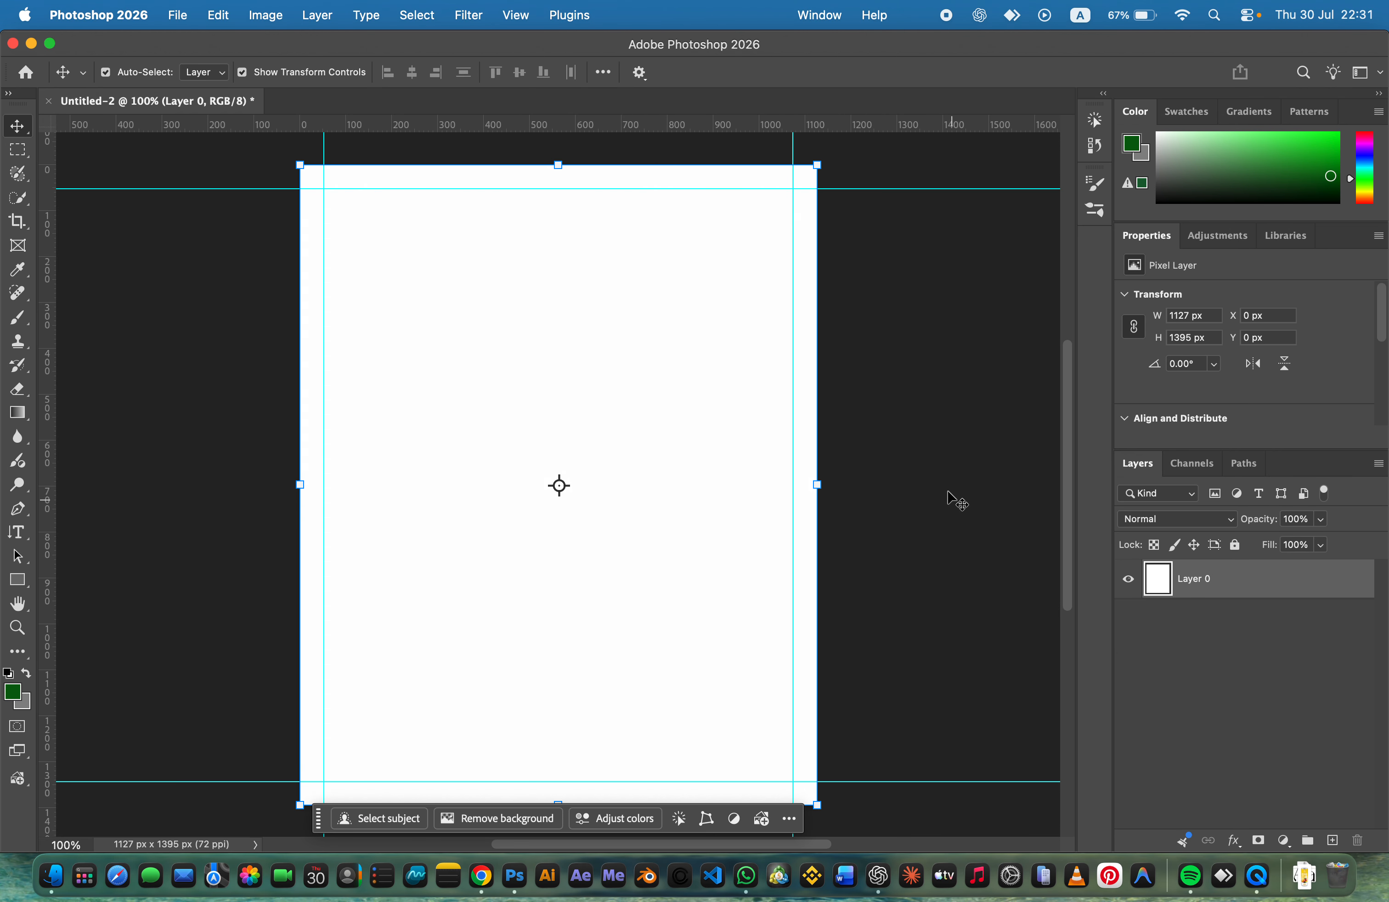
click(956, 484)
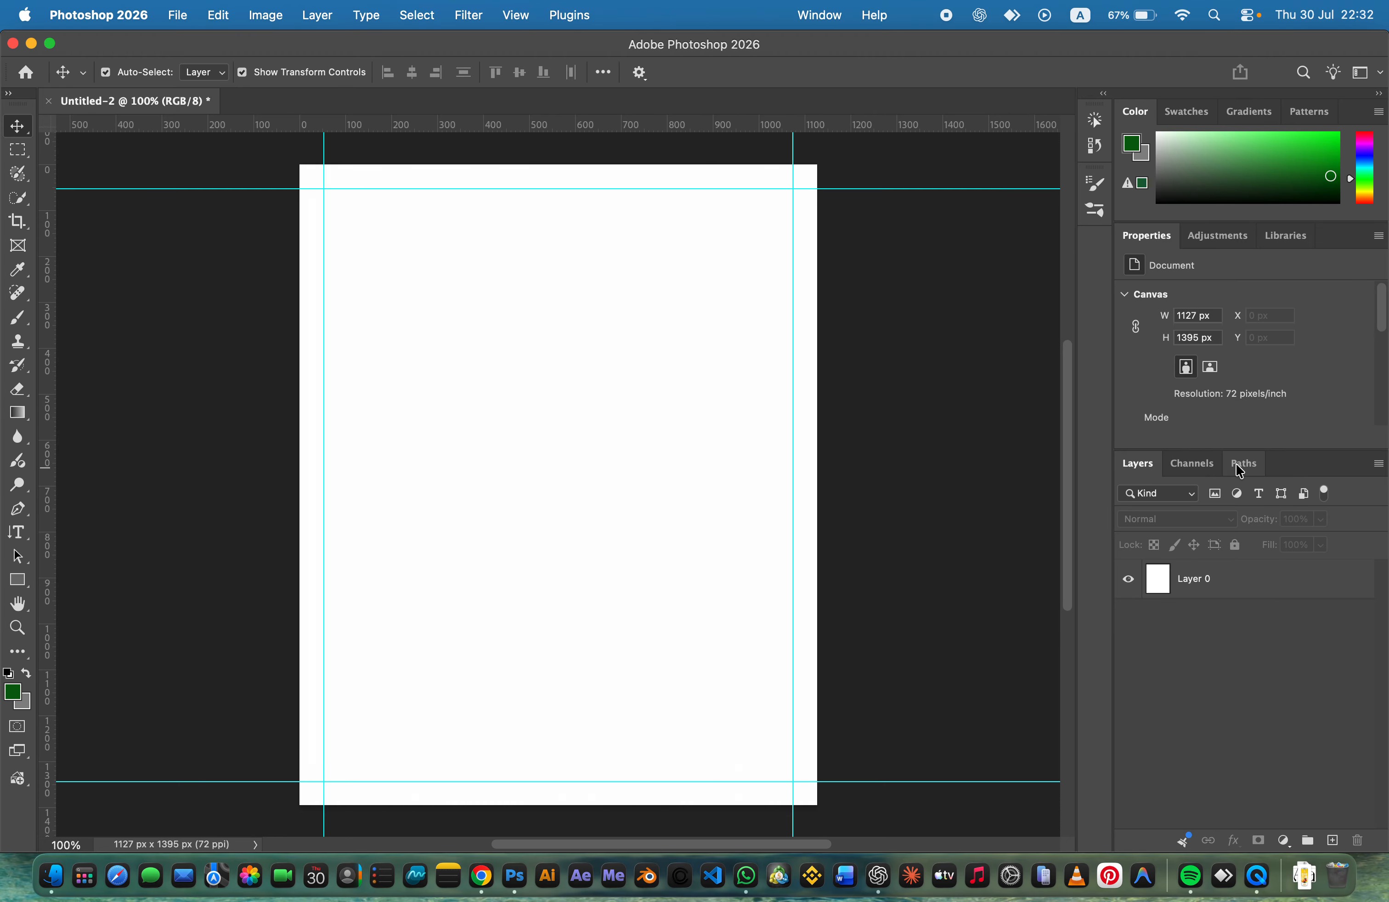
Step: Look at where the document's paths are listed and return to its layer list
click(1214, 467)
click(1244, 469)
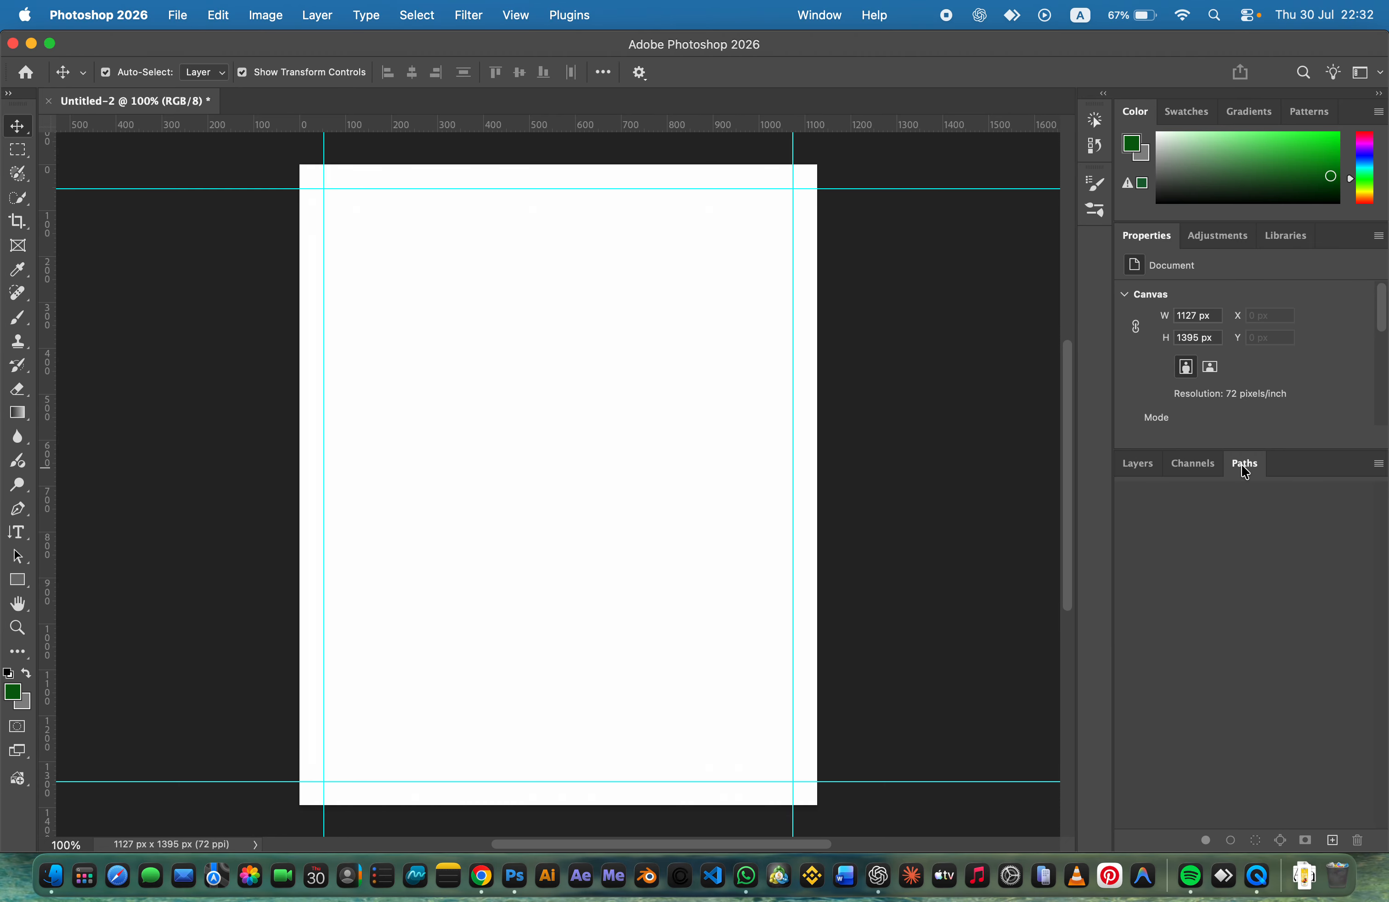
click(1138, 464)
click(1182, 611)
click(1174, 585)
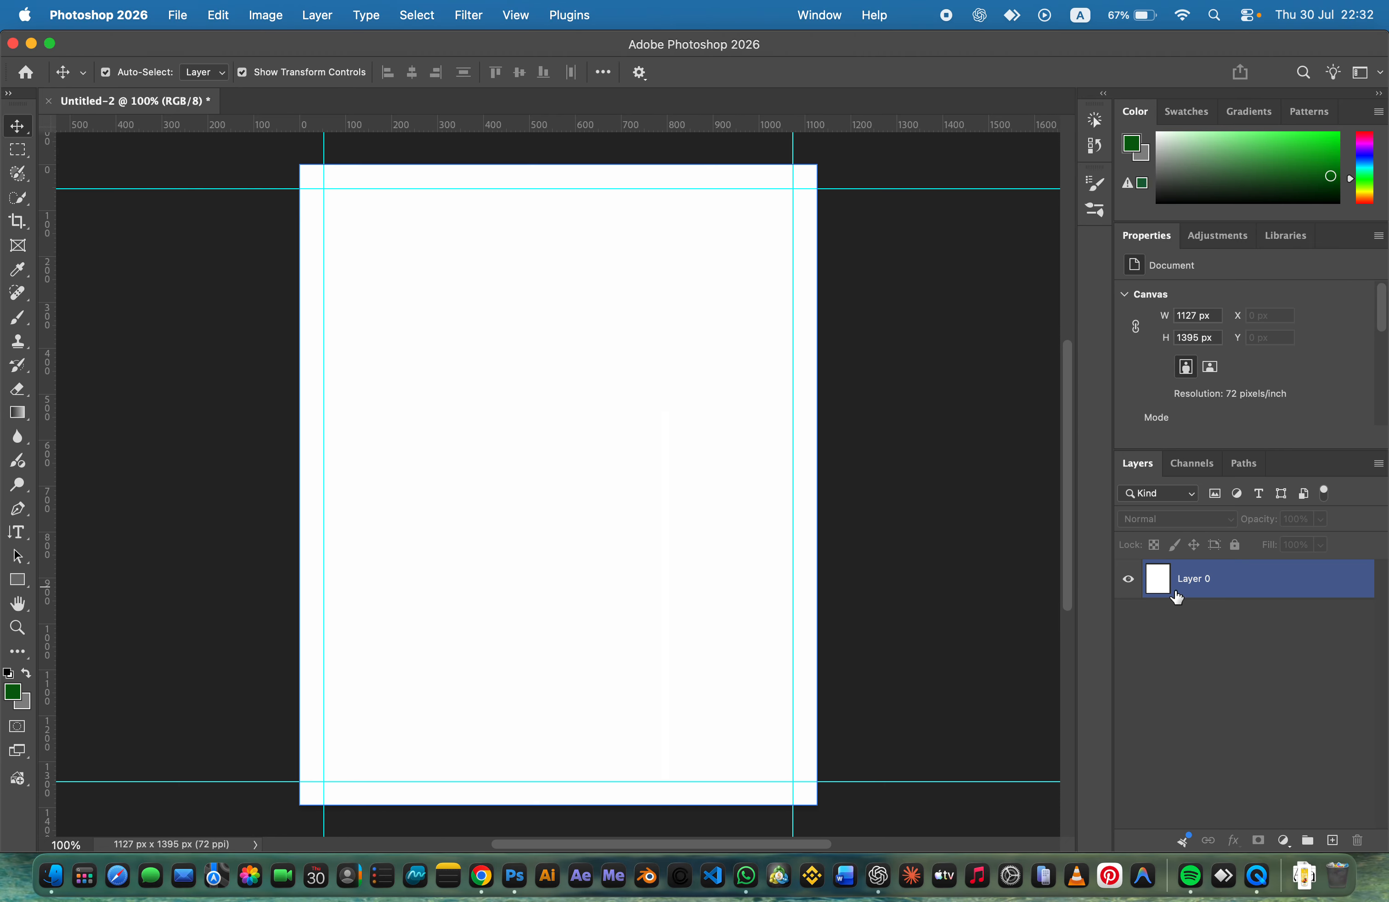
click(1213, 612)
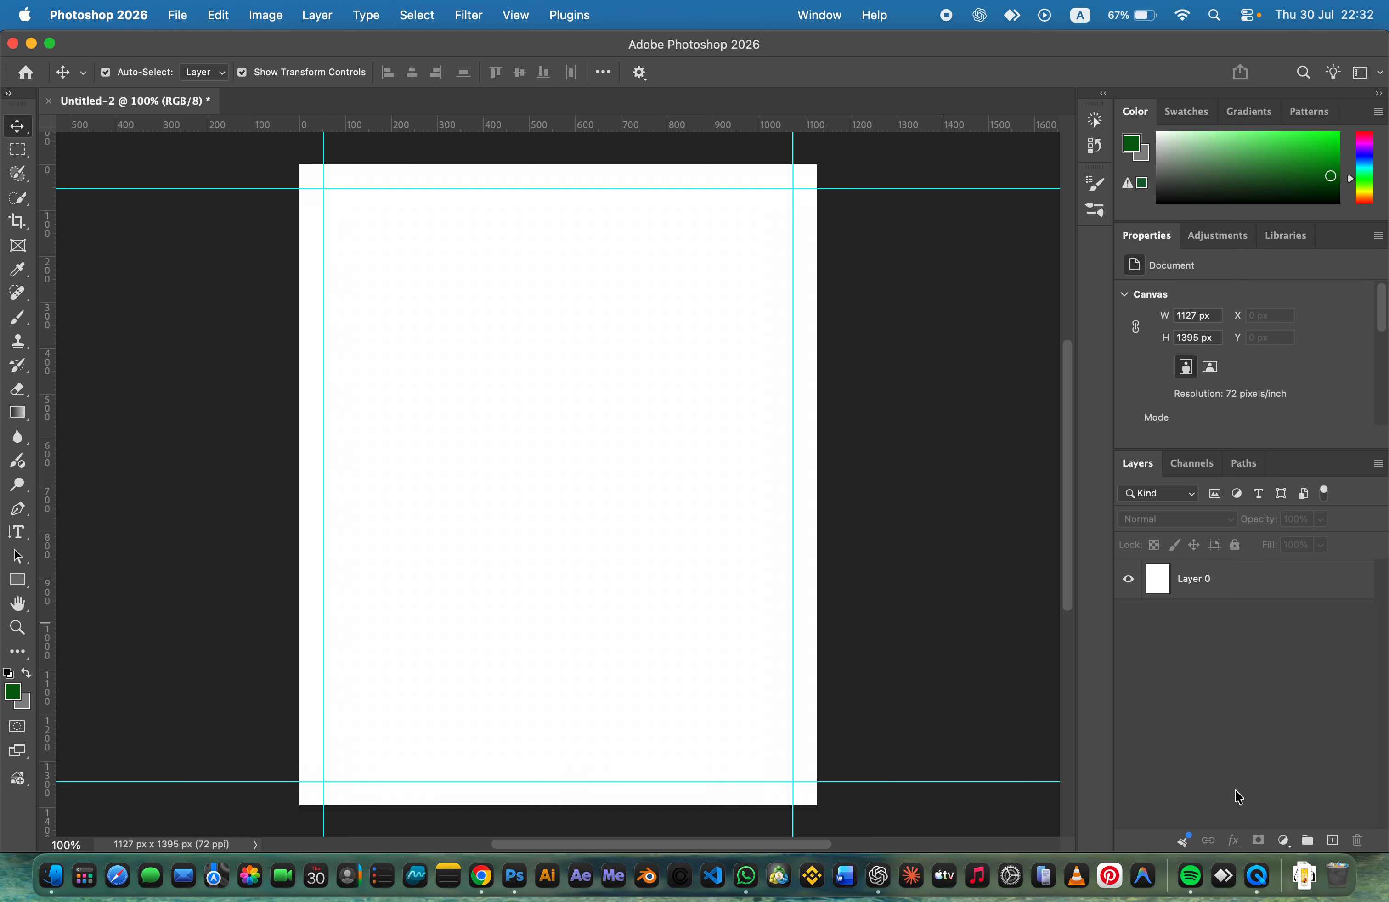
Step: Add a new empty layer above Layer 0, delete it again and deselect Layer 0
click(1333, 842)
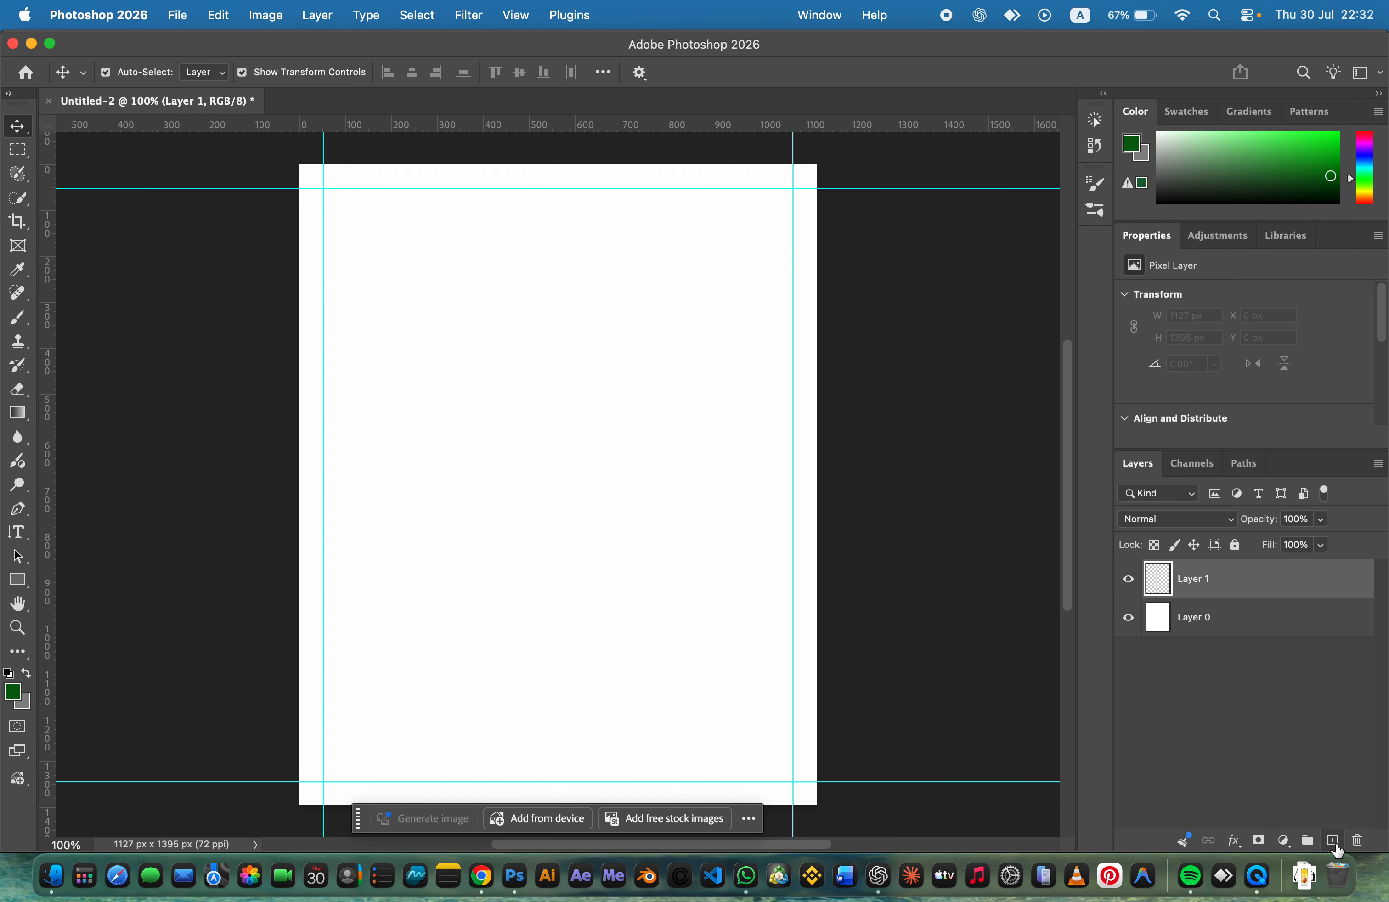
key(BackSpace)
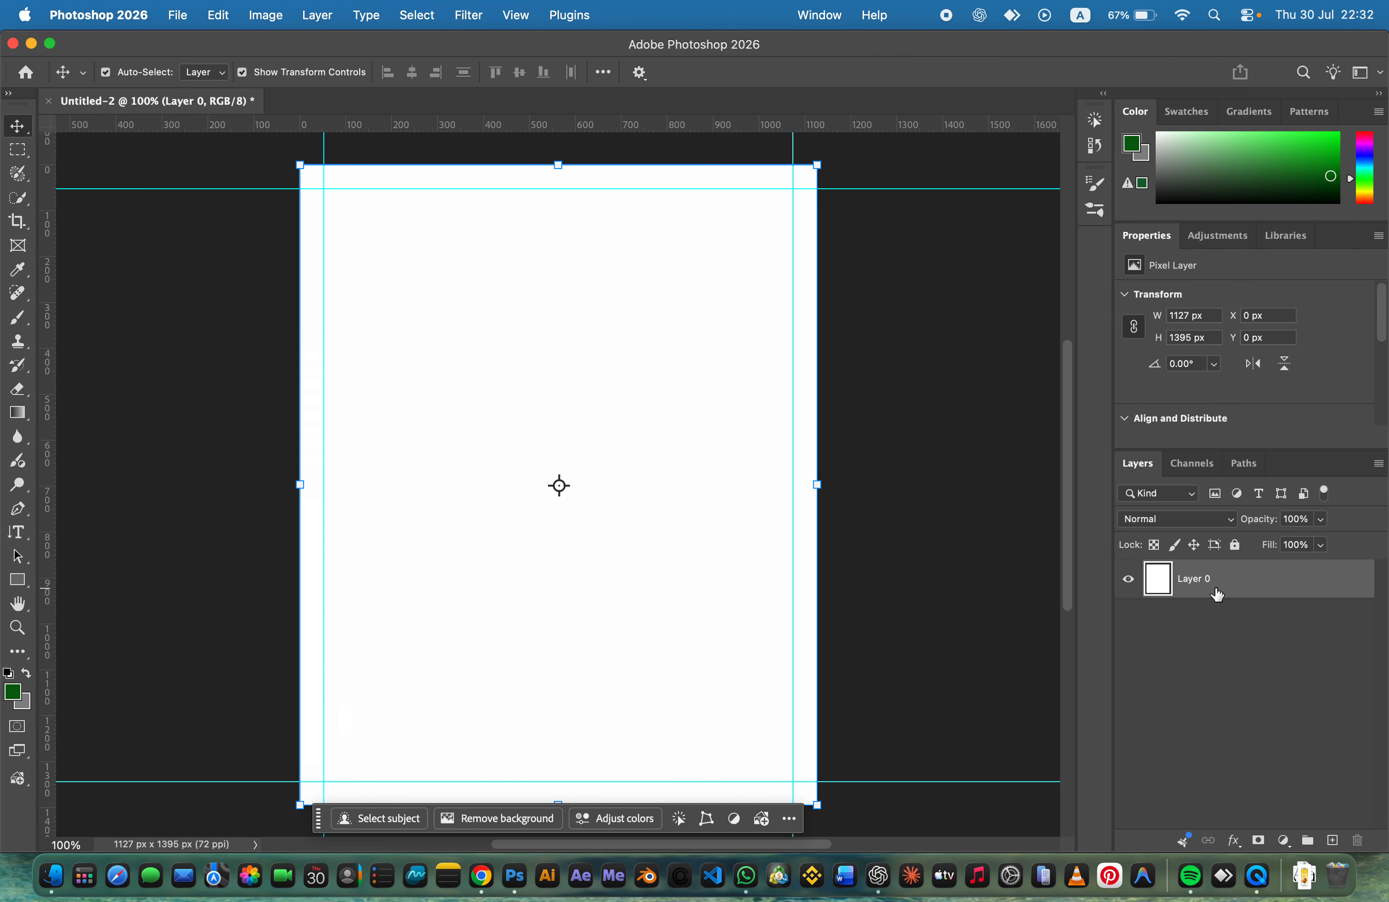
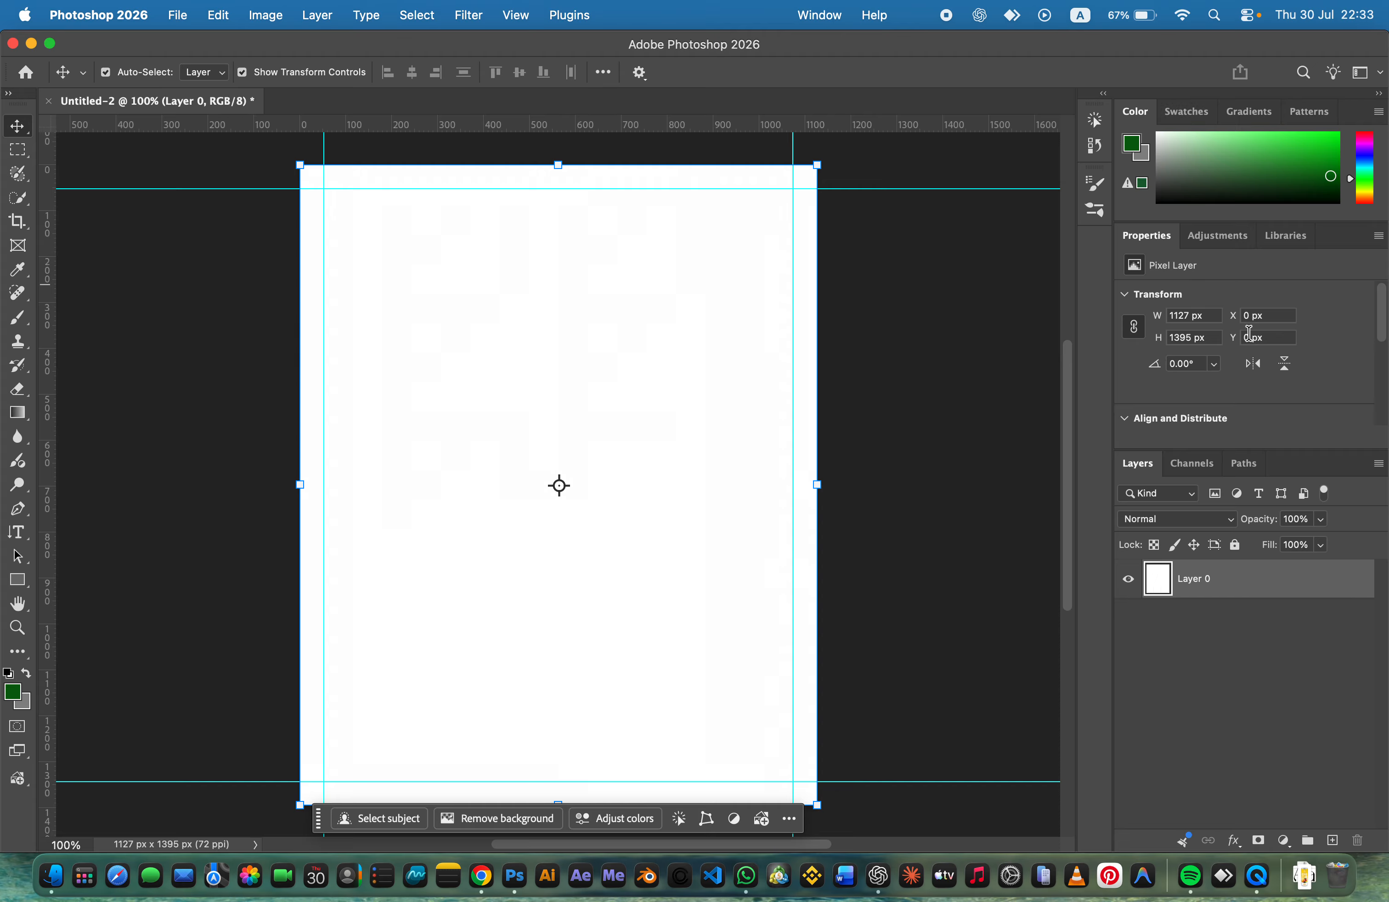
click(922, 490)
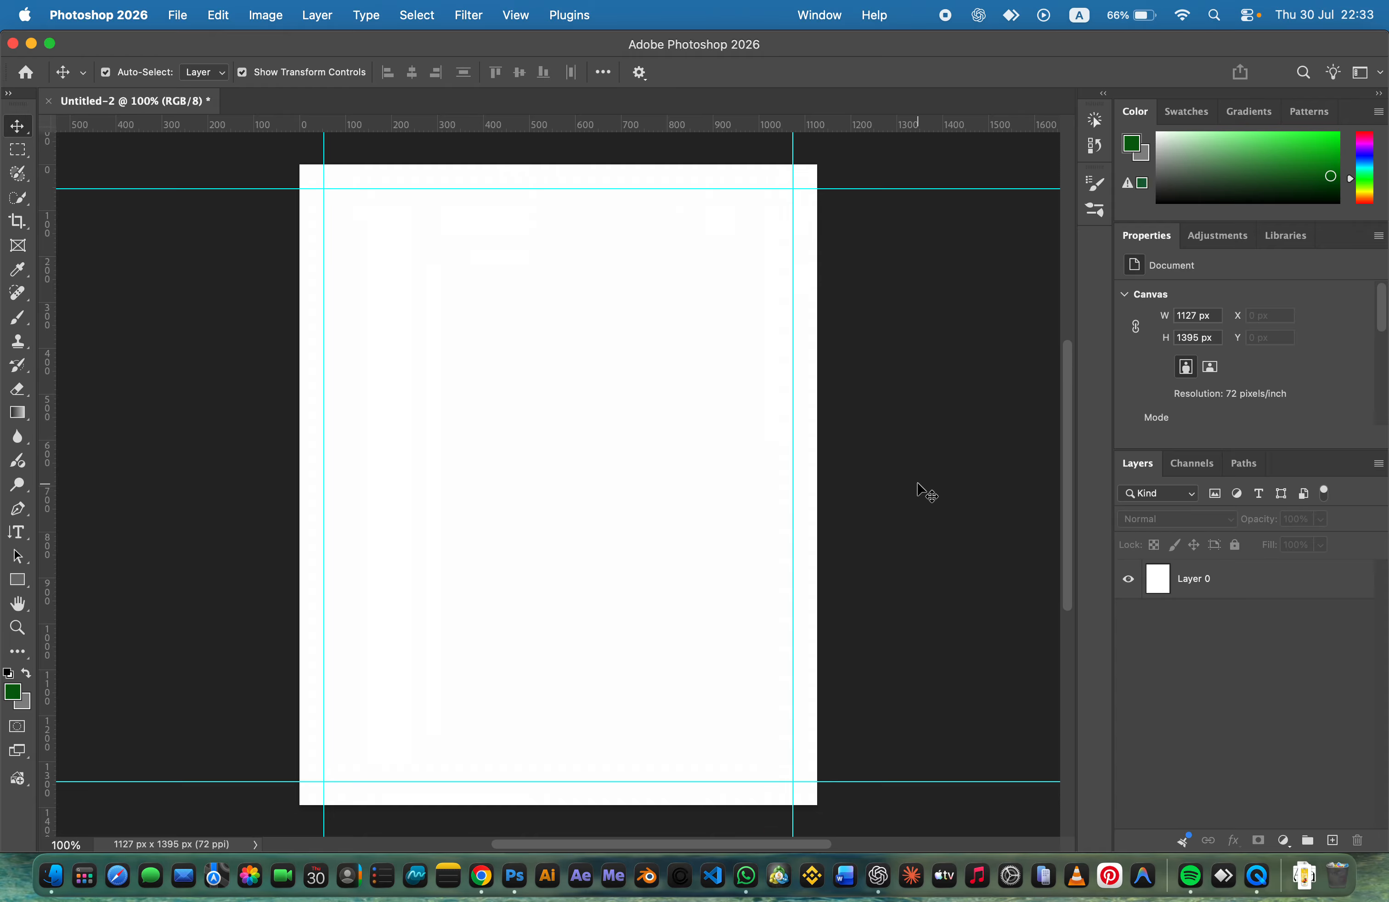
click(456, 549)
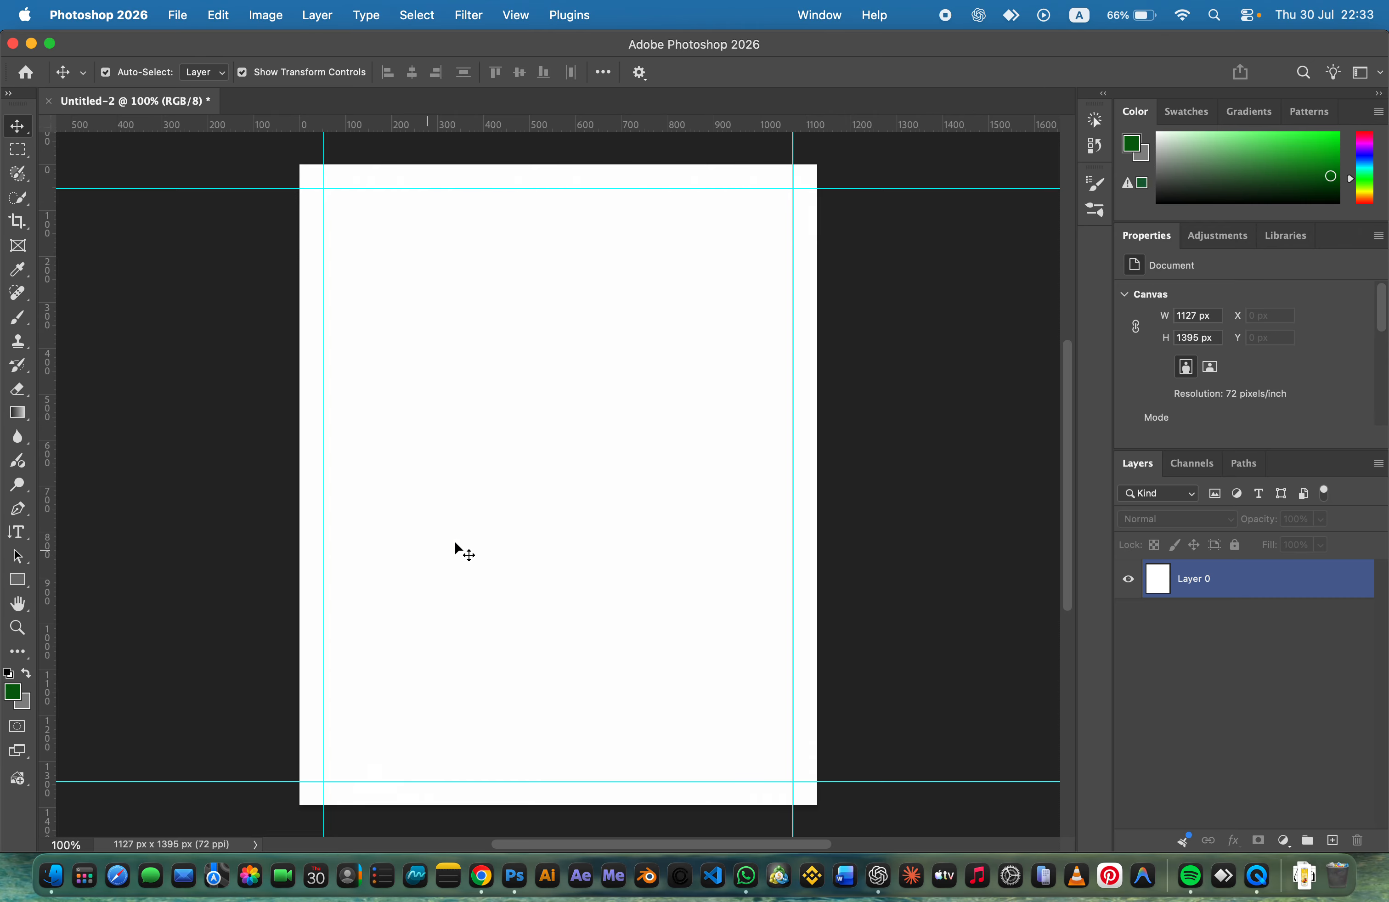
click(1167, 613)
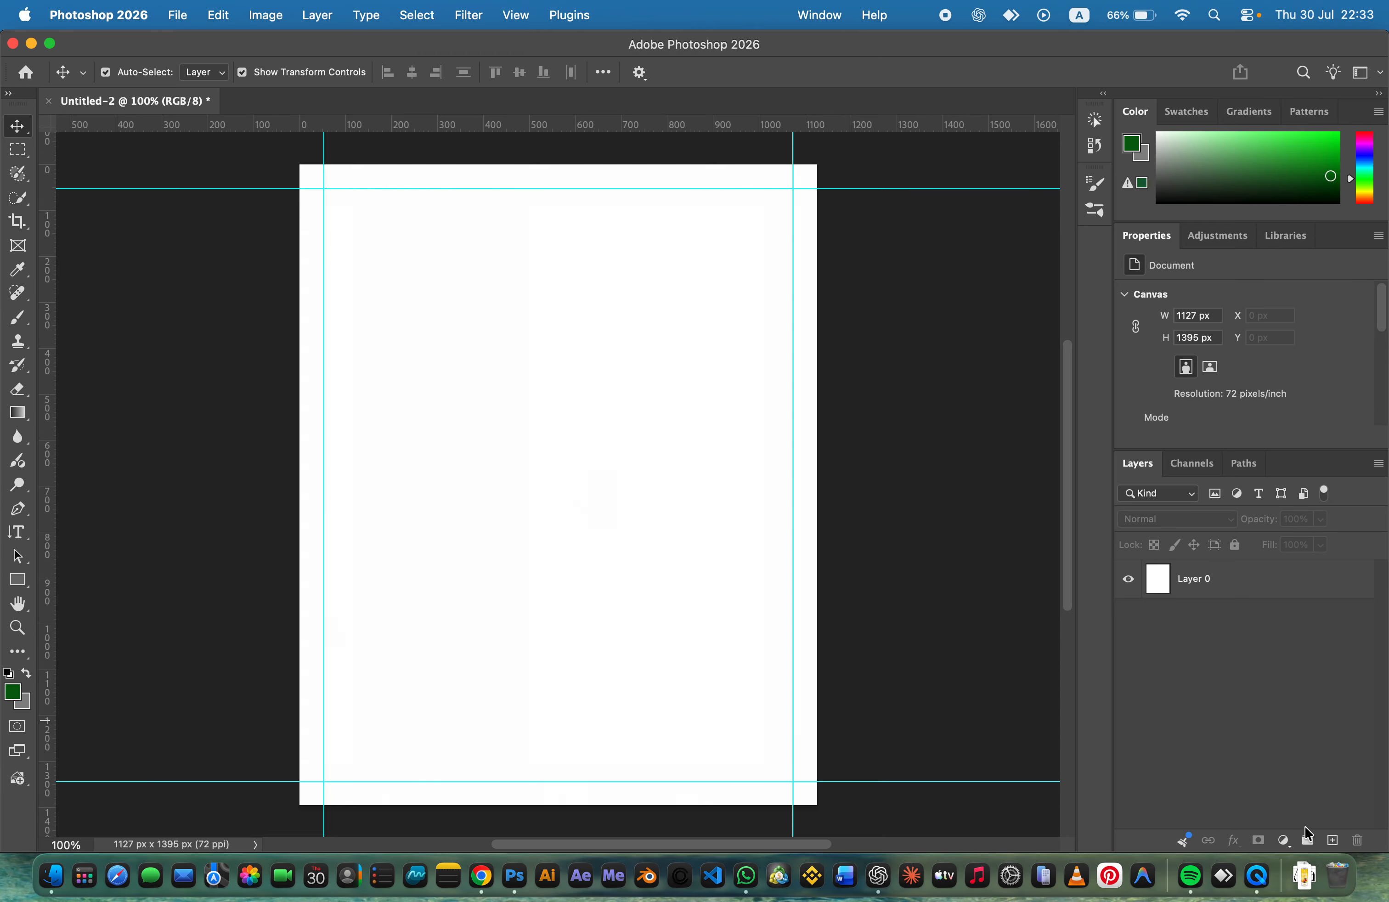
click(613, 447)
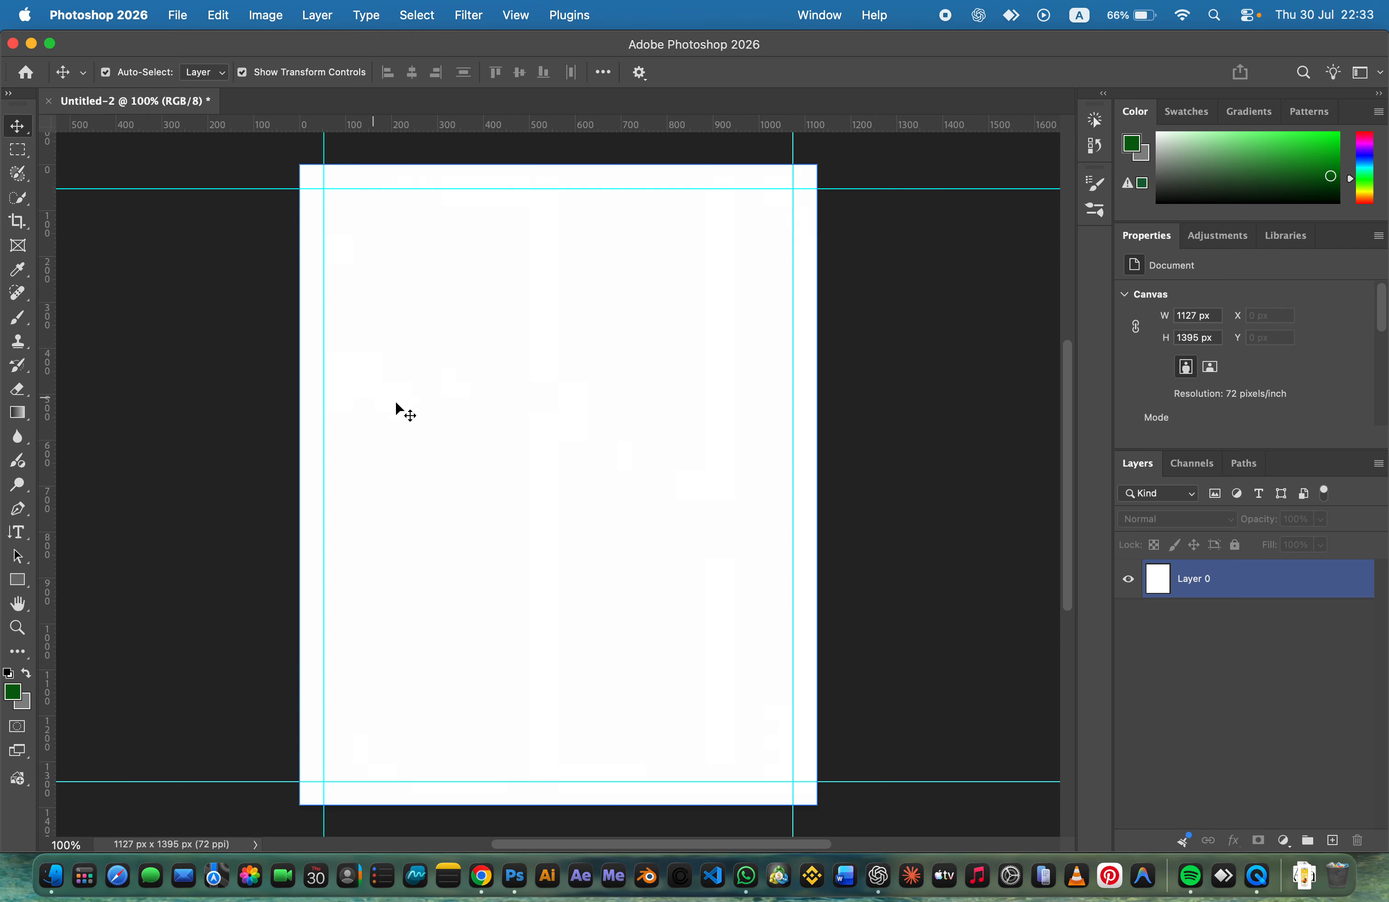
click(831, 488)
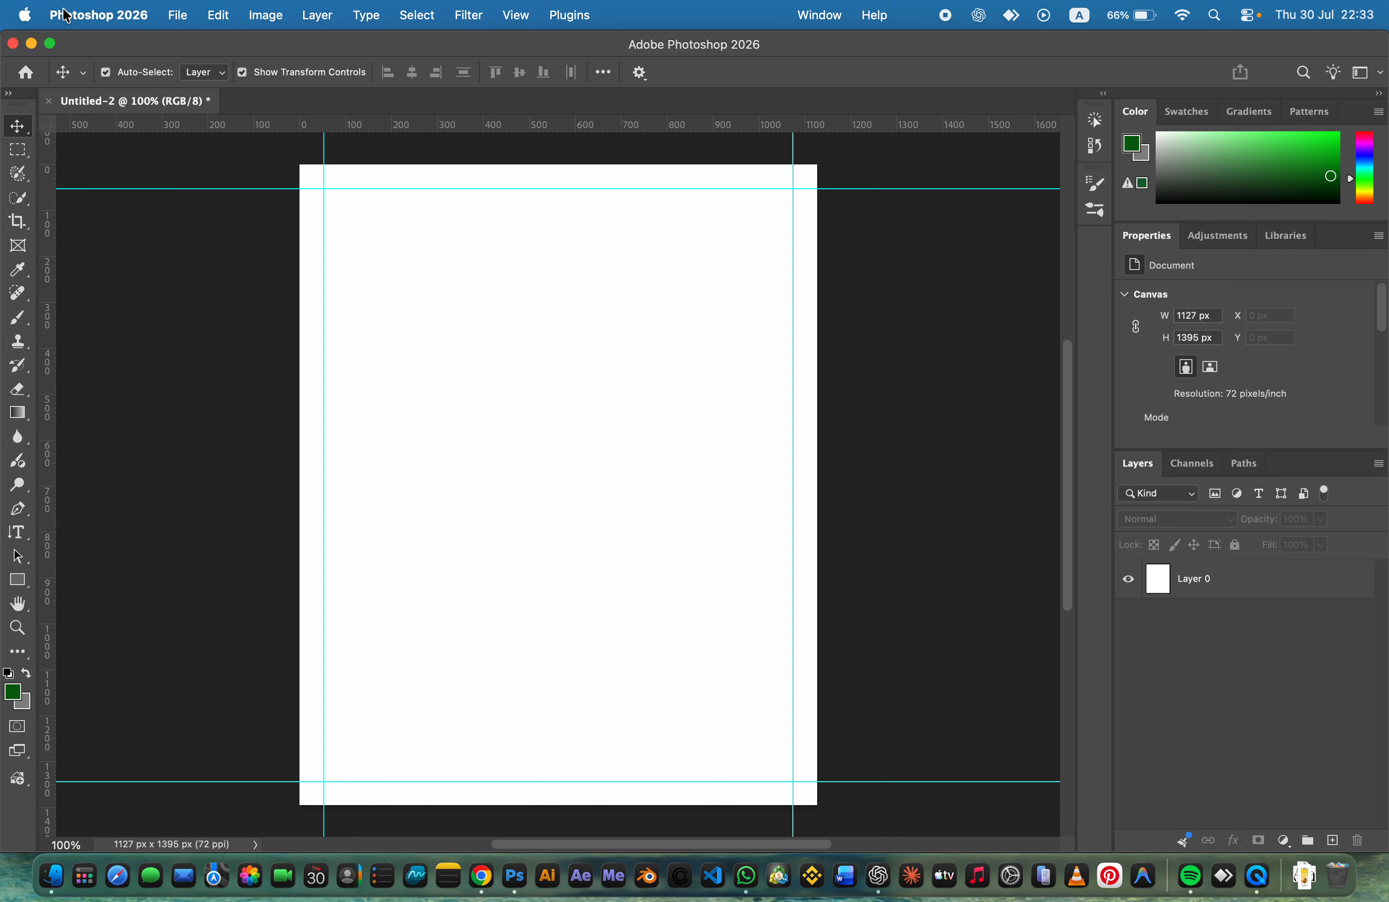
Step: Open the watch image 299b05914a67734db07f48537d0a0a60.jpg from the Downloads folder
click(178, 16)
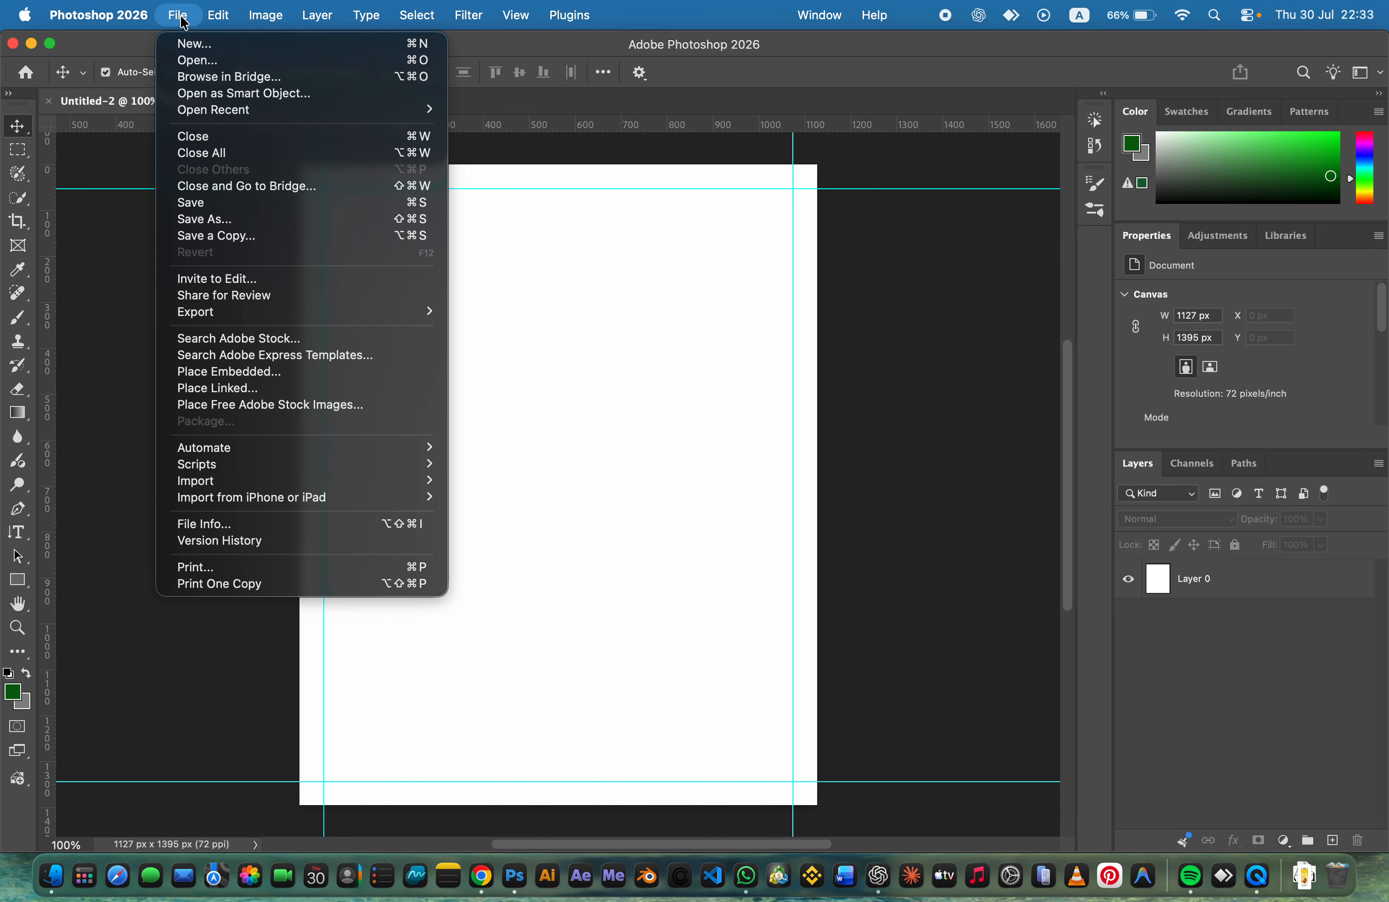
click(230, 62)
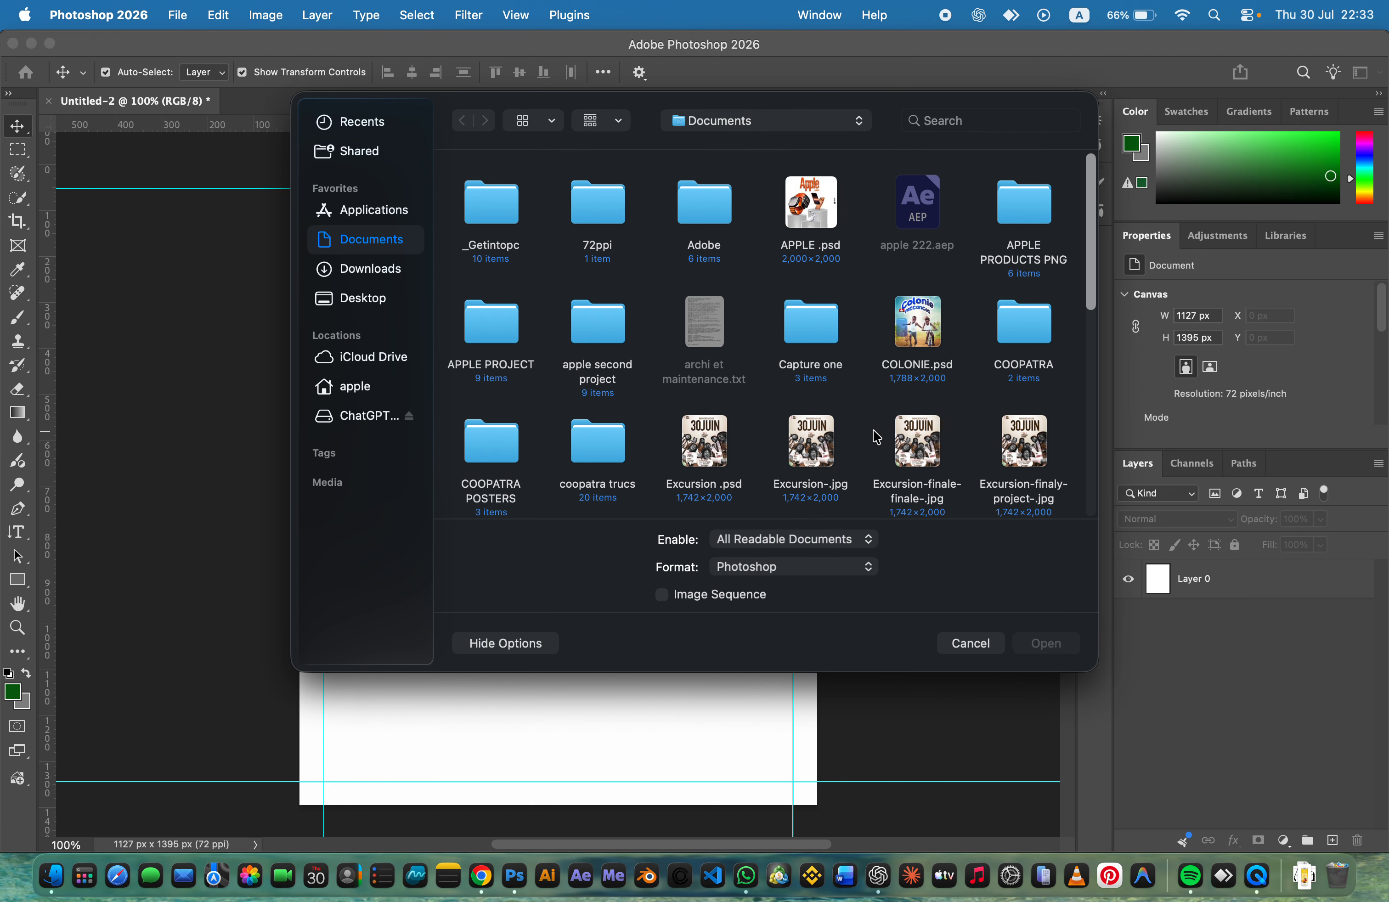
scroll(877, 436, down, 10)
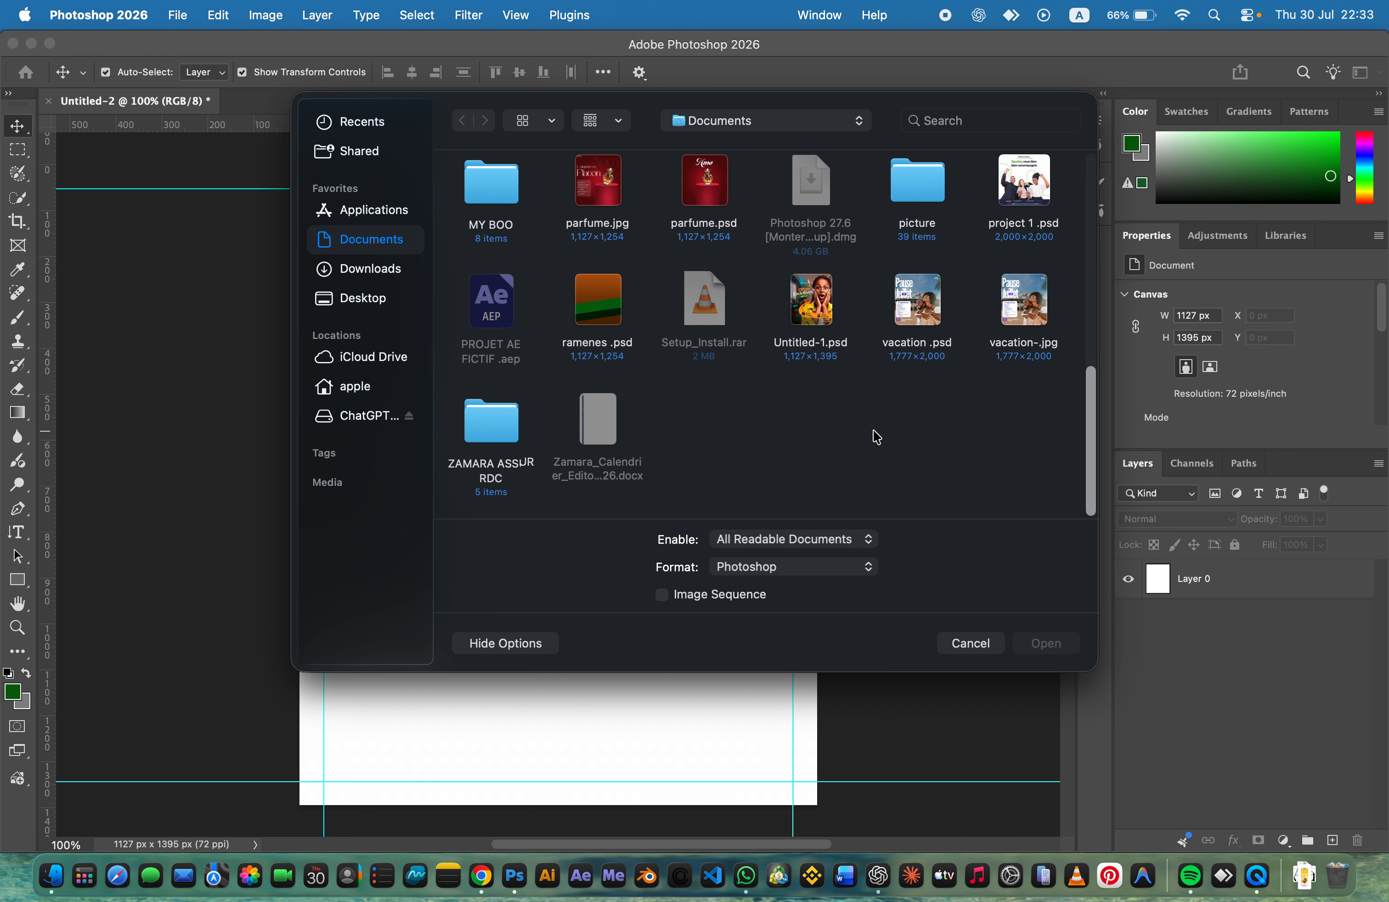
scroll(876, 449, up, 8)
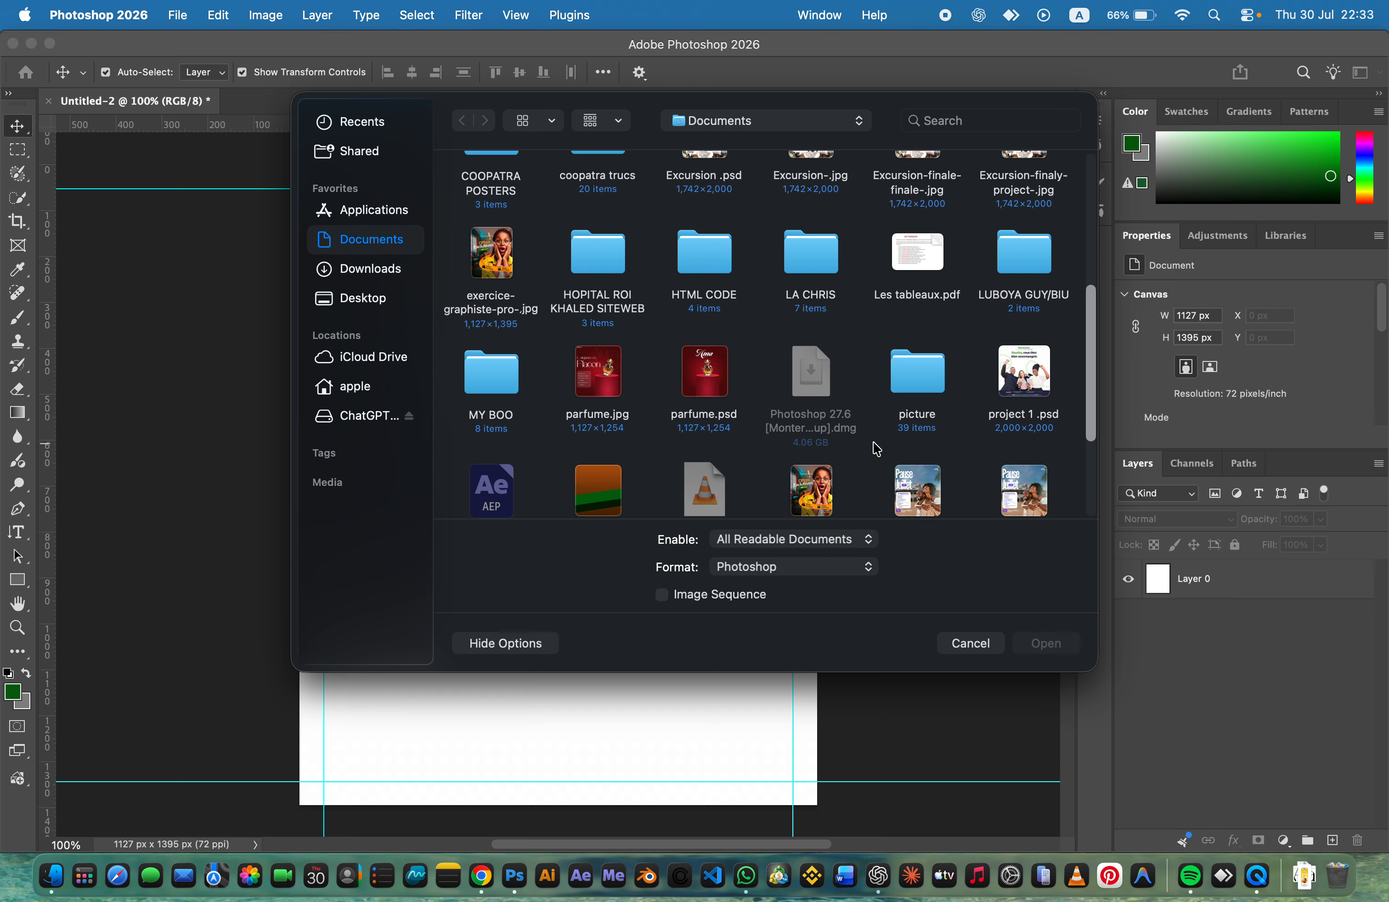
scroll(876, 448, up, 2)
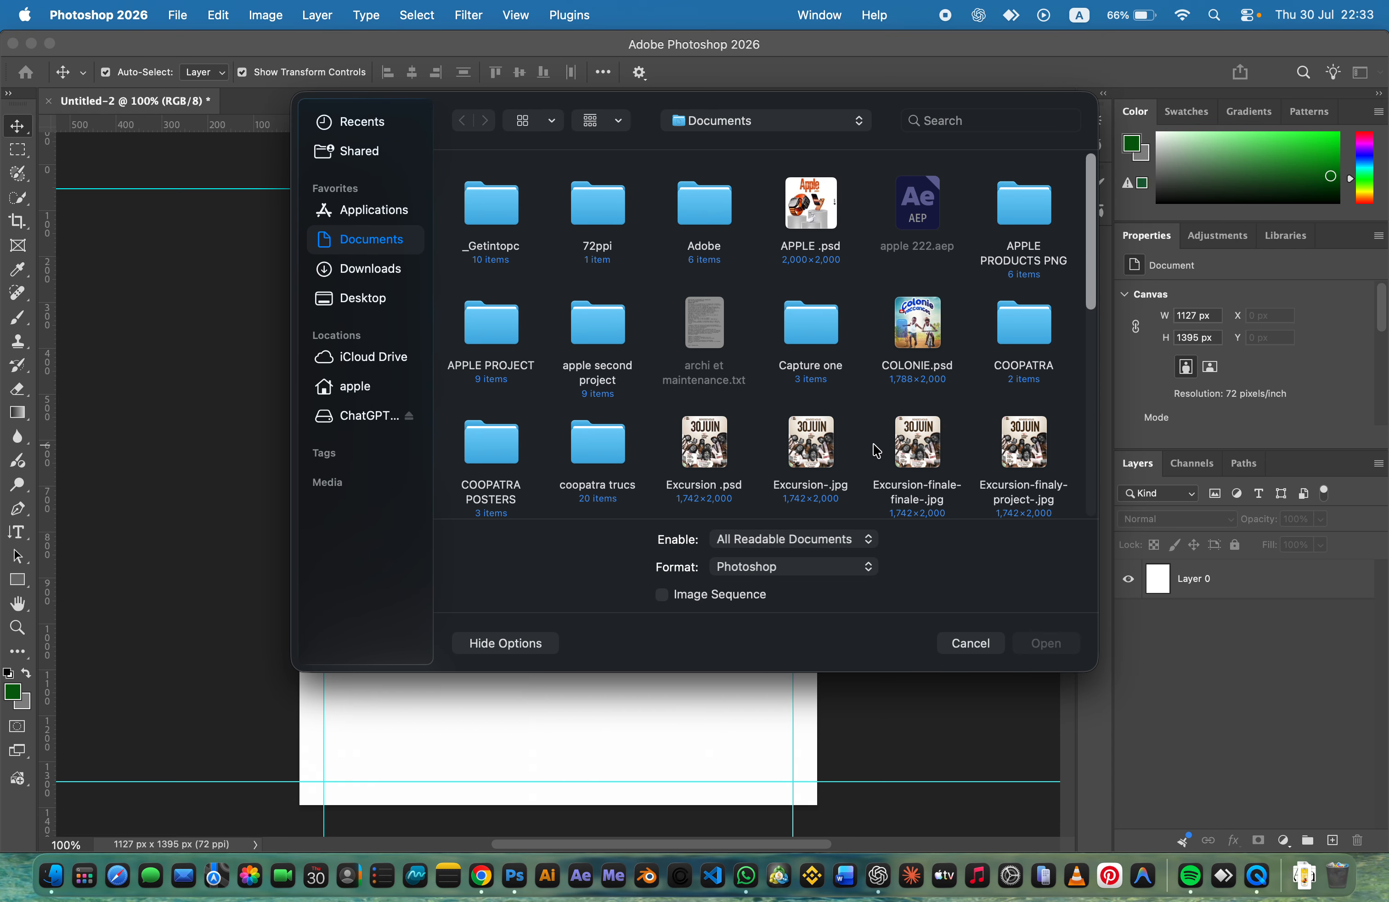
scroll(876, 449, down, 4)
scroll(875, 450, down, 5)
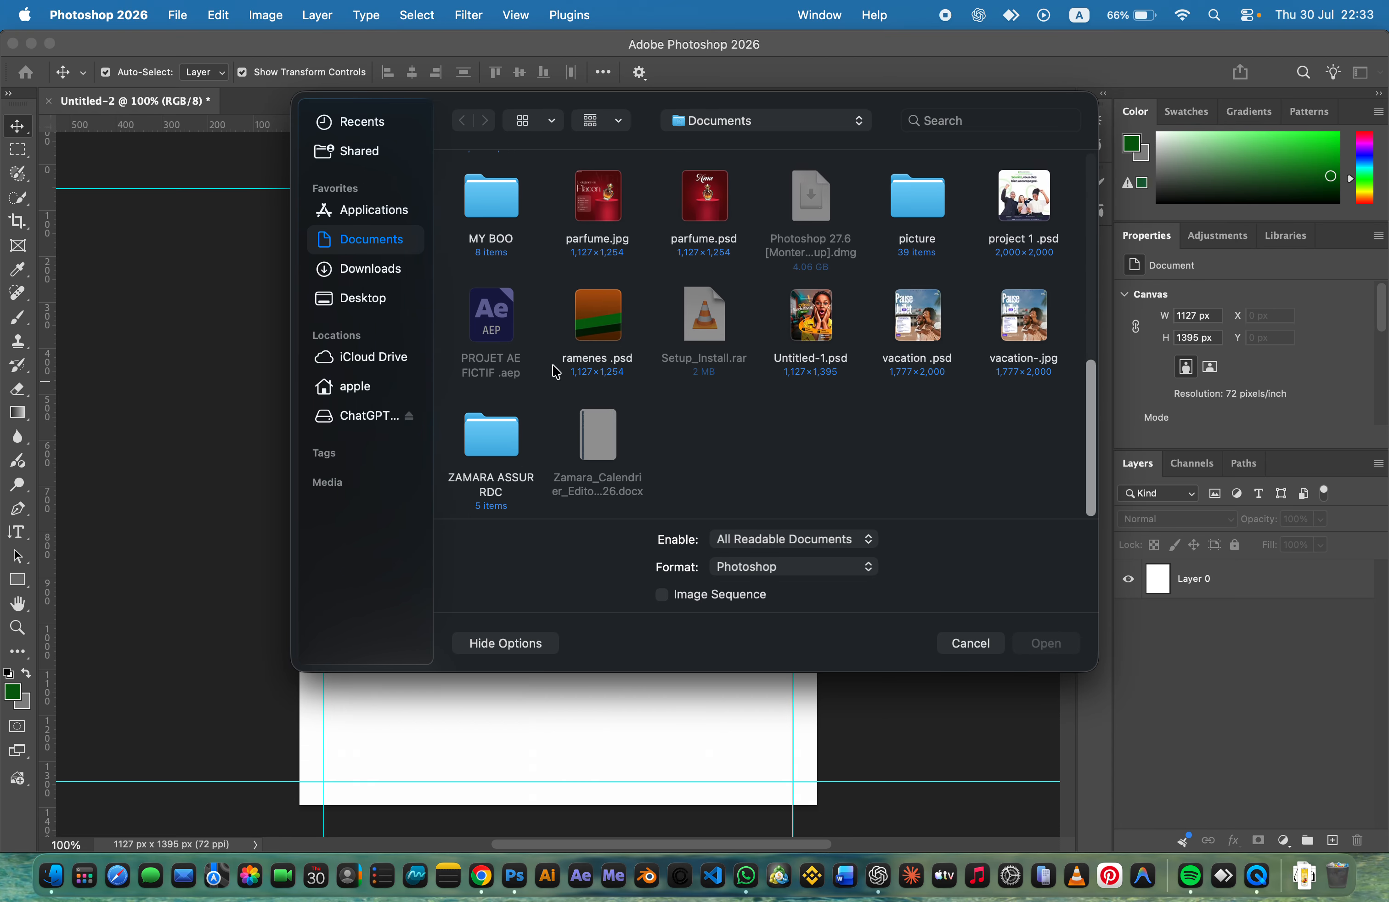
click(363, 270)
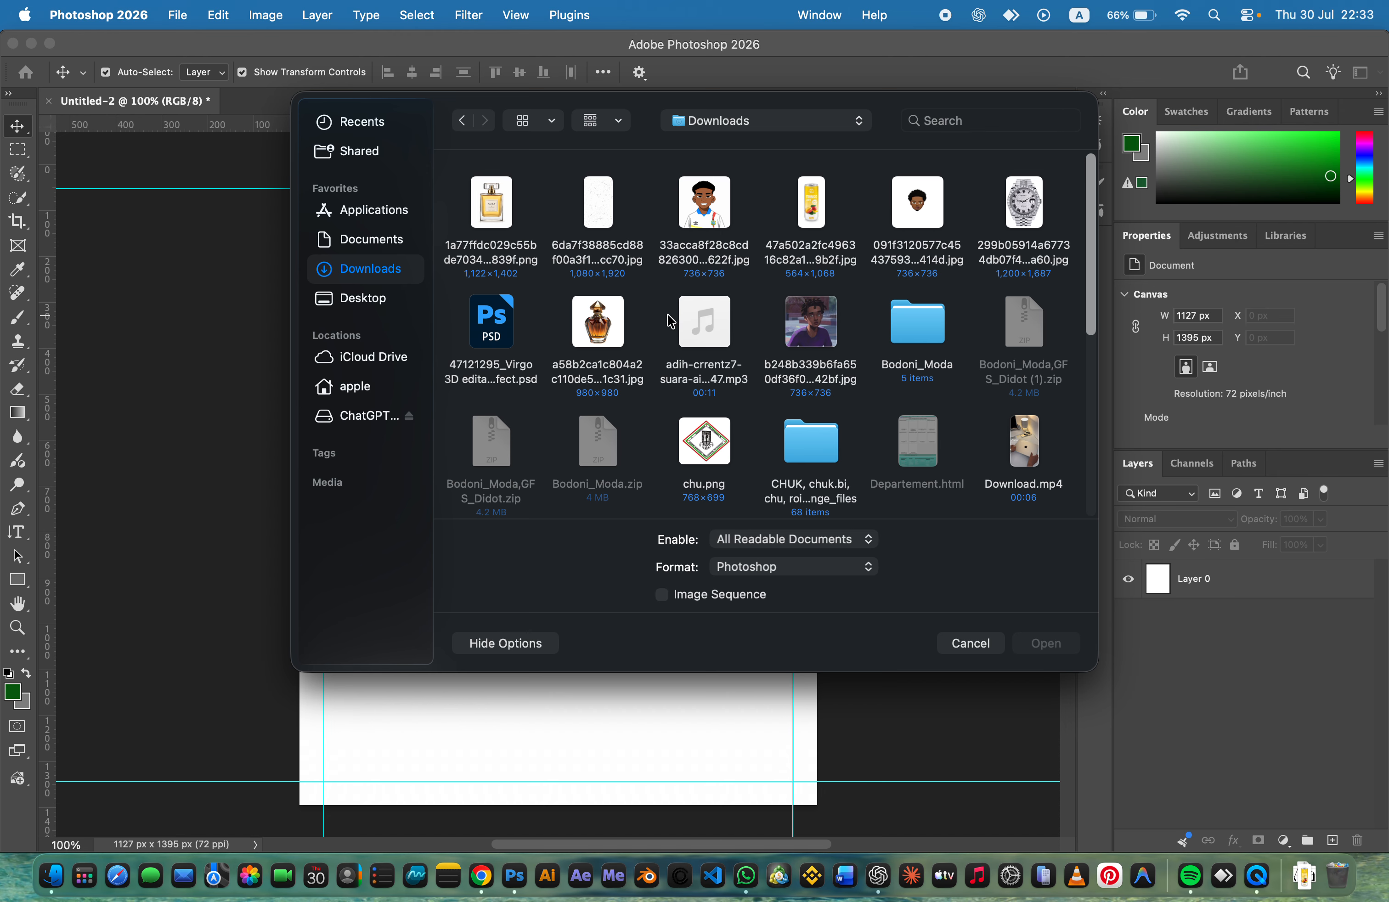
click(1048, 214)
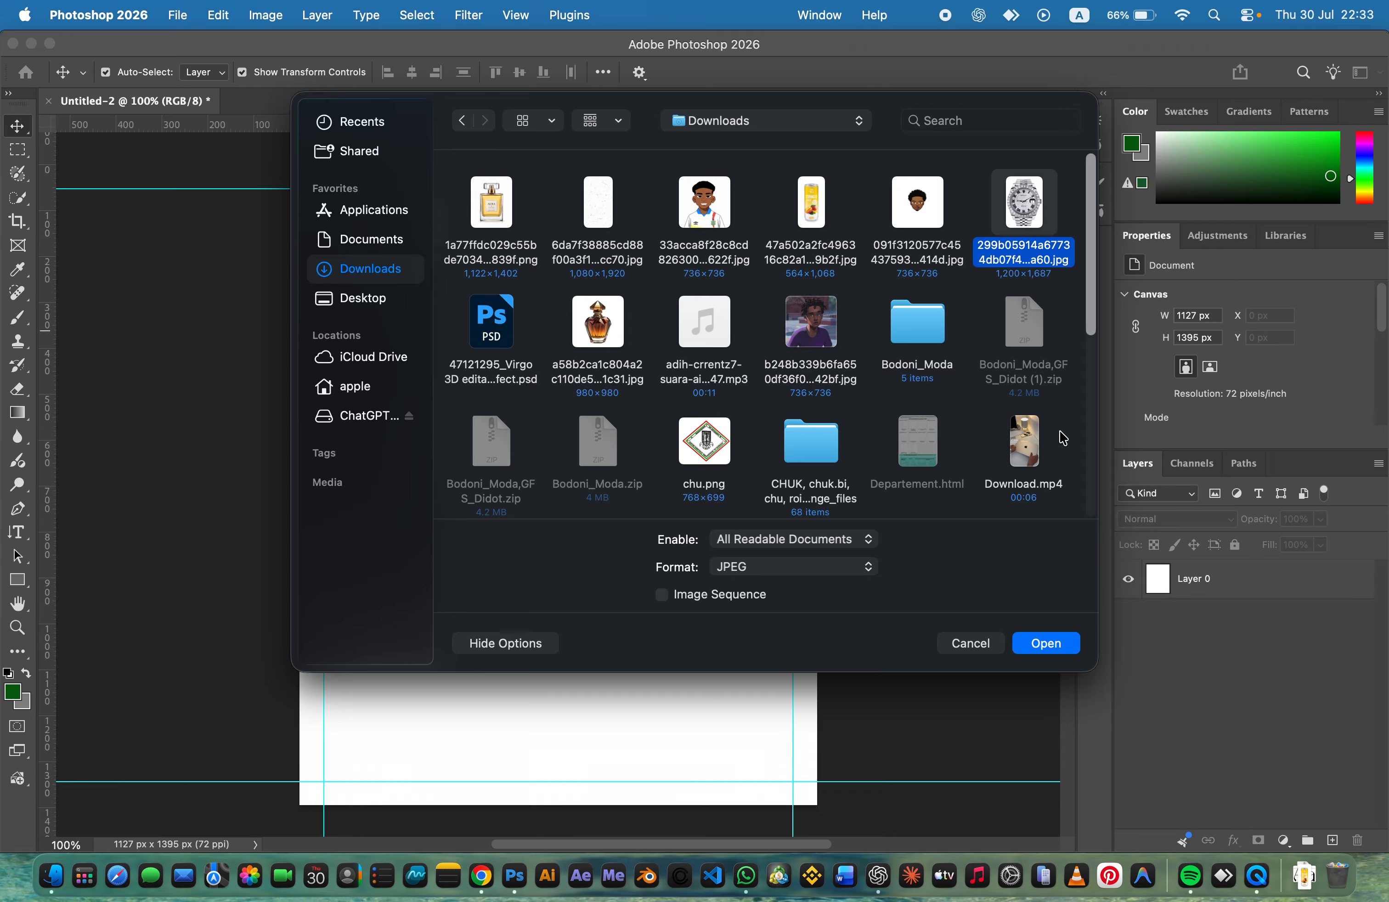
click(1046, 643)
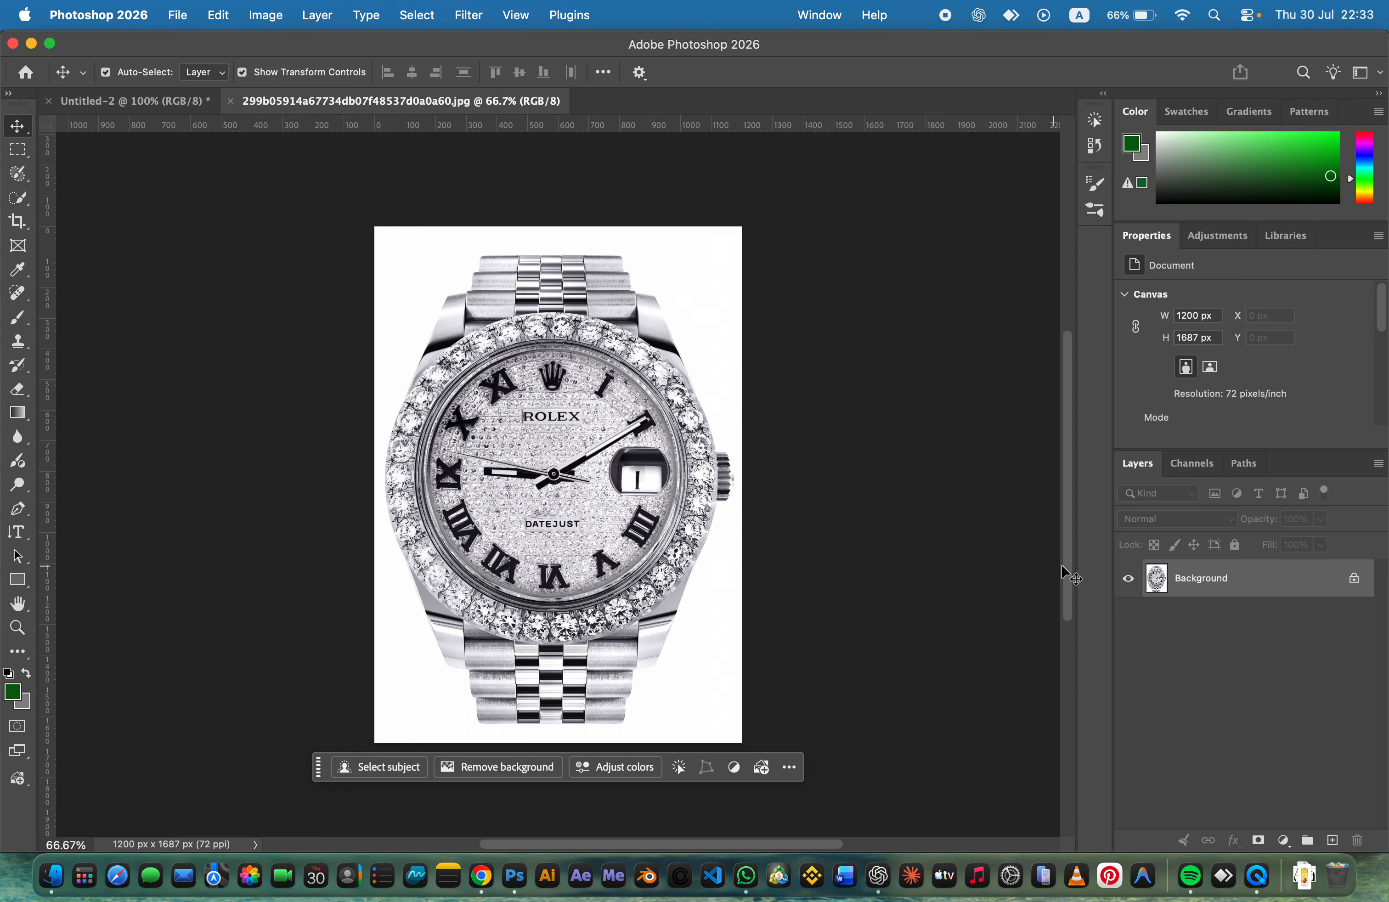
Step: Convert the watch image's locked Background into a regular layer named Layer 0 and duplicate it
double_click(1285, 585)
key(Return)
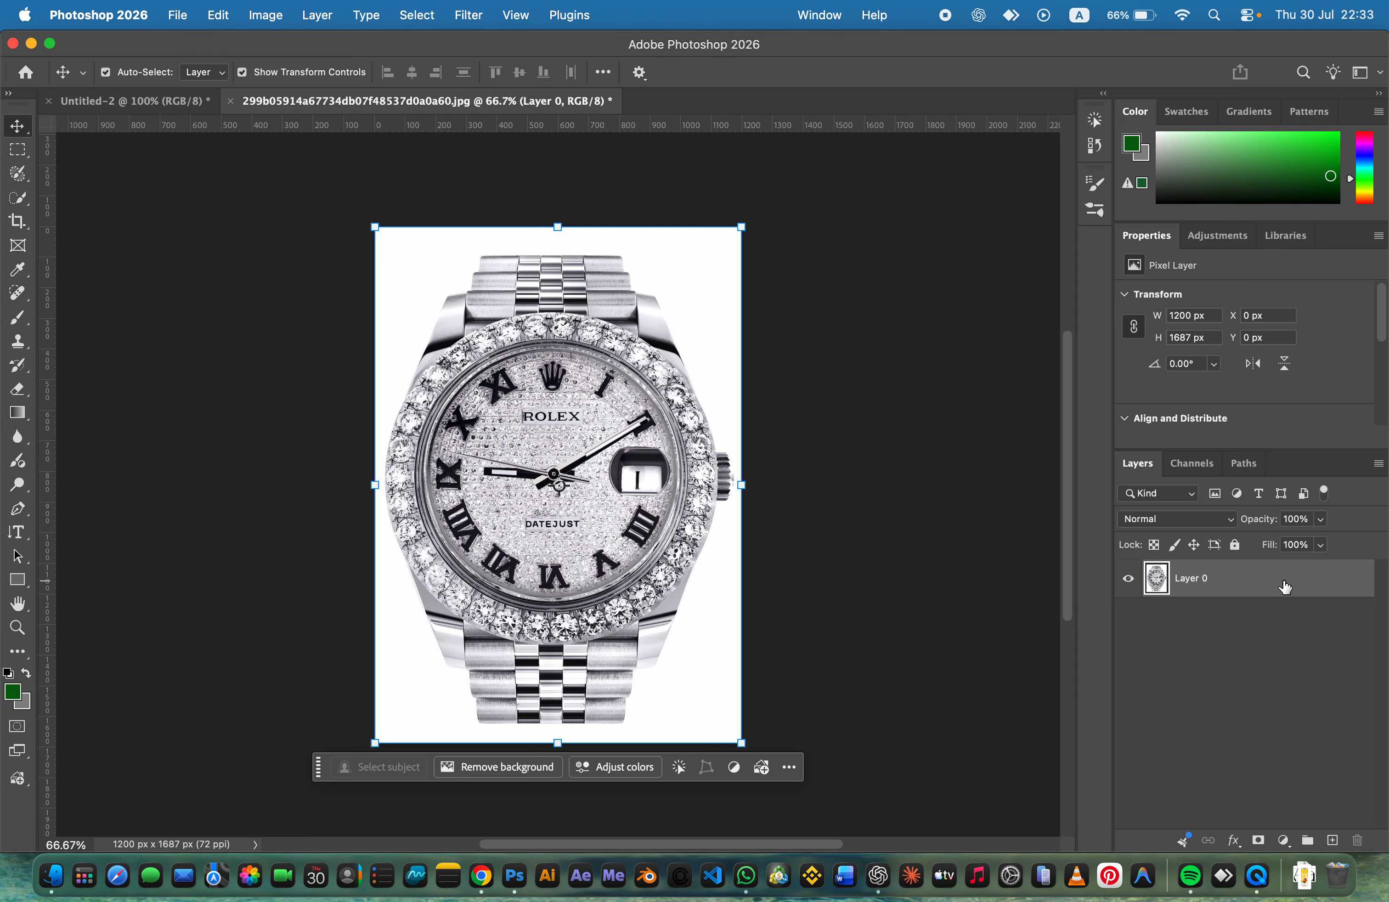
click(923, 566)
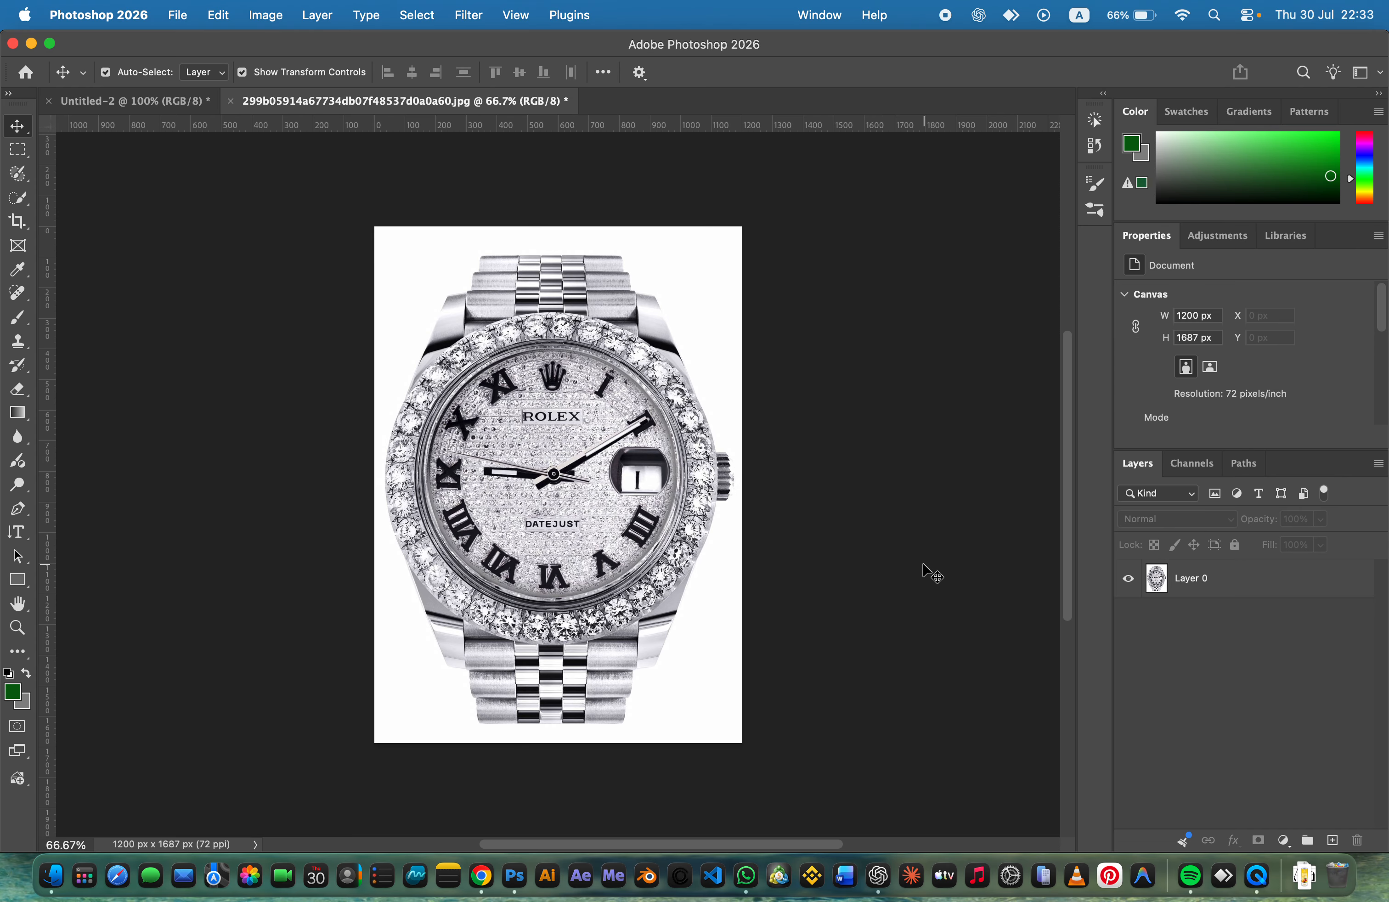
click(1240, 602)
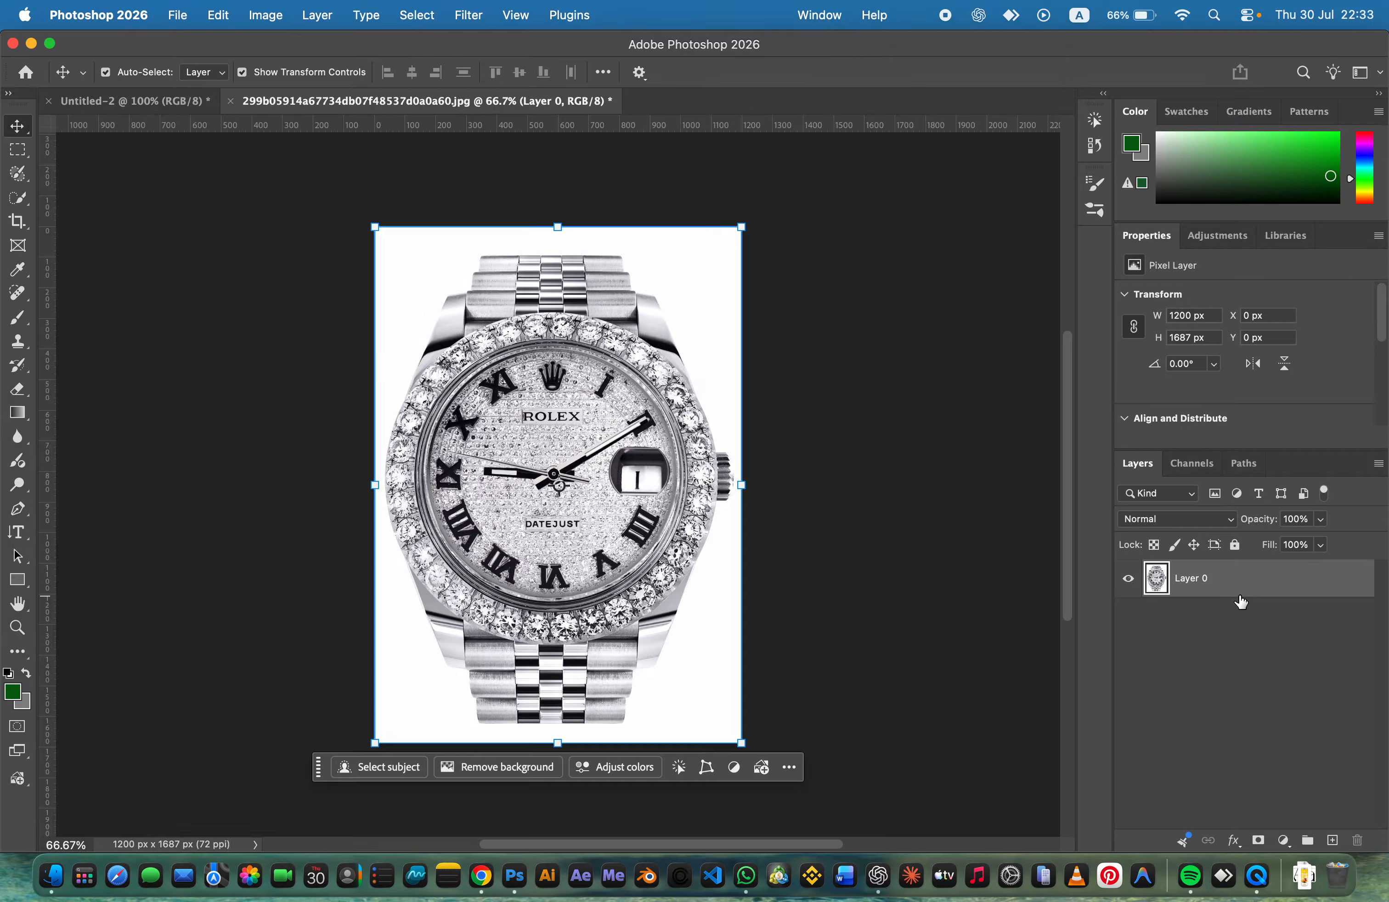
key(super+j)
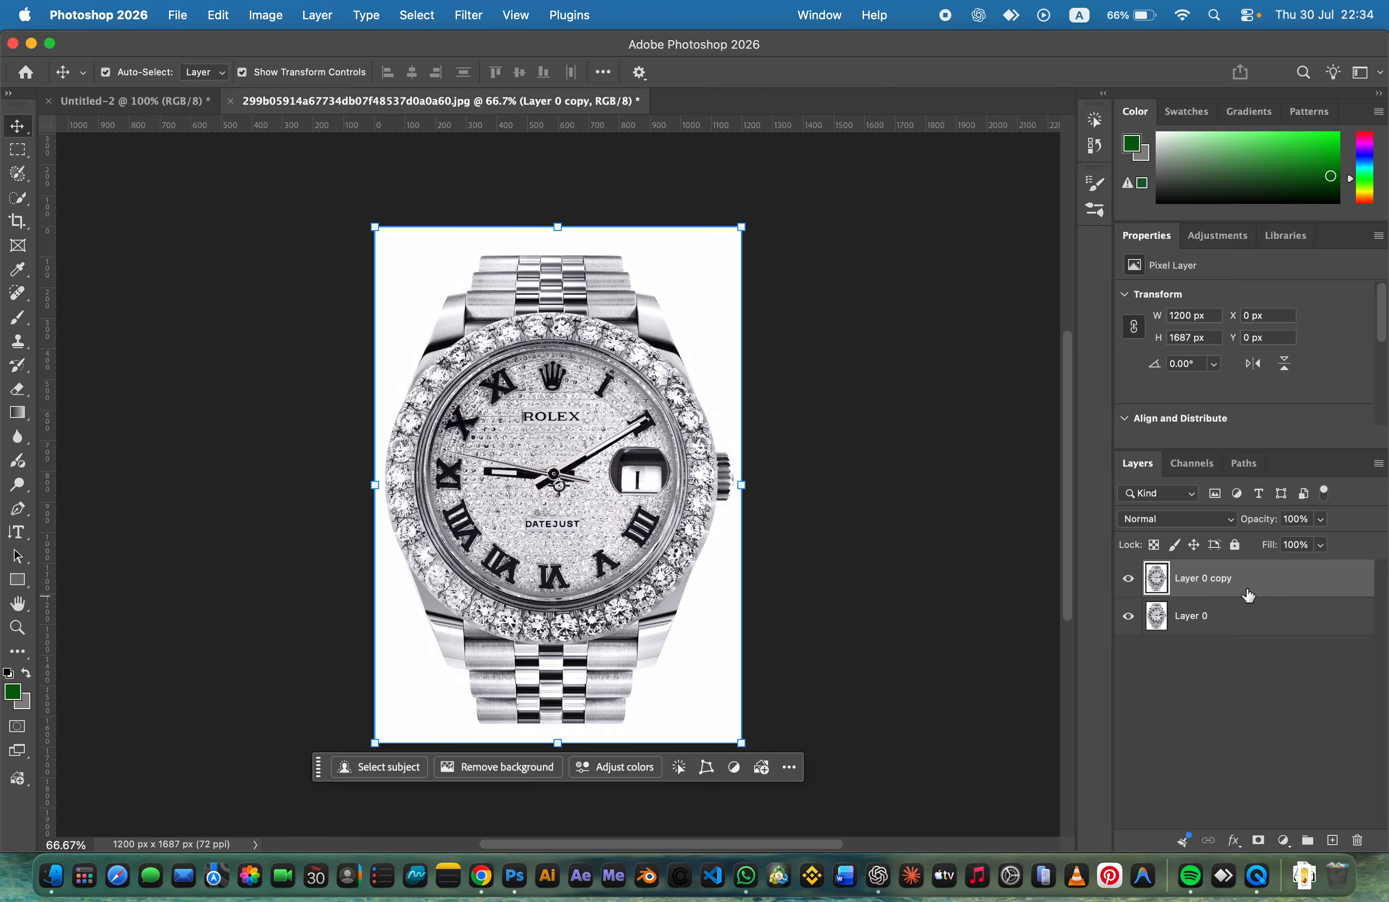
right_click(1278, 586)
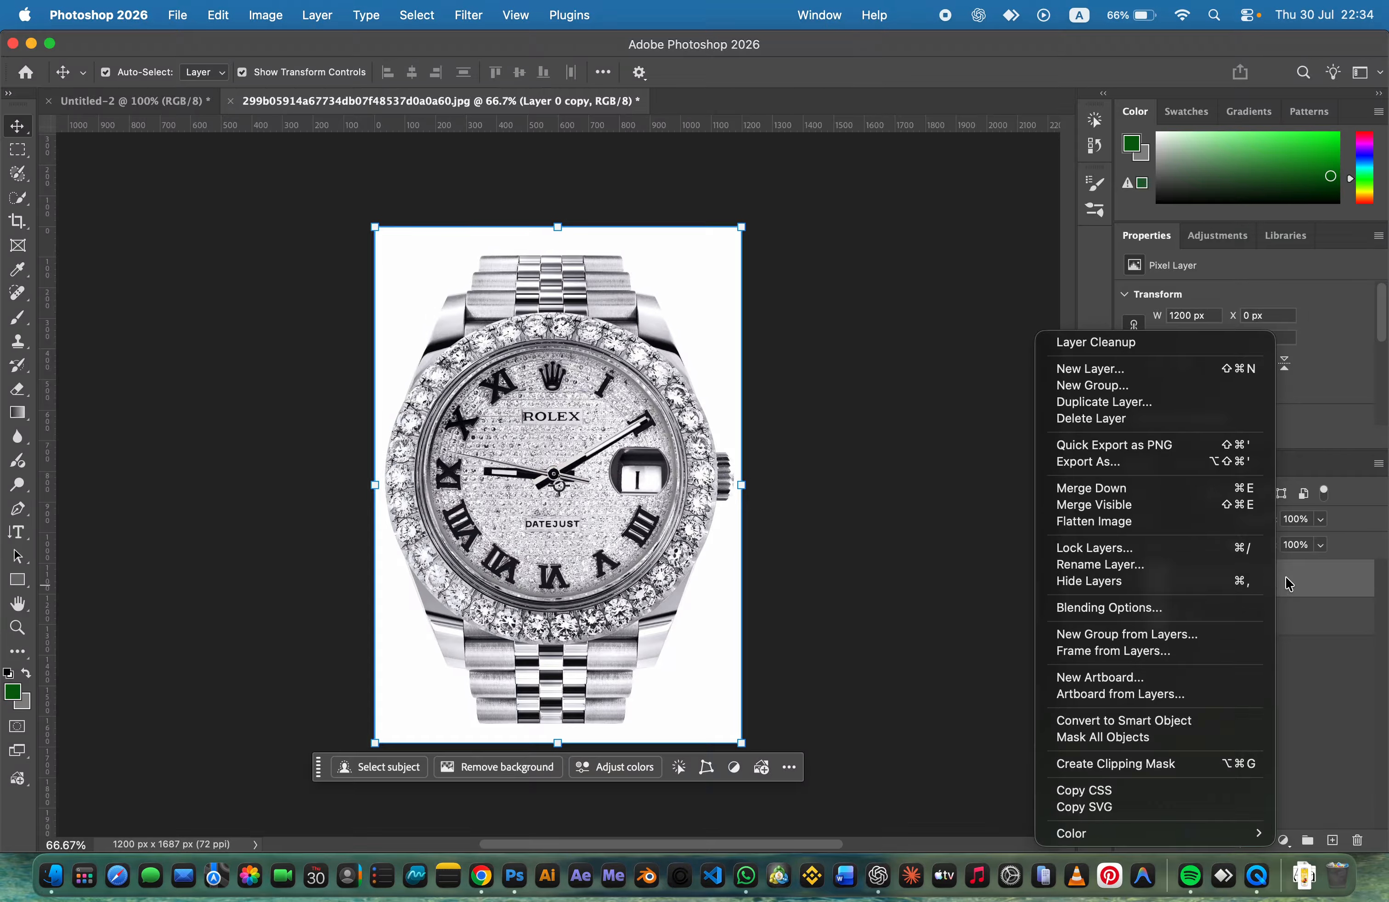
click(1290, 585)
Step: Darken the duplicated watch layer with a Curves adjustment
key(super+m)
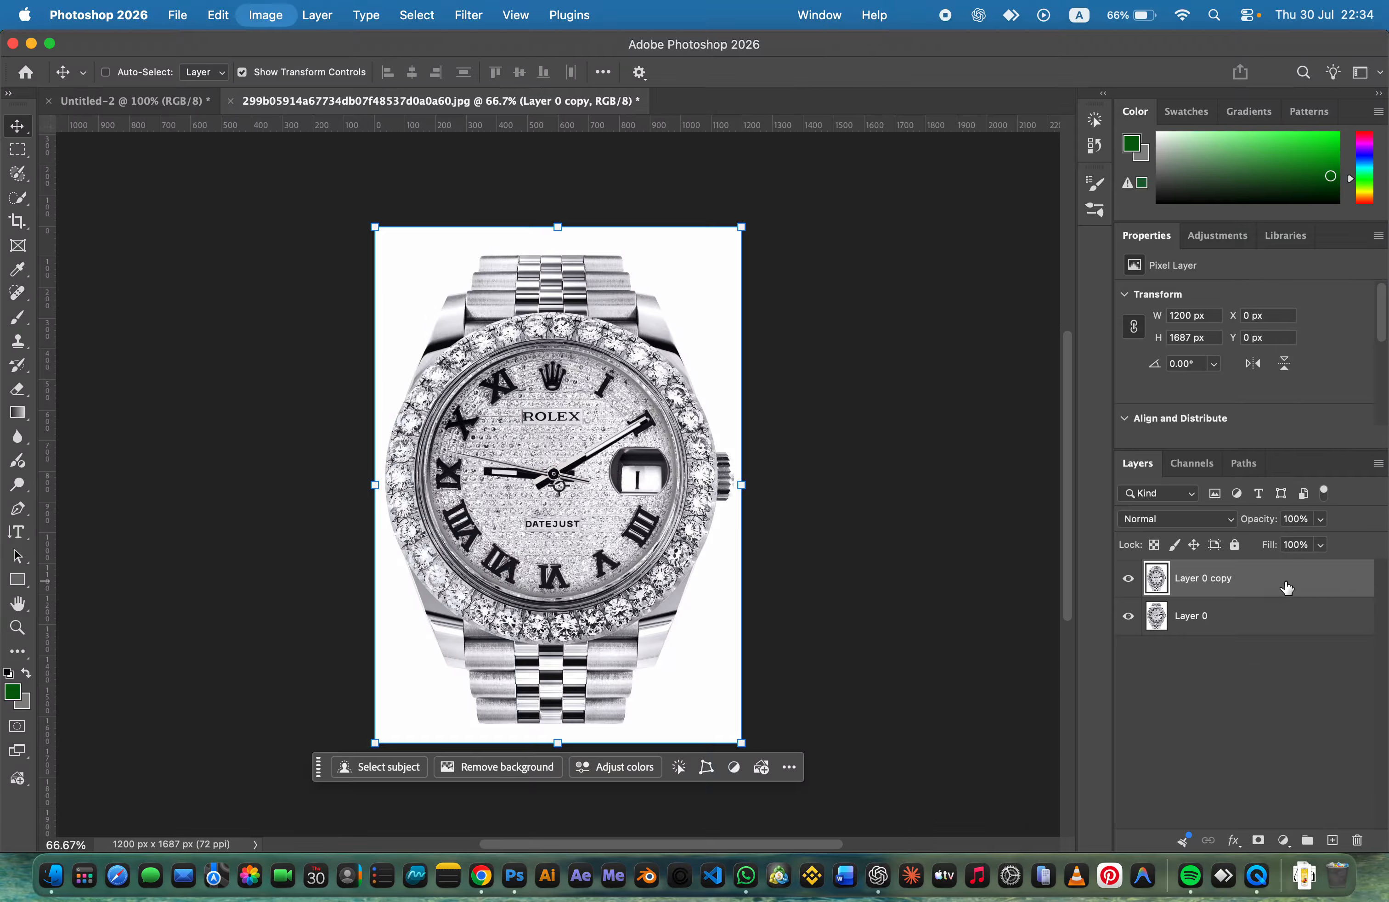
drag(950, 342, 1026, 355)
click(1310, 189)
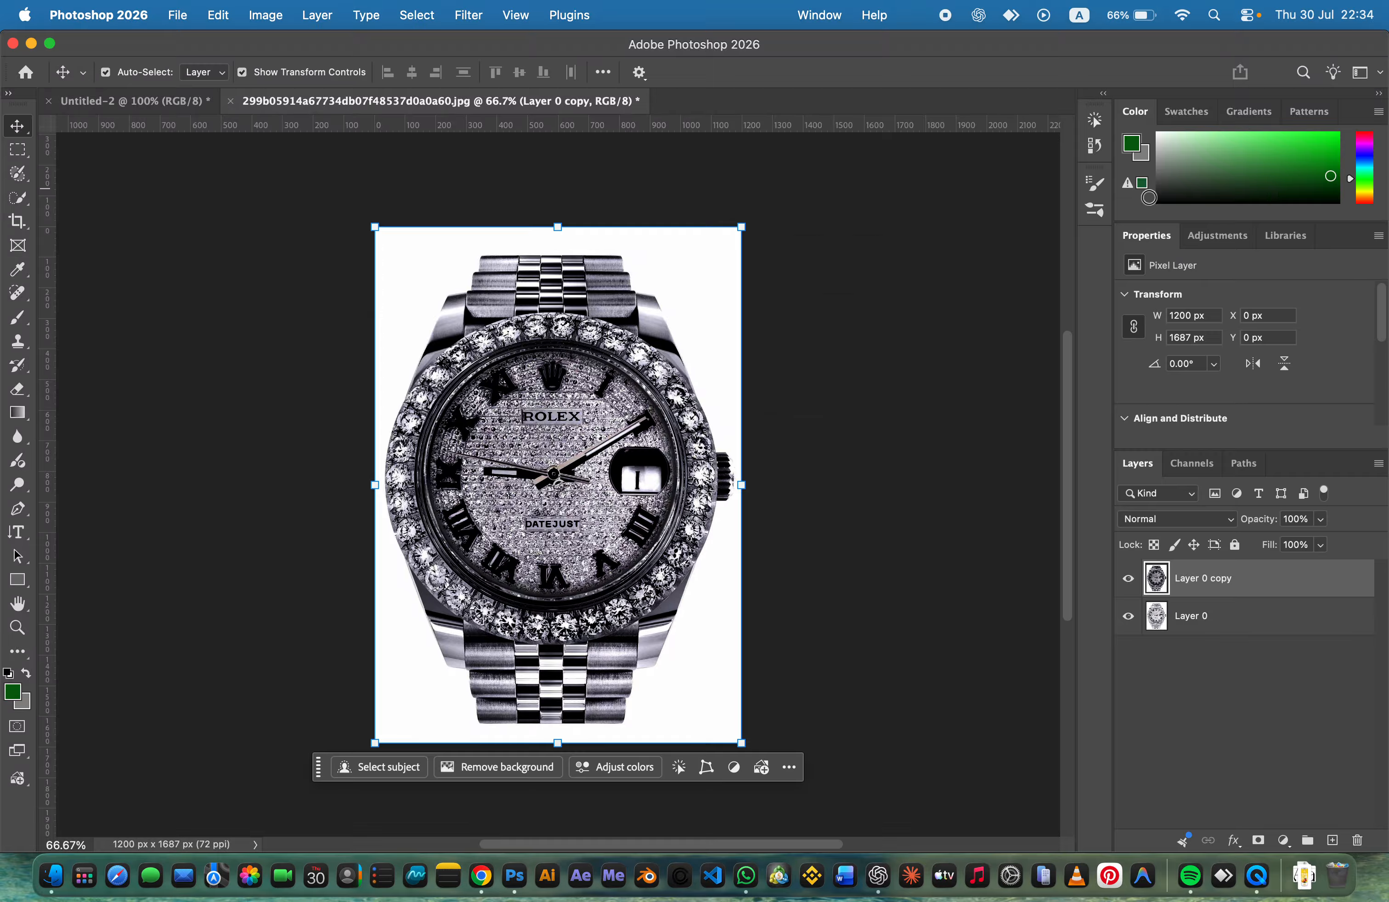
Step: Select the watch on the darkened copy with Select Subject, and hide that layer
click(416, 15)
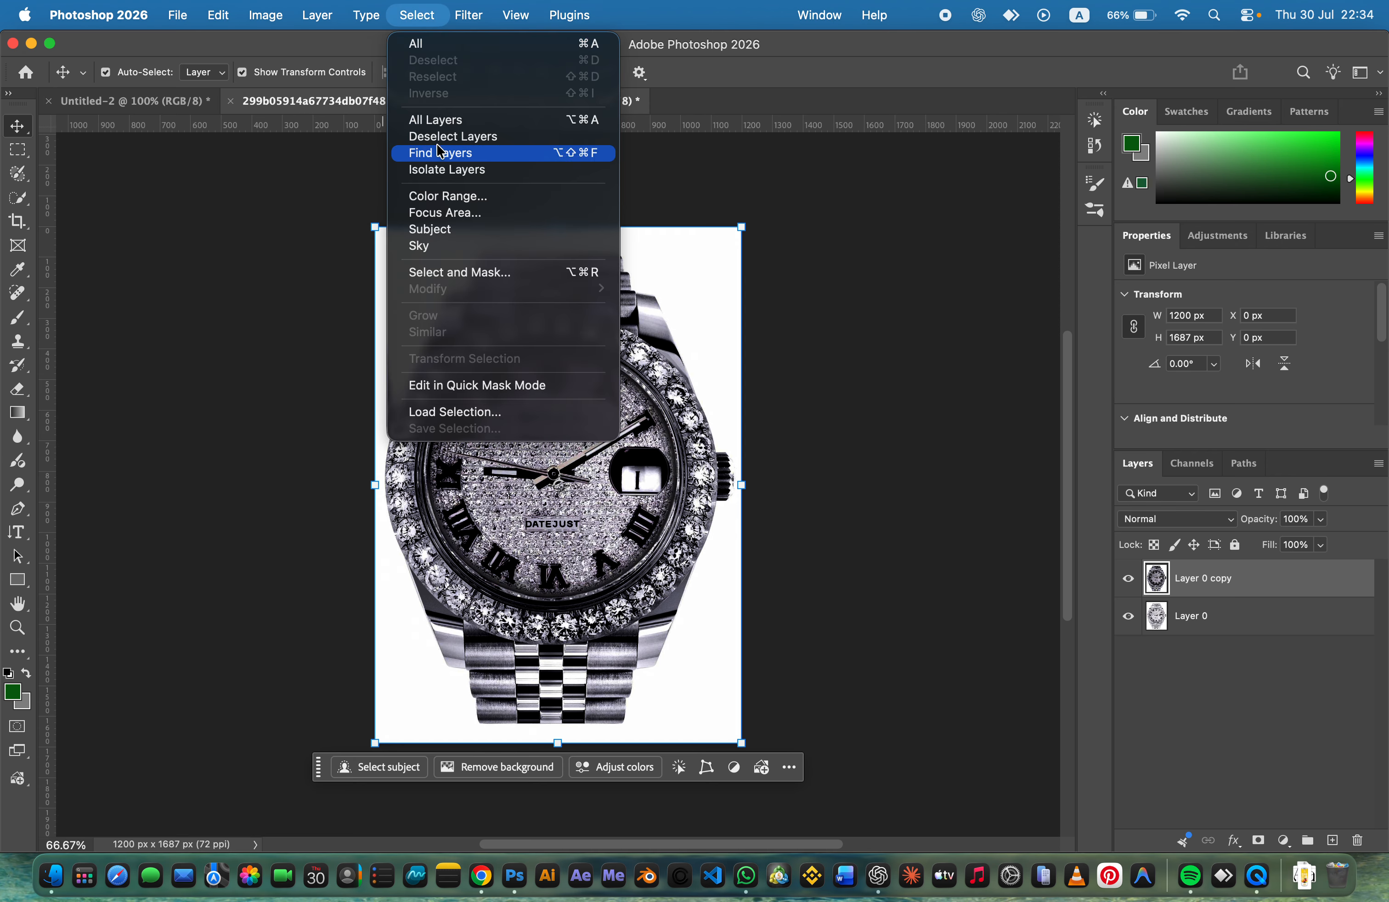
click(443, 236)
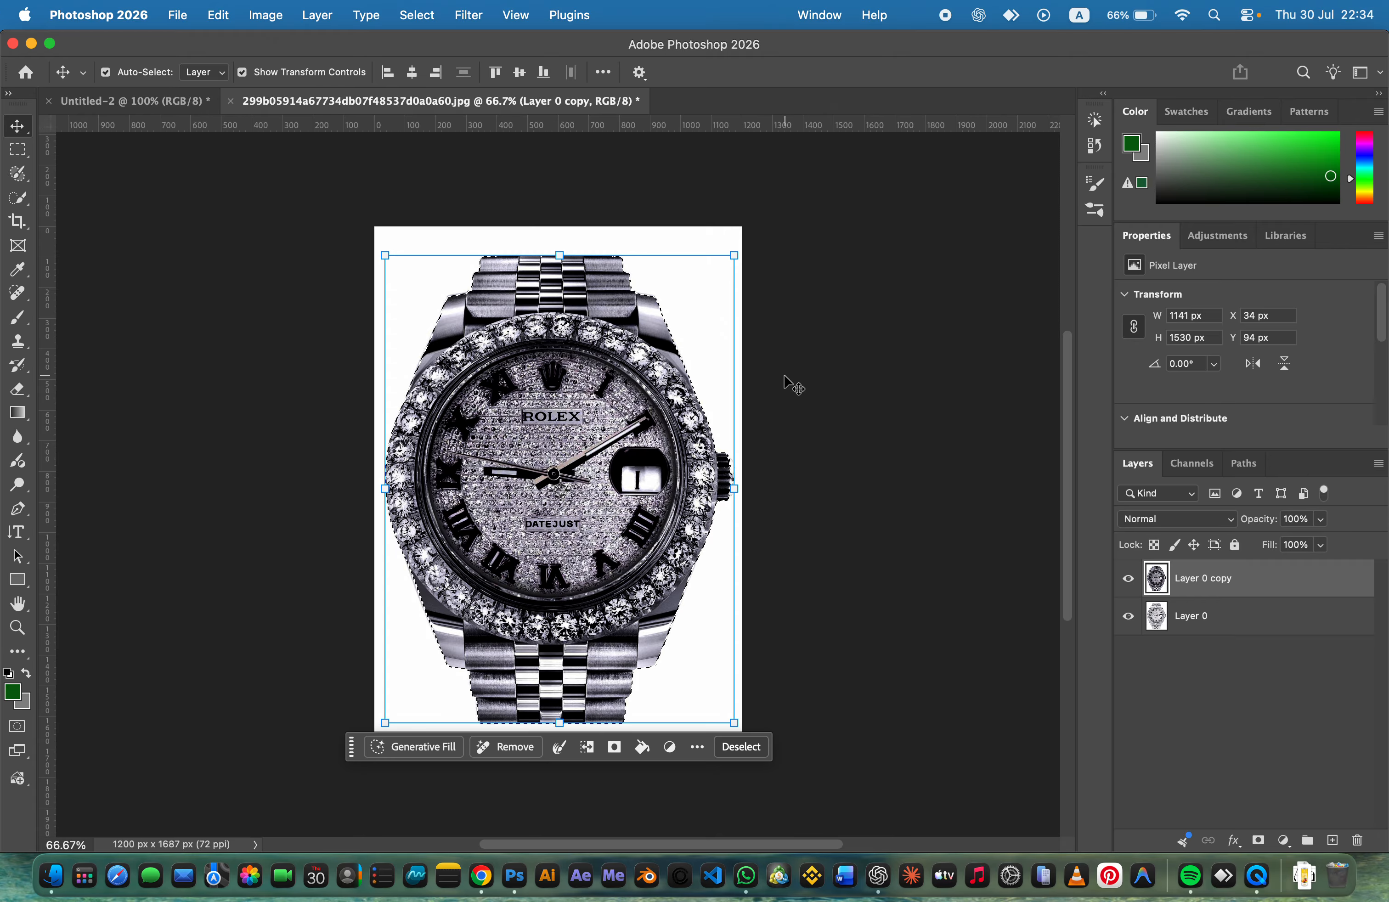
click(1127, 583)
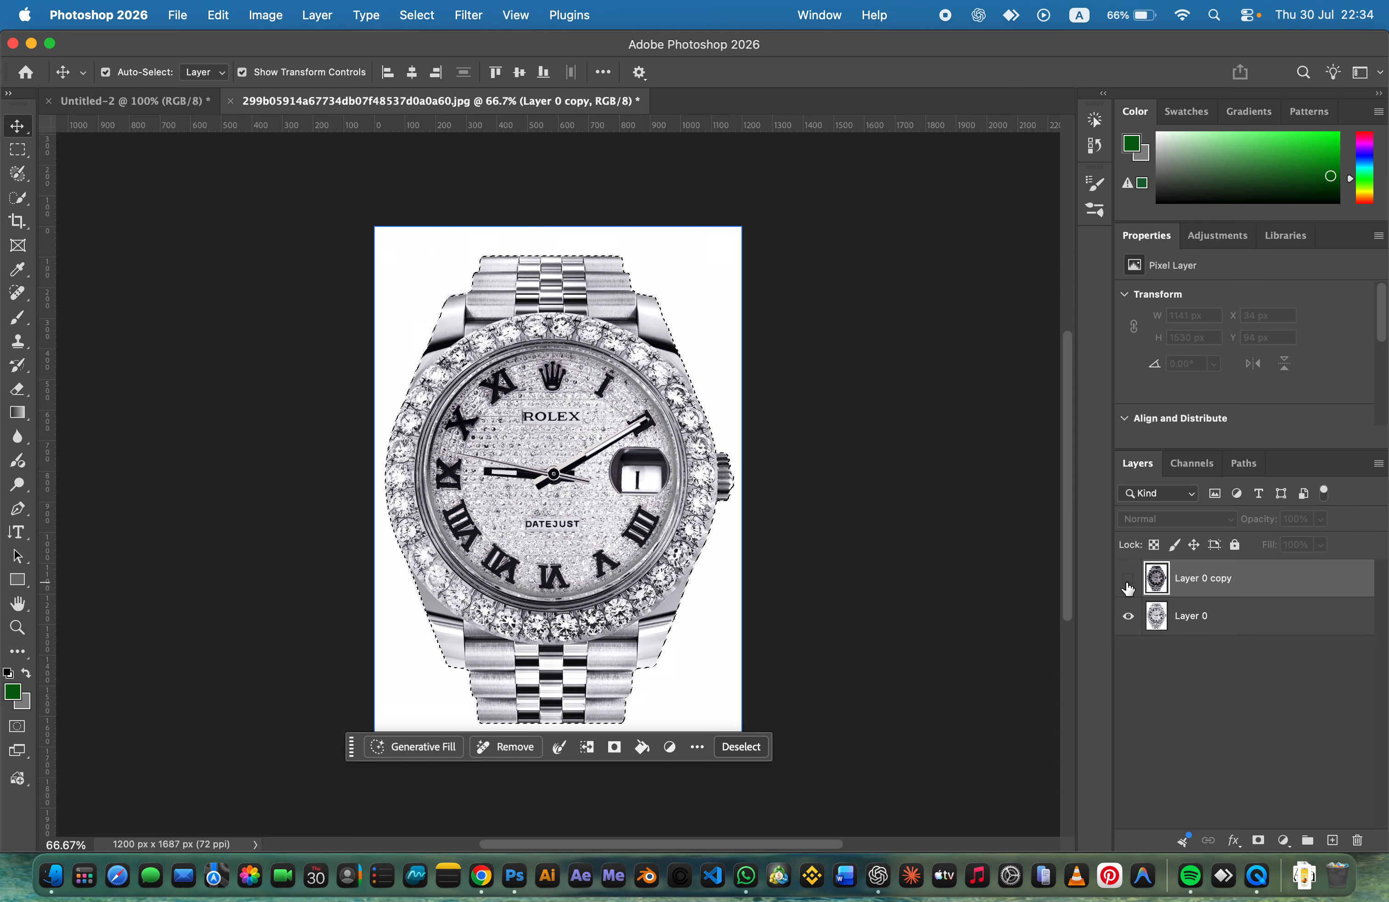
Step: Mask Layer 0 to the selected watch shape so that its white background is hidden
click(1228, 617)
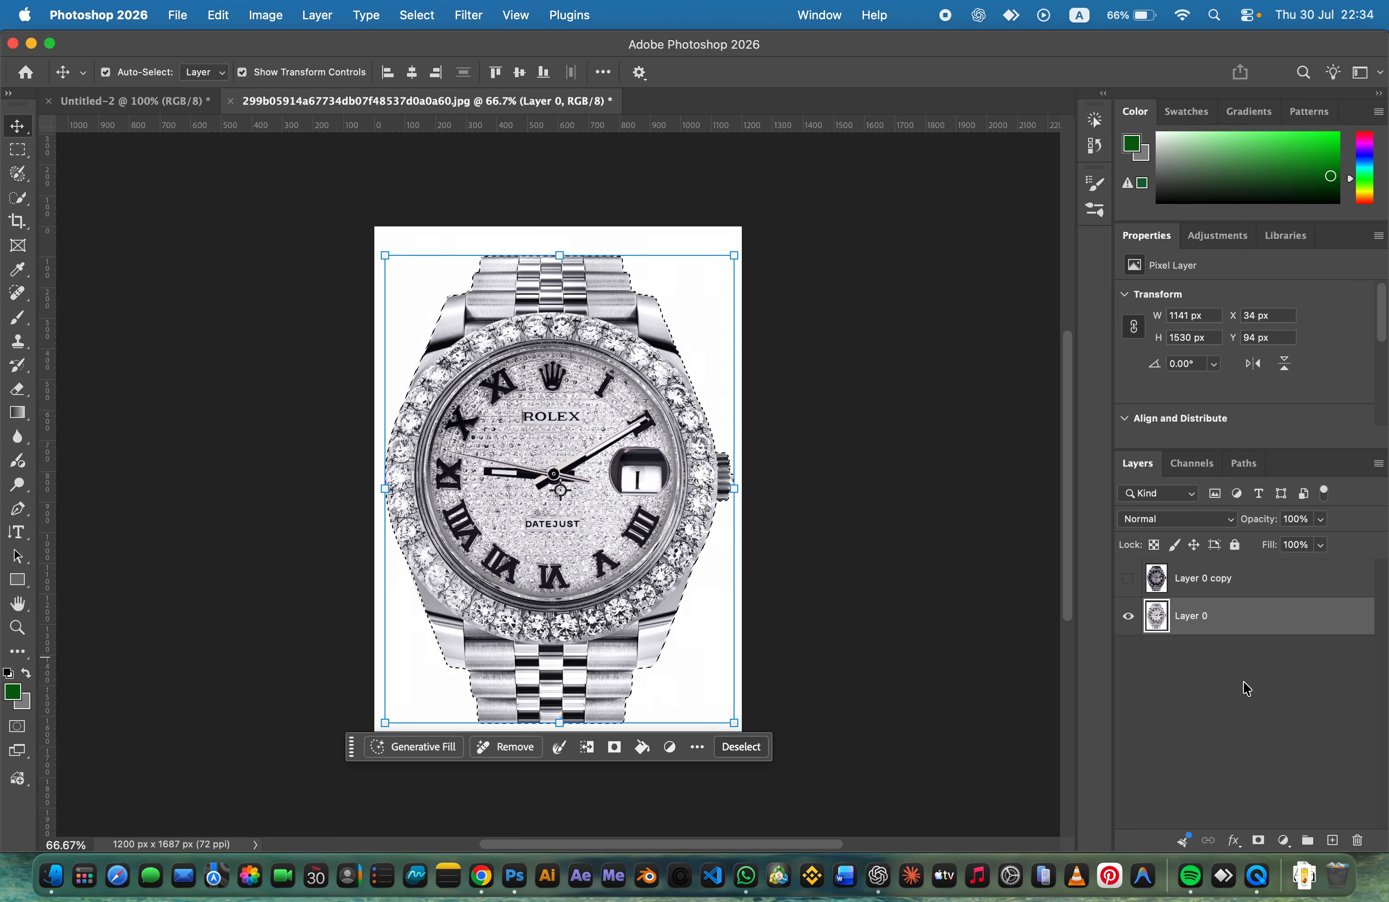
click(1258, 840)
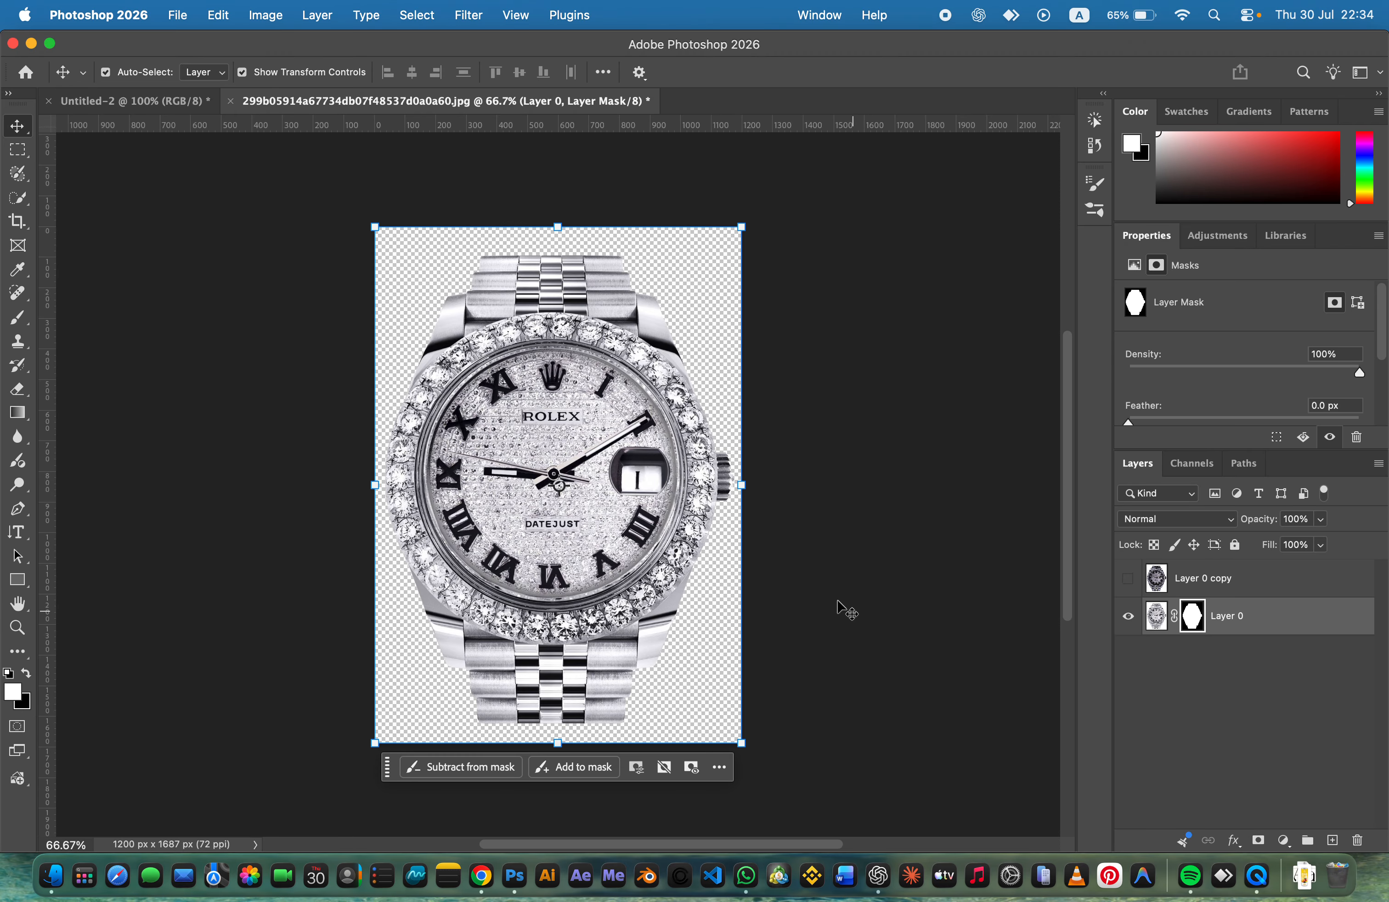
Step: Try to move the masked watch into the Untitled-2 document, and undo the stray moves
drag(673, 468, 208, 168)
click(177, 102)
click(456, 99)
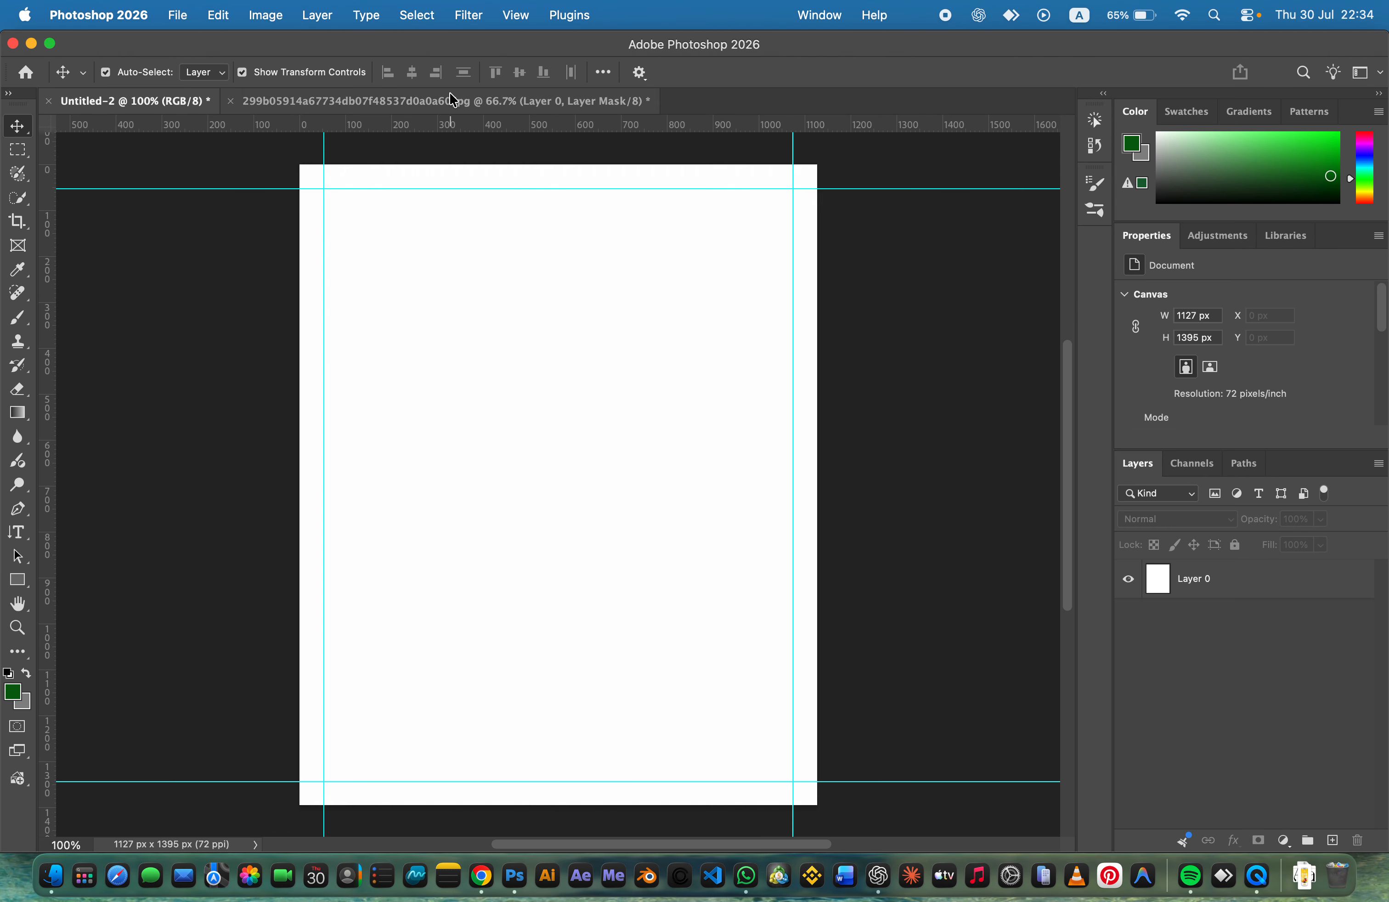
drag(198, 235, 168, 101)
drag(172, 640, 270, 391)
drag(125, 708, 172, 645)
scroll(199, 705, down, 8)
scroll(204, 708, left, 3)
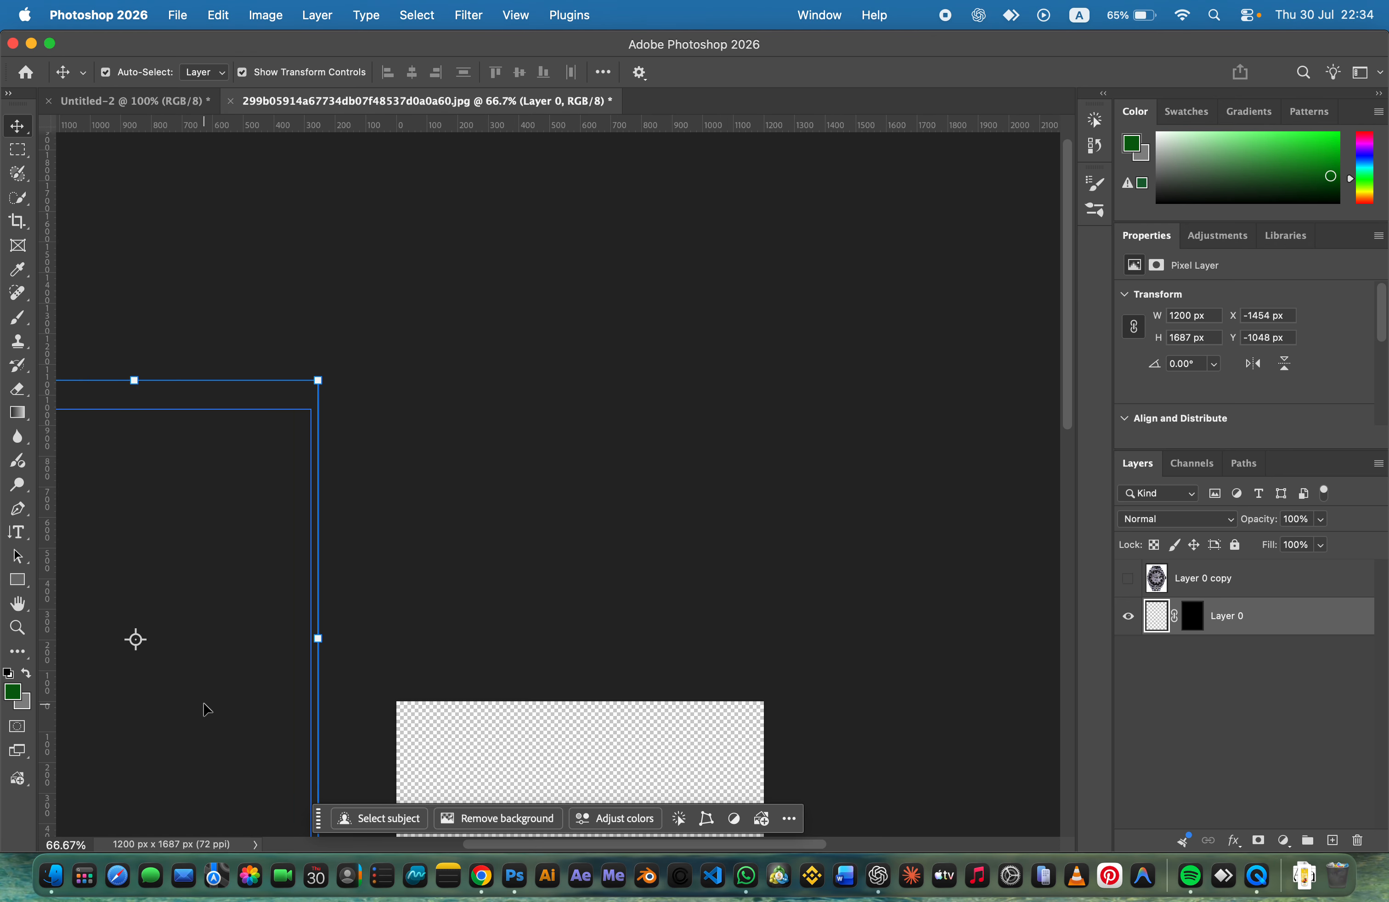
drag(301, 385, 722, 712)
drag(221, 304, 516, 597)
key(super+z)
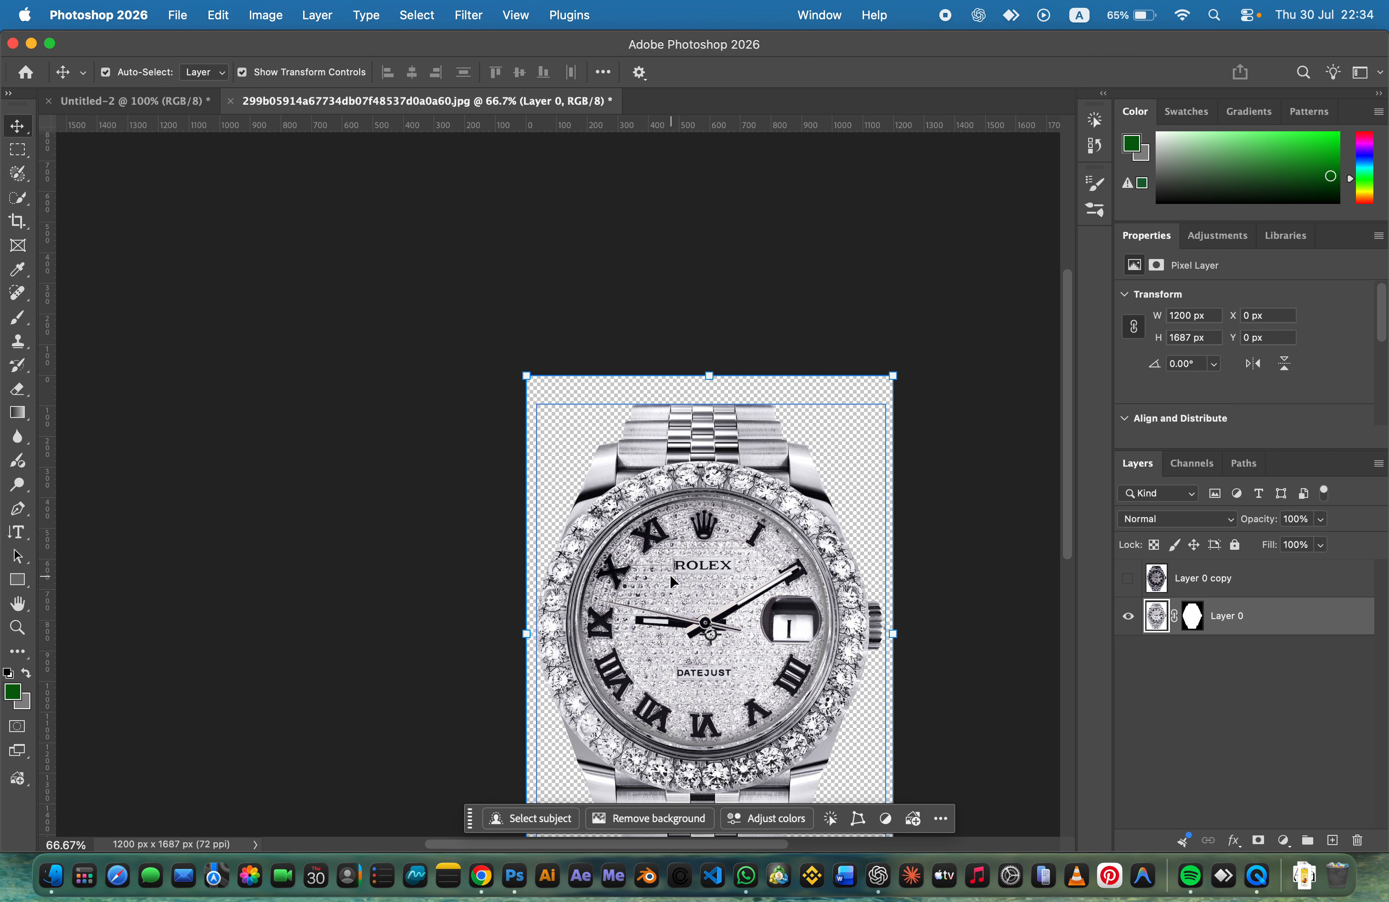
Step: Copy the masked watch layer into the Untitled-2 document
drag(669, 574, 579, 498)
scroll(578, 498, up, 5)
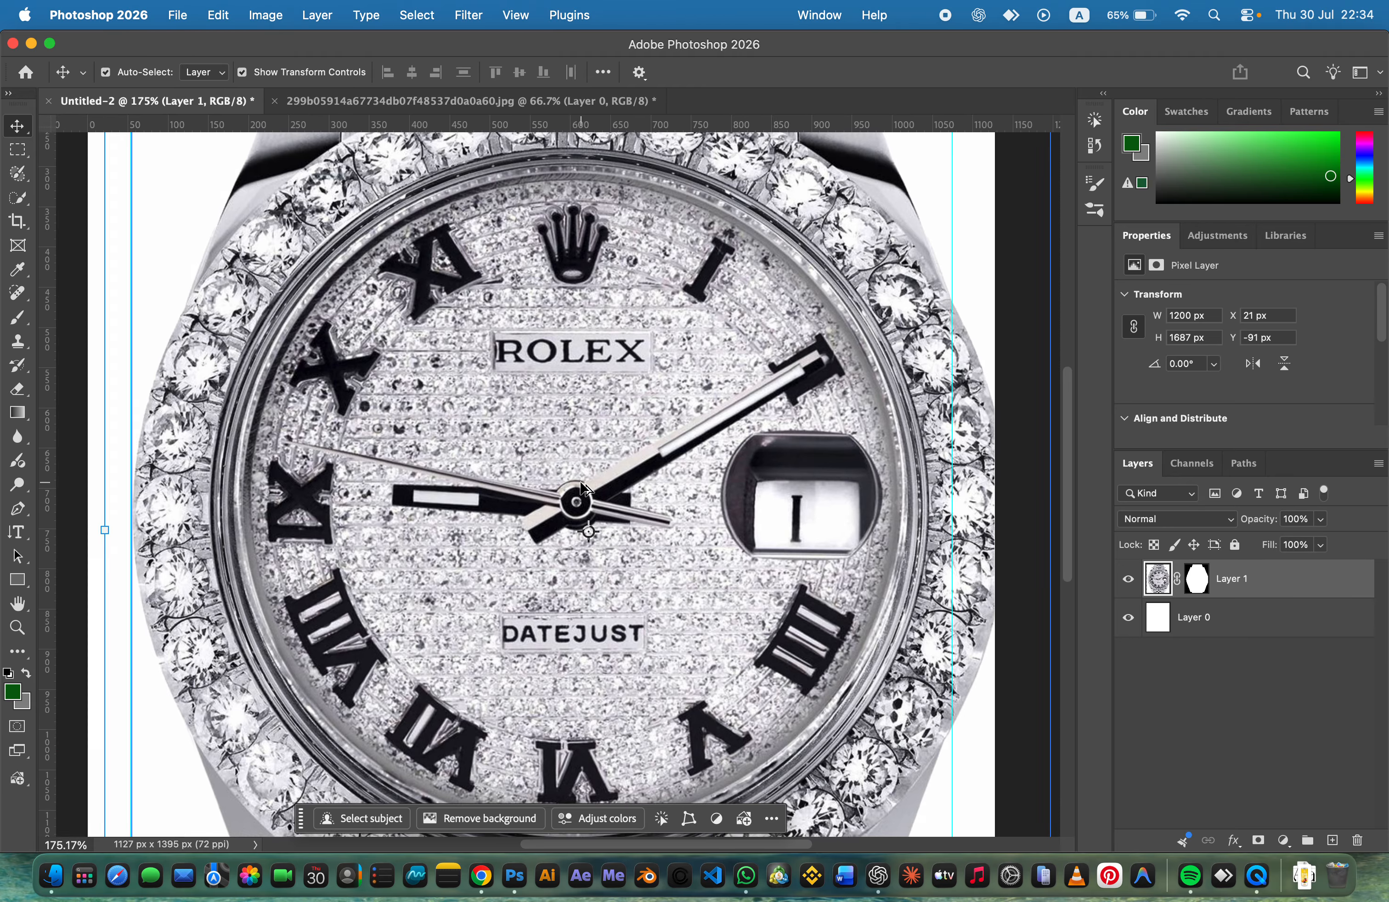
Step: Scale the watch down to about 56% and place it in the lower part of the canvas, above the bottom guide
scroll(579, 495, down, 6)
scroll(581, 491, down, 2)
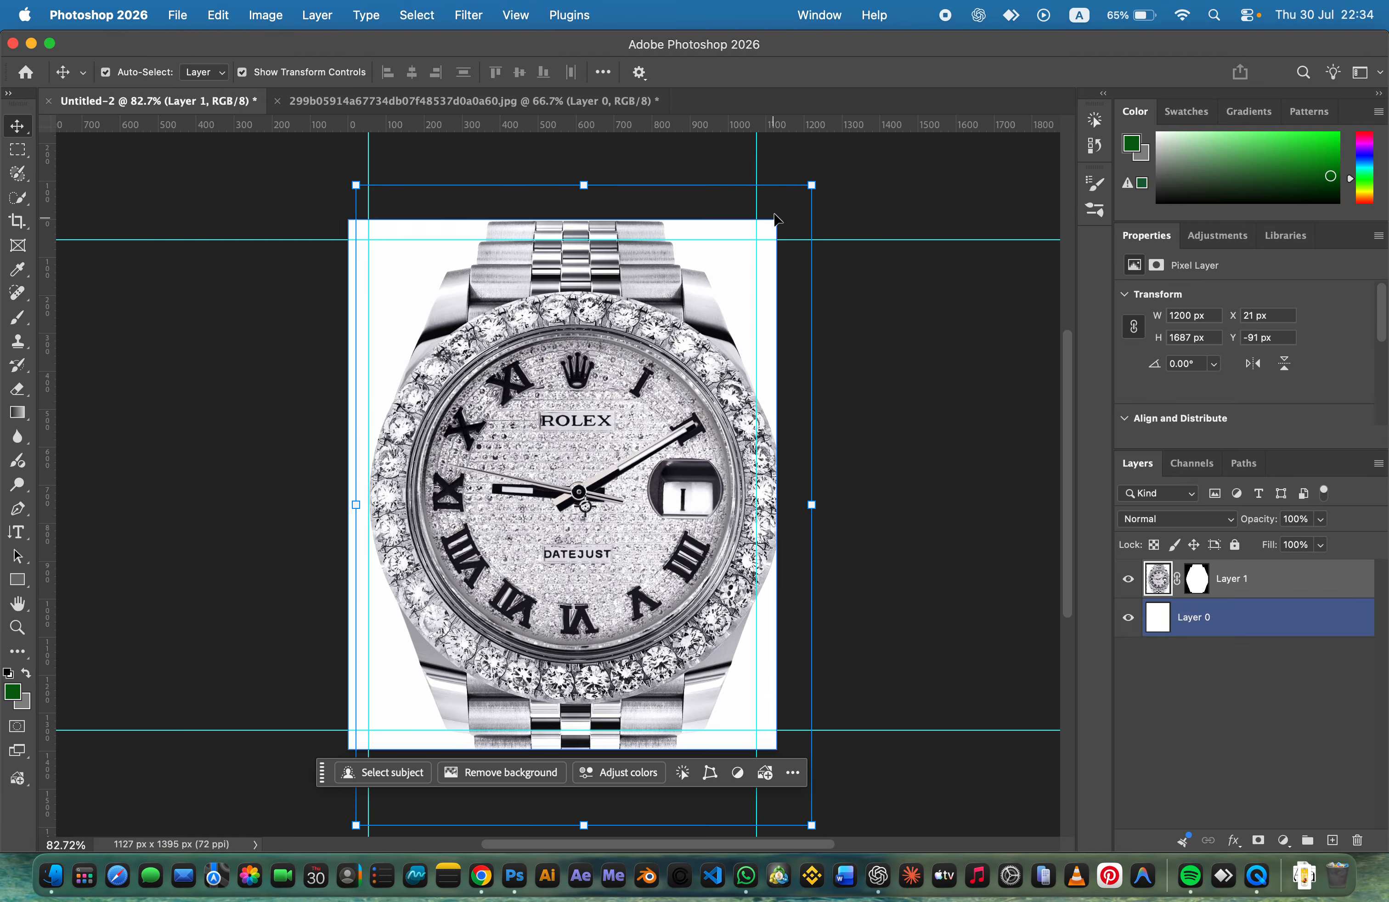
drag(810, 186, 661, 398)
drag(570, 428, 603, 443)
drag(709, 311, 667, 380)
drag(577, 507, 596, 493)
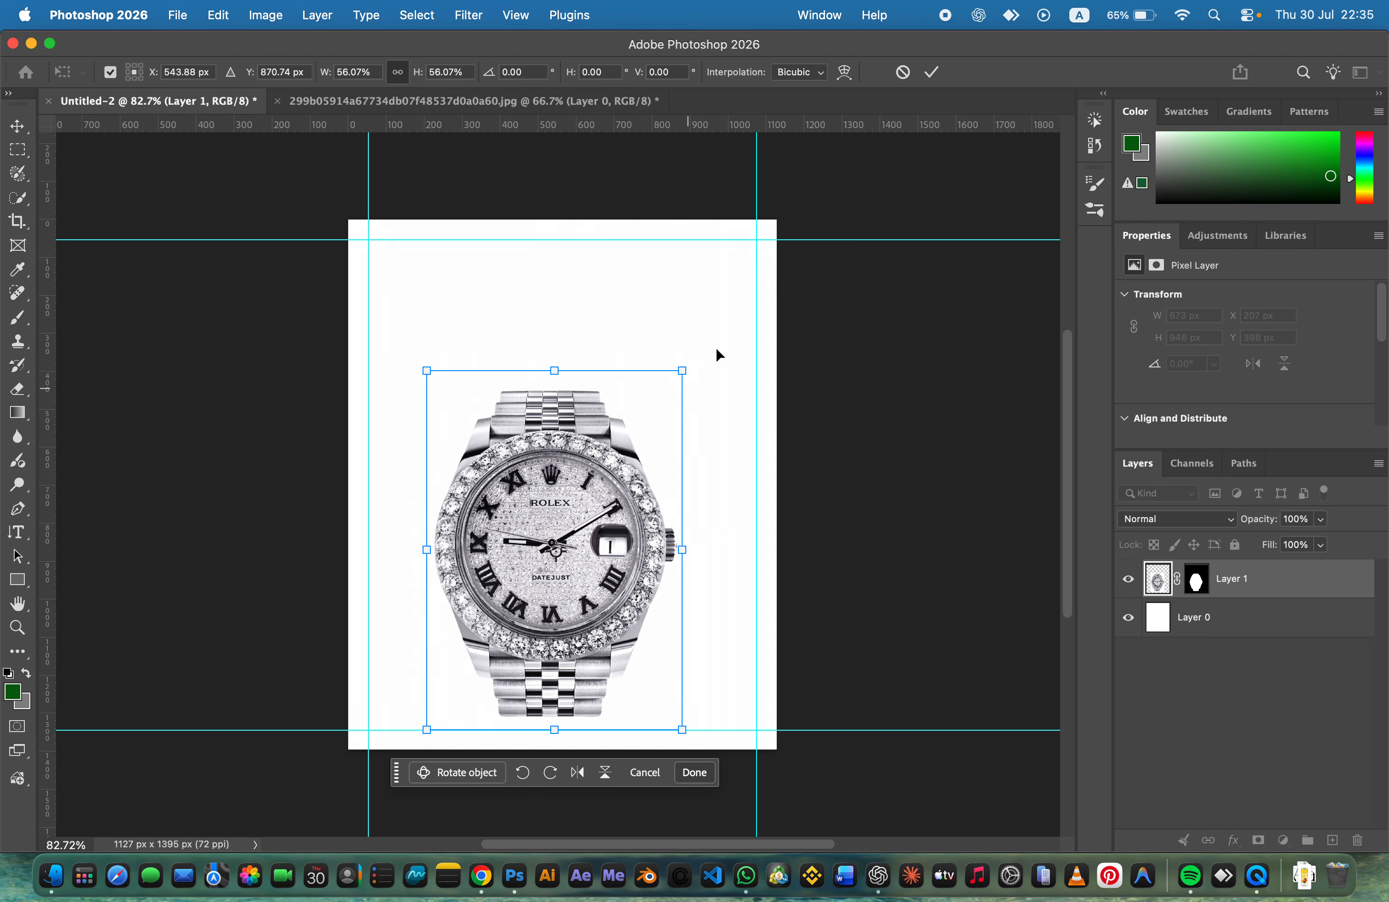
click(931, 72)
click(893, 496)
Step: Centre the watch horizontally on the canvas, at about X 227 px and Y 398 px, and deselect it
scroll(881, 508, left, 2)
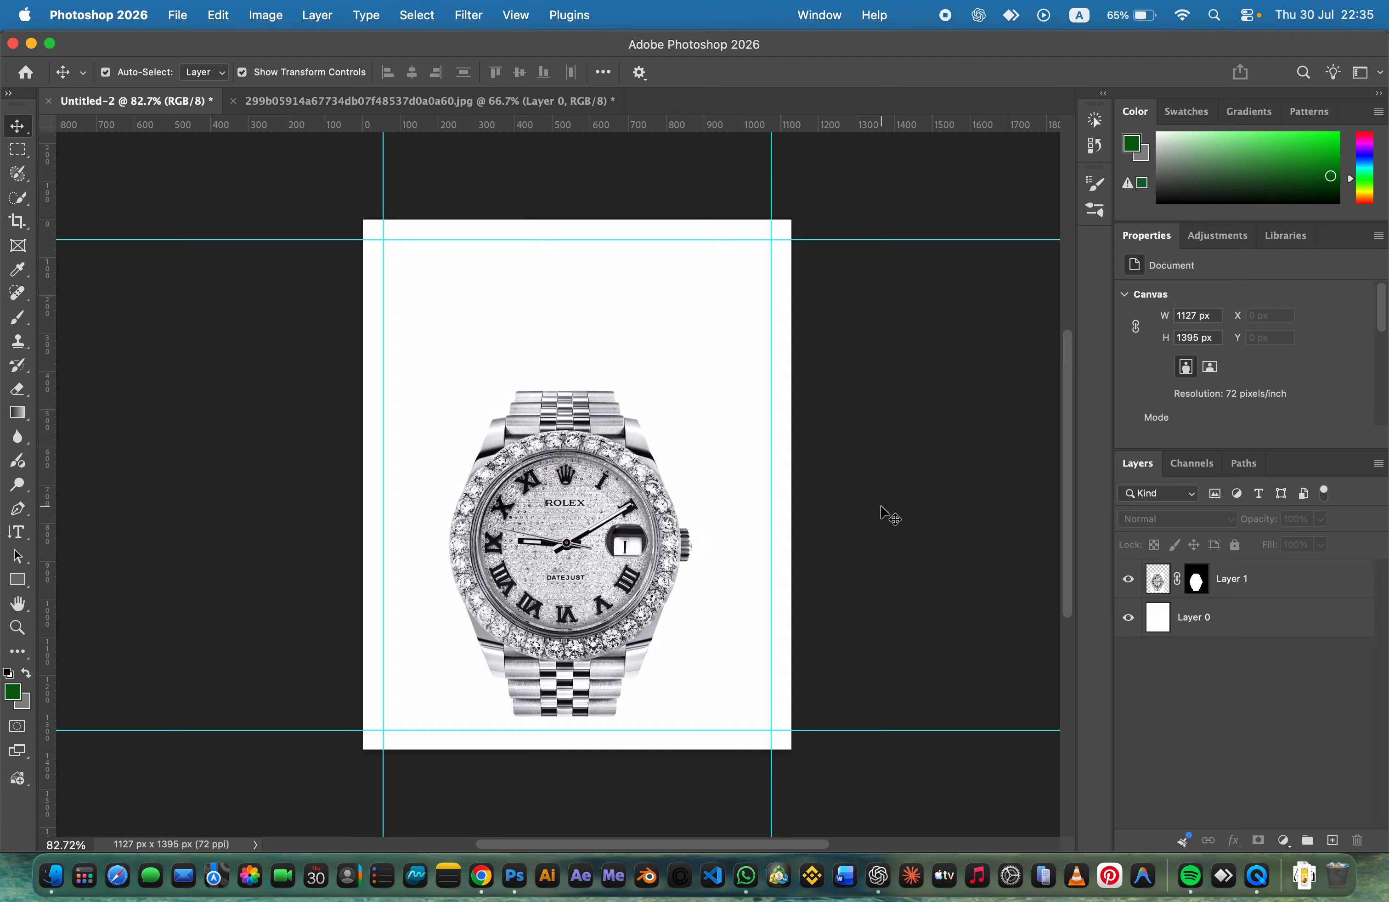
scroll(719, 534, up, 3)
click(719, 534)
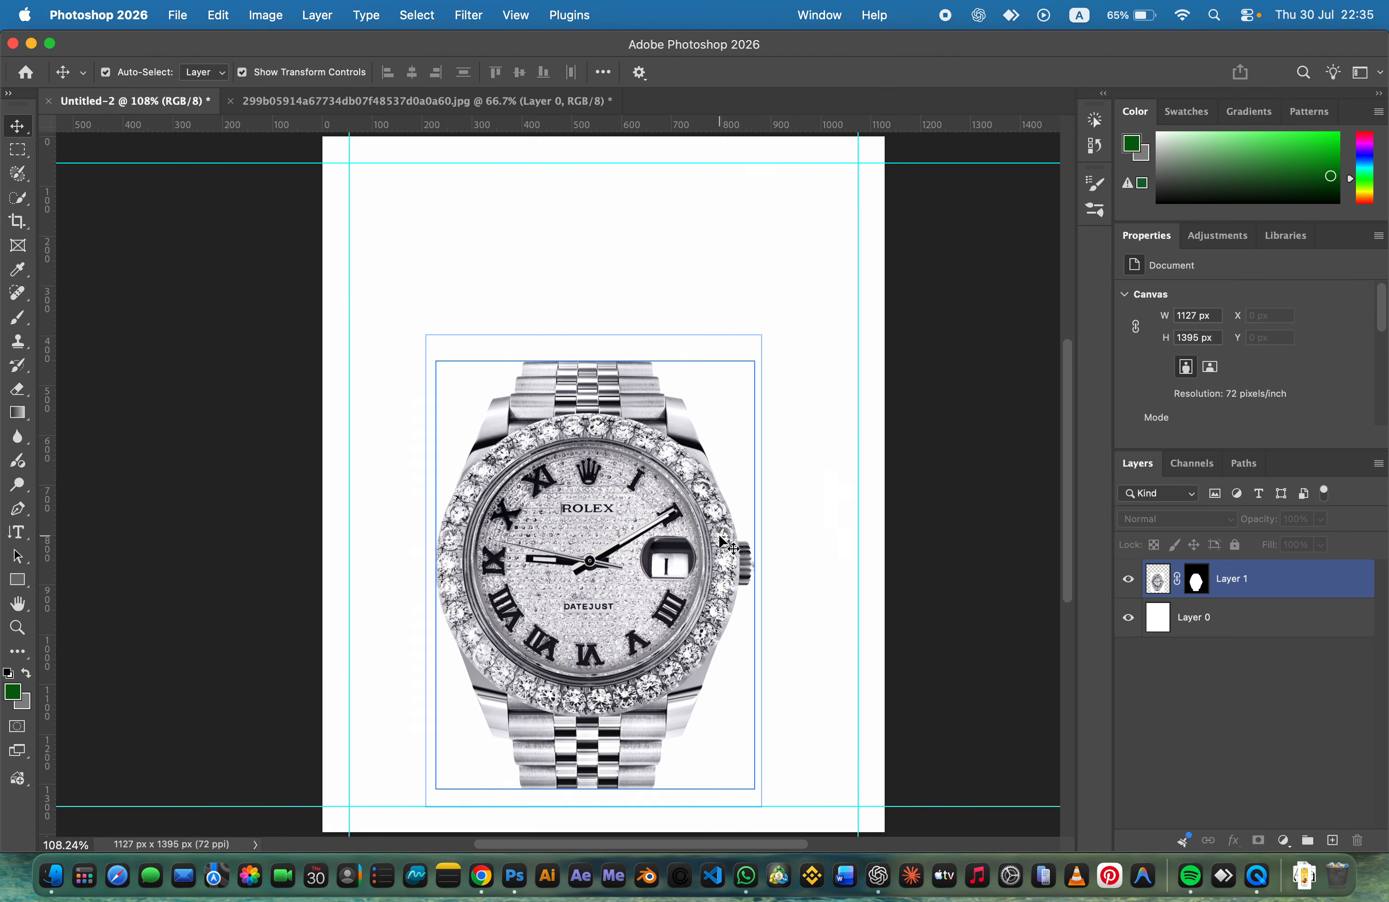
click(945, 440)
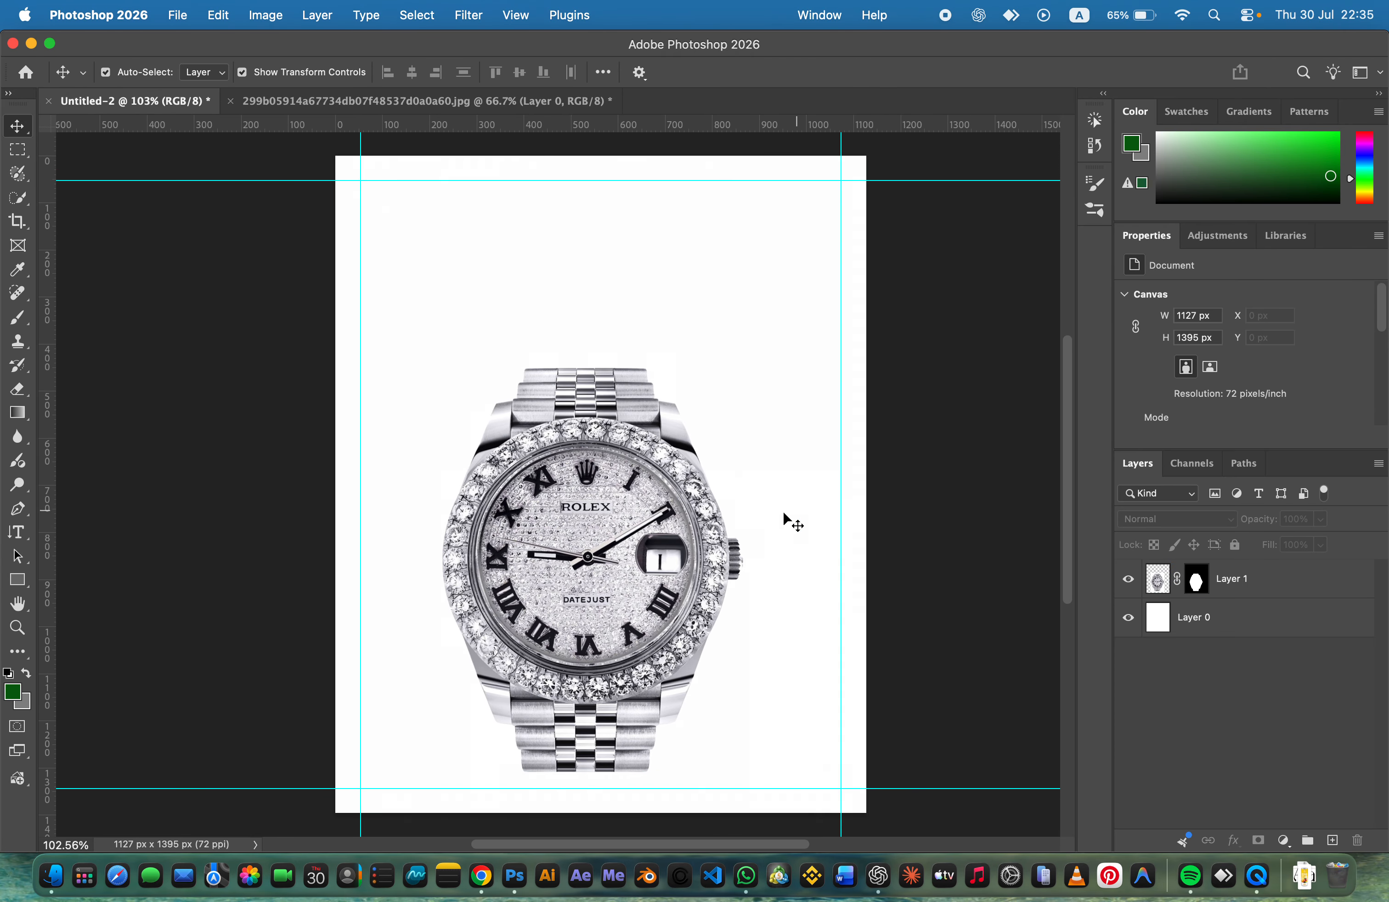
mouse_move(660, 542)
mouse_down()
mouse_move(682, 541)
mouse_move(638, 528)
mouse_up()
click(944, 477)
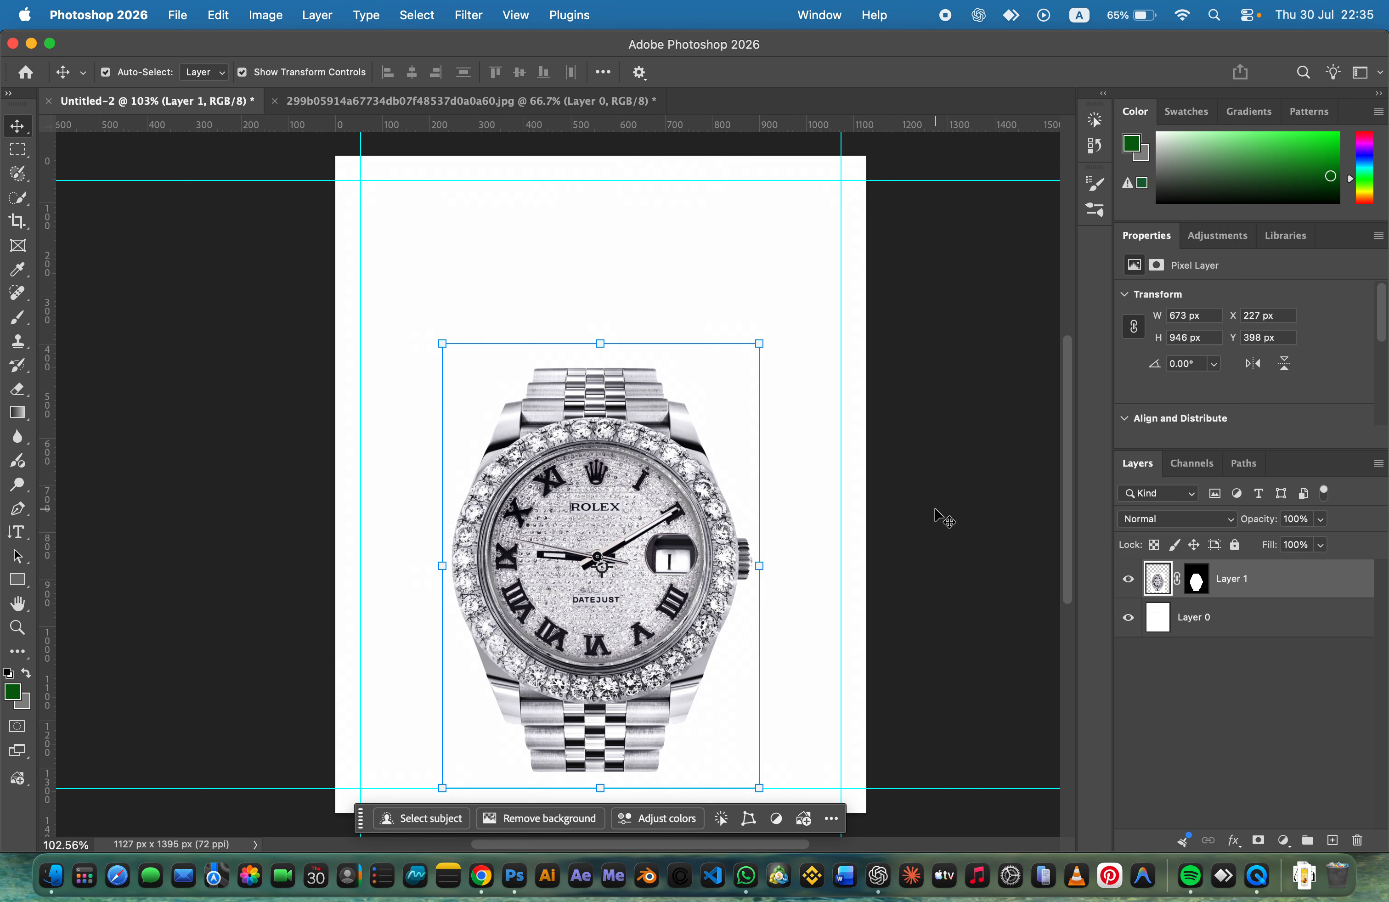
click(981, 493)
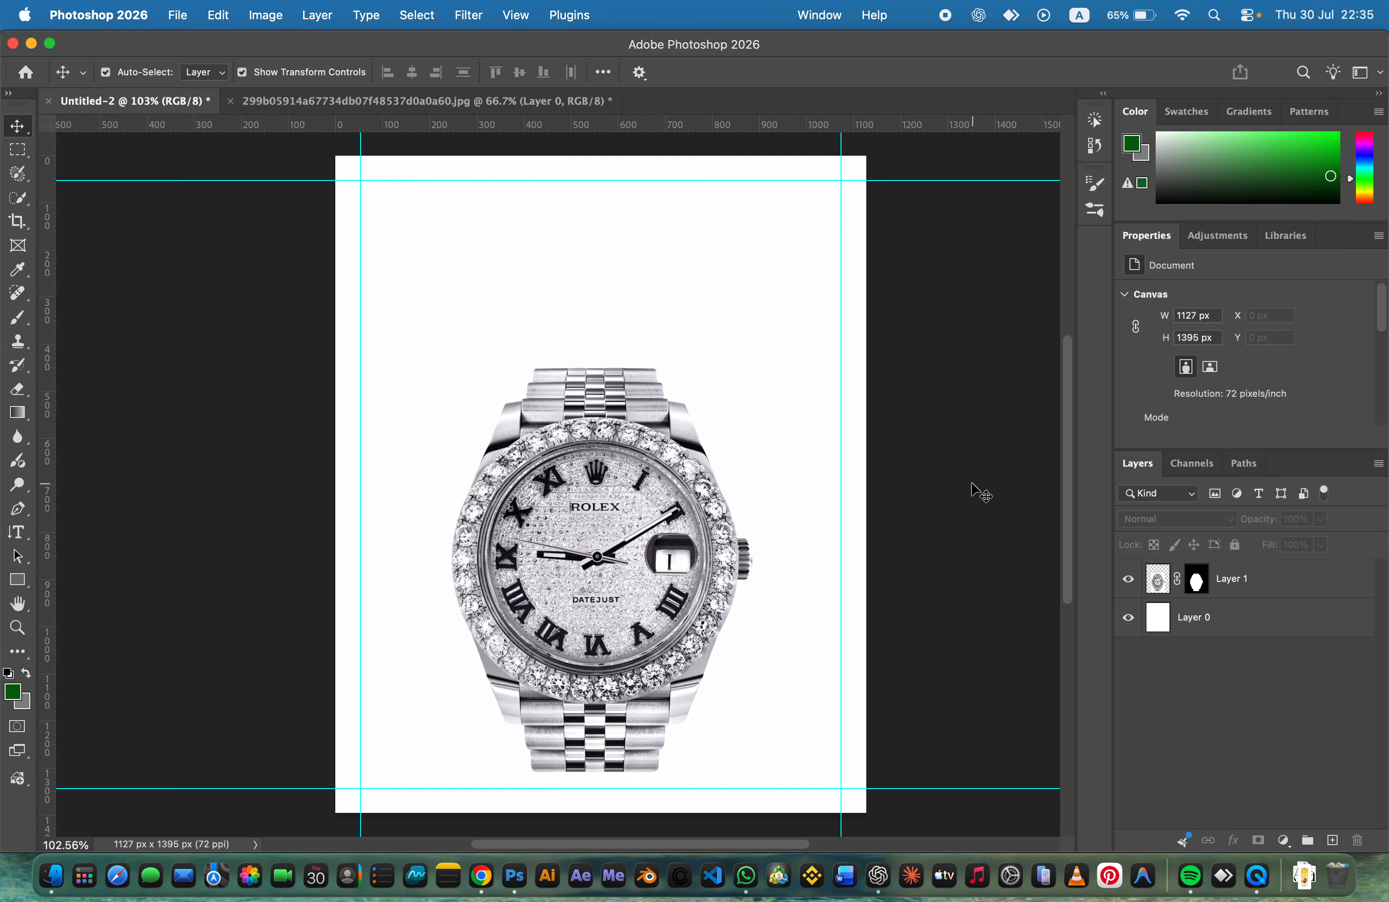
click(656, 496)
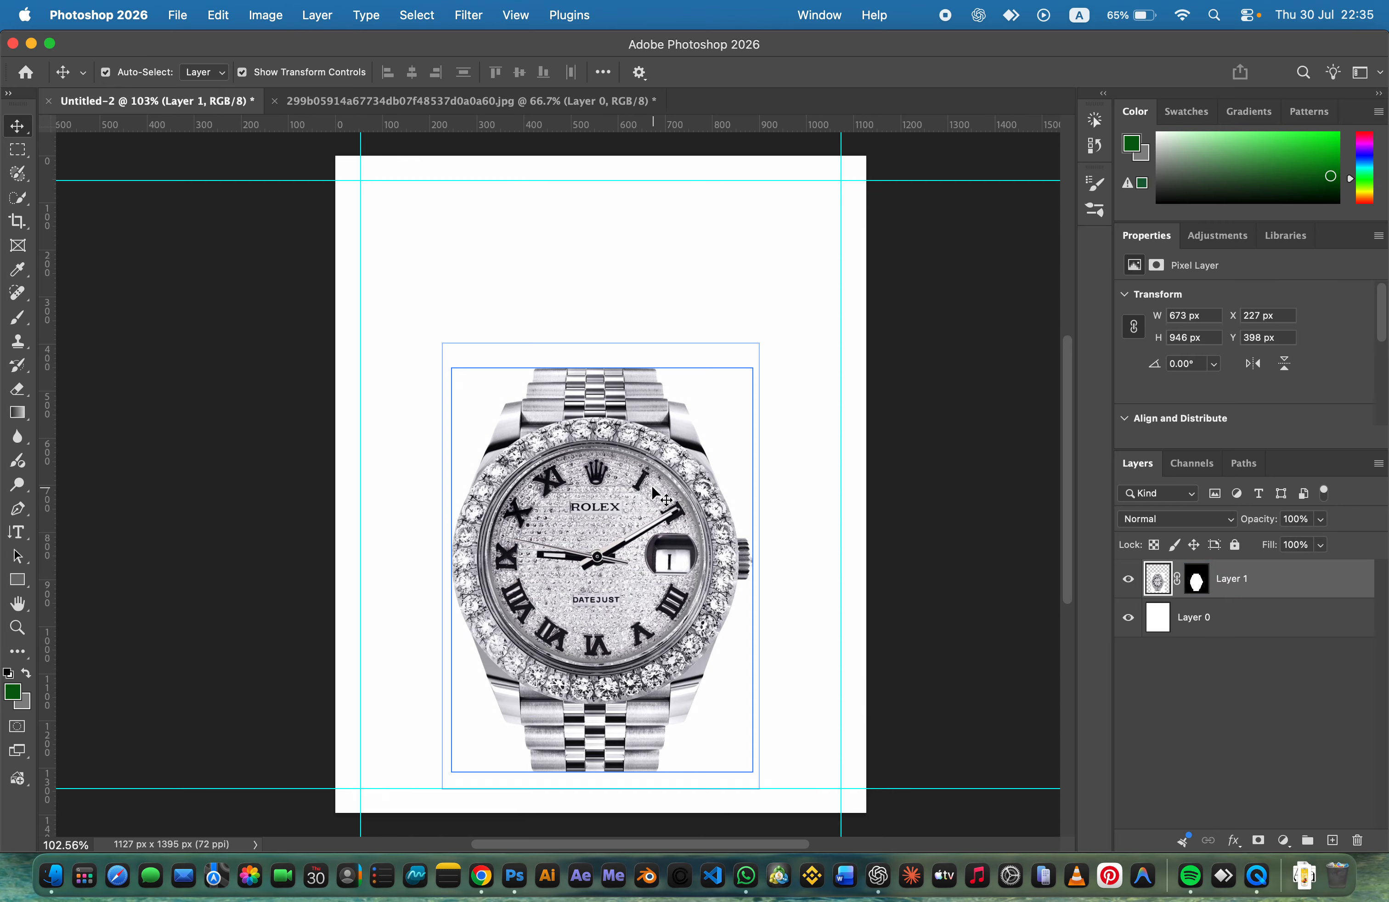
click(955, 474)
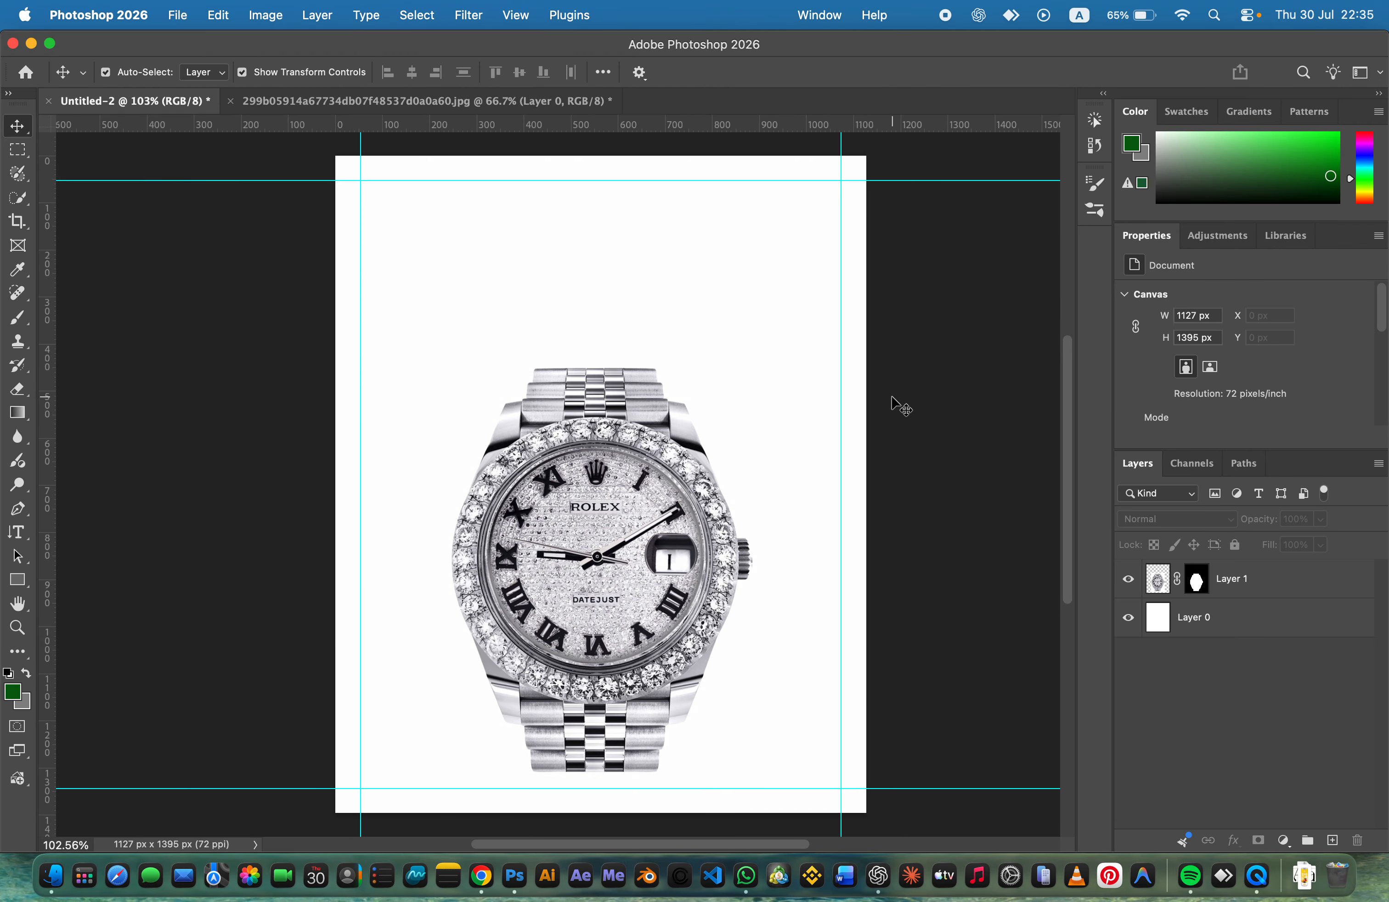
click(1265, 583)
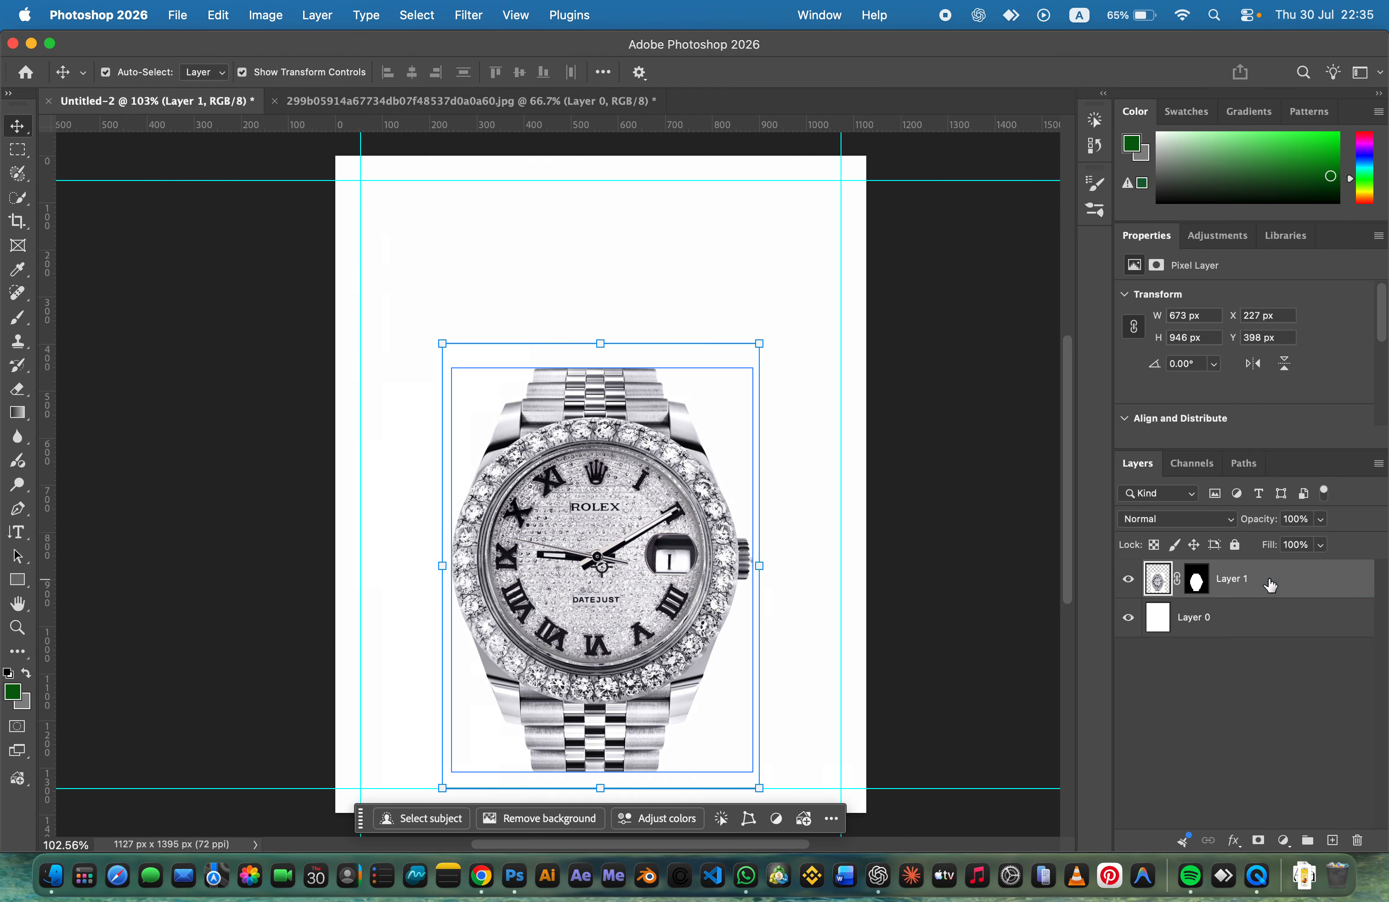
click(1265, 619)
click(957, 561)
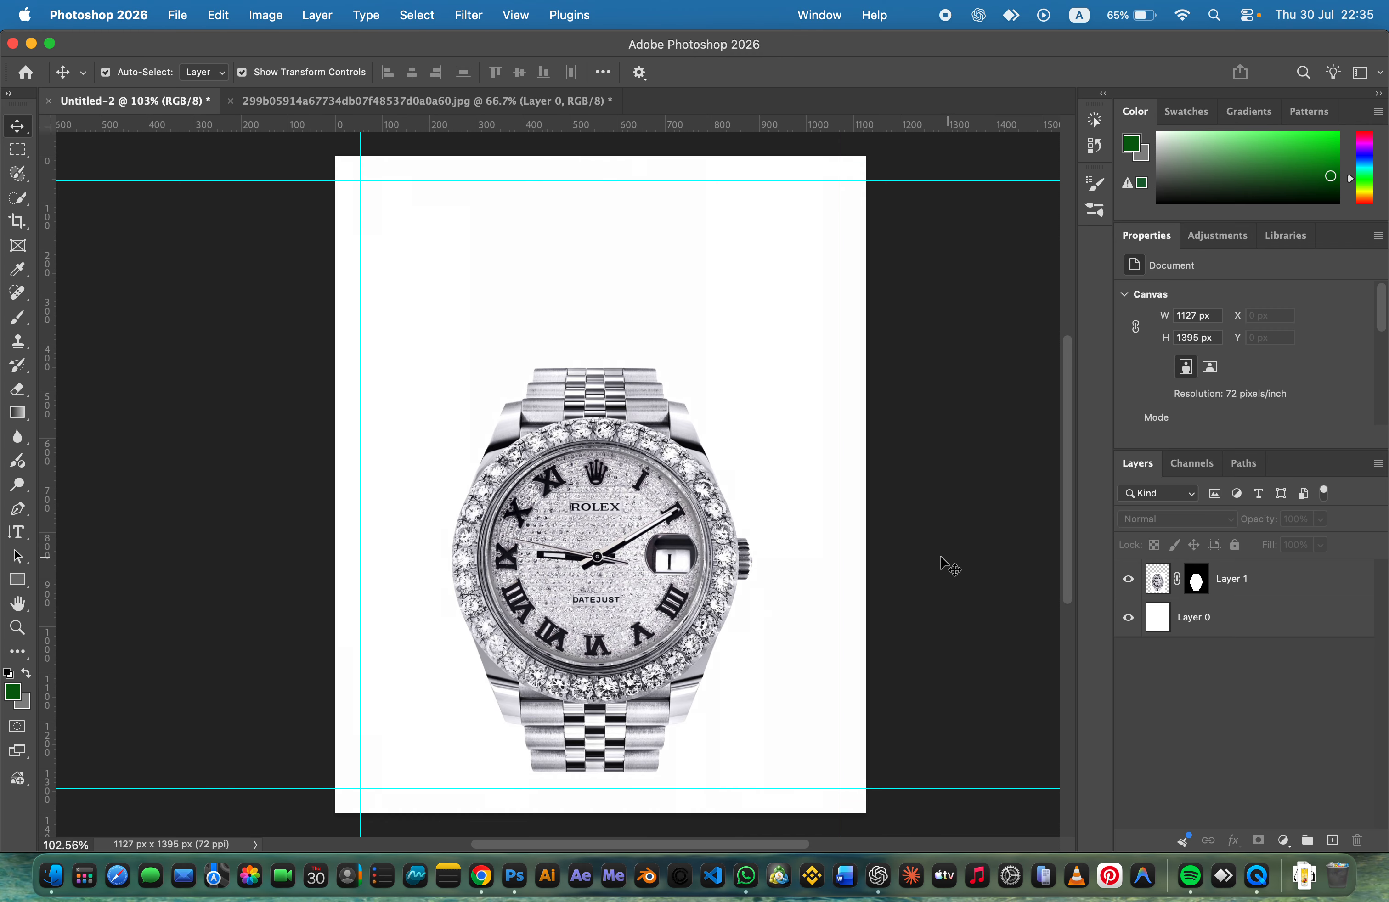
click(779, 562)
click(890, 563)
click(625, 470)
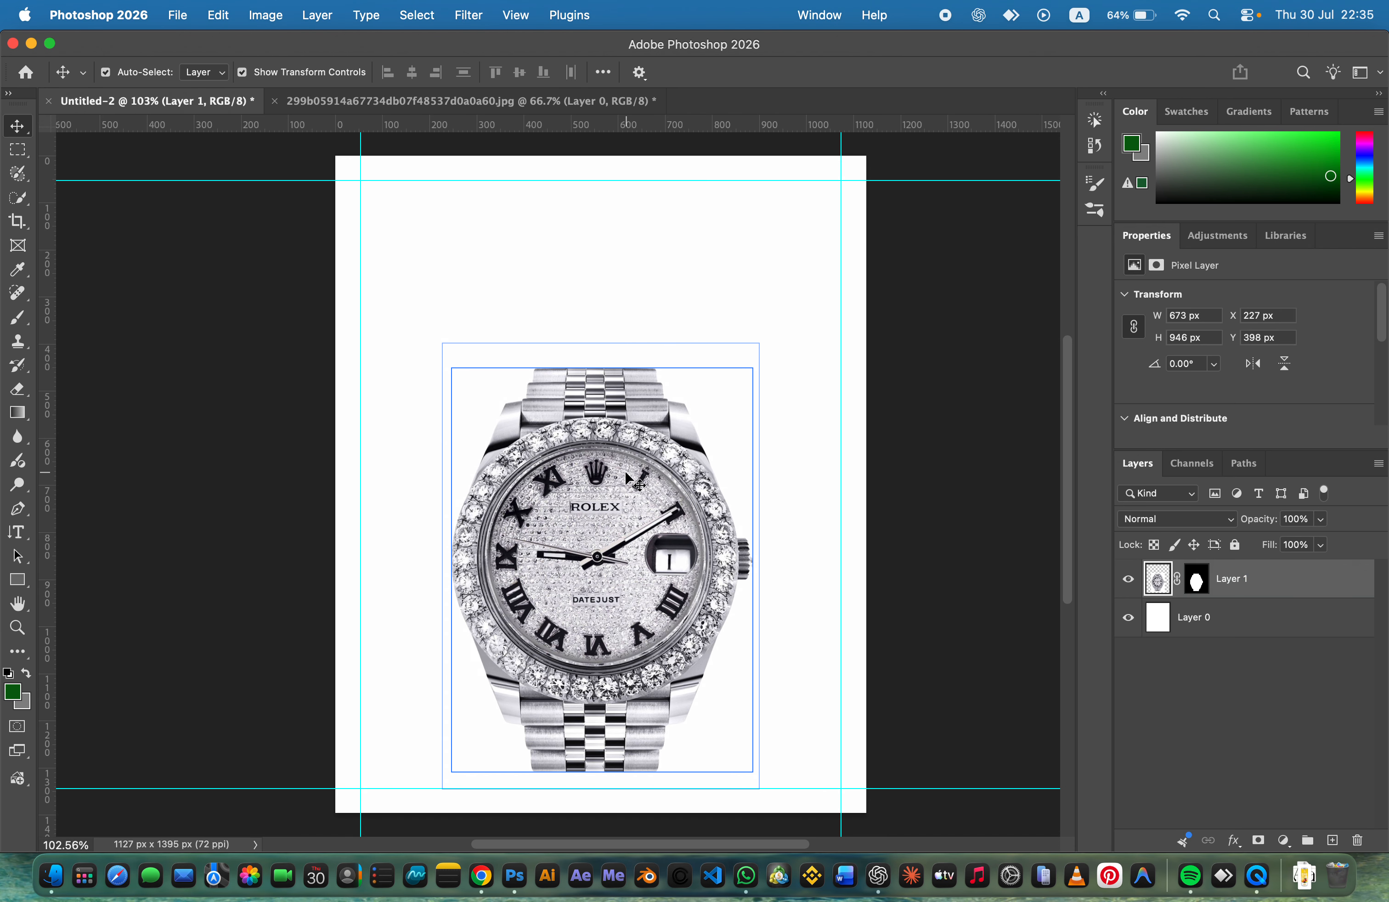
click(961, 490)
click(673, 515)
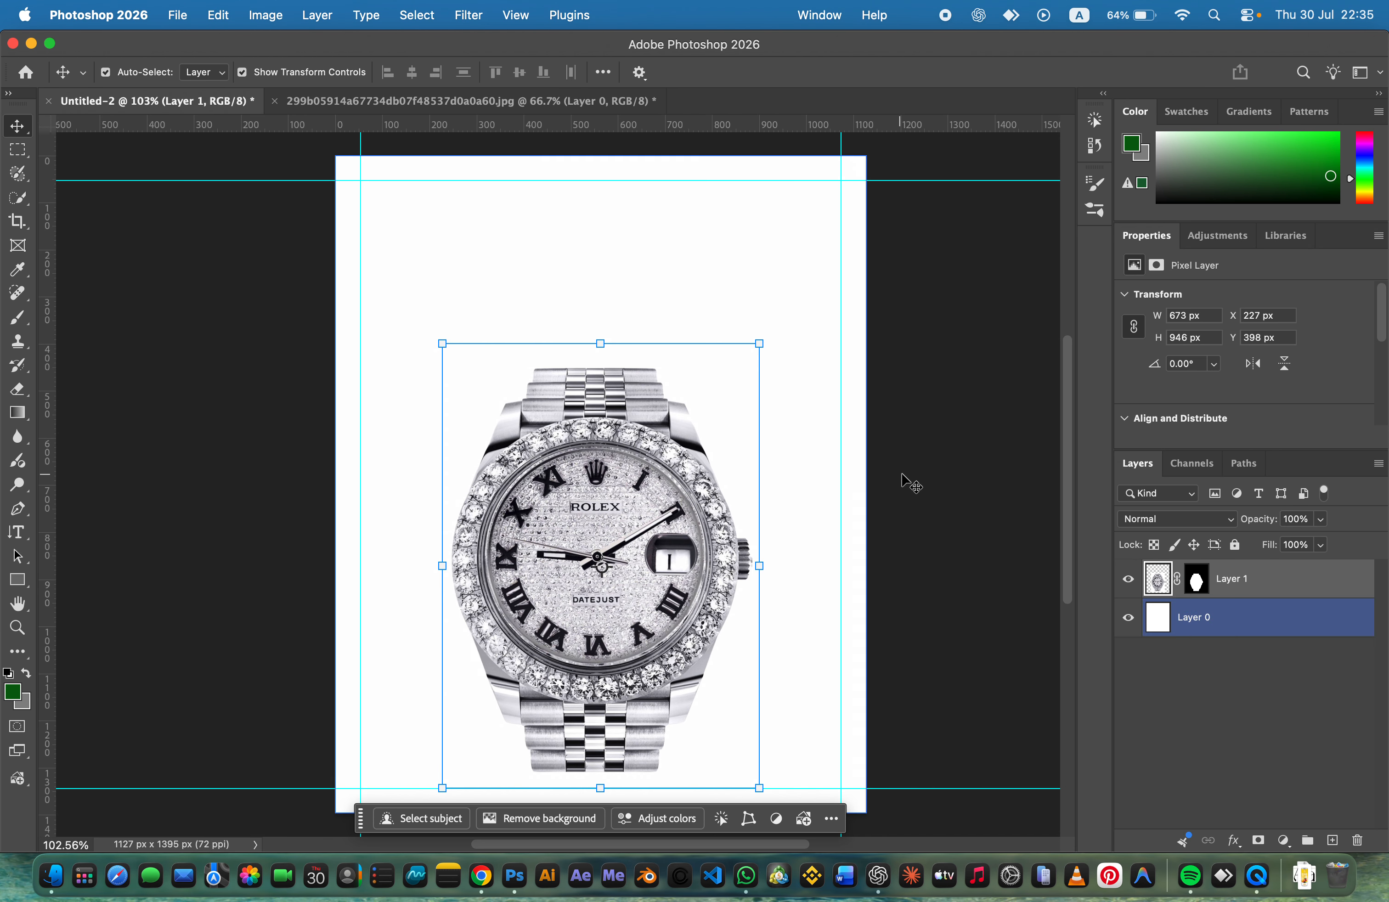
click(929, 482)
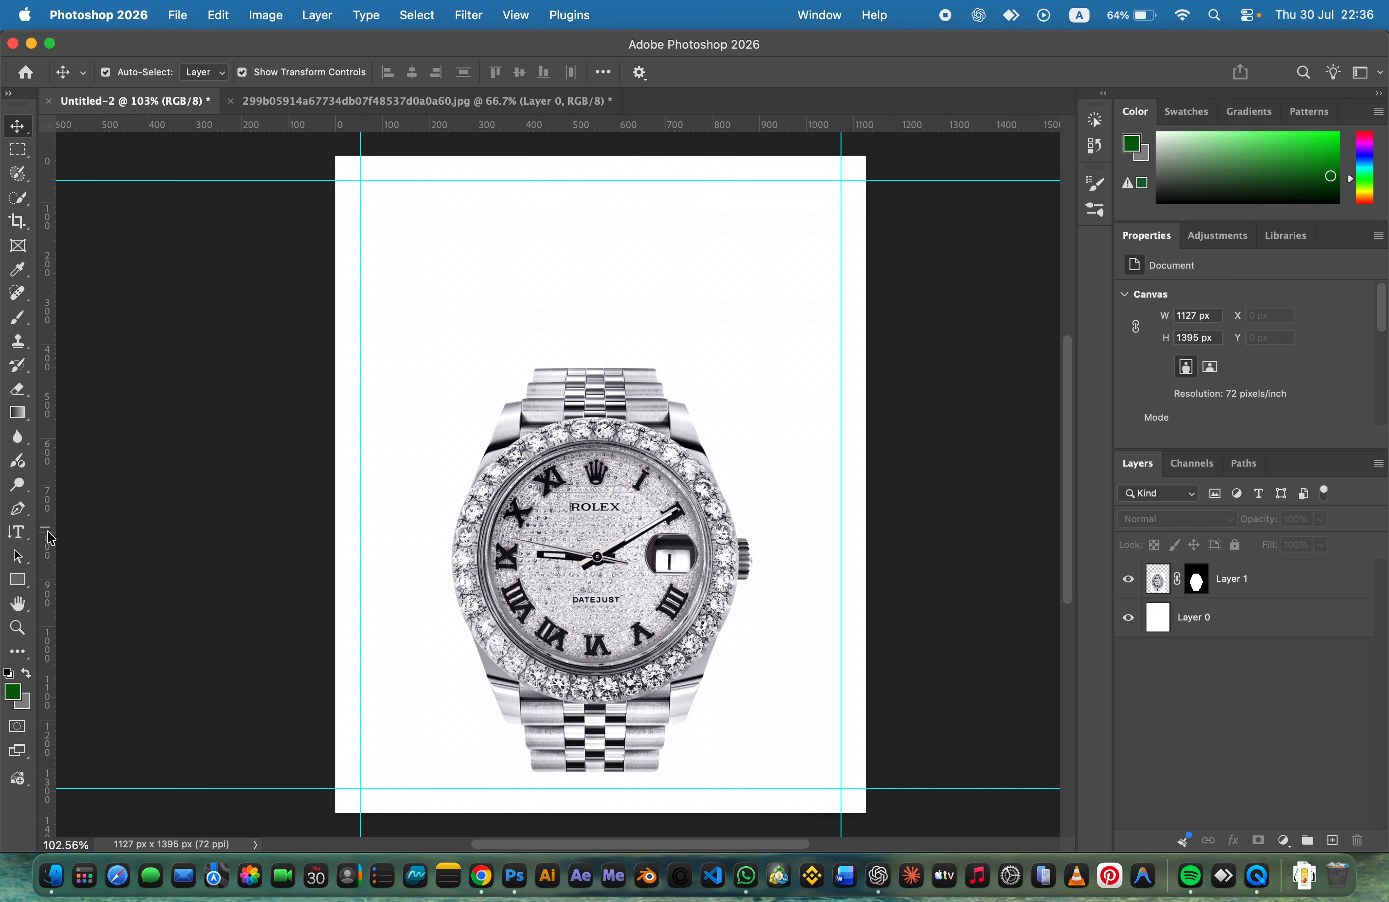
Step: Add the text "Rolex" in the empty area above the watch, on a type layer above Layer 1
drag(26, 538, 78, 529)
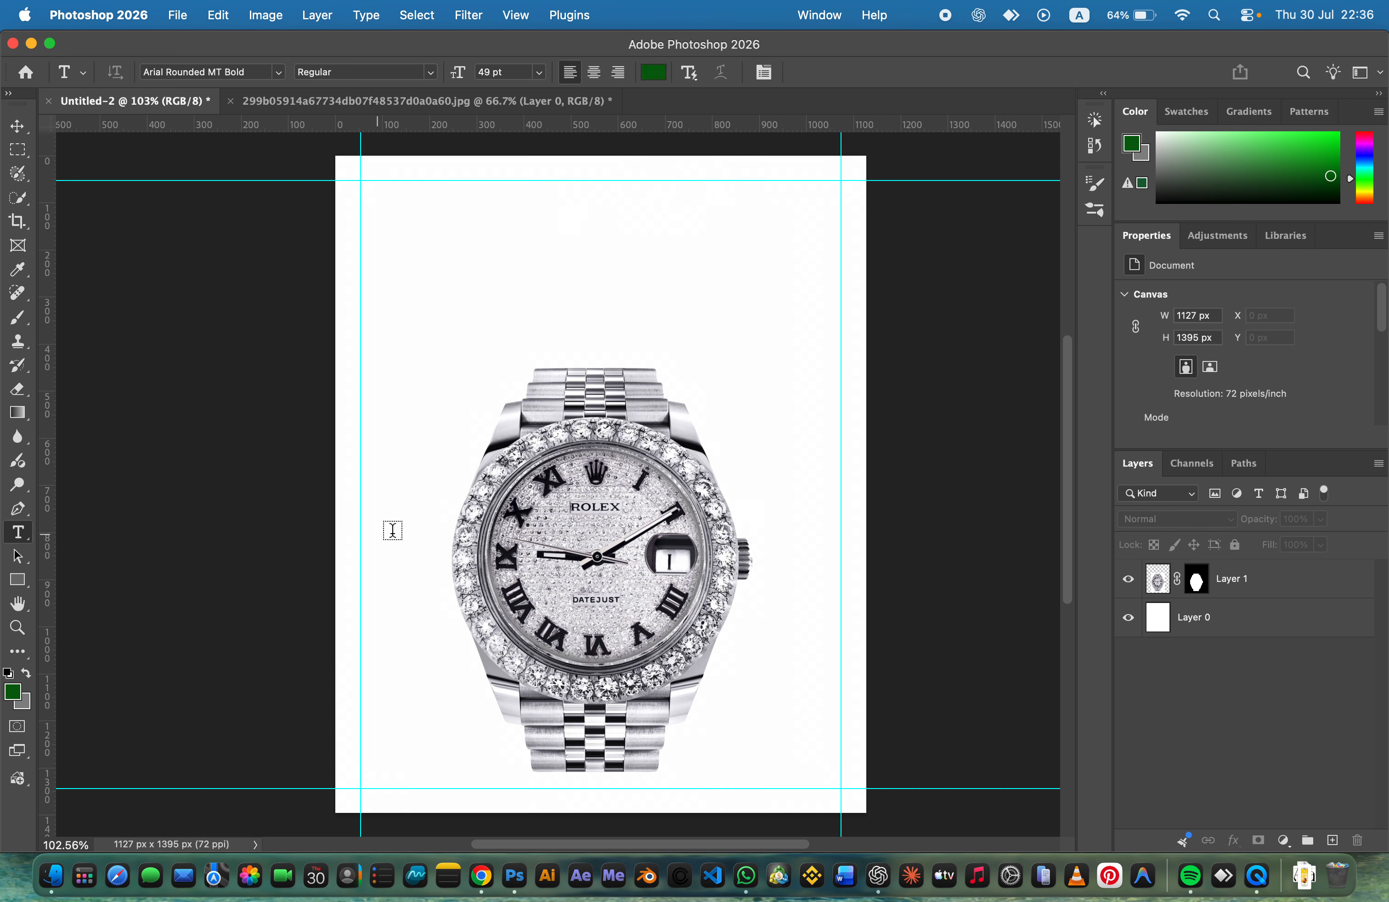
click(1225, 577)
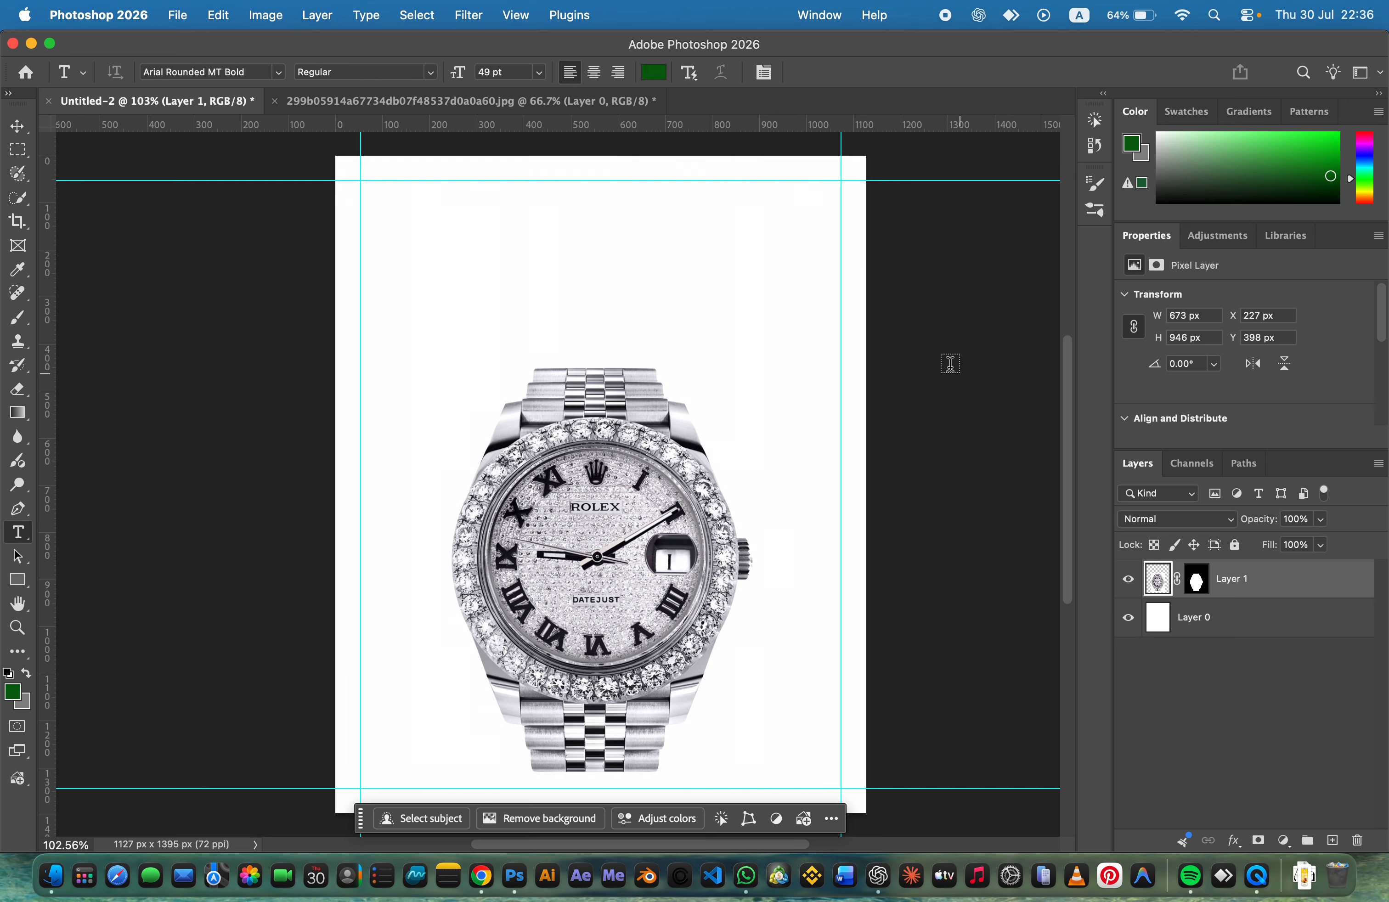
click(546, 266)
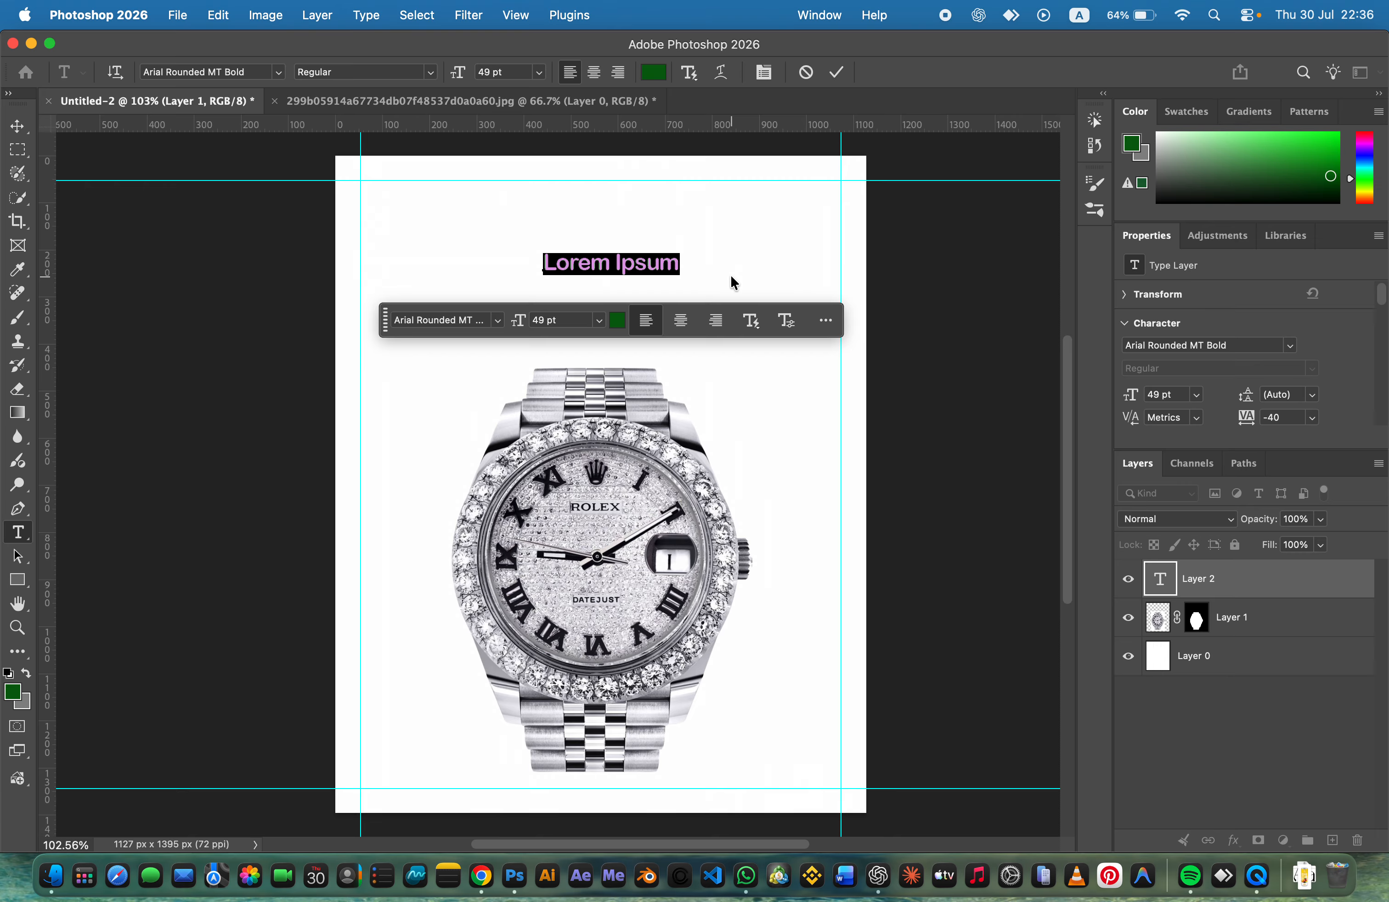
key(BackSpace)
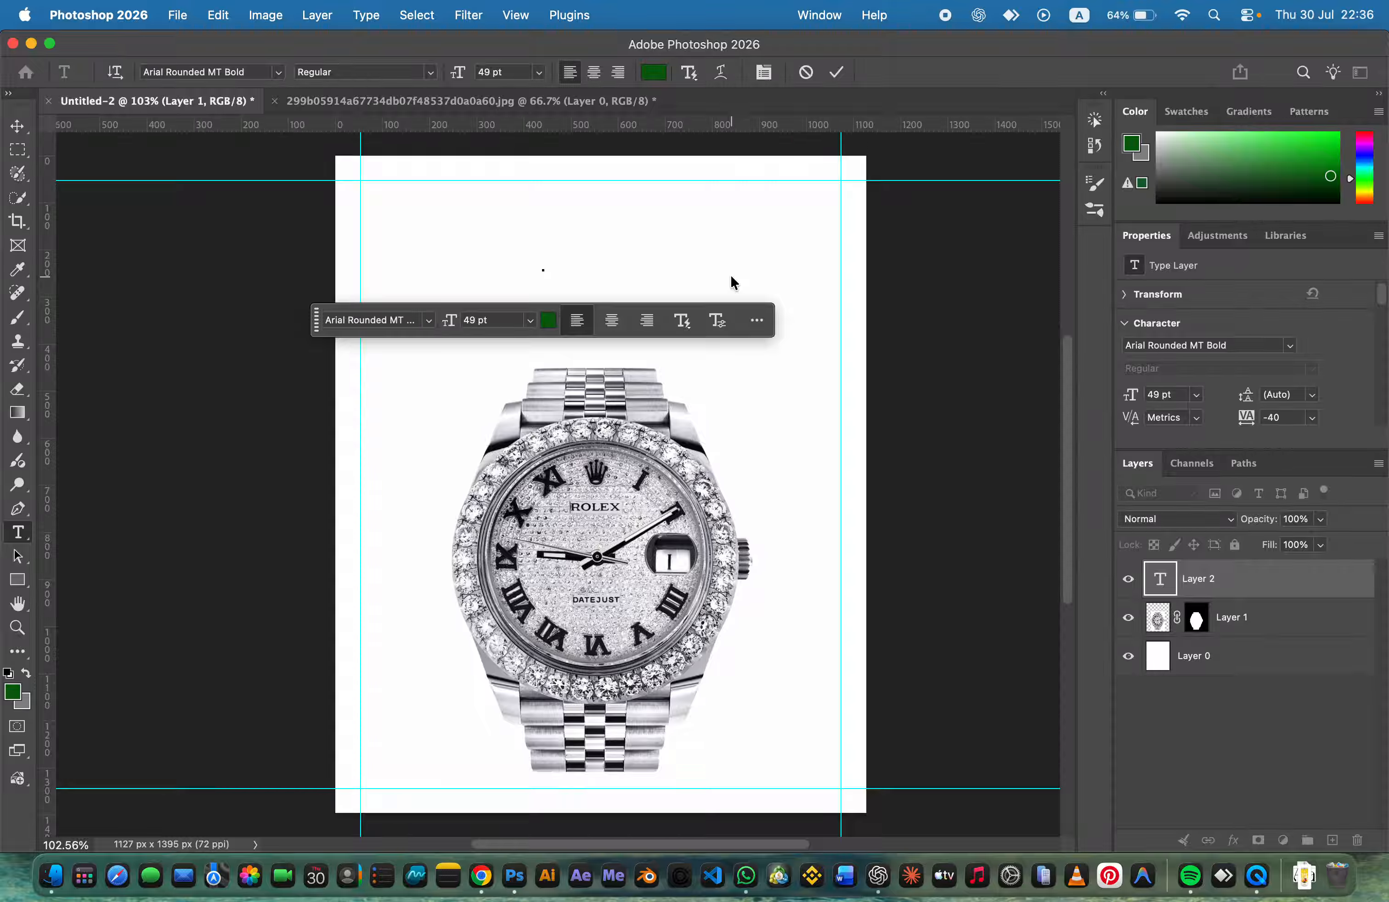
text(r)
key(BackSpace)
text(R)
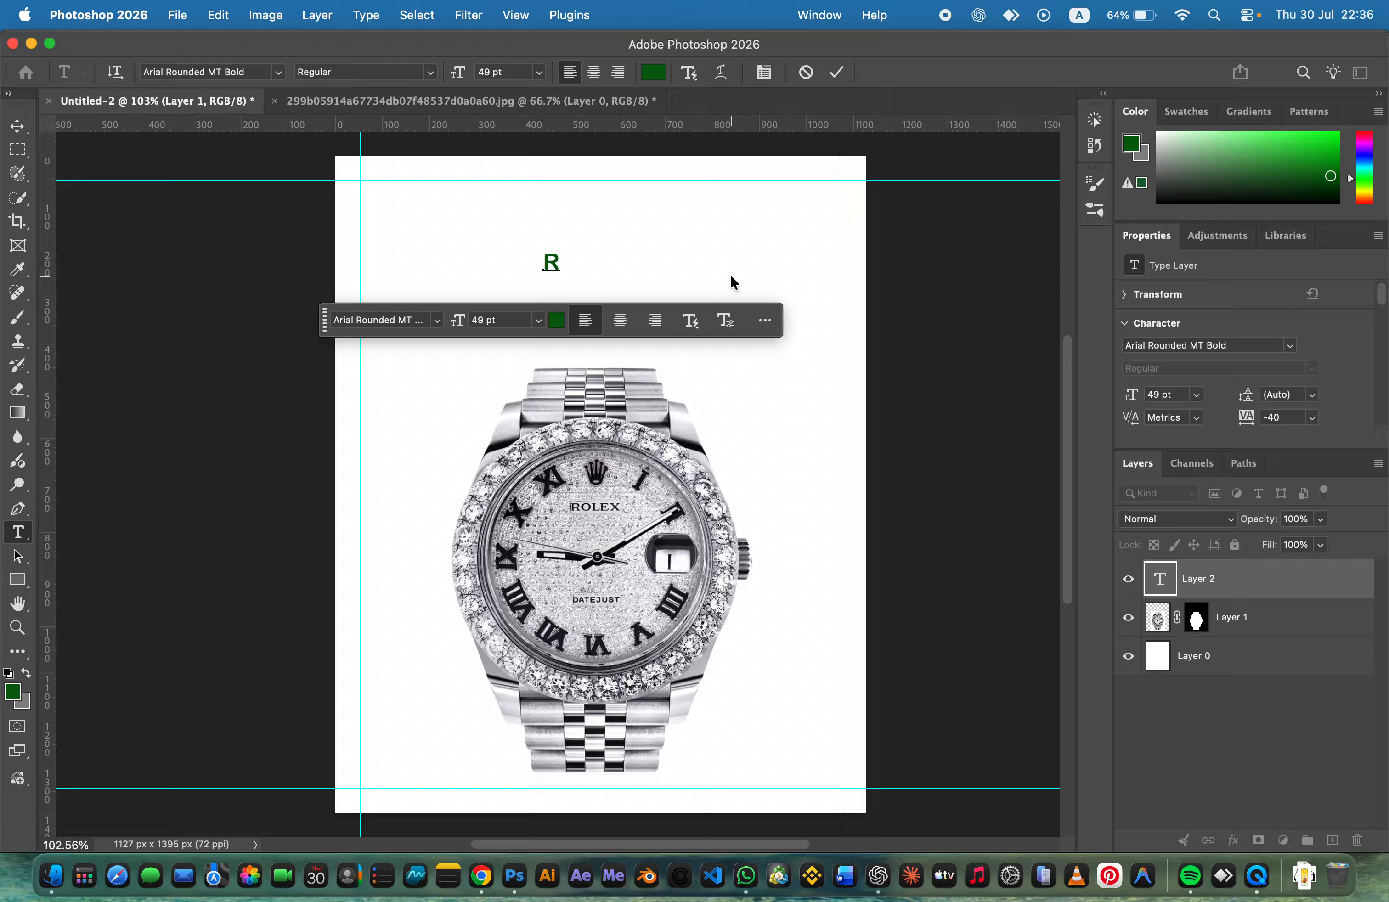
text(olex)
click(836, 72)
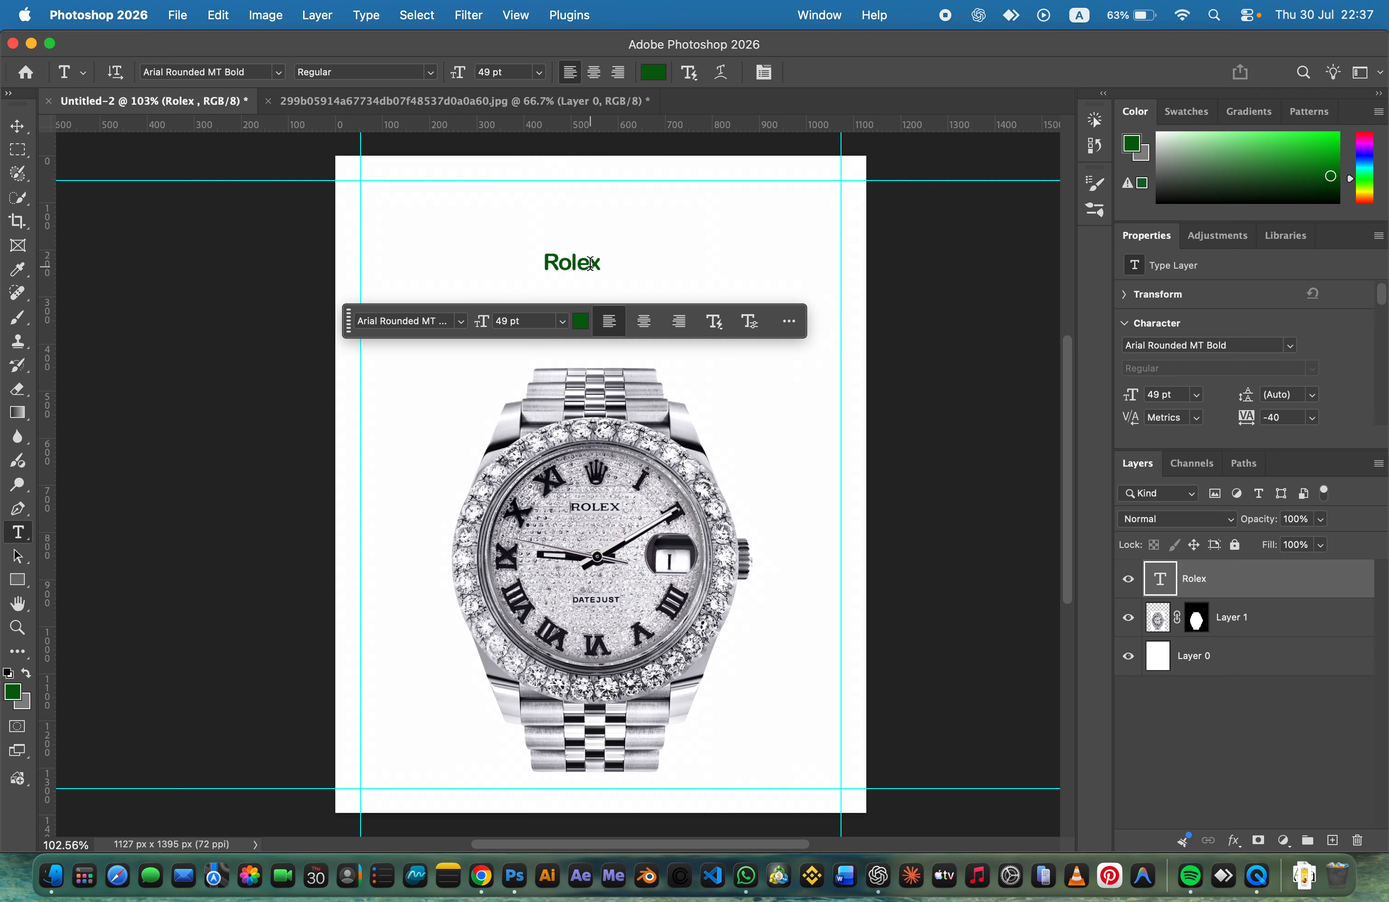
Step: Change the font of the Rolex text to Vilaka Font Demo Version
click(599, 264)
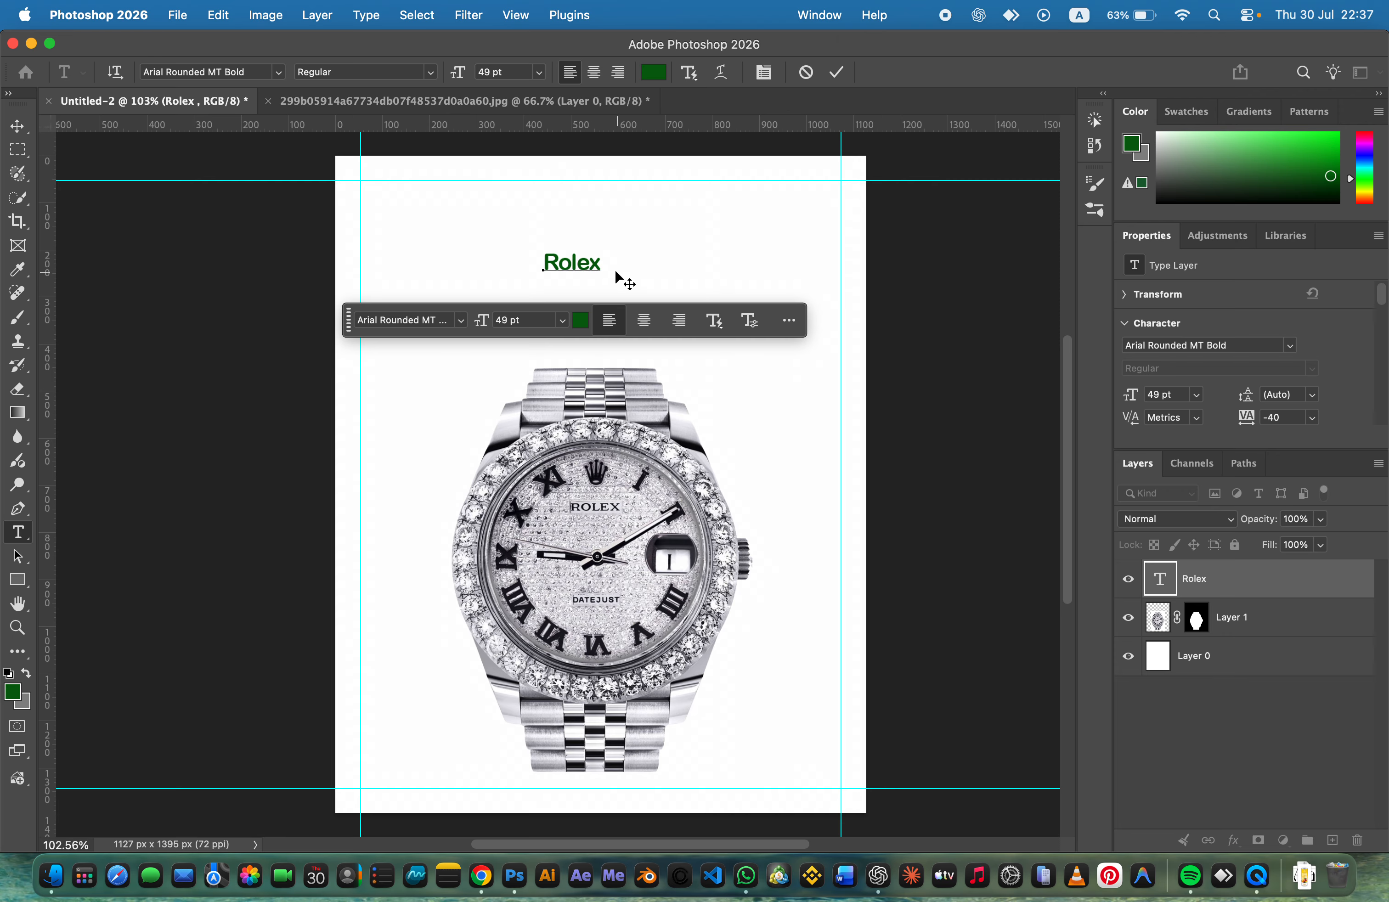
drag(602, 263, 532, 261)
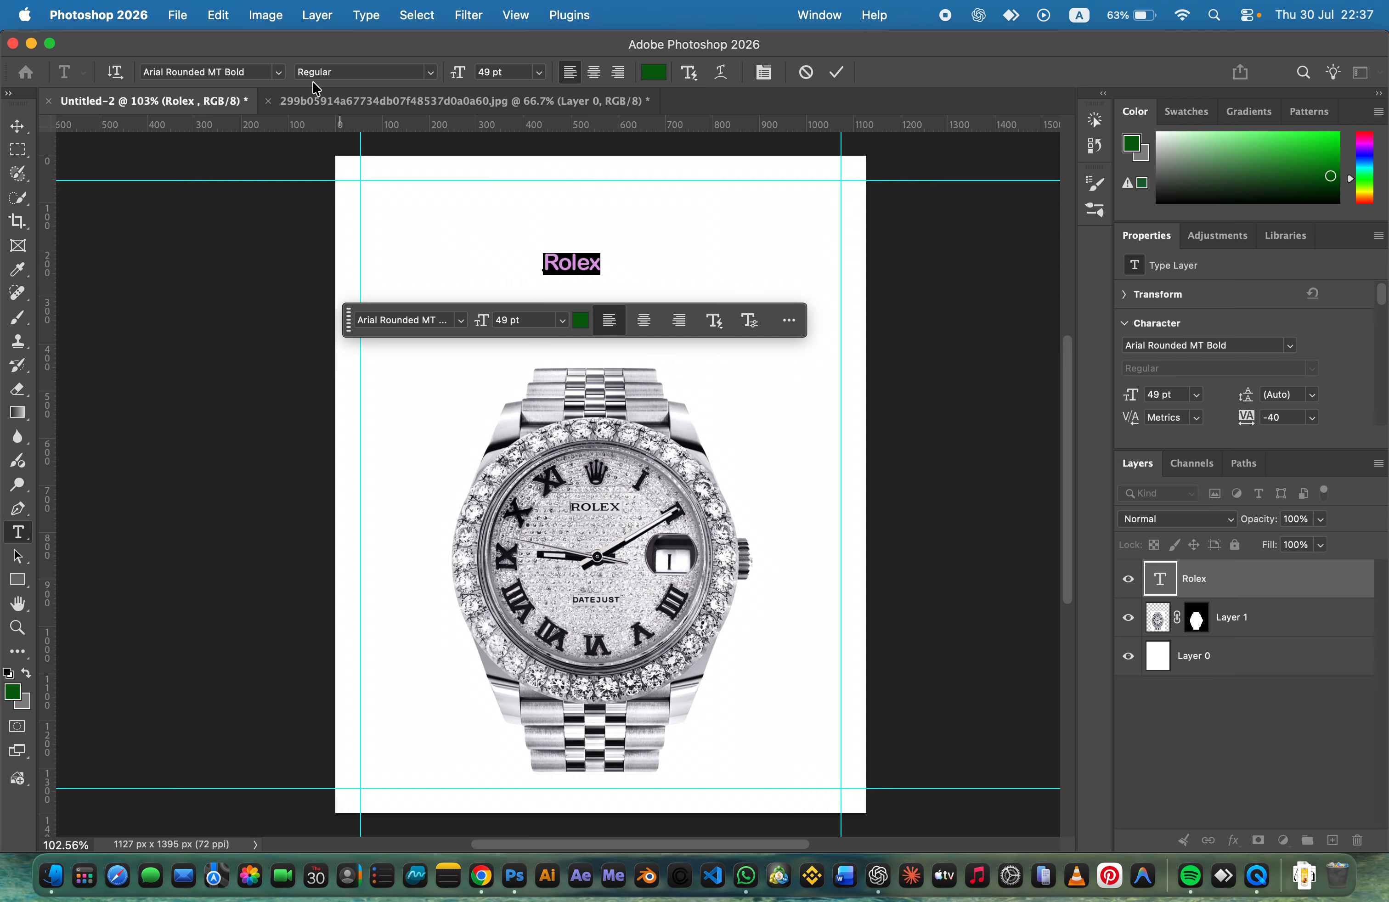
click(279, 72)
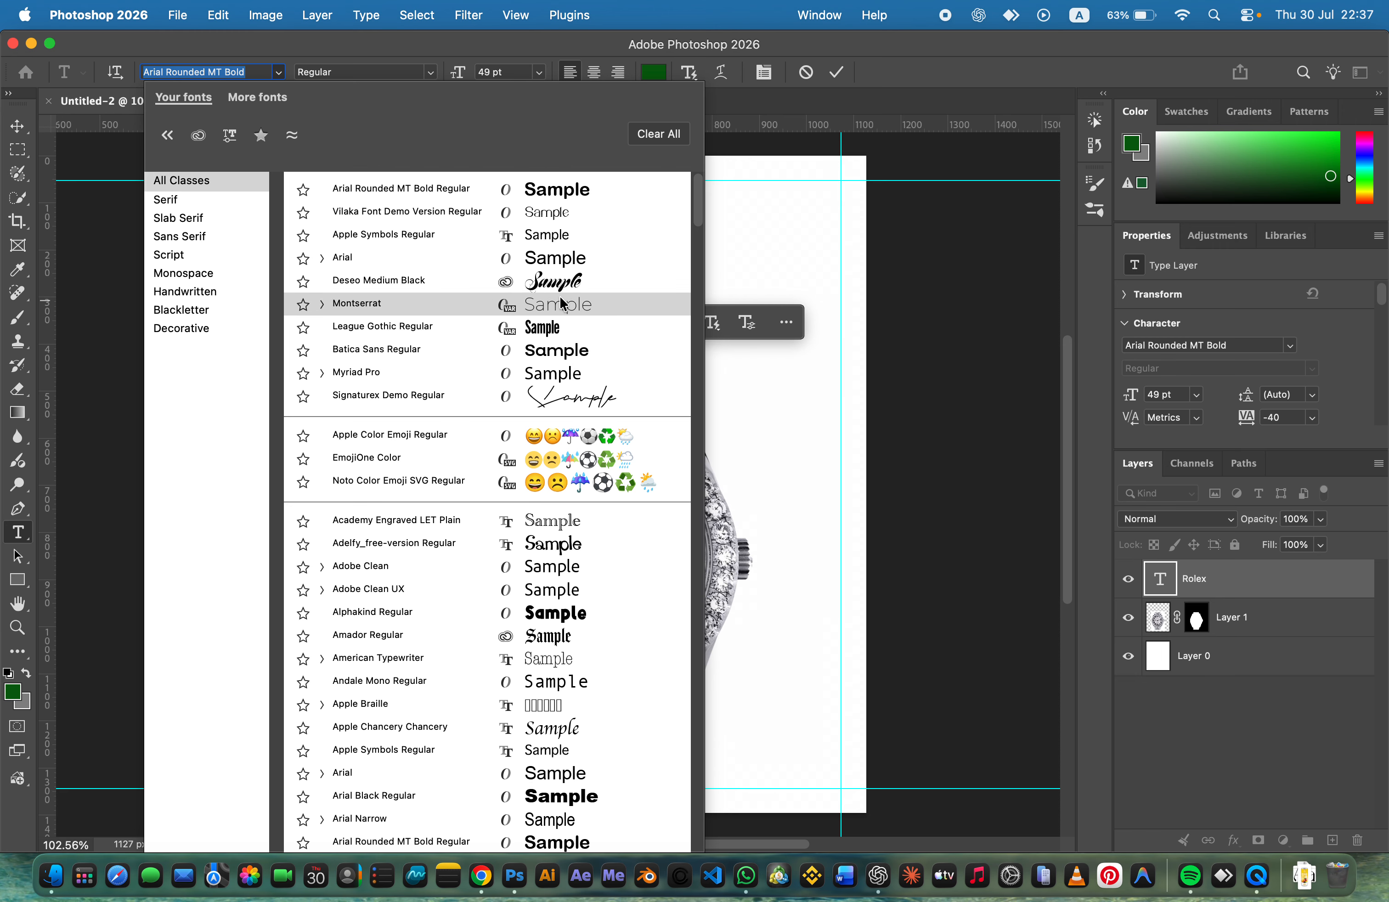
click(550, 212)
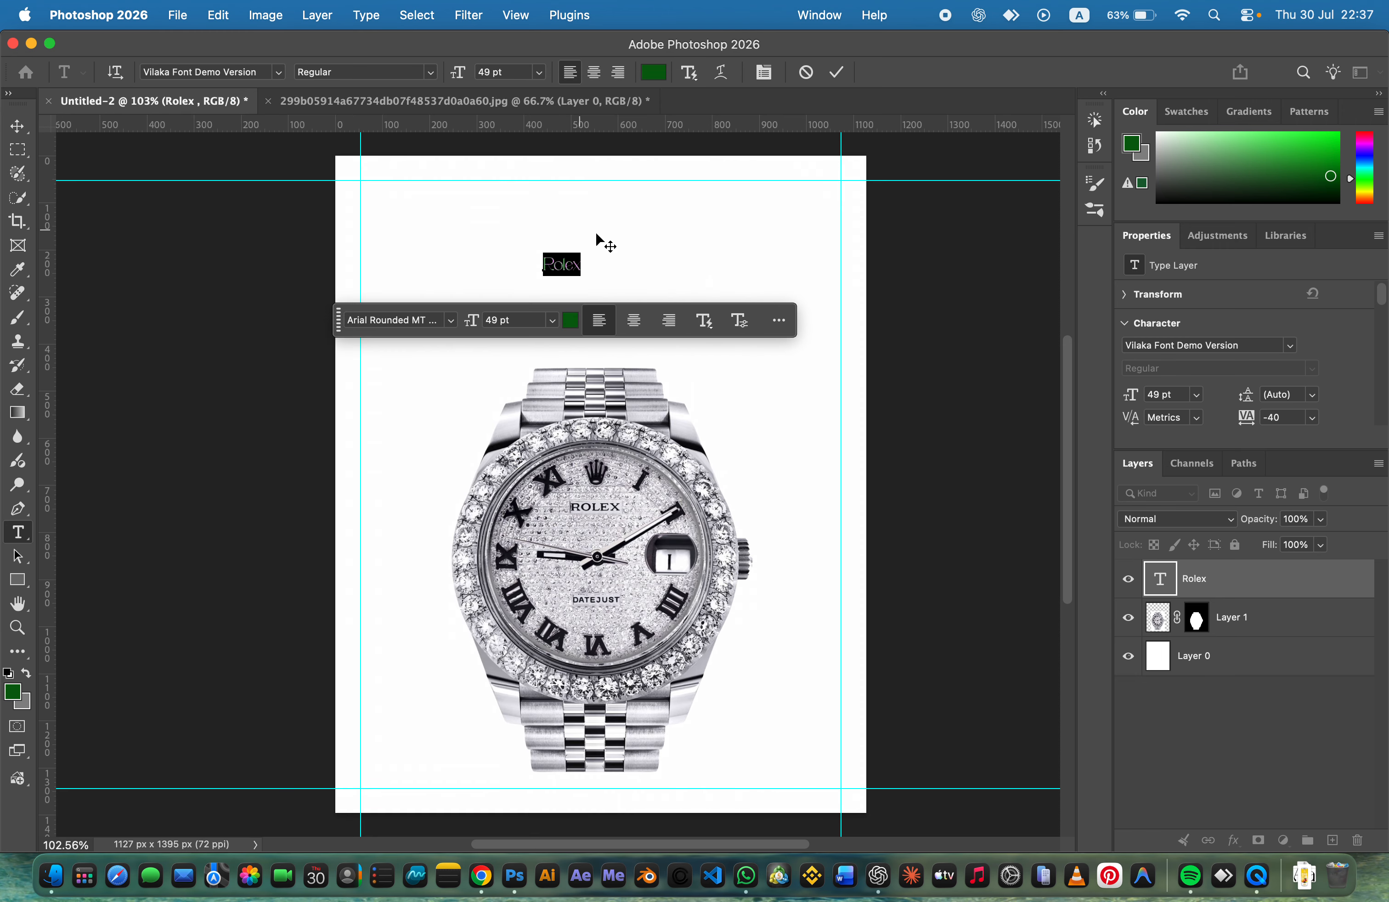
click(837, 71)
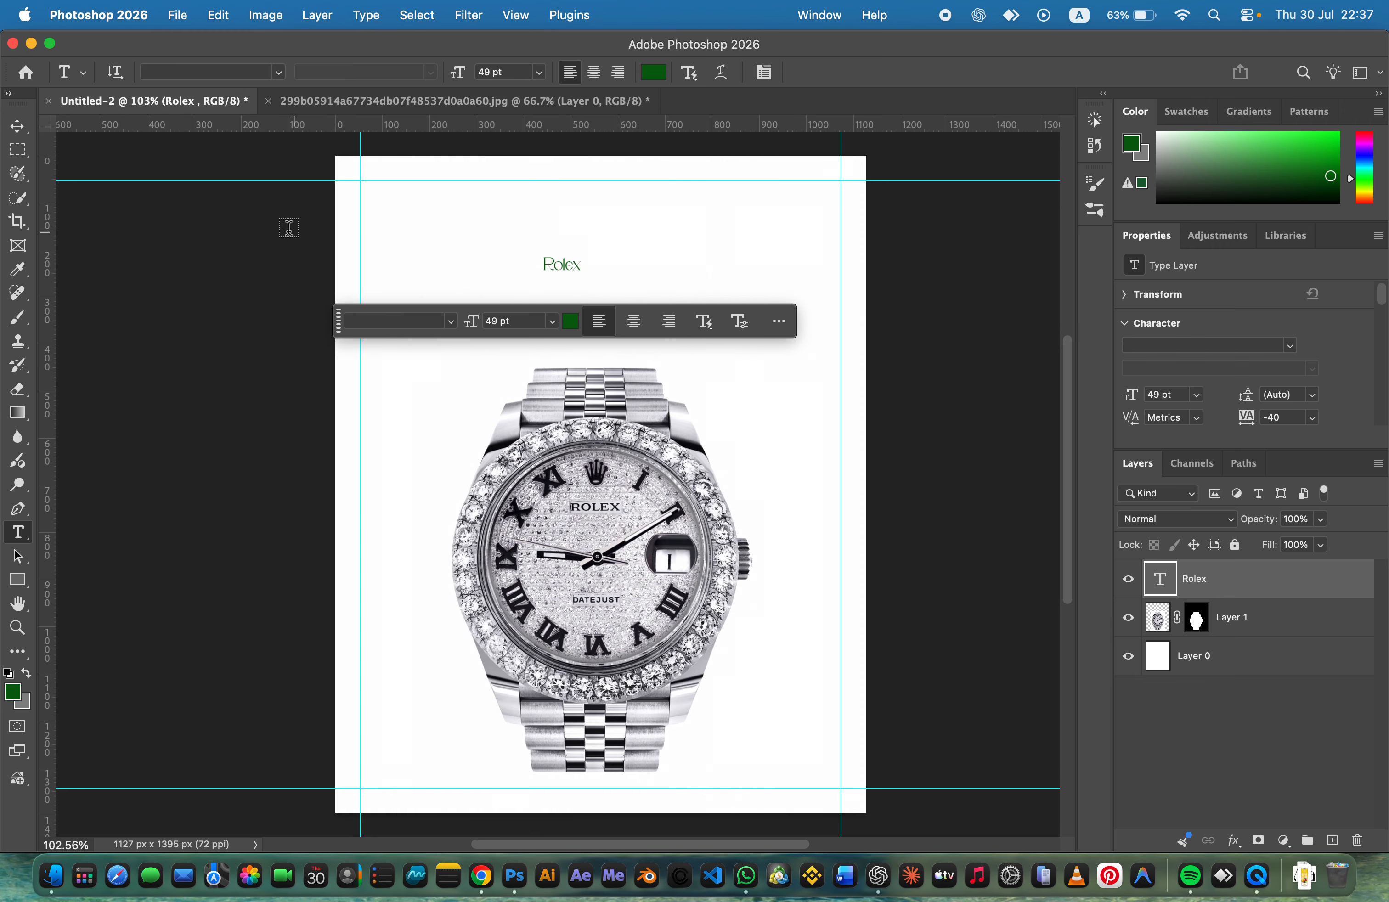
Step: Enlarge the Rolex text to about 411.56 pt and position it between the top guide and the watch
click(23, 130)
key(super+t)
drag(584, 270, 843, 423)
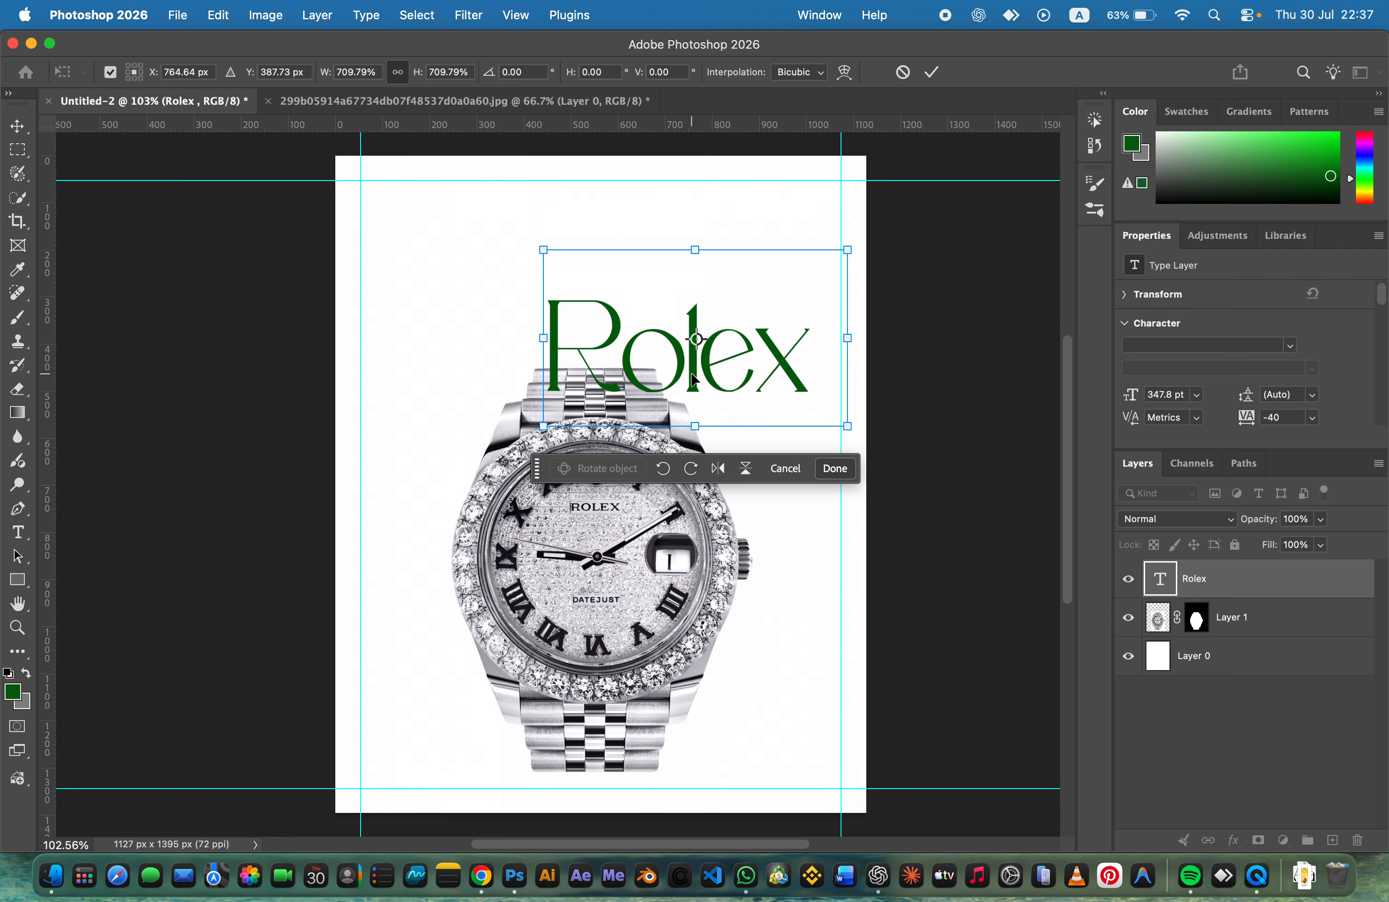
drag(696, 380, 609, 307)
drag(759, 356, 815, 389)
drag(659, 340, 603, 300)
click(932, 72)
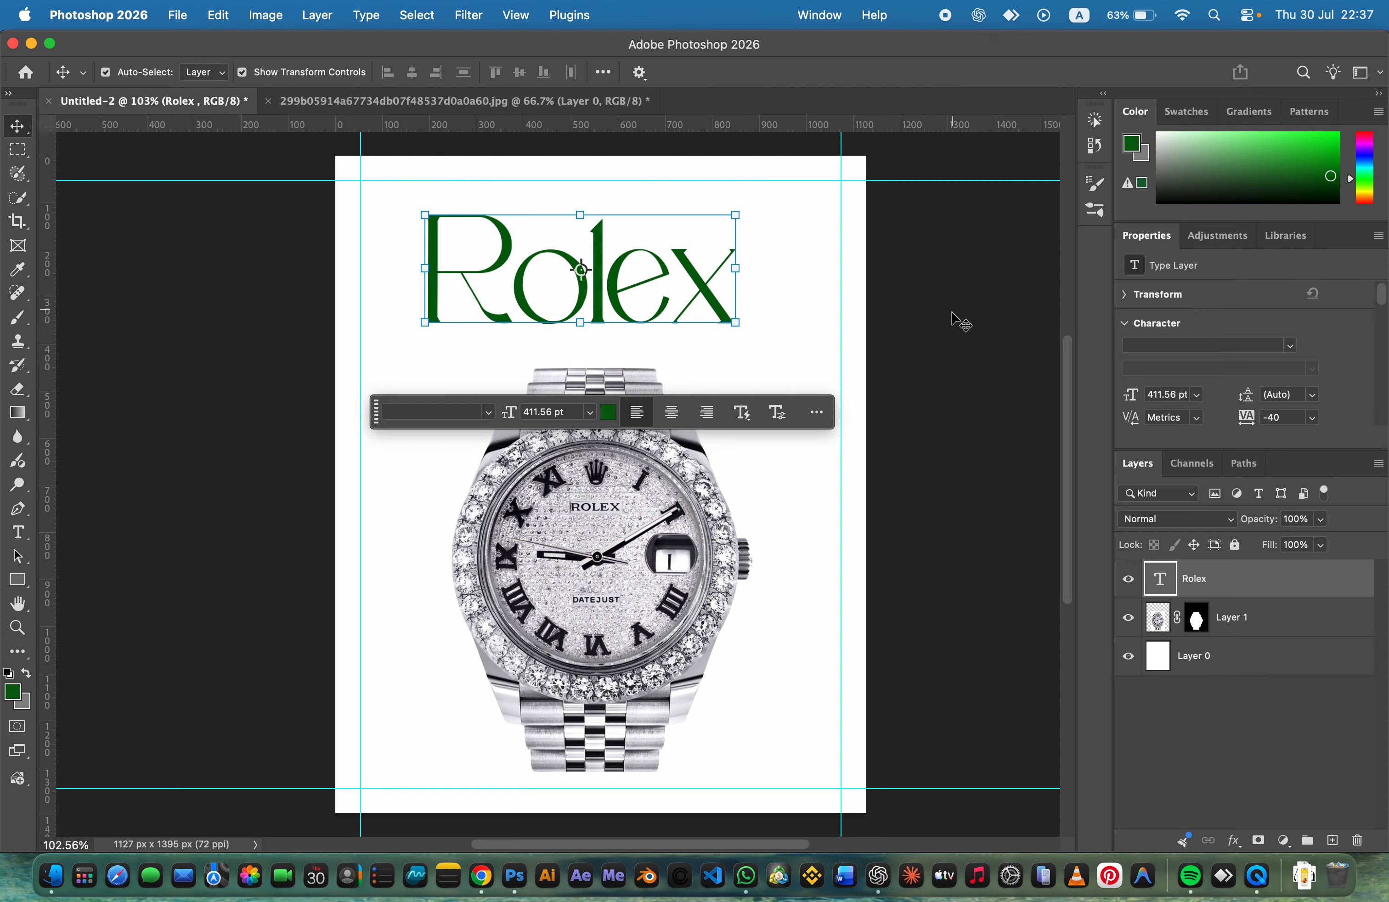
click(969, 391)
Step: Centre the Rolex text horizontally above the watch and deselect it
click(641, 305)
drag(632, 306, 643, 298)
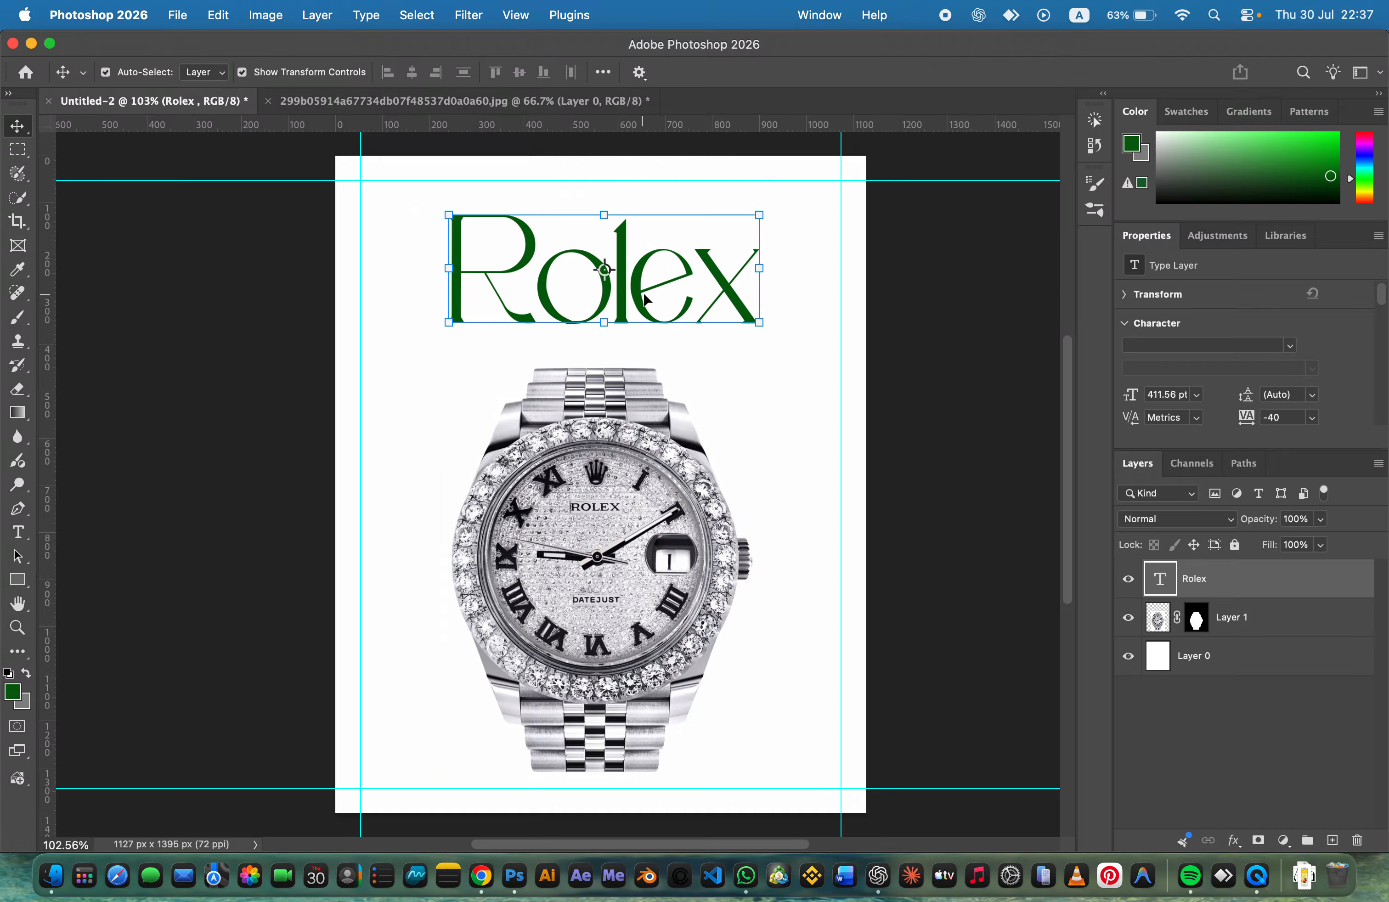
click(910, 325)
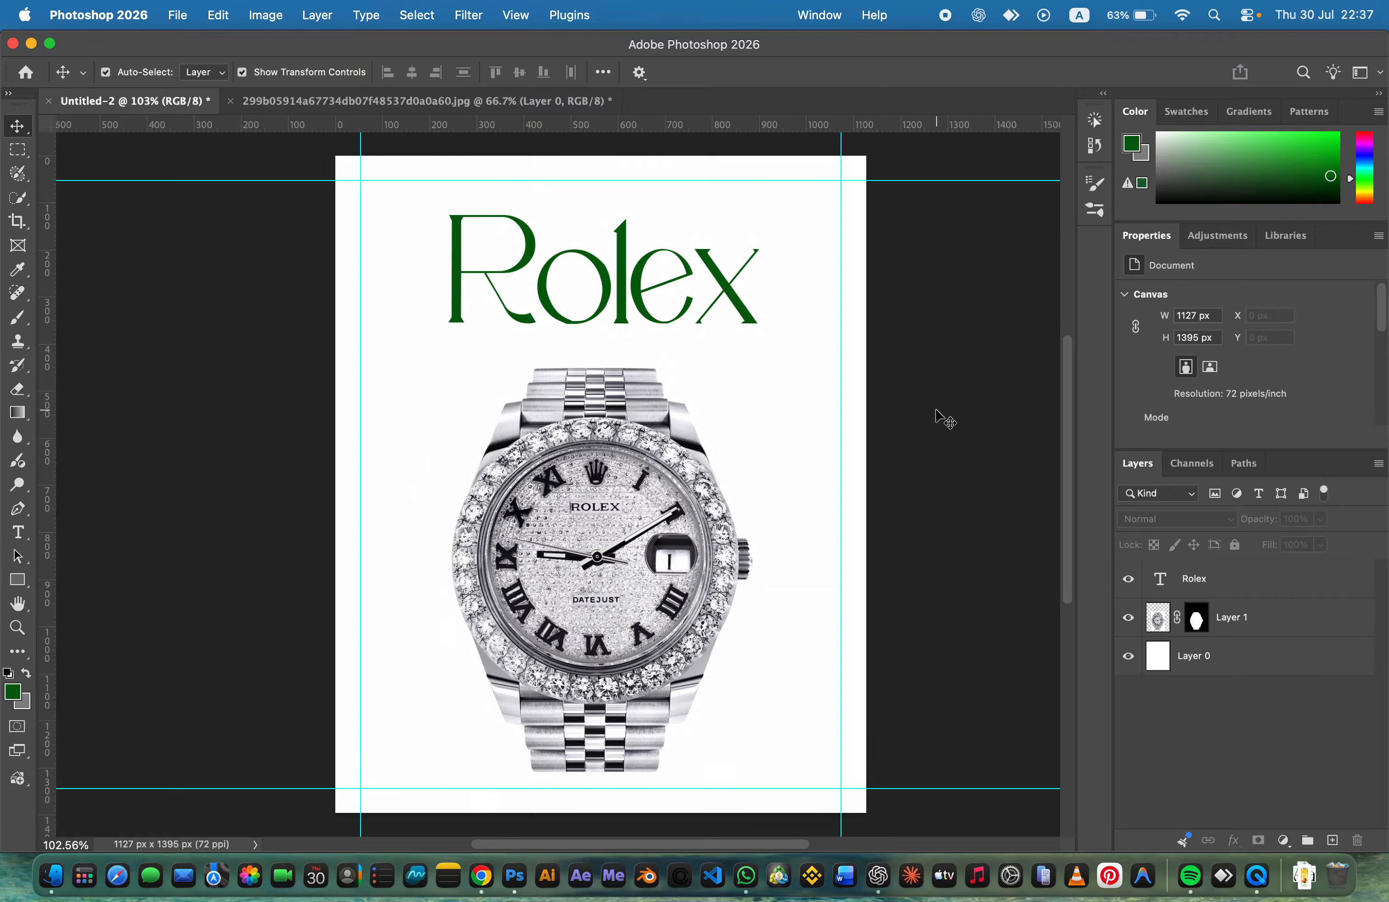